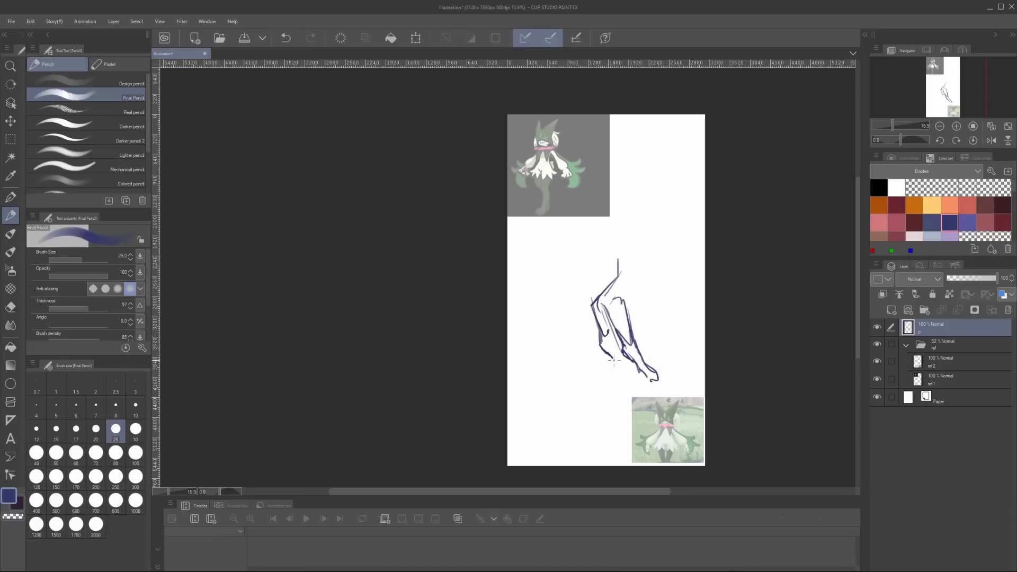
Erase part of the rough leg sketch and redraw the legs with the pencil in an adjusted pose
key("ctrl+z")
key("e")
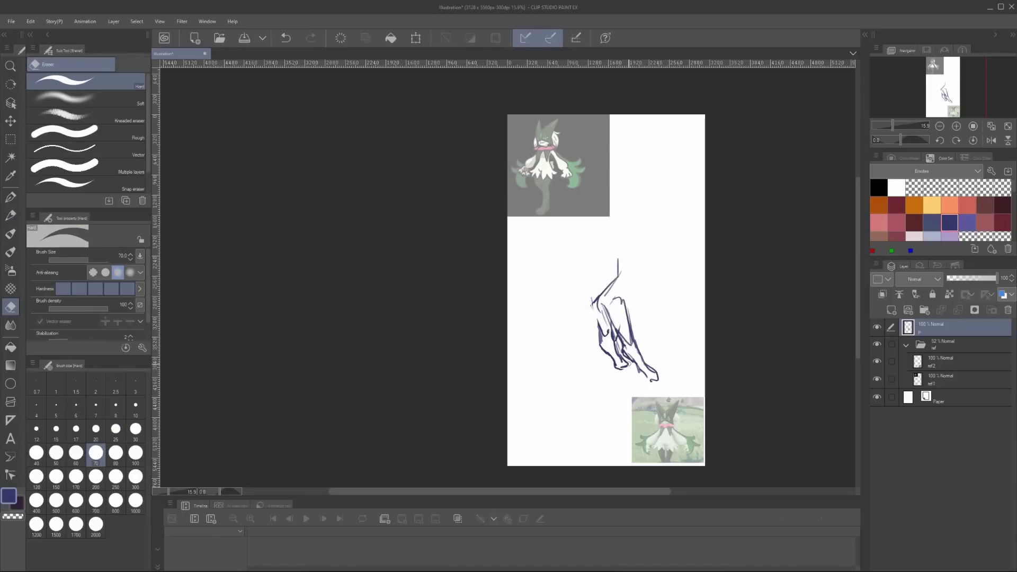
left_click_drag(598, 317, 628, 368)
key("p")
mouse_move(614, 280)
left_mouse_down()
mouse_move(604, 317)
mouse_move(625, 324)
mouse_move(611, 353)
mouse_move(623, 379)
left_mouse_up()
left_click_drag(625, 302, 639, 331)
Add a new layer above the sketch faded to 36% and draw a revised standing leg pose on it
key("ctrl+shift+n")
left_click_drag(620, 241, 593, 297)
mouse_move(617, 297)
left_mouse_down()
mouse_move(610, 362)
mouse_move(623, 393)
left_mouse_up()
key("ctrl+z")
left_click_drag(604, 276, 594, 313)
mouse_move(619, 298)
left_mouse_down()
mouse_move(620, 343)
mouse_move(594, 371)
left_mouse_up()
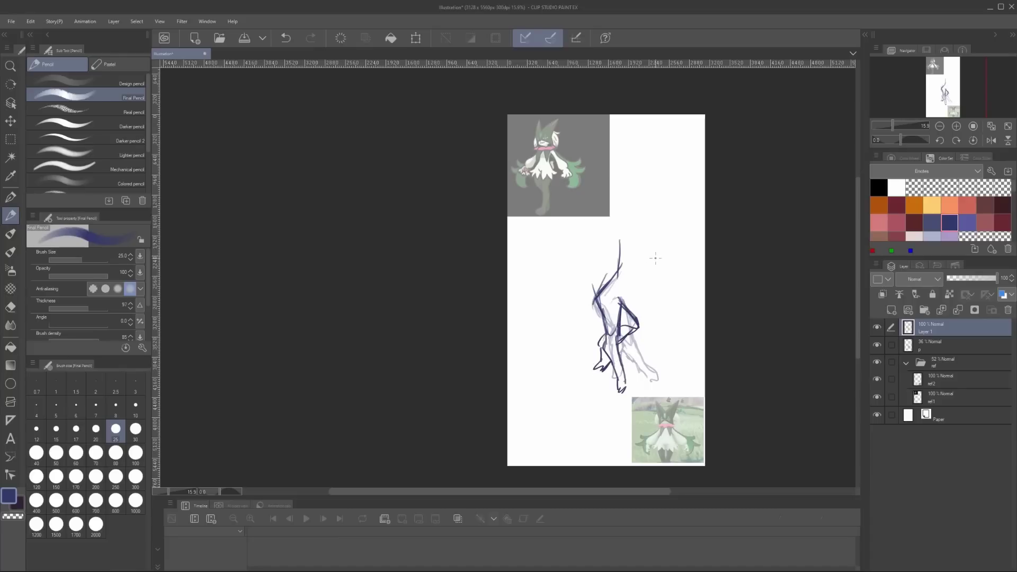
Sketch the hip line and both sides of the torso above the legs on the new layer
left_click_drag(594, 317, 630, 295)
left_click_drag(637, 242, 633, 311)
left_click_drag(635, 245, 610, 310)
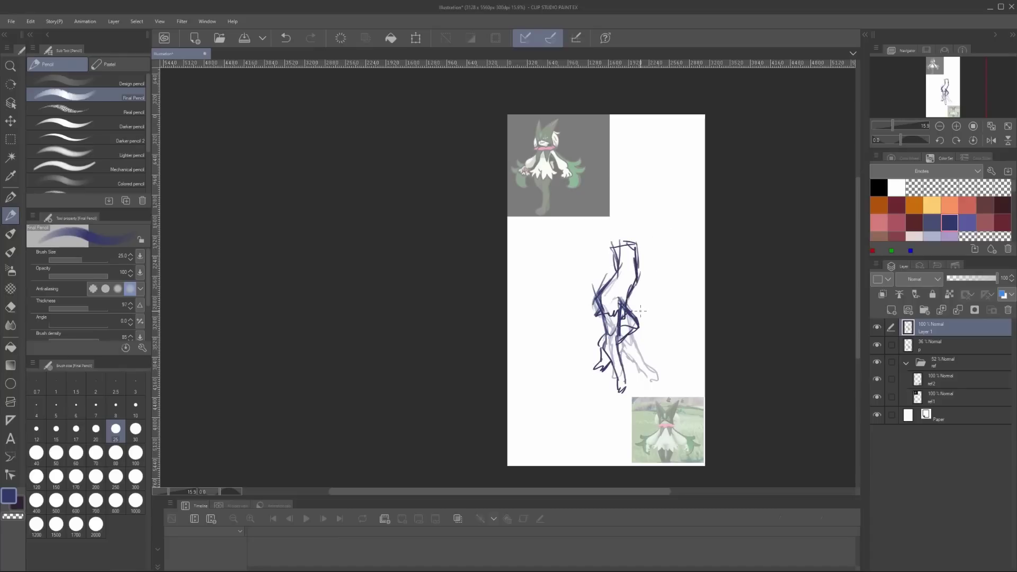
left_click_drag(630, 246, 644, 276)
mouse_move(623, 244)
left_mouse_down()
mouse_move(608, 302)
mouse_move(645, 318)
left_mouse_up()
left_click_drag(645, 317, 640, 327)
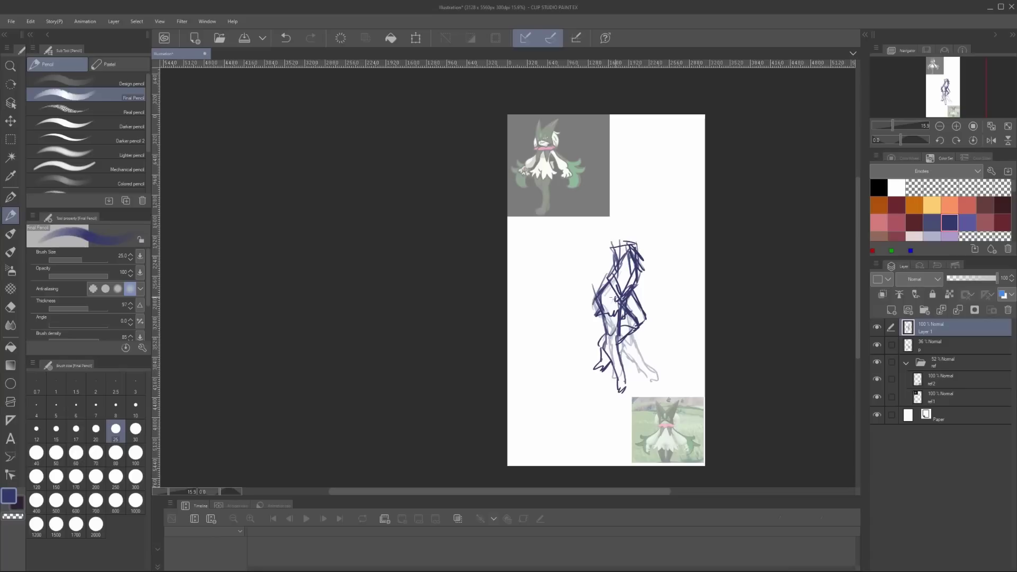
Sketch the shoulder line, fur tufts on the shoulders and two raised arms
mouse_move(614, 243)
left_mouse_down()
mouse_move(596, 248)
mouse_move(648, 240)
mouse_move(635, 243)
left_mouse_up()
left_click_drag(610, 261, 625, 251)
left_click_drag(633, 241, 655, 268)
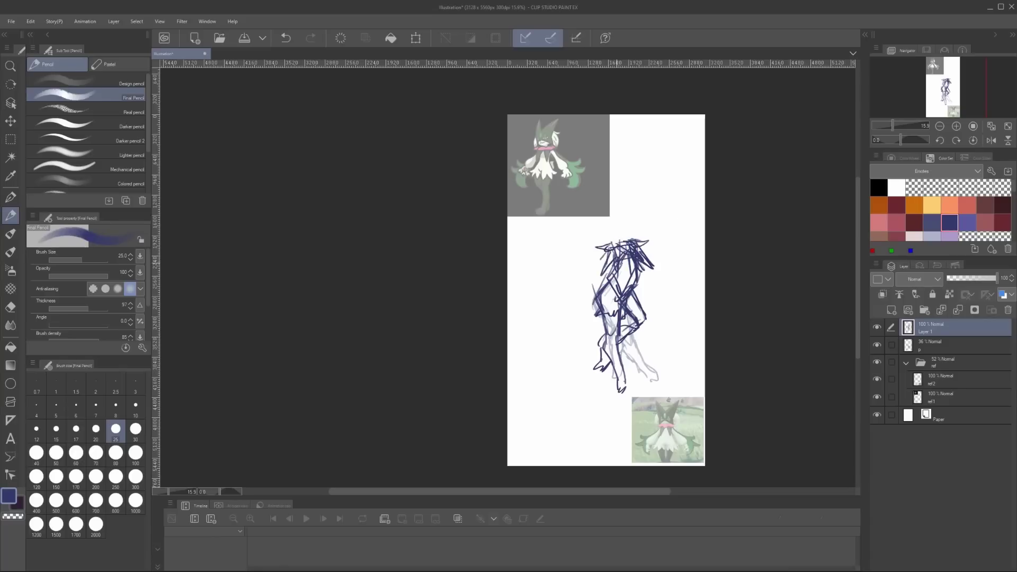
mouse_move(600, 223)
left_mouse_down()
mouse_move(589, 248)
mouse_move(606, 240)
mouse_move(610, 253)
mouse_move(600, 209)
mouse_move(664, 257)
left_mouse_up()
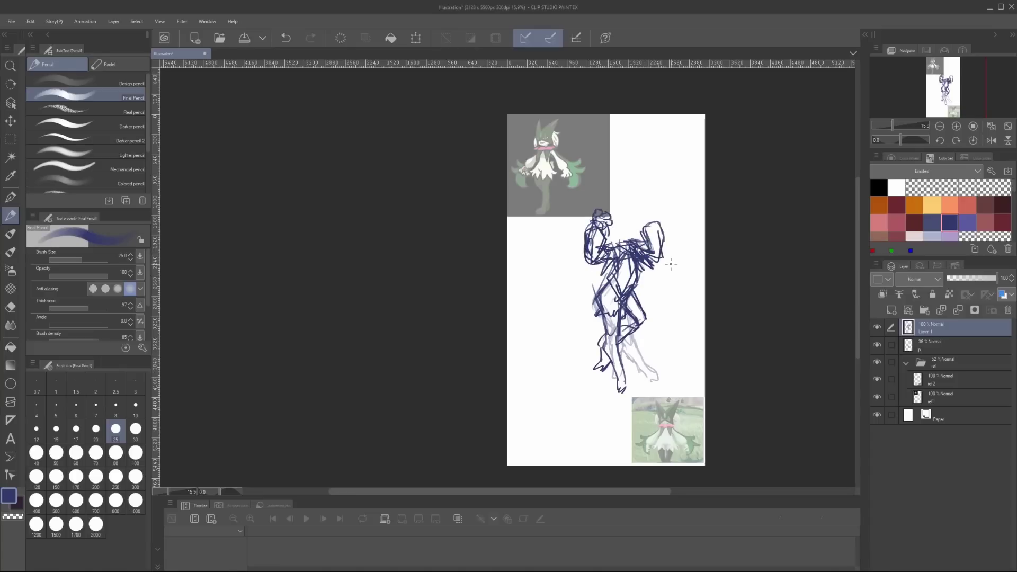
Fade Layer 1 to 28% and sketch a cleaner torso, flared fur tips and thighs on the layer above
key("F5")
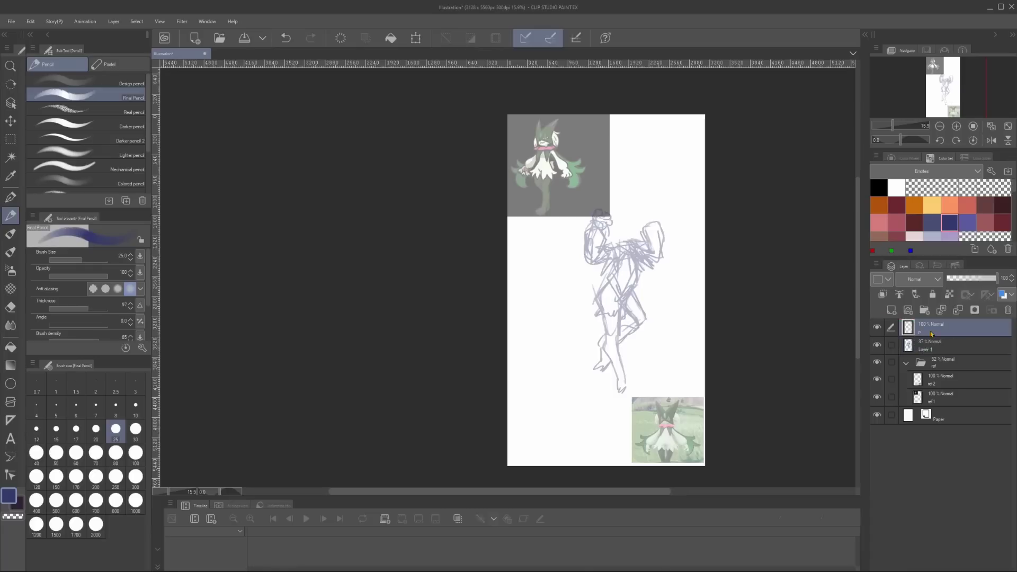
mouse_move(614, 266)
left_mouse_down()
mouse_move(641, 243)
mouse_move(638, 285)
mouse_move(603, 303)
mouse_move(585, 273)
left_mouse_up()
left_click_drag(641, 285, 657, 300)
left_click_drag(592, 286, 604, 339)
left_click_drag(596, 297, 622, 340)
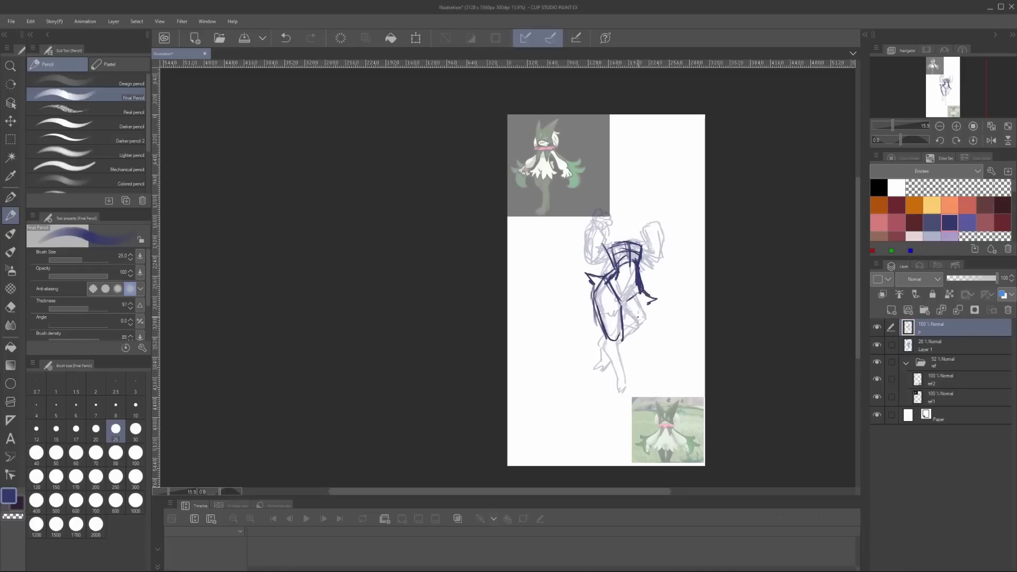
left_click_drag(649, 305, 619, 338)
Sketch the chest fur, collar and head with pointed ears, a mask-like face and a forehead diamond
left_click_drag(617, 241, 604, 269)
left_click_drag(632, 242, 653, 269)
left_click_drag(592, 239, 638, 233)
mouse_move(625, 247)
left_mouse_down()
mouse_move(642, 235)
mouse_move(652, 242)
left_mouse_up()
mouse_move(616, 237)
left_mouse_down()
mouse_move(606, 225)
mouse_move(647, 220)
mouse_move(642, 237)
mouse_move(645, 217)
mouse_move(640, 235)
mouse_move(598, 180)
mouse_move(657, 174)
mouse_move(645, 218)
left_mouse_up()
left_click_drag(594, 178, 626, 239)
mouse_move(633, 218)
left_mouse_down()
mouse_move(651, 241)
mouse_move(628, 221)
mouse_move(641, 226)
left_mouse_up()
mouse_move(630, 220)
left_mouse_down()
mouse_move(603, 199)
mouse_move(655, 208)
mouse_move(595, 216)
mouse_move(655, 237)
left_mouse_up()
key("ctrl+z")
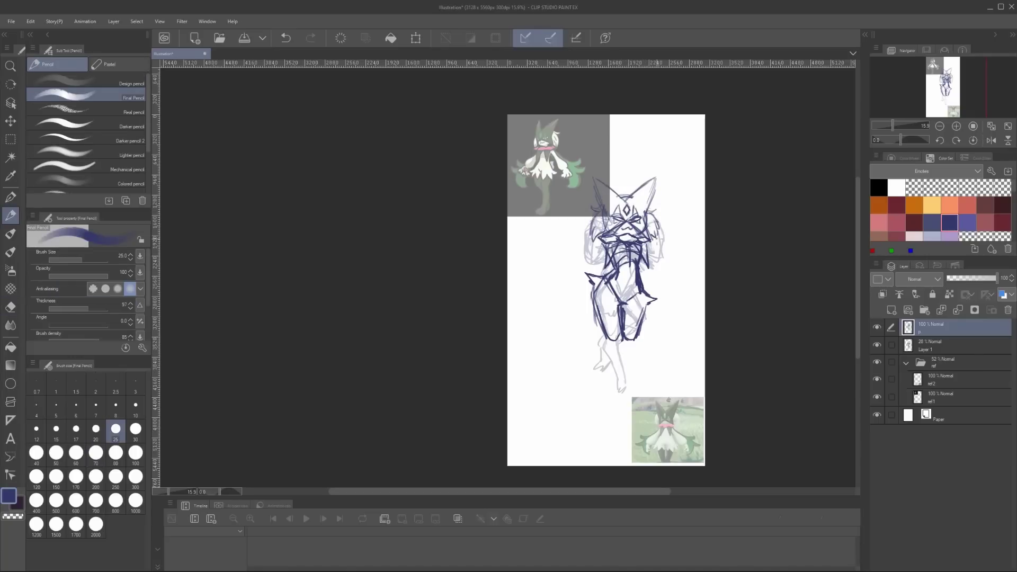
Lasso the facial features, resize them with a Scale/Rotate transform and clear the selection
key("m")
left_click_drag(615, 204, 613, 207)
key("ctrl+t")
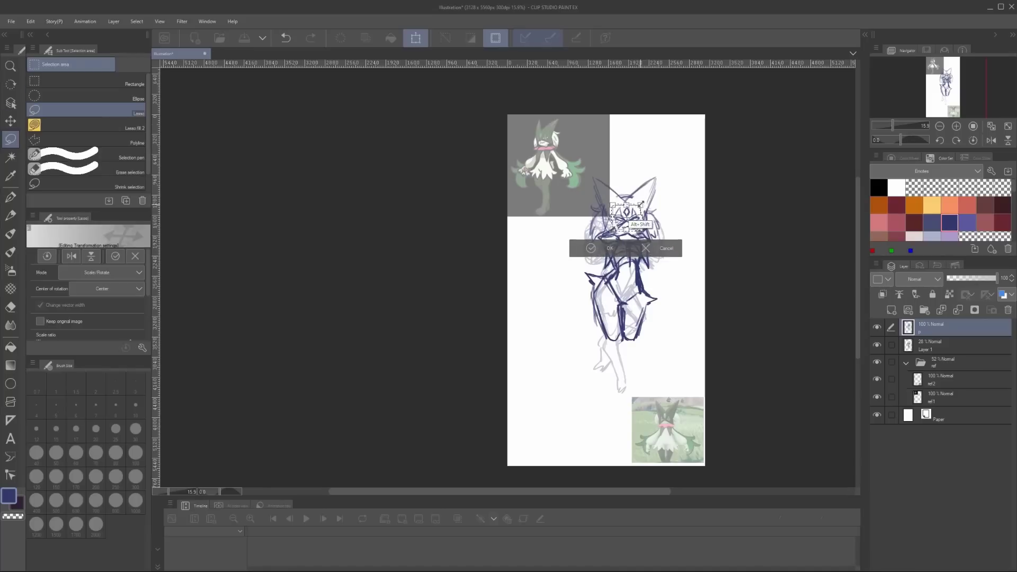
key("Return")
key("p")
key("ctrl+d")
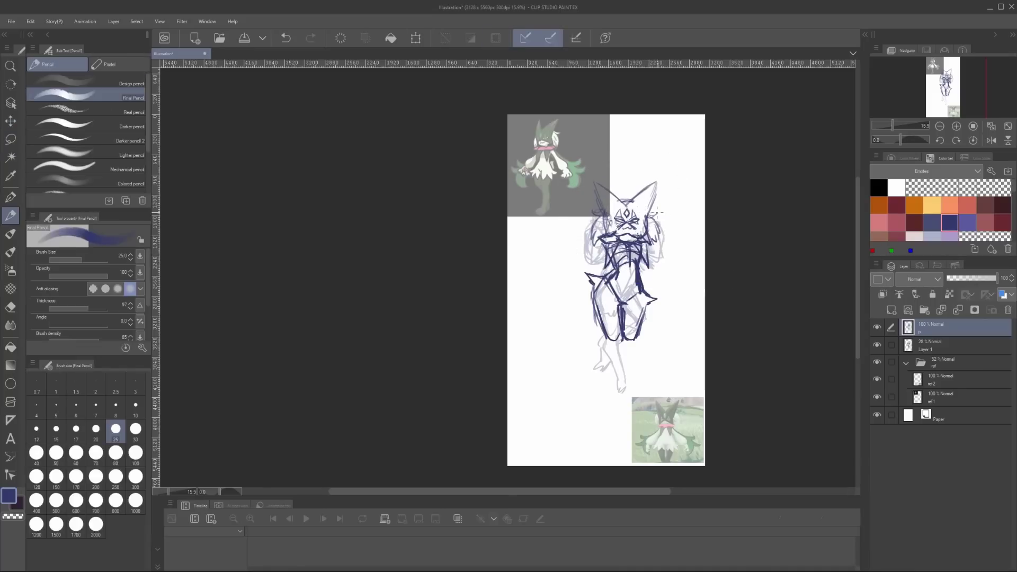
Sketch the lower legs and the jagged hip fur, cleaning up lines with the eraser
mouse_move(609, 289)
left_mouse_down()
mouse_move(620, 312)
mouse_move(611, 309)
mouse_move(646, 301)
mouse_move(599, 334)
mouse_move(619, 350)
mouse_move(613, 396)
left_mouse_up()
left_click_drag(632, 342, 629, 399)
key("e")
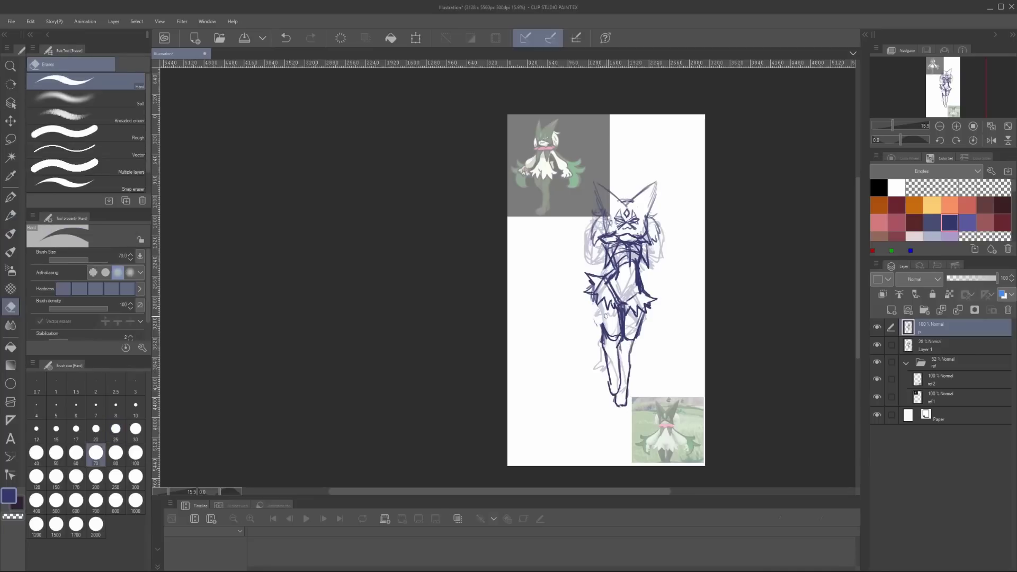
key("p")
key("e")
key("p")
key("e")
key("p")
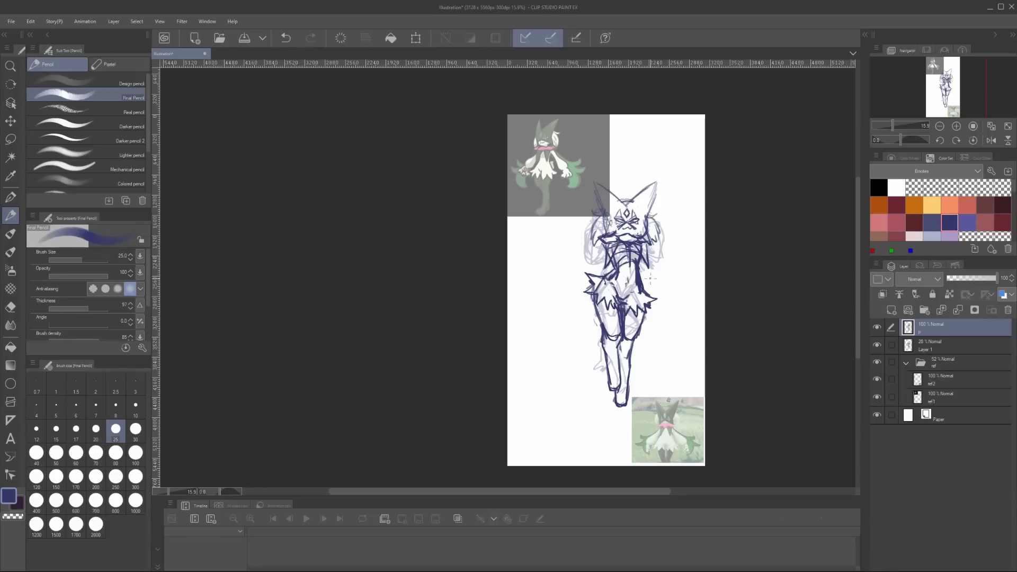
Lasso the whole head, tilt it slightly with a transform and clear the selection
left_click_drag(713, 265, 715, 271)
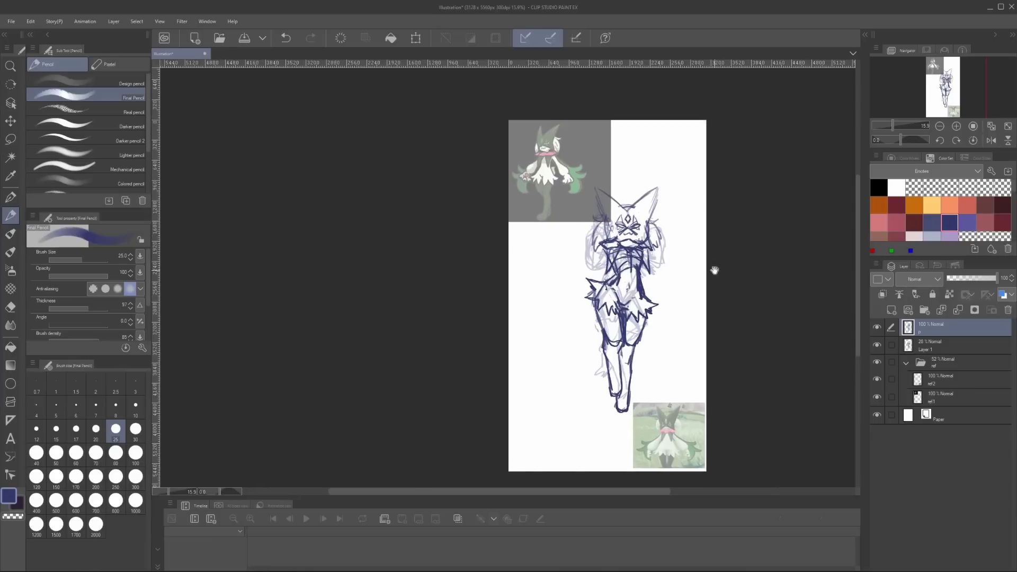
key("m")
left_click_drag(688, 159, 685, 165)
key("ctrl+t")
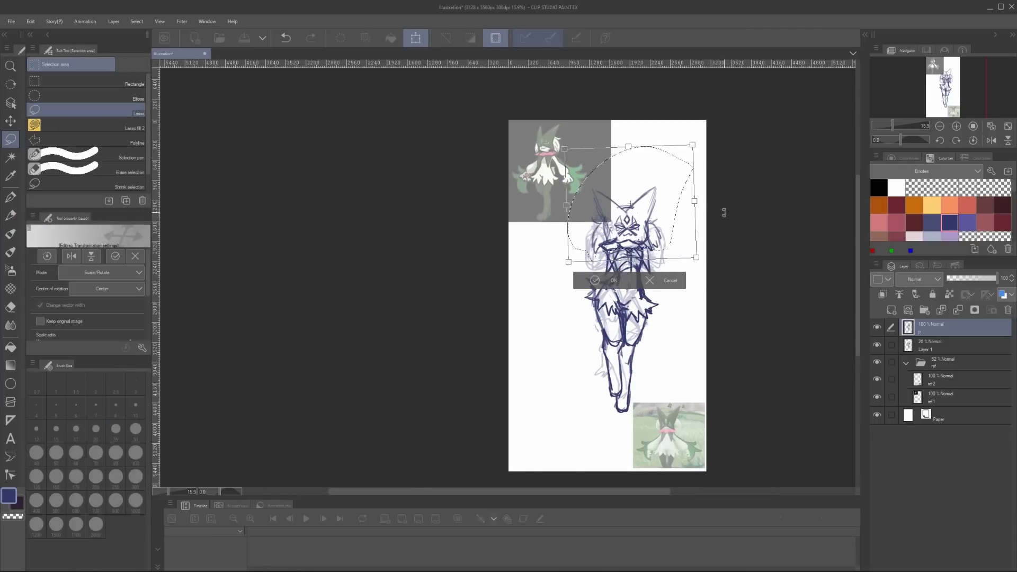
key("ctrl+d")
key("p")
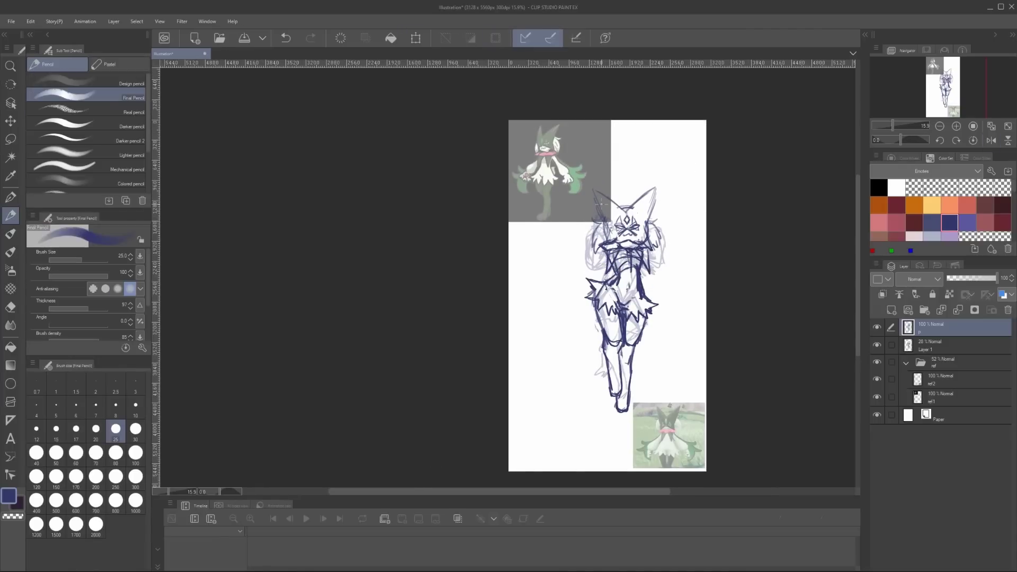
Try rough lowered arms on both sides of the body, checking them in the mirrored view, and undo the strokes
key("h")
key("h")
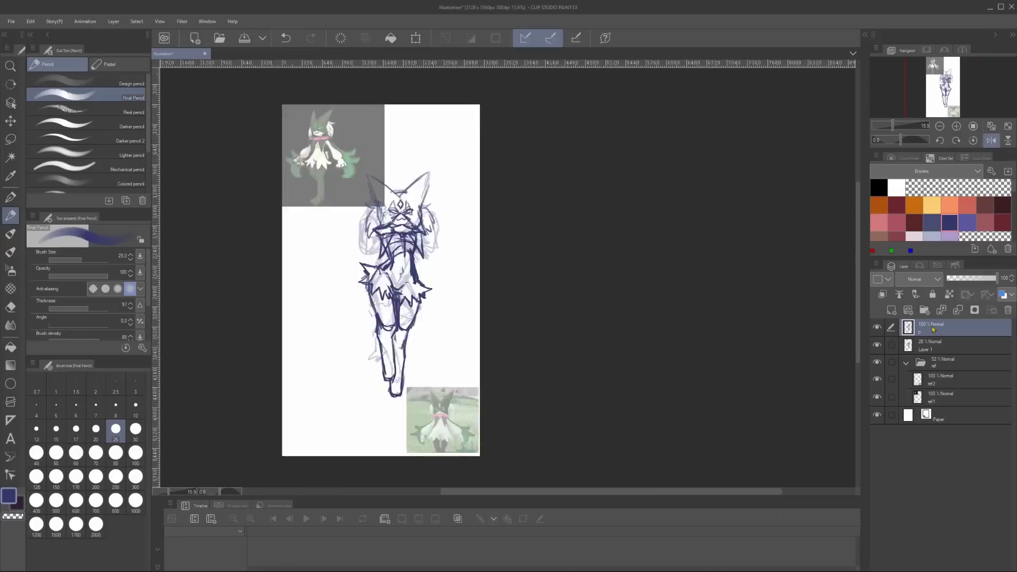
left_click_drag(546, 252, 554, 283)
left_click_drag(614, 238, 638, 270)
key("h")
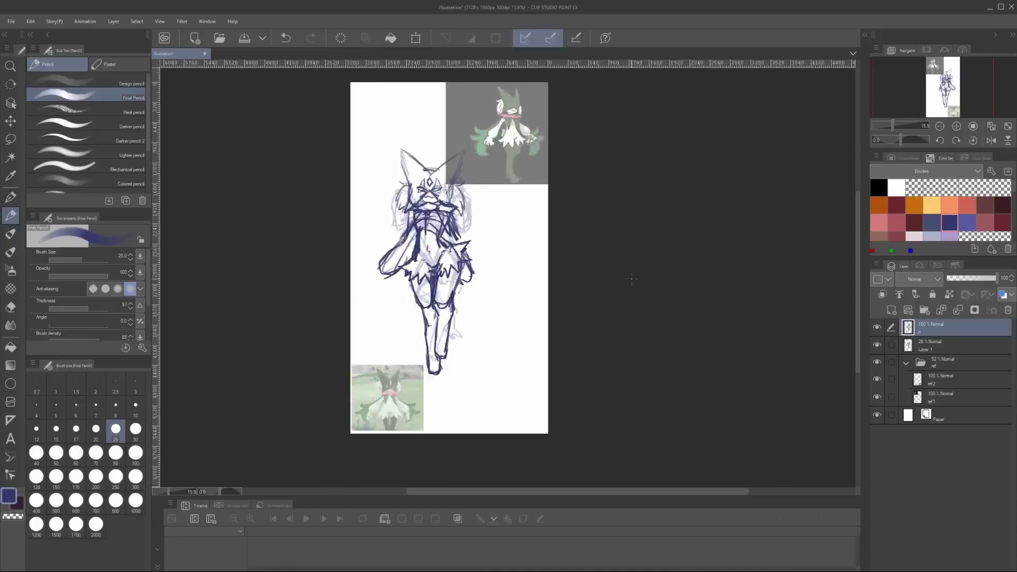
key("h")
left_click_drag(603, 215, 625, 283)
left_click_drag(552, 254, 540, 272)
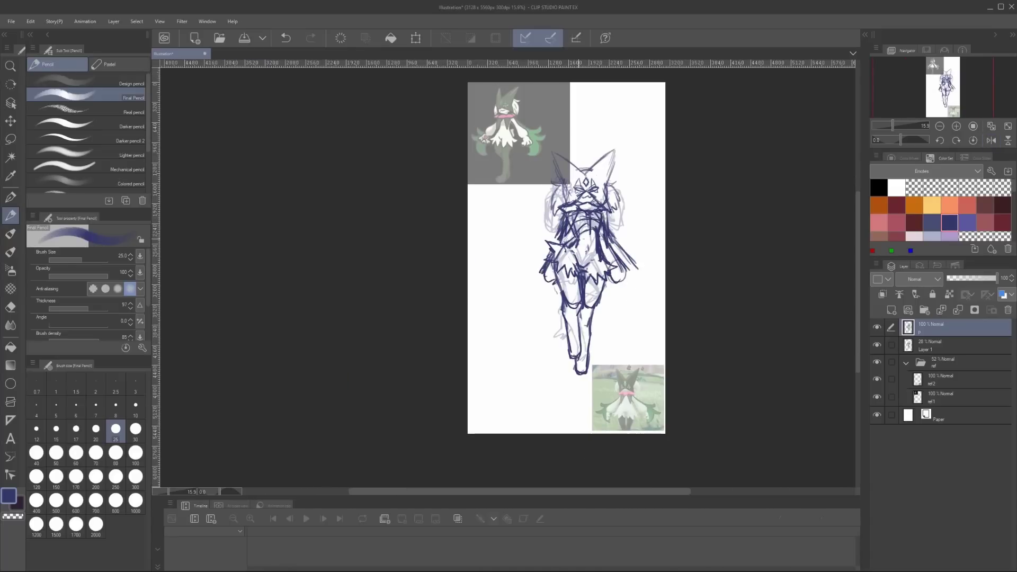
key("ctrl+z")
key("ctrl+z")
Sketch flared, pointed sleeve fur hanging from both shoulders and the hands beside the hips
left_click_drag(563, 218, 530, 273)
mouse_move(547, 244)
left_mouse_down()
mouse_move(533, 267)
mouse_move(529, 244)
left_mouse_up()
mouse_move(545, 233)
left_mouse_down()
mouse_move(519, 265)
mouse_move(535, 294)
left_mouse_up()
mouse_move(608, 212)
left_mouse_down()
mouse_move(632, 238)
mouse_move(631, 280)
left_mouse_up()
left_click_drag(606, 233, 628, 270)
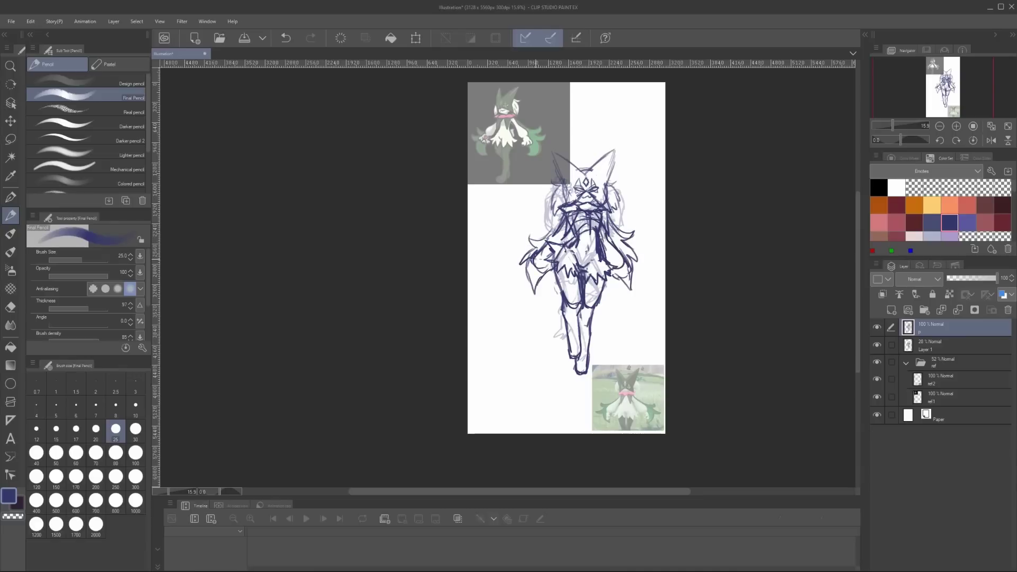
left_click_drag(547, 254, 535, 273)
left_click_drag(624, 257, 612, 271)
Enlarge the figure sketch, faded to 20% opacity, so that it fills the height of the page
key("ctrl+t")
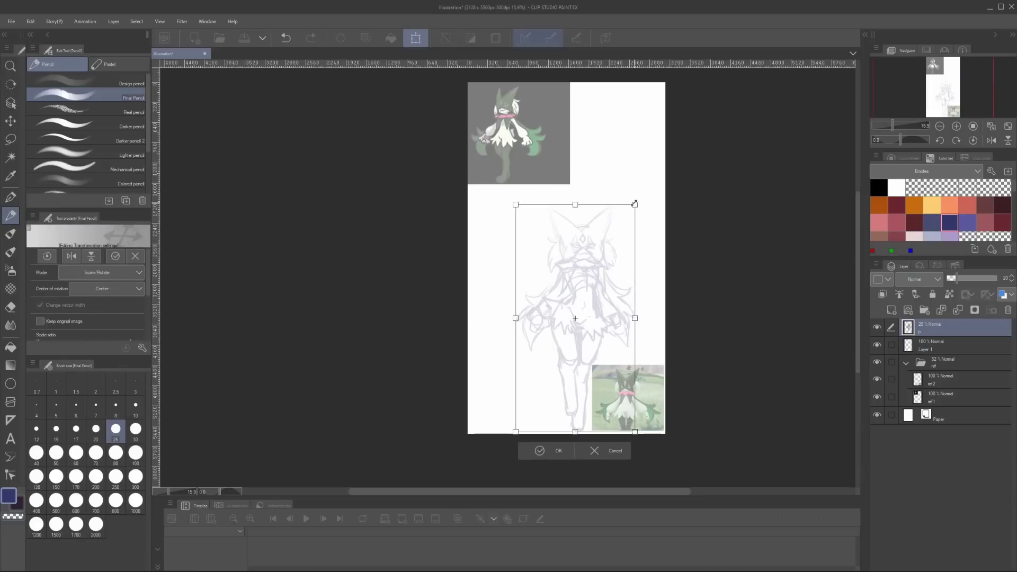
left_click_drag(517, 316, 486, 258)
key("Return")
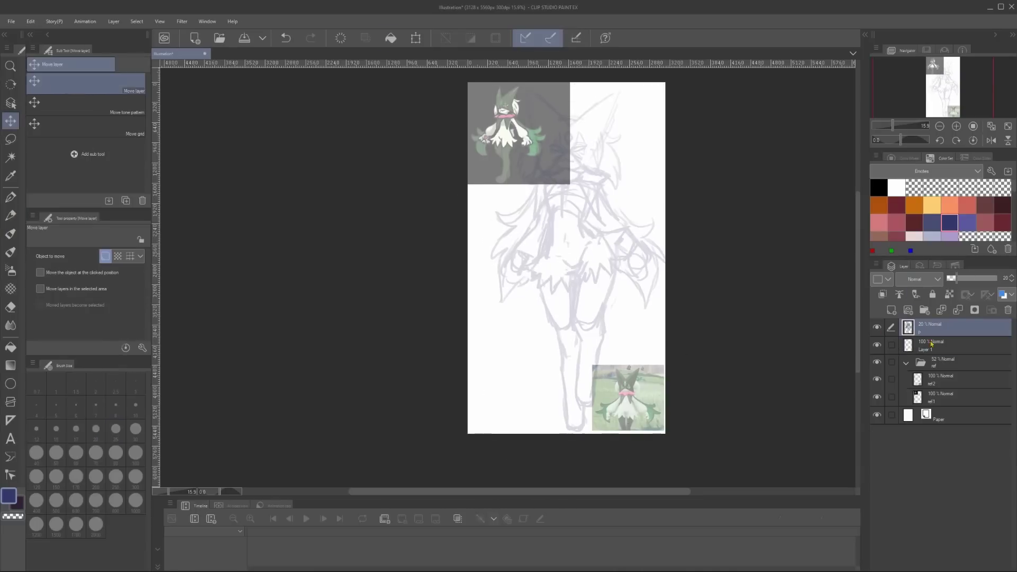
On Layer 1, draw the two side lines of the waist over the faded sketch, checking them mirrored
key("alt+bracketleft")
left_click_drag(657, 366, 731, 388)
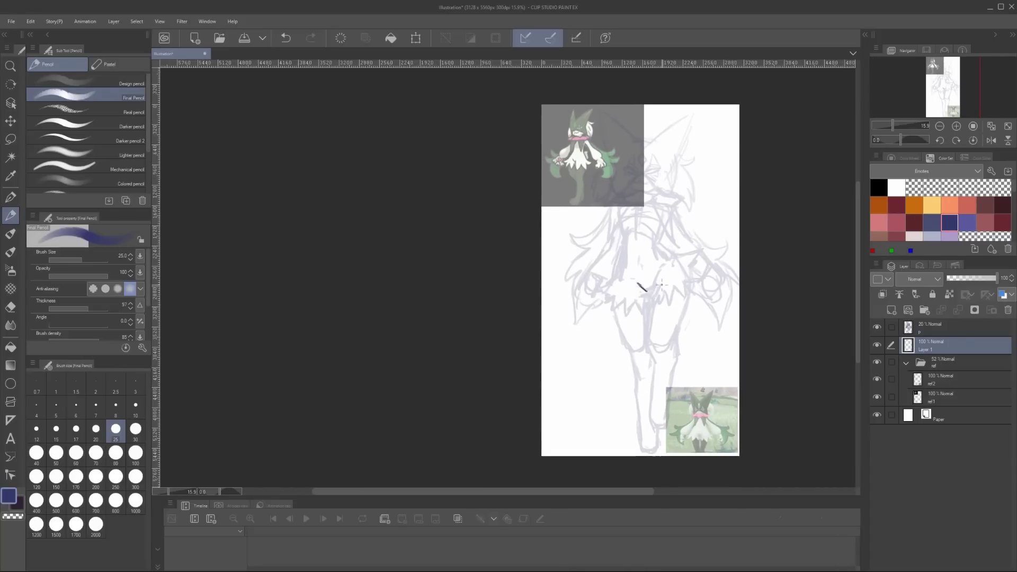
key("h")
left_click_drag(607, 240, 594, 259)
left_click_drag(644, 236, 652, 277)
key("h")
key("h")
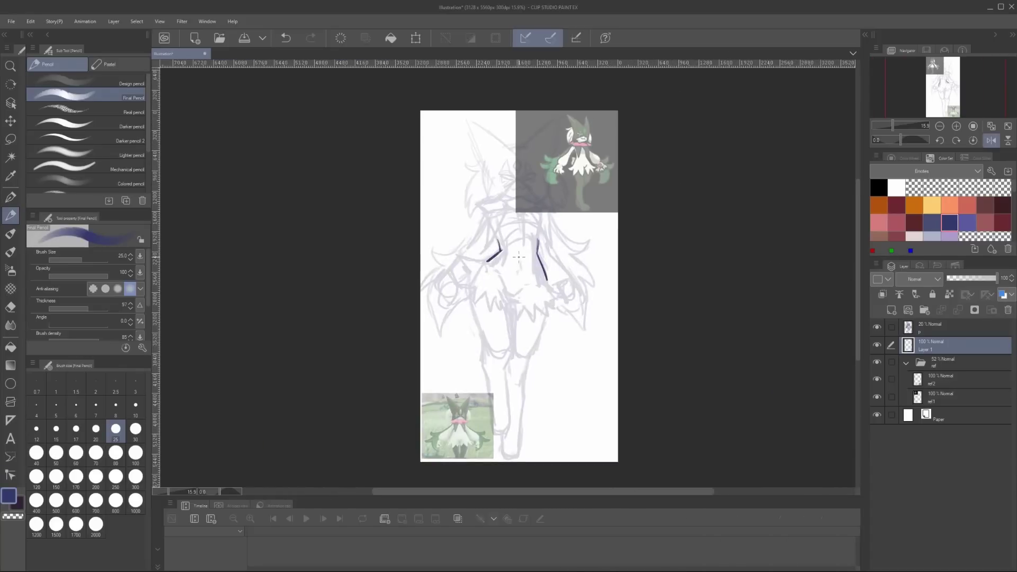
key("h")
Draw the shoulder line across the chest and the outer lines of both upper arms
left_click_drag(647, 234, 654, 243)
left_click_drag(589, 241, 645, 230)
left_click_drag(593, 233, 585, 276)
left_click_drag(649, 236, 659, 271)
left_click_drag(639, 257, 651, 278)
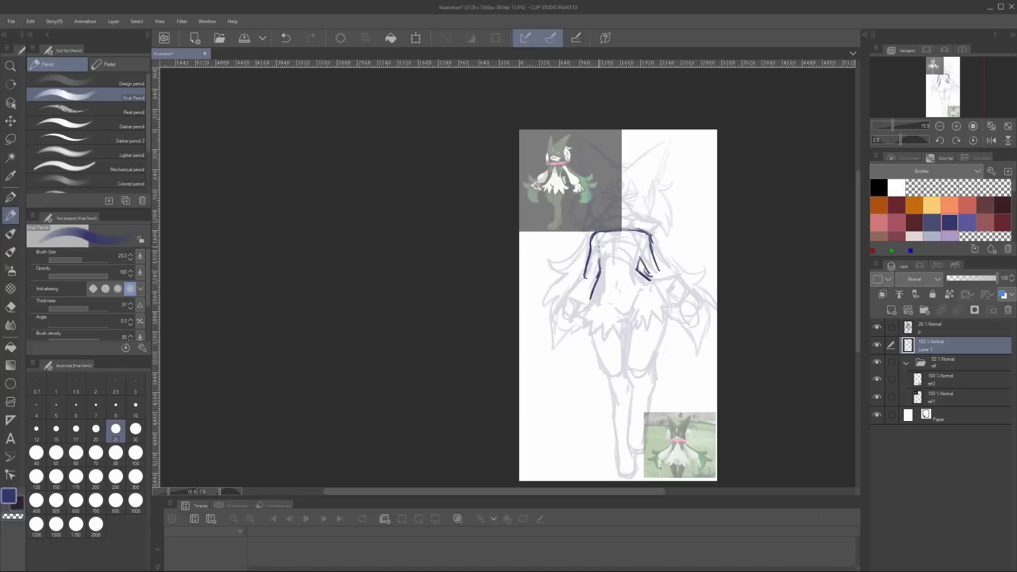
Draw the chest band, the ribcage arch and the lower edge of the belly
left_click_drag(599, 238, 593, 264)
left_click_drag(637, 236, 643, 266)
mouse_move(597, 242)
left_mouse_down()
mouse_move(641, 239)
mouse_move(641, 230)
left_mouse_up()
left_click_drag(606, 264, 630, 263)
key("h")
key("h")
mouse_move(624, 303)
left_mouse_down()
mouse_move(649, 312)
mouse_move(662, 291)
left_mouse_up()
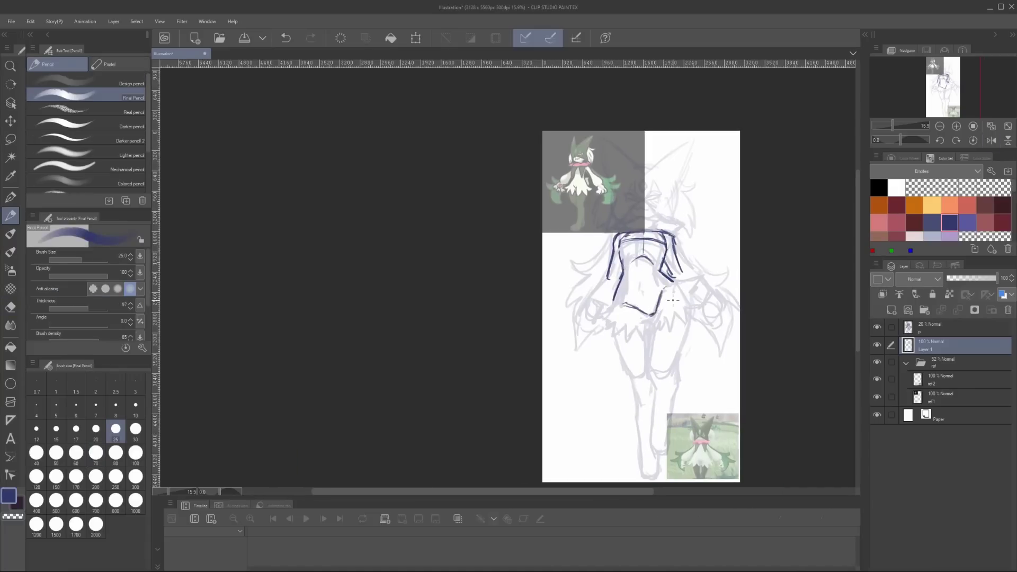
Outline the flared fur on both hips with jagged tufts along the hem
left_click_drag(630, 285, 626, 305)
mouse_move(665, 274)
left_mouse_down()
mouse_move(662, 286)
mouse_move(694, 283)
left_mouse_up()
mouse_move(614, 290)
left_mouse_down()
mouse_move(597, 322)
mouse_move(606, 335)
left_mouse_up()
left_click_drag(686, 289, 700, 300)
left_click_drag(616, 324, 628, 340)
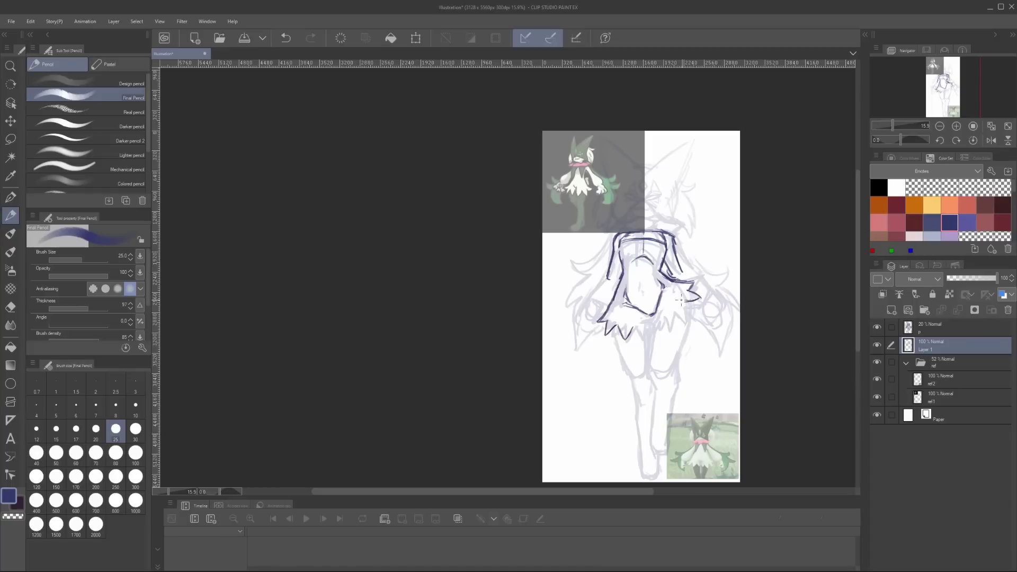
left_click_drag(686, 300, 688, 316)
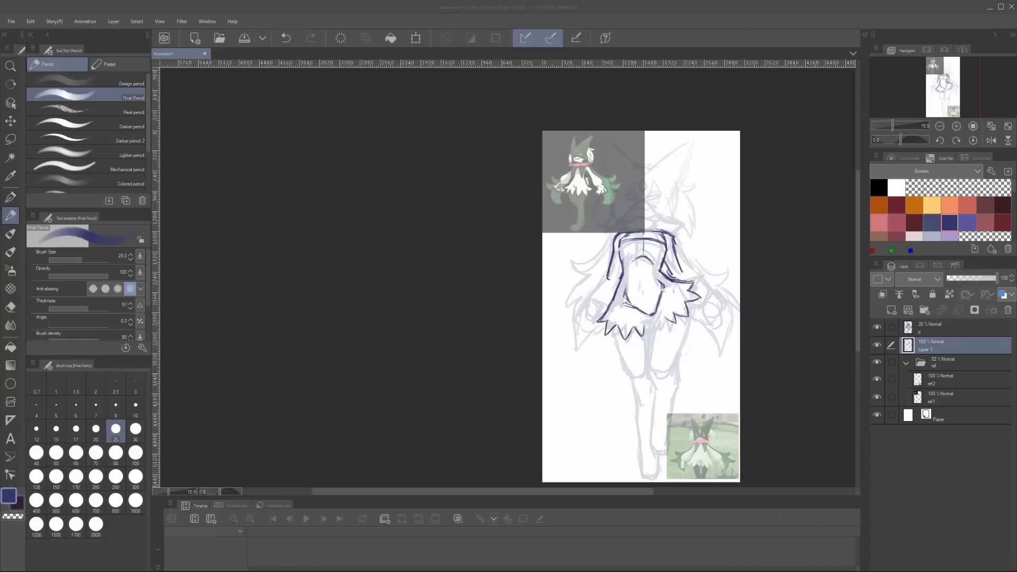
left_click(652, 316)
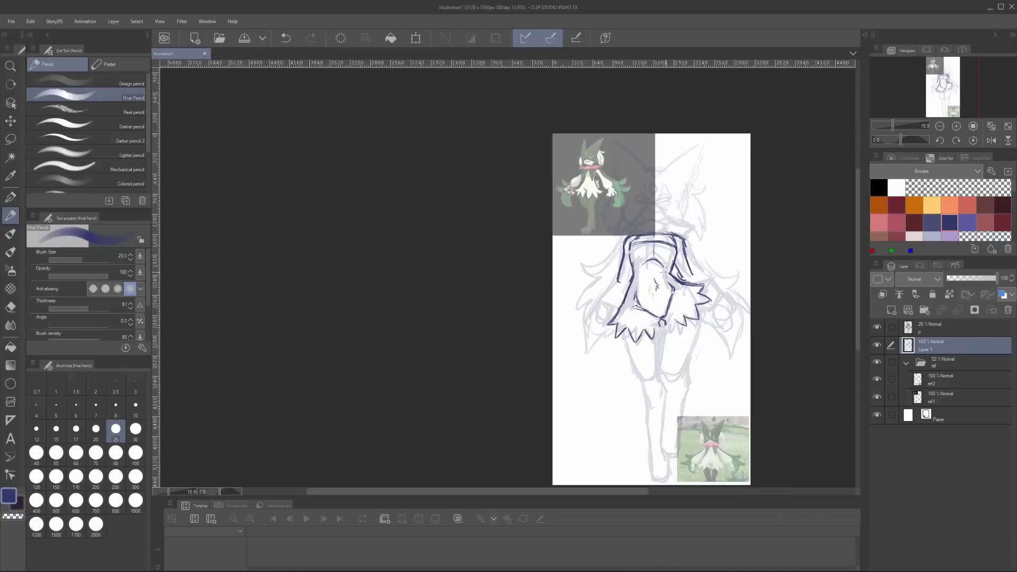
Check the torso mirrored, work on the fur where the hip tufts meet, and undo the stray strokes
key("h")
key("h")
left_click_drag(655, 324, 680, 325)
key("ctrl+z")
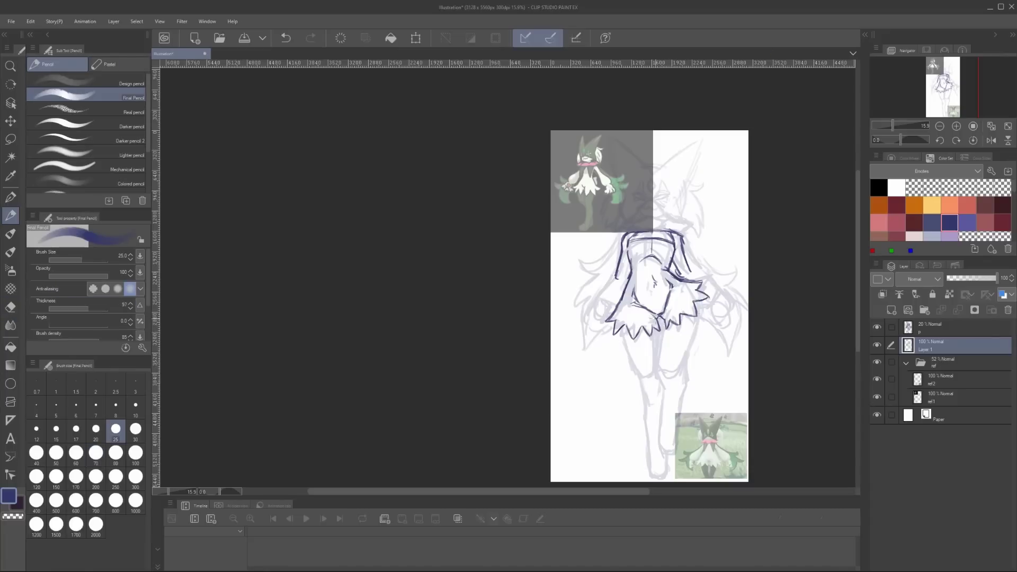
left_click_drag(673, 295, 690, 280)
key("ctrl+z")
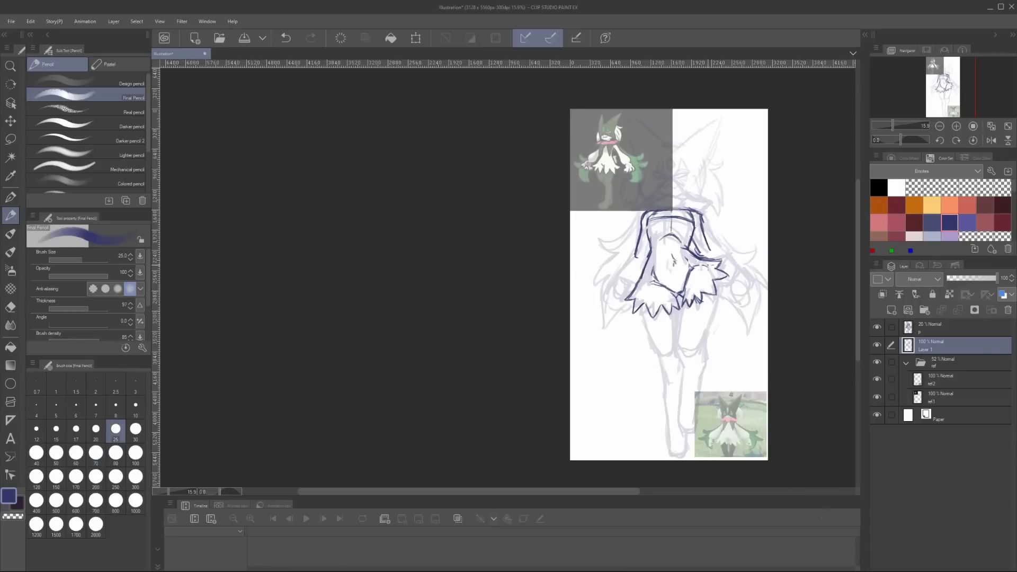
Draw the inner and outer lines of the first thigh down to the rounded knee, checking it mirrored
scroll(688, 273, "down", 1)
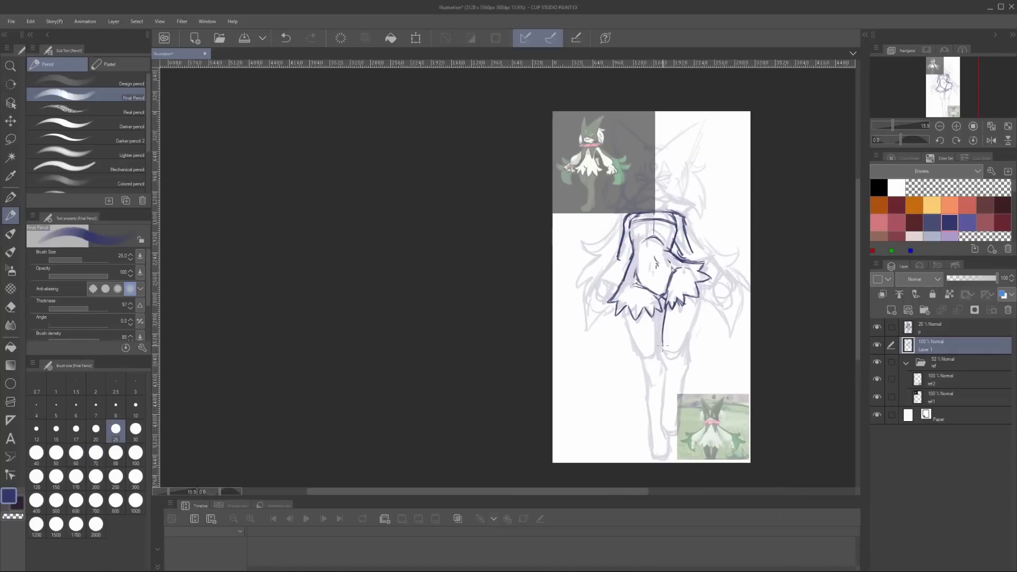
key("h")
key("h")
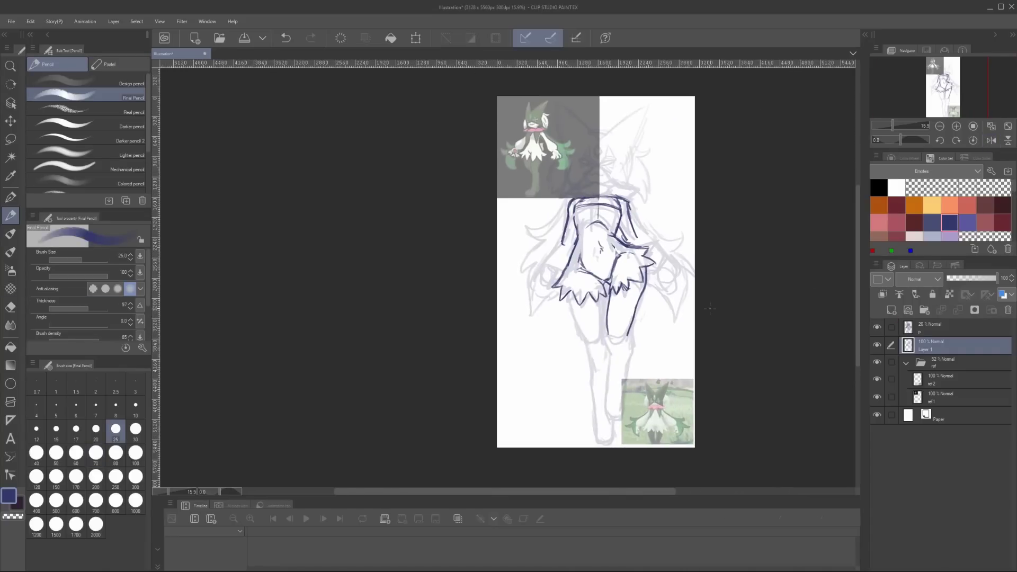
left_click_drag(634, 317, 719, 334)
key("h")
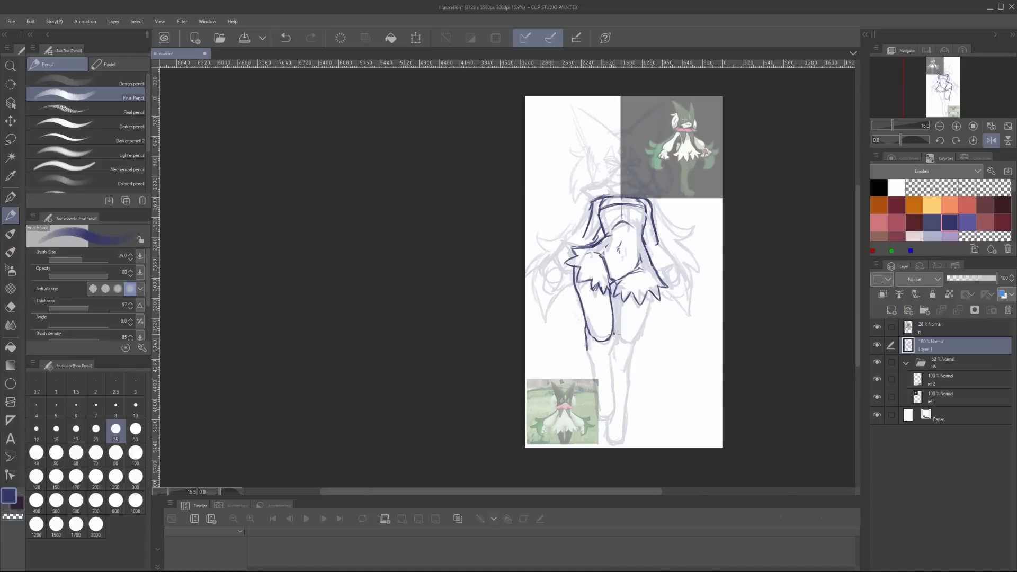
key("h")
key("h")
Draw the second thigh and the knee lines below the hip fur, undoing the last stray stroke
mouse_move(527, 321)
left_mouse_down()
mouse_move(589, 312)
mouse_move(595, 356)
left_mouse_up()
mouse_move(609, 292)
left_mouse_down()
mouse_move(600, 359)
mouse_move(654, 387)
mouse_move(668, 362)
mouse_move(660, 377)
mouse_move(530, 423)
mouse_move(638, 397)
mouse_move(577, 380)
left_mouse_up()
left_click_drag(623, 268, 605, 314)
left_click_drag(653, 334, 677, 333)
mouse_move(612, 316)
left_mouse_down()
mouse_move(601, 328)
mouse_move(670, 319)
left_mouse_up()
mouse_move(644, 321)
left_mouse_down()
mouse_move(638, 342)
mouse_move(665, 328)
left_mouse_up()
key("ctrl+z")
key("h")
Draw both lower legs and the toed feet, refining the outlines by alternating pencil and eraser
mouse_move(613, 304)
left_mouse_down()
mouse_move(623, 371)
mouse_move(626, 362)
mouse_move(584, 419)
mouse_move(635, 435)
mouse_move(642, 459)
left_mouse_up()
key("e")
key("h")
key("p")
key("e")
key("p")
key("e")
key("p")
key("e")
mouse_move(659, 401)
left_mouse_down()
mouse_move(651, 436)
mouse_move(647, 428)
left_mouse_up()
key("p")
key("e")
key("p")
key("e")
key("p")
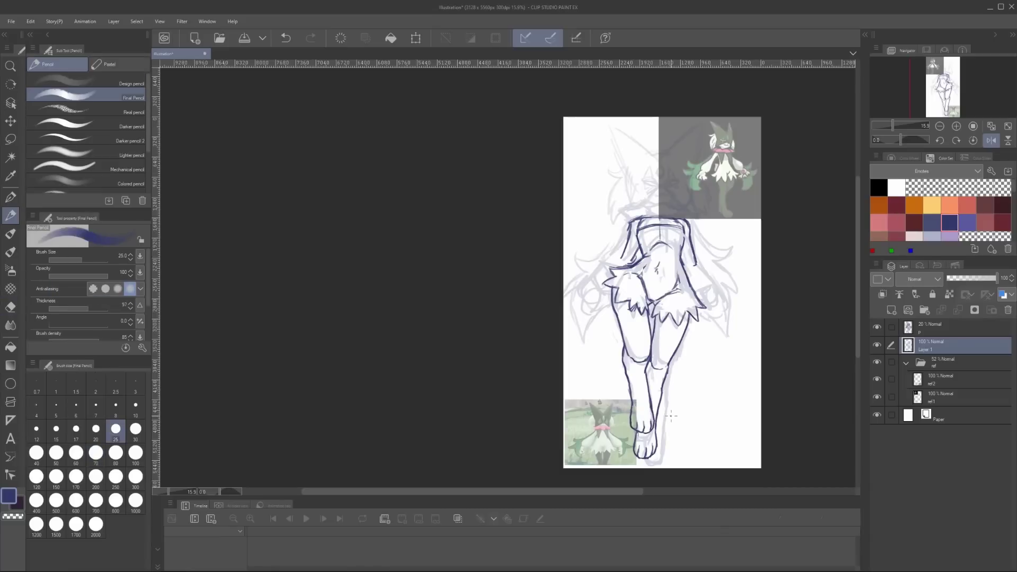
Draw the sleeve and forearm lines of the first arm, alternating pencil and eraser
key("e")
key("p")
left_click_drag(725, 252, 740, 261)
key("e")
key("p")
left_click_drag(686, 230, 700, 223)
left_click_drag(713, 286, 680, 288)
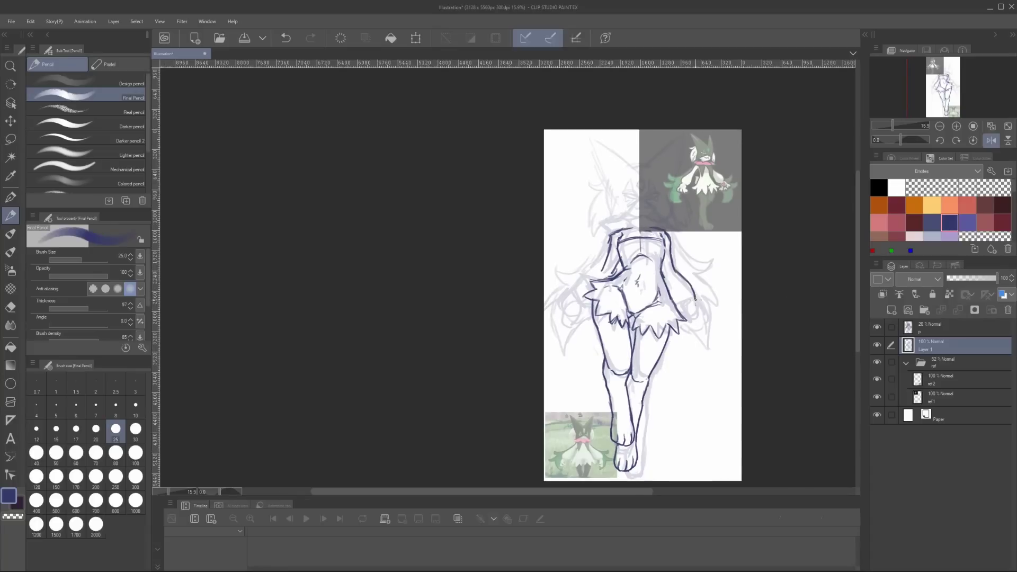
Draw the second arm's outline from elbow to wrist beside the hip fur, checking it mirrored
key("b")
key("h")
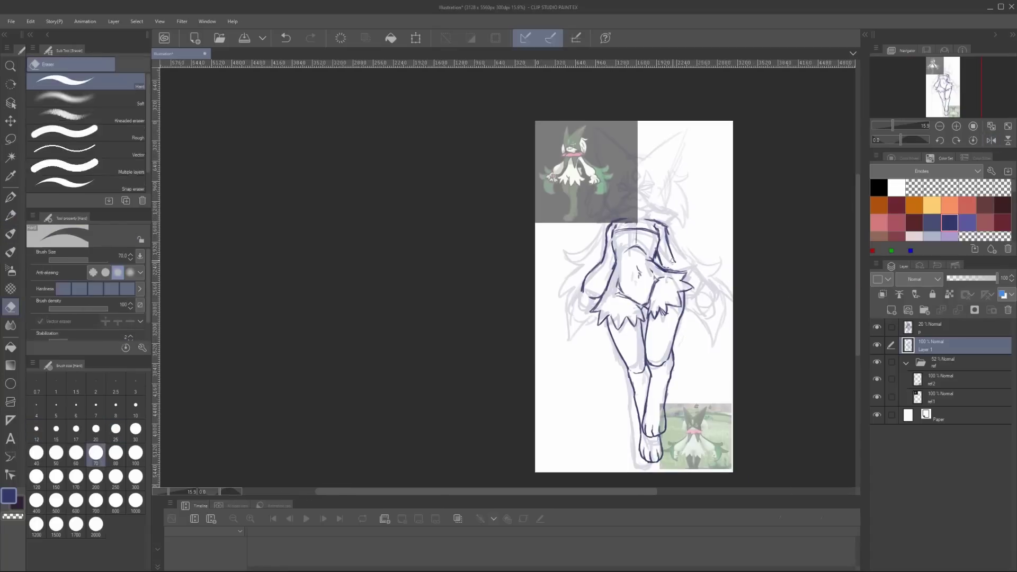
key("p")
mouse_move(673, 259)
left_mouse_down()
mouse_move(705, 279)
mouse_move(686, 299)
left_mouse_up()
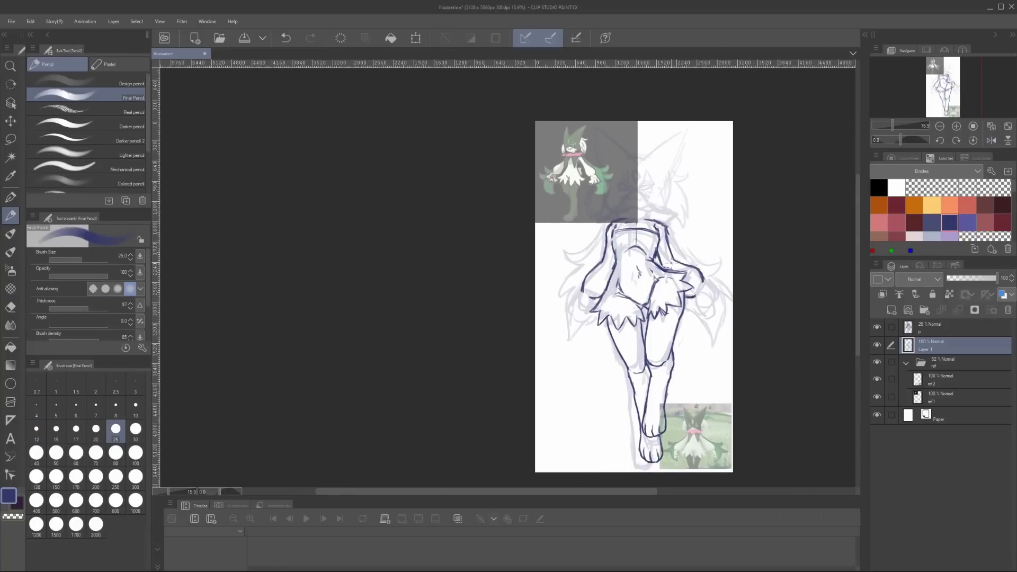
key("h")
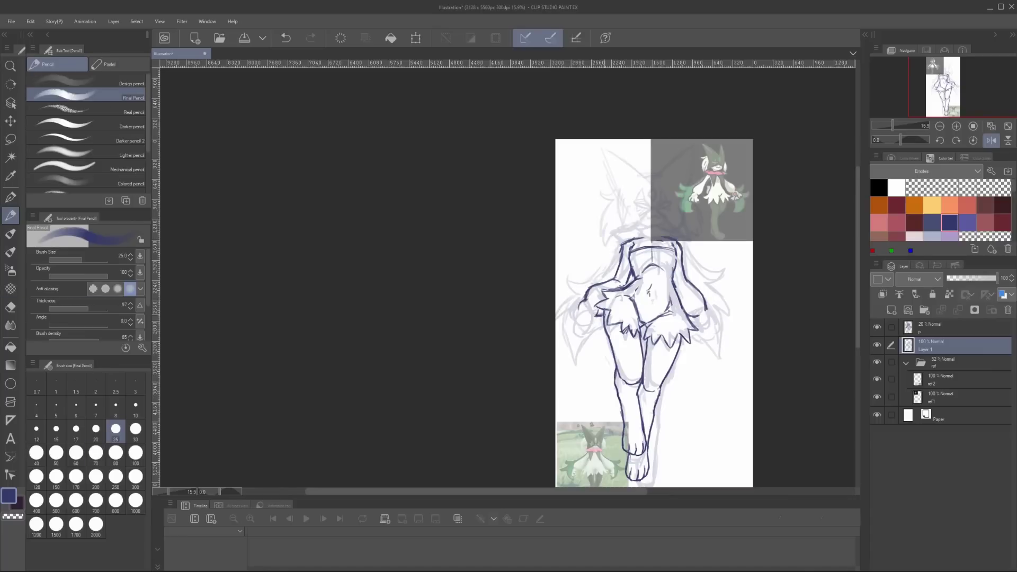
Draw both hands with their curled fingers at the ends of the forearms, checking them mirrored
mouse_move(587, 305)
left_mouse_down()
mouse_move(576, 324)
mouse_move(595, 311)
mouse_move(590, 319)
left_mouse_up()
left_click_drag(581, 308, 586, 317)
left_click_drag(710, 310, 712, 340)
key("h")
key("h")
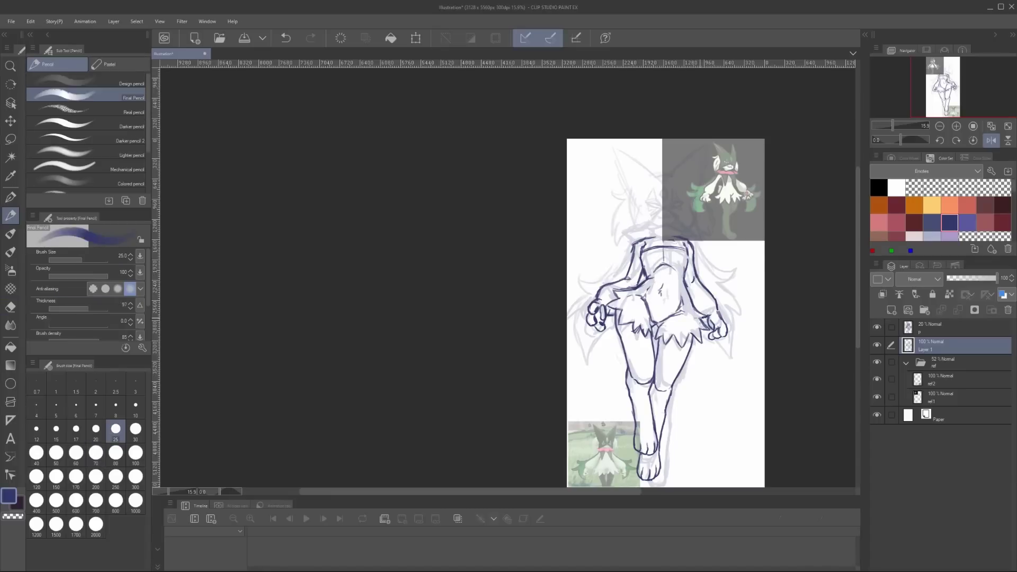
left_click_drag(707, 325, 716, 342)
Move the dark reference image down off the head sketch and place Layer 1 above layer p
left_click_drag(764, 290, 740, 324)
left_click_drag(929, 347, 929, 325)
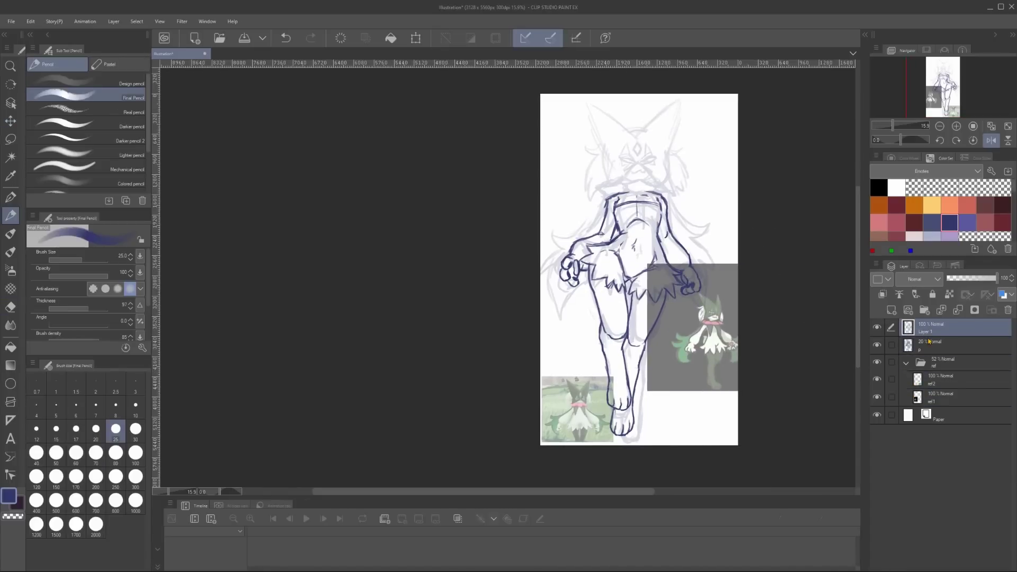
left_click_drag(747, 188, 752, 204)
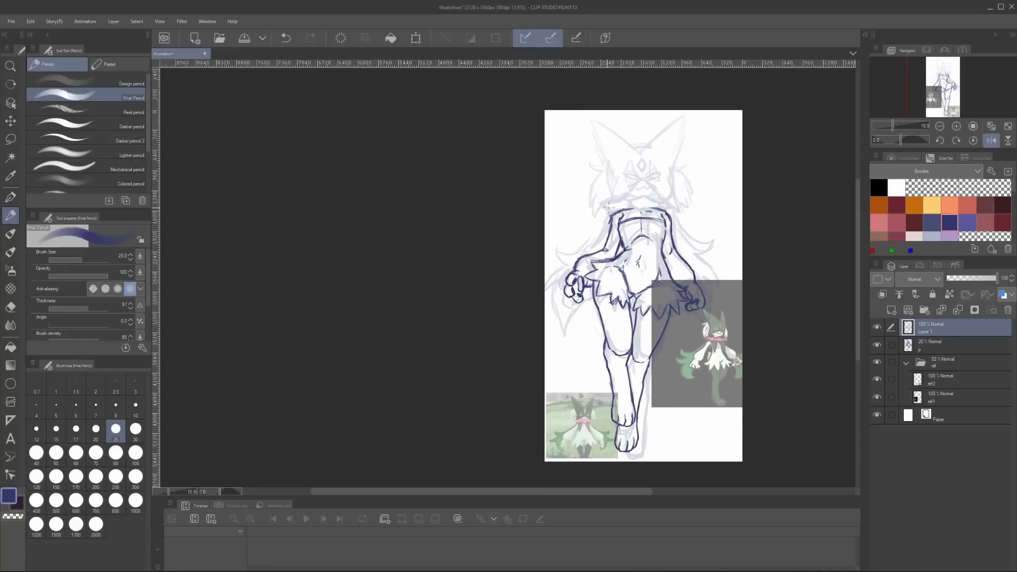
Draw the ruffled collar across the neck with its hanging ends over both shoulders
mouse_move(609, 209)
left_mouse_down()
mouse_move(663, 197)
mouse_move(602, 226)
left_mouse_up()
left_click_drag(669, 209, 677, 223)
left_click_drag(694, 210, 676, 226)
left_click_drag(612, 212, 634, 216)
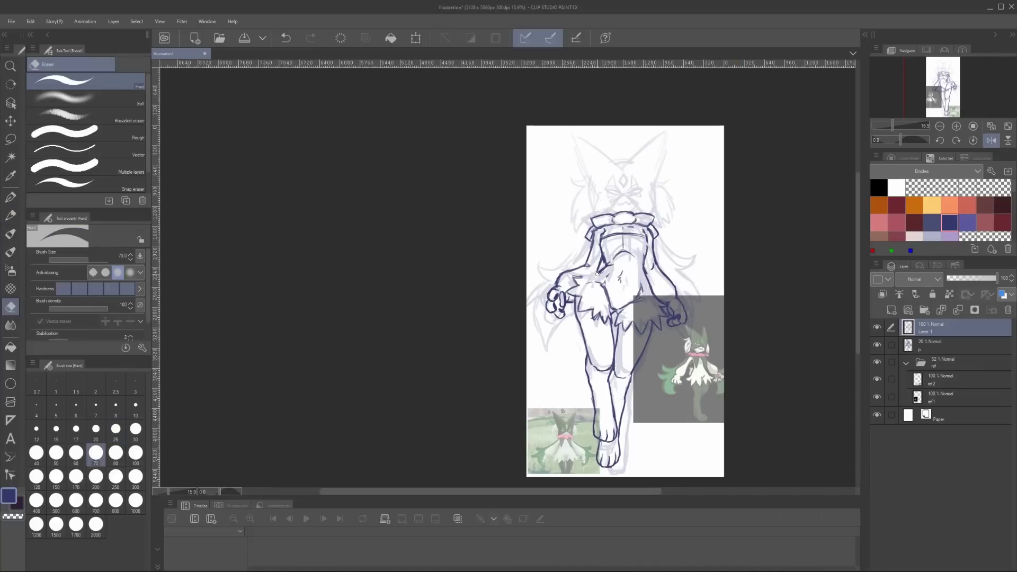
Erase the overlapping lines at the hip beside the bent forearm and redraw the fur tufts there
mouse_move(577, 275)
left_mouse_down()
mouse_move(593, 262)
mouse_move(594, 271)
left_mouse_up()
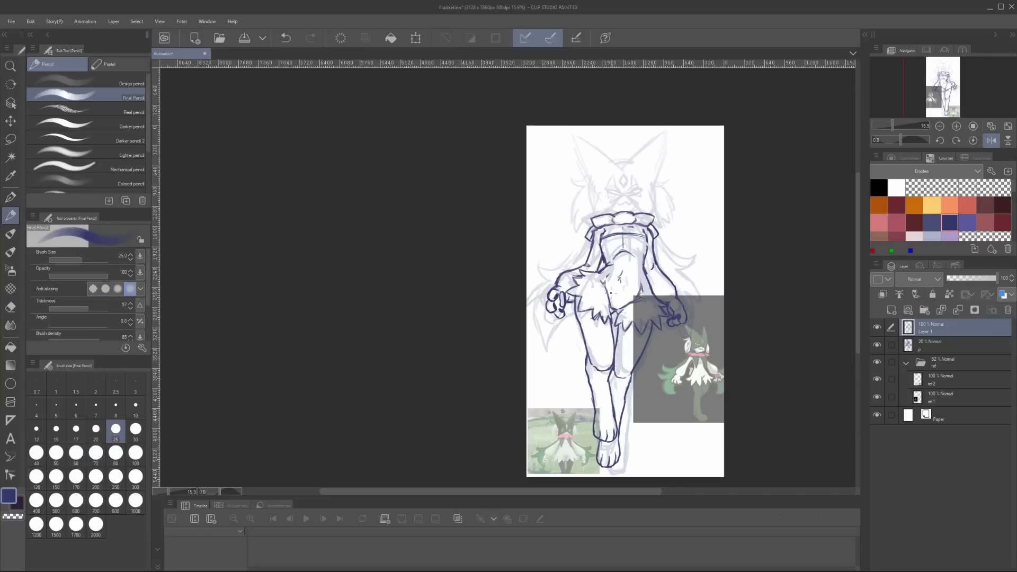
key("e")
key("p")
scroll(634, 308, "down", 1)
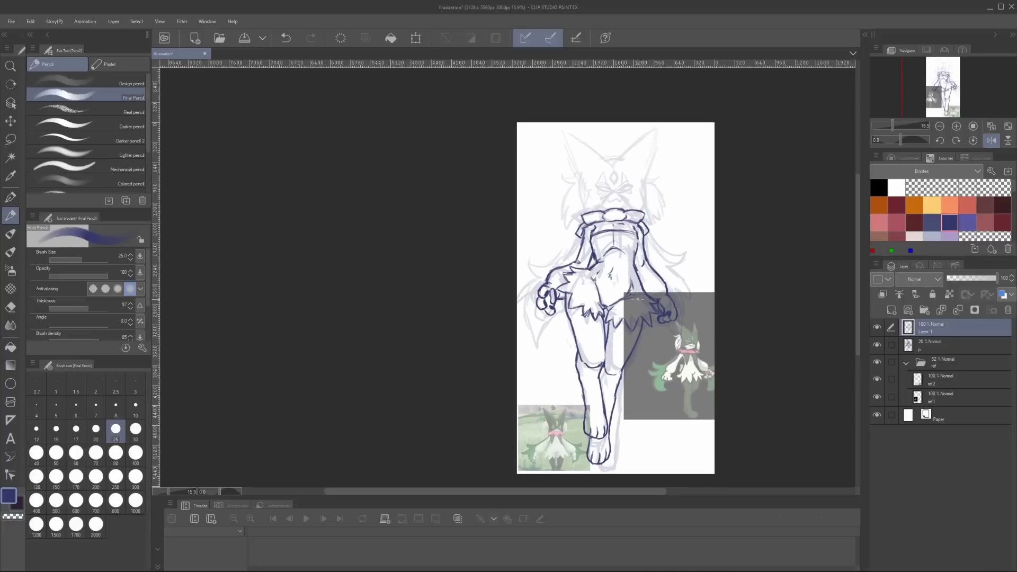
scroll(749, 282, "down", 1)
Draw the pointed chest lines beneath the collar, erasing and refining where they cross the torso
mouse_move(597, 211)
left_mouse_down()
mouse_move(613, 238)
mouse_move(637, 235)
mouse_move(633, 212)
left_mouse_up()
key("e")
key("p")
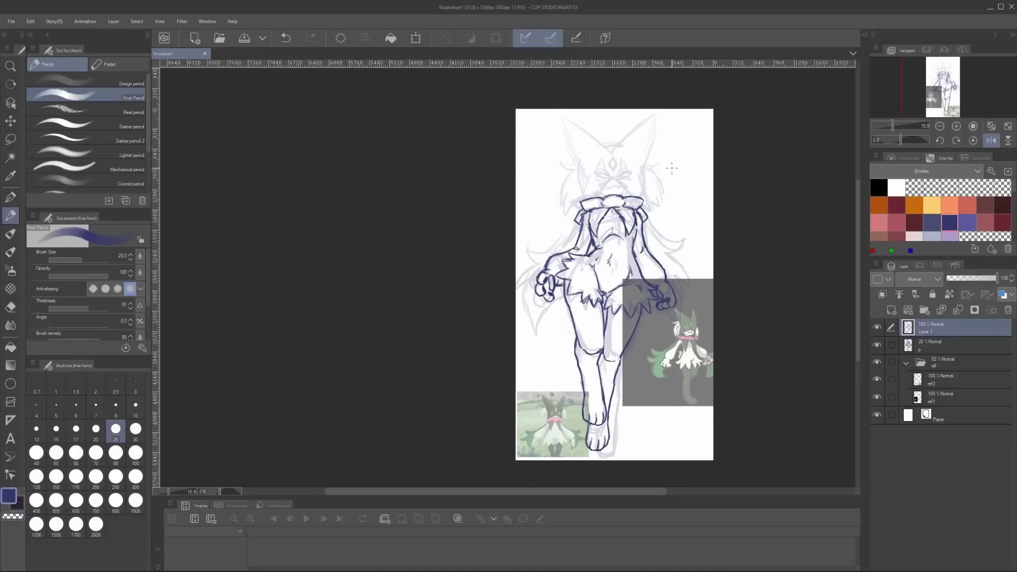
key("e")
left_click_drag(588, 235, 603, 248)
key("p")
scroll(745, 229, "down", 1)
scroll(720, 191, "up", 1)
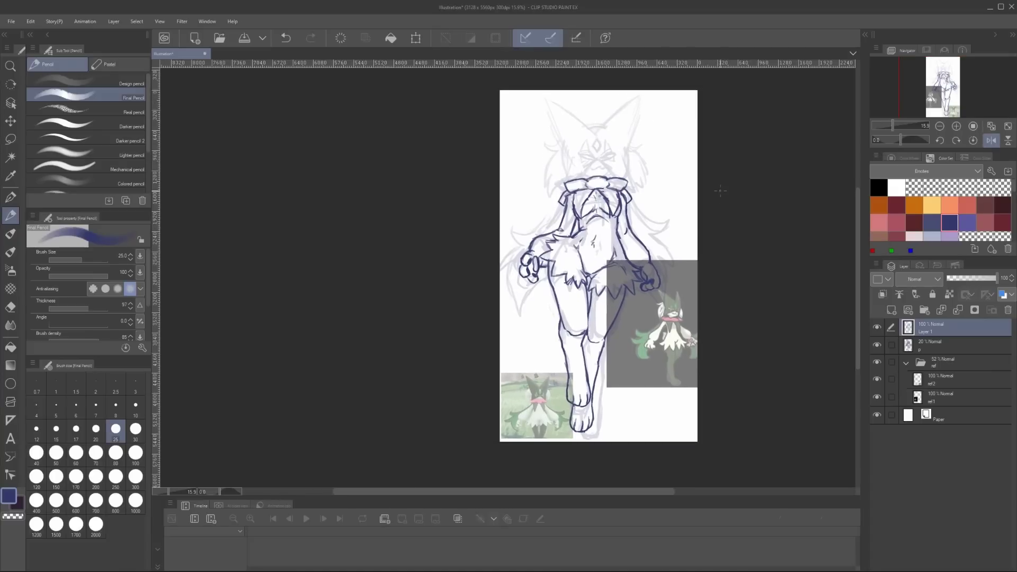
Lasso the forearms and hands to adjust their placement, checking the figure mirrored, and clear the selection
key("m")
left_click_drag(561, 225, 546, 251)
key("h")
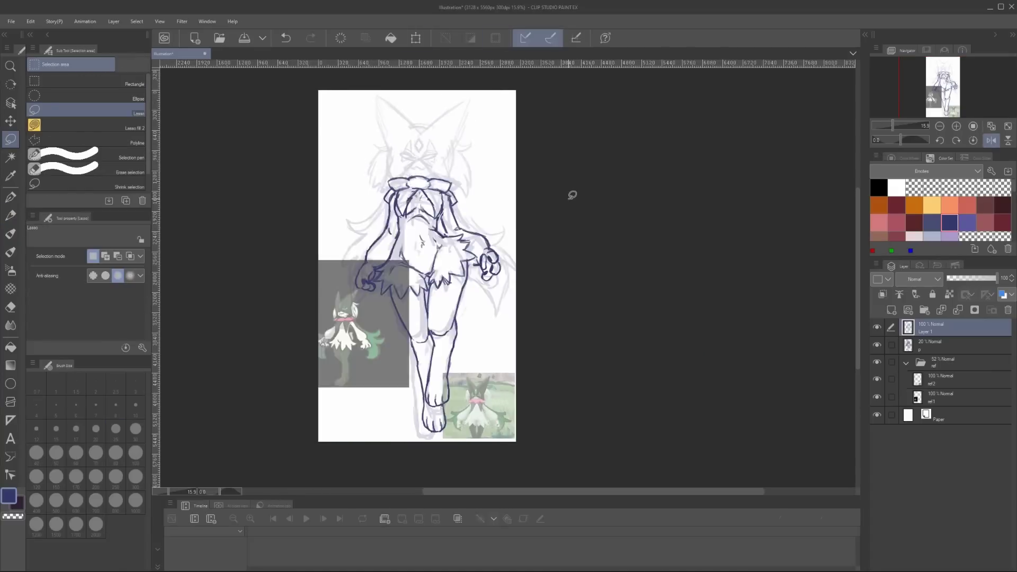
key("h")
mouse_move(676, 218)
left_mouse_down()
mouse_move(643, 273)
mouse_move(712, 277)
left_mouse_up()
key("ctrl+d")
key("p")
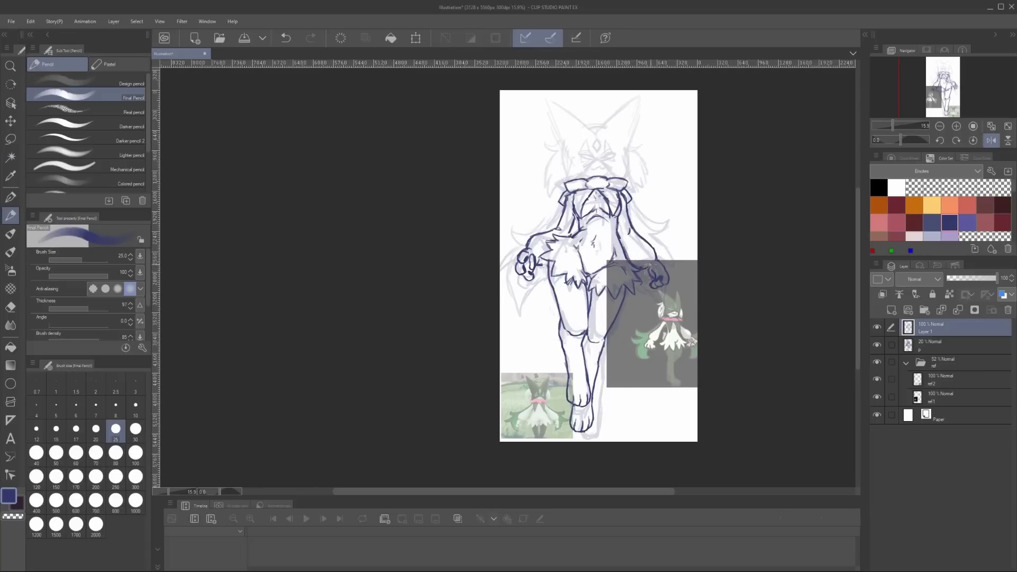
Draw the long cape outlines sweeping from the collar down both sides, with curled tips and pointed ends
scroll(576, 223, "up", 1)
mouse_move(583, 233)
left_mouse_down()
mouse_move(534, 236)
mouse_move(531, 258)
mouse_move(529, 278)
mouse_move(566, 344)
left_mouse_up()
mouse_move(650, 206)
left_mouse_down()
mouse_move(691, 243)
mouse_move(702, 347)
left_mouse_up()
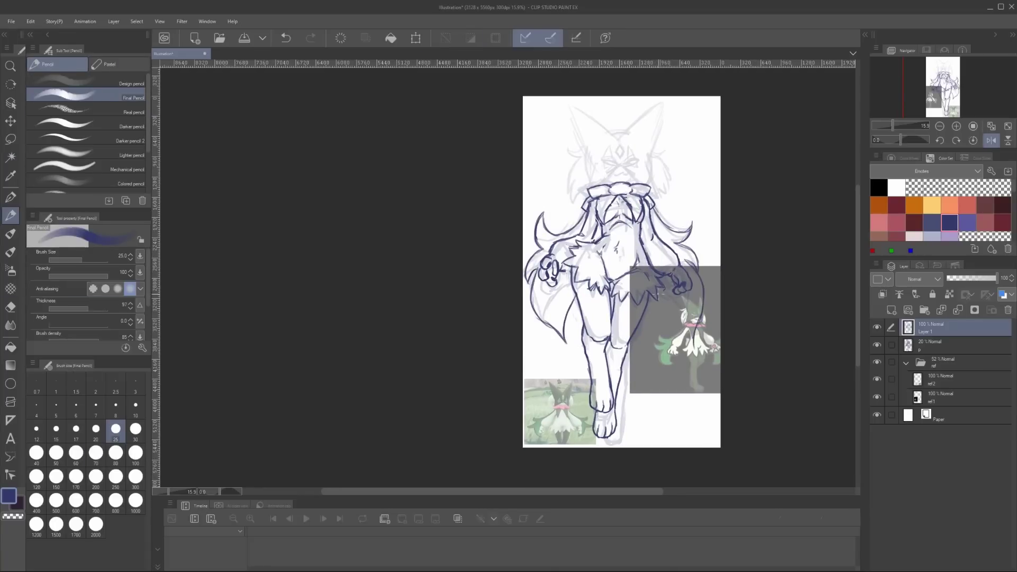
Draw the cape's inner edges behind the legs, erase overlapping lines near the arm, and check the figure mirrored
left_click_drag(662, 299, 689, 350)
left_click_drag(637, 245, 612, 226)
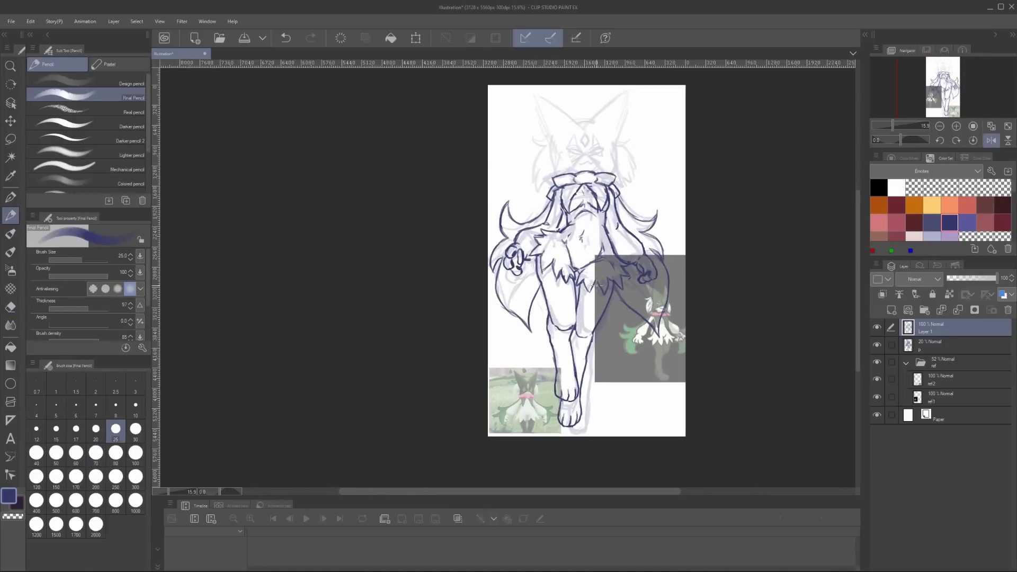
left_click_drag(596, 285, 590, 296)
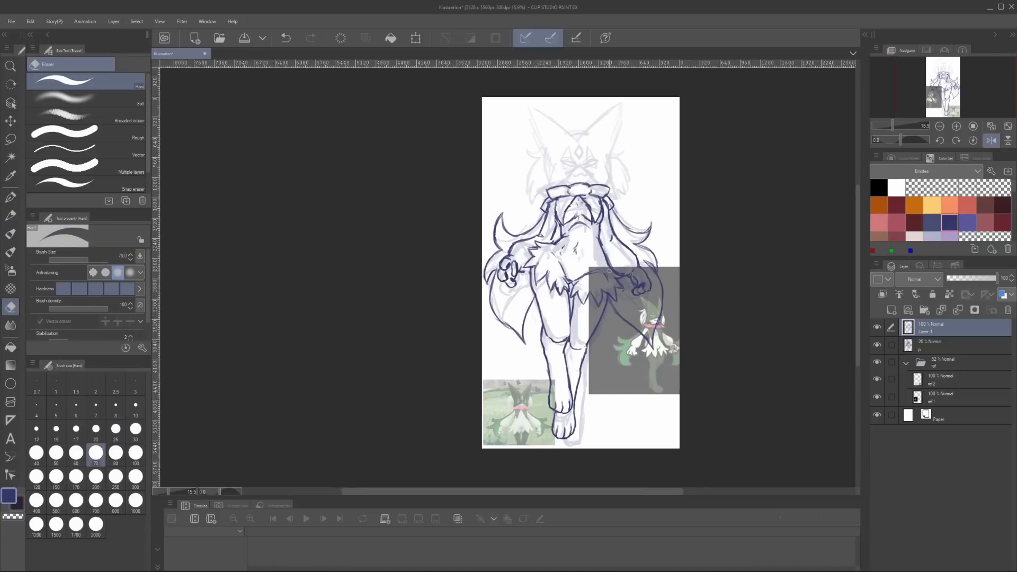
left_click_drag(619, 222, 630, 239)
key("h")
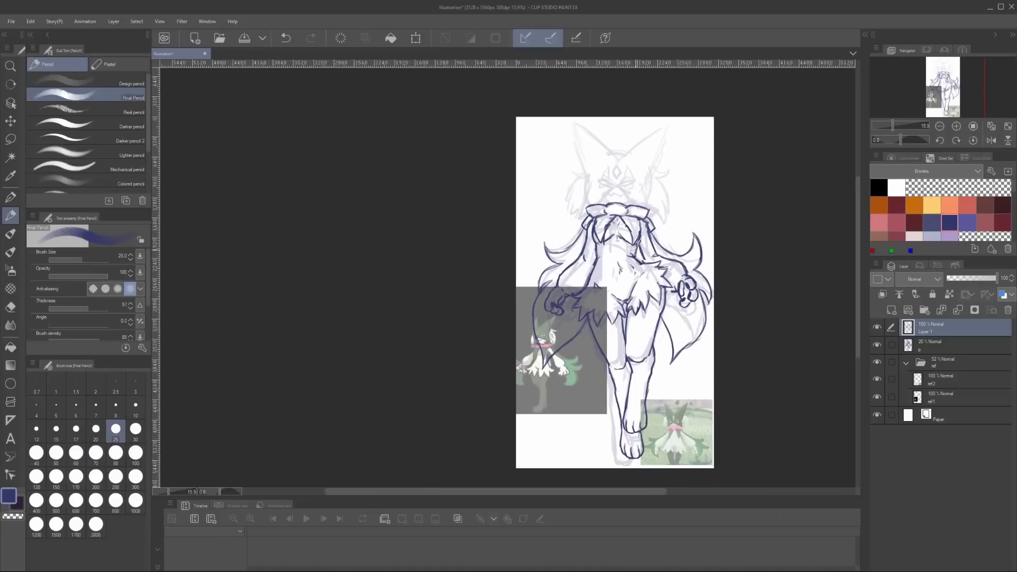
key("h")
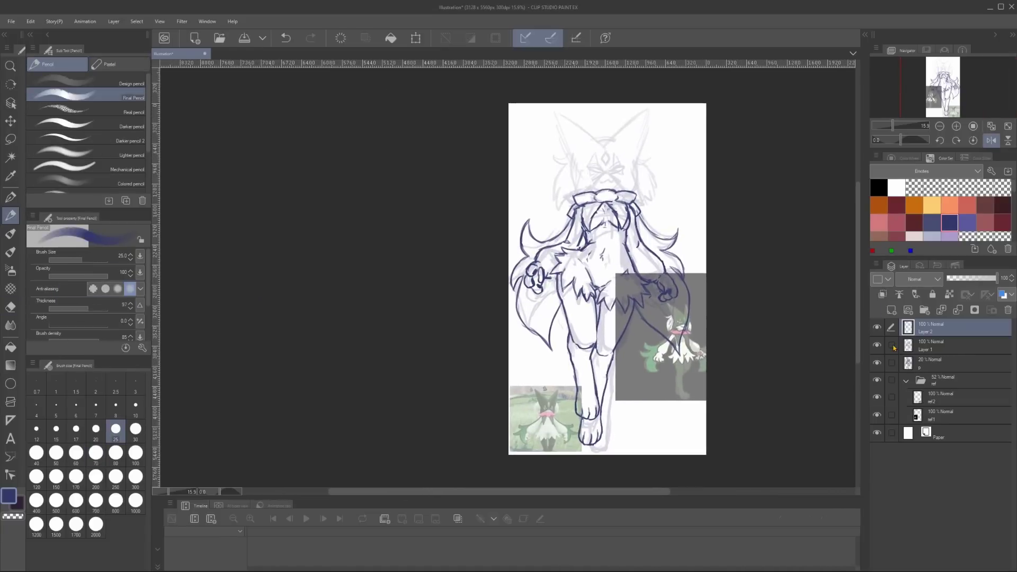
Add a new layer above Layer 1 and draw the head circle on it above the collar
key("ctrl+shift+n")
key("alt+bracketleft")
key("e")
key("p")
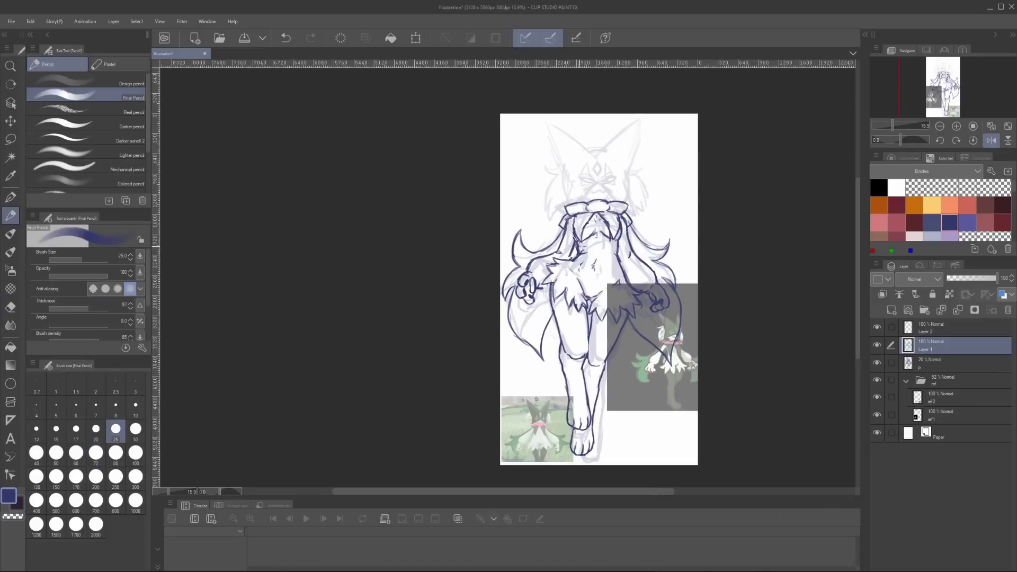
key("alt+bracketright")
scroll(597, 234, "up", 1)
mouse_move(579, 218)
left_mouse_down()
mouse_move(593, 191)
mouse_move(629, 215)
mouse_move(579, 230)
mouse_move(627, 241)
left_mouse_up()
key("h")
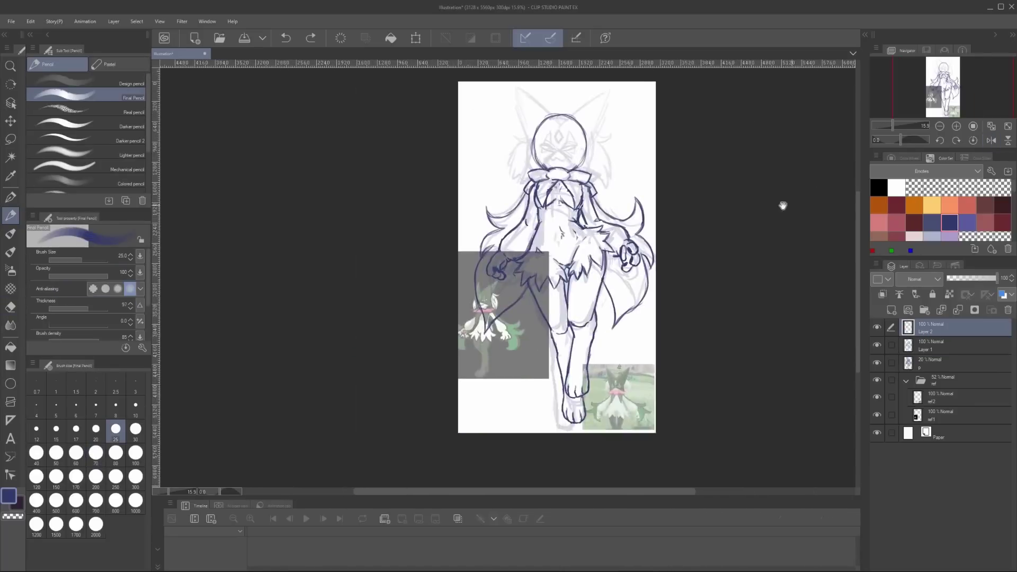
Draw the face guidelines, eyes, muzzle, fringe and two pointed ears on the head, checking them mirrored
mouse_move(580, 166)
left_mouse_down()
mouse_move(625, 172)
mouse_move(587, 174)
mouse_move(595, 159)
mouse_move(627, 170)
left_mouse_up()
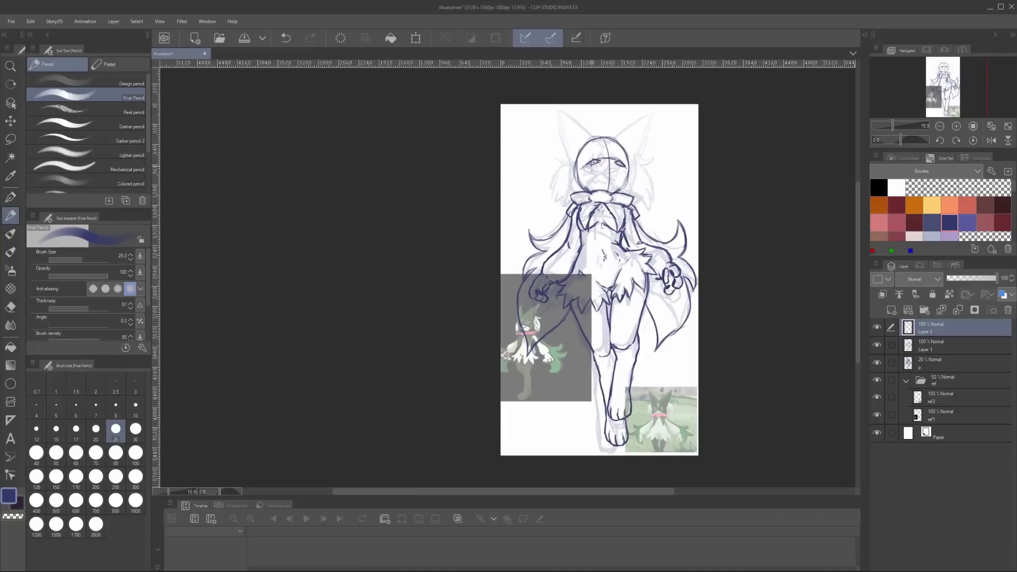
mouse_move(583, 166)
left_mouse_down()
mouse_move(604, 191)
mouse_move(556, 126)
mouse_move(643, 127)
mouse_move(632, 160)
left_mouse_up()
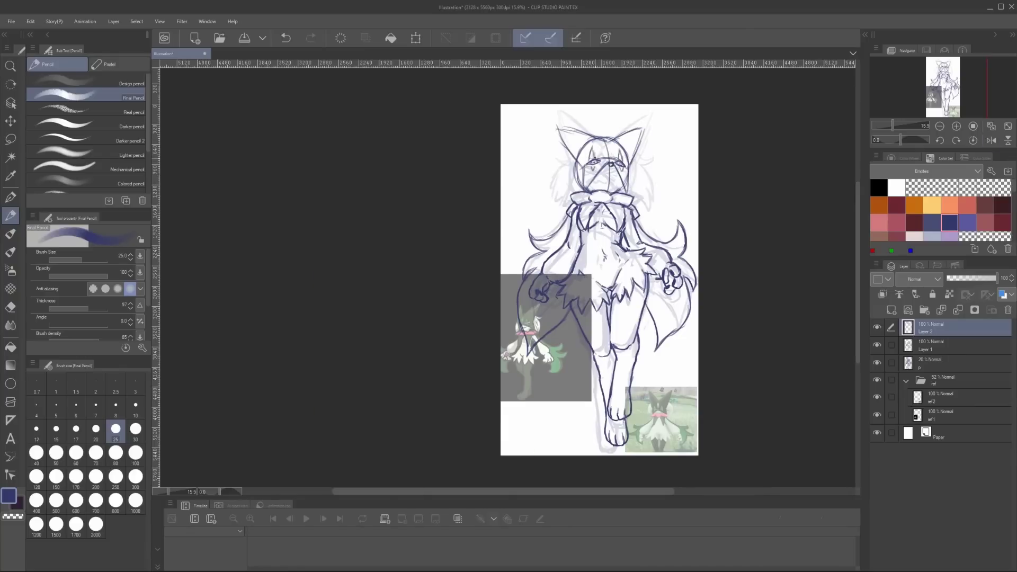
key("h")
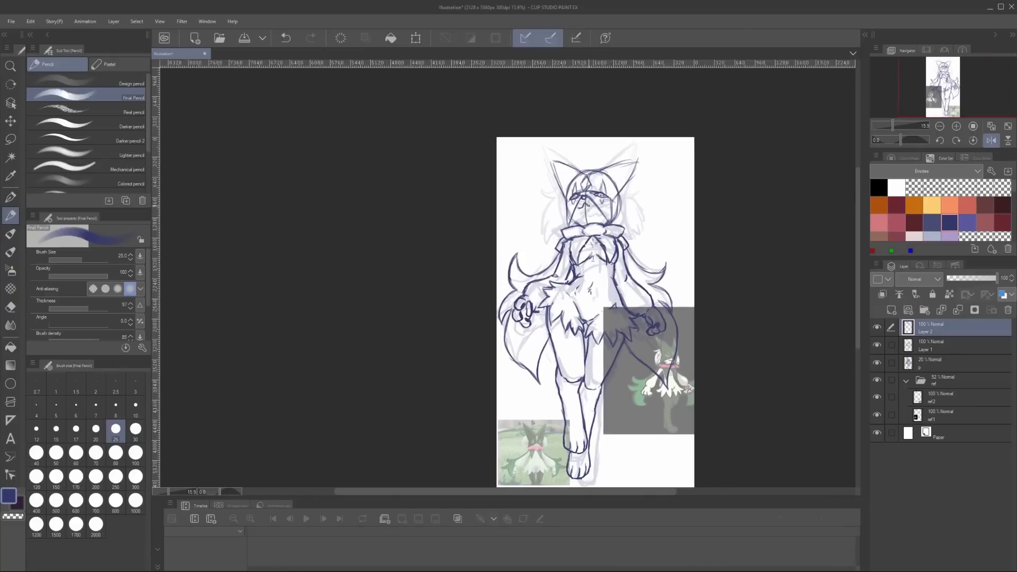
key("h")
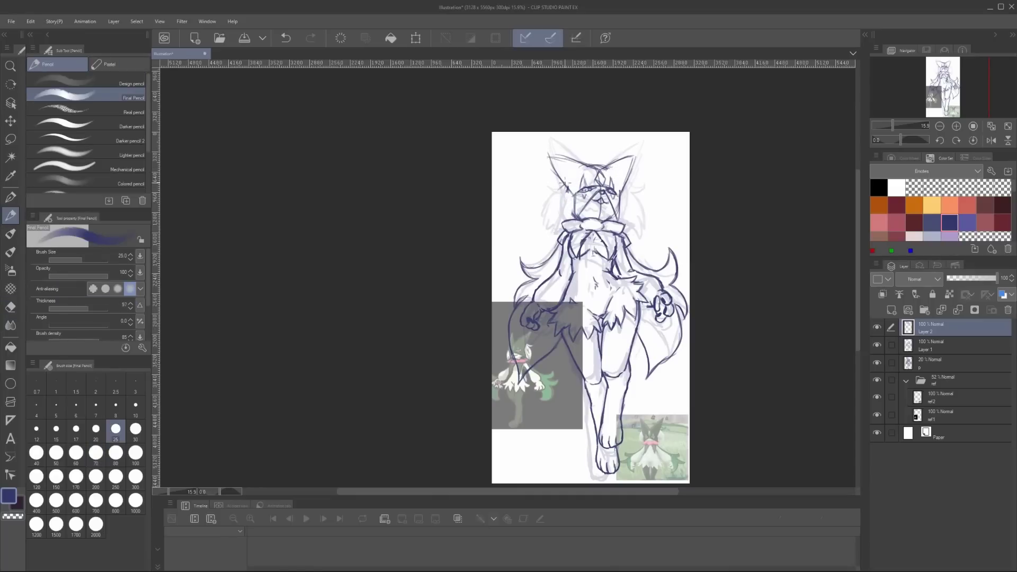
Draw the shaggy cheek fur hanging from the ears to the collar on both sides of the face
left_click_drag(564, 183, 549, 233)
left_click_drag(624, 187, 636, 233)
left_click_drag(547, 214, 551, 235)
left_click_drag(551, 215, 560, 236)
left_click_drag(627, 214, 633, 237)
left_click_drag(560, 213, 576, 226)
left_click_drag(620, 218, 630, 229)
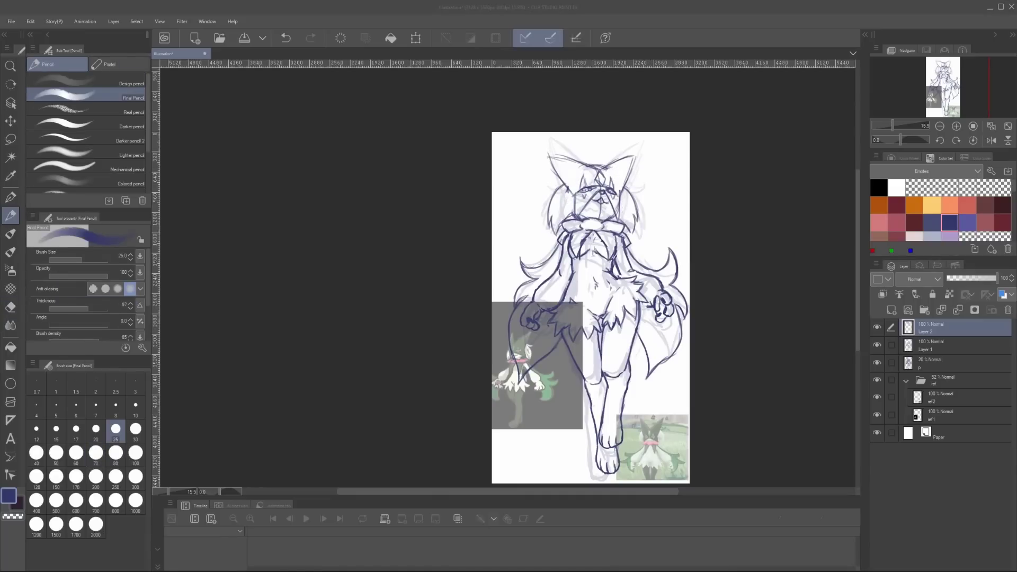
left_click_drag(704, 331, 748, 352)
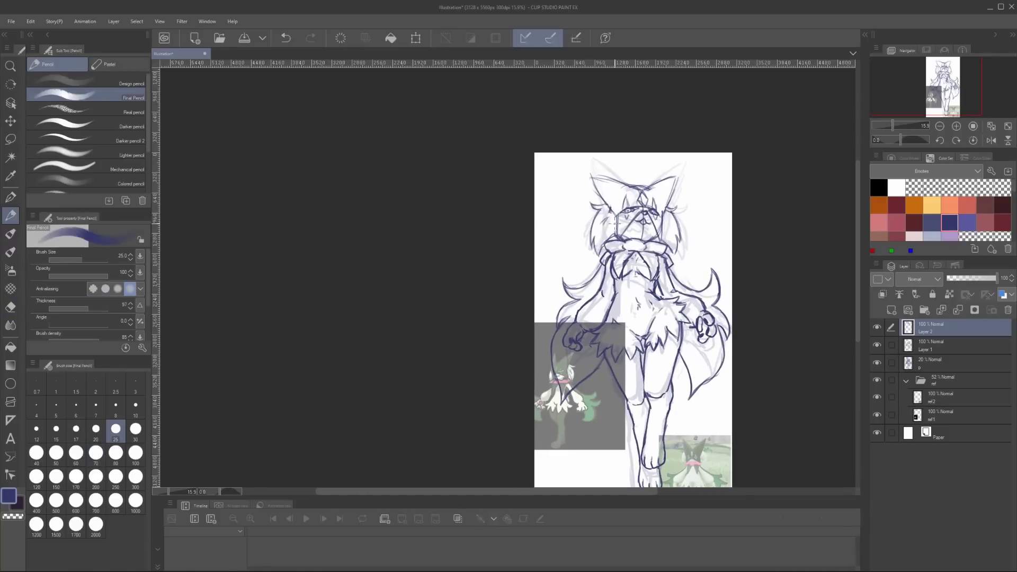
Hide the ref folder, check the whole figure zoomed out, and merge Layer 2 into Layer 1
scroll(684, 251, "down", 3)
left_click(876, 380)
key("ctrl+minus")
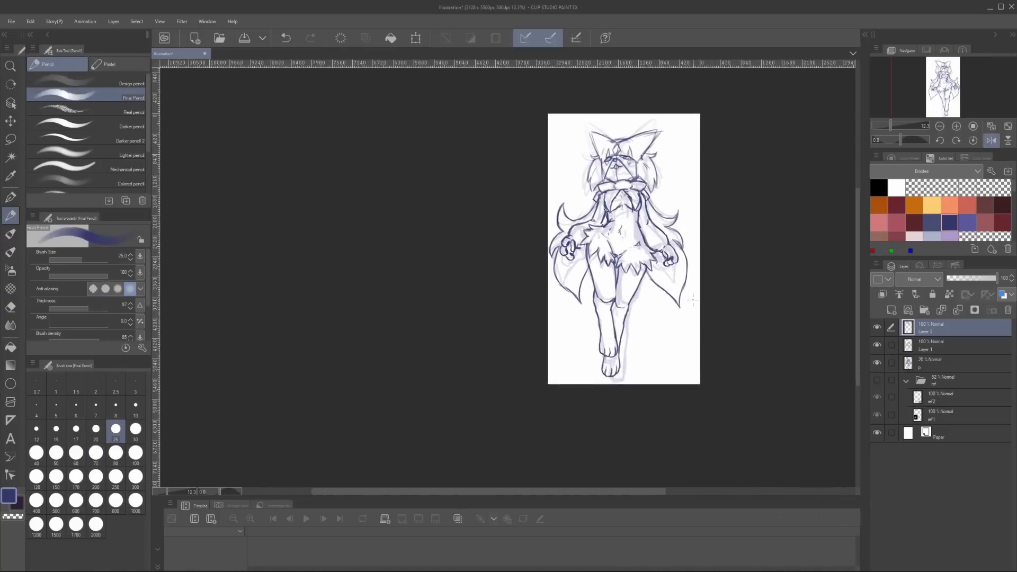
key("e")
key("ctrl+e")
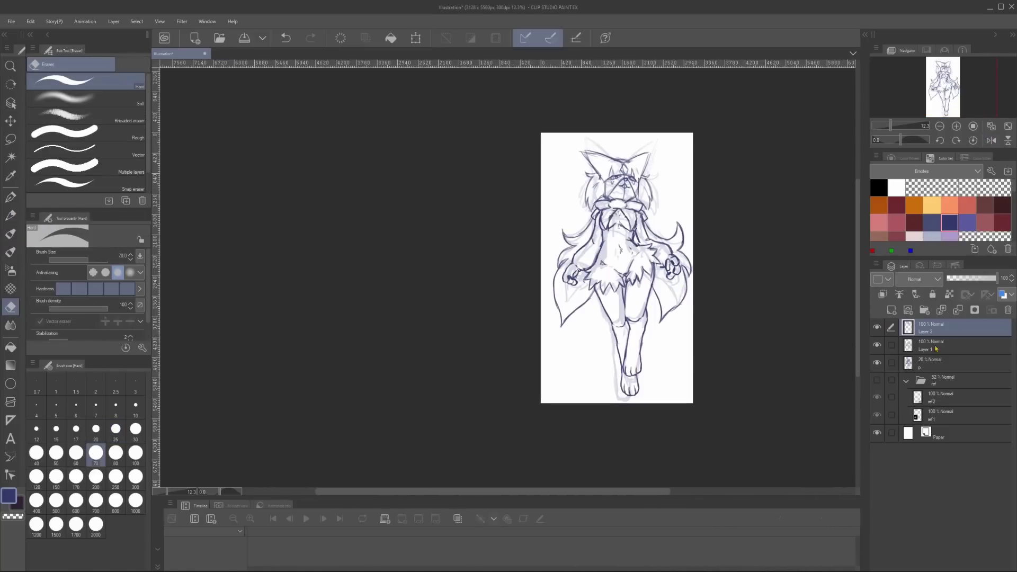
key("p")
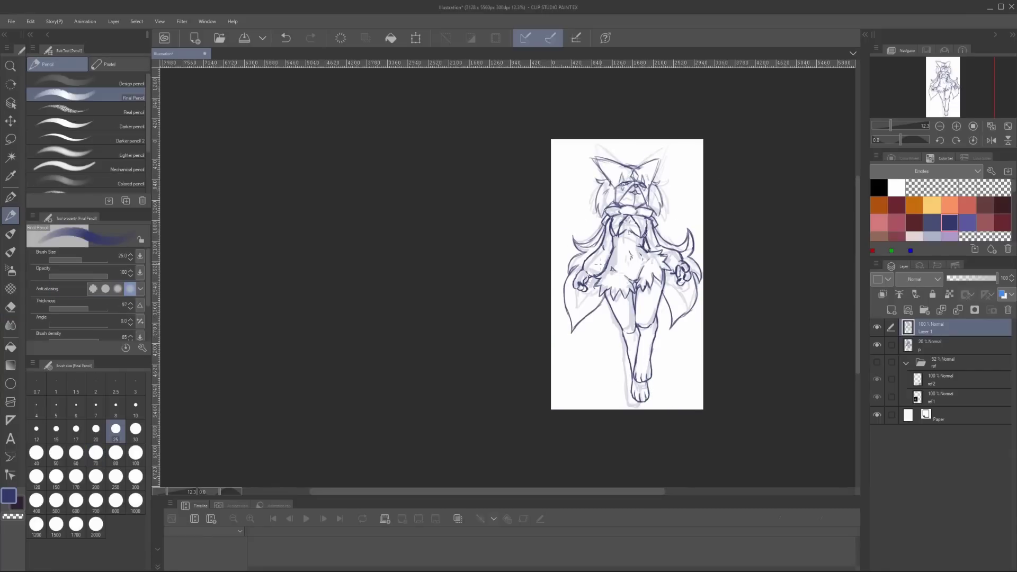
Lower Layer 1's opacity to 49%, clear layer p at 100% opacity, and place it above Layer 1
left_click_drag(583, 318, 596, 298)
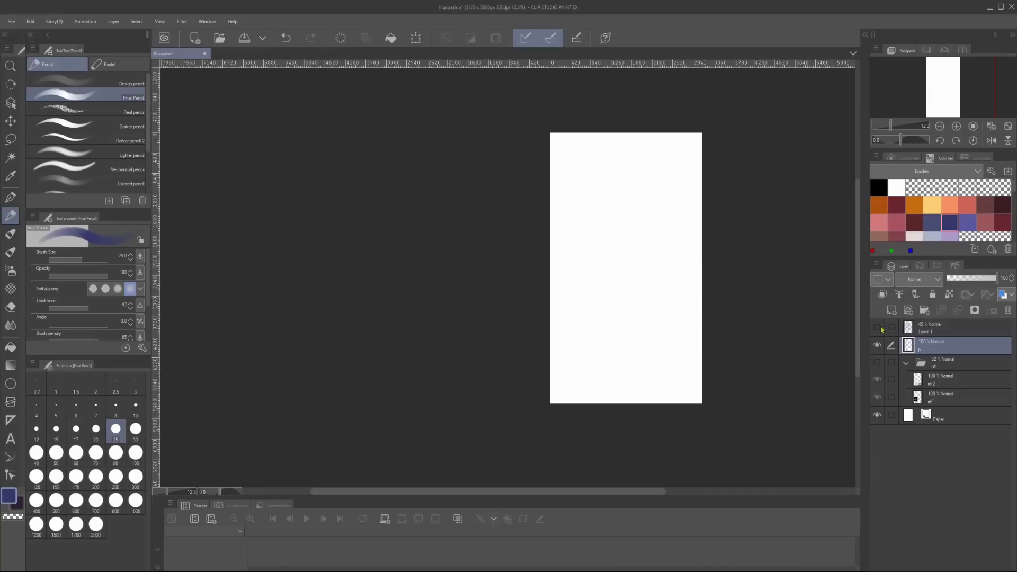
key("h")
left_click_drag(477, 246, 724, 242)
Lasso the hips and legs on Layer 1 and transform them so the legs reach lower, checking mirrored
key("m")
mouse_move(674, 316)
left_mouse_down()
mouse_move(659, 243)
mouse_move(657, 411)
mouse_move(675, 312)
left_mouse_up()
left_click(937, 346)
left_click(681, 418)
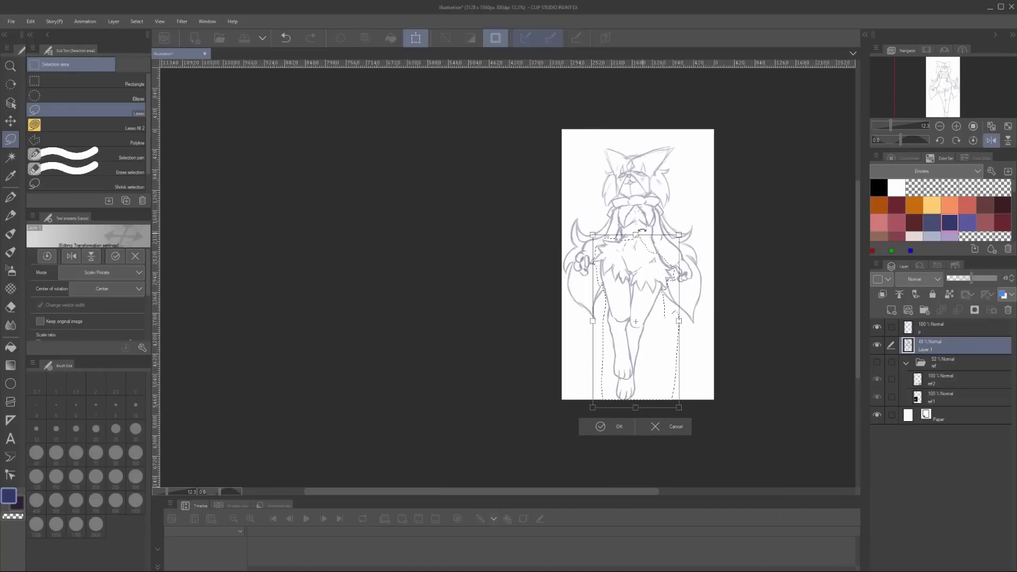
left_click(682, 424)
left_click(682, 418)
key("h")
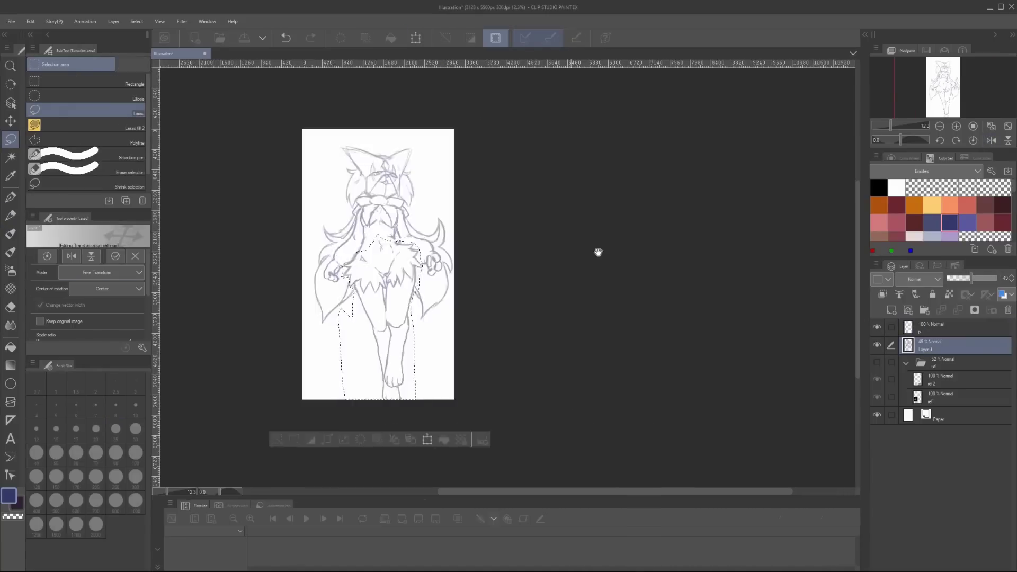
Clear the selection and transform the whole Layer 1 sketch so the figure fits inside the canvas
key("Escape")
key("h")
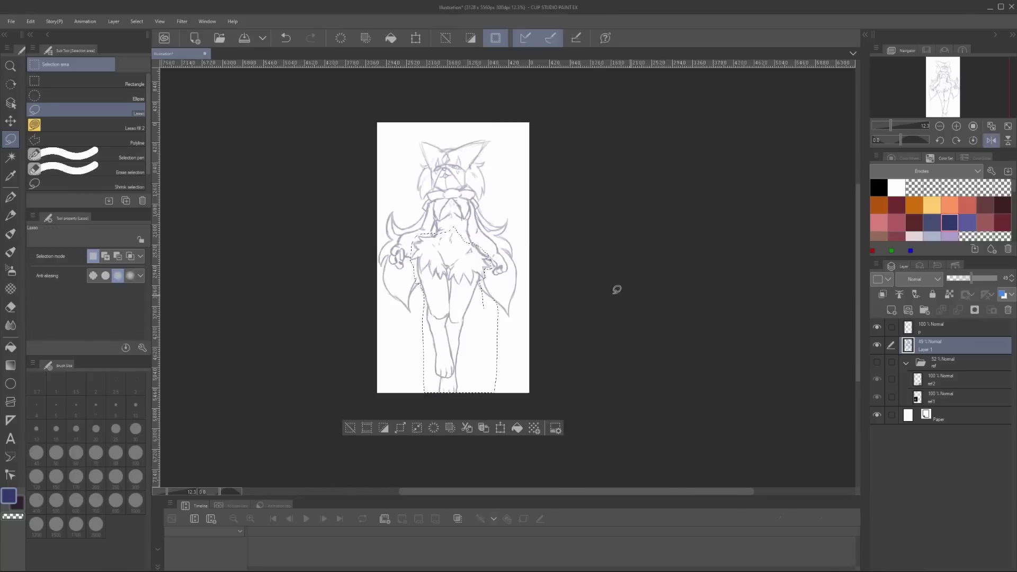
key("ctrl+d")
key("ctrl+t")
left_click_drag(635, 127, 642, 120)
key("Return")
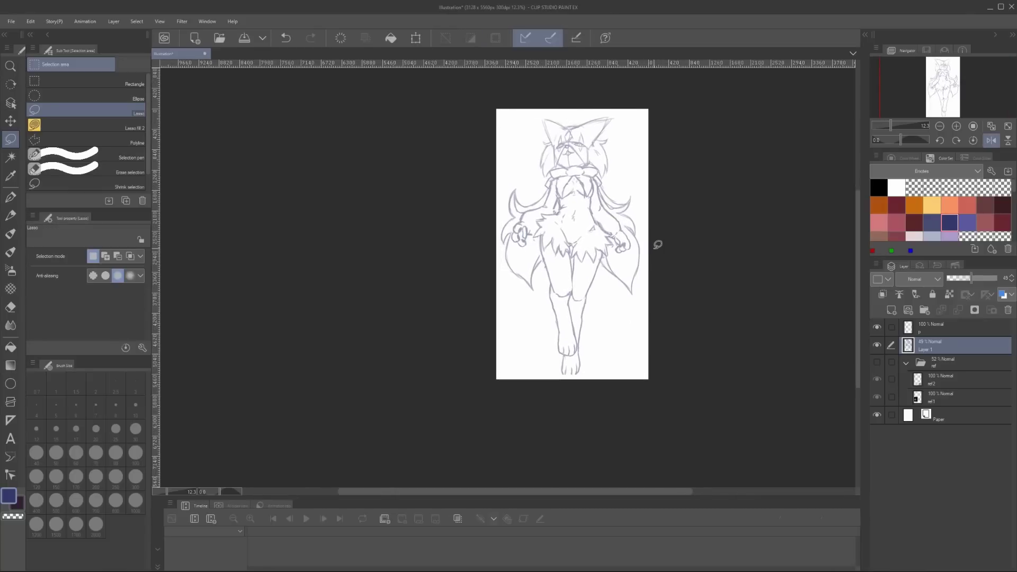
On layer p, outline the shoulders and both arms in dark red with the Final Pencil at size 25
left_click(922, 328)
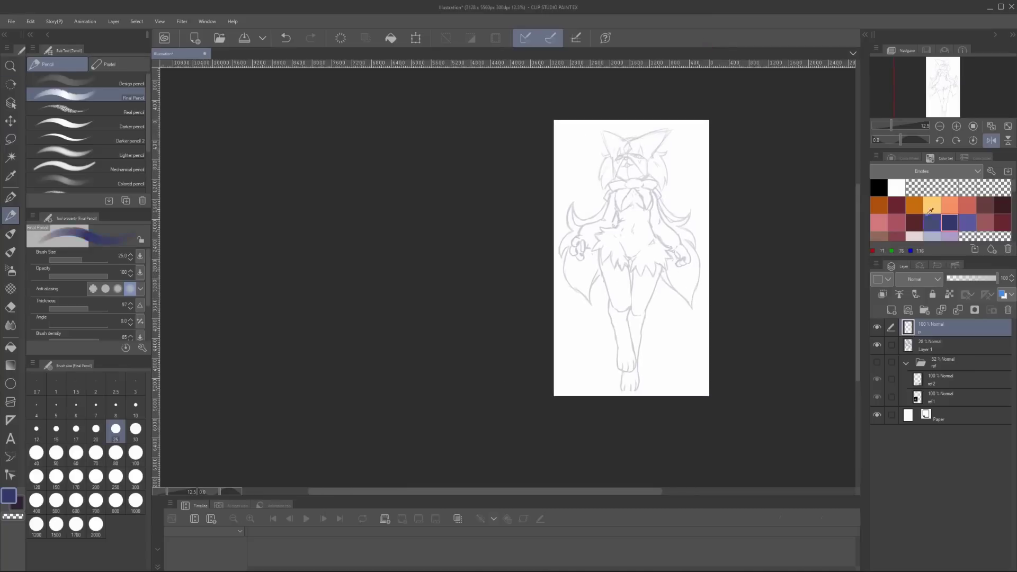
left_click(914, 222)
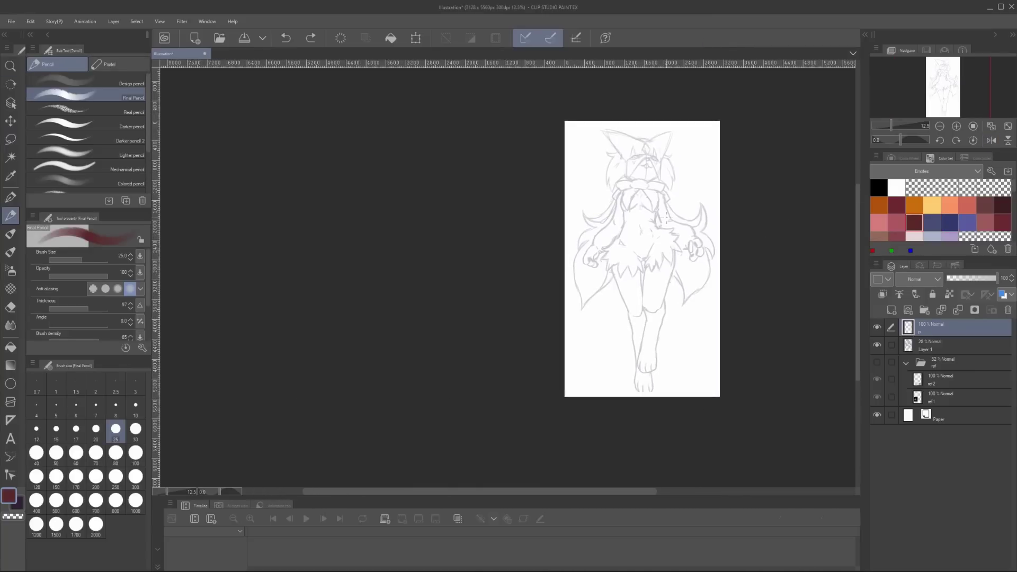
key("h")
left_click_drag(616, 204, 660, 205)
left_click_drag(617, 203, 606, 233)
left_click_drag(659, 204, 682, 255)
left_click_drag(608, 231, 584, 247)
left_click_drag(616, 236, 592, 255)
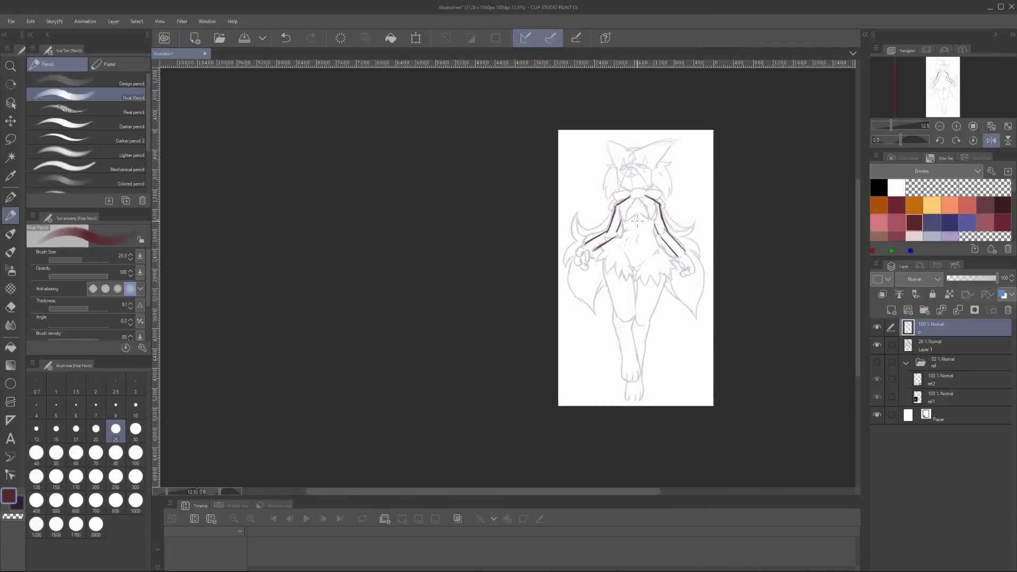
Outline the chest, waist, hips and thighs over the faded sketch, undoing stray strokes and checking the figure mirrored
mouse_move(624, 200)
left_mouse_down()
mouse_move(636, 212)
mouse_move(634, 172)
left_mouse_up()
key("h")
mouse_move(590, 183)
left_mouse_down()
mouse_move(588, 208)
mouse_move(645, 226)
mouse_move(643, 283)
left_mouse_up()
key("ctrl+z")
left_click_drag(637, 172, 649, 254)
key("ctrl+z")
key("ctrl+z")
mouse_move(633, 196)
left_mouse_down()
mouse_move(650, 248)
mouse_move(610, 235)
left_mouse_up()
mouse_move(614, 249)
left_mouse_down()
mouse_move(639, 226)
mouse_move(715, 204)
left_mouse_up()
key("h")
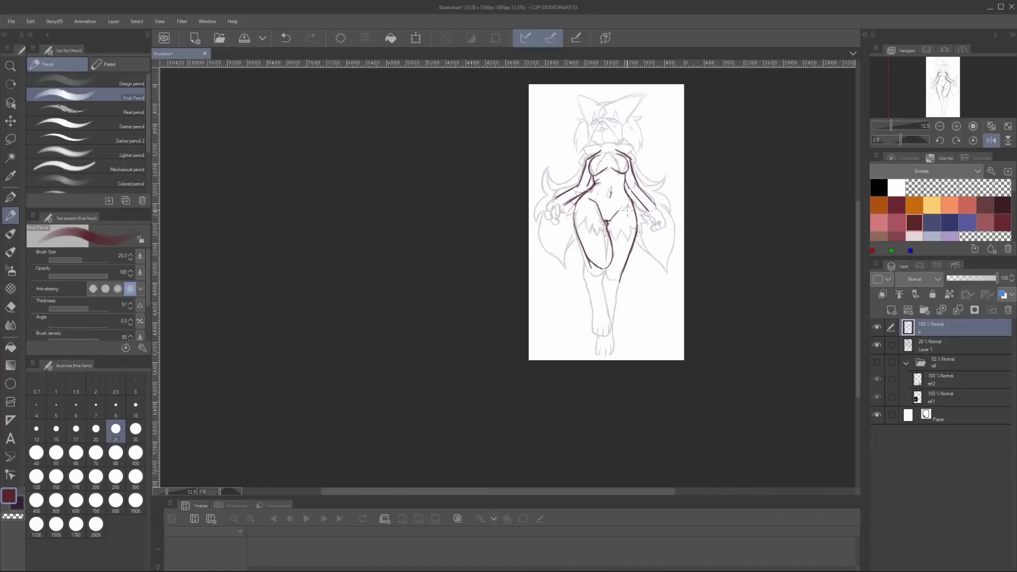
Draw the front leg's knee and shin down to its toed paw, erasing rough overlaps
left_click_drag(585, 256, 610, 279)
left_click_drag(697, 265, 709, 269)
left_click_drag(599, 279, 597, 302)
left_click_drag(614, 281, 617, 303)
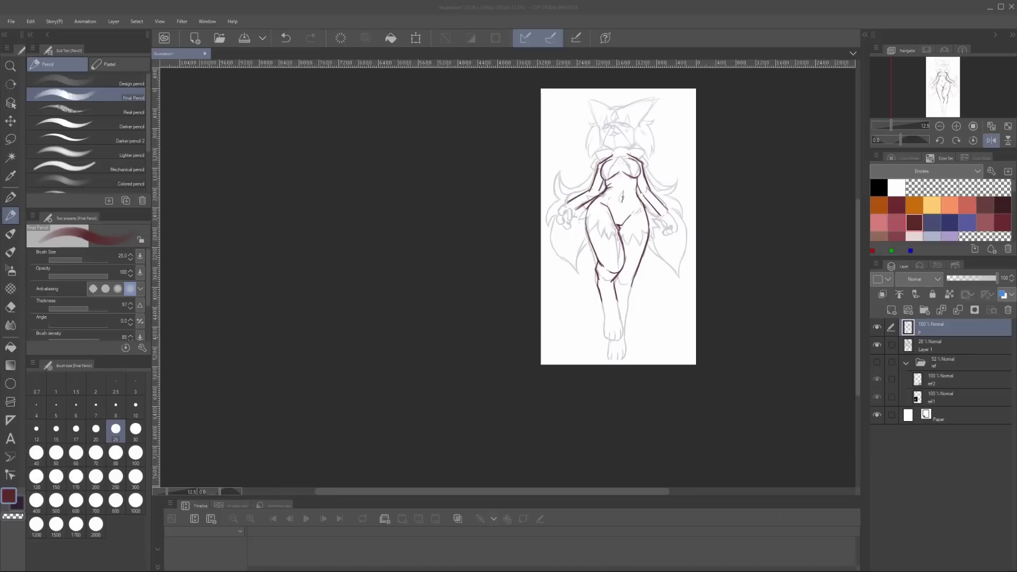
left_click_drag(690, 199, 721, 223)
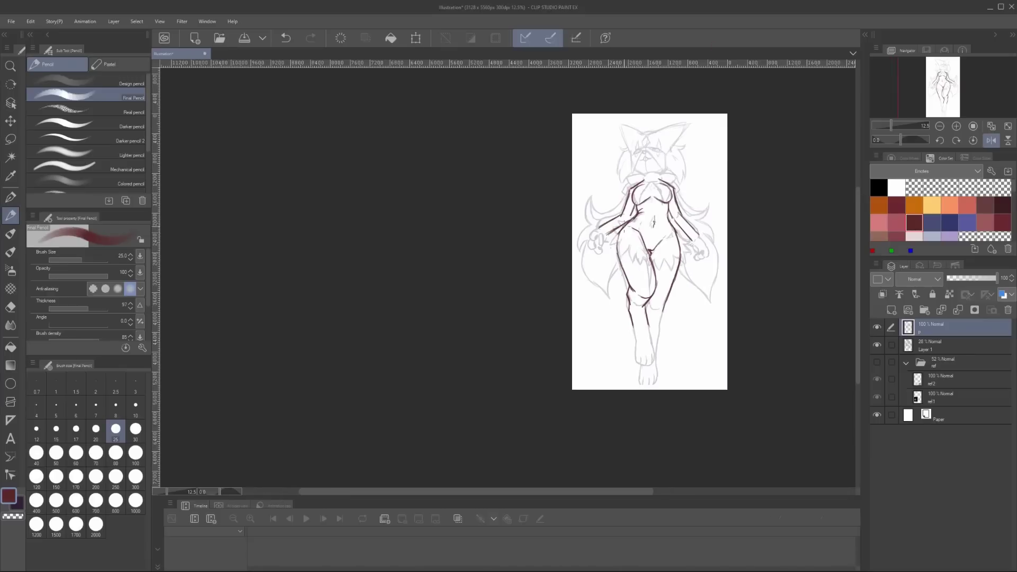
key("e")
key("p")
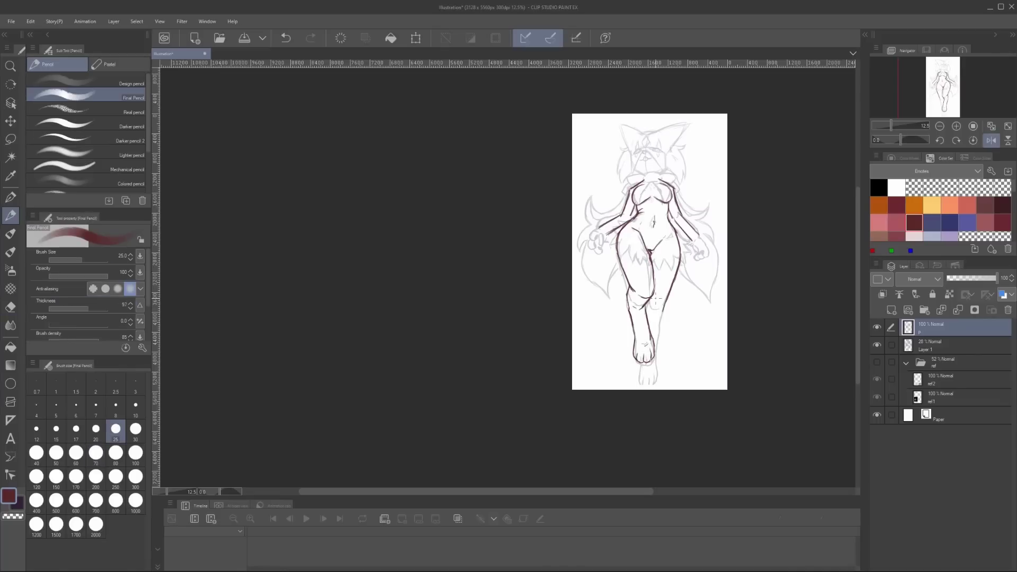
Check the pose mirrored and clean up stray lines around the hips and front leg with the hard eraser
key("m")
key("h")
left_click_drag(656, 313, 655, 315)
key("ctrl+d")
key("p")
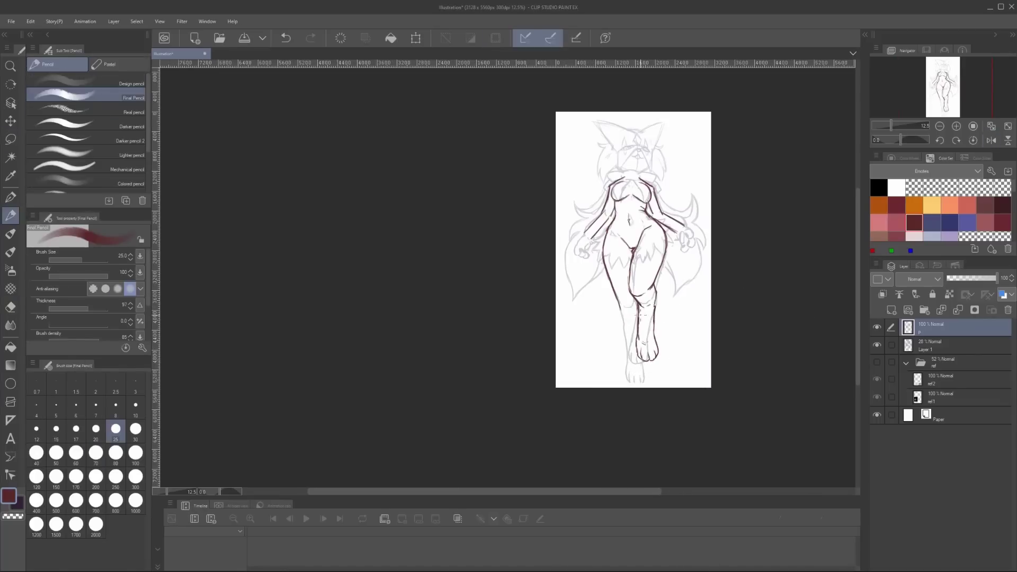
key("h")
key("h")
key("h")
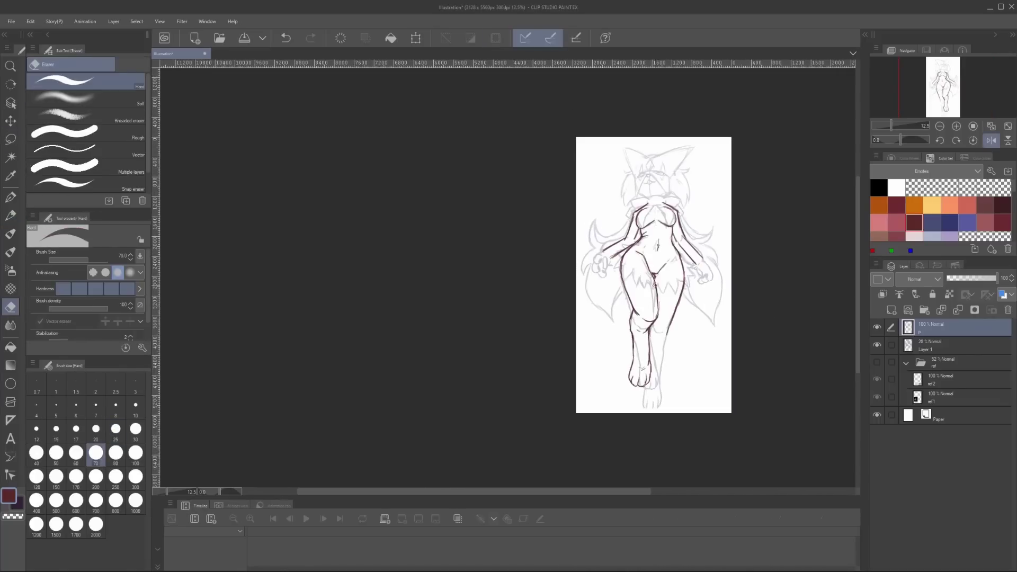
key("h")
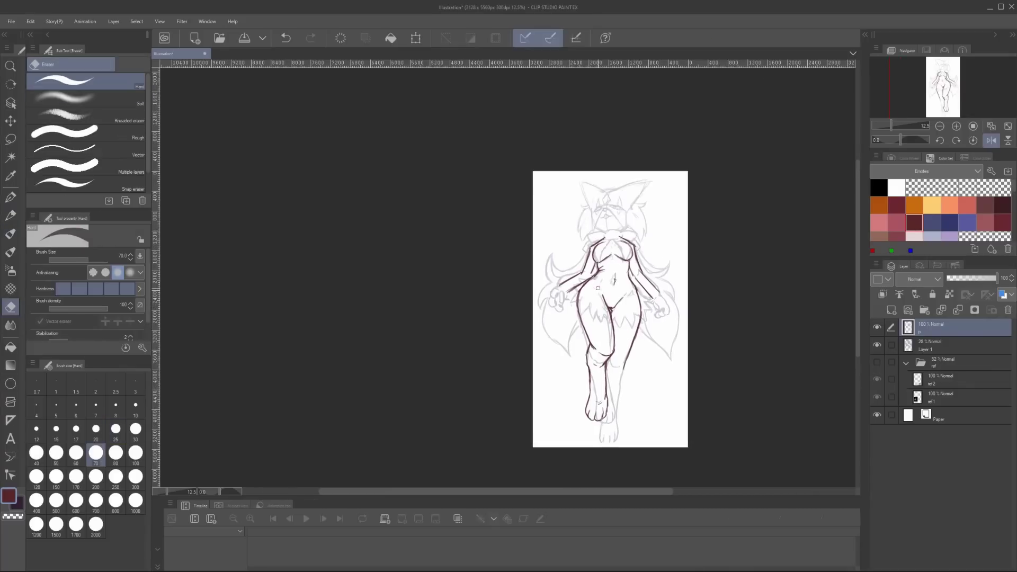
Draw the back leg's knee and shin and start its paw, checking the legs mirrored
key("h")
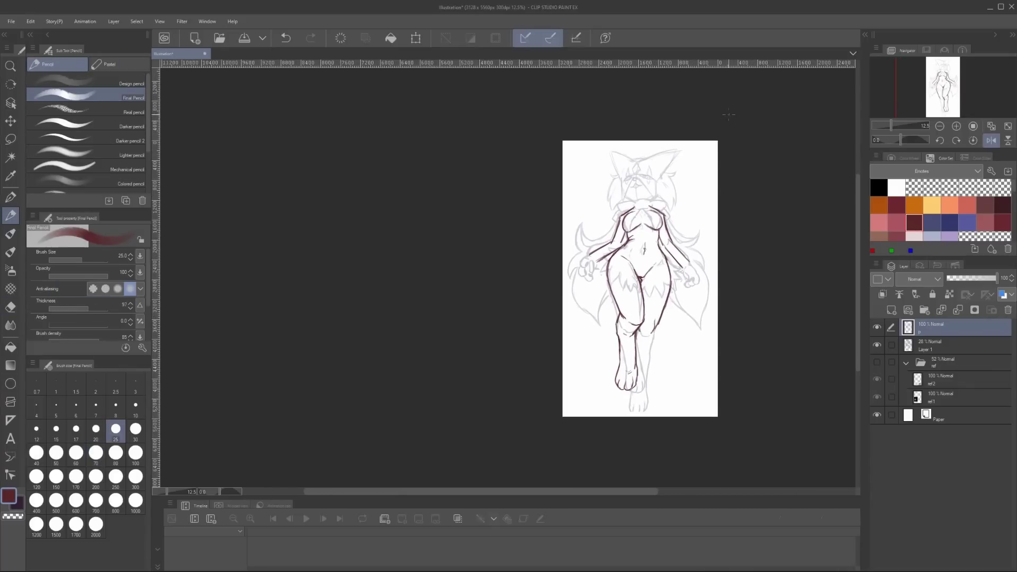
key("h")
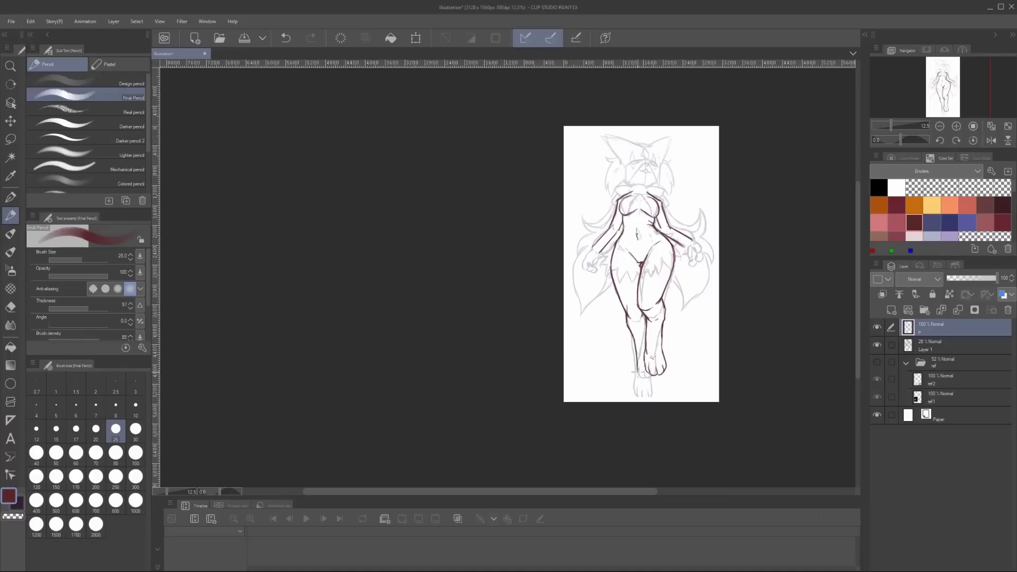
key("h")
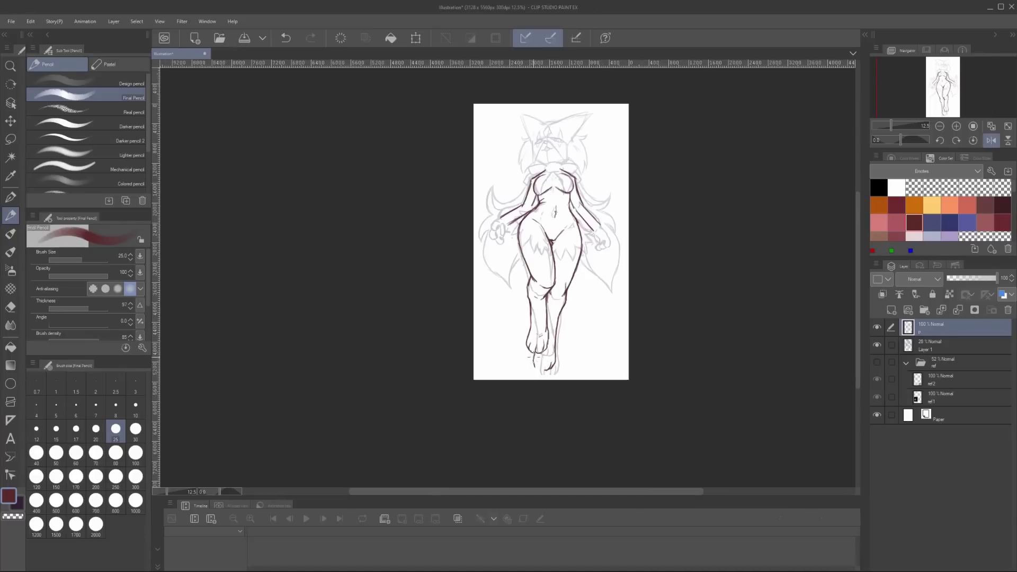
Finish the back paw and draw the ragged fur edge around the hips, checking the figure mirrored
left_click_drag(554, 313, 720, 329)
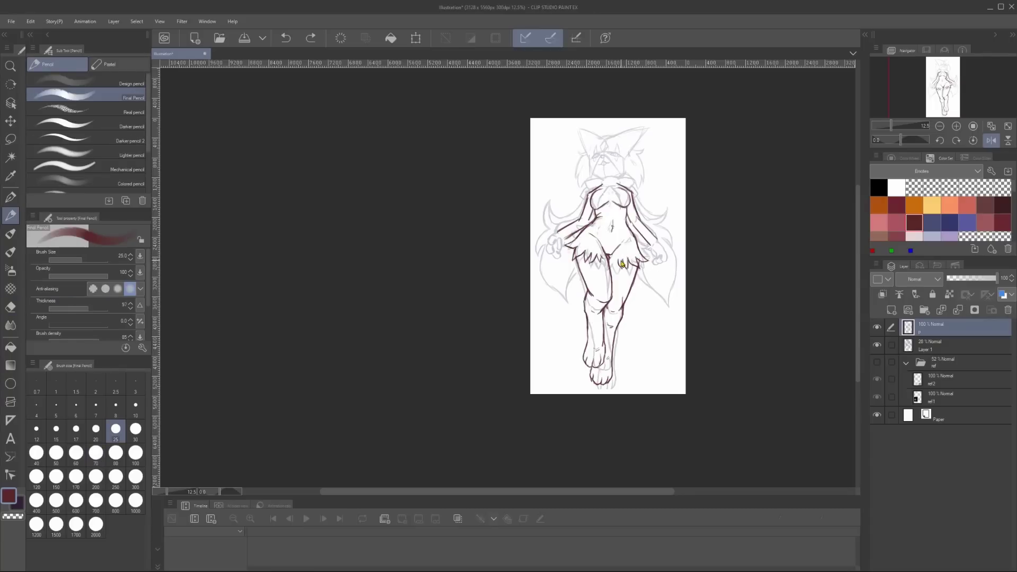
left_click_drag(596, 256, 610, 262)
left_click_drag(607, 233, 767, 235)
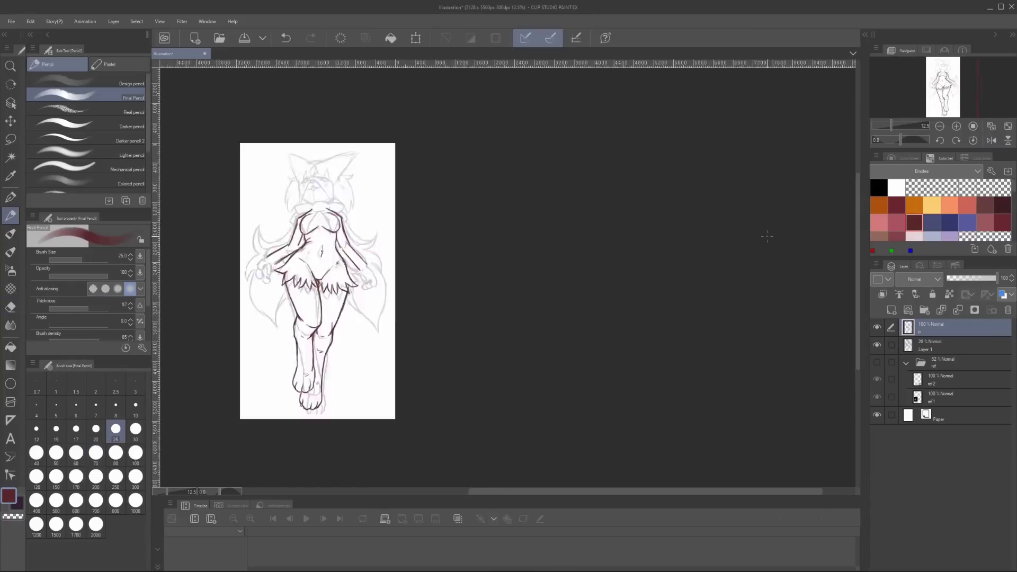
key("h")
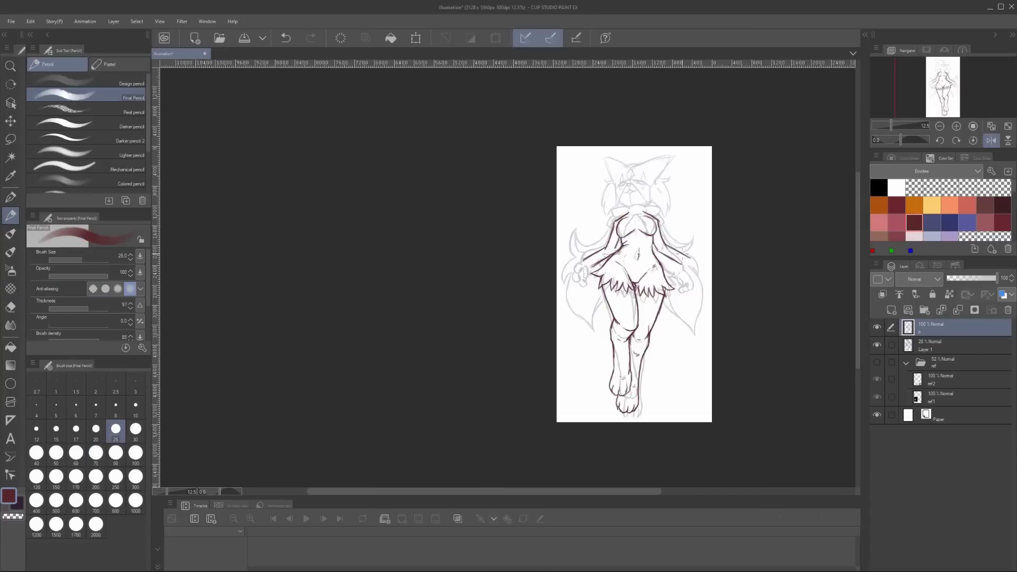
key("h")
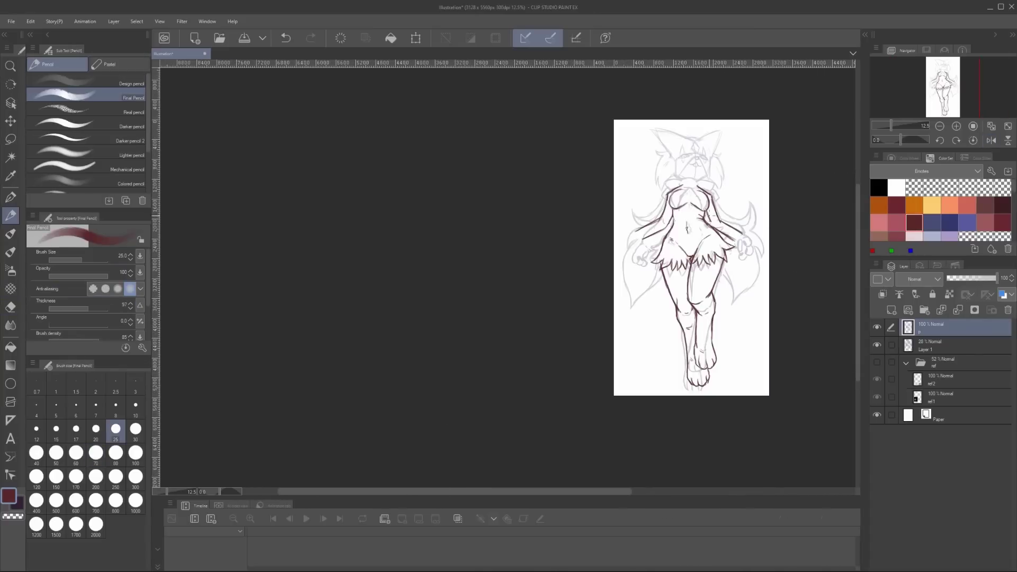
key("h")
Lasso the hand on the right of the flipped Layer 1 sketch, move it outward, deselect and return to layer p
key("alt+bracketleft")
key("m")
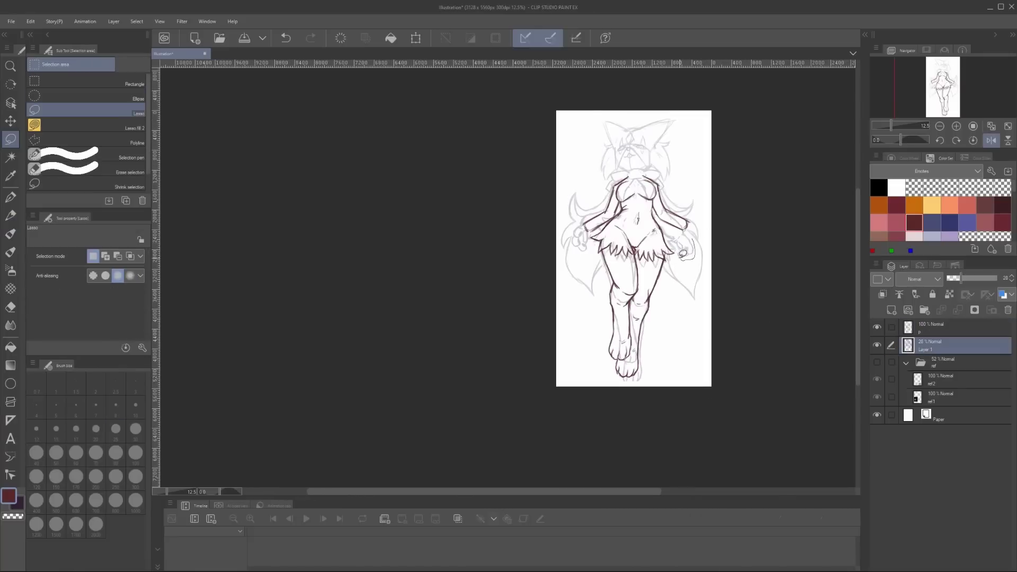
left_click_drag(660, 209, 699, 242)
key("p")
key("ctrl+d")
key("alt+bracketright")
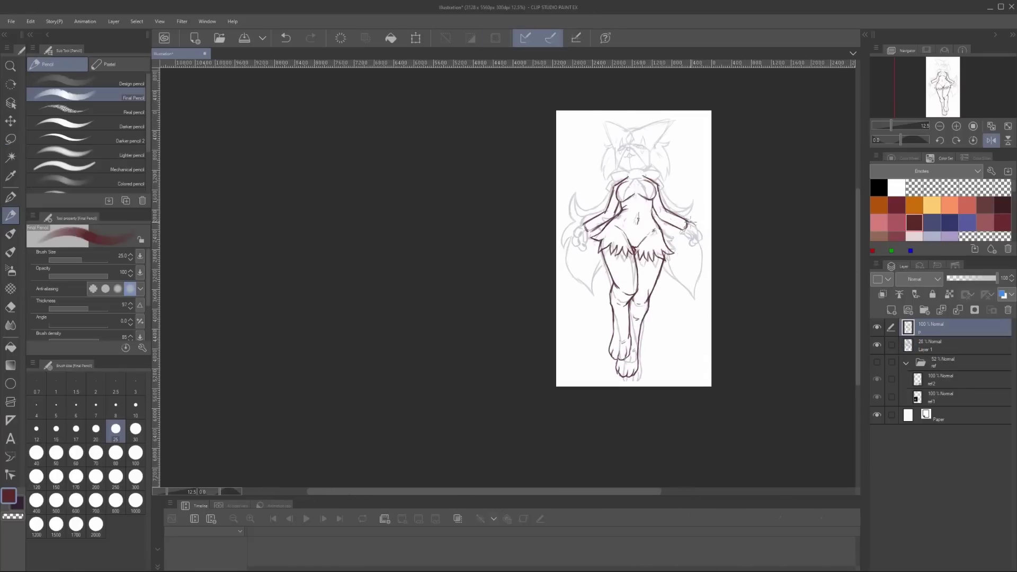
Draw the repositioned paw with its toe pads and outline the fluffy forearm leading to it
left_click_drag(700, 237, 691, 247)
key("ctrl+z")
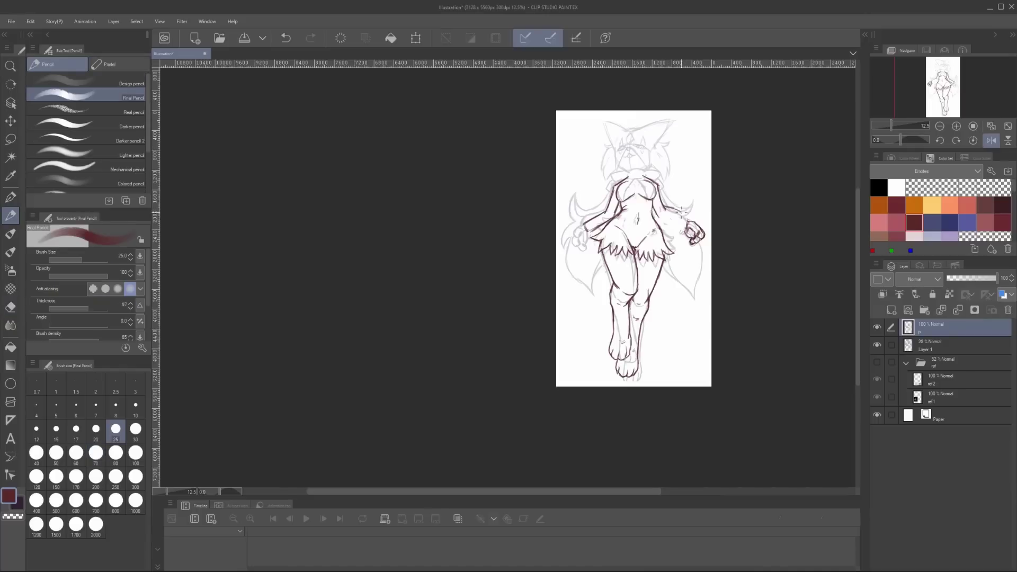
left_click_drag(675, 207, 687, 218)
left_click_drag(658, 215, 684, 234)
Draw the curled hair strand above that paw and the long pointed lock hanging behind it
left_click_drag(737, 155, 781, 148)
left_click_drag(701, 206, 743, 180)
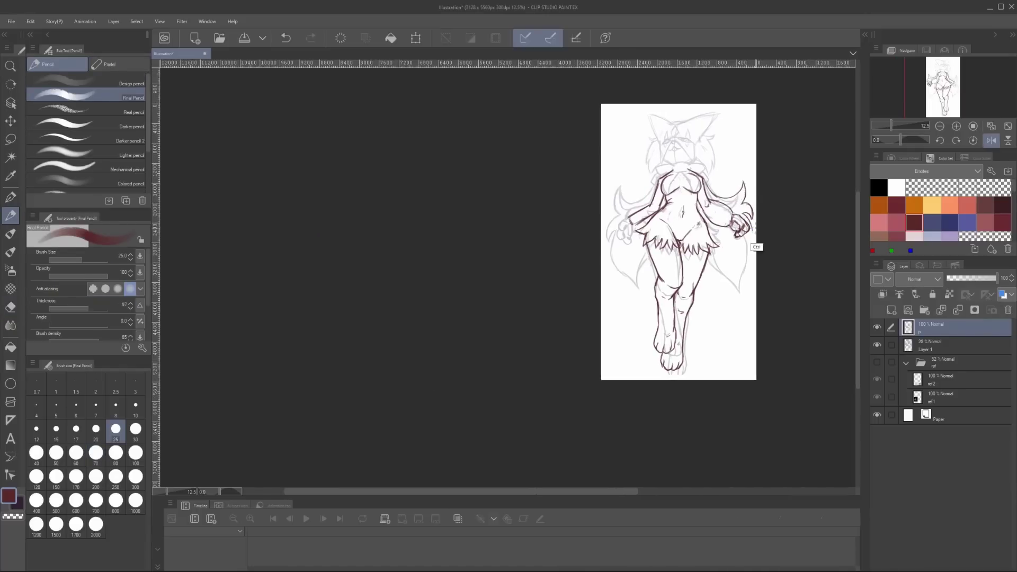
left_click_drag(752, 204, 748, 275)
left_click_drag(716, 230, 748, 293)
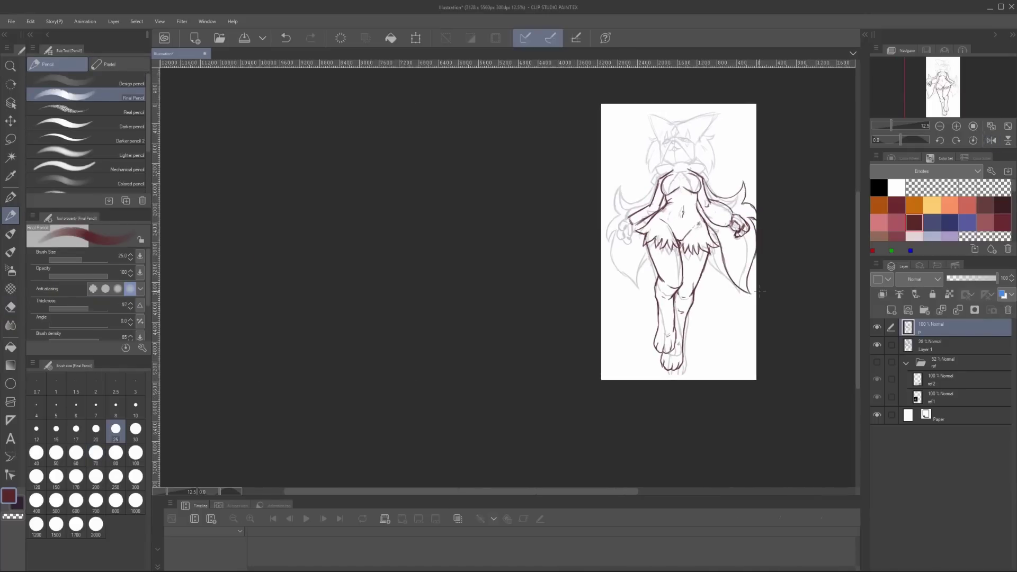
left_click_drag(799, 252, 810, 243)
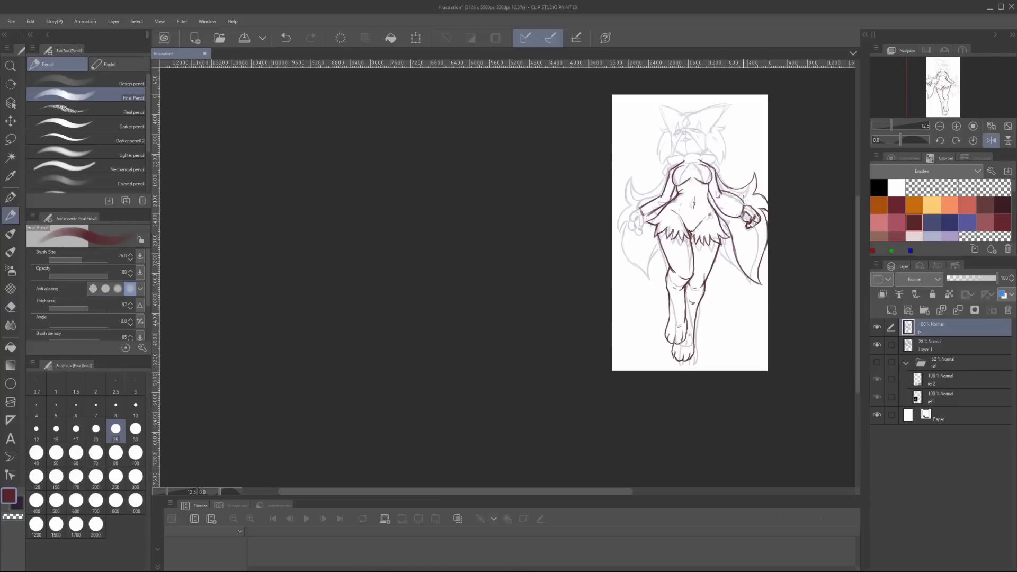
Draw the curled strand and long pointed lock on the opposite side, checking the balance mirrored
key("h")
mouse_move(328, 196)
left_mouse_down()
mouse_move(678, 229)
mouse_move(736, 292)
mouse_move(718, 346)
left_mouse_up()
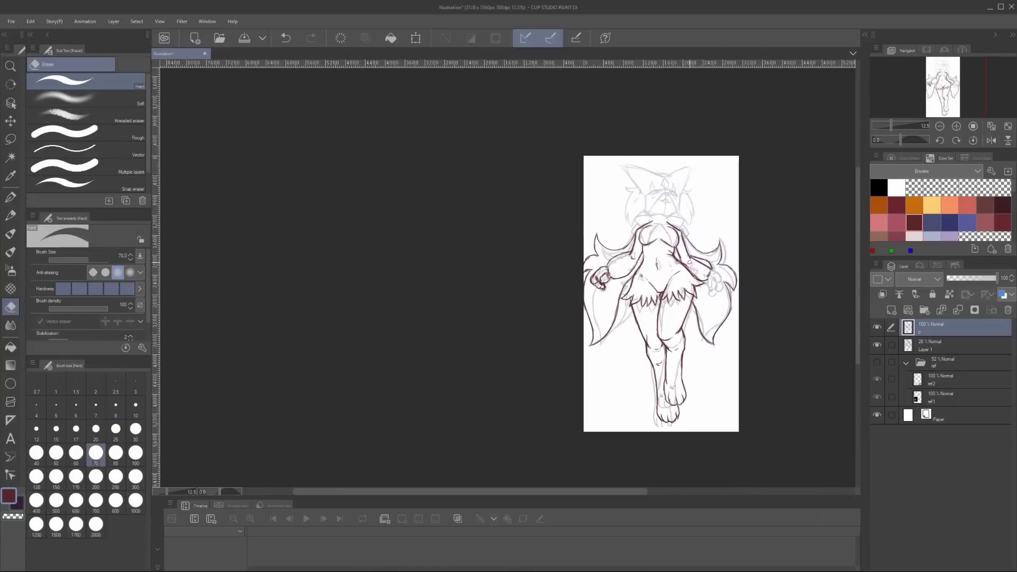
key("h")
left_click_drag(549, 288, 768, 277)
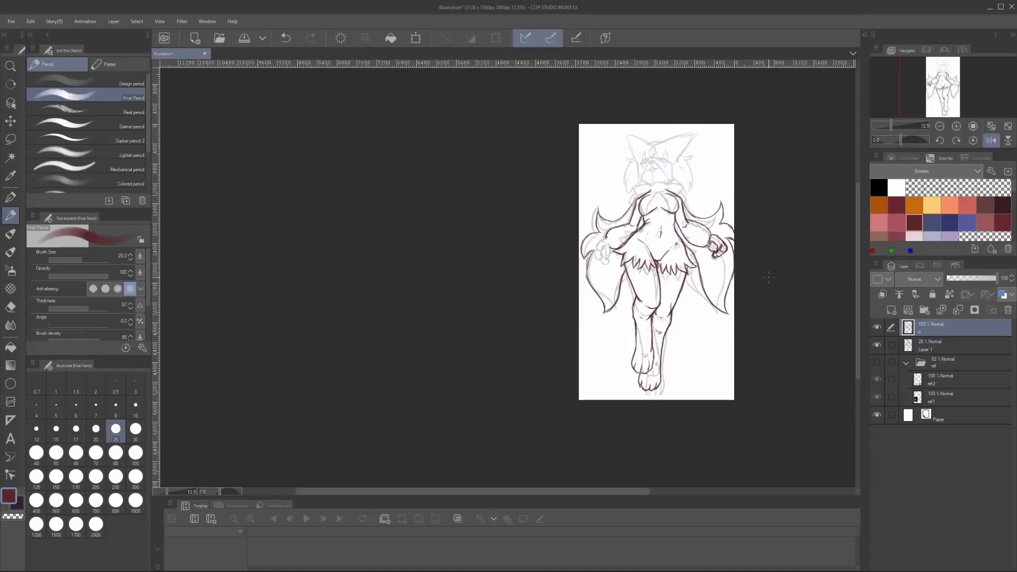
Outline the other paw and erase the lines of the first paw so it can be redrawn
left_click_drag(601, 239, 593, 258)
key("e")
mouse_move(719, 256)
left_mouse_down()
mouse_move(711, 233)
mouse_move(690, 240)
left_mouse_up()
key("p")
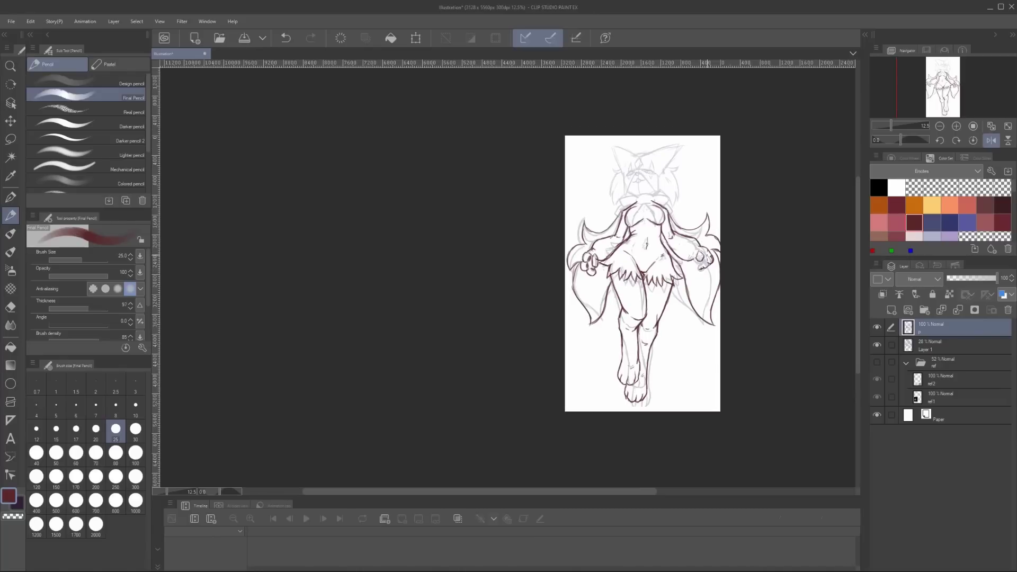
Redraw the erased paw and draw the petal-shaped collar with the curved tufts over the chest
key("p")
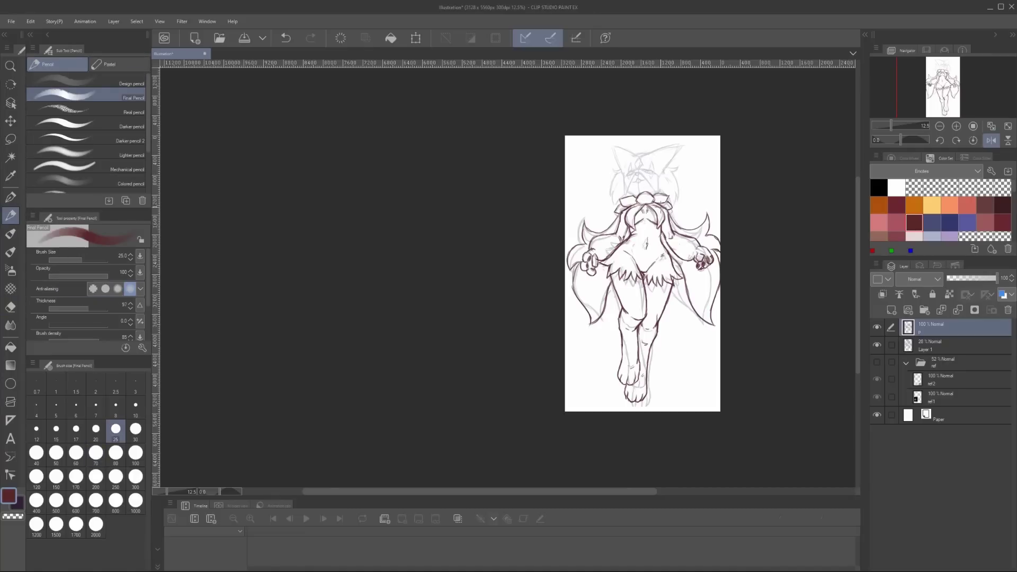
scroll(795, 277, "left", 2)
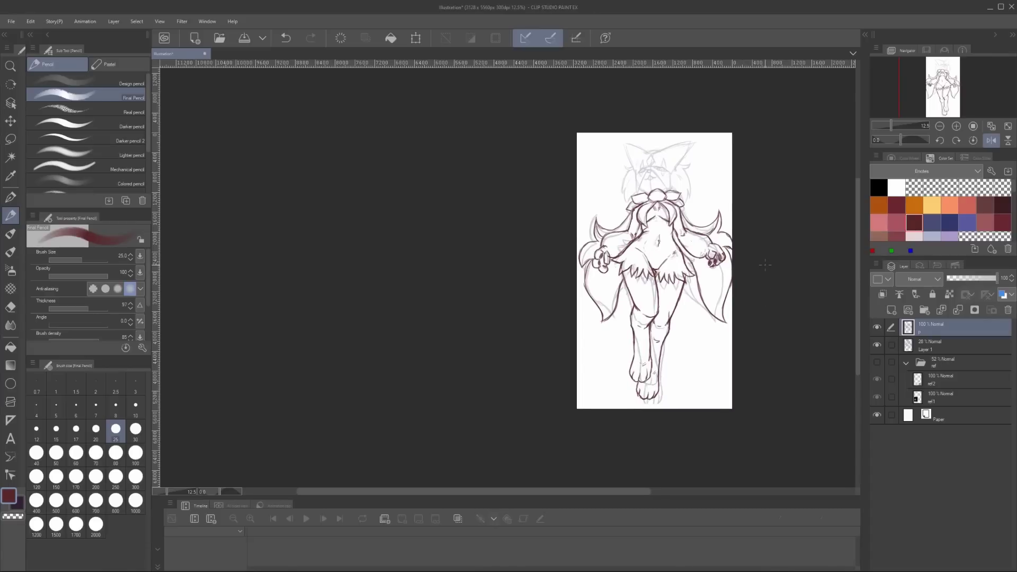
scroll(682, 240, "right", 2)
Select layer p together with Layer 1 and scale the figure down slightly so it fits inside the canvas
key("k")
left_click(924, 342, "ctrl")
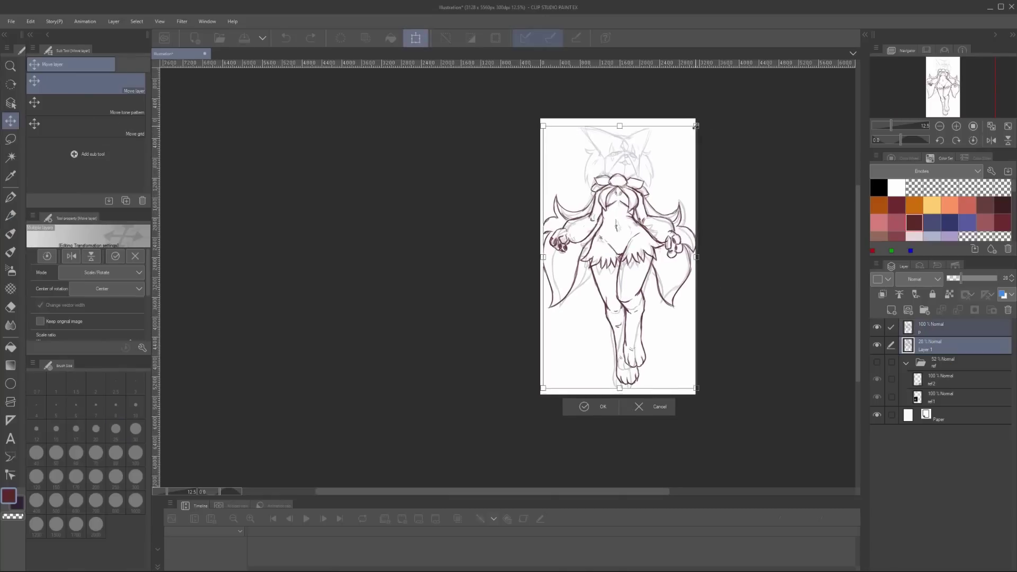
left_click(924, 331)
key("h")
key("p")
key("p")
key("k")
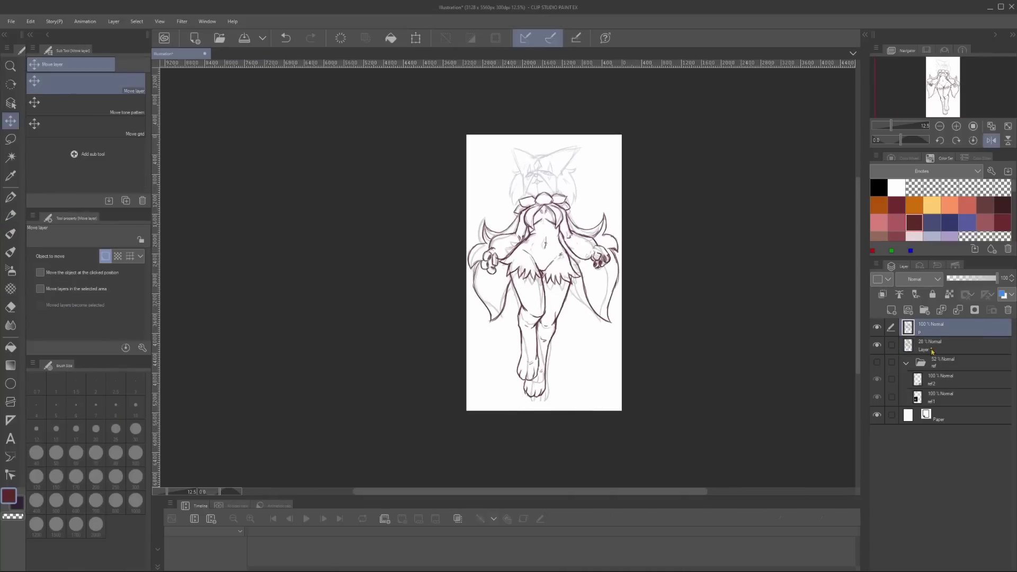
Add a new layer above layer p and draw a vertical centre line down the face
scroll(713, 251, "up", 3)
key("p")
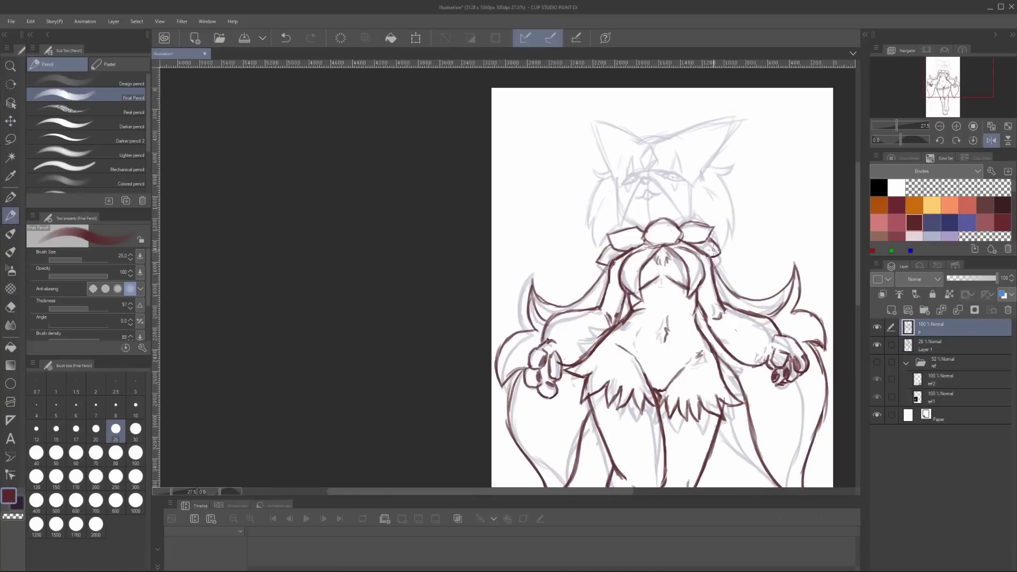
key("ctrl+shift+n")
scroll(692, 188, "down", 3)
scroll(692, 188, "up", 4)
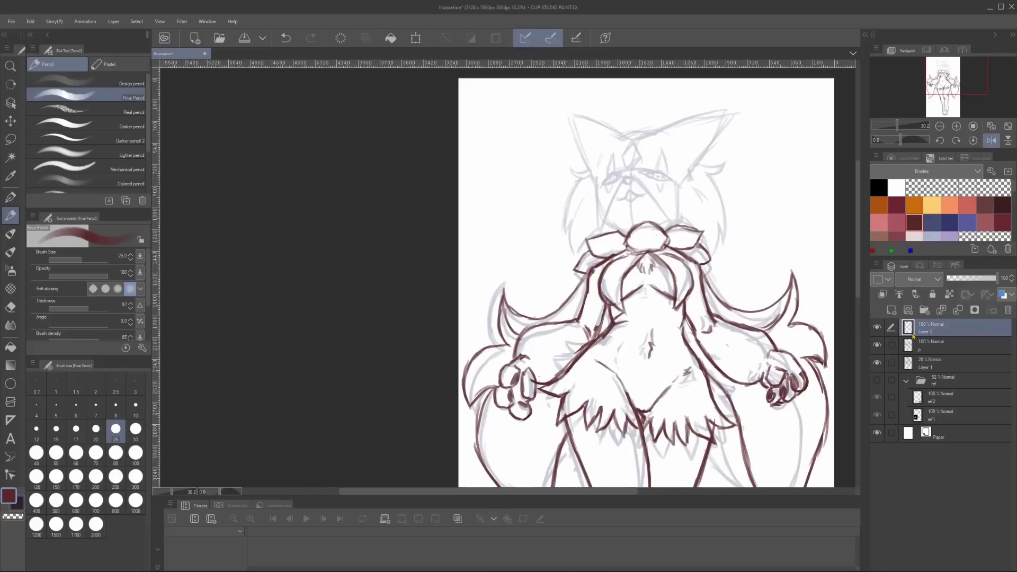
left_click_drag(738, 205, 720, 200)
left_click_drag(630, 143, 630, 218)
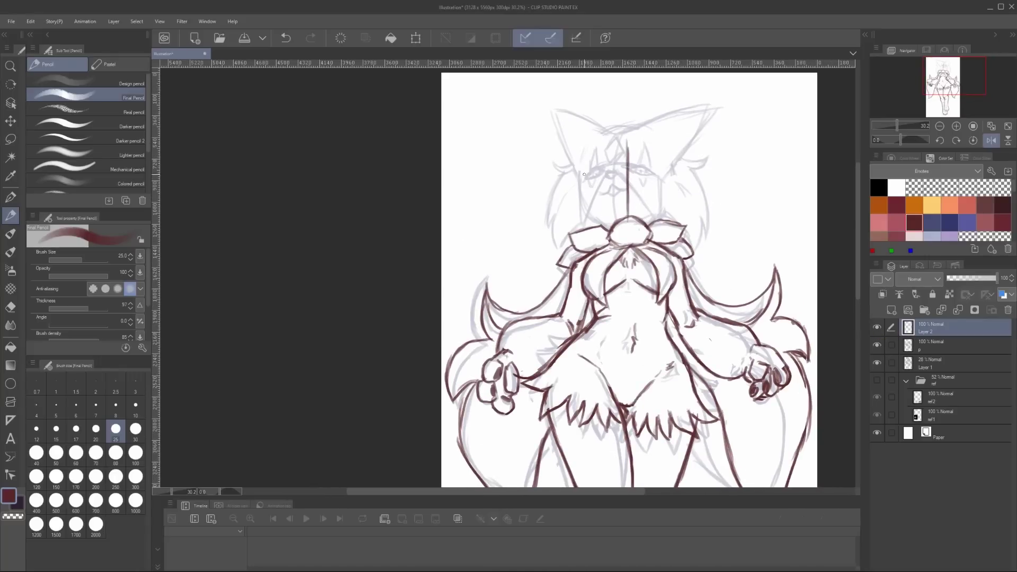
Draw one half of the head up to the centre line, with the almond eye, cheek edge, brow markings and pointed ear
mouse_move(580, 173)
left_mouse_down()
mouse_move(609, 167)
mouse_move(591, 182)
left_mouse_up()
left_click_drag(702, 206, 740, 211)
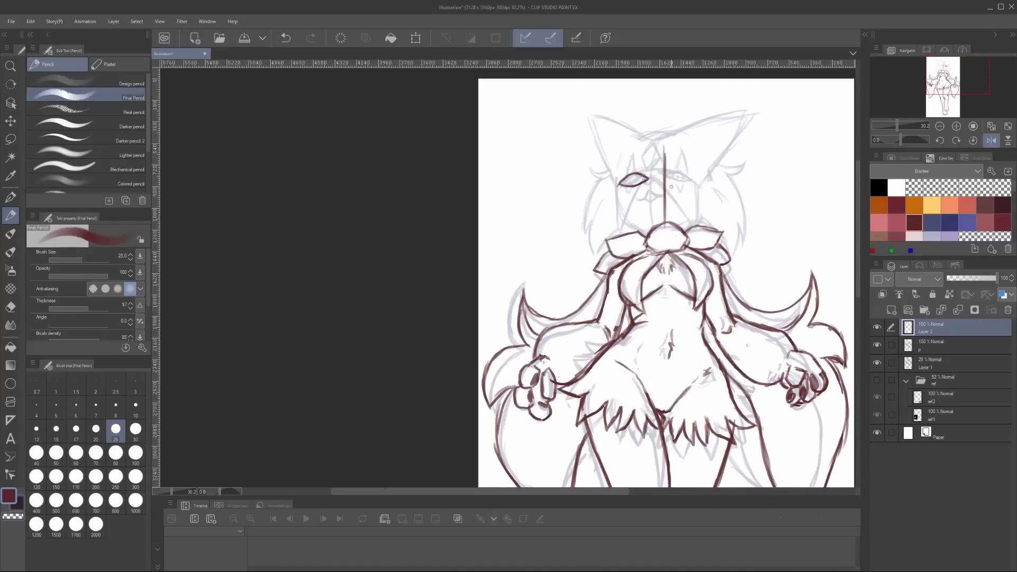
mouse_move(658, 183)
left_mouse_down()
mouse_move(641, 151)
mouse_move(662, 174)
mouse_move(624, 237)
left_mouse_up()
left_click_drag(615, 185, 619, 243)
mouse_move(616, 183)
left_mouse_down()
mouse_move(572, 117)
mouse_move(614, 185)
left_mouse_up()
key("ctrl+z")
mouse_move(588, 98)
left_mouse_down()
mouse_move(665, 129)
mouse_move(614, 186)
left_mouse_up()
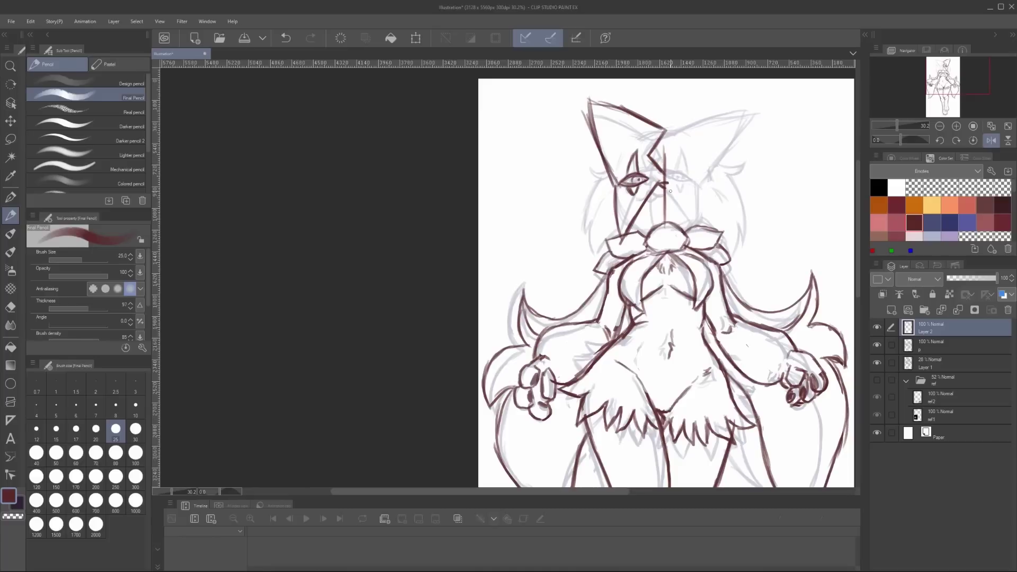
Rework the eye shape and draw half of the nose and mouth against the centre line
key("k")
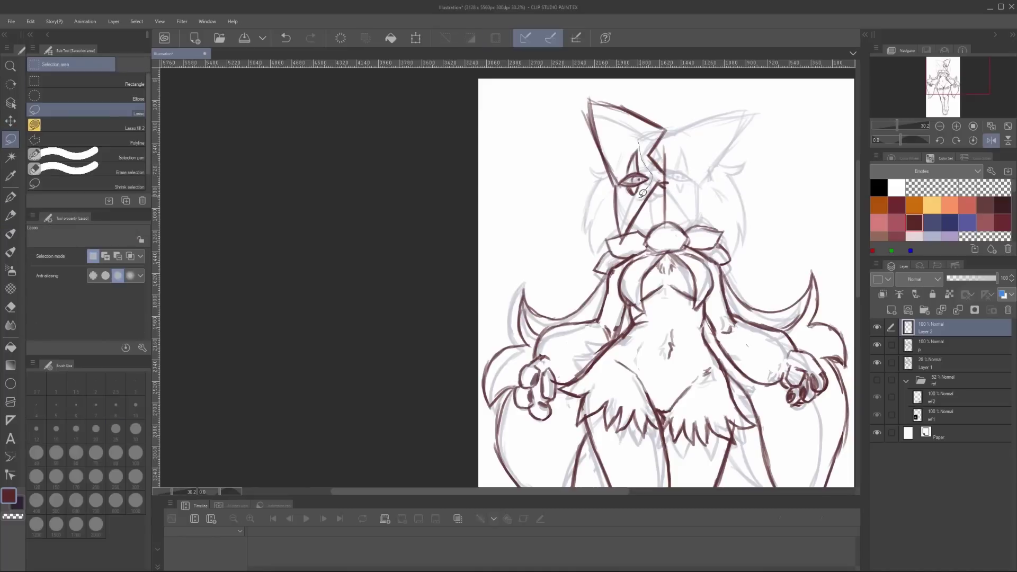
key("p")
left_click_drag(615, 185, 650, 204)
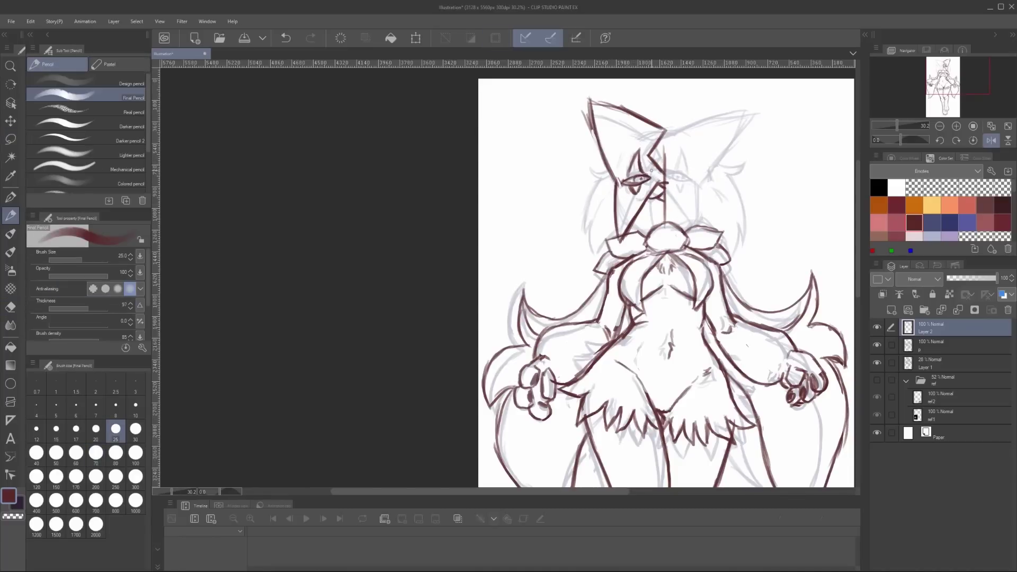
Duplicate the half head, flip the copy horizontally to form the other half, and merge it back into Layer 2
key("ctrl+c")
key("ctrl+v")
key("ctrl+t")
left_click(69, 258)
key("Return")
key("ctrl+e")
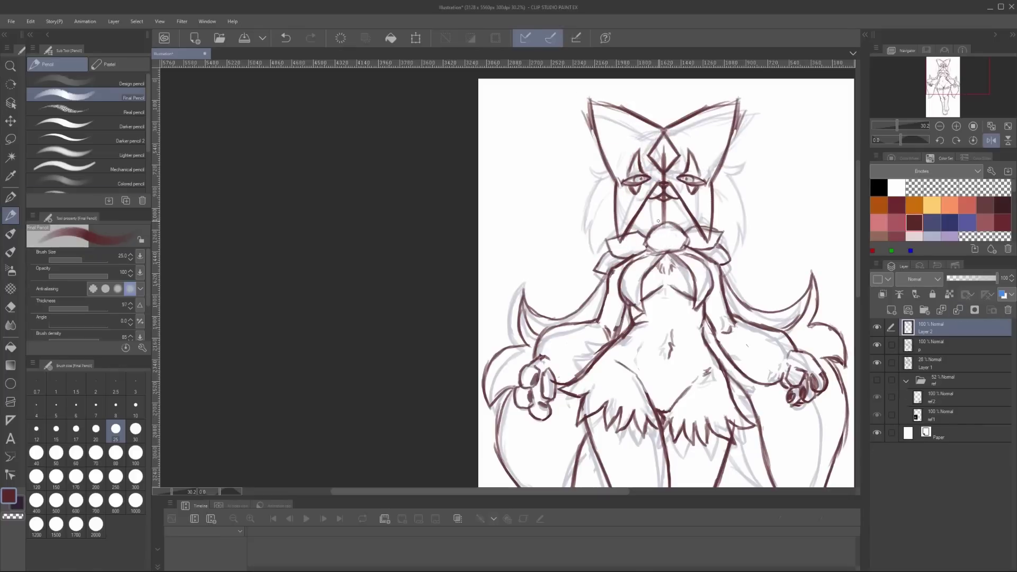
Draw pointed fur tufts beside one cheek and reshape the ear on that side so it spreads wider
mouse_move(599, 184)
left_mouse_down()
mouse_move(585, 233)
mouse_move(620, 258)
left_mouse_up()
key("ctrl+z")
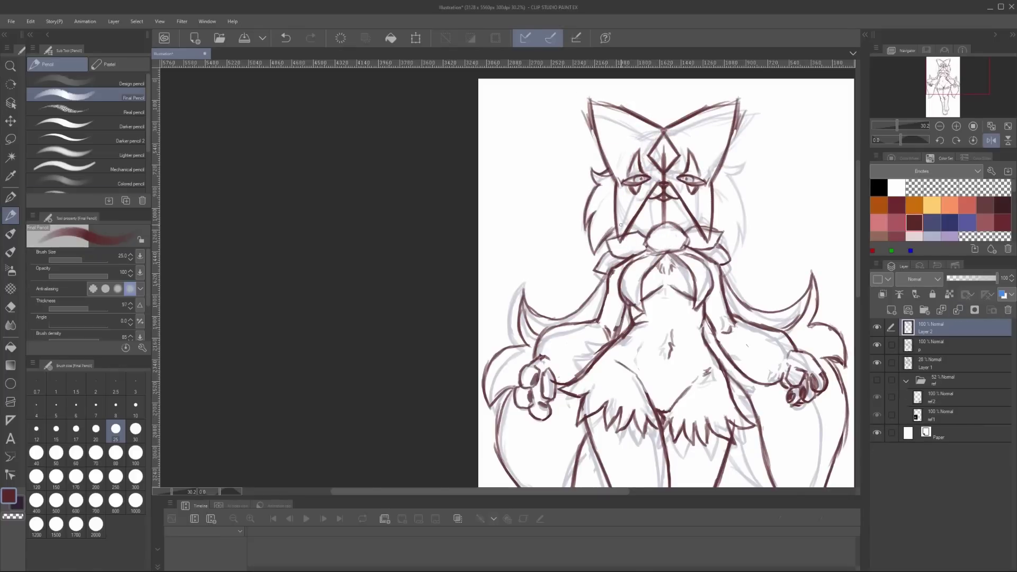
left_click_drag(654, 227, 609, 234)
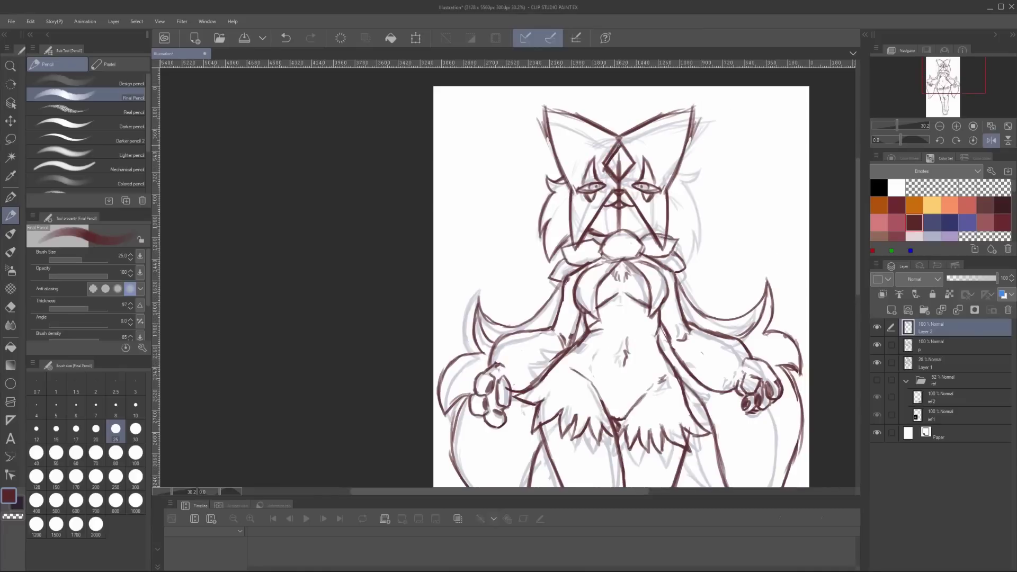
key("e")
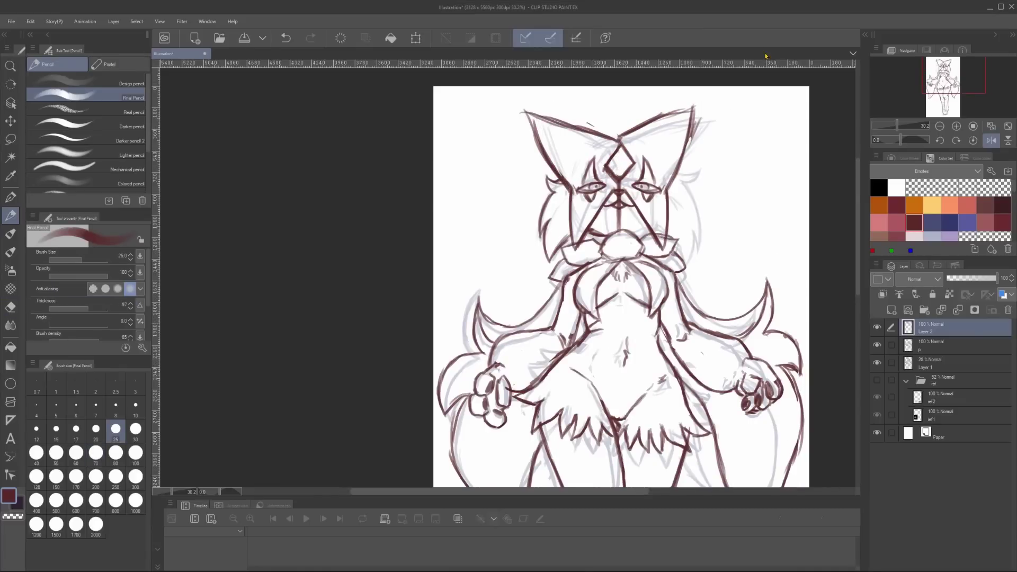
Replace the other half of the head with a horizontally flipped copy of the reworked half, merged into Layer 2
key("m")
mouse_move(606, 168)
left_mouse_down()
mouse_move(600, 157)
mouse_move(609, 159)
left_mouse_up()
key("ctrl+c")
key("ctrl+v")
key("ctrl+t")
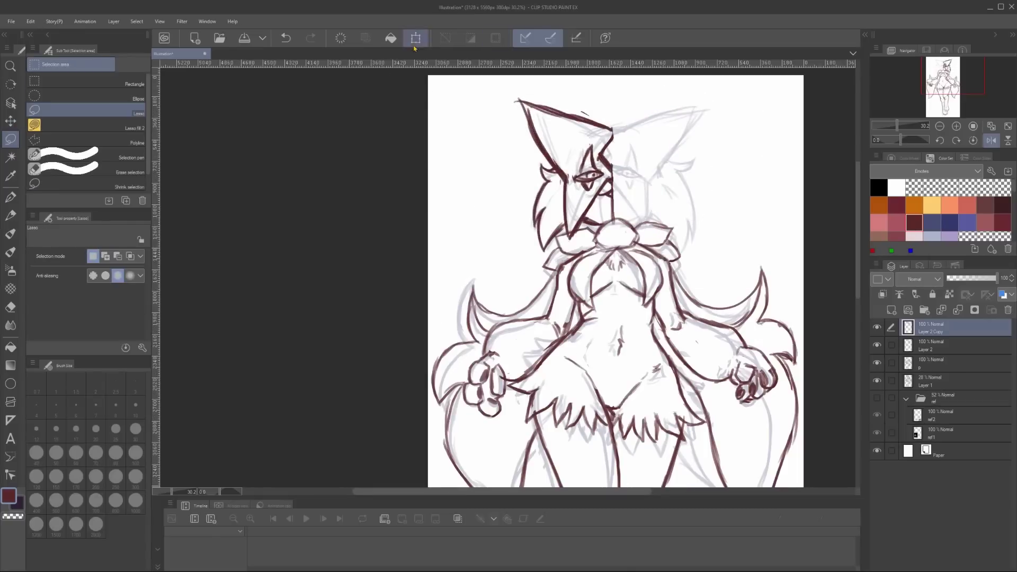
left_click(71, 256)
key("Return")
key("p")
key("b")
key("ctrl+e")
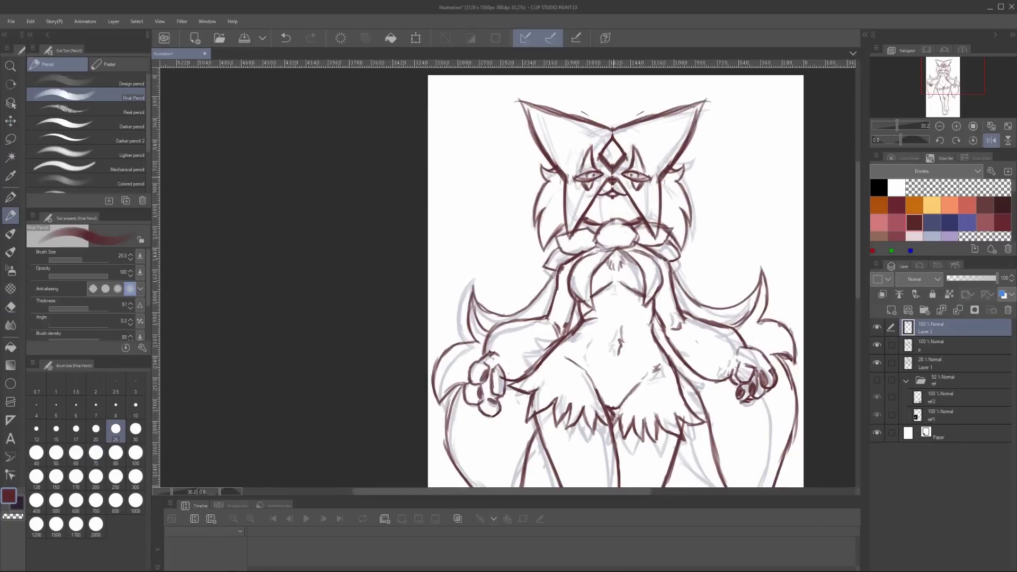
Restore the rough sketch on Layer 1 to 100% opacity and hide that layer
key("k")
scroll(678, 268, "down", 2)
scroll(677, 268, "down", 1)
scroll(673, 305, "down", 1)
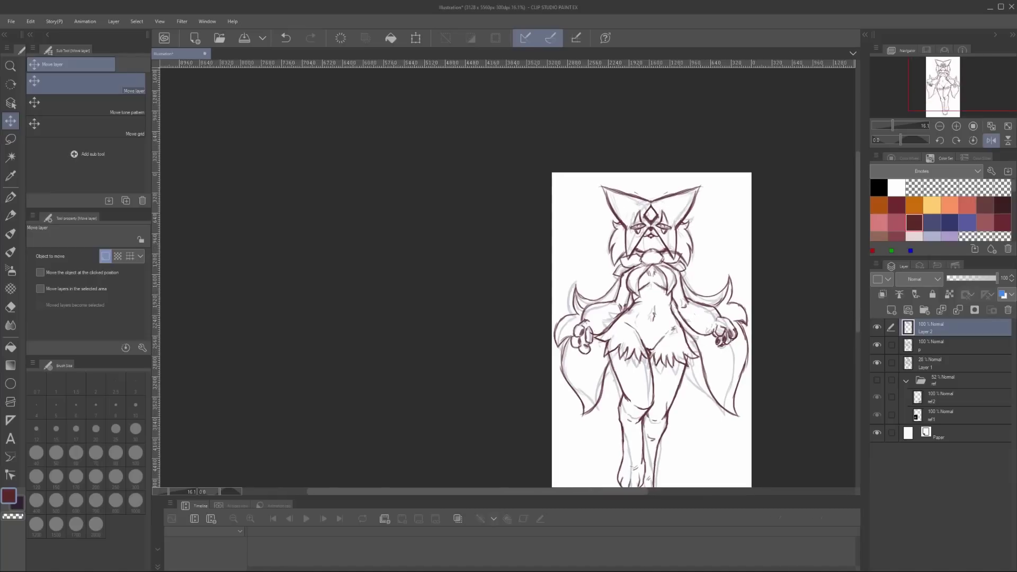
left_click(877, 327)
left_click(877, 327)
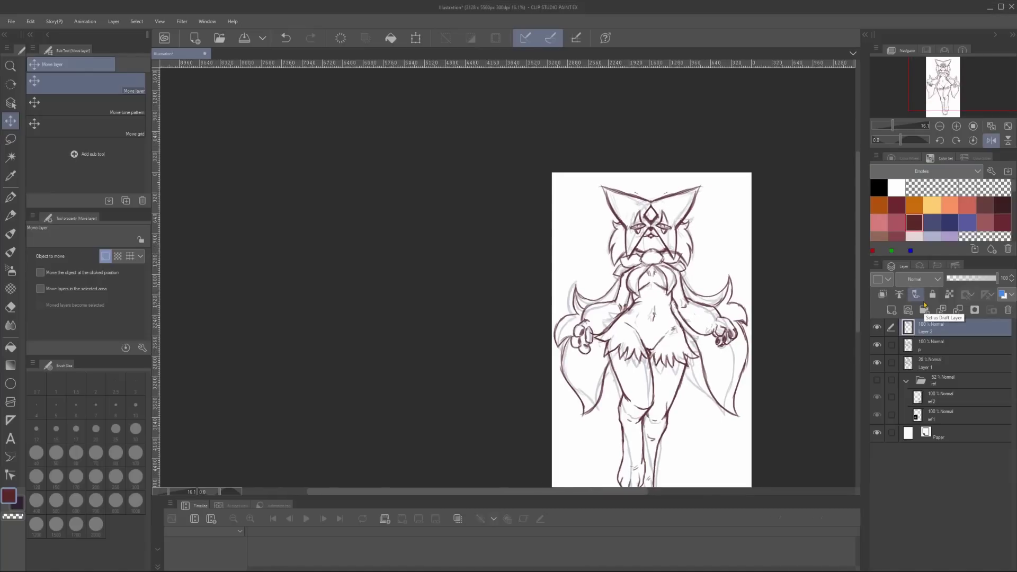
left_click(932, 364)
left_click(877, 362)
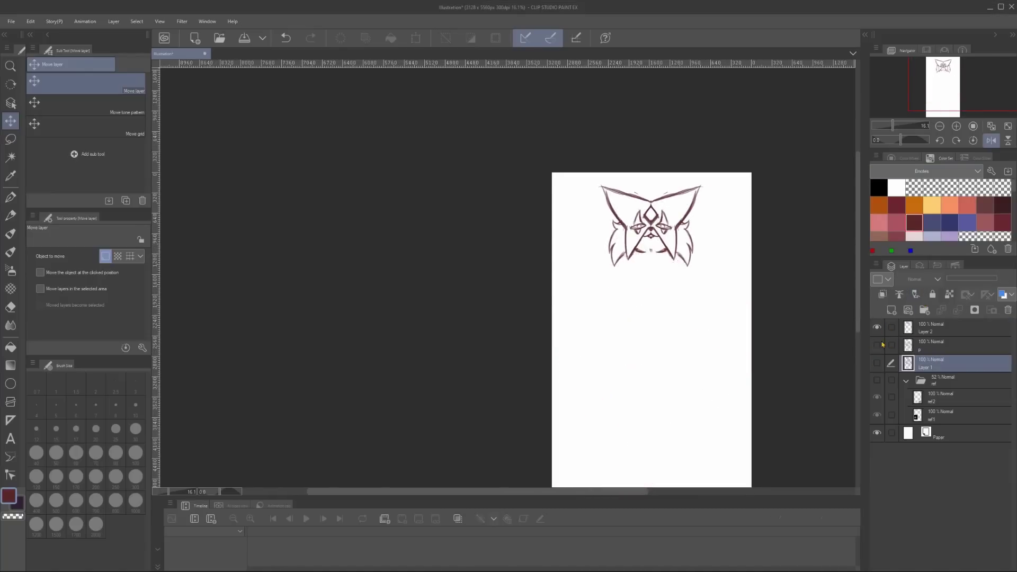
Scale the head drawing on Layer 2 down slightly
left_click(930, 332)
key("ctrl+t")
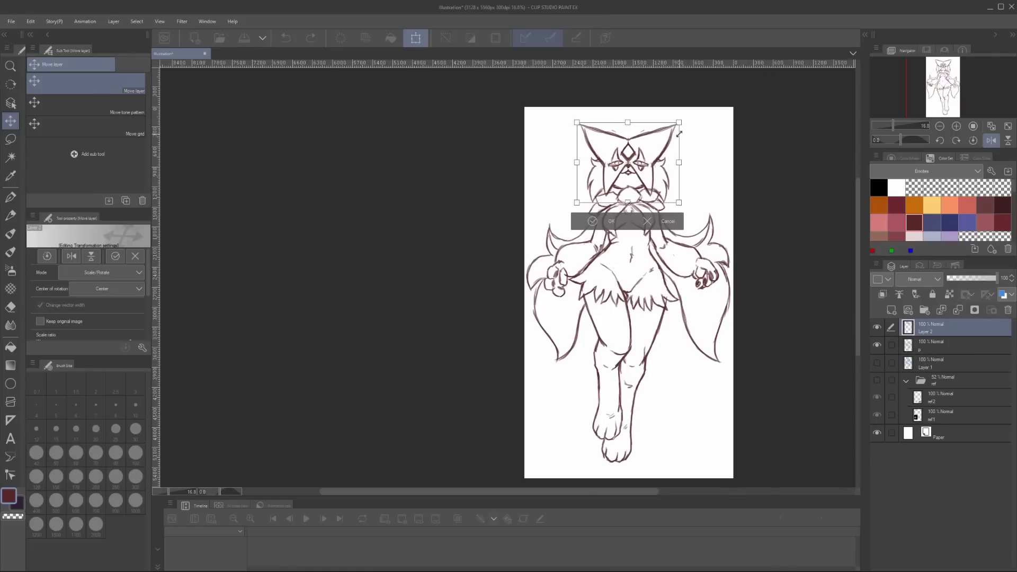
key("Return")
Clean up the head lines around the collar and merge Layer 2 into layer p
key("e")
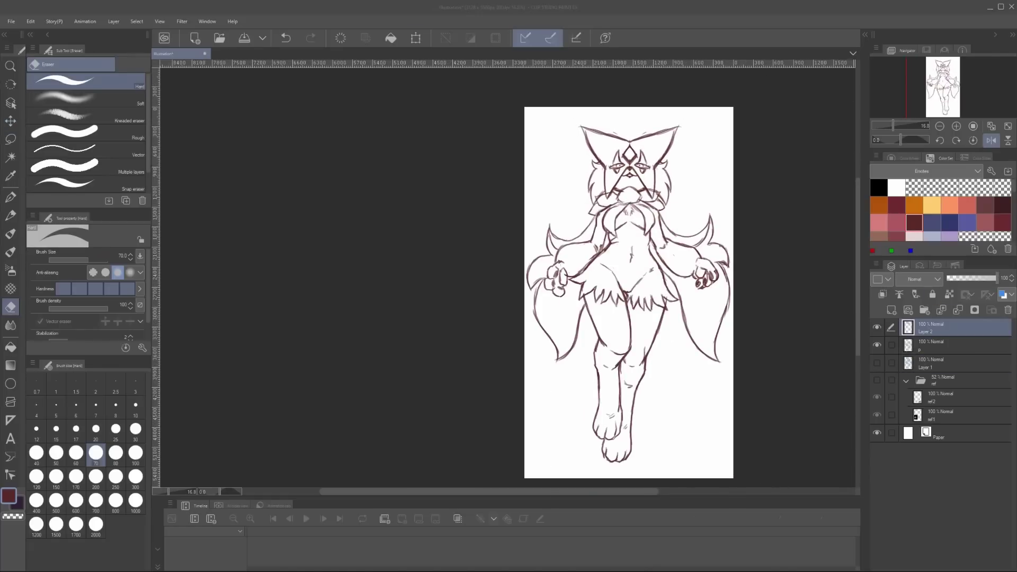
scroll(774, 307, "up", 1)
key("p")
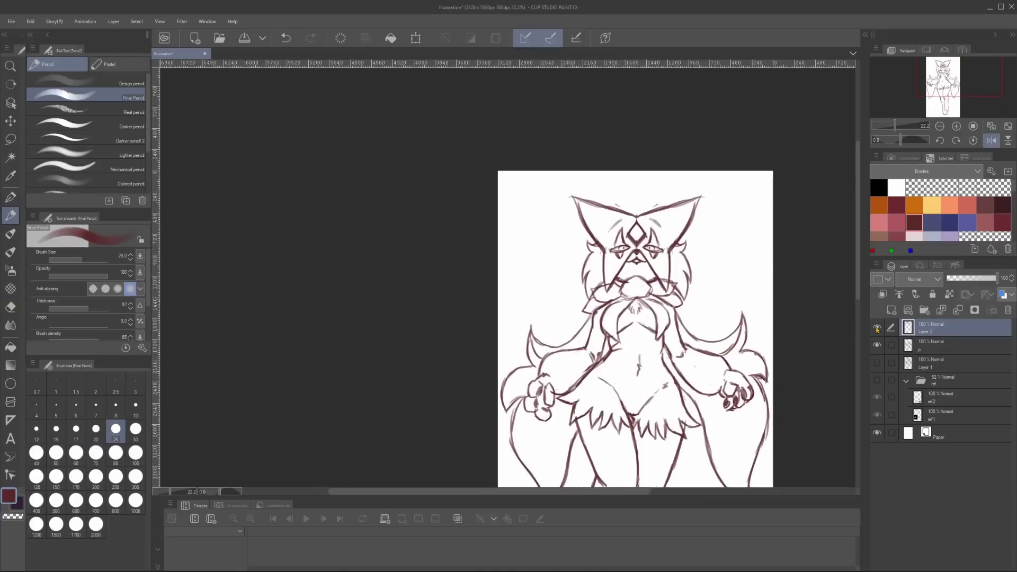
scroll(663, 240, "down", 1)
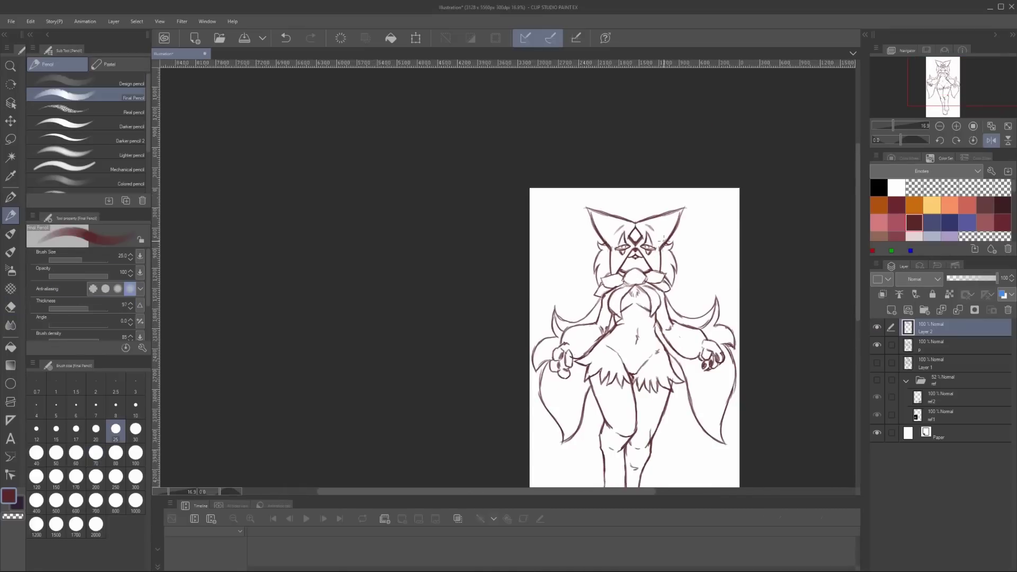
key("e")
scroll(636, 318, "up", 2)
scroll(683, 355, "down", 3)
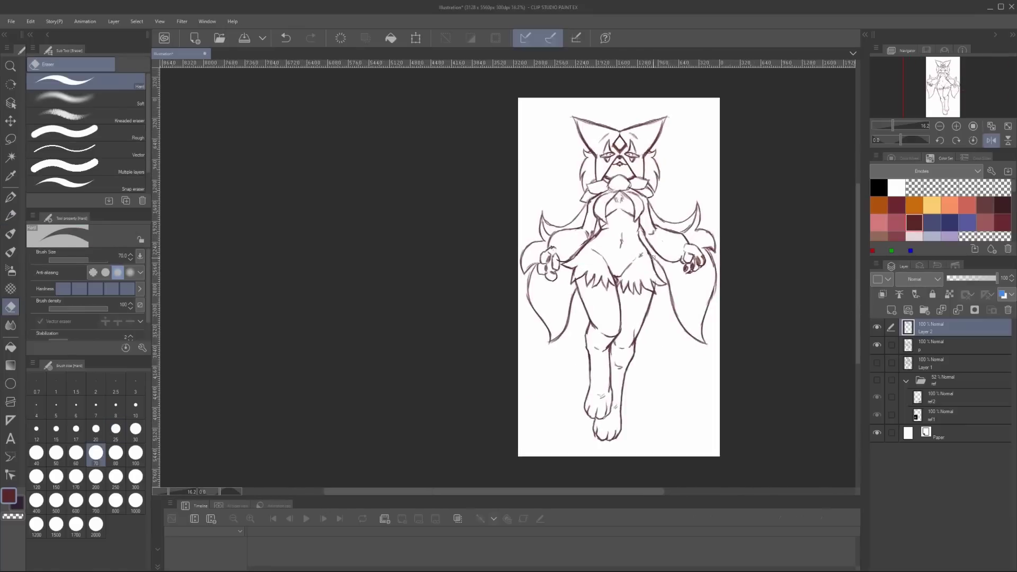
key("h")
left_click(958, 310)
Redraw the jagged fur hem around the bent leg's thigh, checking the figure in mirrored view
key("p")
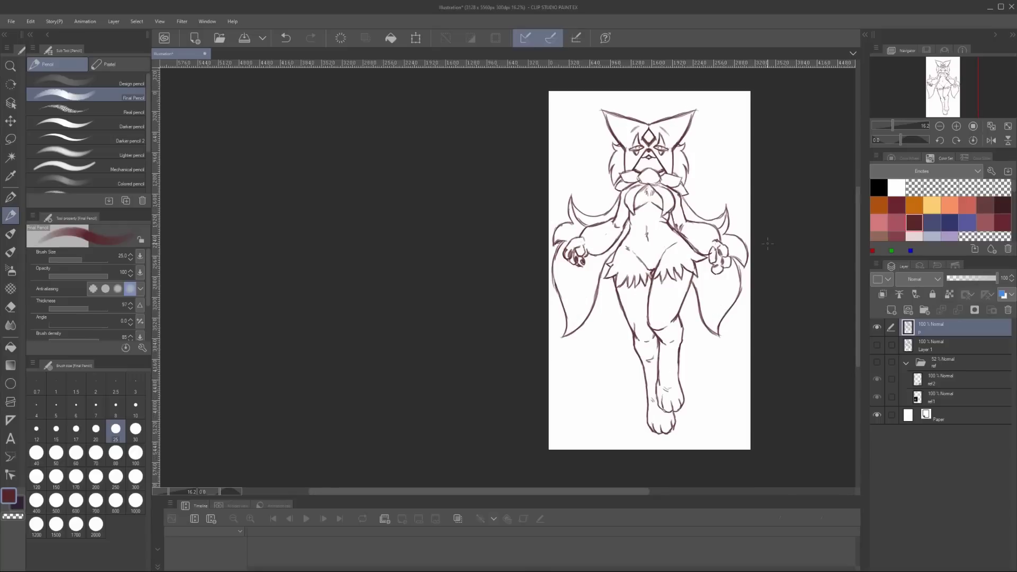
key("h")
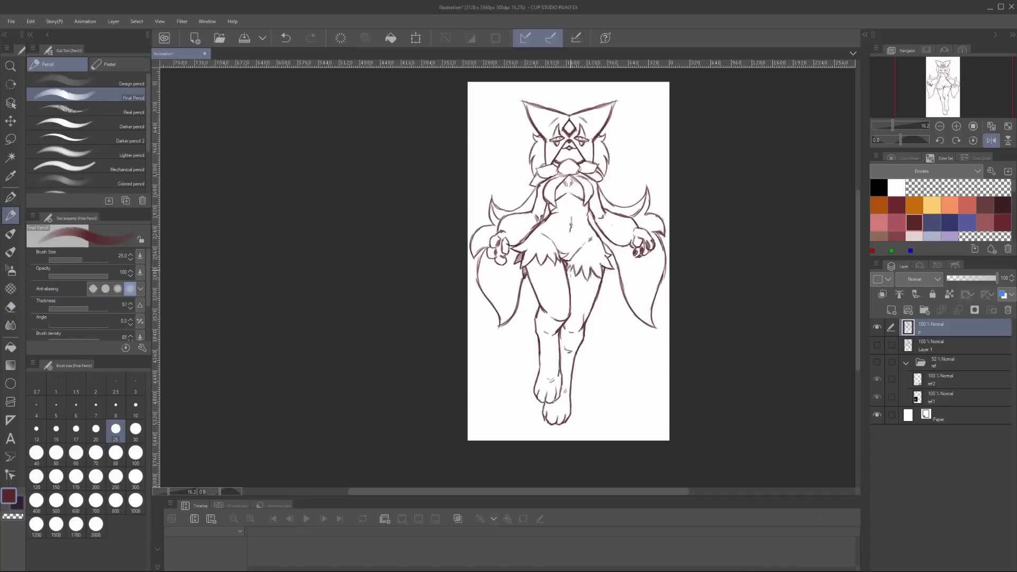
key("h")
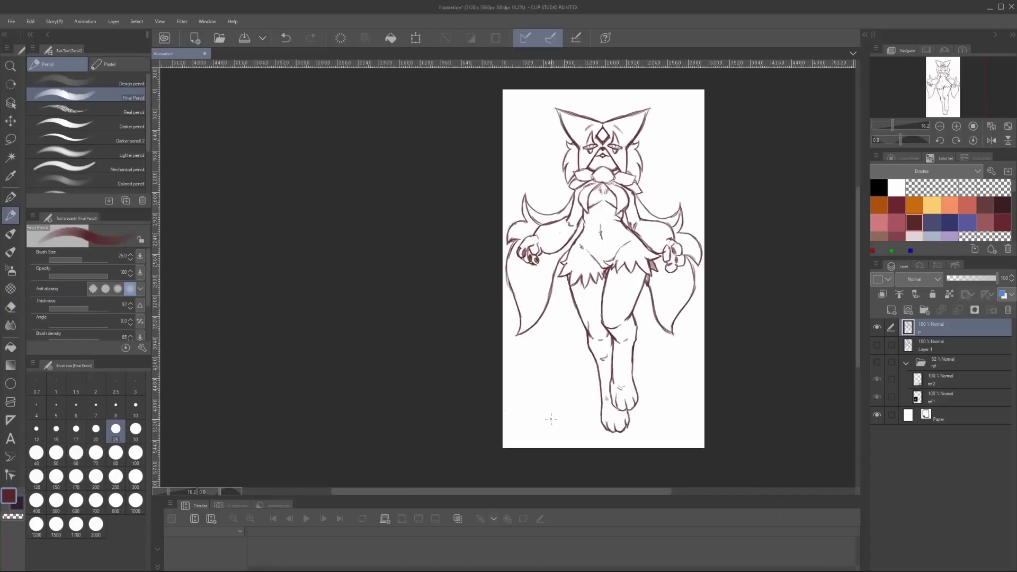
Distort the figure with Free Transform by shifting its lower edge slightly sideways
key("ctrl+shift+t")
left_click_drag(603, 431, 590, 431)
key("Return")
key("h")
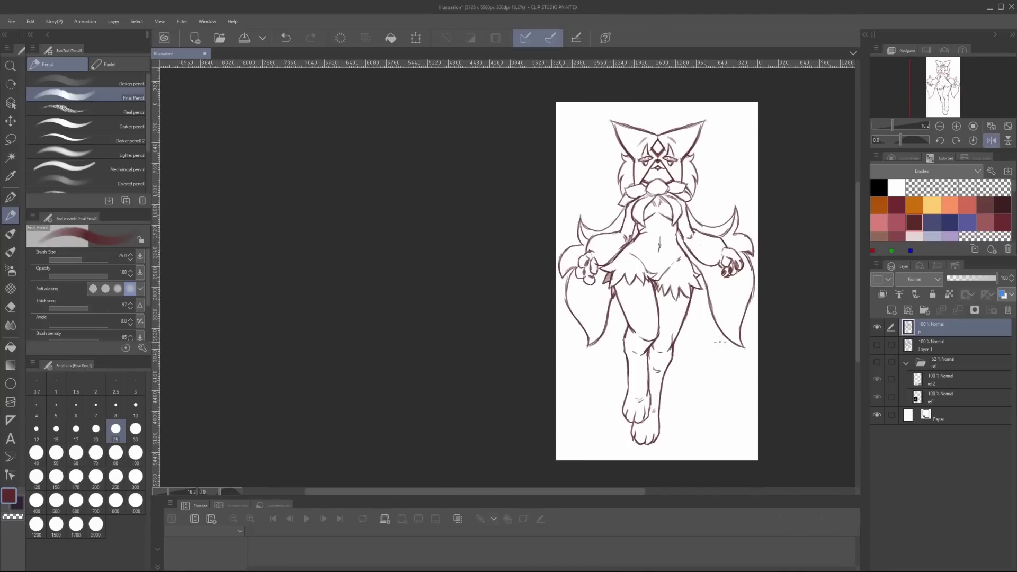
Lasso the straight leg below the fur hem and adjust its angle with Free Transform
key("m")
mouse_move(704, 286)
left_mouse_down()
mouse_move(668, 260)
mouse_move(657, 389)
mouse_move(704, 281)
left_mouse_up()
key("ctrl+shift+t")
mouse_move(779, 318)
left_mouse_down()
mouse_move(793, 288)
mouse_move(784, 275)
left_mouse_up()
key("Return")
key("ctrl+d")
Redraw the straight leg's inner outline and the bent leg's inner thigh line
key("p")
left_click_drag(656, 344, 644, 434)
mouse_move(785, 283)
left_mouse_down()
mouse_move(831, 300)
mouse_move(726, 288)
mouse_move(754, 270)
mouse_move(783, 271)
left_mouse_up()
key("e")
key("p")
left_click_drag(653, 261, 654, 307)
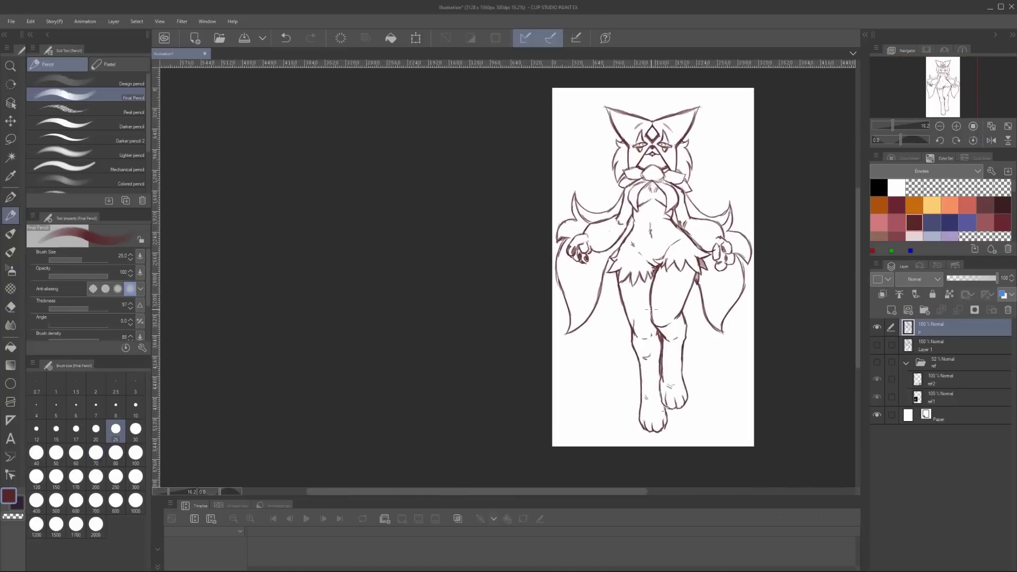
Erase the bent leg's thigh outline and redraw it as a fuller shape with a rounded knee
key("e")
left_click_drag(677, 276, 689, 320)
mouse_move(614, 280)
left_mouse_down()
mouse_move(573, 272)
mouse_move(582, 315)
mouse_move(604, 324)
mouse_move(585, 330)
mouse_move(601, 332)
left_mouse_up()
key("p")
key("e")
key("p")
key("e")
key("p")
key("ctrl+z")
mouse_move(609, 296)
left_mouse_down()
mouse_move(666, 285)
mouse_move(632, 344)
left_mouse_up()
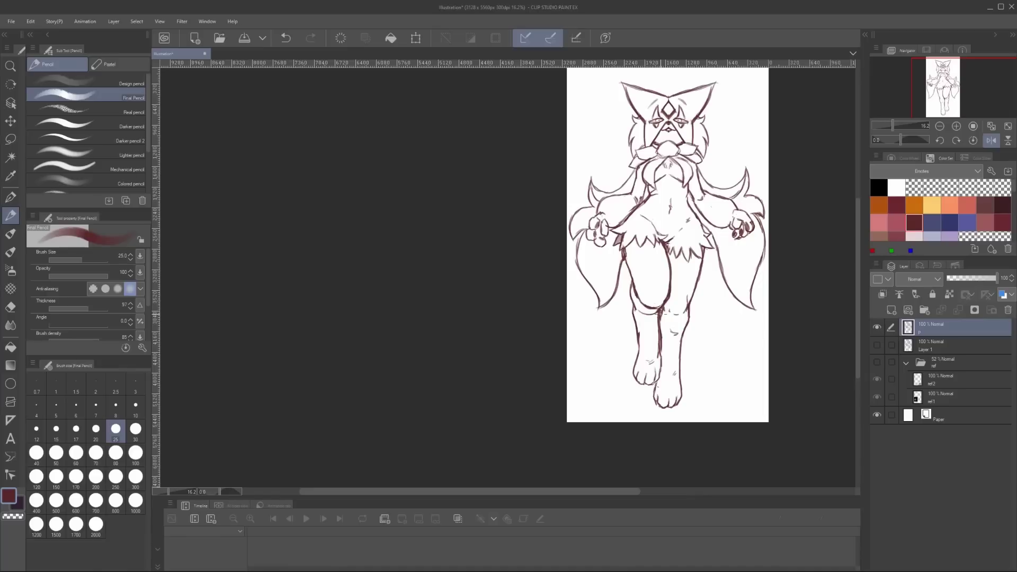
Select the lower part of the straight leg with its paw and move it down slightly to lengthen the leg
key("h")
key("h")
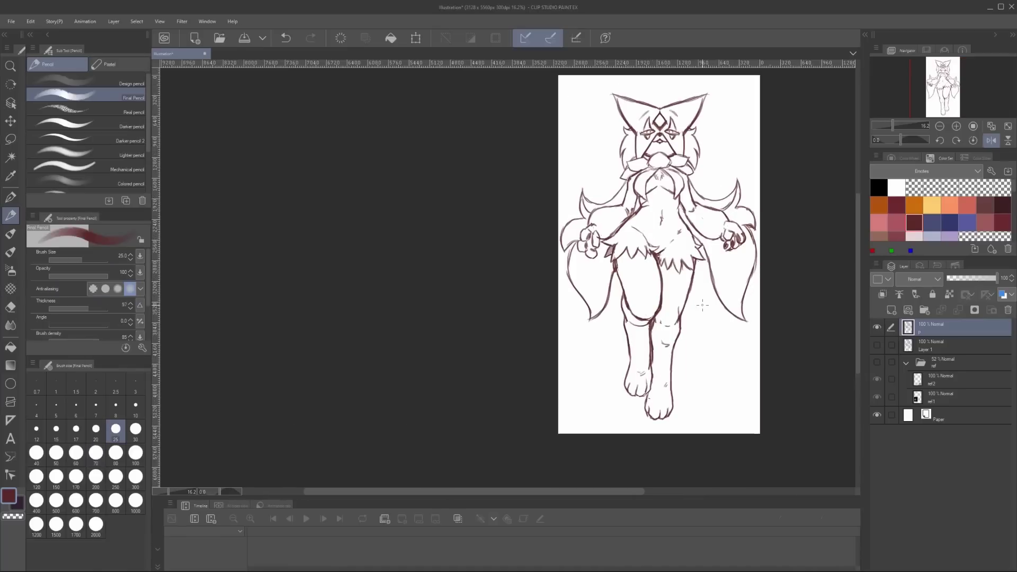
key("h")
key("h")
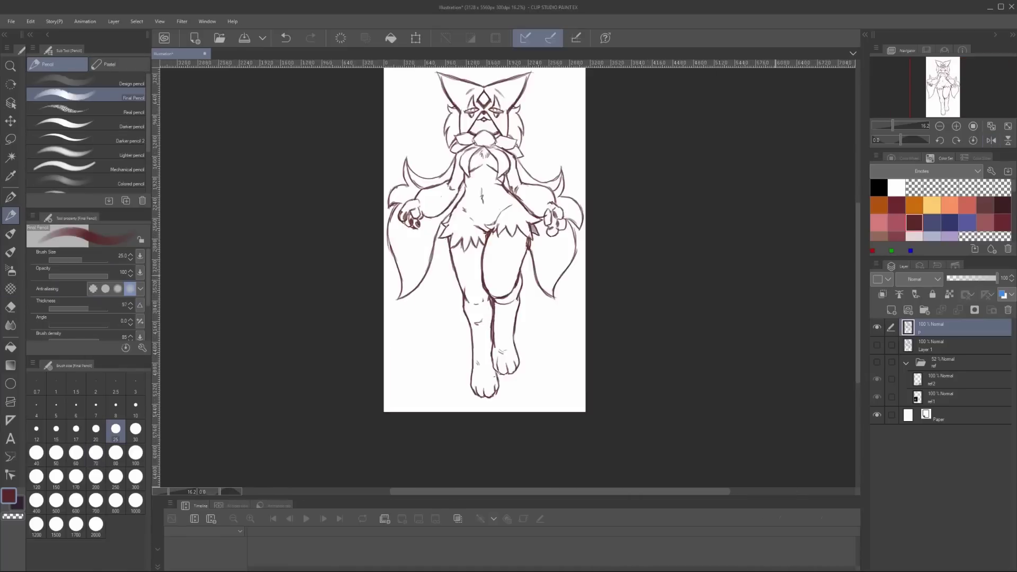
key("m")
mouse_move(647, 280)
left_mouse_down()
mouse_move(609, 392)
mouse_move(626, 367)
left_mouse_up()
key("ctrl+d")
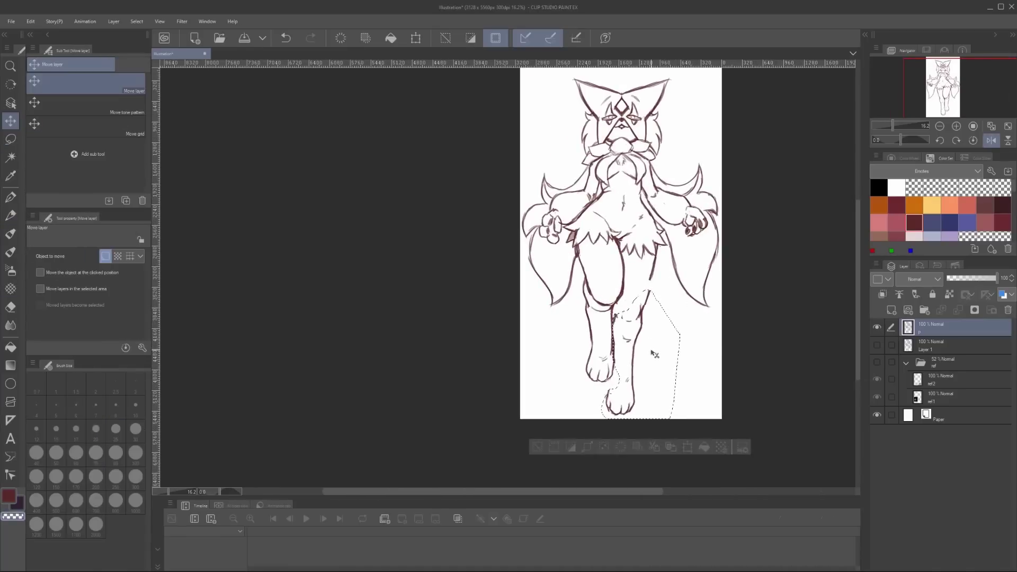
key("p")
key("h")
key("h")
scroll(650, 320, "down", 1)
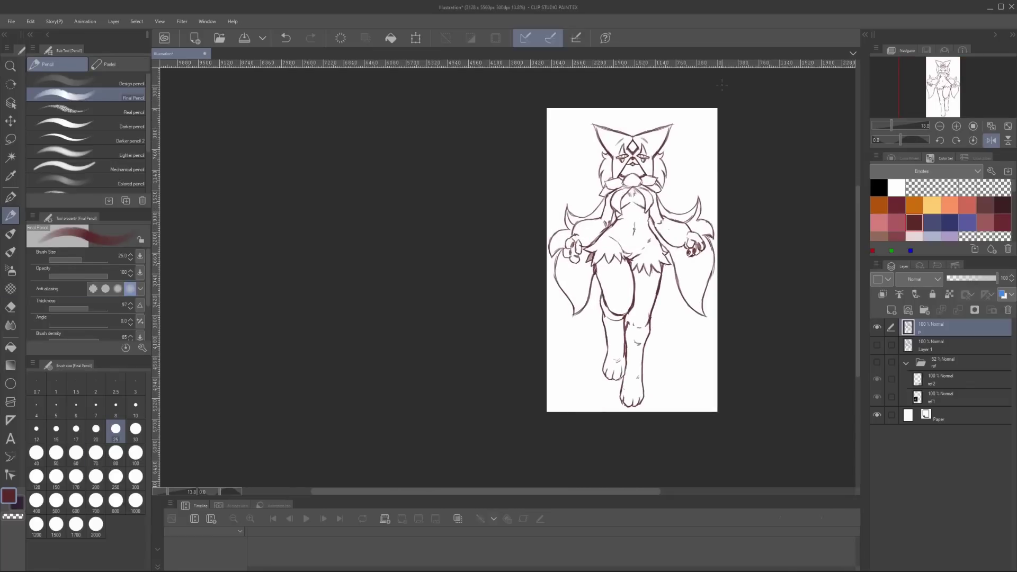
Erase and redraw the straight leg's lines around the knee and shin so they join the thigh
key("e")
key("p")
key("e")
key("p")
key("e")
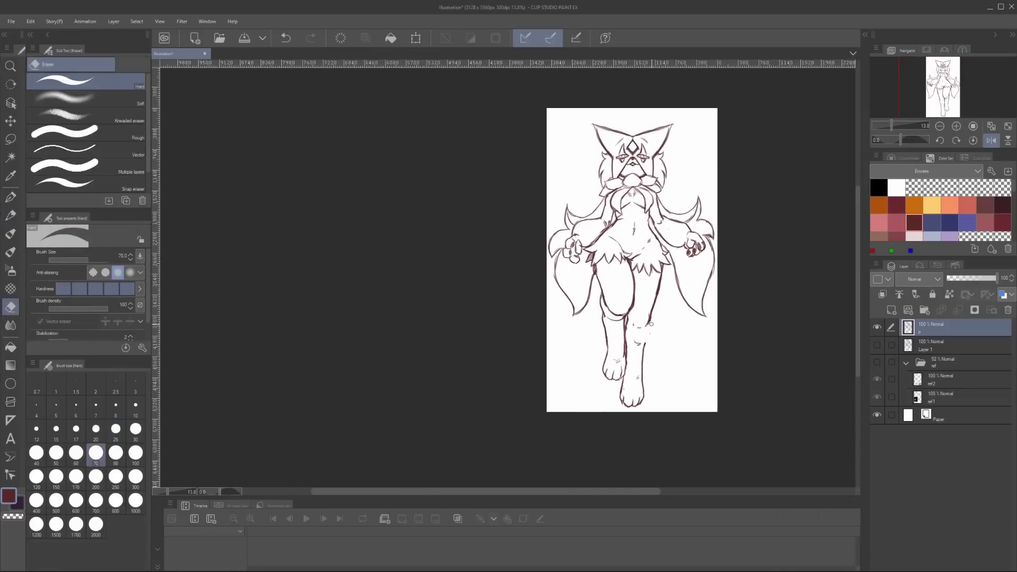
key("p")
key("e")
key("p")
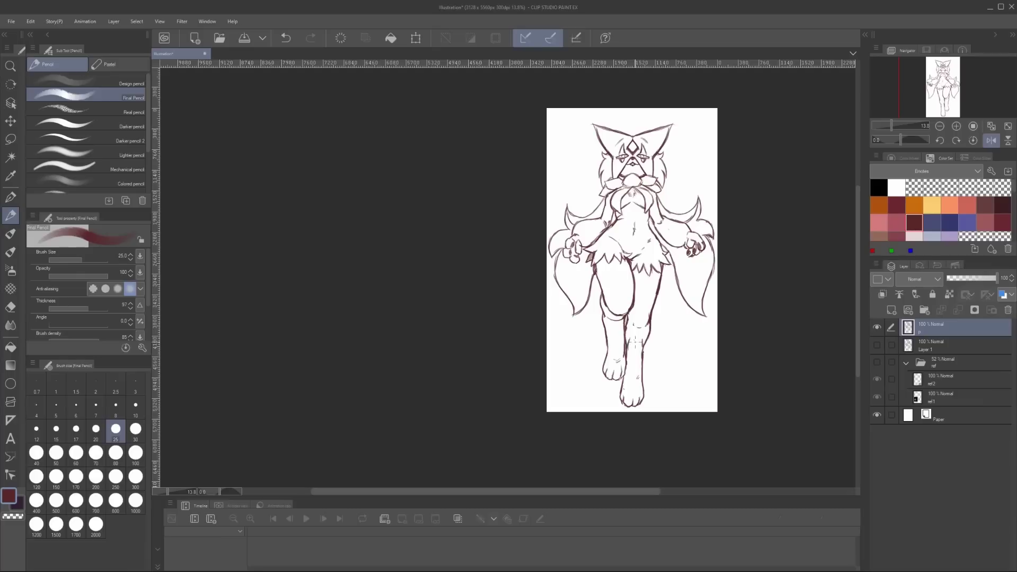
Fade layer p to 42% opacity and, on a new layer above it, redraw the waist, hip and straight leg down to the paw
key("h")
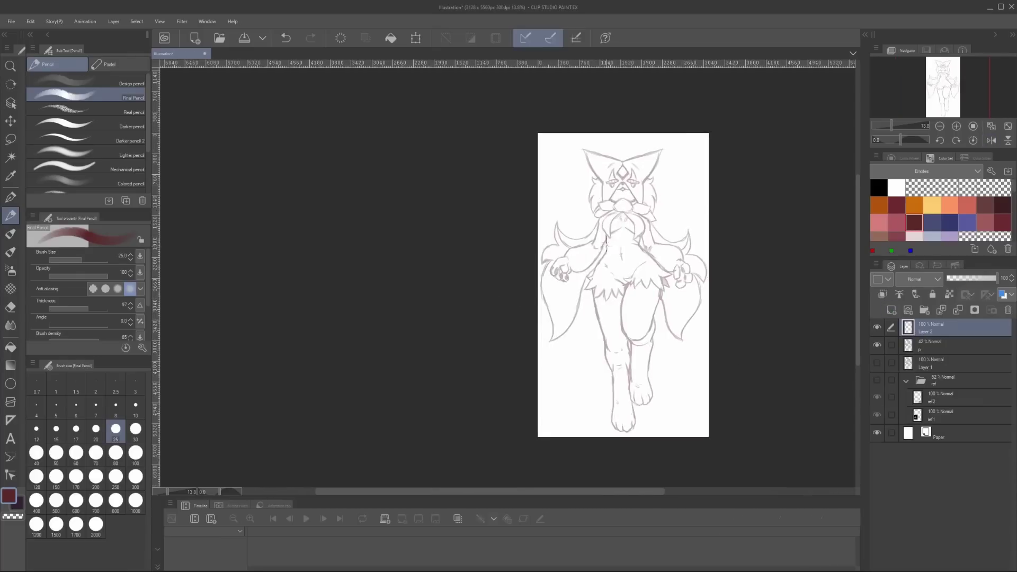
mouse_move(606, 239)
left_mouse_down()
mouse_move(591, 272)
mouse_move(594, 328)
mouse_move(591, 279)
mouse_move(604, 346)
left_mouse_up()
key("ctrl+z")
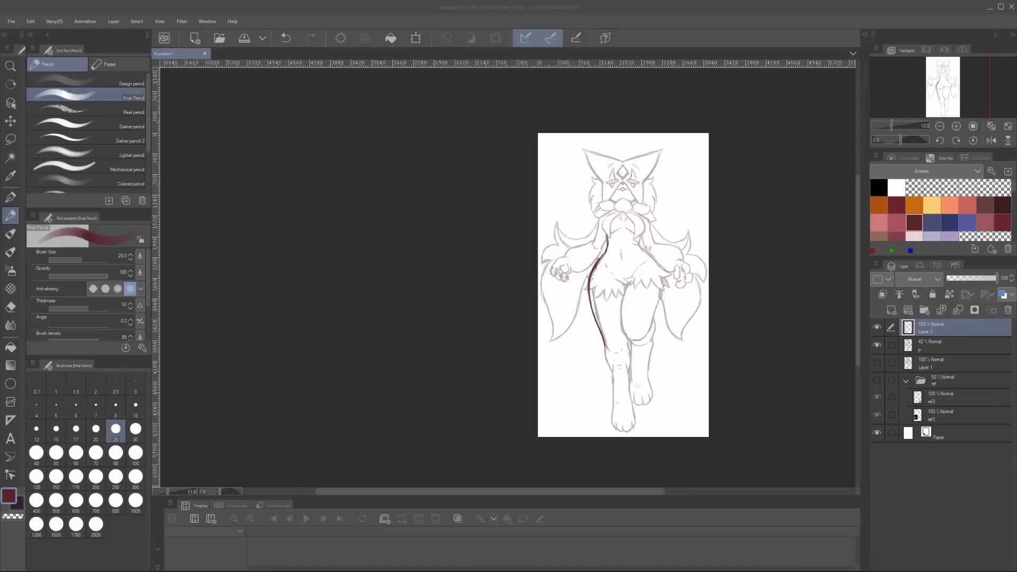
left_click_drag(607, 338, 600, 336)
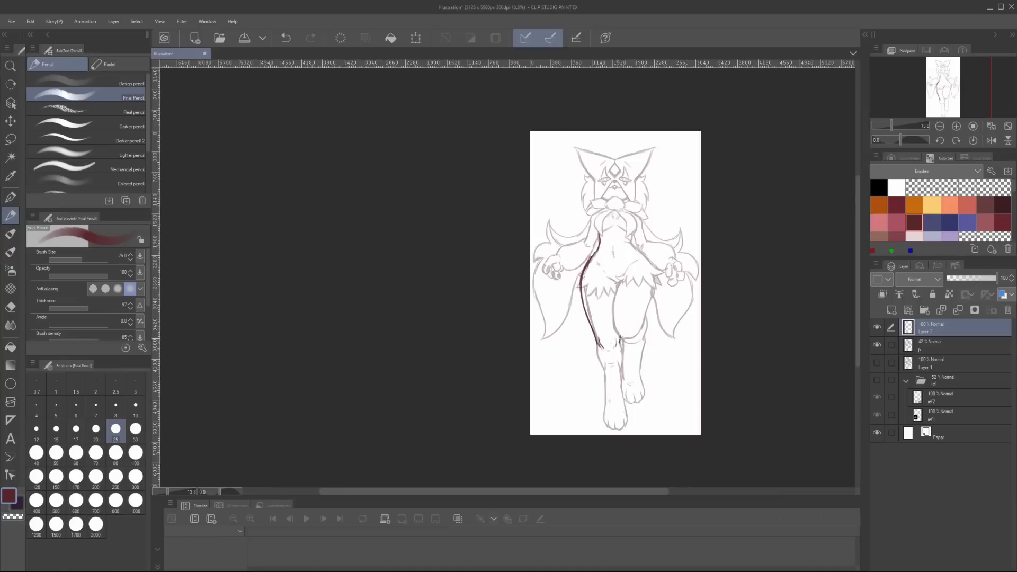
key("h")
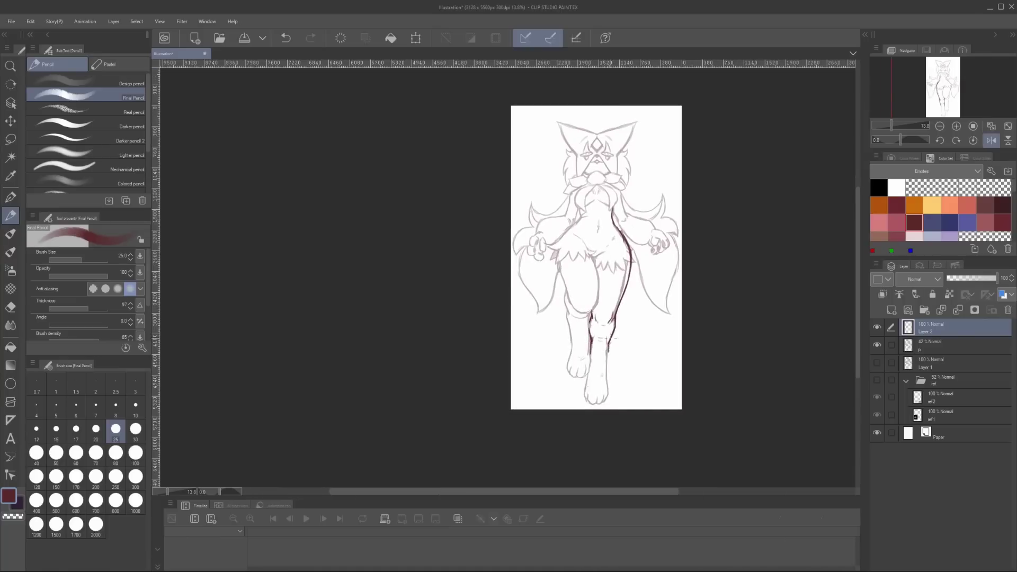
left_click_drag(669, 310, 672, 316)
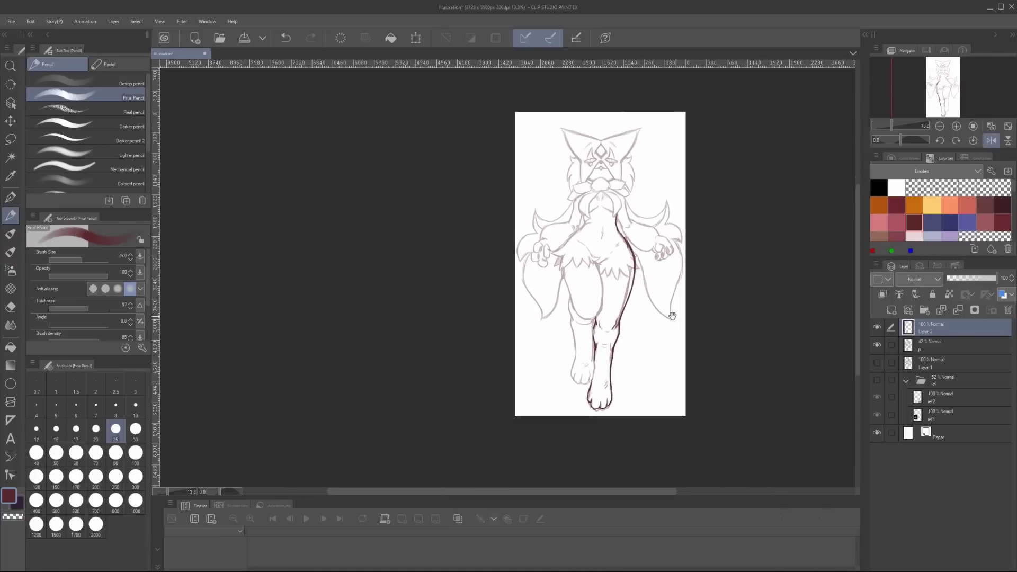
Erase leftover old lines around the waist and leg on layer p, and merge the redrawn leg layer down into it
left_click_drag(604, 345, 550, 339)
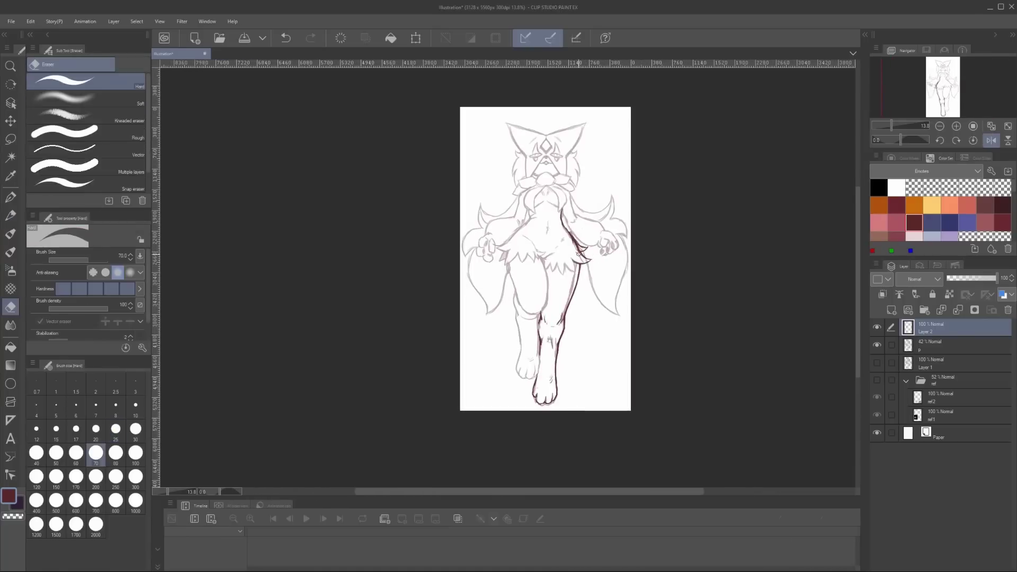
key("h")
mouse_move(777, 339)
left_mouse_down()
mouse_move(733, 325)
mouse_move(744, 354)
left_mouse_up()
key("alt+bracketleft")
key("e")
mouse_move(597, 260)
left_mouse_down()
mouse_move(490, 243)
mouse_move(617, 212)
left_mouse_up()
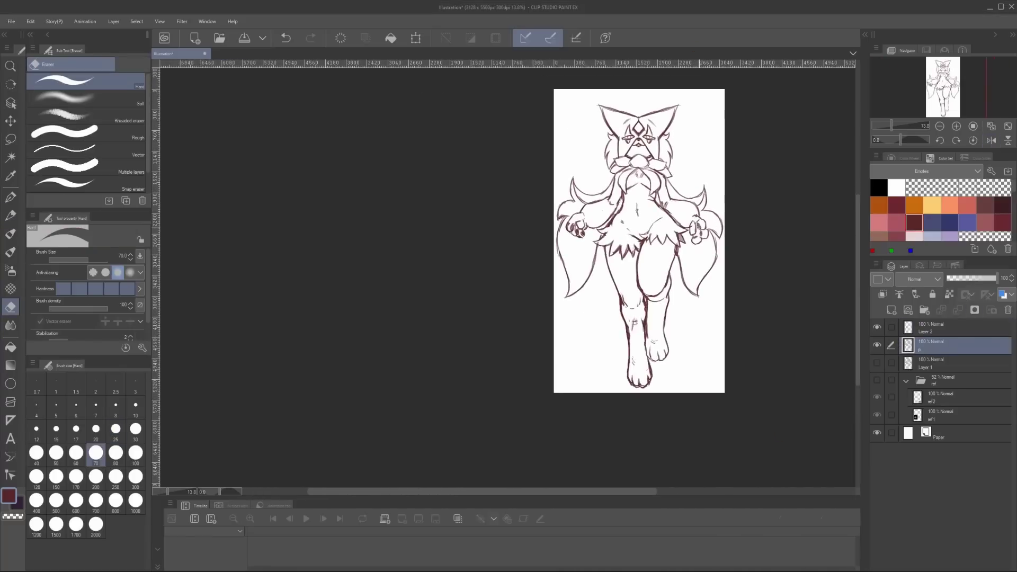
key("ctrl+e")
key("p")
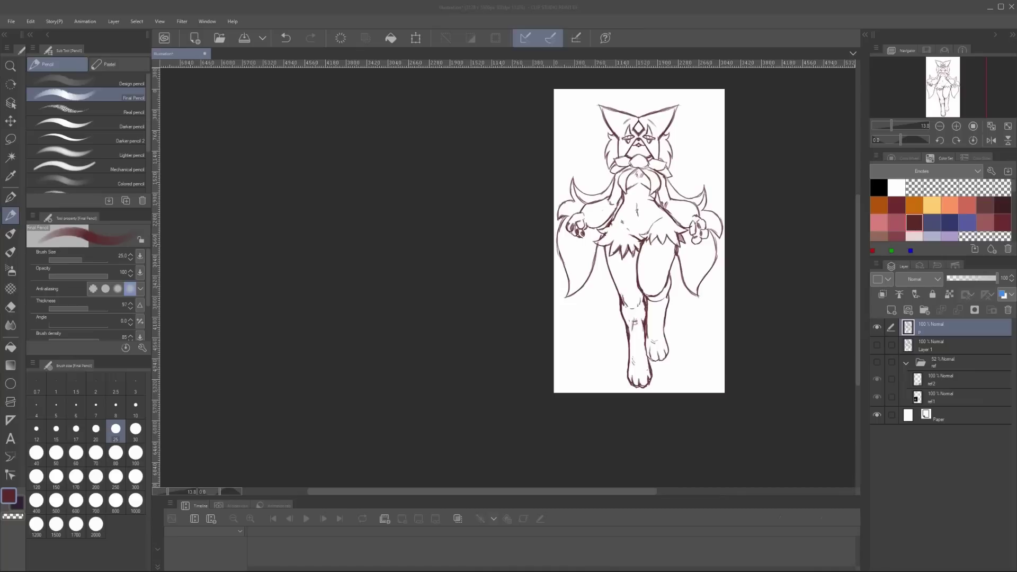
Erase and redraw the waist and hip contours, comparing the figure in mirrored and normal view
key("h")
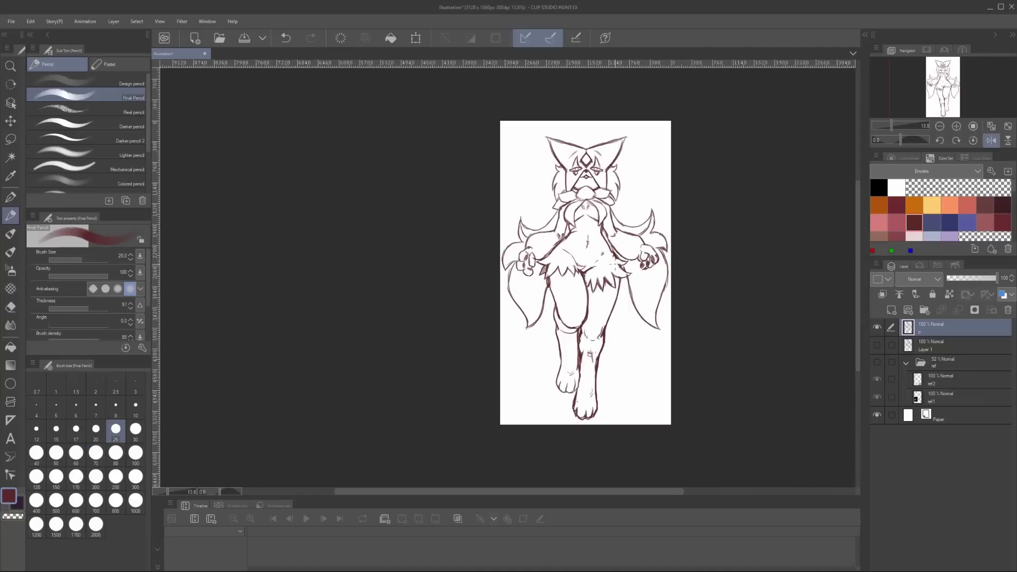
key("e")
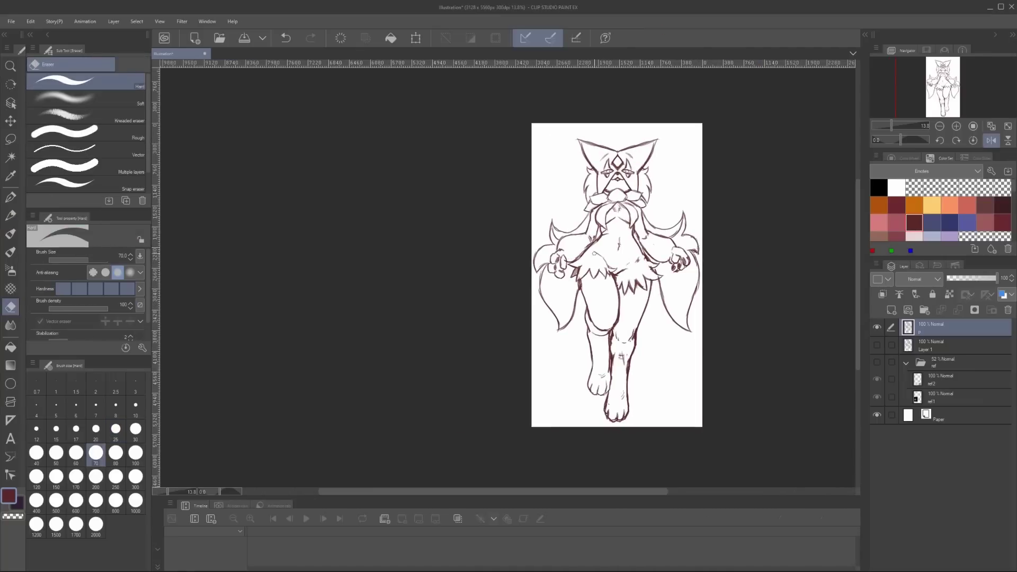
key("p")
key("e")
key("p")
key("h")
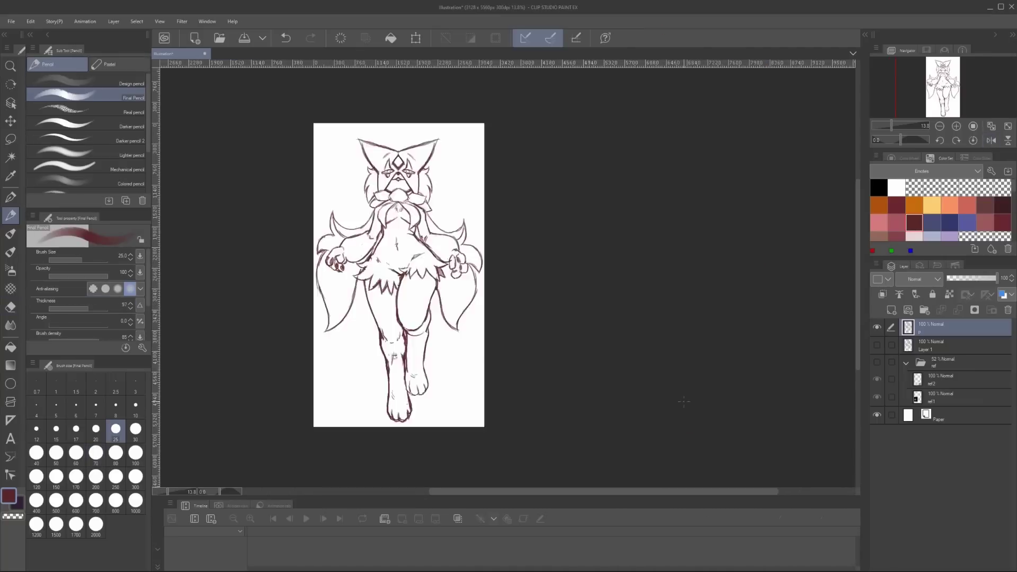
key("h")
key("e")
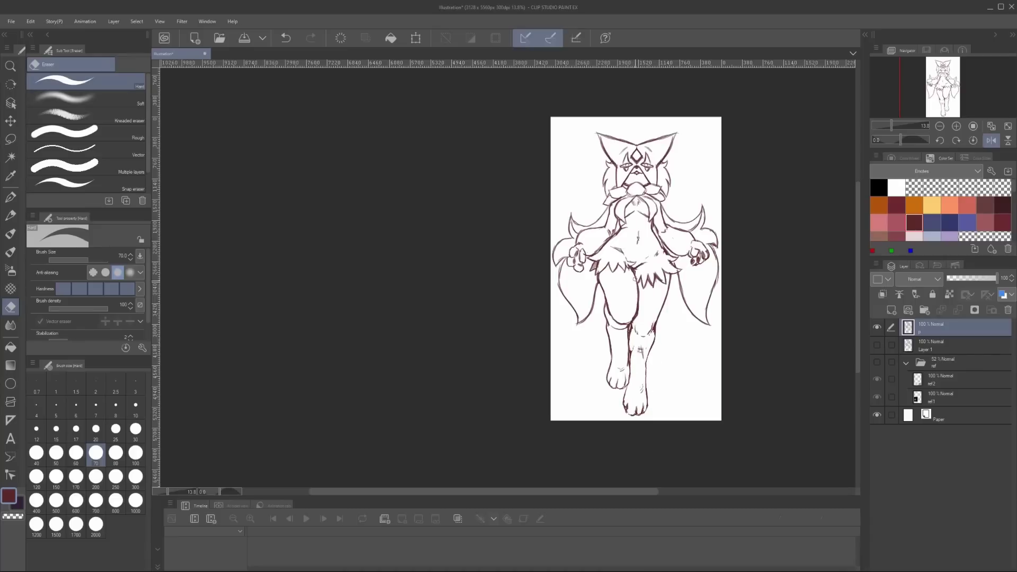
Erase and redraw the jagged fur edges around both hips as fuller, layered tufts
key("p")
mouse_move(656, 267)
left_mouse_down()
mouse_move(641, 300)
mouse_move(647, 286)
left_mouse_up()
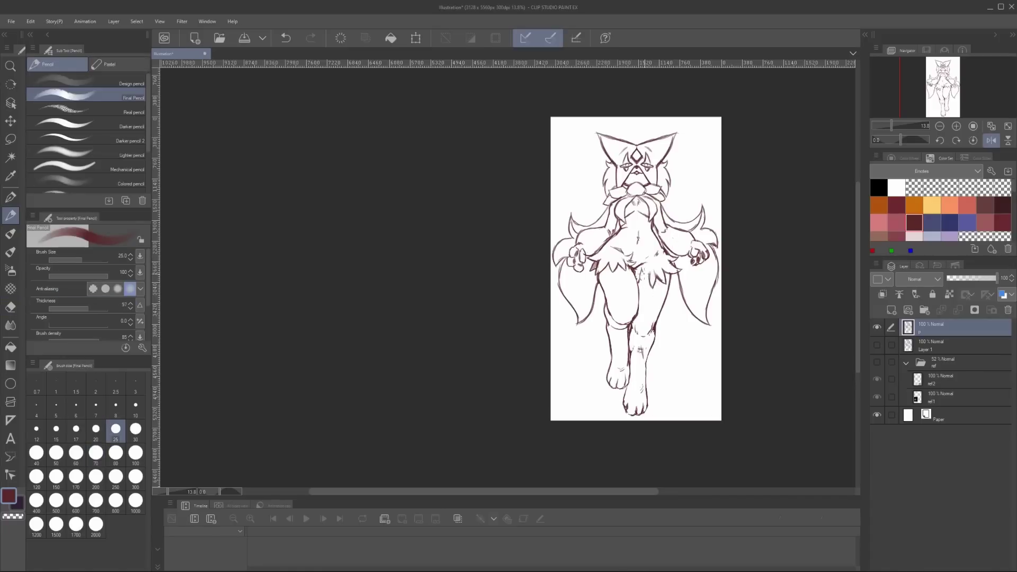
key("e")
key("p")
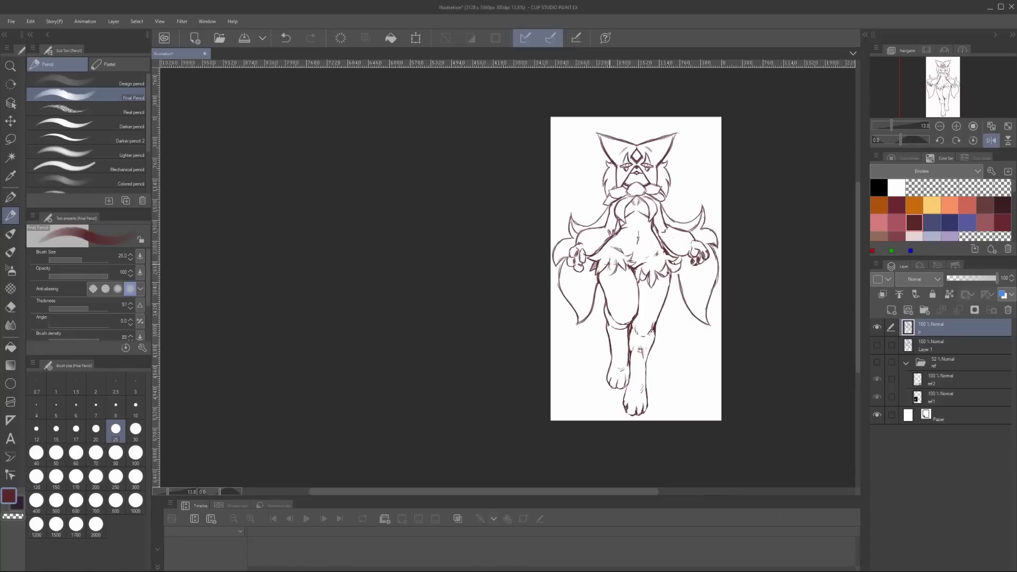
key("e")
key("p")
key("e")
key("p")
key("e")
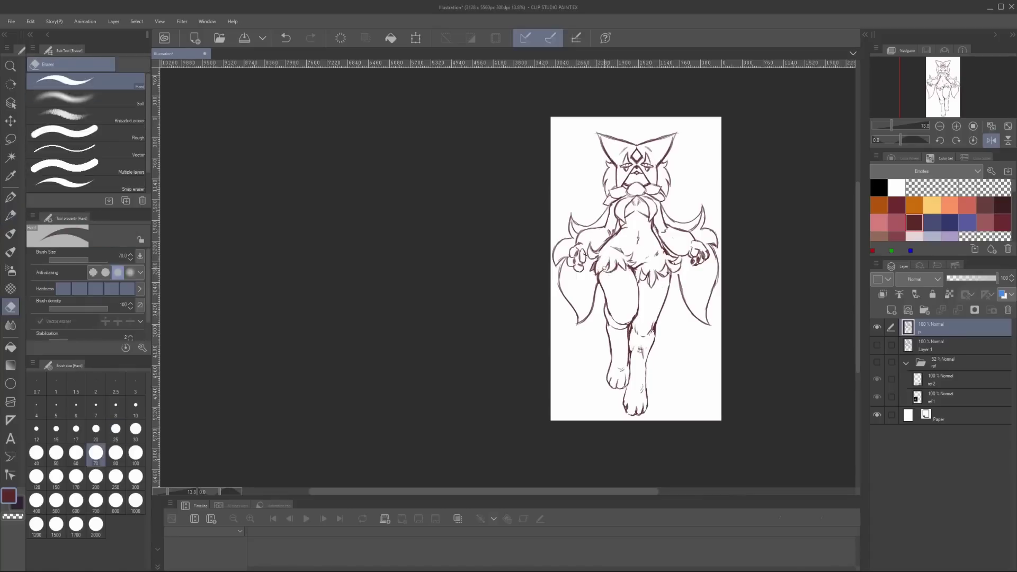
key("p")
Clean up the chest collar lines and shade both sides of the collar with diagonal hatching
scroll(709, 186, "up", 5)
scroll(609, 275, "down", 2)
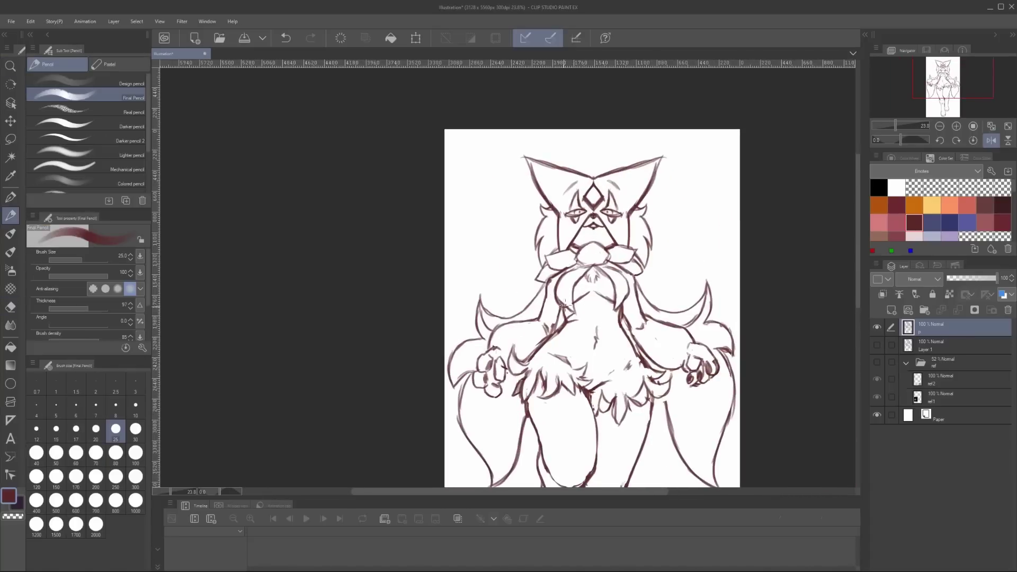
mouse_move(559, 309)
left_mouse_down()
mouse_move(567, 282)
mouse_move(615, 306)
mouse_move(623, 281)
mouse_move(610, 276)
mouse_move(609, 317)
left_mouse_up()
key("e")
key("p")
left_click_drag(628, 265, 604, 299)
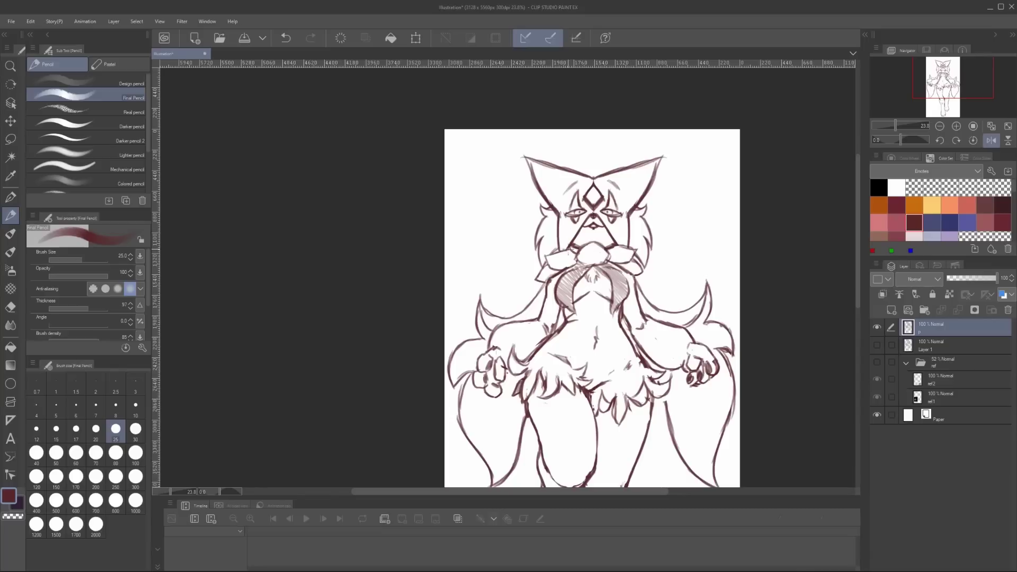
Hatch the dark mask areas on both sides of the face and the insides of both ears
mouse_move(582, 214)
left_mouse_down()
mouse_move(561, 253)
mouse_move(584, 200)
mouse_move(573, 201)
left_mouse_up()
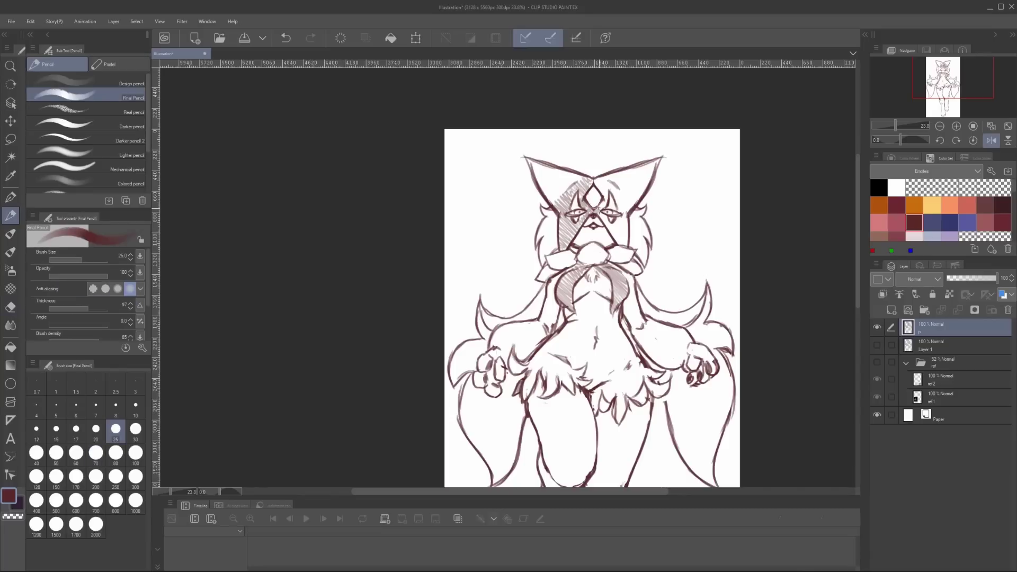
mouse_move(629, 180)
left_mouse_down()
mouse_move(596, 215)
mouse_move(596, 246)
left_mouse_up()
mouse_move(556, 165)
left_mouse_down()
mouse_move(532, 204)
mouse_move(553, 197)
left_mouse_up()
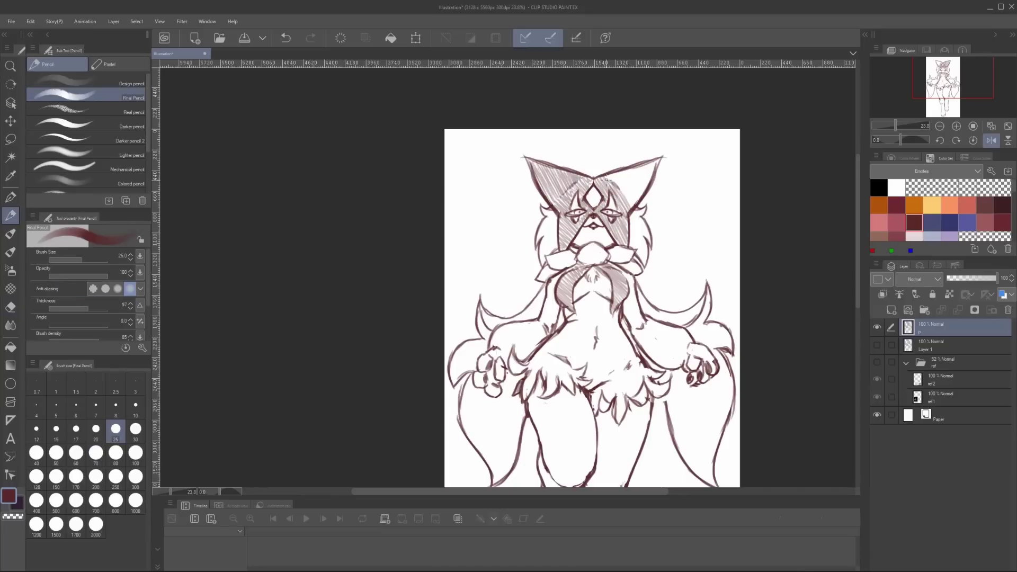
mouse_move(641, 168)
left_mouse_down()
mouse_move(609, 206)
mouse_move(627, 195)
left_mouse_up()
Shade both legs with diagonal hatching from the hip fur down to the paws
left_click_drag(692, 310, 669, 108)
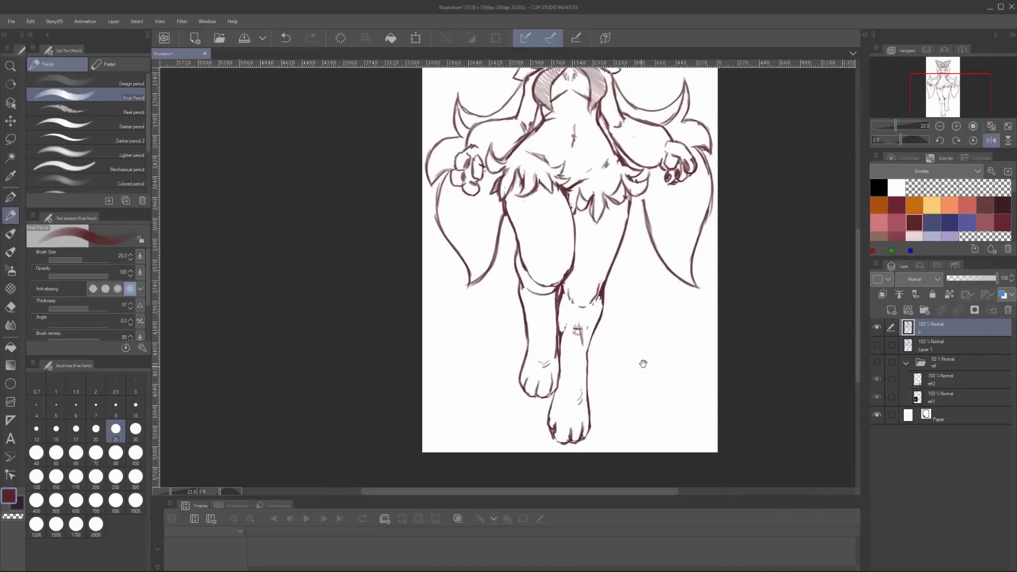
mouse_move(558, 436)
left_mouse_down()
mouse_move(575, 427)
mouse_move(566, 432)
left_mouse_up()
mouse_move(601, 378)
left_mouse_down()
mouse_move(570, 421)
mouse_move(603, 289)
mouse_move(589, 318)
left_mouse_up()
mouse_move(609, 296)
left_mouse_down()
mouse_move(573, 316)
mouse_move(604, 306)
mouse_move(580, 227)
mouse_move(596, 238)
mouse_move(622, 231)
left_mouse_up()
mouse_move(551, 390)
left_mouse_down()
mouse_move(527, 410)
mouse_move(530, 366)
mouse_move(556, 320)
mouse_move(527, 310)
mouse_move(521, 281)
mouse_move(511, 310)
left_mouse_up()
mouse_move(551, 323)
left_mouse_down()
mouse_move(524, 282)
mouse_move(476, 315)
left_mouse_up()
scroll(524, 282, "down", 3)
left_click_drag(508, 273, 492, 294)
Hatch the two curved cape pieces beside the arms, and erase and redraw the tip of one hanging cape leaf
left_click_drag(448, 246, 484, 225)
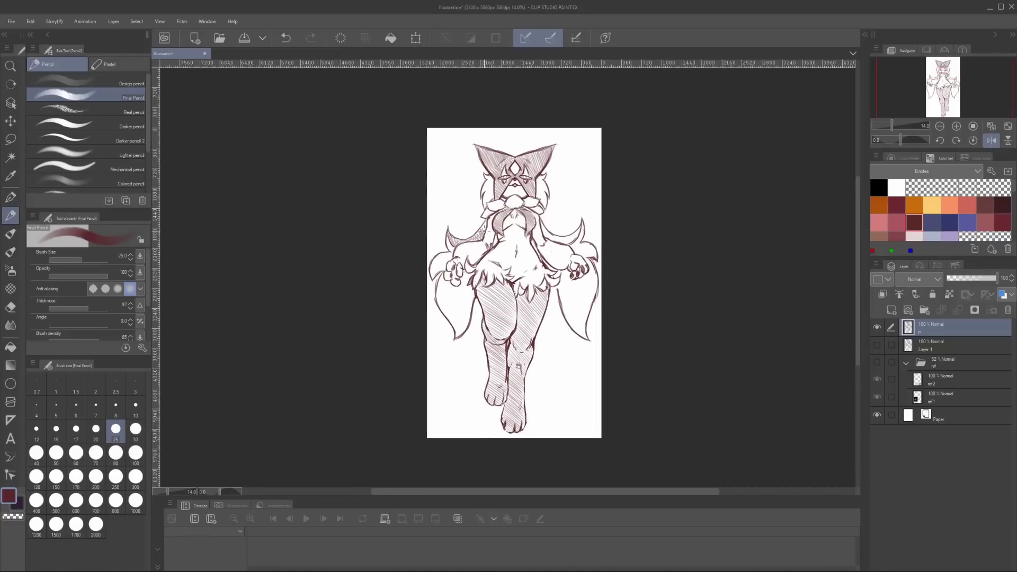
mouse_move(540, 243)
left_mouse_down()
mouse_move(562, 217)
mouse_move(580, 228)
left_mouse_up()
left_click_drag(567, 286, 549, 321)
left_click_drag(693, 285, 761, 285)
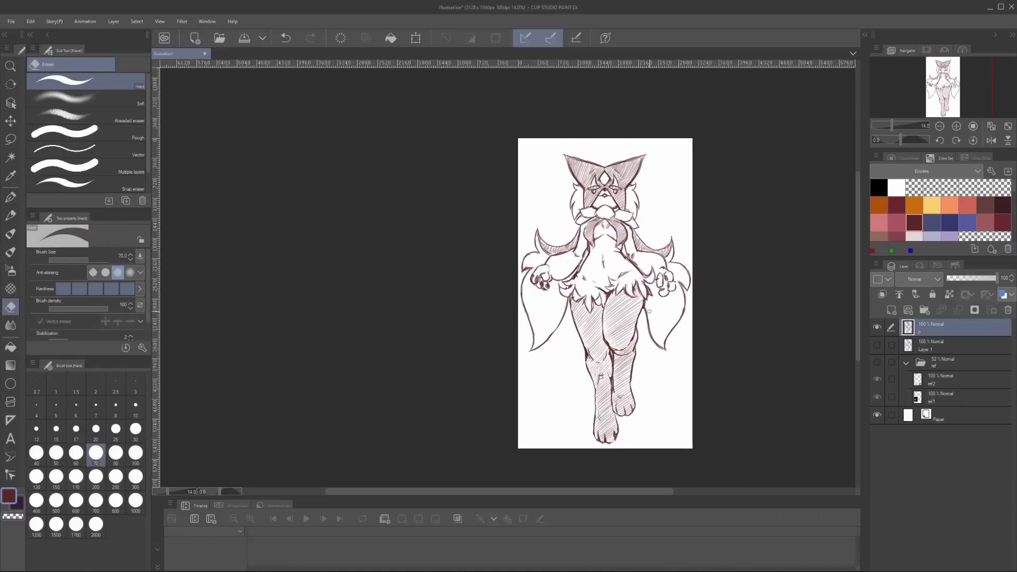
key("p")
left_click_drag(674, 333, 679, 356)
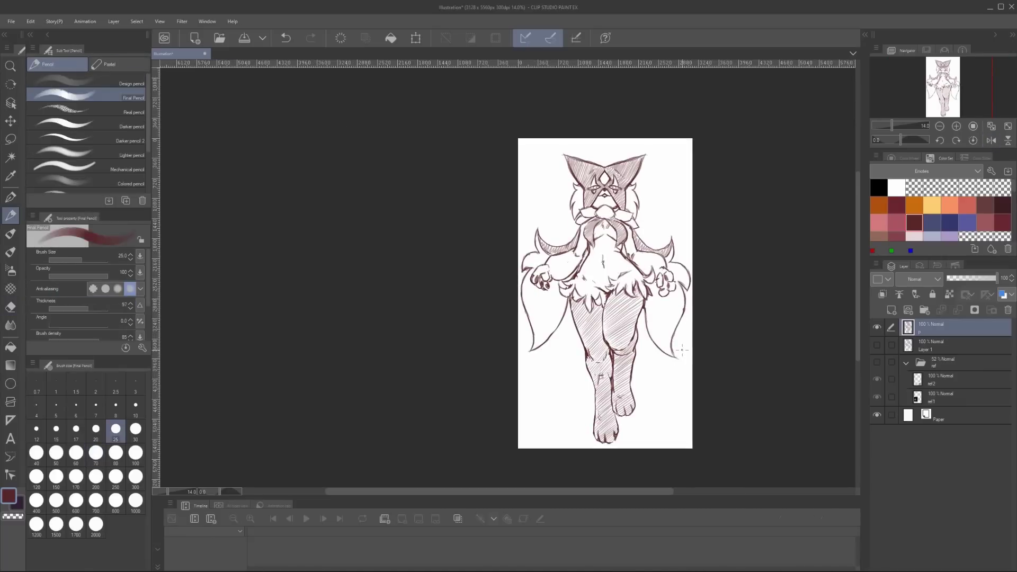
Draw large curled leaves on both sides of the legs and scatter smaller leaves along the bottom and around the head
key("h")
left_click_drag(663, 277, 867, 325)
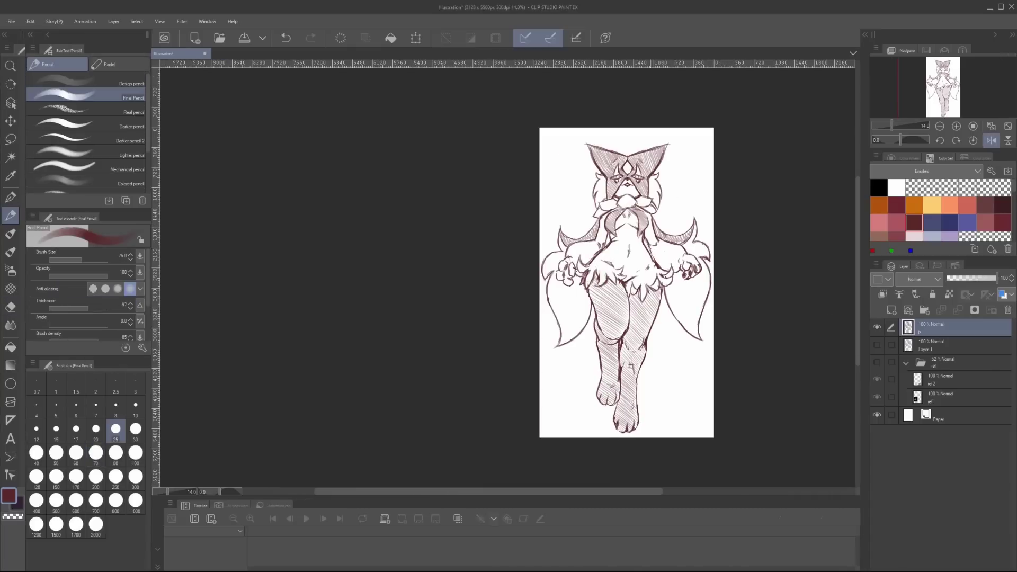
mouse_move(696, 372)
left_mouse_down()
mouse_move(693, 362)
mouse_move(674, 384)
mouse_move(692, 395)
left_mouse_up()
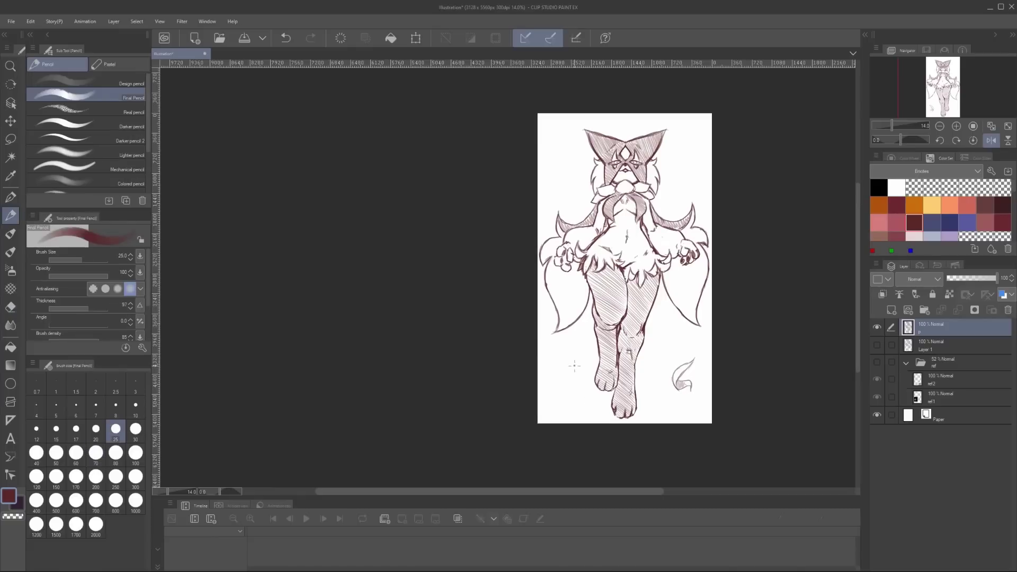
mouse_move(543, 354)
left_mouse_down()
mouse_move(567, 365)
mouse_move(573, 423)
left_mouse_up()
key("ctrl+z")
left_click_drag(678, 141, 683, 147)
mouse_move(670, 411)
left_mouse_down()
mouse_move(687, 401)
mouse_move(715, 415)
left_mouse_up()
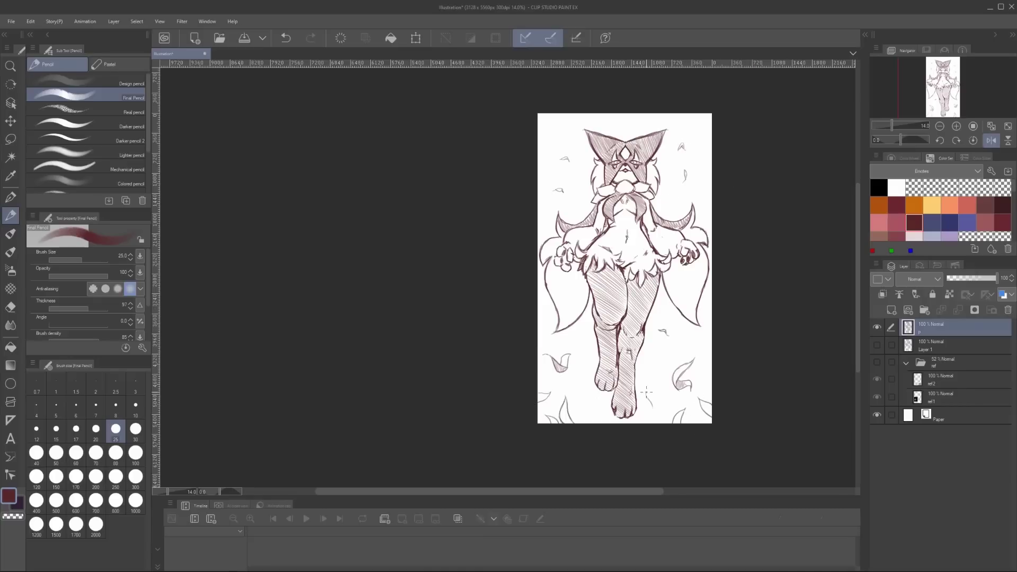
Add small leaves above the head and over the hanging cape, plus tiny petals around the paws and head
left_click_drag(610, 128, 617, 123)
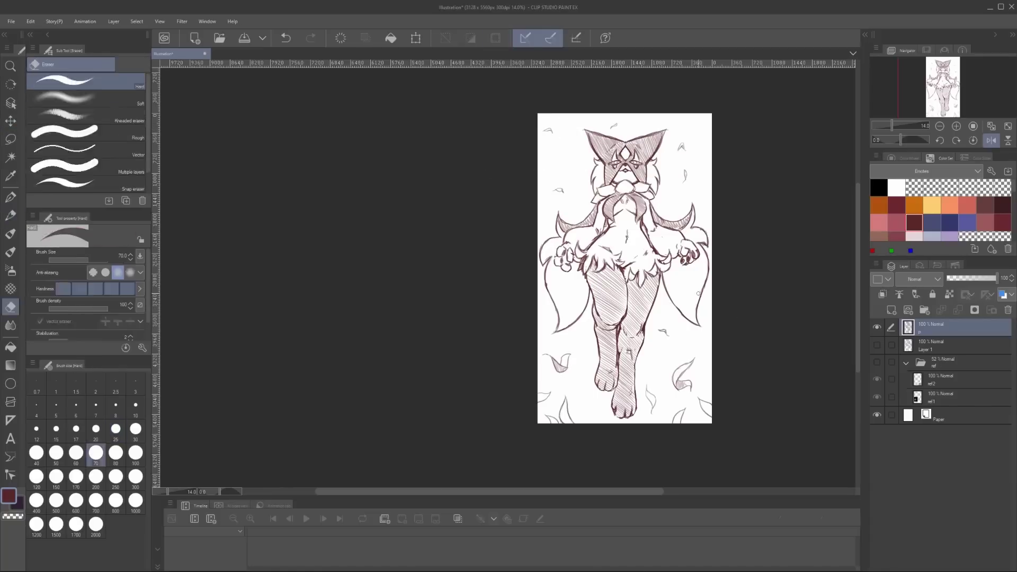
left_click_drag(698, 290, 704, 300)
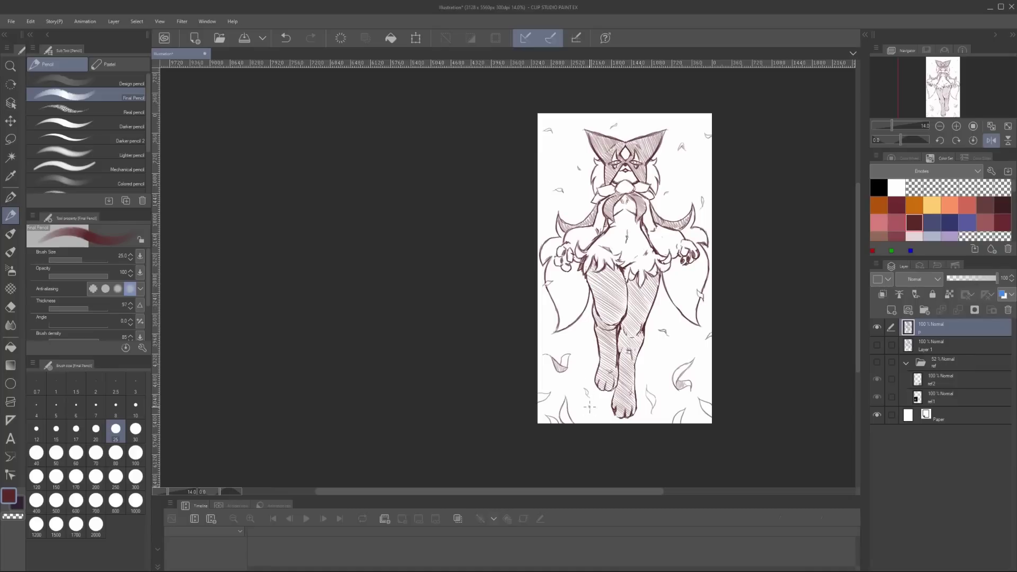
left_click_drag(580, 414, 588, 420)
left_click_drag(596, 416, 609, 418)
scroll(641, 200, "up", 2)
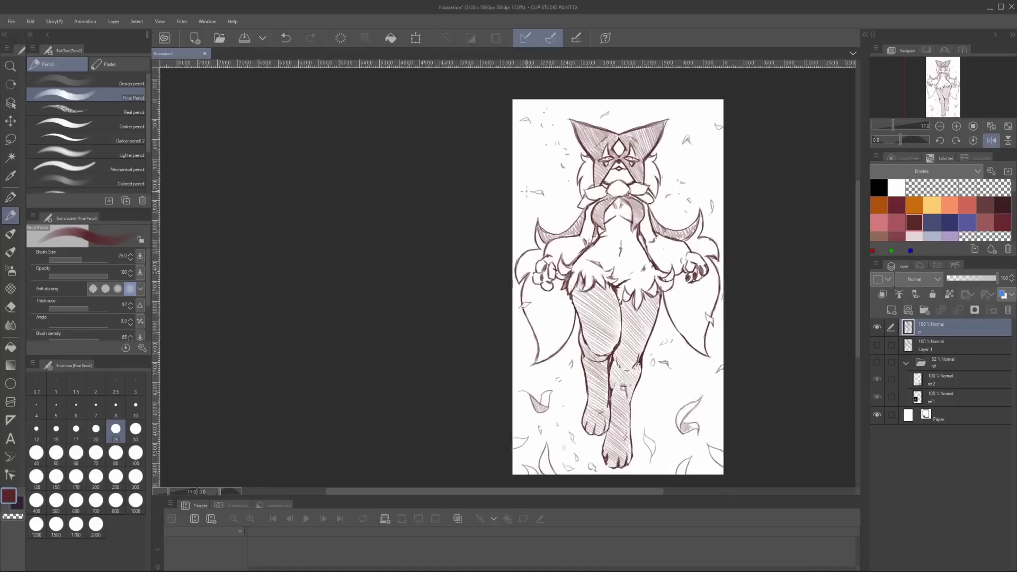
left_click_drag(708, 259, 712, 250)
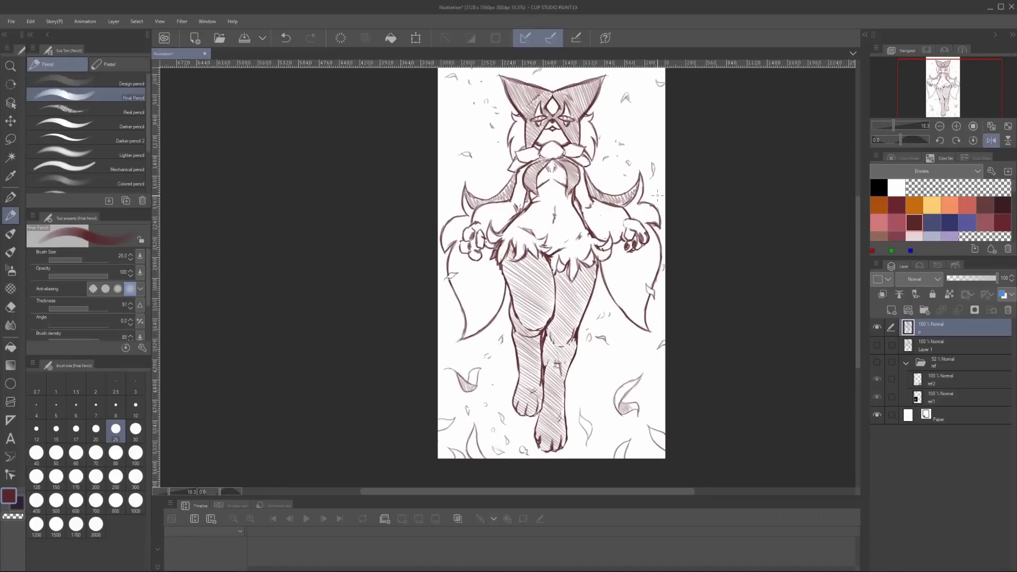
Erase the dark-padded hand and redraw it as a simple curled paw like the opposite one
key("e")
key("p")
key("e")
key("p")
key("e")
key("p")
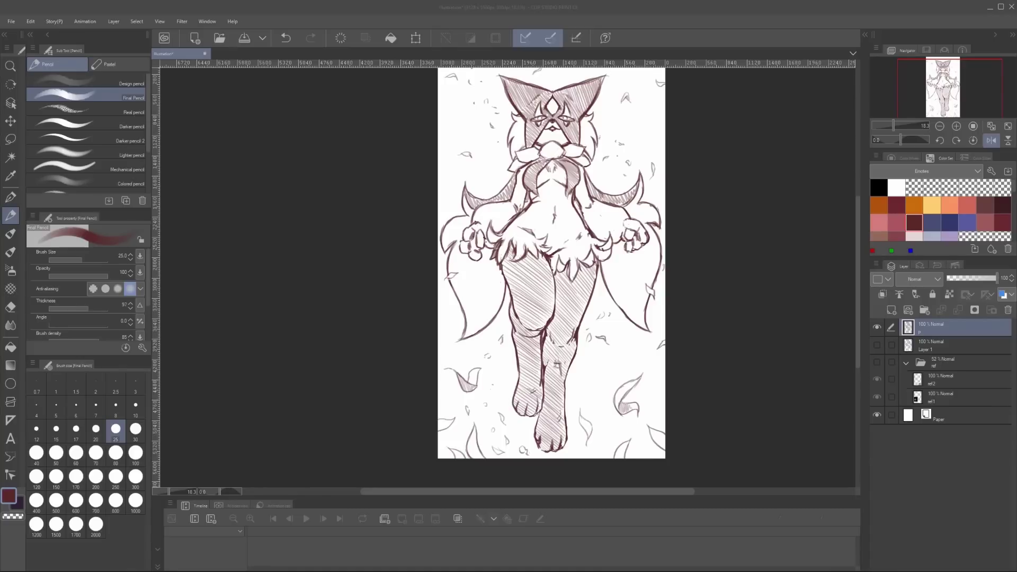
Add short contour marks to the belly and check the whole figure in mirrored view
left_click_drag(537, 322, 563, 321)
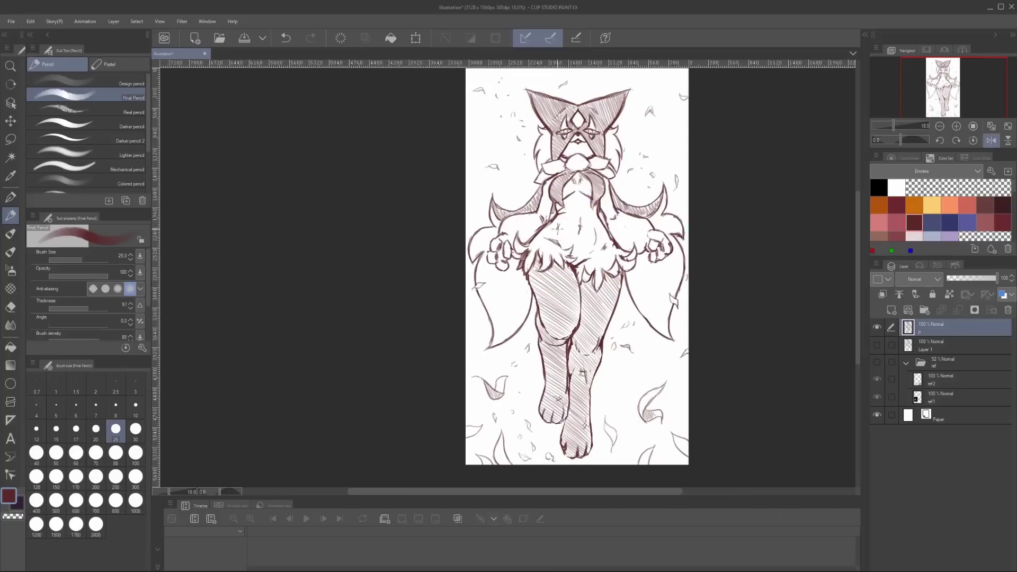
left_click_drag(618, 228, 623, 224)
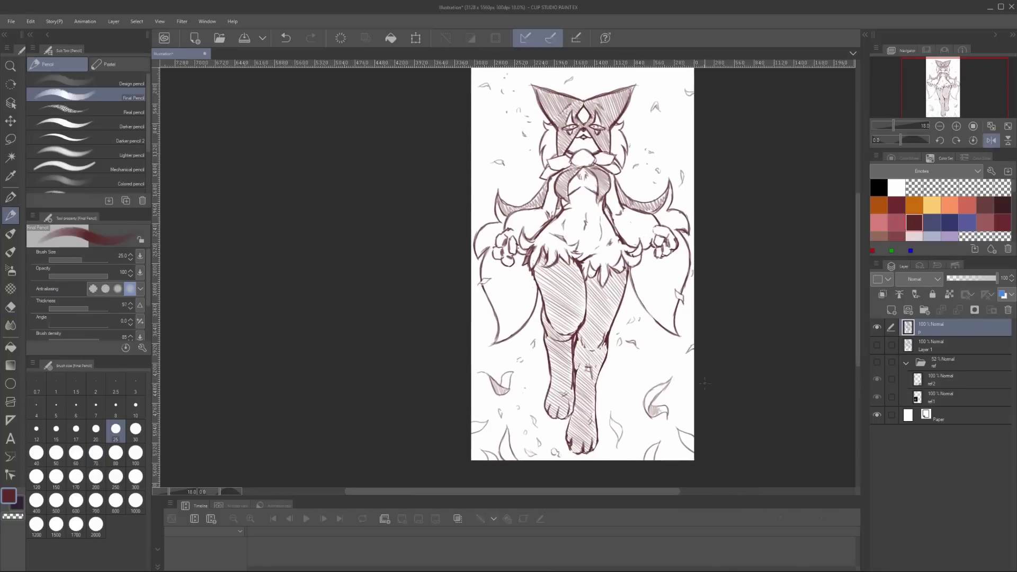
scroll(656, 381, "down", 2)
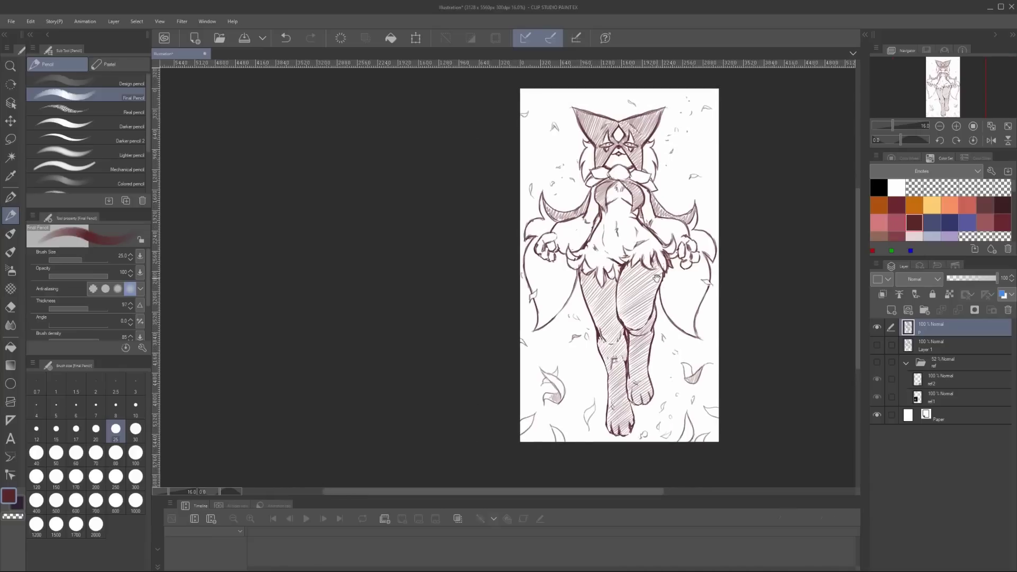
key("h")
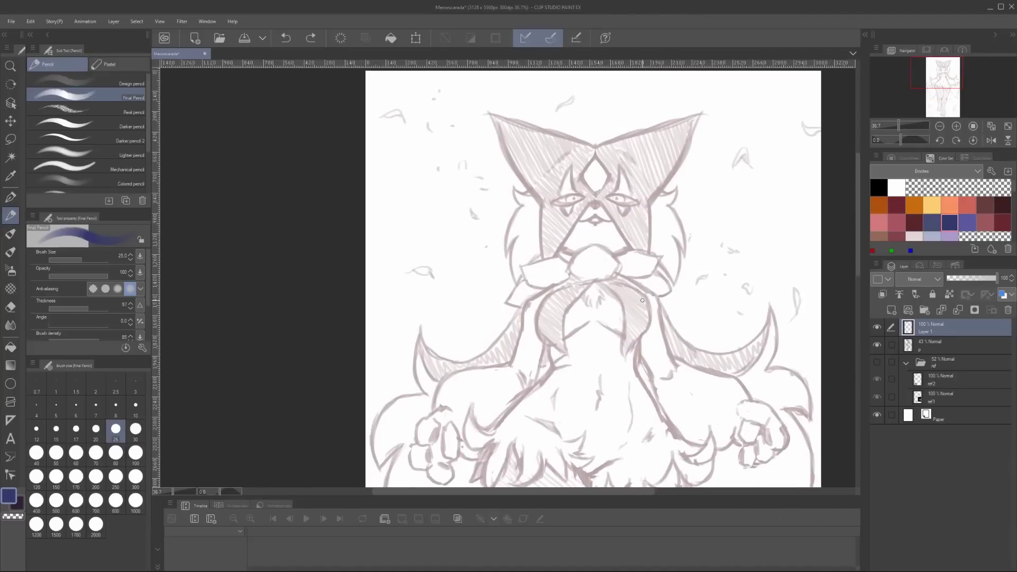
Set the pencil size to 20 and outline the bent leg's thigh in dark blue on Layer 1 above the faded sketch
left_click(56, 430)
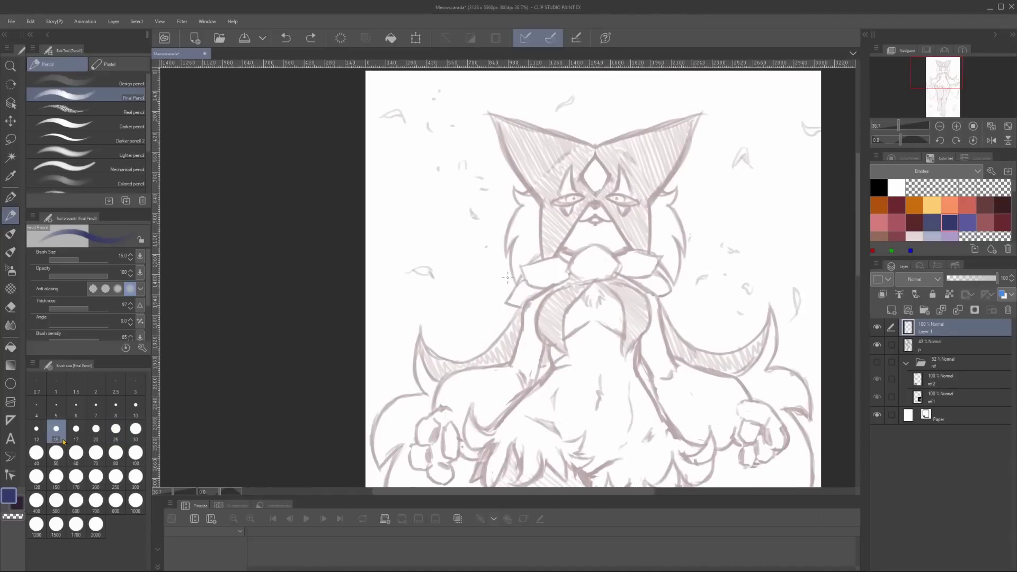
scroll(602, 238, "down", 3)
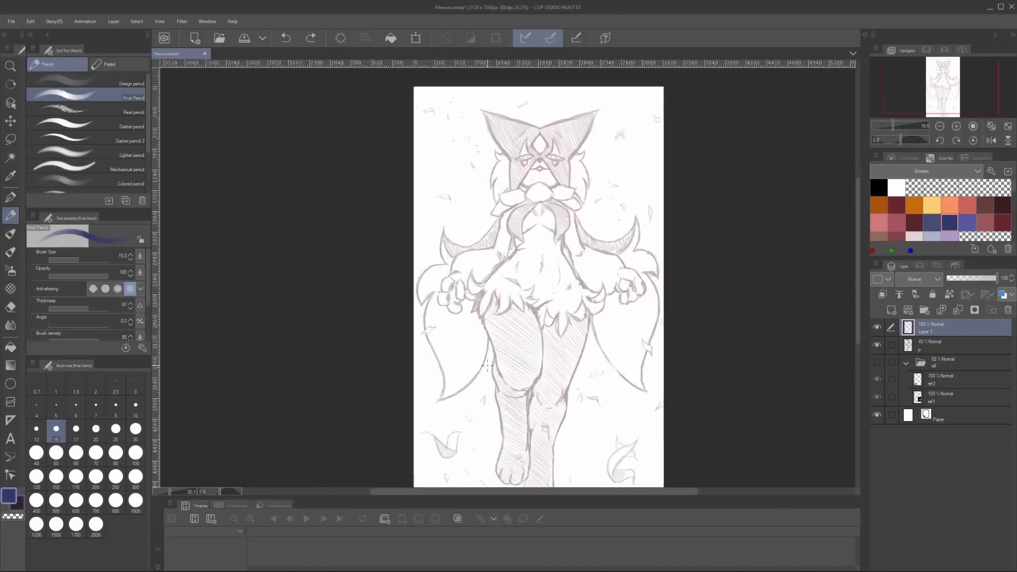
scroll(601, 238, "up", 2)
left_click_drag(623, 263, 602, 215)
key("bracketright")
key("bracketright")
left_click_drag(499, 197, 523, 324)
mouse_move(516, 189)
left_mouse_down()
mouse_move(529, 188)
mouse_move(569, 241)
mouse_move(571, 324)
left_mouse_up()
left_click_drag(517, 297, 545, 337)
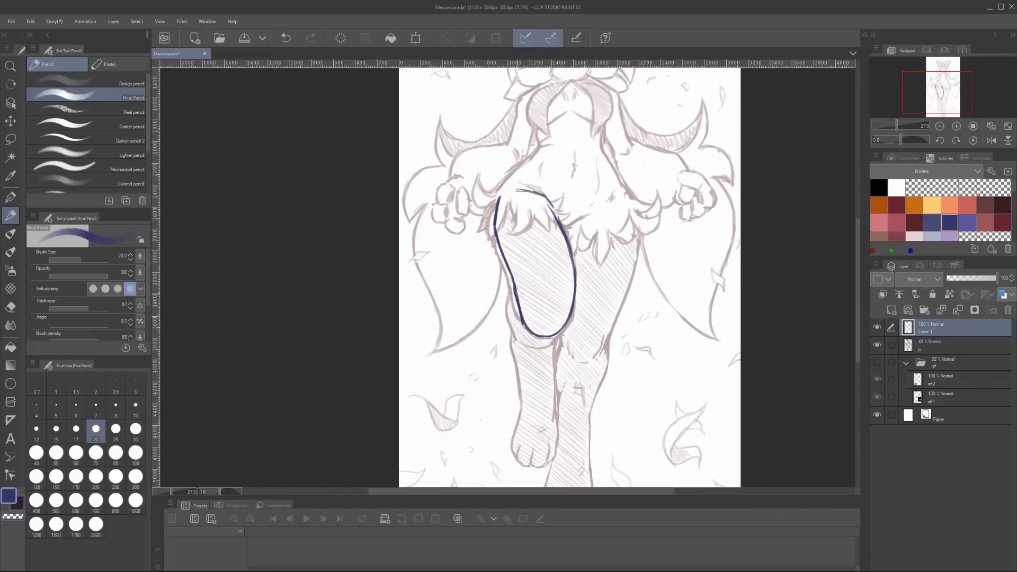
Draw the bent leg's knee, shin and paw in dark blue, redoing one shin stroke
mouse_move(517, 292)
left_mouse_down()
mouse_move(551, 341)
mouse_move(523, 278)
mouse_move(509, 373)
left_mouse_up()
mouse_move(524, 318)
left_mouse_down()
mouse_move(499, 346)
mouse_move(496, 408)
mouse_move(525, 421)
left_mouse_up()
left_click_drag(545, 321, 527, 419)
key("ctrl+z")
left_click_drag(498, 388, 487, 407)
Draw the waist, the crotch line and the straight leg's hip and thigh down to the knee in dark blue
mouse_move(715, 261)
left_mouse_down()
mouse_move(699, 259)
mouse_move(724, 429)
left_mouse_up()
left_click_drag(544, 253, 528, 265)
mouse_move(529, 265)
left_mouse_down()
mouse_move(563, 260)
mouse_move(517, 320)
mouse_move(510, 281)
left_mouse_up()
mouse_move(574, 303)
left_mouse_down()
mouse_move(624, 280)
mouse_move(585, 292)
mouse_move(582, 271)
left_mouse_up()
left_click_drag(609, 170, 649, 281)
mouse_move(649, 280)
left_mouse_down()
mouse_move(667, 247)
mouse_move(630, 368)
left_mouse_up()
left_click_drag(609, 366, 621, 281)
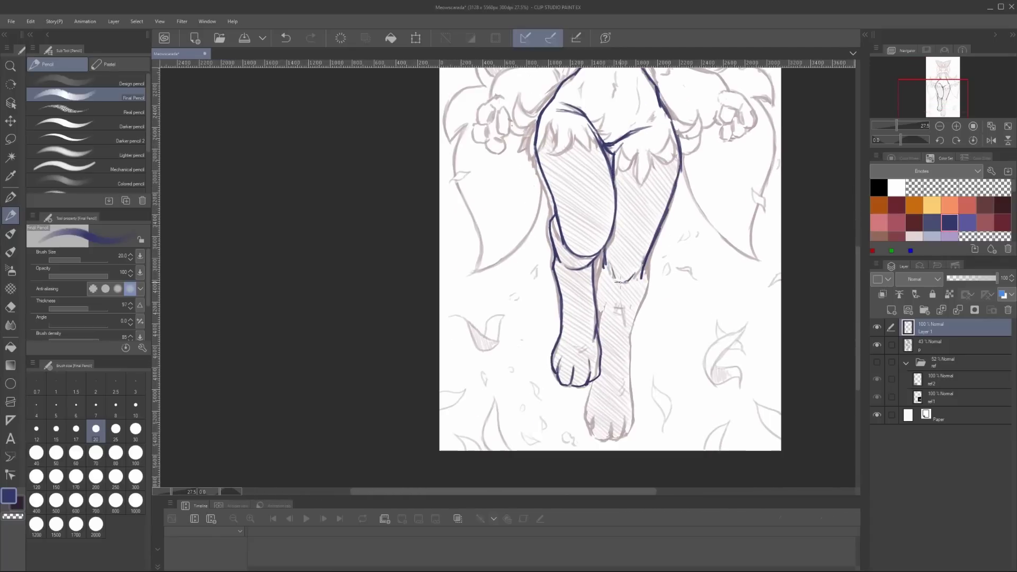
Outline the straight leg's knee, shin and paw with its toes in dark blue
scroll(620, 282, "down", 3)
mouse_move(608, 247)
left_mouse_down()
mouse_move(593, 314)
mouse_move(597, 297)
left_mouse_up()
left_click_drag(633, 265, 621, 320)
left_click_drag(630, 274, 622, 353)
mouse_move(593, 327)
left_mouse_down()
mouse_move(583, 369)
mouse_move(617, 385)
left_mouse_up()
left_click_drag(632, 349, 614, 383)
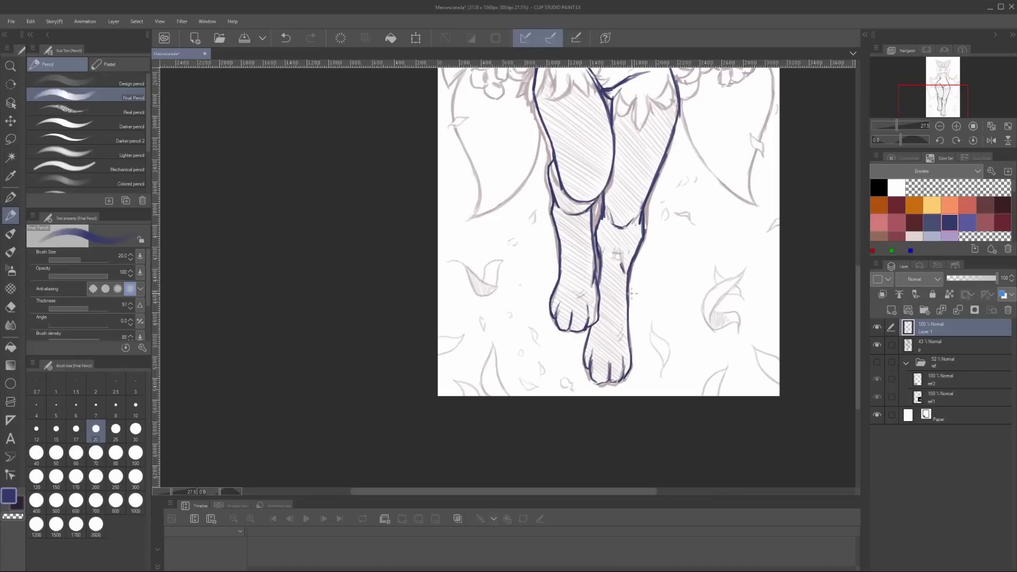
Clean up the stray lines at the waist with the eraser and outline the chest and upper torso in dark blue
scroll(631, 293, "up", 12)
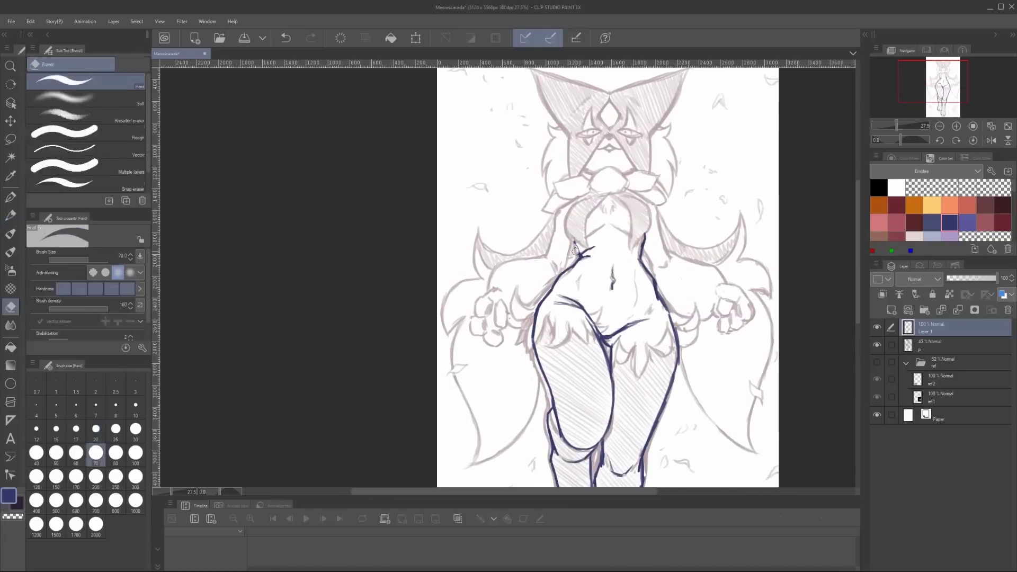
left_click_drag(605, 197, 616, 214)
key("e")
key("p")
mouse_move(585, 226)
left_mouse_down()
mouse_move(577, 256)
mouse_move(601, 259)
mouse_move(578, 231)
left_mouse_up()
left_click_drag(578, 231, 522, 205)
left_click_drag(569, 218, 594, 225)
scroll(594, 322, "down", 2)
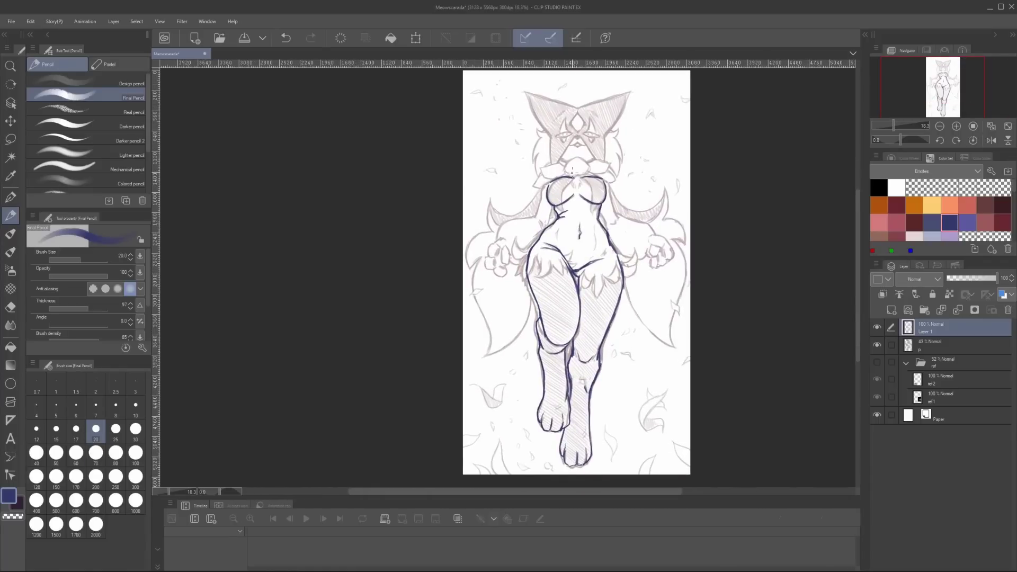
Draw both arms down to the wrists and the fur edge over the bent leg's hip, undoing the unwanted strokes
left_click_drag(572, 168, 599, 241)
key("h")
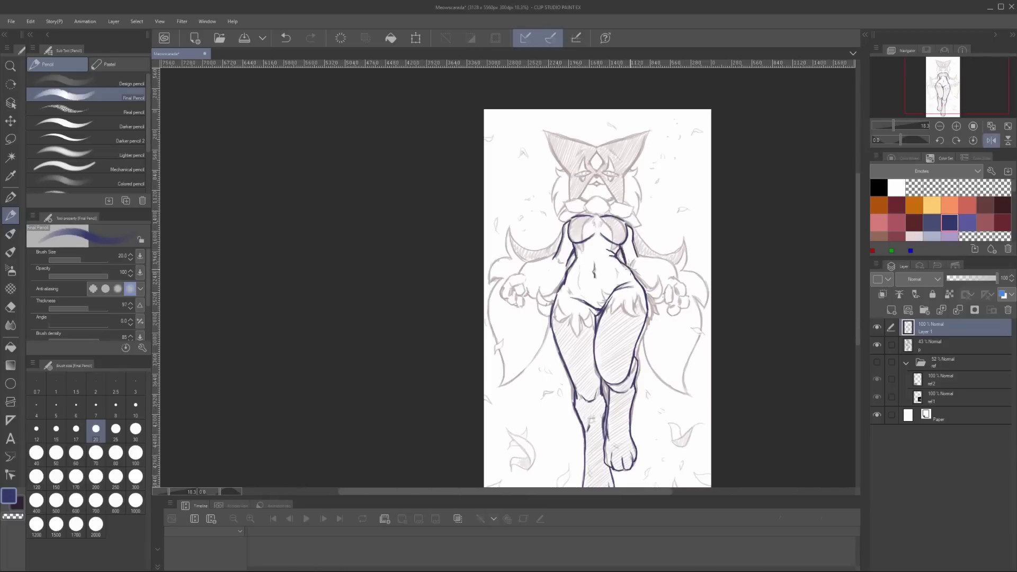
left_click_drag(660, 242, 623, 263)
key("h")
mouse_move(341, 209)
left_mouse_down()
mouse_move(541, 302)
mouse_move(552, 297)
mouse_move(540, 327)
mouse_move(532, 326)
mouse_move(539, 298)
mouse_move(520, 324)
mouse_move(519, 296)
mouse_move(533, 313)
left_mouse_up()
key("ctrl+z")
key("ctrl+z")
key("ctrl+z")
key("ctrl+z")
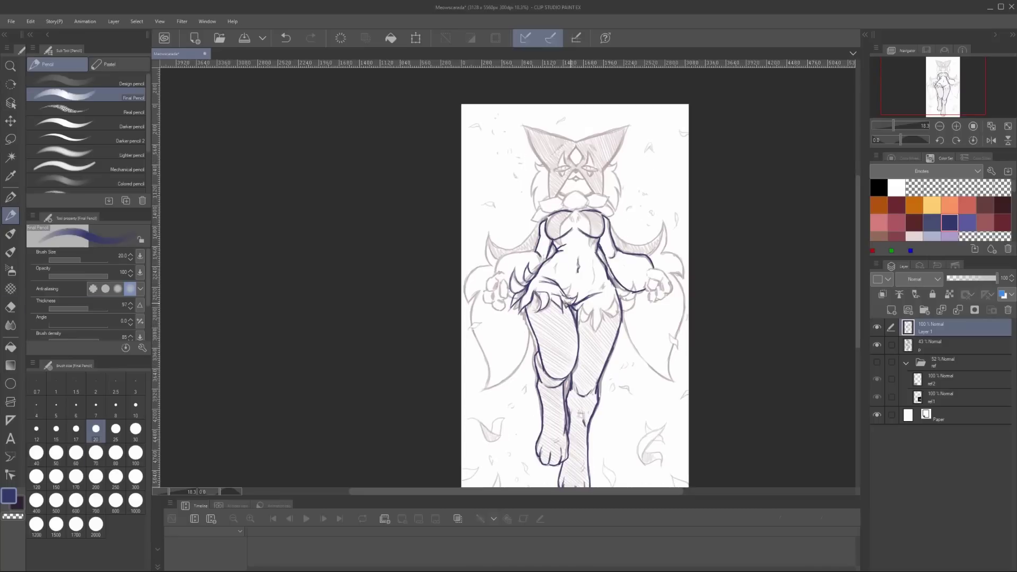
Outline the paw hand beside the bent leg in dark blue and begin the fingers of the opposite hand
key("h")
mouse_move(614, 204)
left_mouse_down()
mouse_move(647, 240)
mouse_move(630, 265)
left_mouse_up()
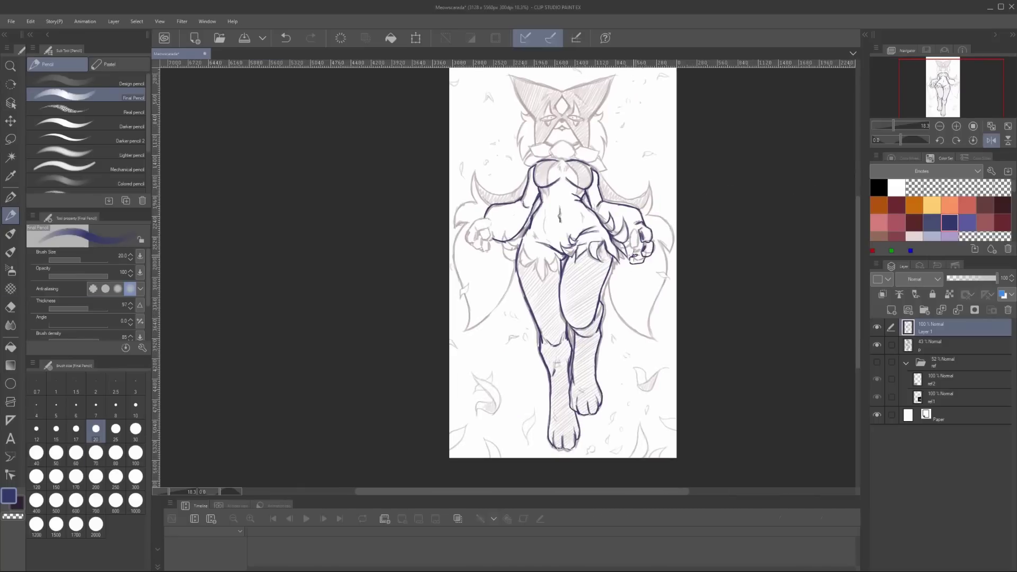
left_click_drag(638, 225, 633, 256)
key("h")
mouse_move(535, 262)
left_mouse_down()
mouse_move(626, 229)
mouse_move(542, 286)
mouse_move(549, 272)
mouse_move(562, 287)
mouse_move(560, 271)
mouse_move(707, 354)
mouse_move(647, 269)
left_mouse_up()
key("g")
key("p")
key("ctrl+z")
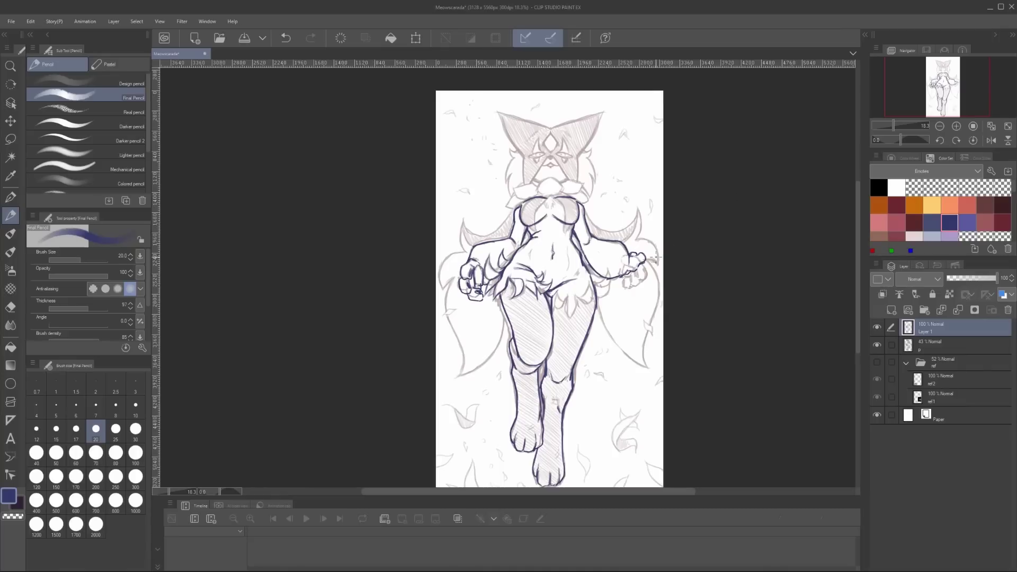
Extend the outstretched hand's fingers, add the belly marks, and draw the fur tufts around the straight leg's upper thigh
left_click_drag(656, 256, 697, 242)
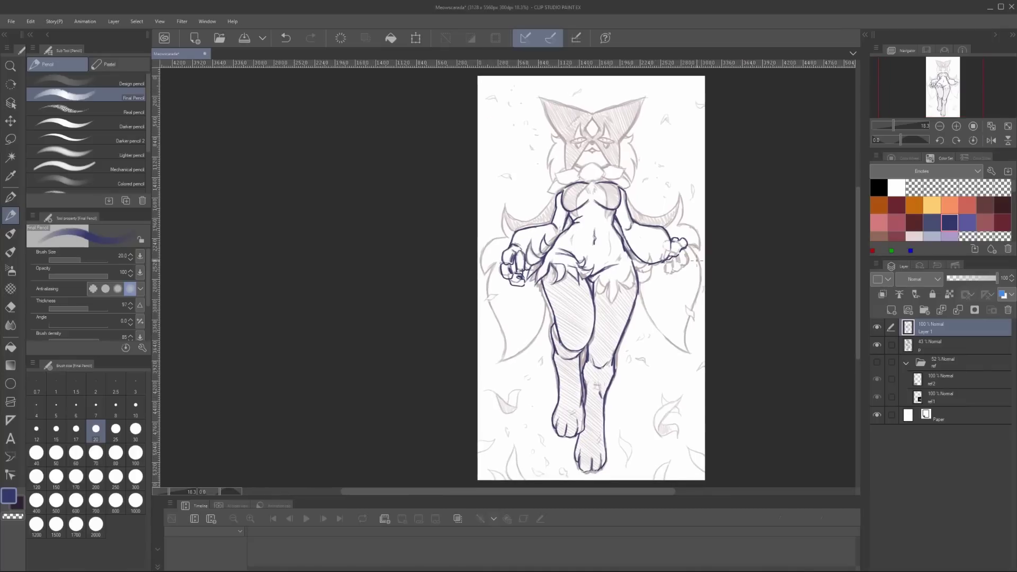
left_click_drag(640, 212, 654, 230)
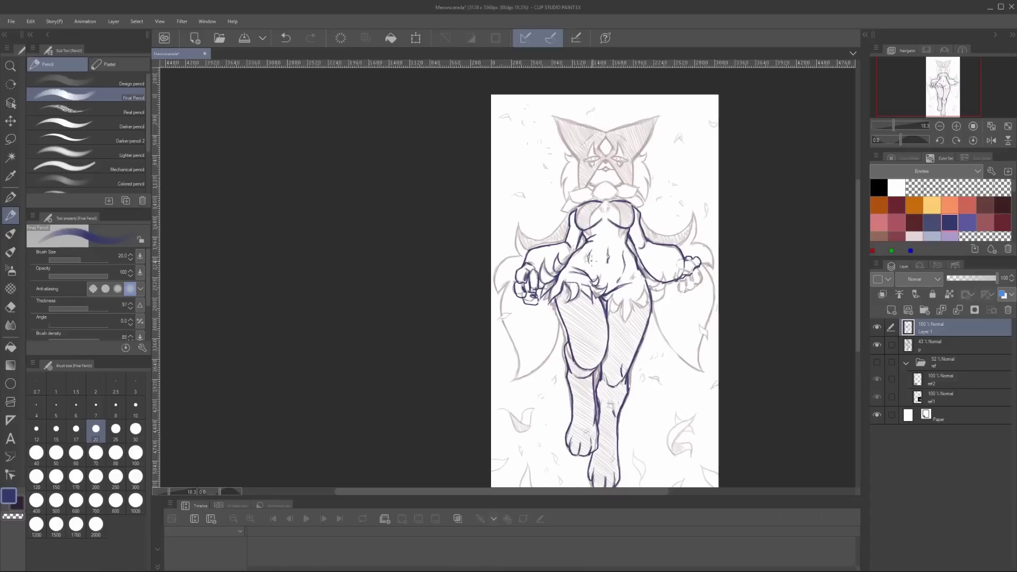
mouse_move(644, 289)
left_mouse_down()
mouse_move(663, 274)
mouse_move(667, 304)
mouse_move(630, 304)
mouse_move(650, 318)
mouse_move(623, 314)
left_mouse_up()
key("h")
key("h")
mouse_move(635, 289)
left_mouse_down()
mouse_move(618, 301)
mouse_move(634, 314)
left_mouse_up()
key("ctrl+z")
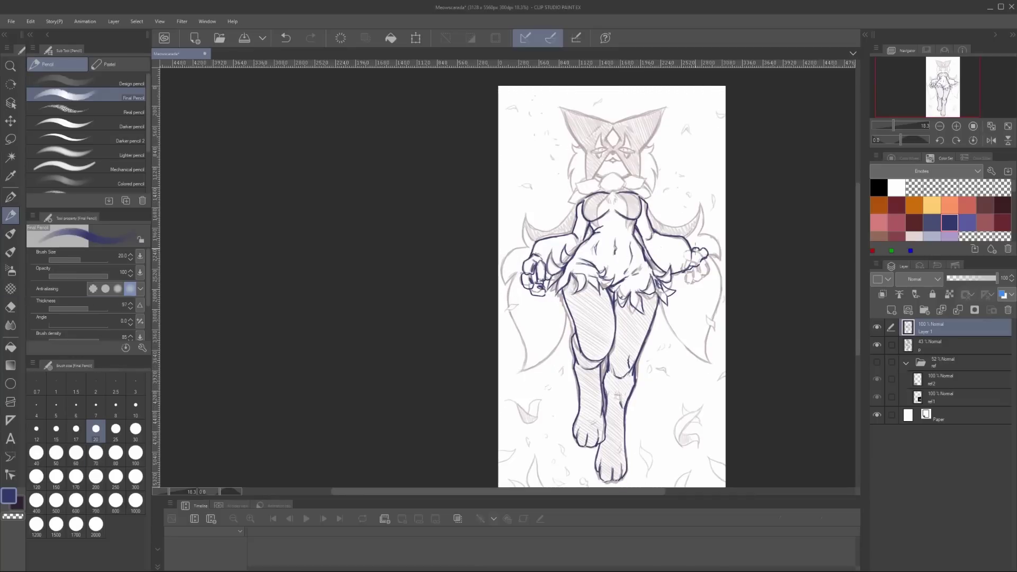
Lasso the hand beside the bent leg, adjust it with Scale/Rotate, and add fur tufts along its sleeve
left_click_drag(737, 267, 737, 249)
key("h")
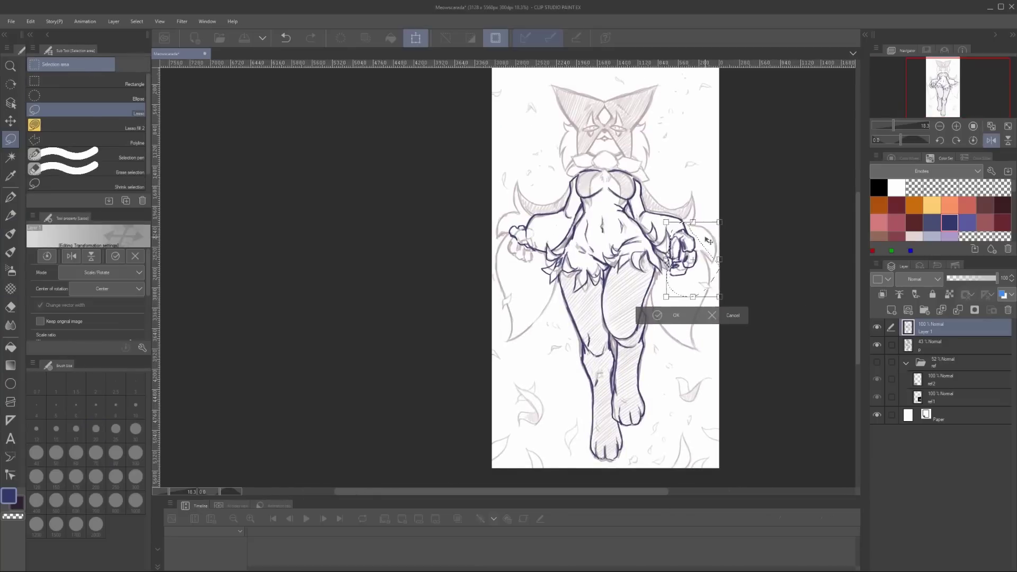
left_click_drag(687, 218, 699, 233)
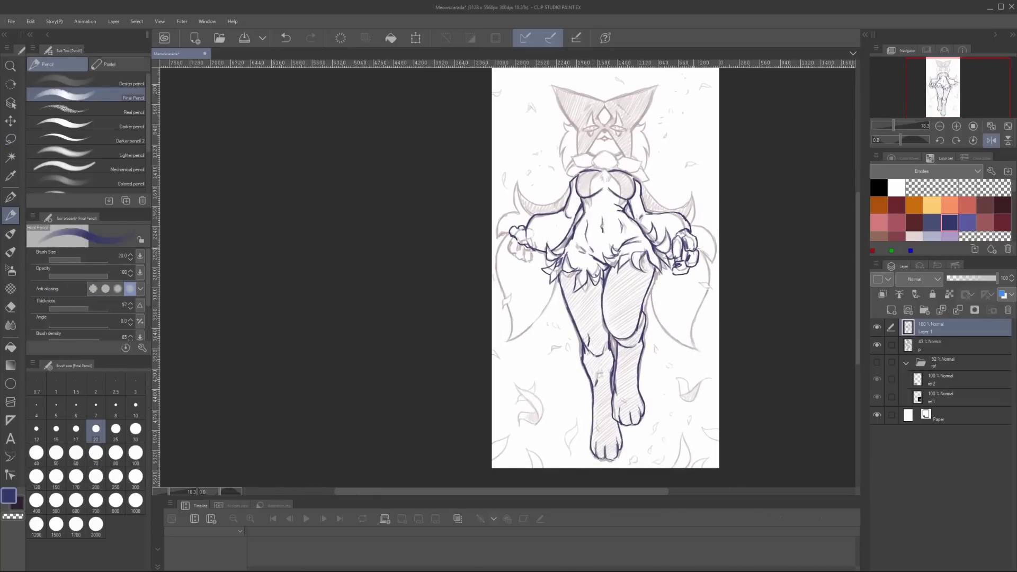
key("h")
mouse_move(505, 263)
left_mouse_down()
mouse_move(509, 291)
mouse_move(532, 301)
left_mouse_up()
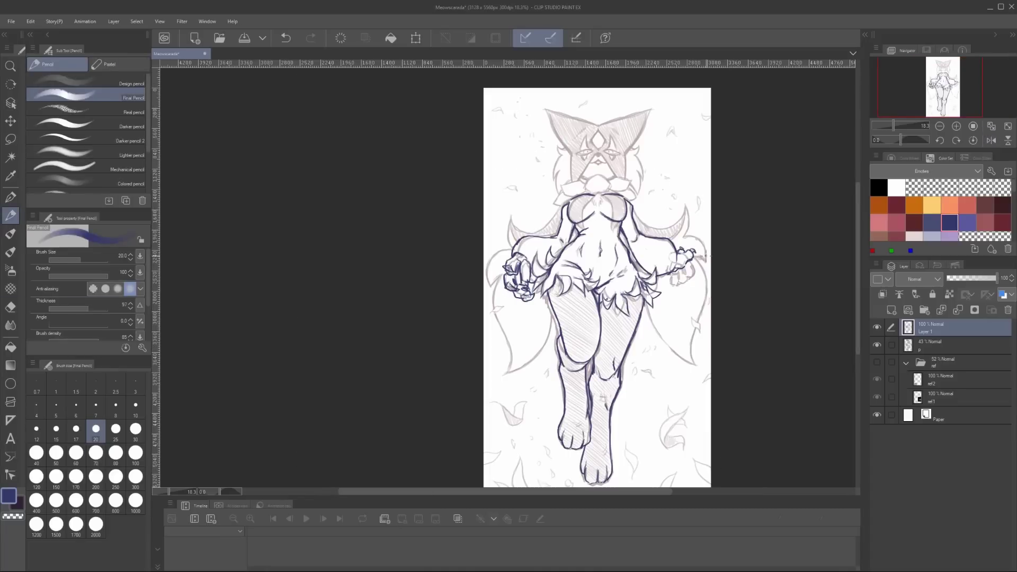
Draw the hanging collar petal and the first neck lines, compare with Layer 1 hidden, and undo the unwanted stroke
key("h")
mouse_move(378, 208)
left_mouse_down()
mouse_move(517, 219)
mouse_move(551, 199)
left_mouse_up()
key("h")
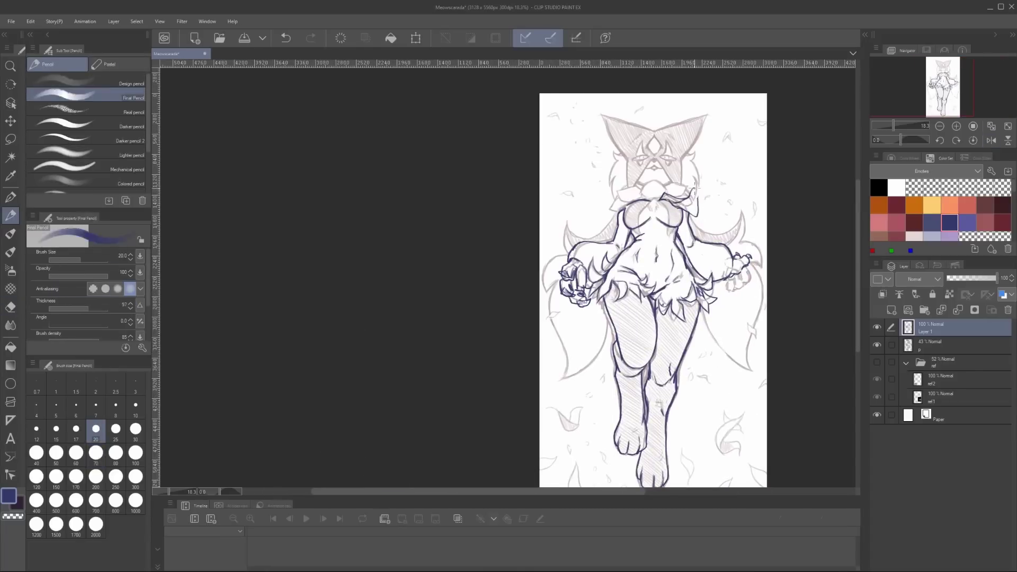
key("h")
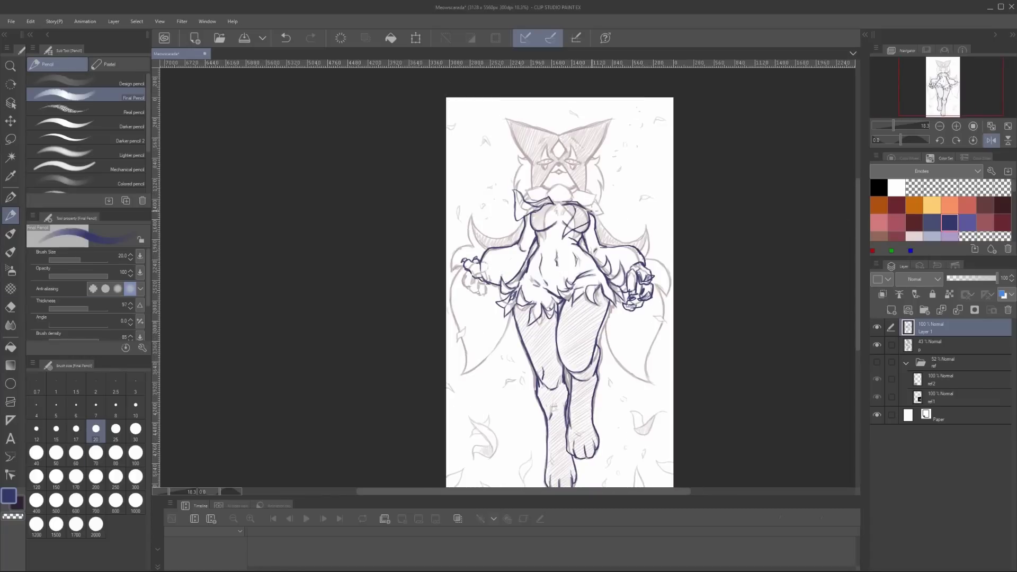
key("h")
left_click(876, 326)
left_click(876, 326)
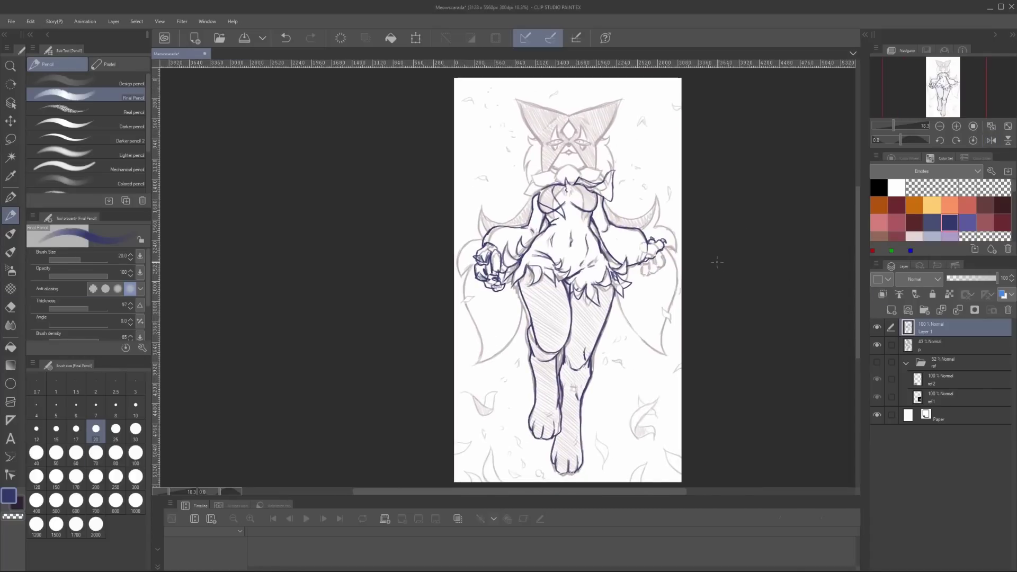
key("h")
key("ctrl+z")
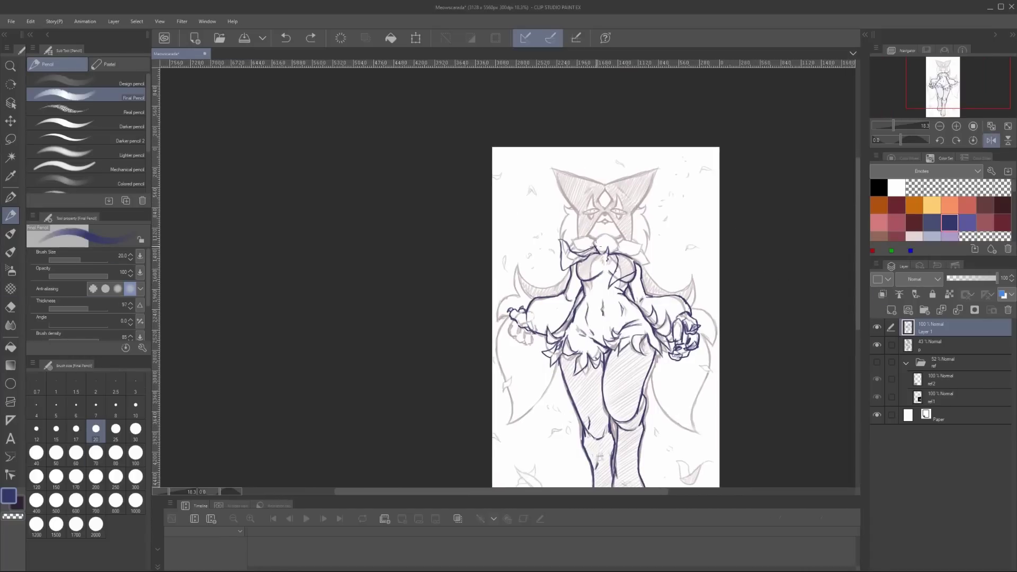
Draw the petal collar around the neck in dark blue, redoing one stroke and cleaning its overlaps with the eraser
left_click_drag(594, 237, 622, 252)
key("ctrl+z")
mouse_move(609, 244)
left_mouse_down()
mouse_move(596, 225)
mouse_move(632, 239)
left_mouse_up()
left_click_drag(579, 223, 560, 216)
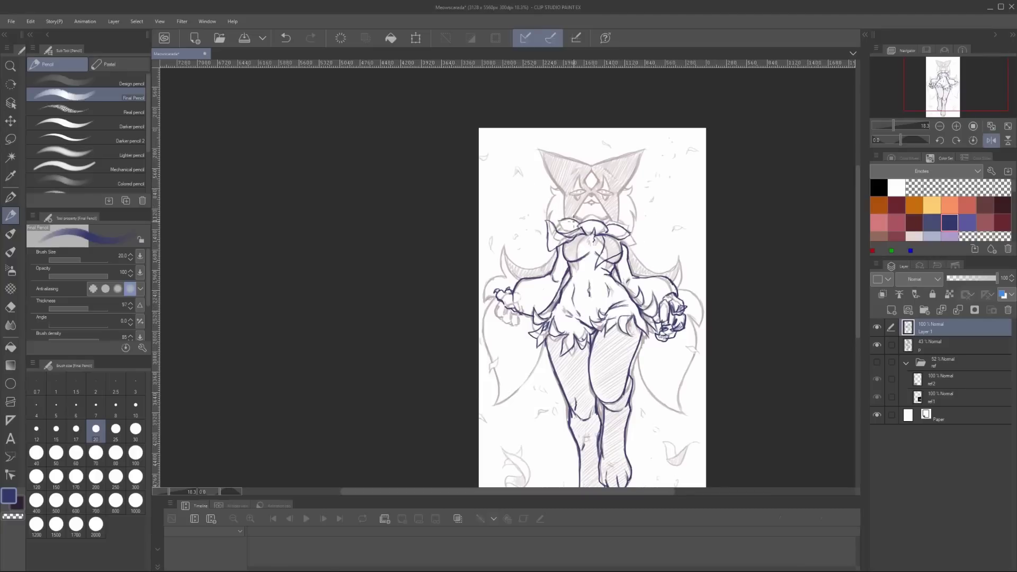
key("h")
key("e")
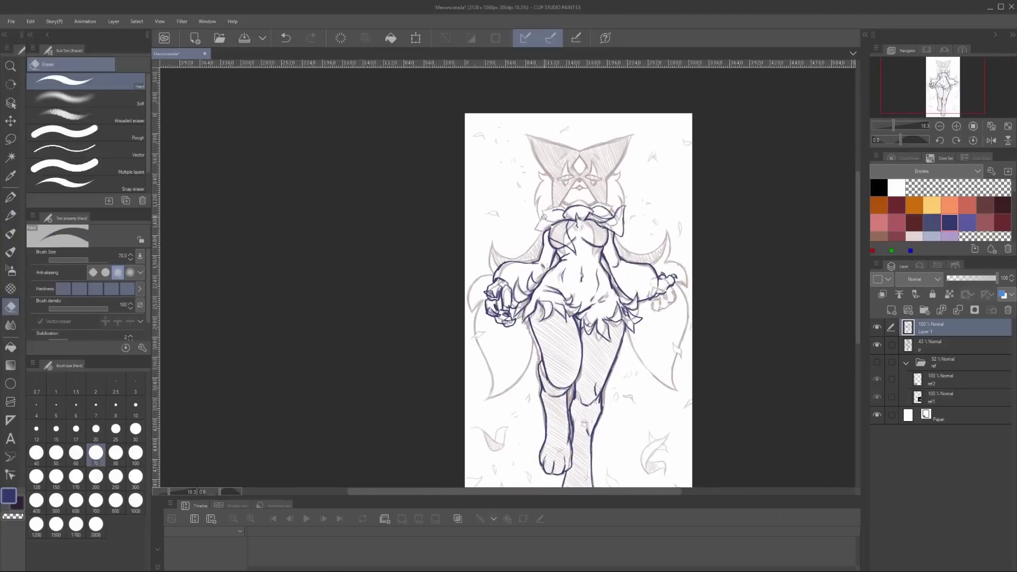
key("p")
key("h")
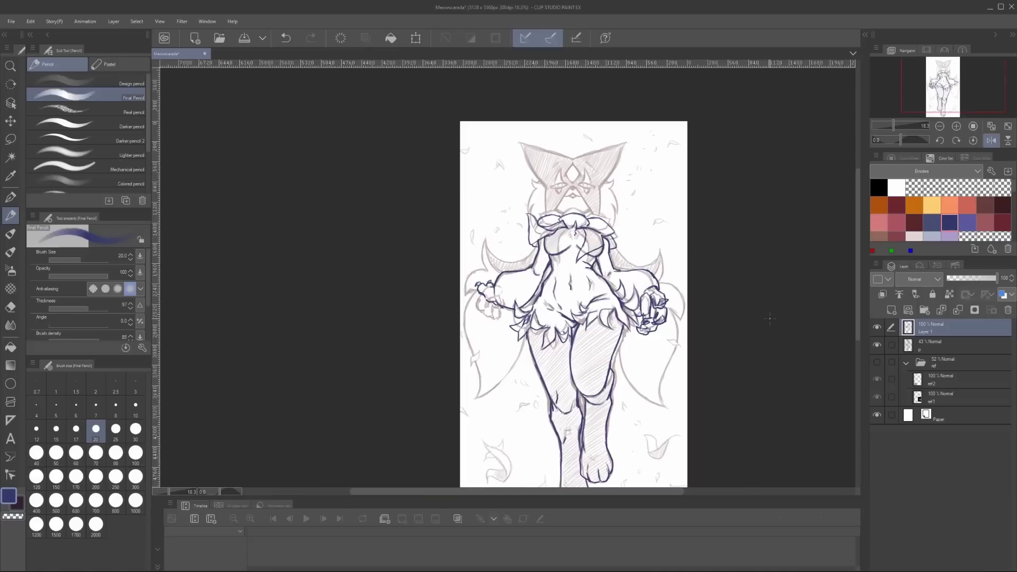
Outline the pointed upper edge and the long lower flap of the cape beside the bent leg in dark blue
left_click_drag(770, 318, 773, 296)
mouse_move(617, 246)
left_mouse_down()
mouse_move(668, 232)
mouse_move(685, 300)
mouse_move(664, 386)
mouse_move(687, 246)
mouse_move(556, 252)
left_mouse_up()
left_click_drag(555, 397, 593, 385)
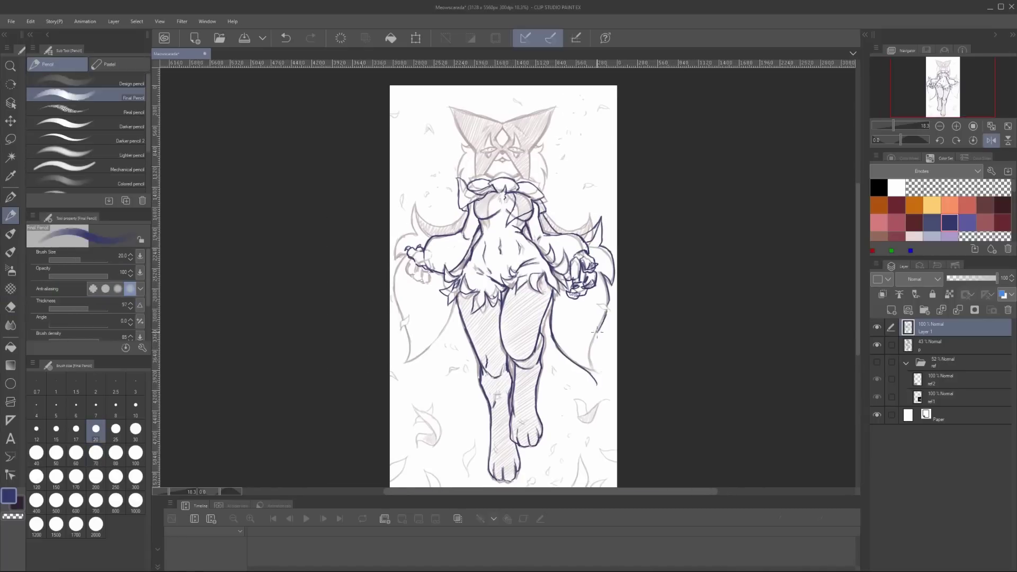
key("h")
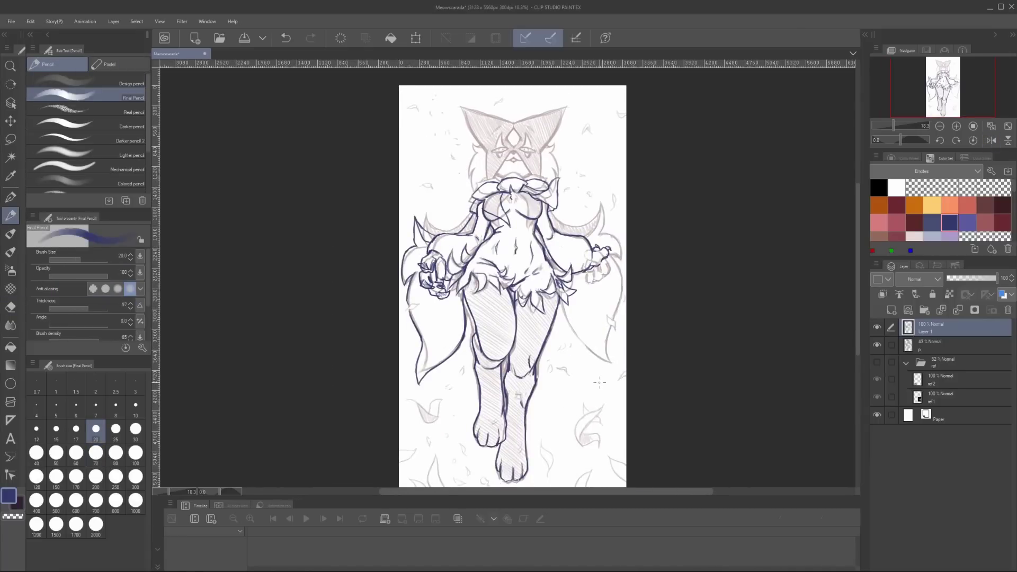
left_click_drag(662, 272, 749, 276)
Outline the cape on the straight leg's side and reshape both lower cape edges shorter, erasing the extra lines
mouse_move(638, 212)
left_mouse_down()
mouse_move(704, 242)
mouse_move(711, 320)
left_mouse_up()
key("h")
mouse_move(702, 279)
left_mouse_down()
mouse_move(679, 264)
mouse_move(626, 331)
left_mouse_up()
key("e")
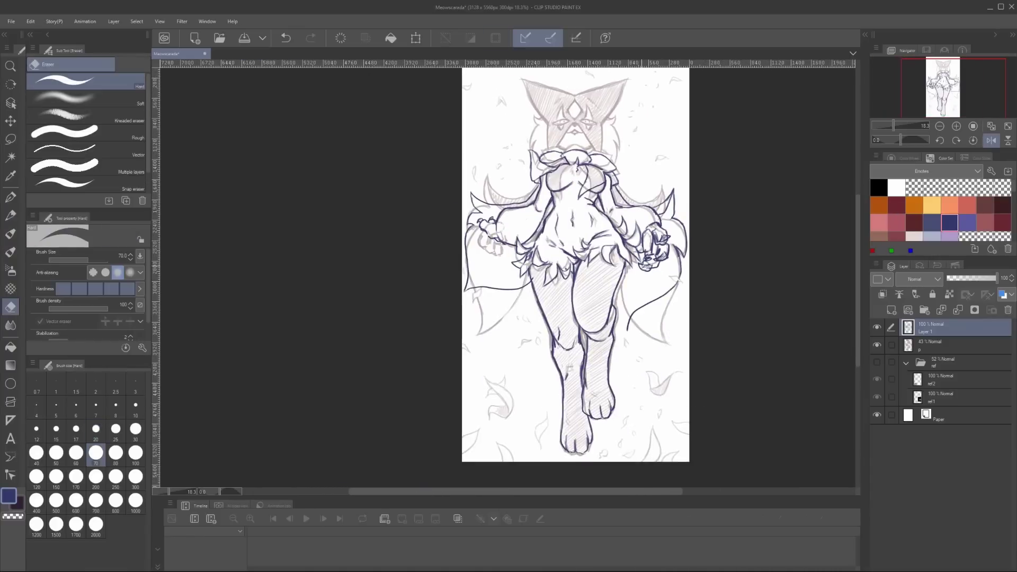
key("h")
key("h")
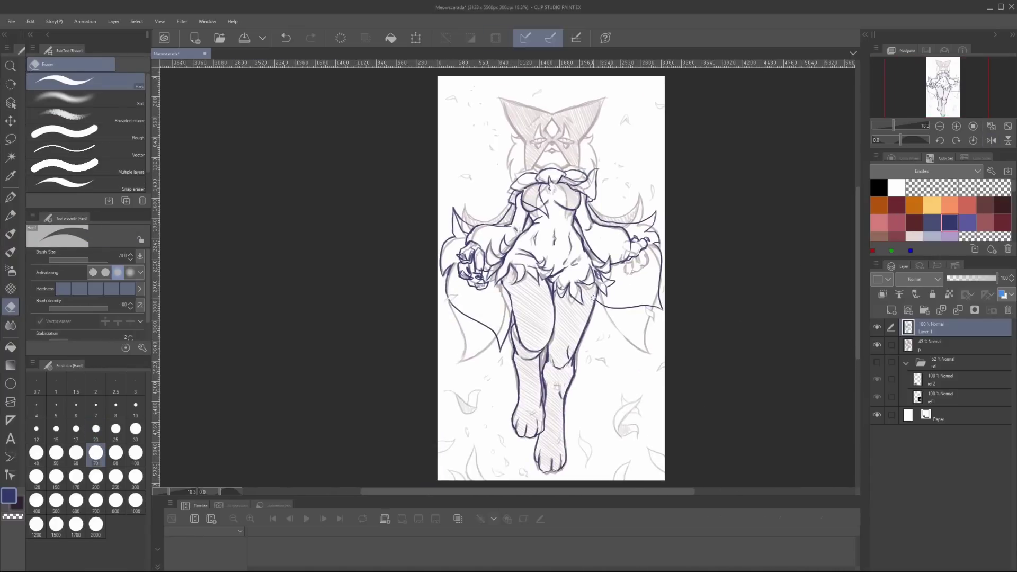
Refine the cape's edge and draw its small pointed flap beside the straight leg's thigh
key("p")
key("h")
left_click_drag(701, 294, 622, 288)
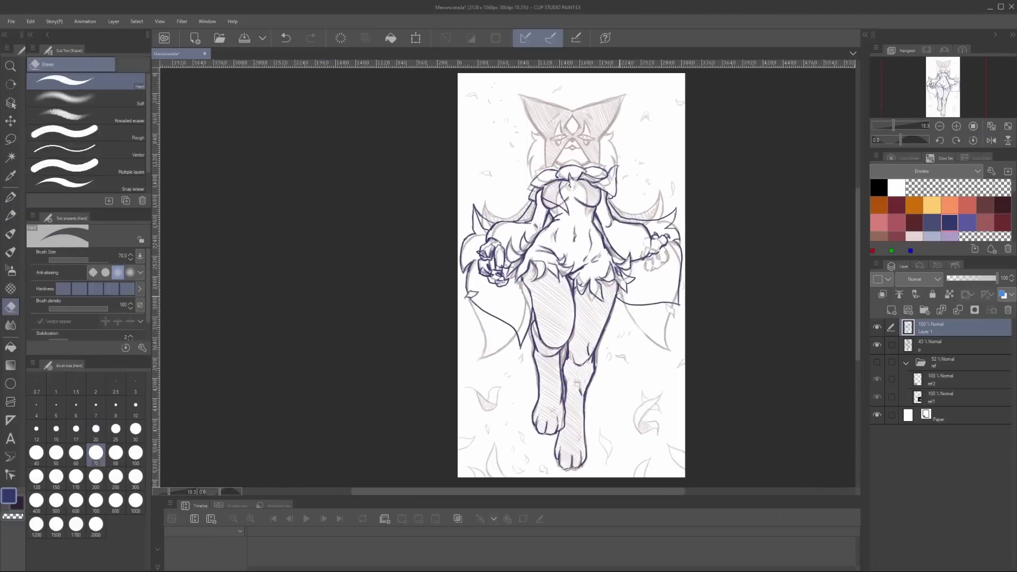
left_click_drag(620, 323, 630, 319)
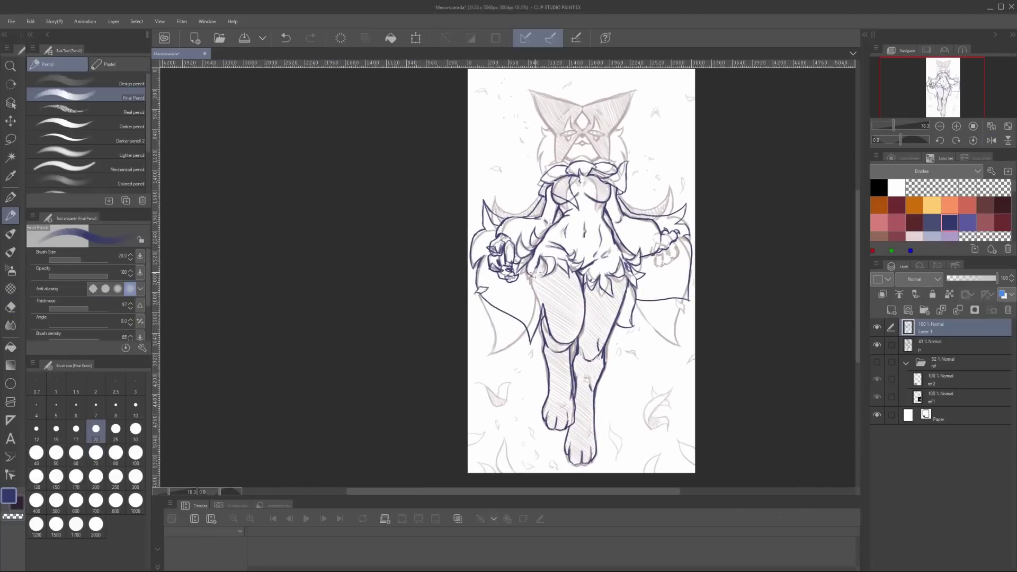
Lasso the head on the faded sketch layer, move it slightly down toward the collar, and deselect it
key("h")
left_click_drag(540, 317, 741, 337)
key("m")
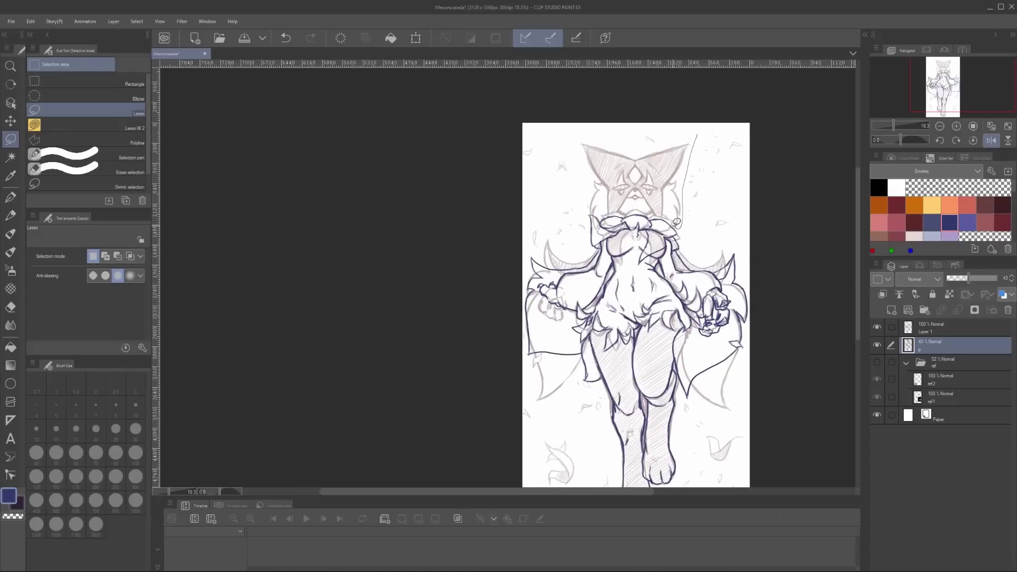
left_click_drag(683, 237, 670, 238)
key("v")
key("h")
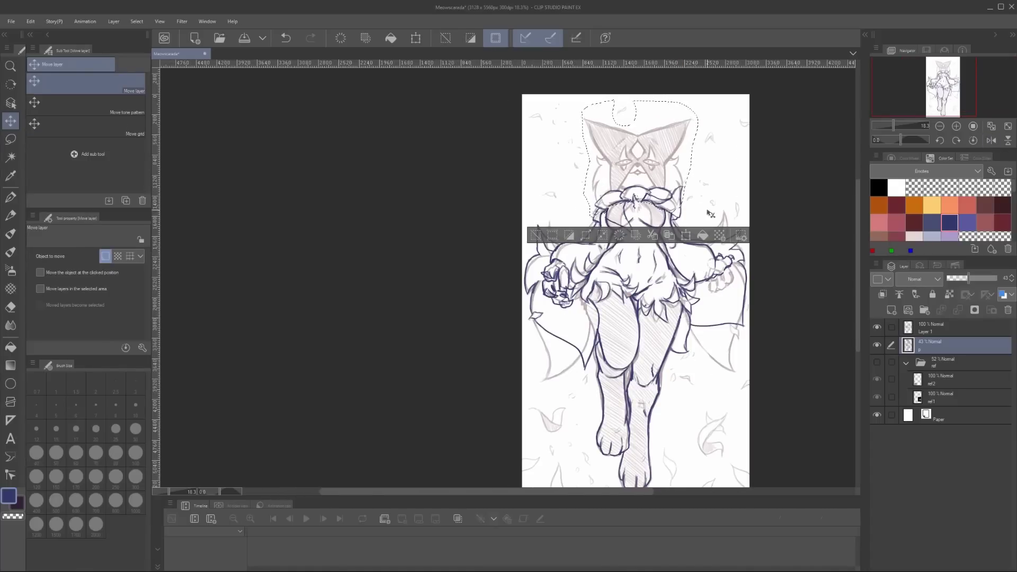
key("ctrl+d")
key("h")
Erase the old sketch lines of the torso and outstretched hand from the faded layer, then reselect Layer 1
key("e")
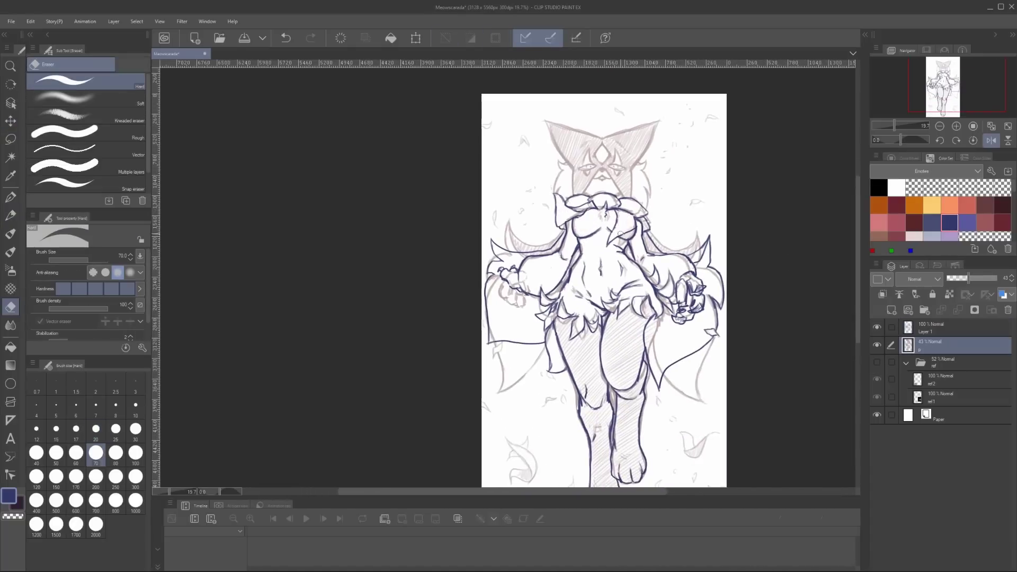
key("m")
mouse_move(530, 296)
left_mouse_down()
mouse_move(491, 219)
mouse_move(532, 265)
left_mouse_up()
key("e")
left_click(937, 327)
left_click_drag(830, 325, 765, 301)
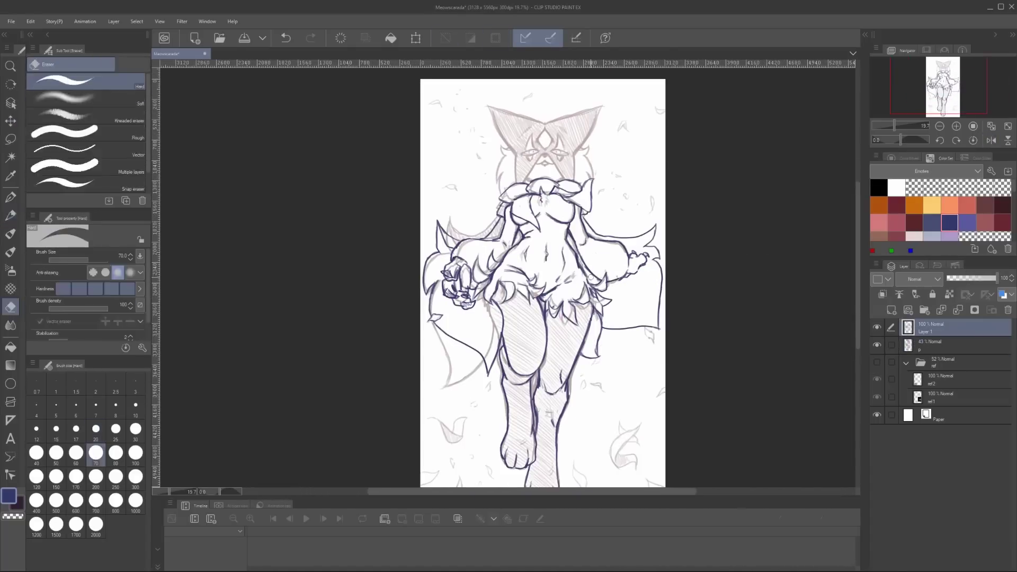
Clear the remaining old arm and cape sketch lines, recolour the line work dark red, and raise the sketch layer's opacity to 100%
key("h")
key("m")
mouse_move(506, 190)
left_mouse_down()
mouse_move(495, 249)
mouse_move(472, 270)
mouse_move(494, 302)
left_mouse_up()
key("ctrl+d")
key("e")
left_click_drag(586, 243, 608, 293)
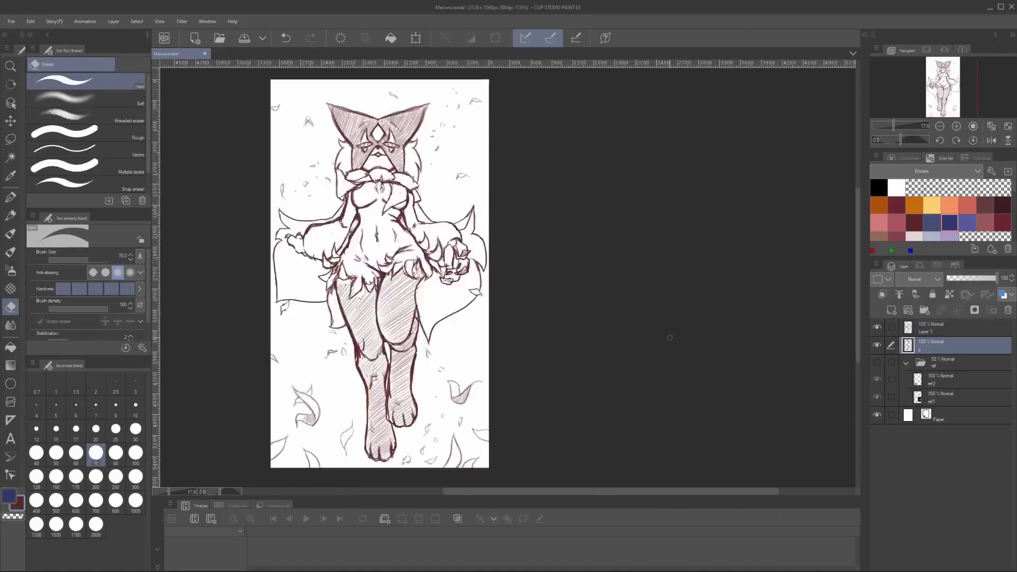
Merge Layer 1 into the sketch layer and hatch the chest, the hanging collar petal and the cape's points in dark red
key("h")
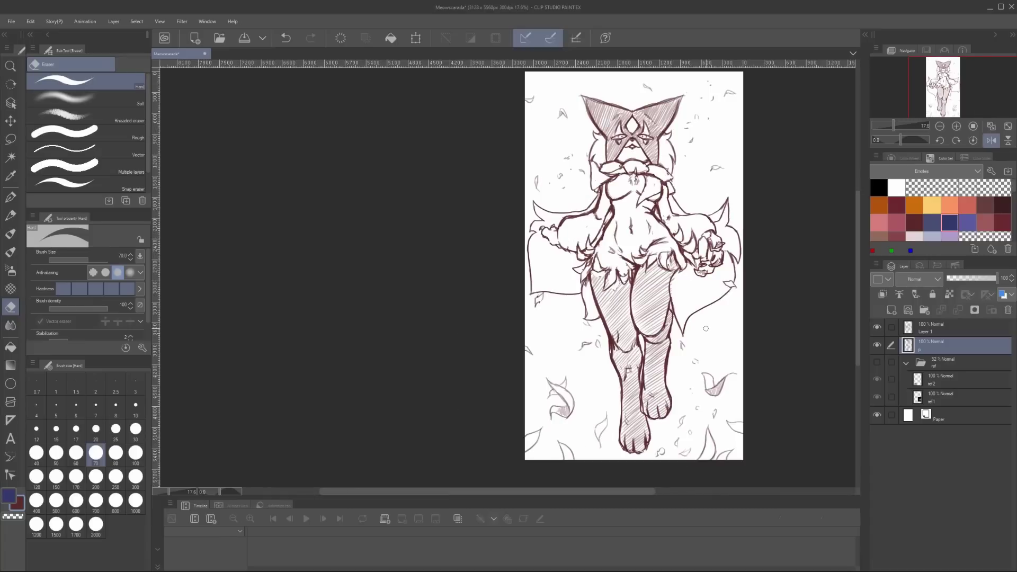
left_click(948, 328)
key("h")
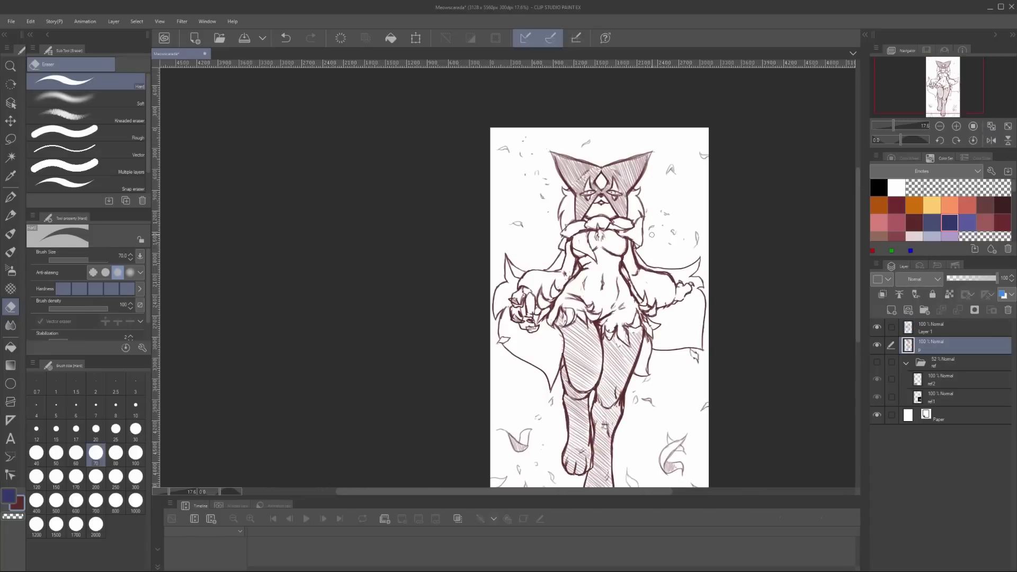
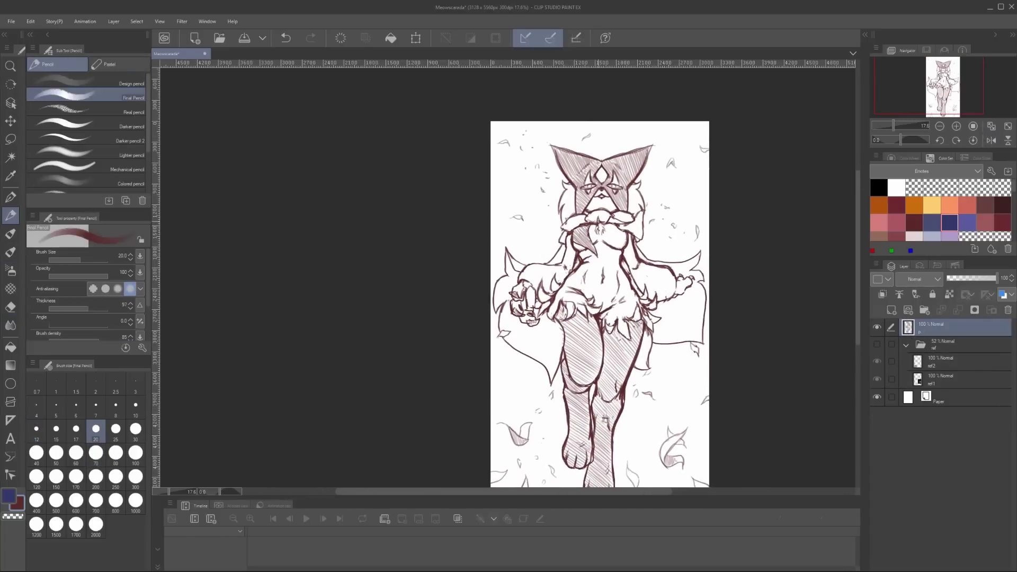
left_click_drag(691, 268, 680, 276)
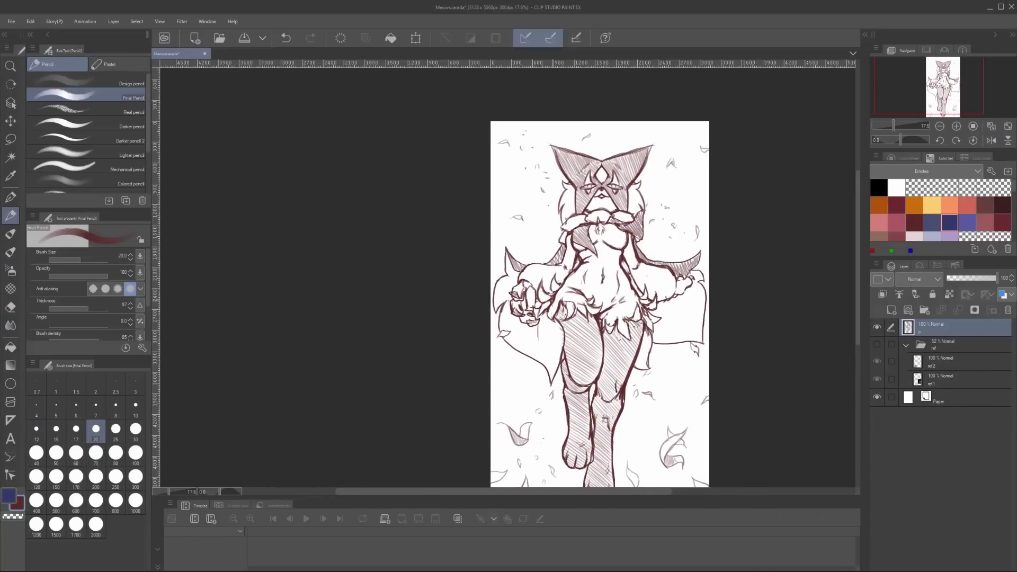
key("h")
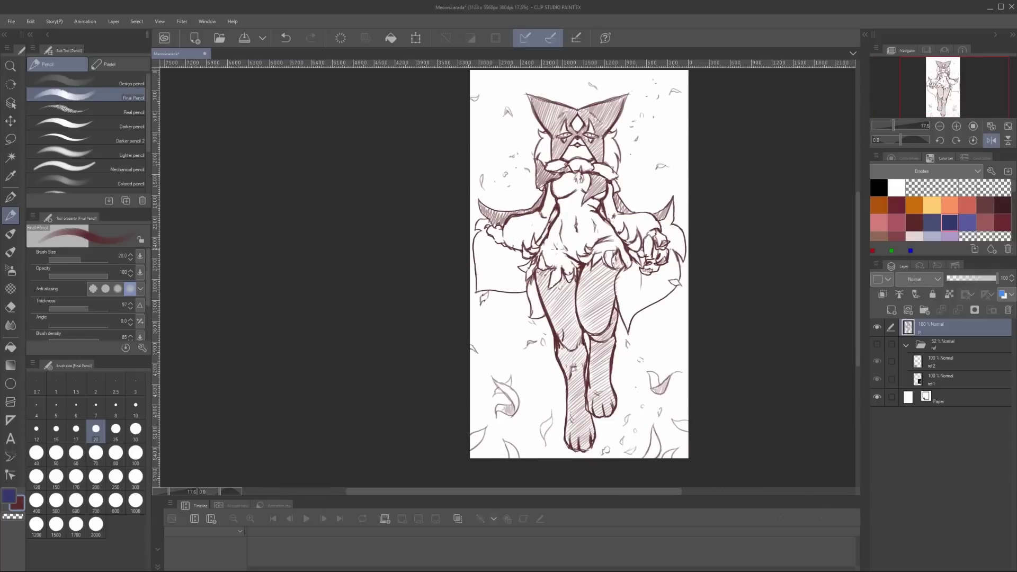
Erase the cape's straight lower edge below the outstretched arm and redraw it as flowing, pointed tails
key("h")
key("h")
key("h")
key("h")
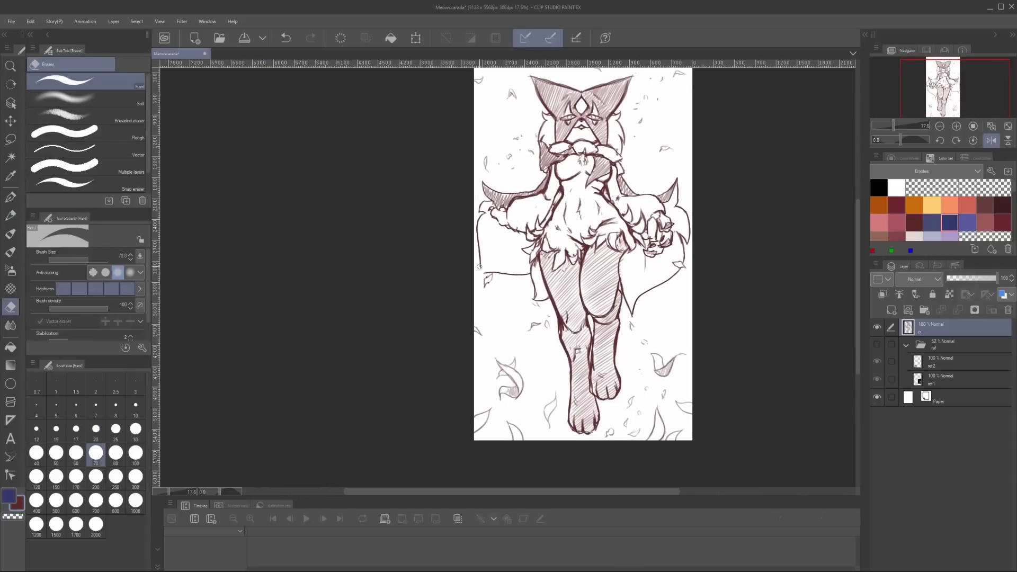
left_click_drag(486, 293, 518, 306)
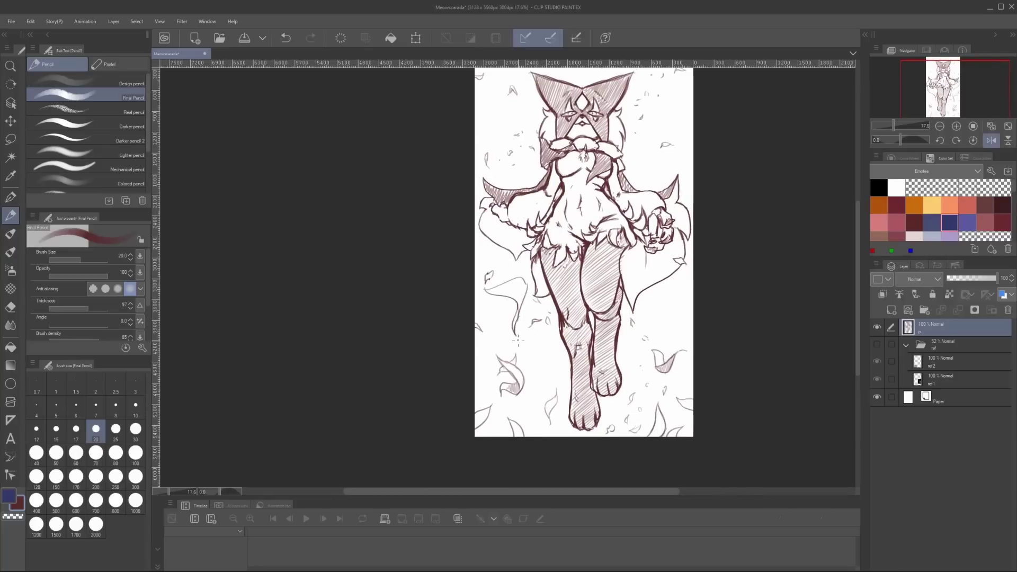
key("h")
scroll(662, 381, "down", 1)
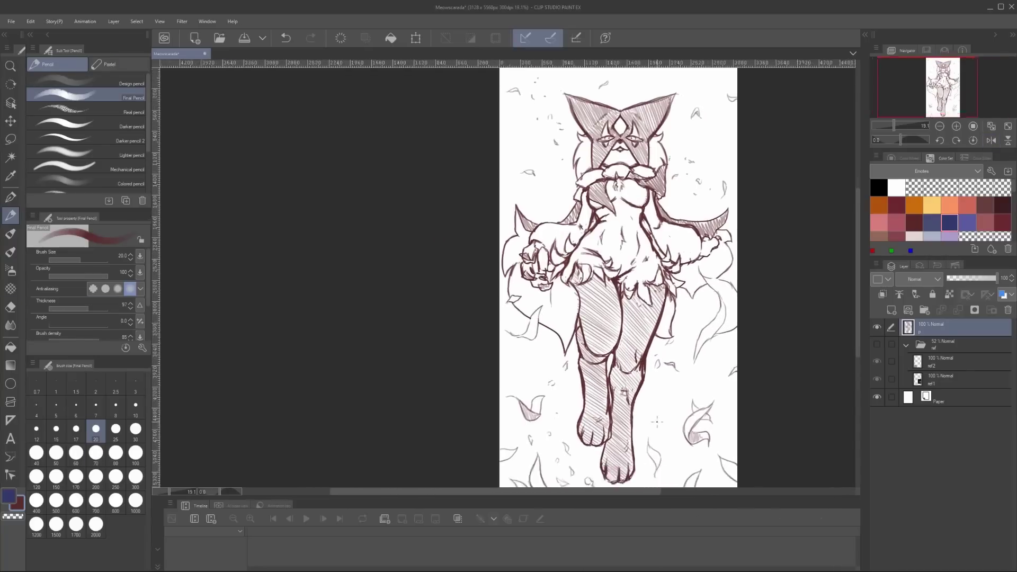
Lasso the head and tilt it slightly, and clean up stray lines on the sketch layer
key("h")
key("m")
scroll(683, 360, "down", 2)
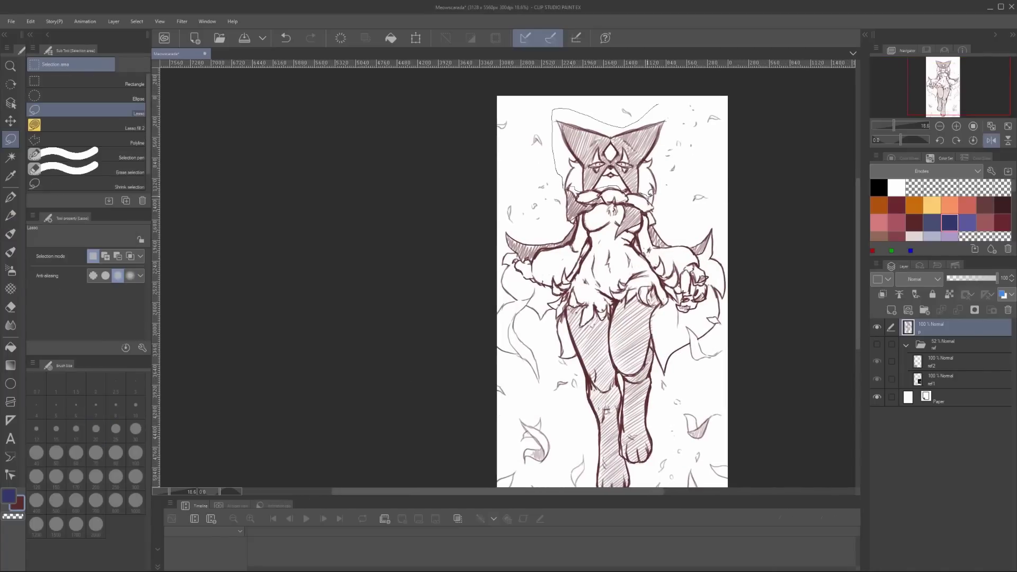
scroll(684, 360, "down", 3)
key("p")
key("h")
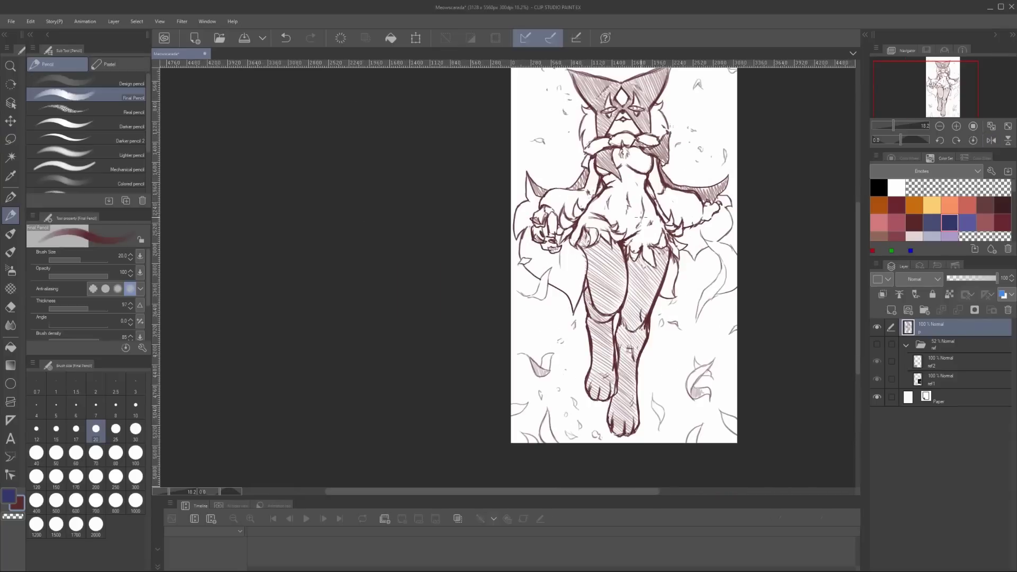
scroll(640, 233, "up", 1)
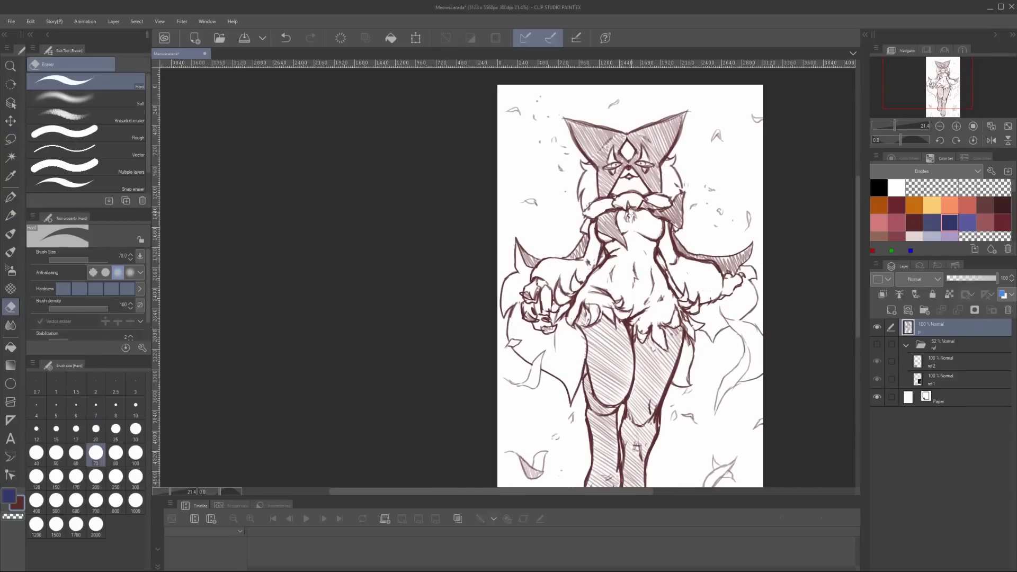
mouse_move(756, 222)
left_mouse_down()
mouse_move(581, 200)
mouse_move(643, 195)
left_mouse_up()
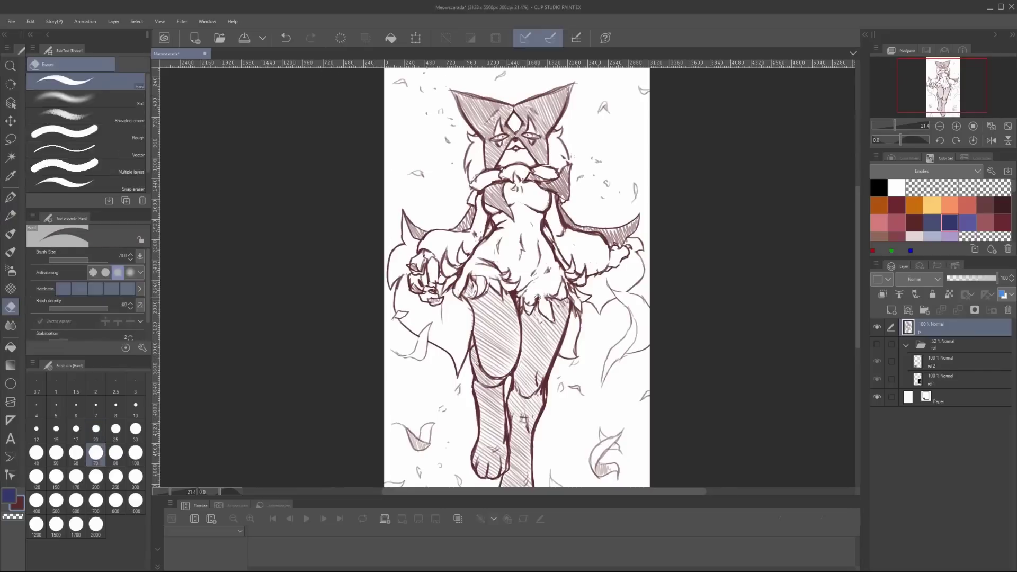
key("e")
scroll(538, 271, "down", 2)
scroll(762, 347, "up", 1)
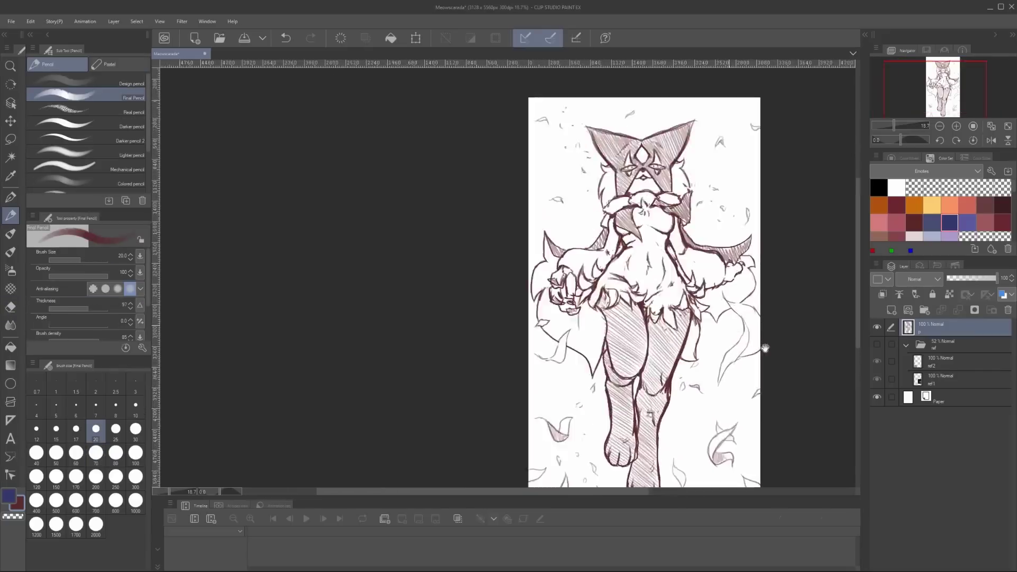
Add a layer named line above the sketch, fade the sketch to 30% opacity, and switch to a thinner black pencil
key("h")
left_click_drag(658, 309, 841, 236)
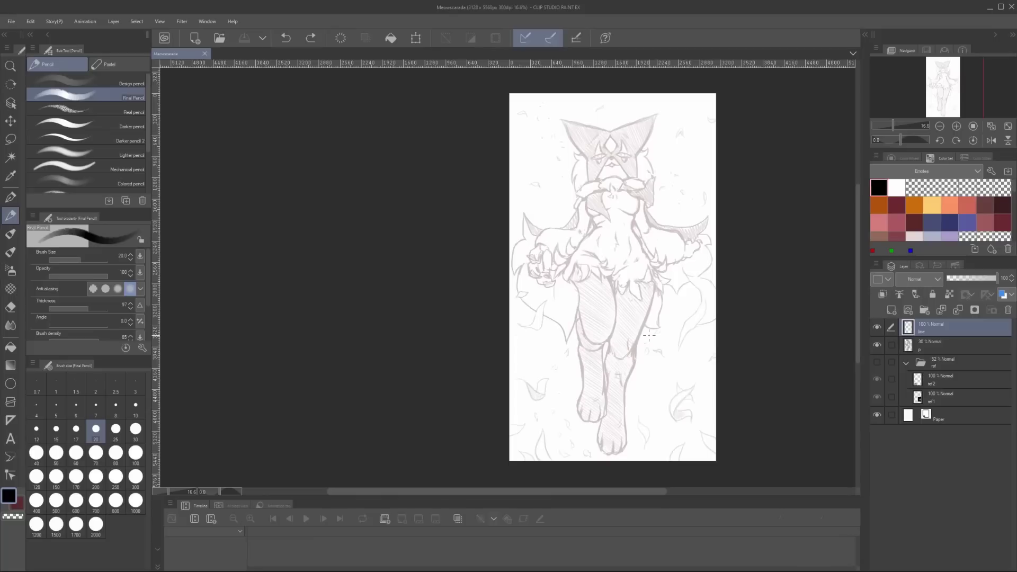
scroll(620, 132, "up", 5)
key("bracketleft")
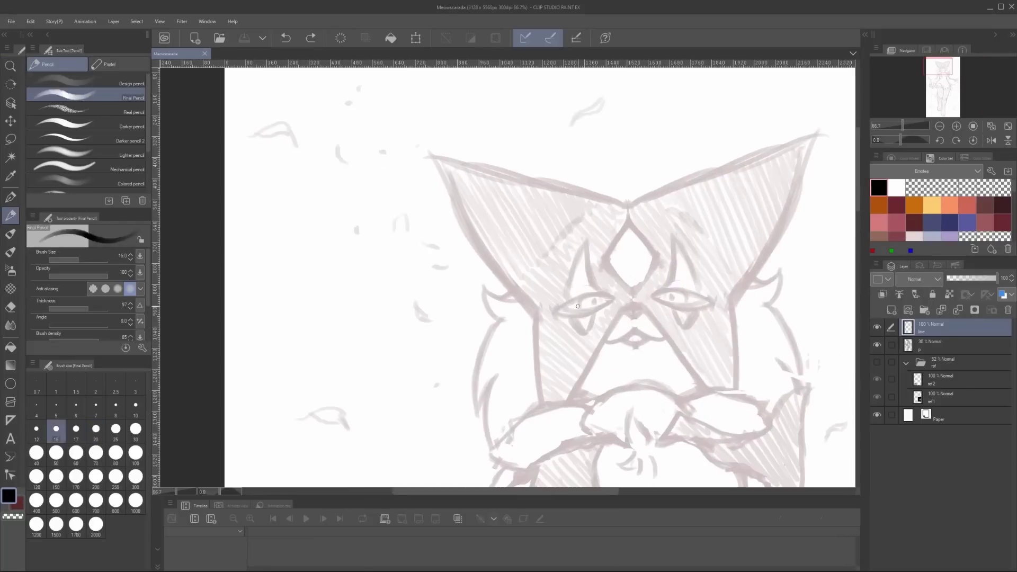
Place the character reference image beside the head as ref3, show the ref folder, and return to the line layer with pencil size 8
scroll(620, 133, "up", 3)
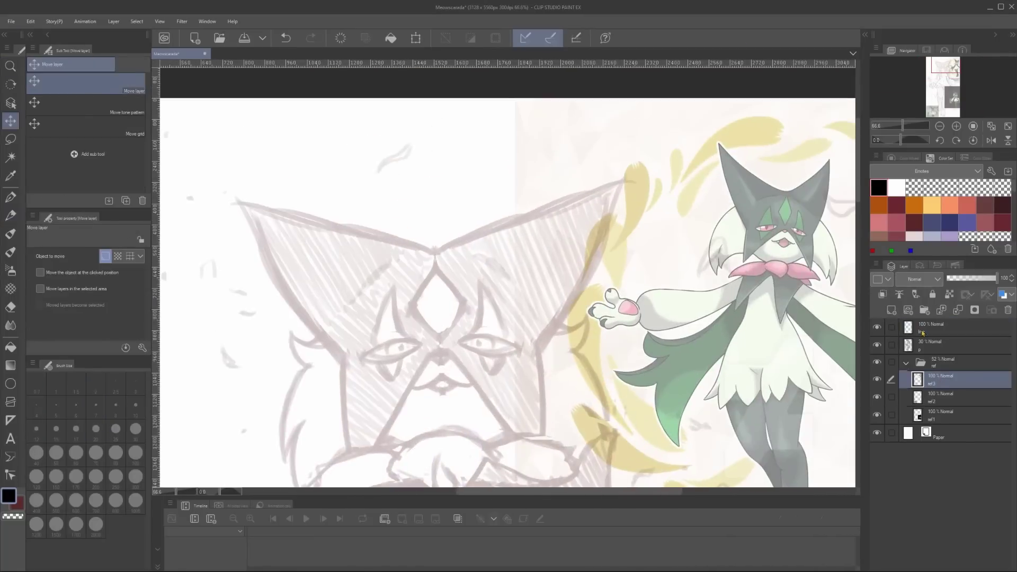
key("p")
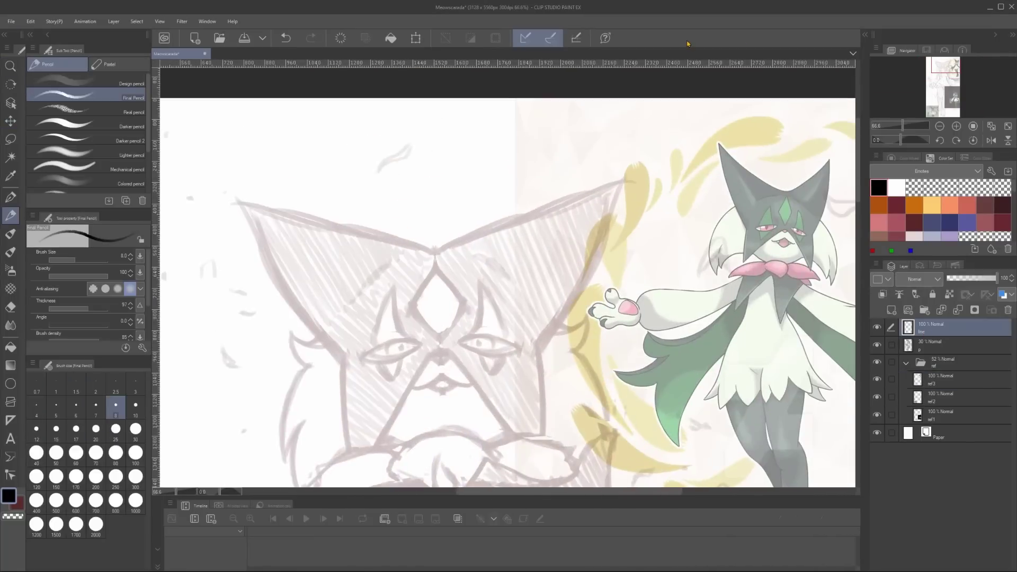
scroll(624, 432, "up", 1)
Outline the upper and lower lids of one eye in black on the line layer
key("h")
left_click_drag(506, 335, 556, 352)
scroll(712, 275, "up", 2)
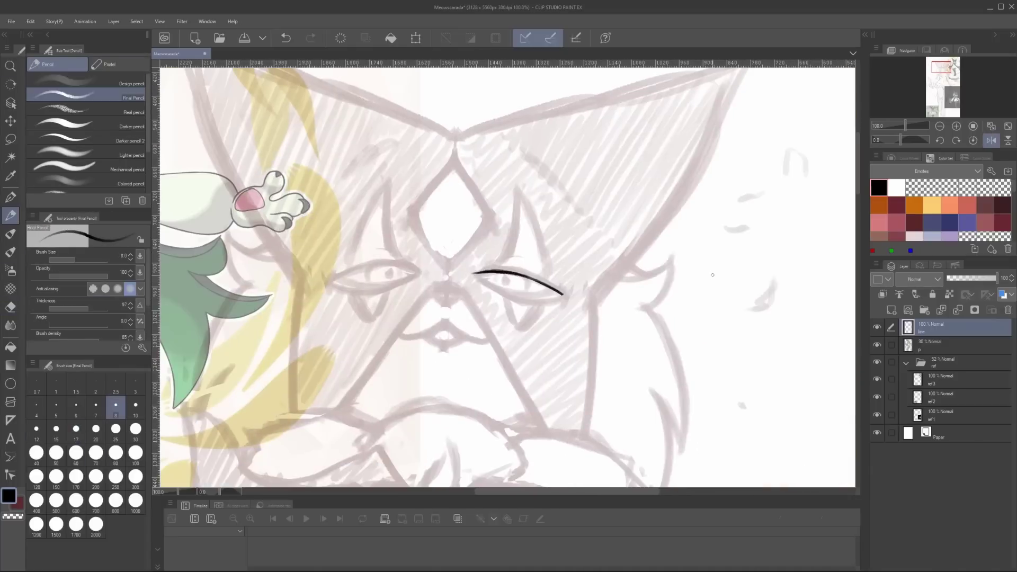
left_click_drag(563, 297, 474, 276)
key("h")
left_click_drag(689, 212, 684, 255)
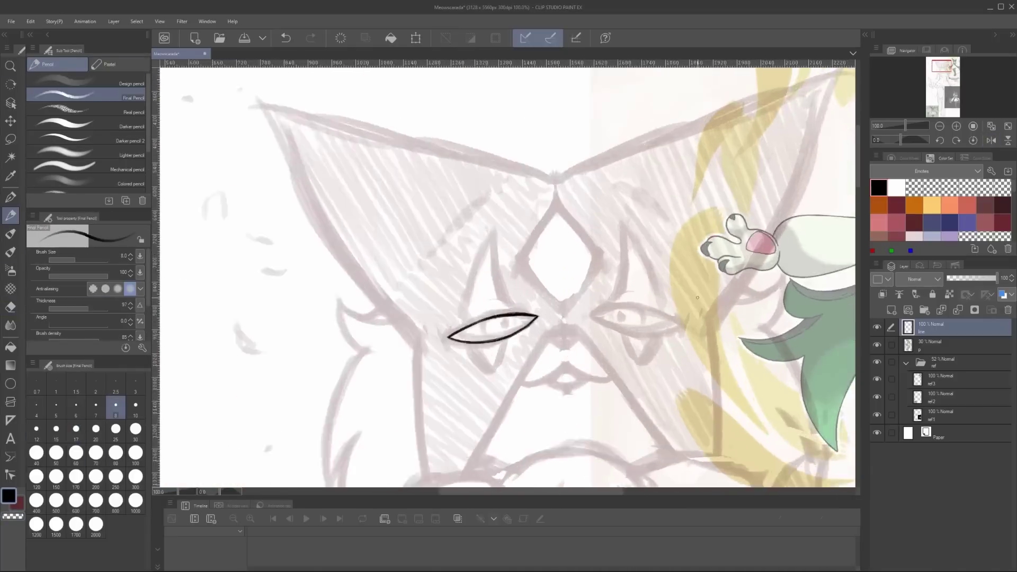
Duplicate the eye outline, mirror and rotate the copy over the other sketched eye, and merge it into the line layer
key("h")
left_click_drag(681, 295, 684, 257)
key("h")
left_click_drag(470, 277, 556, 277)
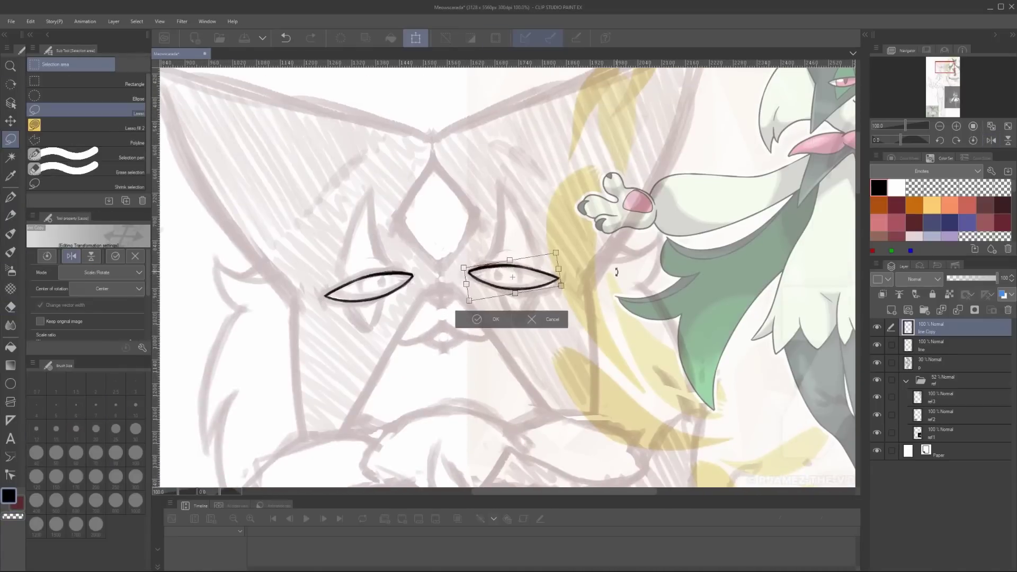
mouse_move(485, 236)
left_mouse_down()
mouse_move(638, 235)
mouse_move(634, 223)
left_mouse_up()
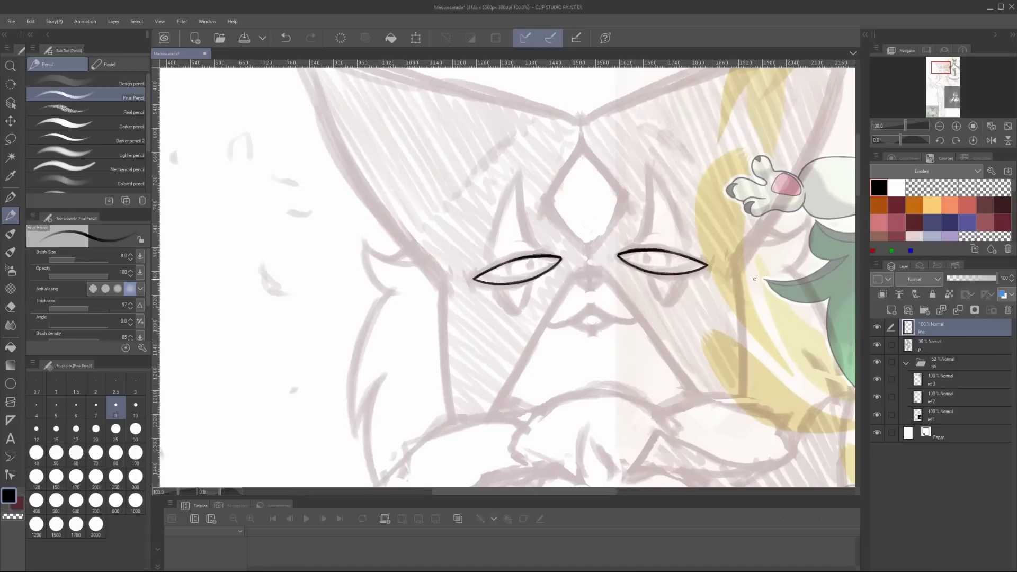
Draw the round irises and slit pupils inside both eye outlines
left_click_drag(754, 279, 709, 327)
key("h")
key("h")
left_click_drag(635, 320, 693, 293)
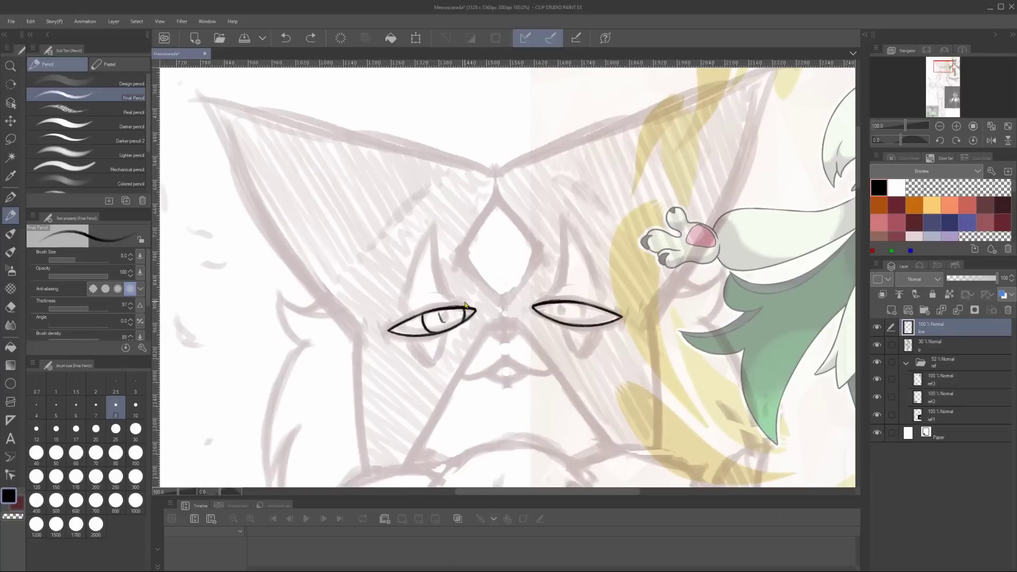
key("h")
key("h")
left_click_drag(603, 213, 613, 255)
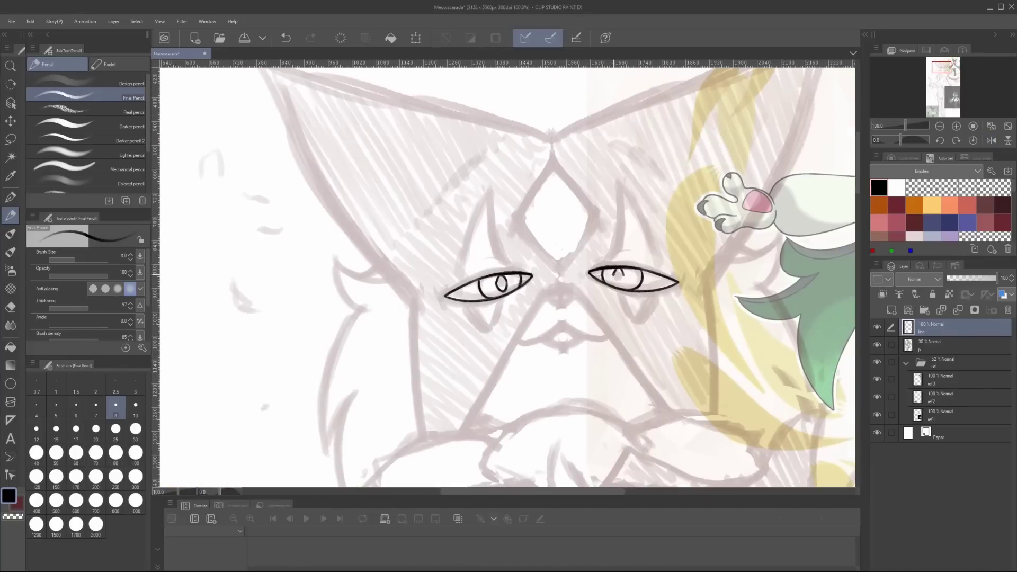
key("h")
Outline the small nose between the eyes
key("h")
mouse_move(550, 299)
left_mouse_down()
mouse_move(486, 289)
mouse_move(571, 278)
left_mouse_up()
key("h")
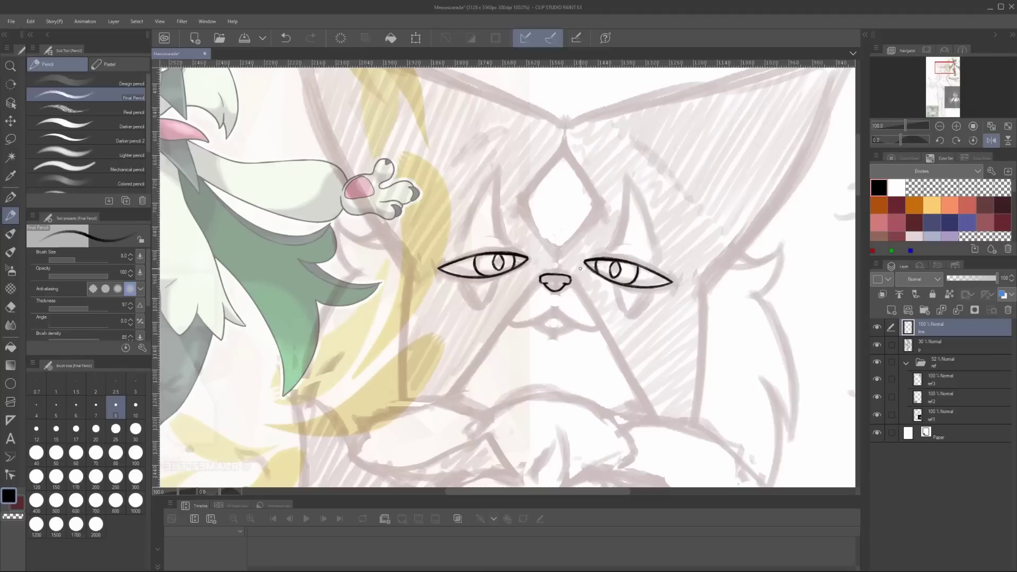
key("h")
key("h")
key("k")
mouse_move(580, 268)
left_mouse_down()
mouse_move(606, 255)
mouse_move(764, 265)
left_mouse_up()
key("p")
key("h")
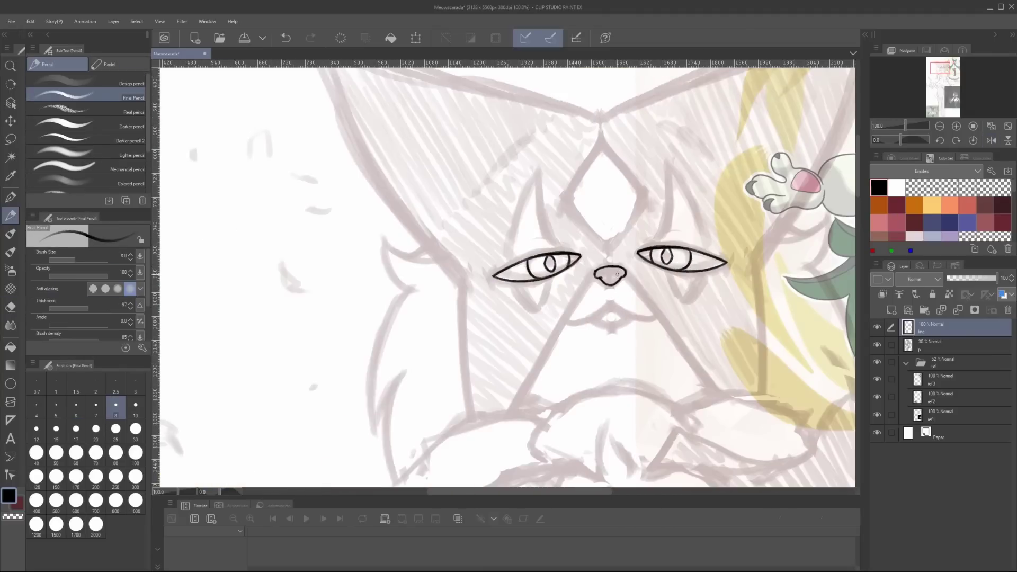
Erase half of the nose, lasso the remaining half, and mirror a copy of it to make the nose symmetrical
key("e")
key("h")
key("h")
key("h")
key("m")
left_click_drag(490, 232, 488, 233)
key("ctrl+t")
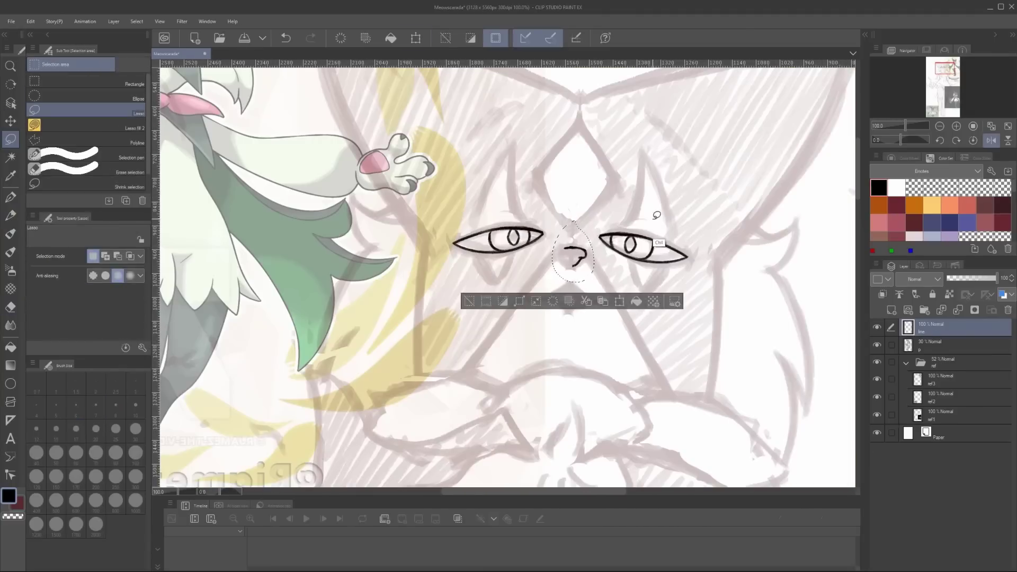
key("Return")
key("ctrl+d")
key("p")
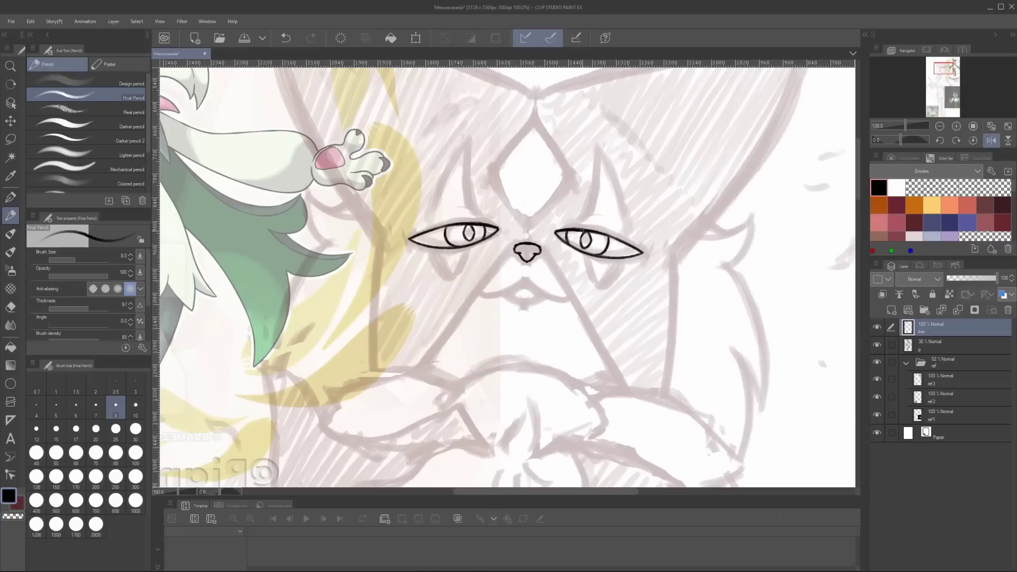
Add a new raster layer and draw the two straight mask edges running diagonally from the nose down to the collar
key("ctrl+shift+n")
left_click_drag(543, 237, 619, 381)
key("h")
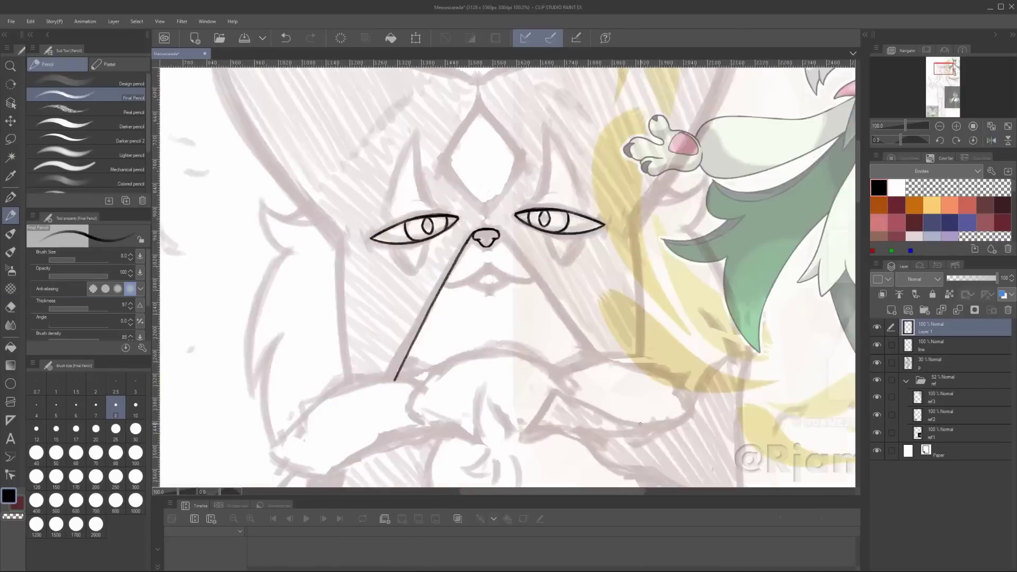
key("h")
key("h")
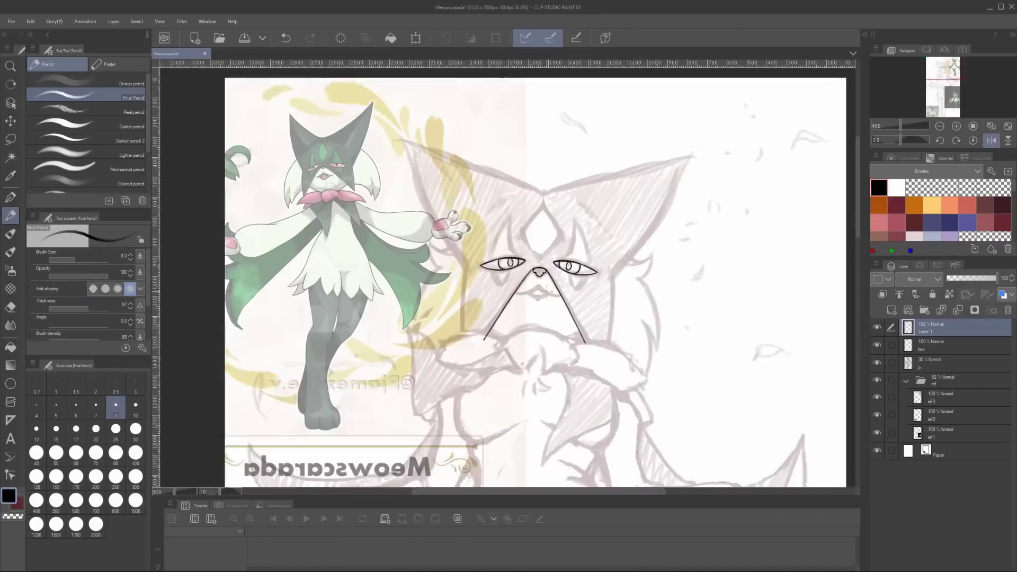
Outline the triangular markings below both eyes and the tall curved marking above one eye
scroll(546, 290, "up", 3)
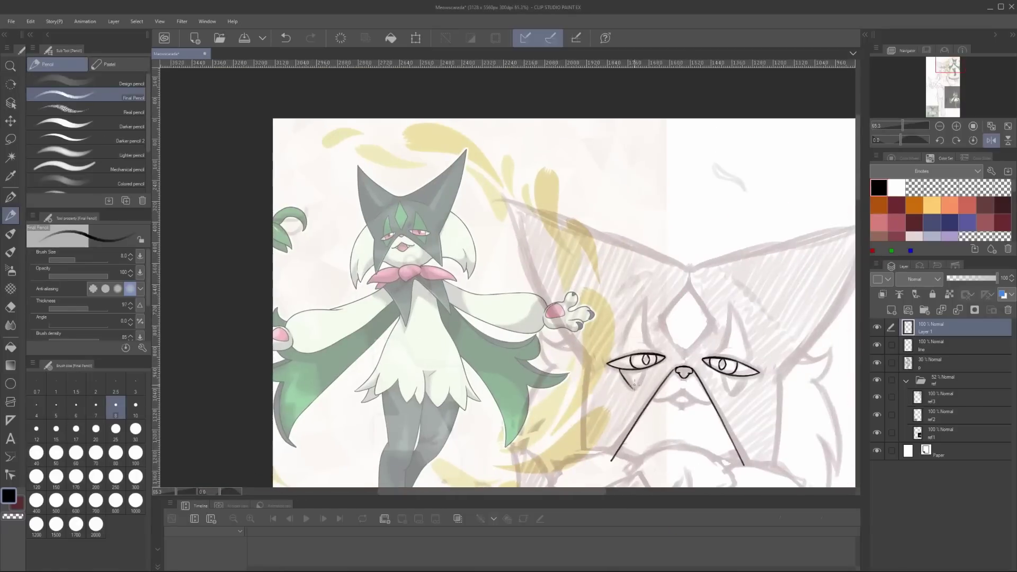
left_click_drag(633, 387, 642, 369)
left_click_drag(642, 369, 606, 347)
left_click_drag(738, 340, 641, 302)
key("h")
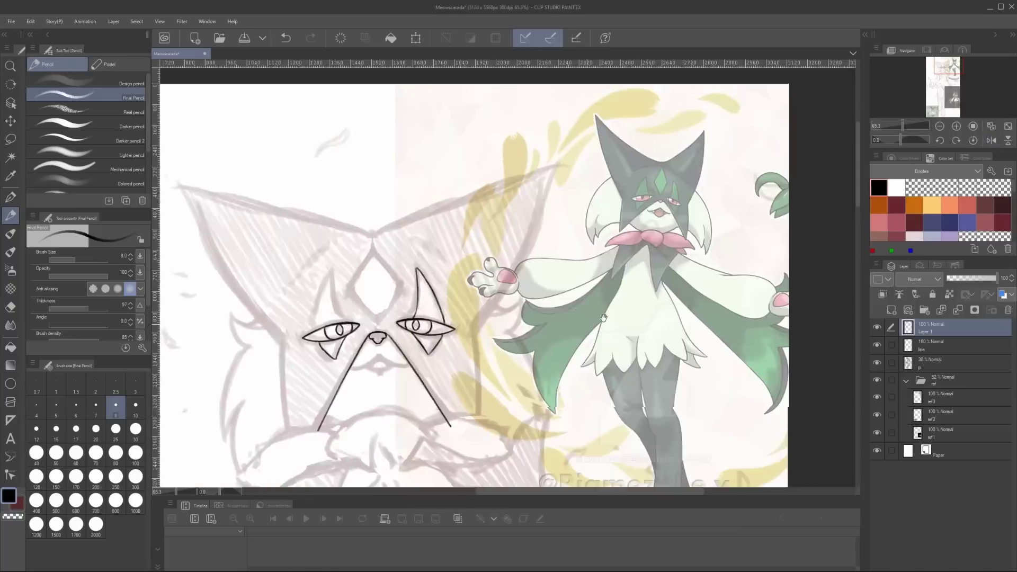
Outline the matching tall curved marking above the other eye
left_click_drag(599, 268, 571, 322)
key("h")
left_click_drag(642, 274, 639, 286)
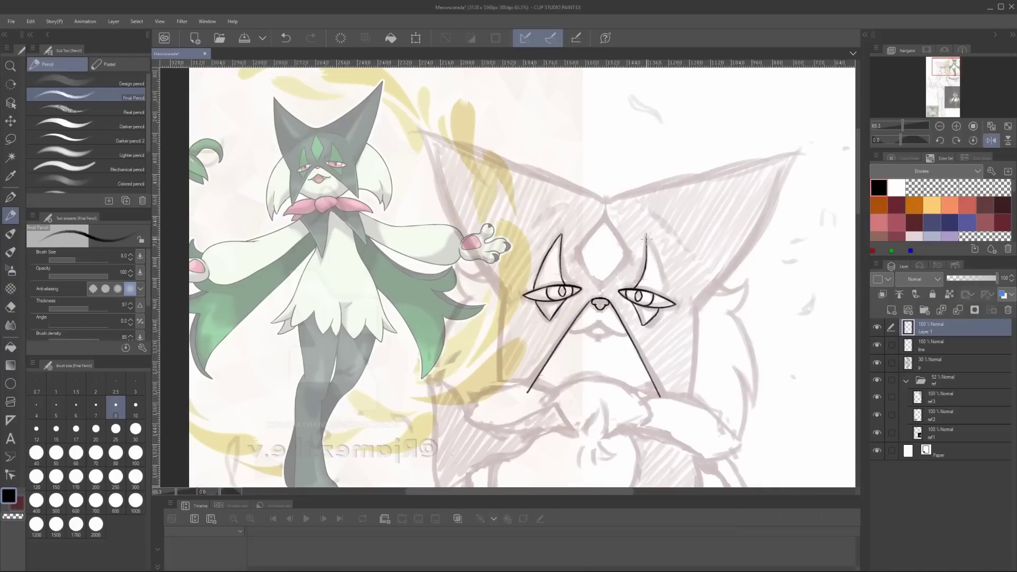
key("h")
key("h")
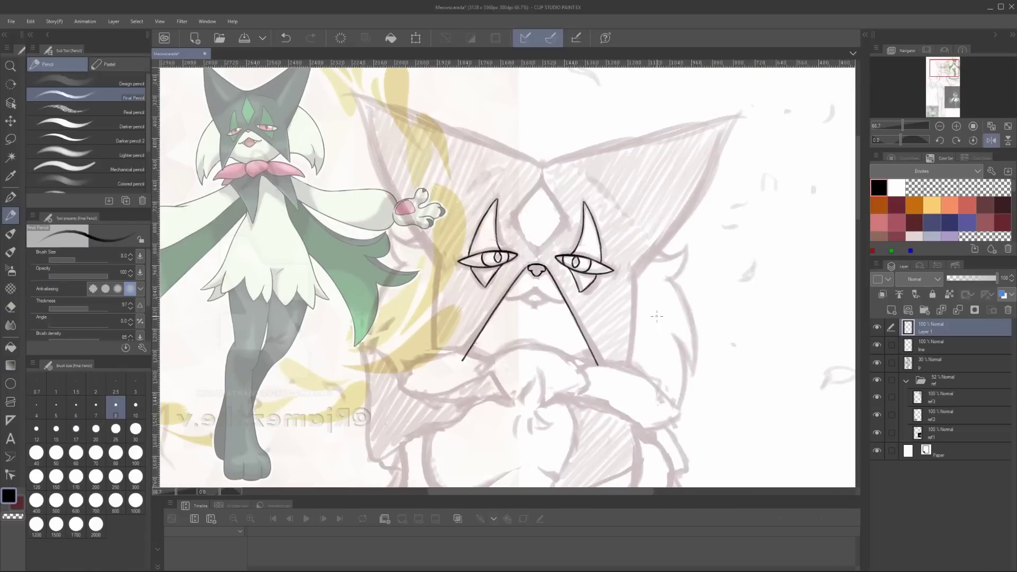
Thicken the upper eyelid lines and the outer corners of both eyes in black
mouse_move(770, 252)
left_mouse_down()
mouse_move(498, 272)
mouse_move(510, 197)
mouse_move(503, 223)
left_mouse_up()
scroll(482, 277, "up", 2)
scroll(503, 223, "up", 3)
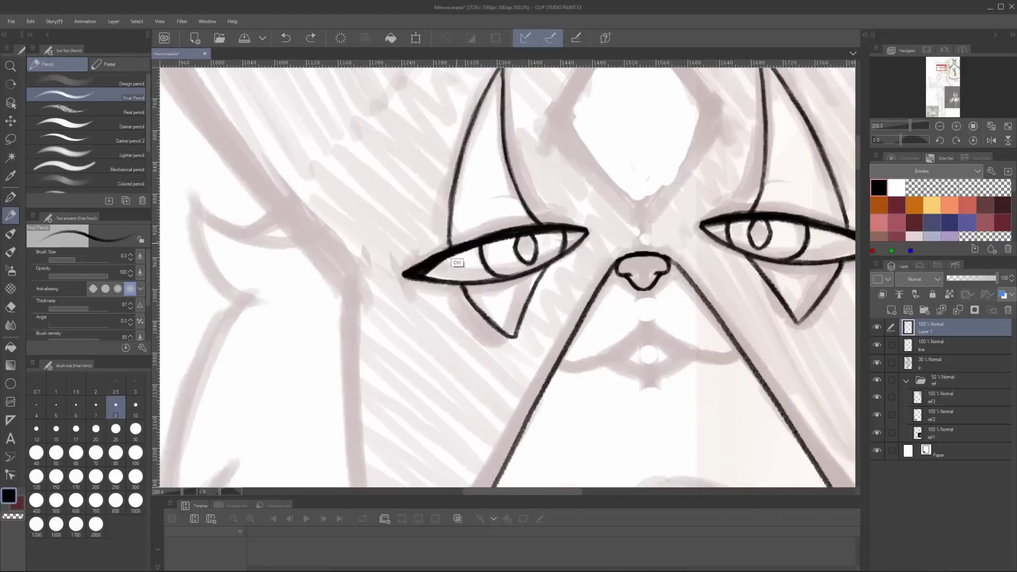
scroll(568, 343, "down", 5)
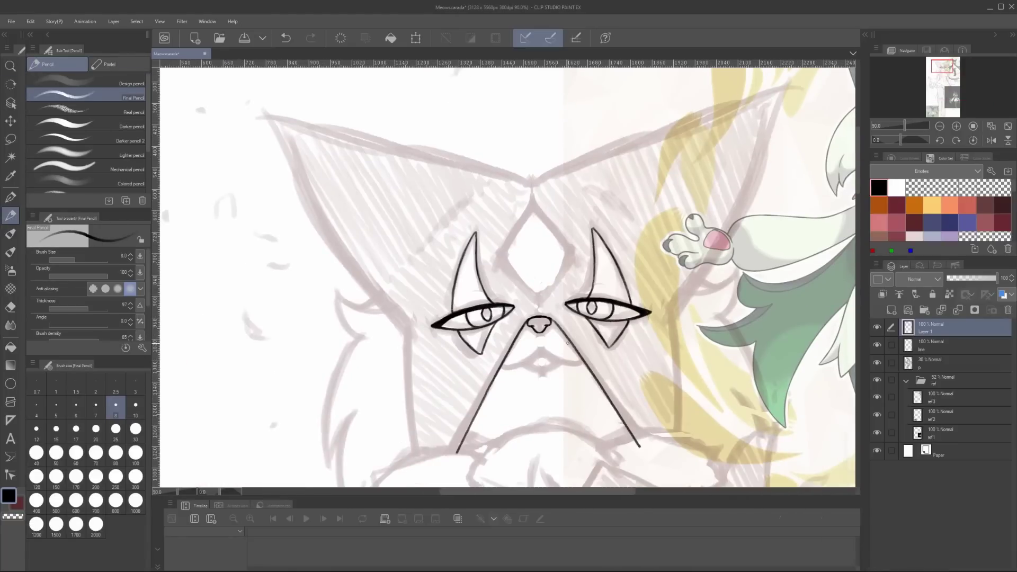
Draw the mouth below the nose with a curved upper lip, two small fangs and a lower lip
scroll(567, 343, "down", 4)
scroll(488, 296, "up", 4)
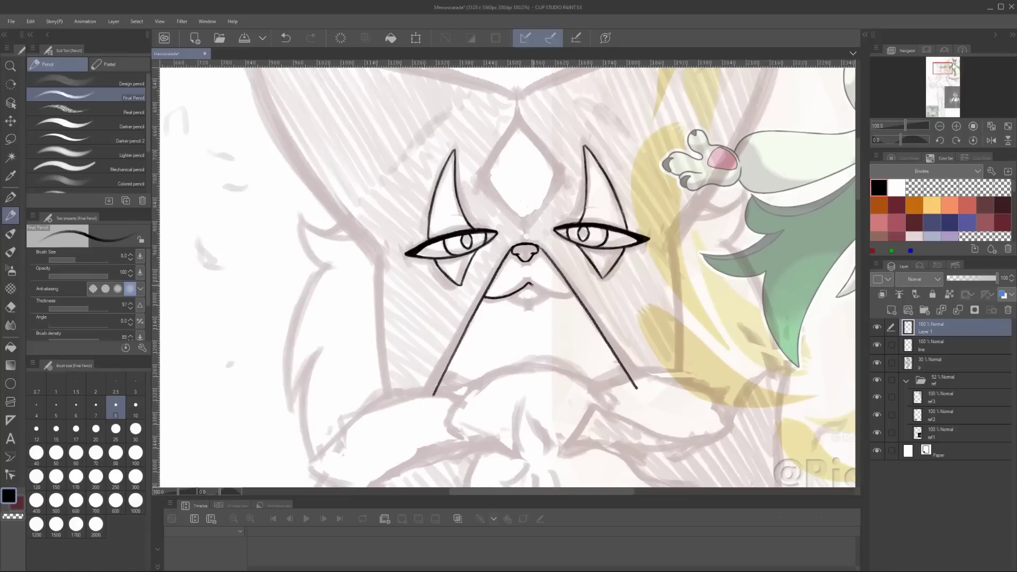
key("h")
key("m")
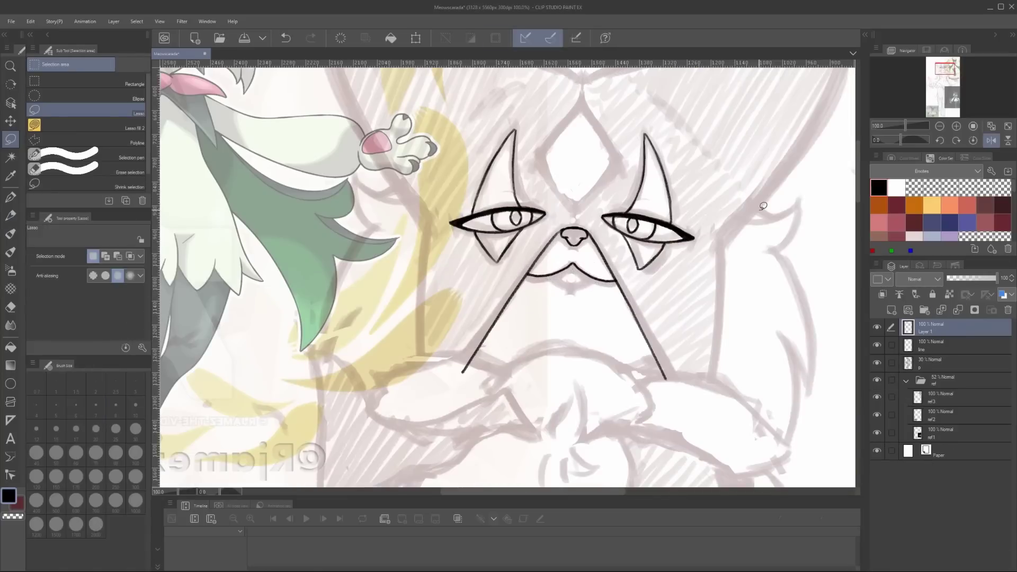
key("p")
key("h")
key("h")
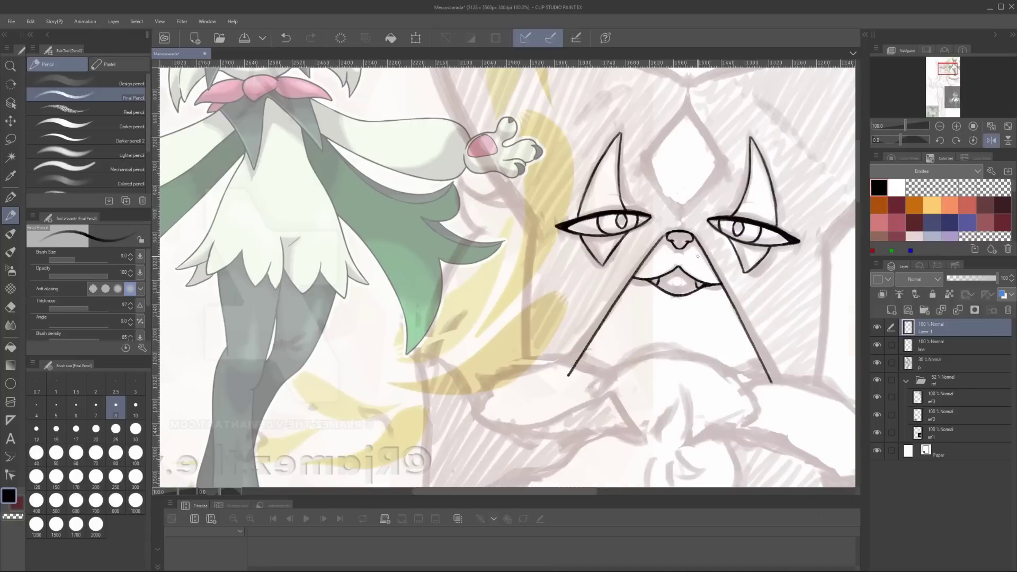
Ink one half of the forehead diamond and flip a duplicated copy horizontally to form the other half
left_click_drag(697, 257, 654, 353)
scroll(689, 355, "down", 2)
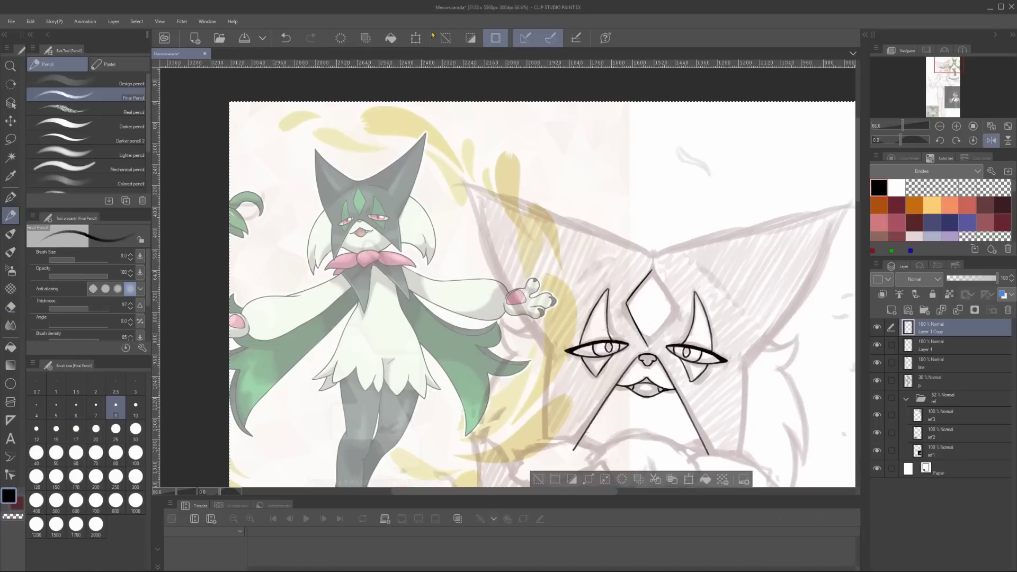
key("l")
scroll(606, 258, "down", 3)
scroll(606, 259, "up", 4)
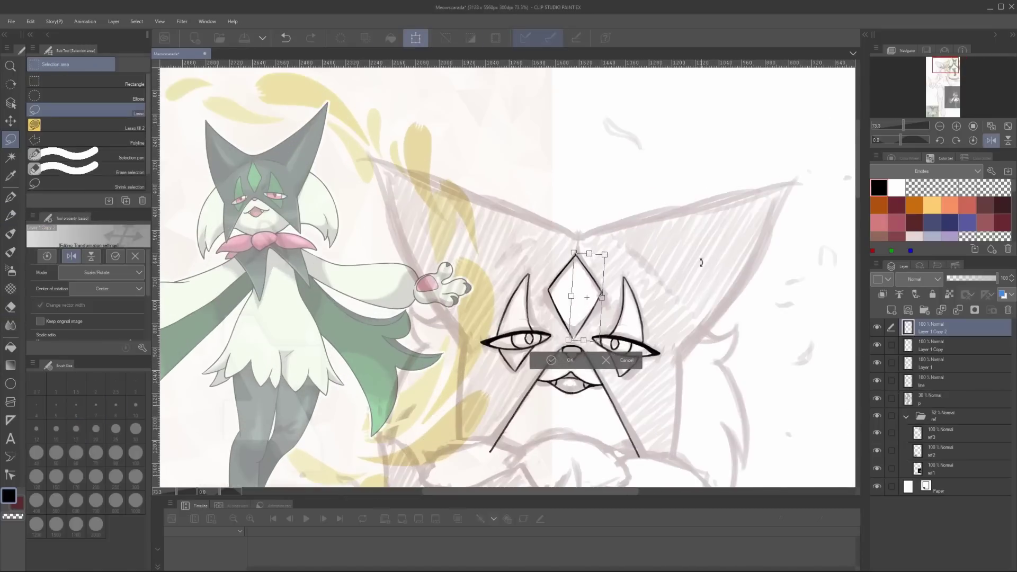
Apply the mirrored half of the forehead diamond and merge the duplicated layers down into Layer 1
key("p")
key("alt+bracketleft")
key("ctrl+z")
scroll(578, 320, "down", 2)
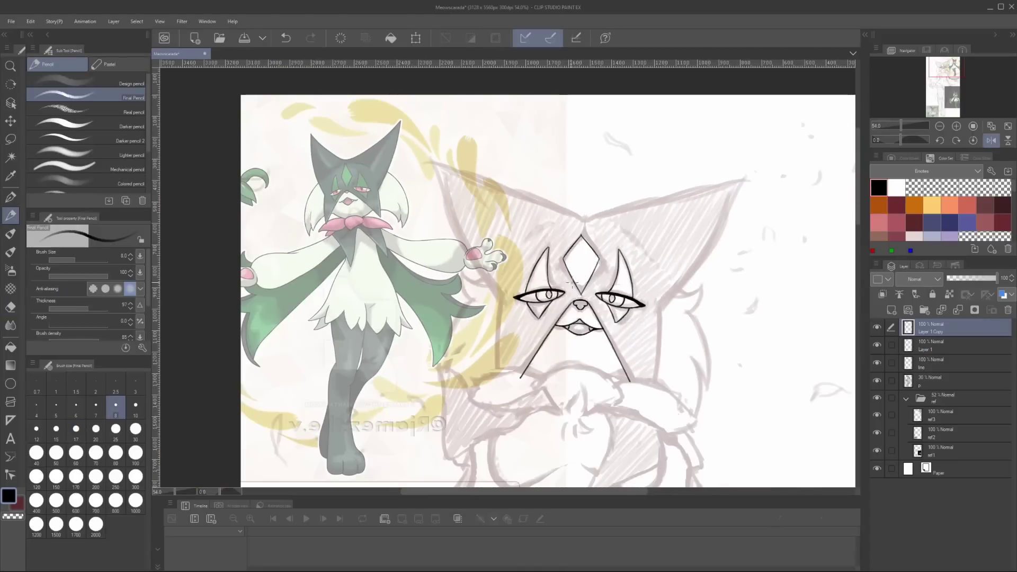
scroll(567, 329, "up", 3)
scroll(566, 329, "down", 3)
scroll(567, 329, "up", 1)
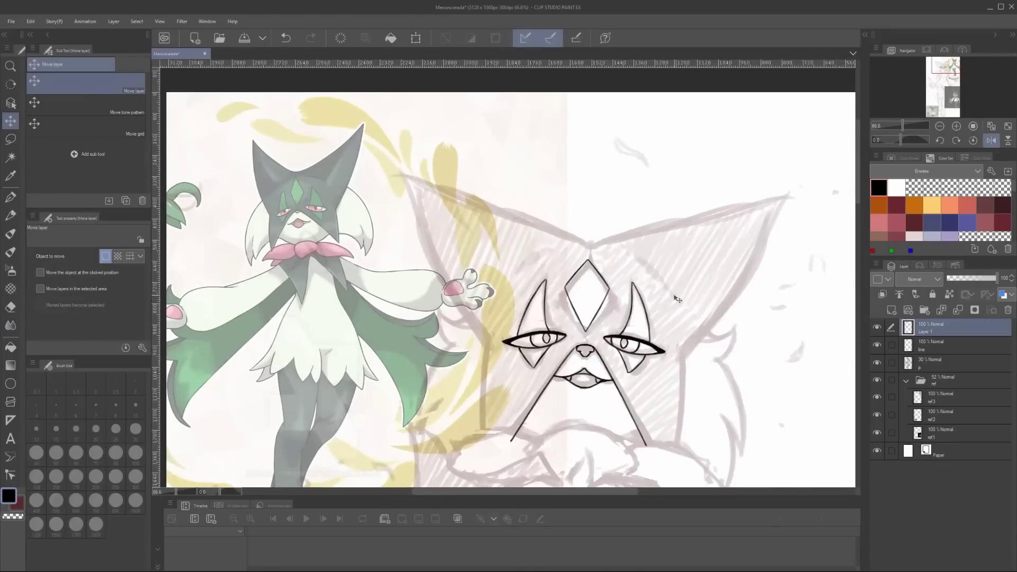
Ink both outer sides of the face down to the collar and the curved head line above the diamond
scroll(566, 329, "down", 1)
scroll(772, 275, "left", 1)
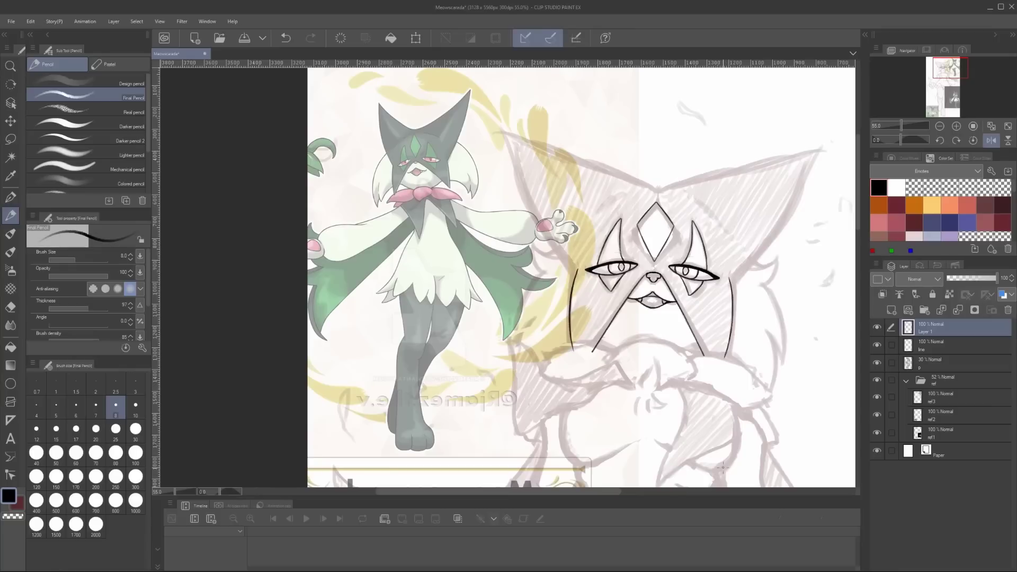
left_click_drag(579, 258, 575, 296)
scroll(719, 294, "right", 1)
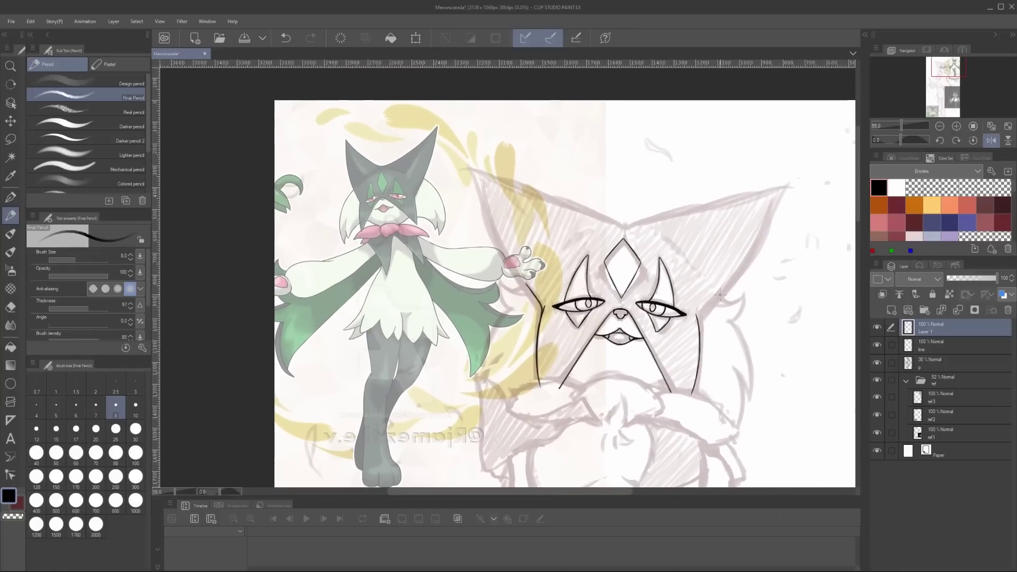
scroll(576, 259, "left", 1)
left_click_drag(667, 218, 616, 251)
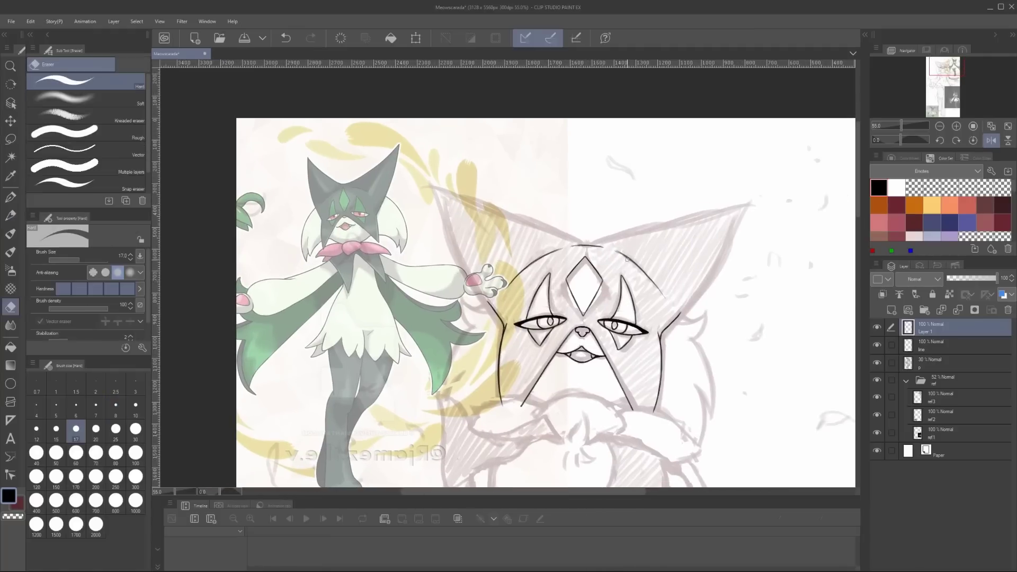
left_click_drag(672, 299, 737, 334)
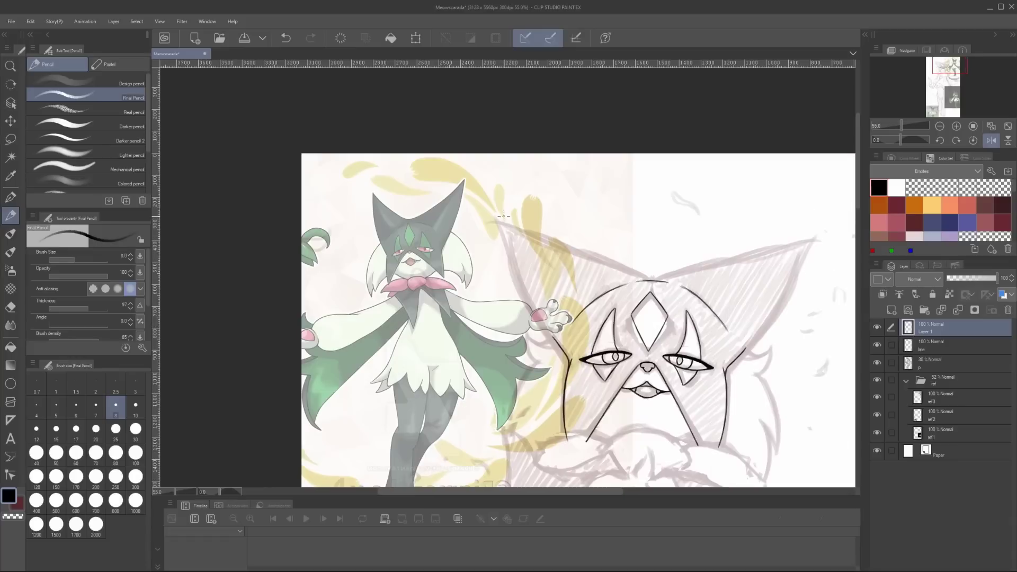
Ink the outer edge and the upper edge of the ear nearest the reference figure
mouse_move(503, 215)
left_mouse_down()
mouse_move(522, 307)
mouse_move(570, 358)
left_mouse_up()
left_click_drag(745, 397, 736, 388)
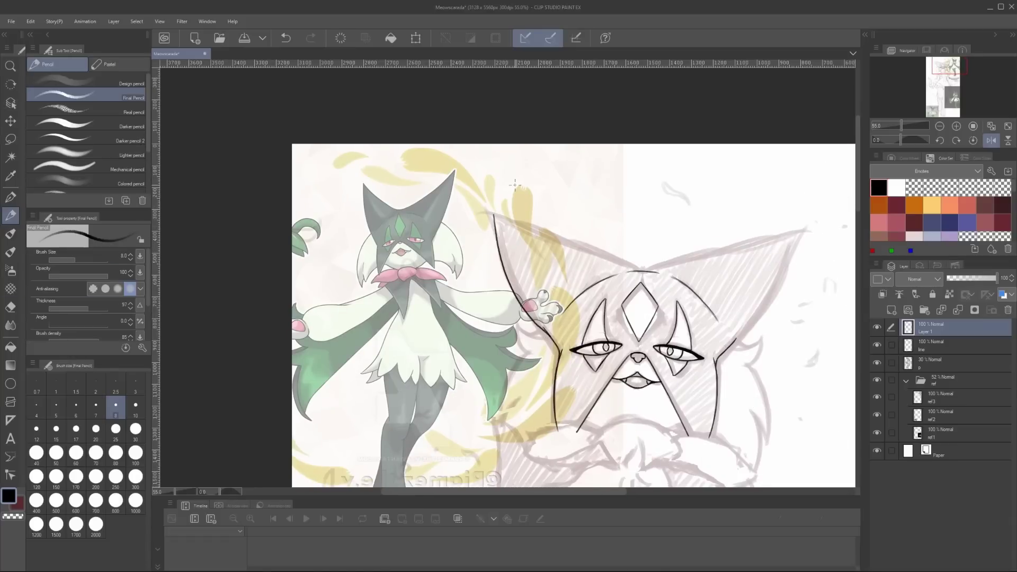
mouse_move(514, 184)
left_mouse_down()
mouse_move(521, 213)
mouse_move(642, 255)
left_mouse_up()
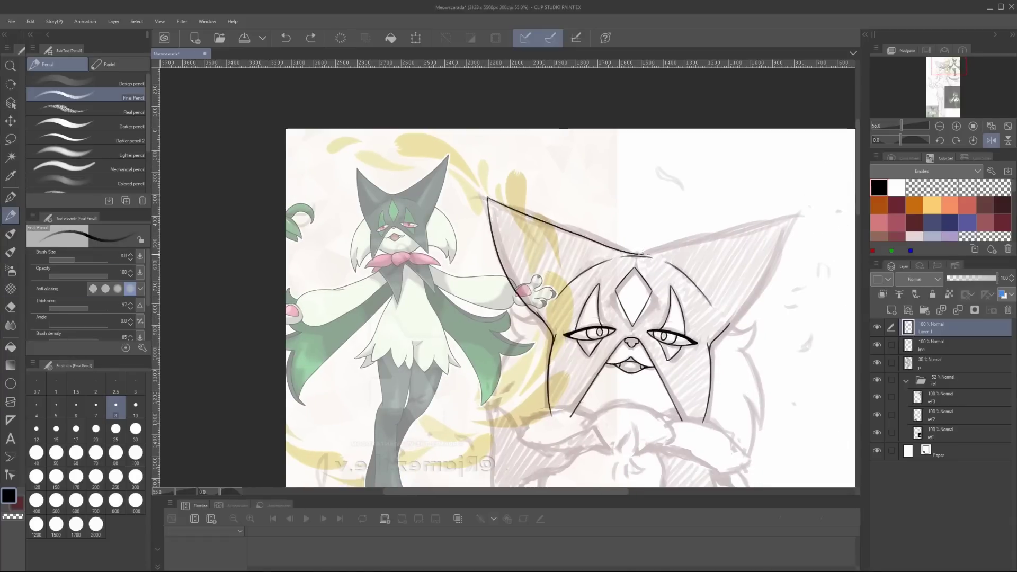
left_click_drag(770, 380, 742, 326)
Ink the outer edge of the second ear from its tip down to the cheek, matching the first ear
key("h")
left_click_drag(367, 211, 494, 209)
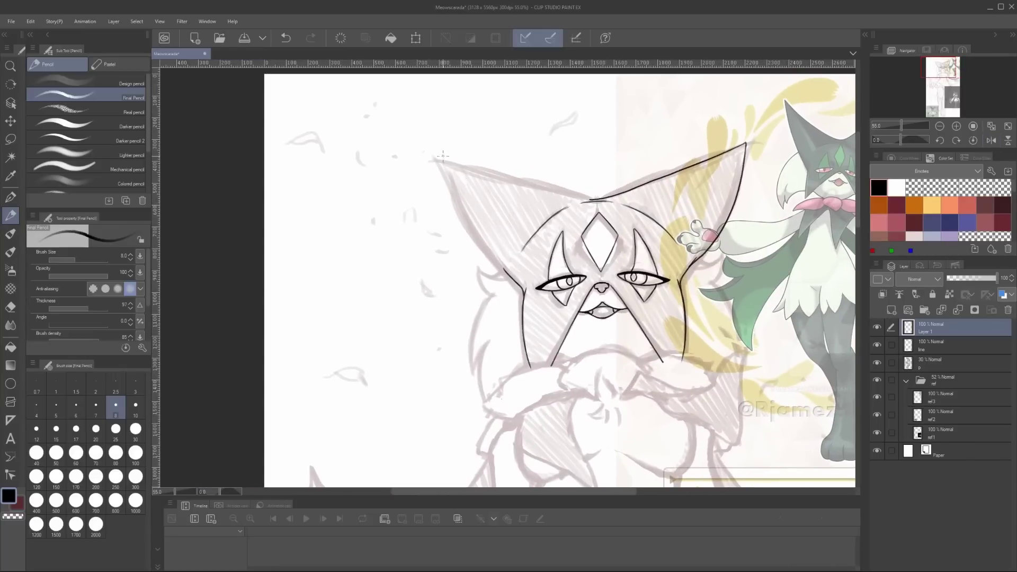
key("ctrl+z")
mouse_move(443, 158)
left_mouse_down()
mouse_move(469, 228)
mouse_move(510, 276)
left_mouse_up()
key("h")
key("h")
left_click_drag(441, 155, 433, 177)
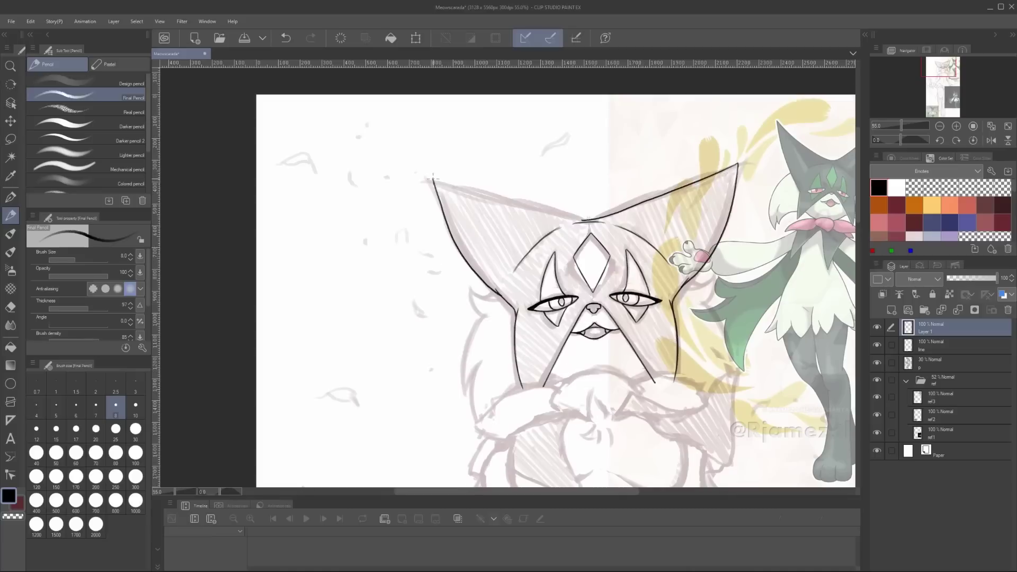
Ink the upper edge of the second ear from its tip to the middle of the head
key("ctrl+z")
left_click_drag(717, 359, 708, 347)
left_click_drag(430, 164, 567, 204)
key("e")
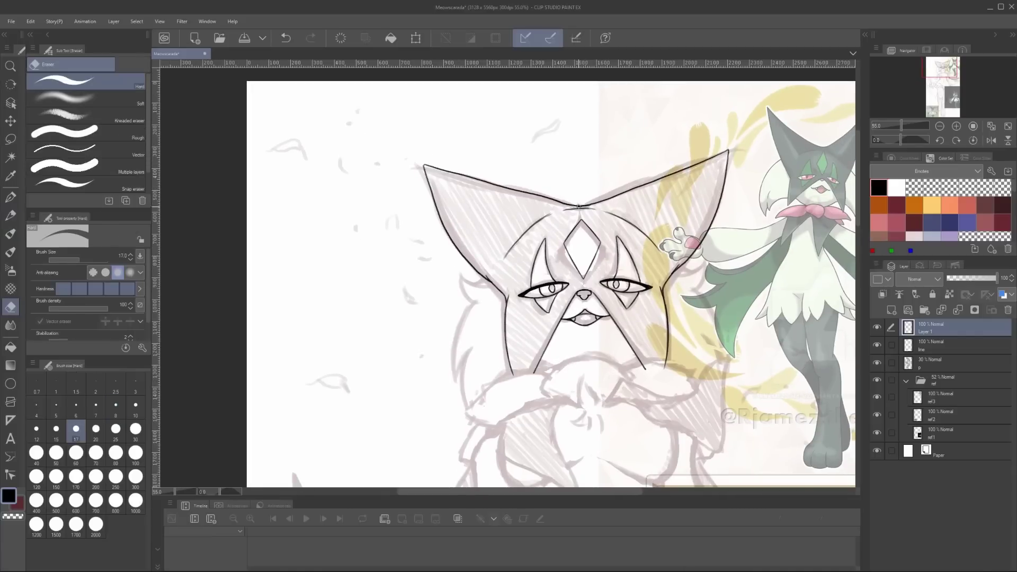
key("h")
key("h")
left_click_drag(370, 235, 672, 196)
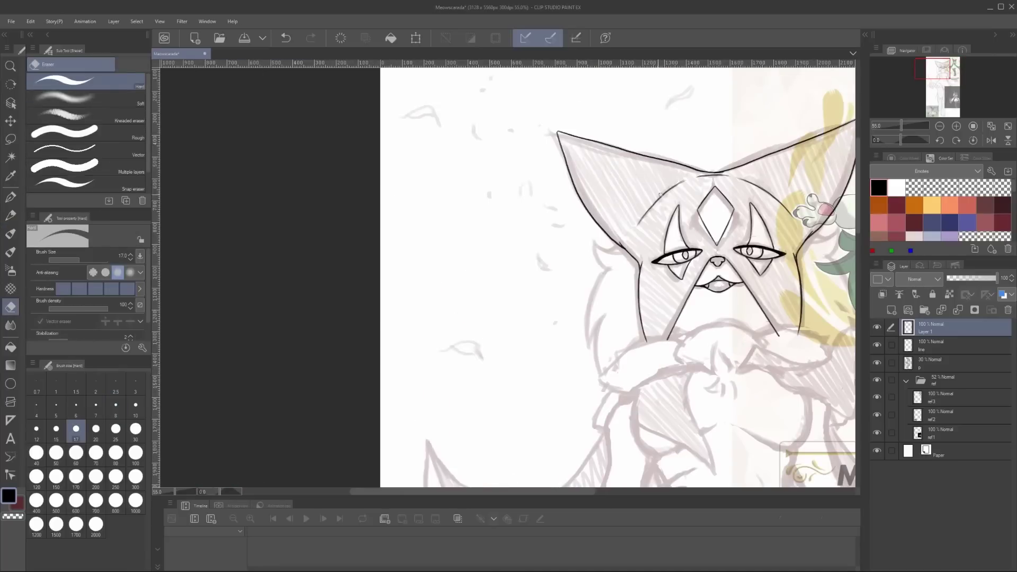
Ink the small tuft below the second ear and the long curved hair lock beside the cheek
key("p")
key("h")
left_click_drag(705, 280, 687, 240)
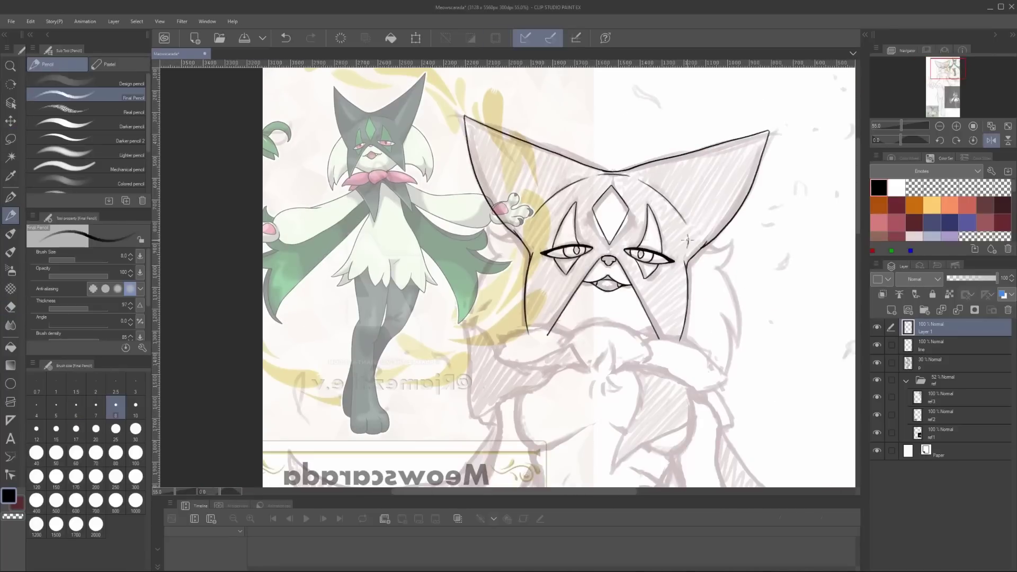
key("h")
left_click_drag(494, 203, 477, 297)
key("h")
key("h")
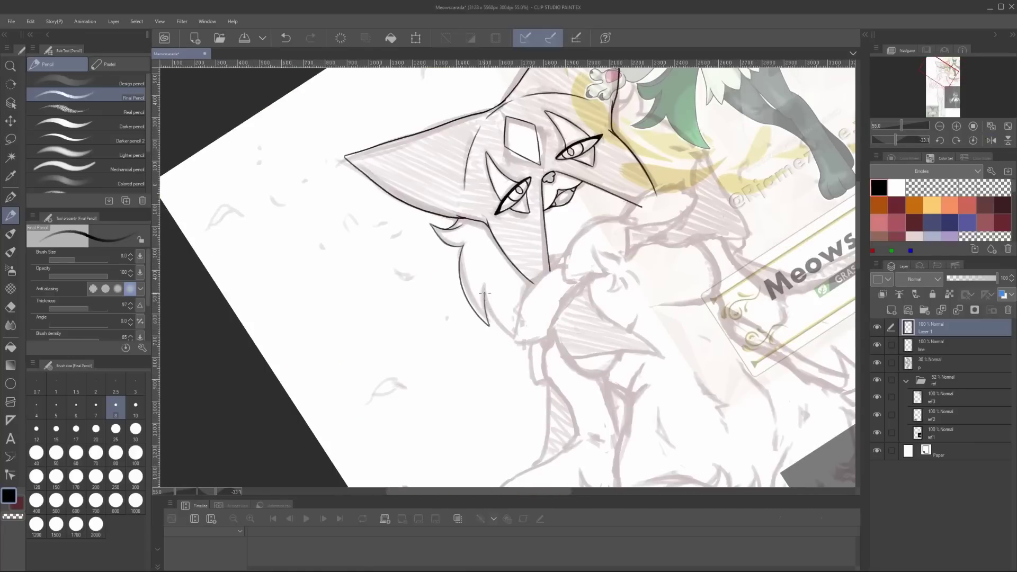
Hide the ref folder and ink the pointed hair locks on the other side of the face
left_click_drag(841, 204, 730, 347)
key("ctrl+@")
left_click(877, 380)
mouse_move(669, 254)
left_mouse_down()
mouse_move(692, 298)
mouse_move(721, 278)
left_mouse_up()
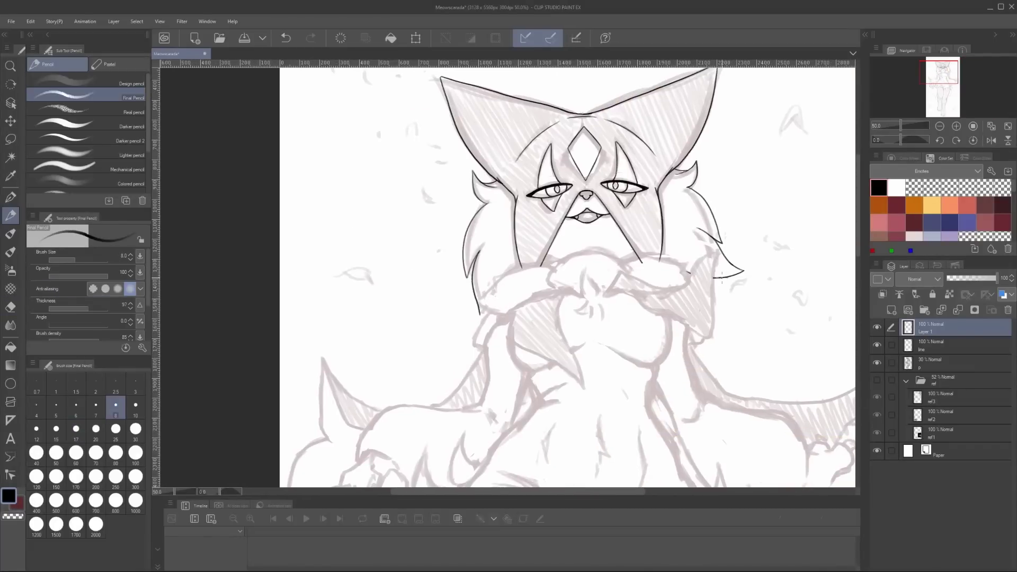
Ink the small leafy knot at the chest, the large draped leaf beside it and the chest contour underneath
left_click_drag(713, 330, 703, 339)
mouse_move(606, 294)
left_mouse_down()
mouse_move(672, 290)
mouse_move(702, 338)
left_mouse_up()
left_click_drag(473, 293, 621, 300)
mouse_move(691, 294)
left_mouse_down()
mouse_move(580, 282)
mouse_move(688, 206)
mouse_move(529, 191)
left_mouse_up()
key("ctrl+z")
mouse_move(502, 244)
left_mouse_down()
mouse_move(564, 254)
mouse_move(676, 318)
left_mouse_up()
mouse_move(590, 226)
left_mouse_down()
mouse_move(616, 256)
mouse_move(600, 234)
left_mouse_up()
key("ctrl+z")
key("h")
mouse_move(530, 264)
left_mouse_down()
mouse_move(384, 265)
mouse_move(492, 280)
left_mouse_up()
key("ctrl+z")
key("ctrl+z")
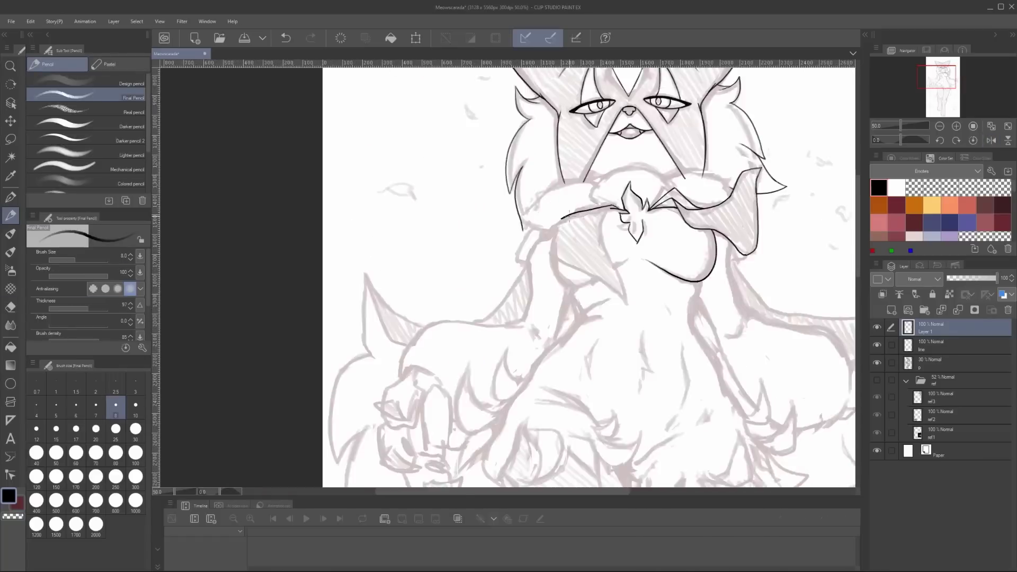
Ink the chest contour on the other side of the knot and the pointed leaf hanging over it
left_click_drag(637, 236, 678, 228)
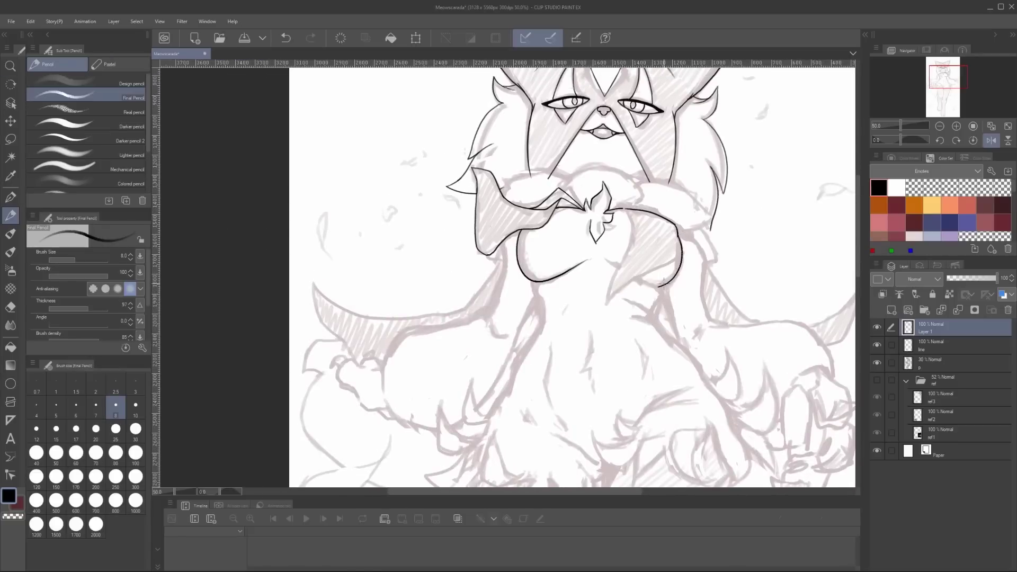
left_click_drag(667, 410, 705, 416)
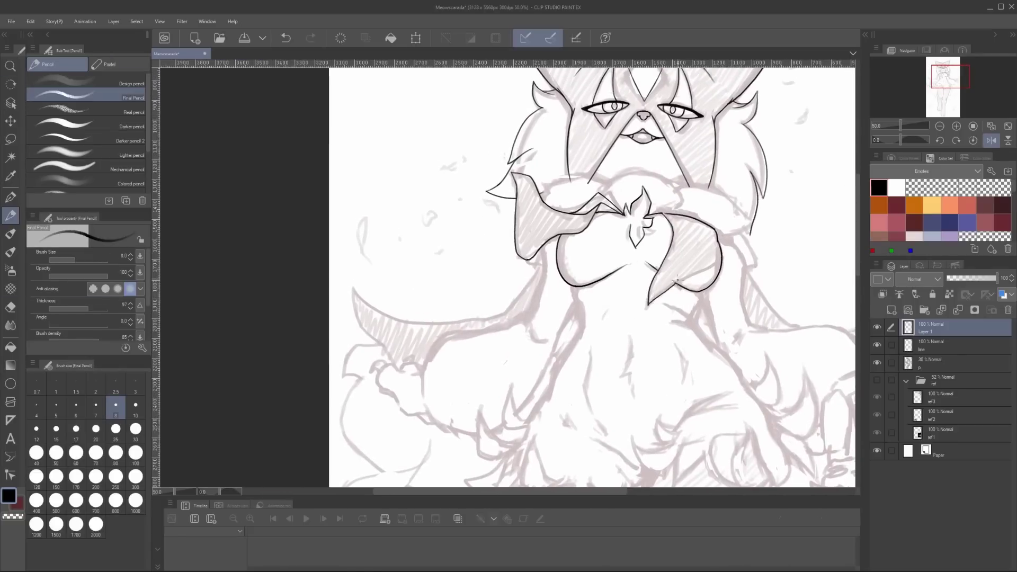
key("h")
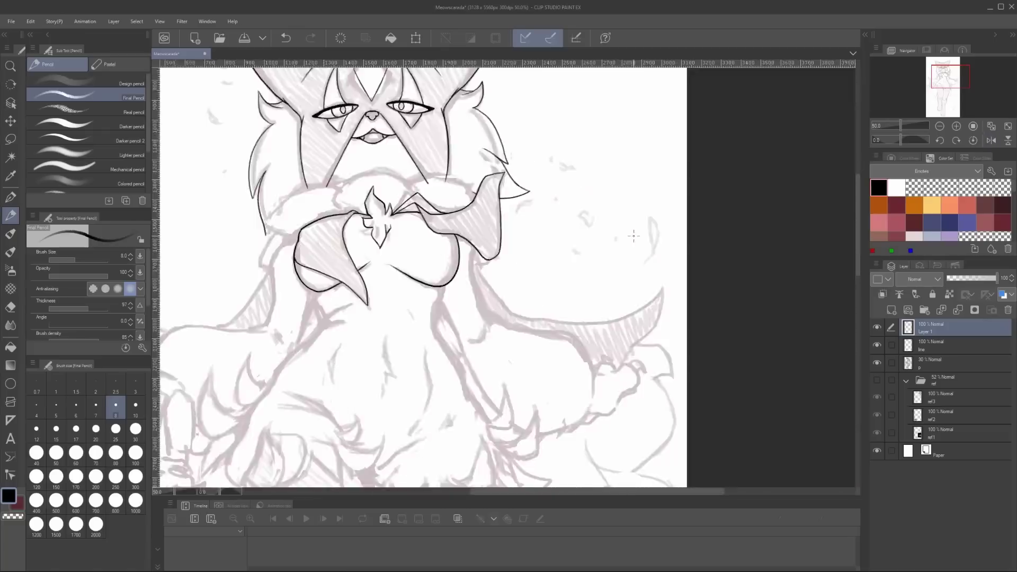
key("h")
Ink the short crease below the chest and the waist line running down toward the hip
scroll(573, 275, "down", 3)
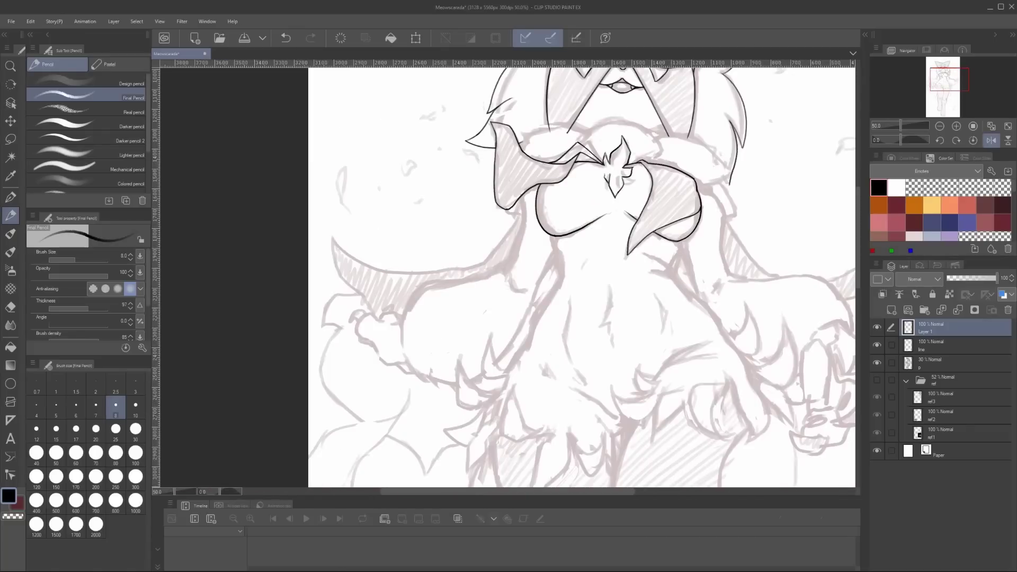
scroll(623, 199, "down", 3)
key("h")
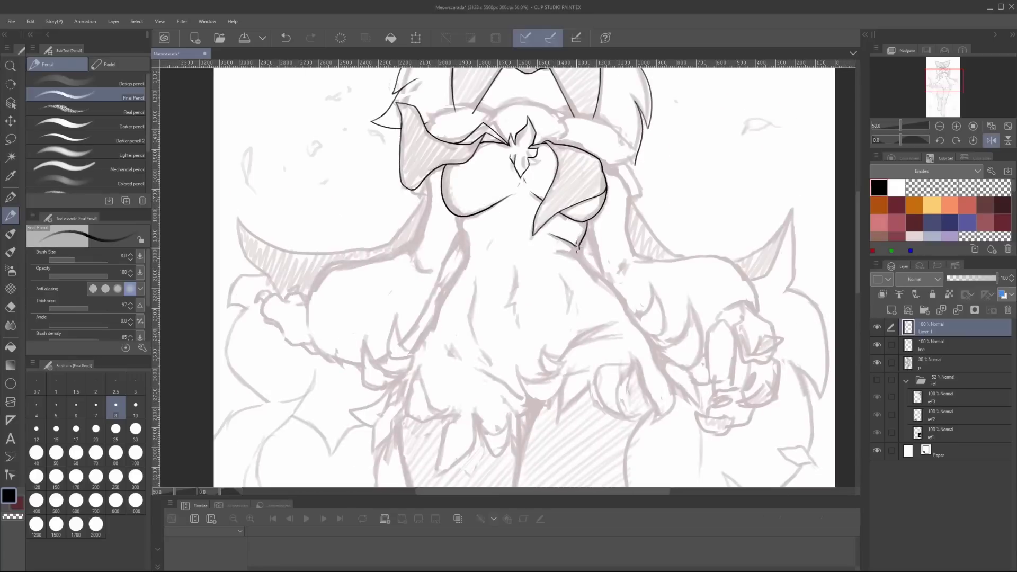
scroll(806, 212, "left", 5)
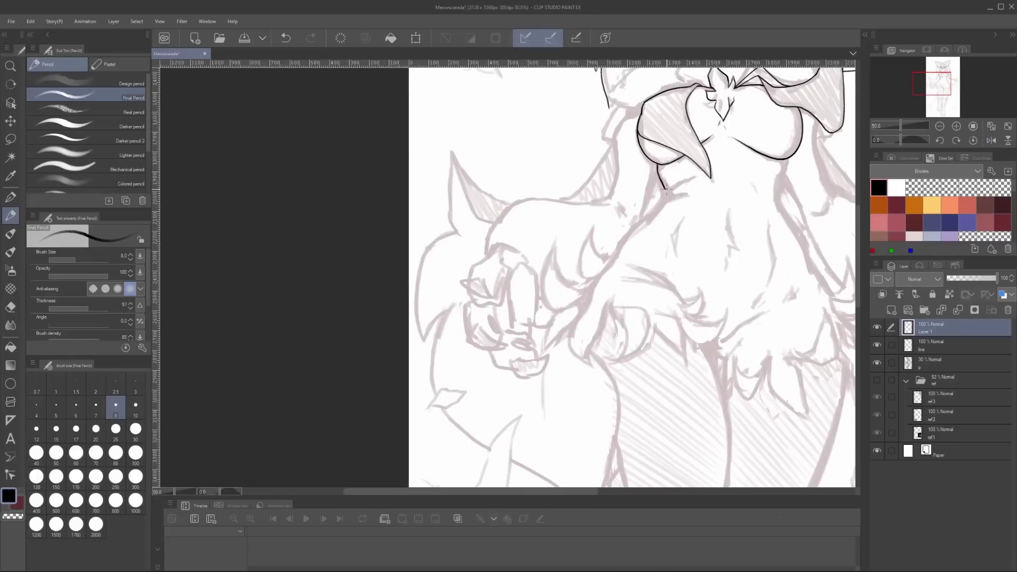
mouse_move(696, 196)
left_mouse_down()
mouse_move(721, 210)
mouse_move(644, 271)
left_mouse_up()
scroll(644, 271, "down", 1)
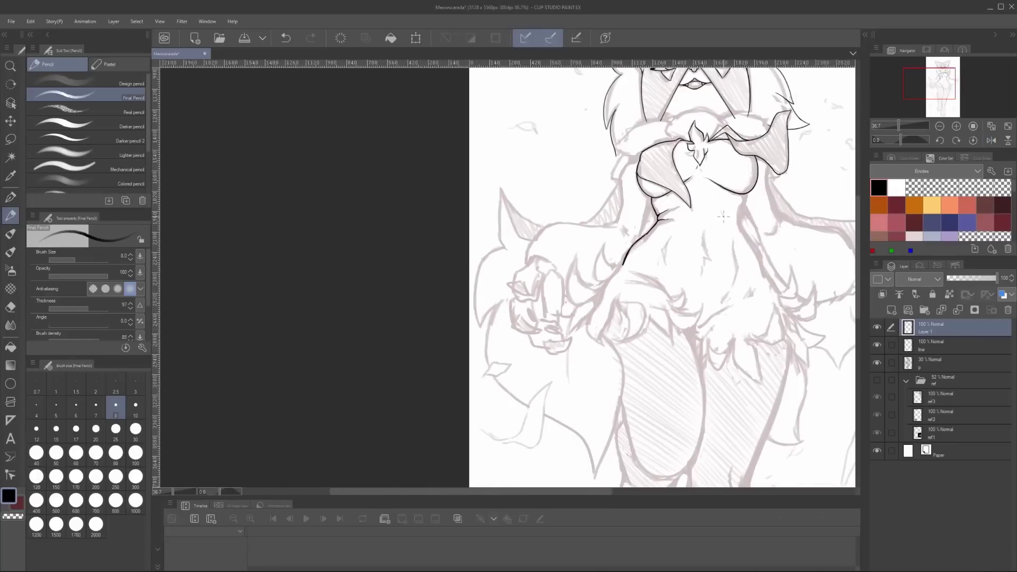
Ink the curved pointed fur tufts around the hip and across the top of the first thigh
scroll(632, 276, "left", 1)
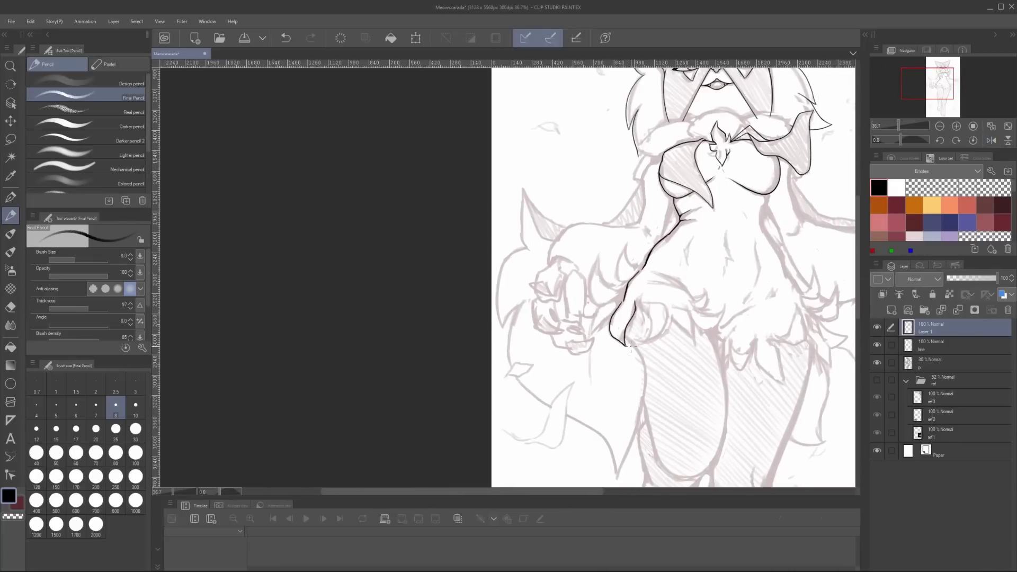
scroll(630, 347, "right", 1)
mouse_move(615, 238)
left_mouse_down()
mouse_move(604, 273)
mouse_move(555, 303)
left_mouse_up()
scroll(604, 273, "right", 2)
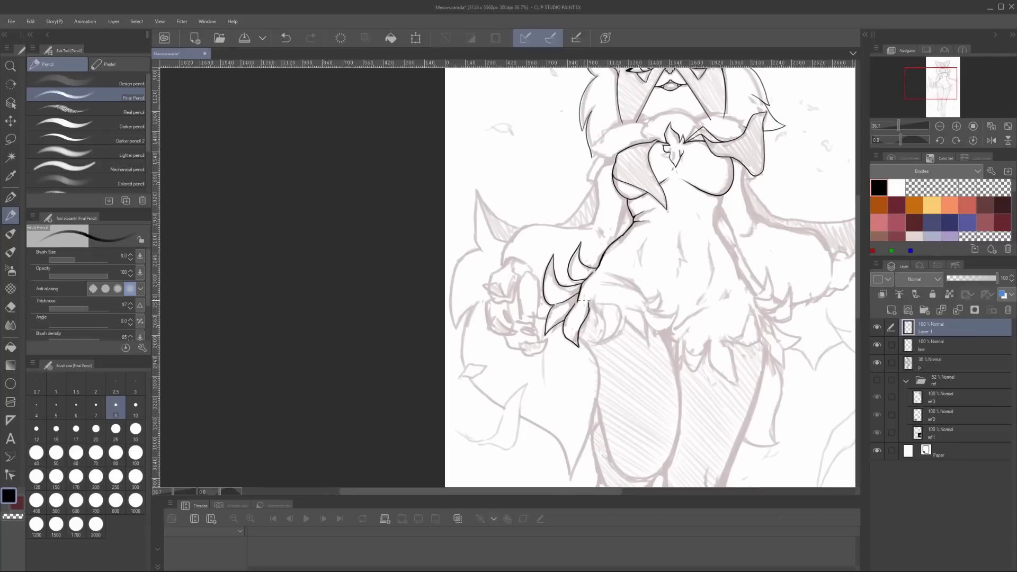
scroll(586, 288, "right", 1)
scroll(531, 276, "down", 1)
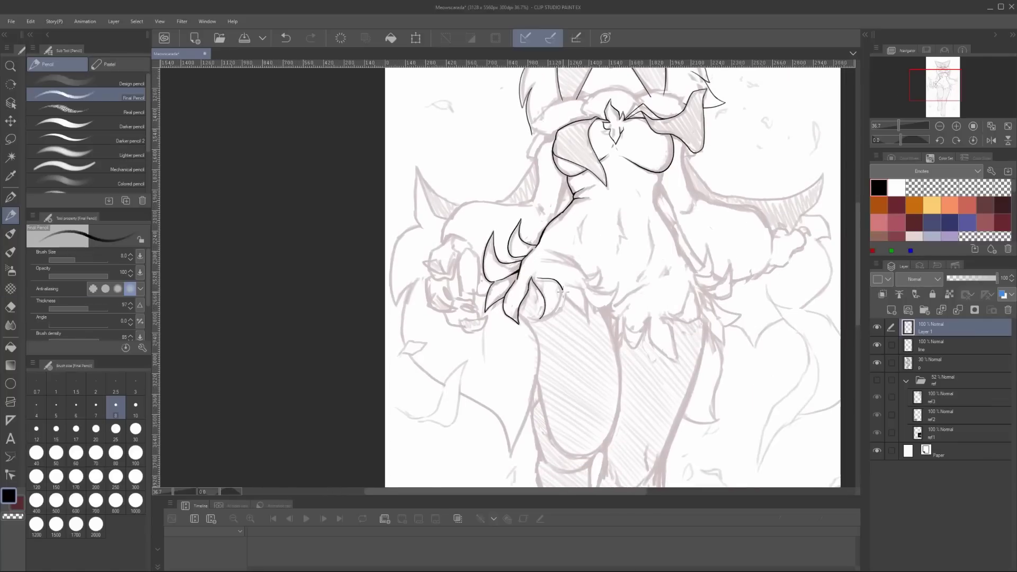
scroll(563, 281, "right", 1)
scroll(564, 281, "up", 1)
key("ctrl+z")
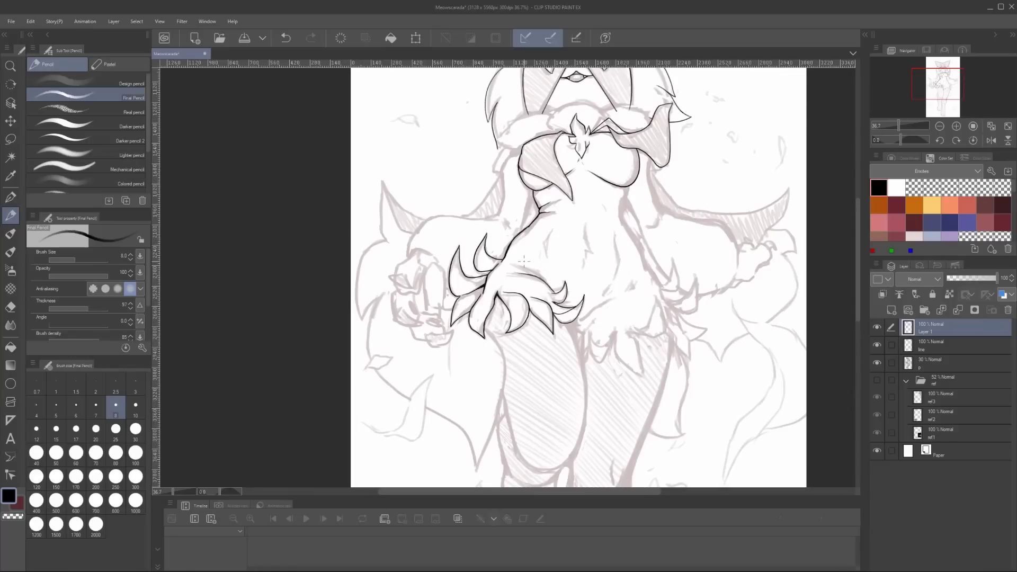
scroll(547, 276, "up", 2)
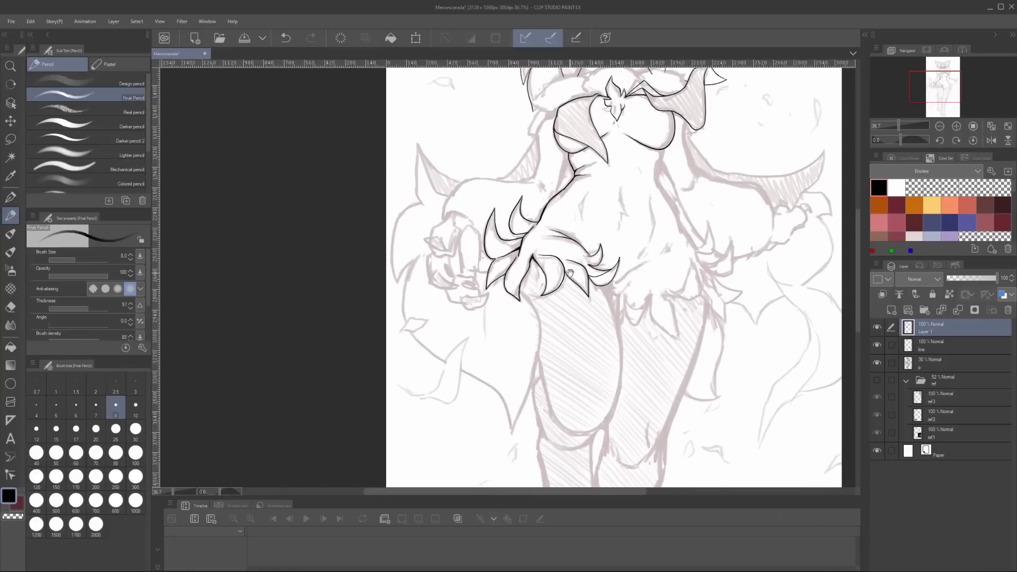
Ink the opposite waist and hip line, the belly creases and the lower edge of the abdomen
scroll(626, 269, "right", 2)
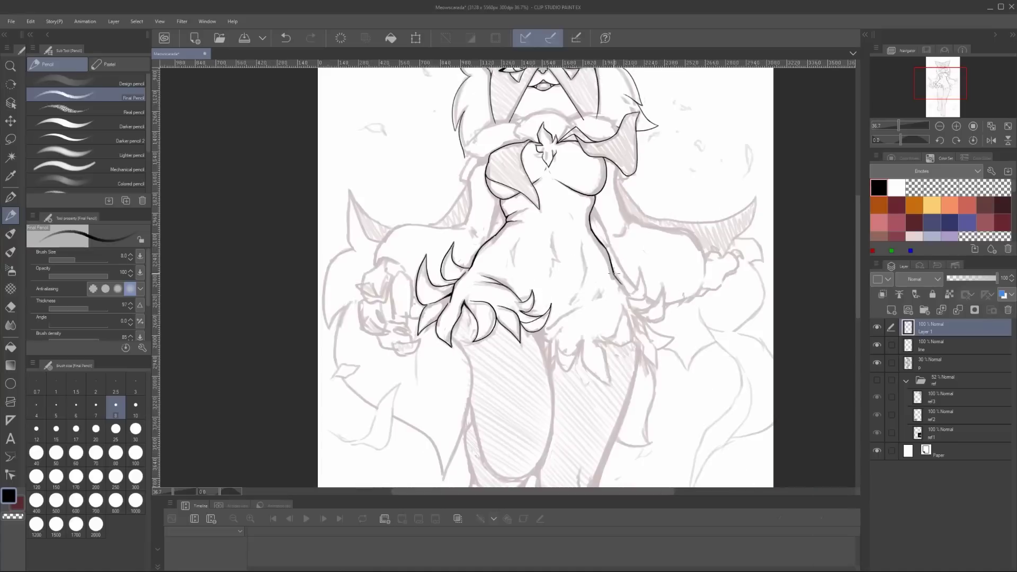
scroll(627, 312, "left", 3)
scroll(628, 312, "up", 1)
scroll(641, 385, "right", 3)
scroll(642, 386, "down", 4)
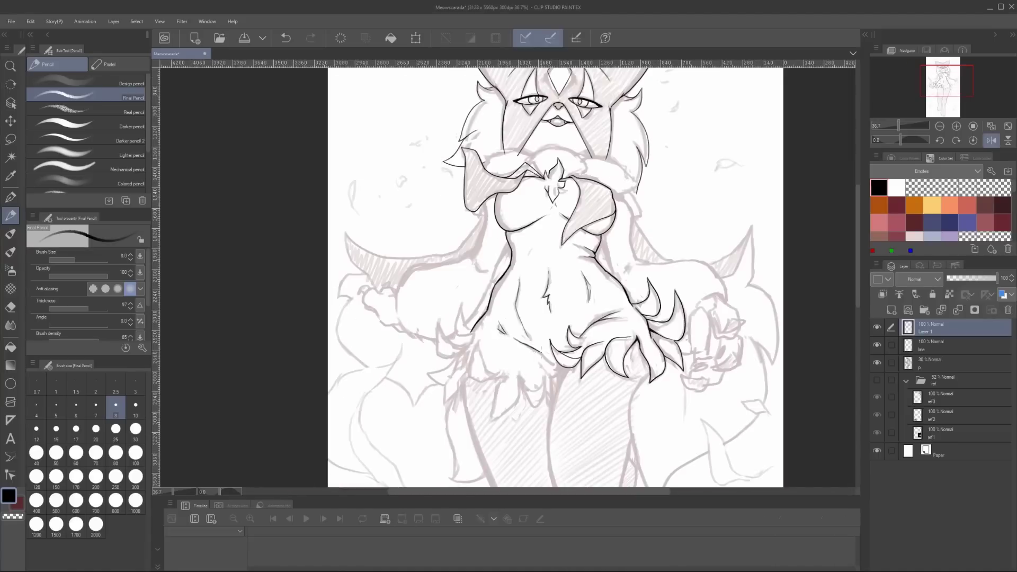
Ink the pointed fringe tufts over the second thigh and the inner edge of the first thigh around to the knee
scroll(585, 308, "left", 1)
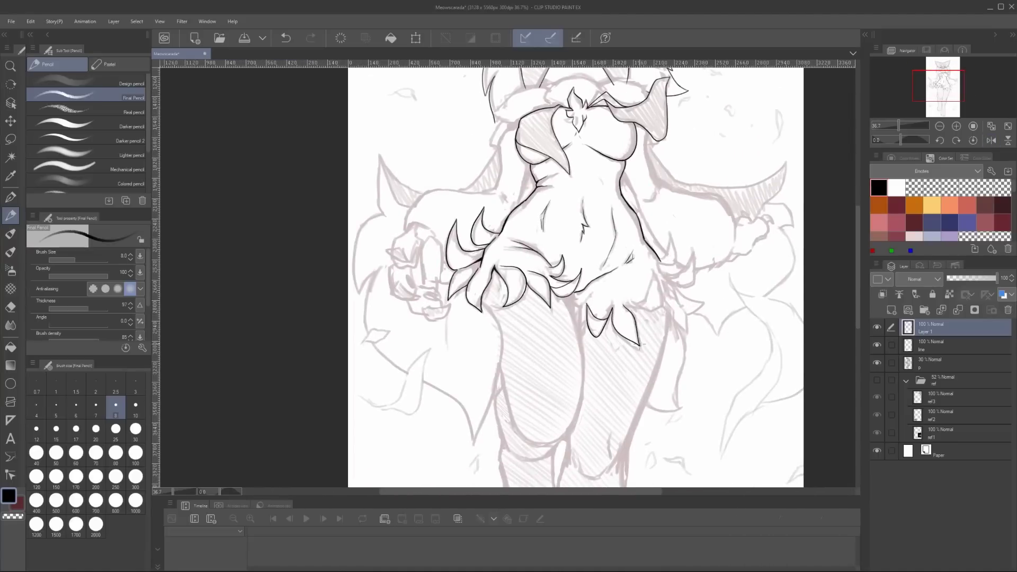
scroll(637, 281, "left", 2)
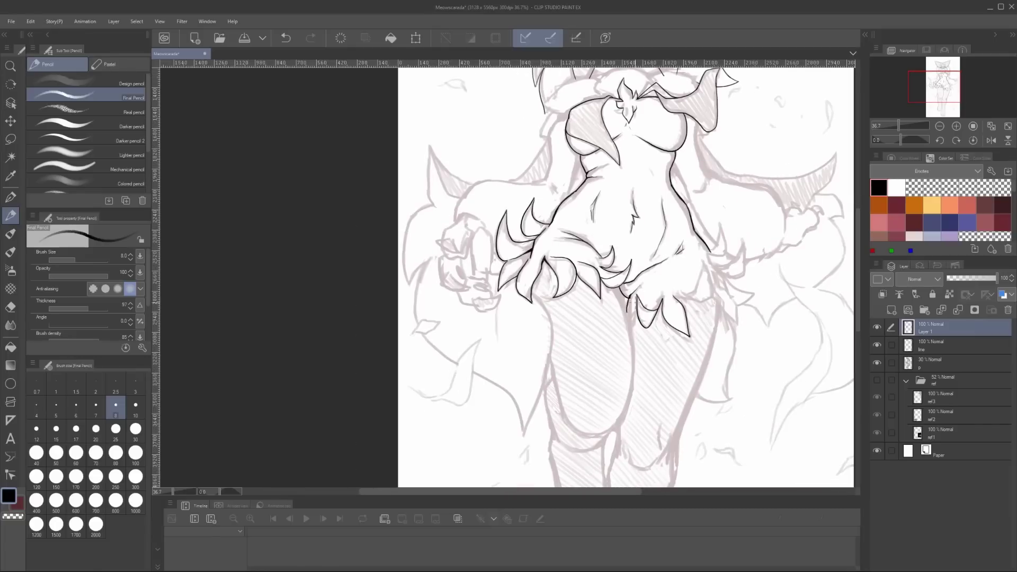
key("h")
scroll(618, 293, "down", 2)
key("h")
scroll(596, 318, "right", 2)
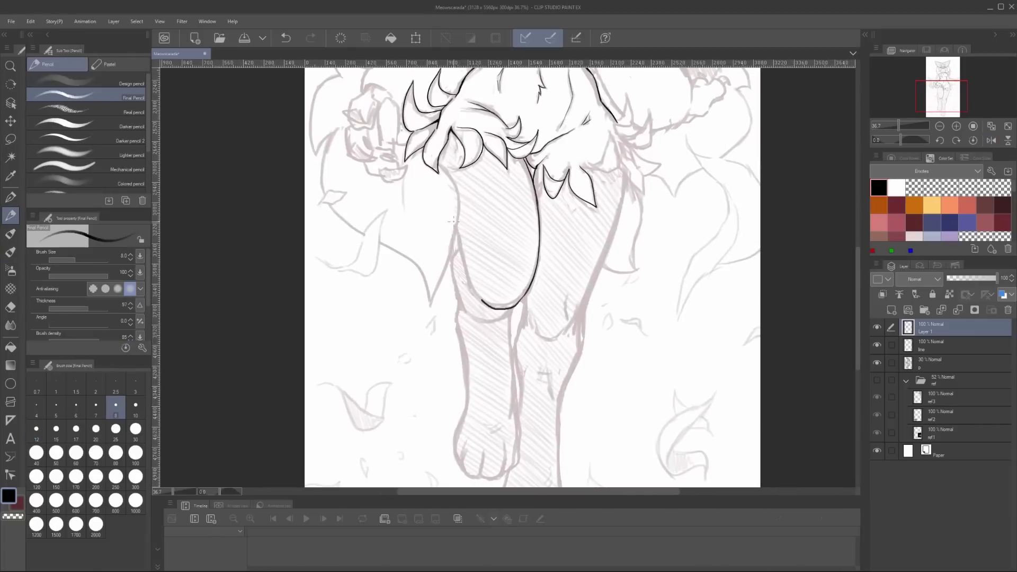
Ink the outer edge of the first thigh up to the fringe and the cape's curved lower outline ending in a point
scroll(595, 318, "left", 2)
left_click_drag(588, 271, 594, 298)
scroll(596, 310, "up", 3)
scroll(596, 310, "right", 2)
scroll(595, 297, "down", 1)
scroll(595, 296, "left", 1)
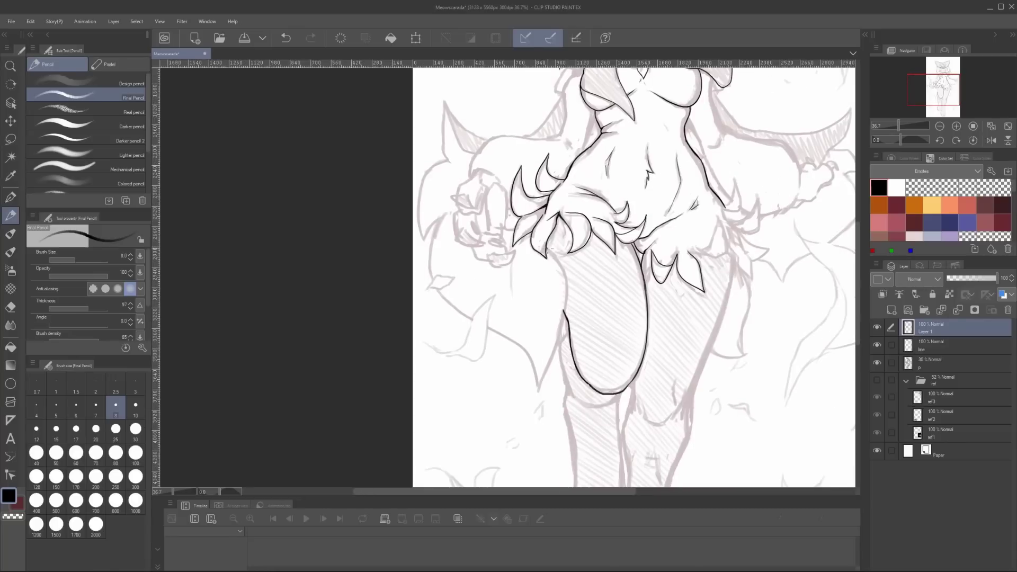
left_click_drag(562, 253, 538, 387)
scroll(596, 257, "left", 2)
left_click_drag(550, 228, 546, 378)
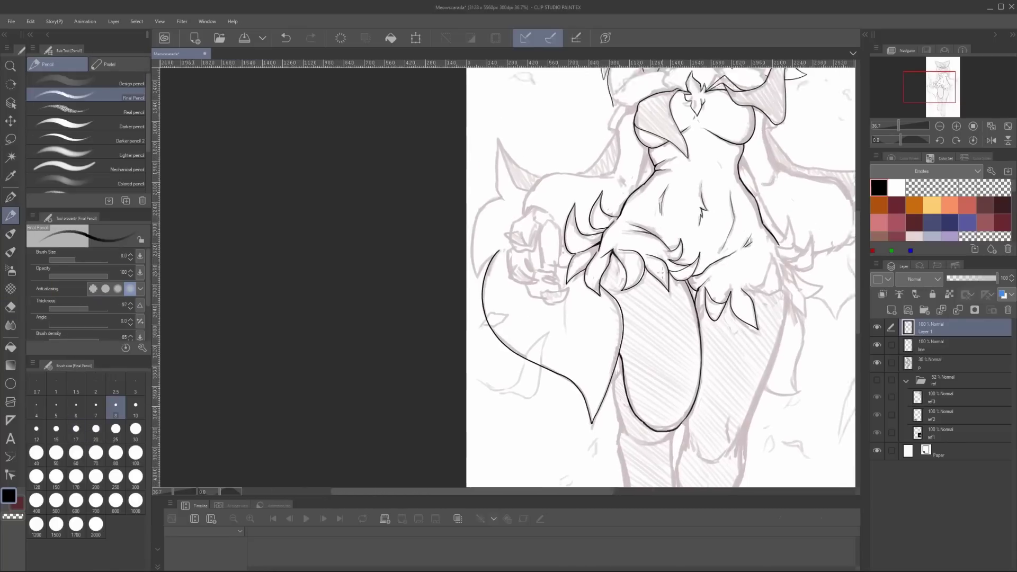
Ink the cape's leaf-shaped side edge, its inner border line and the upright pointed tip above the raised paw
key("h")
left_click_drag(601, 186, 633, 255)
left_click_drag(573, 207, 509, 204)
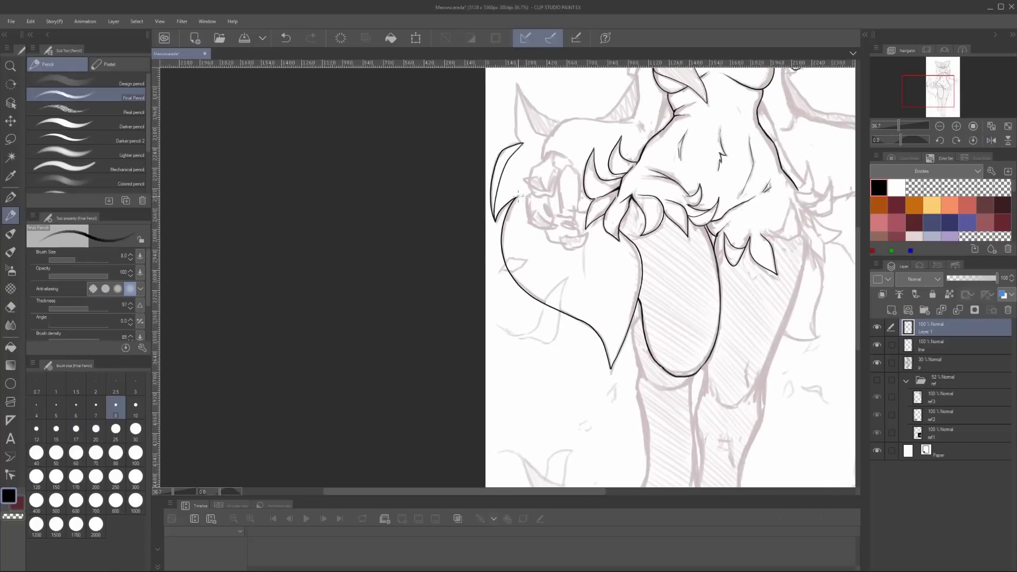
left_click_drag(521, 238, 530, 325)
left_click_drag(694, 289, 683, 355)
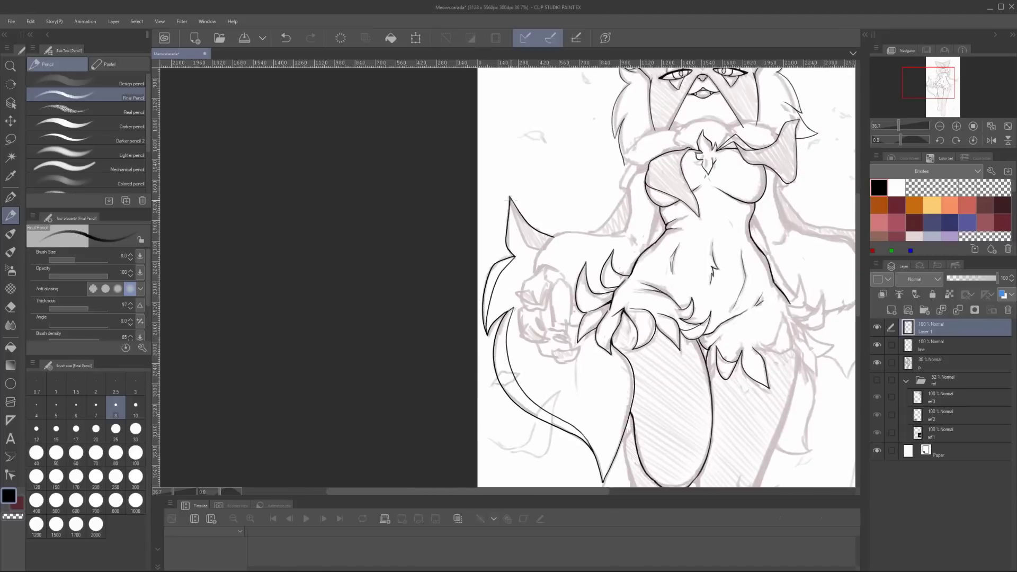
left_click_drag(551, 247, 538, 200)
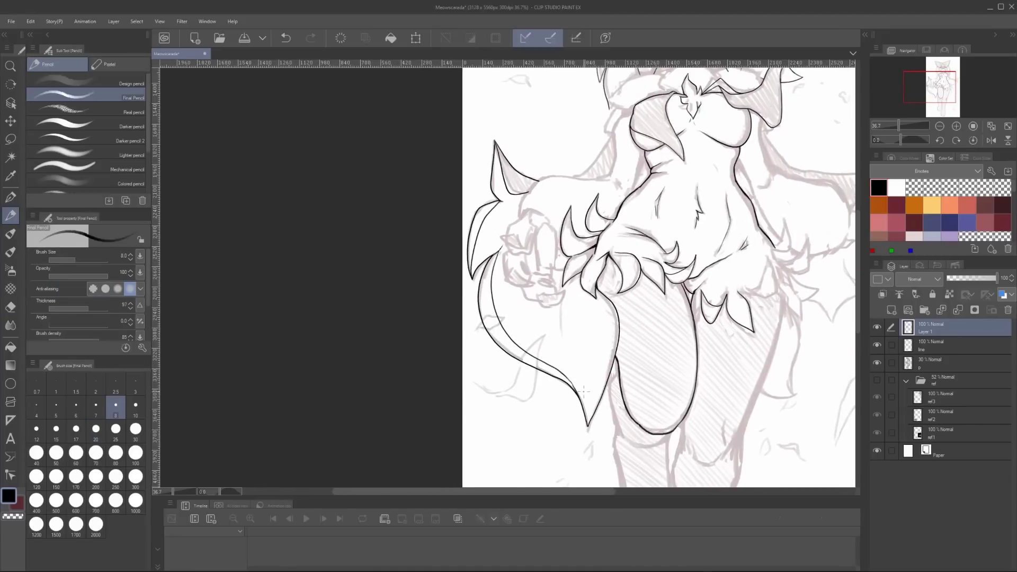
Ink the pointed fur tufts around the opposite hip and the top of the second thigh
mouse_move(693, 312)
left_mouse_down()
mouse_move(576, 314)
mouse_move(552, 341)
mouse_move(578, 349)
left_mouse_up()
left_click_drag(662, 294, 676, 292)
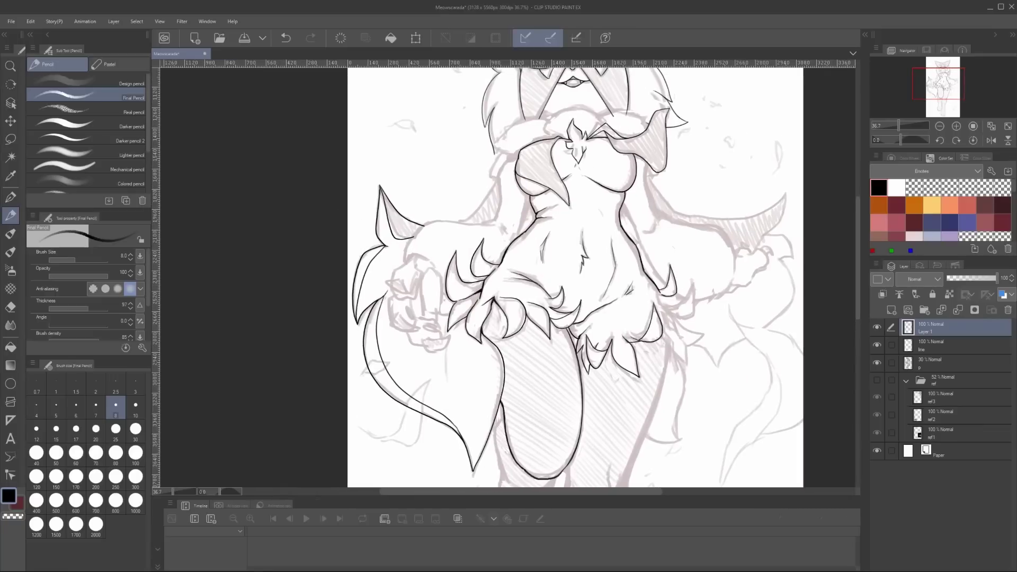
left_click_drag(723, 151, 696, 135)
mouse_move(645, 273)
left_mouse_down()
mouse_move(676, 291)
mouse_move(597, 269)
mouse_move(612, 291)
left_mouse_up()
left_click_drag(556, 298, 641, 288)
Ink the second leg from the outer thigh and knee down to the lower leg and toed paw
mouse_move(731, 188)
left_mouse_down()
mouse_move(747, 122)
mouse_move(781, 100)
left_mouse_up()
mouse_move(706, 197)
left_mouse_down()
mouse_move(658, 324)
mouse_move(688, 279)
left_mouse_up()
mouse_move(729, 185)
left_mouse_down()
mouse_move(678, 312)
mouse_move(702, 275)
left_mouse_up()
mouse_move(657, 282)
left_mouse_down()
mouse_move(690, 276)
mouse_move(717, 242)
mouse_move(695, 219)
left_mouse_up()
left_click_drag(664, 212, 656, 237)
mouse_move(719, 242)
left_mouse_down()
mouse_move(696, 303)
mouse_move(706, 275)
left_mouse_up()
left_click_drag(702, 267, 692, 404)
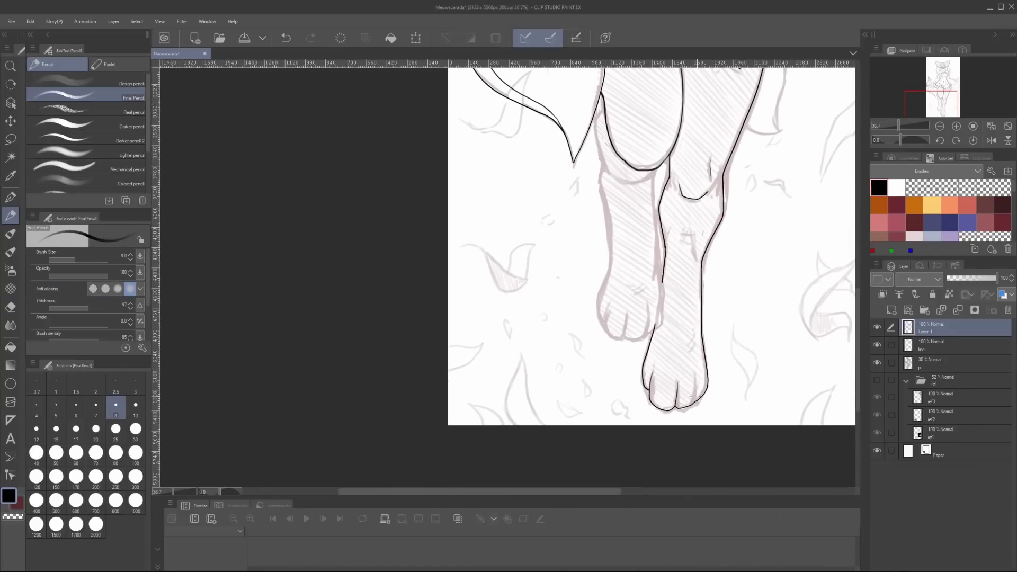
Ink the first lower leg below the knee and its paw with separate toes
mouse_move(692, 397)
left_mouse_down()
mouse_move(697, 420)
mouse_move(679, 461)
left_mouse_up()
mouse_move(594, 213)
left_mouse_down()
mouse_move(582, 261)
mouse_move(603, 273)
left_mouse_up()
left_click_drag(602, 273, 629, 249)
left_click_drag(624, 202, 610, 280)
left_click_drag(666, 286, 673, 311)
mouse_move(674, 312)
left_mouse_down()
mouse_move(658, 362)
mouse_move(611, 318)
mouse_move(636, 370)
mouse_move(662, 360)
left_mouse_up()
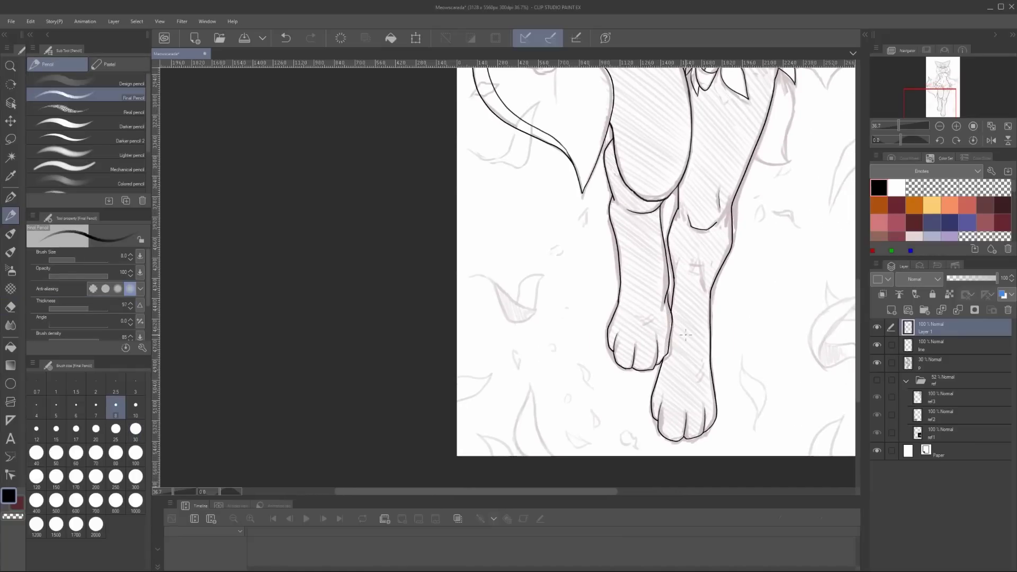
Ink the cape strip hanging behind the second thigh and the inner edge of the outstretched upper arm
scroll(685, 335, "down", 2)
scroll(662, 312, "up", 1)
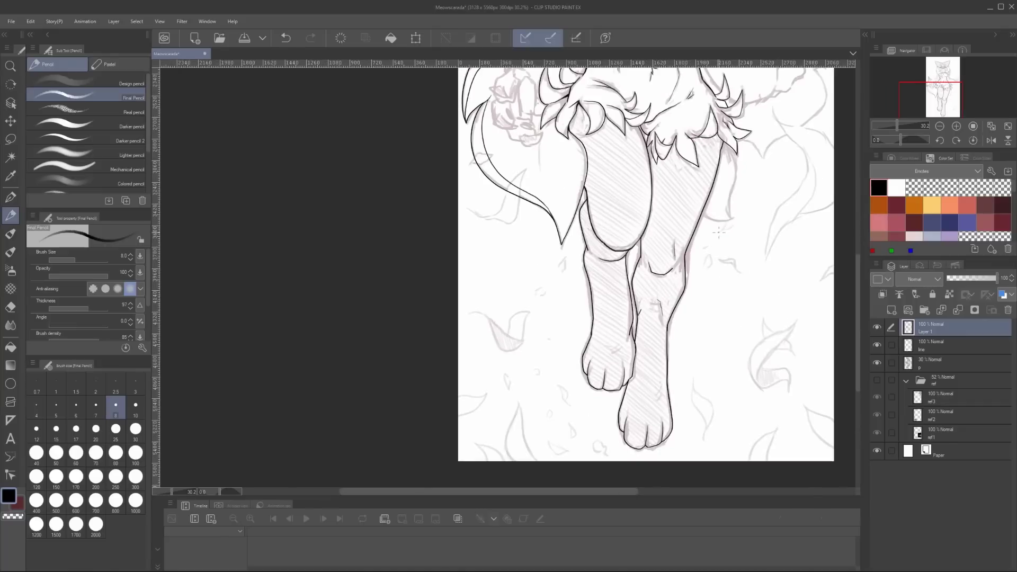
mouse_move(679, 268)
left_mouse_down()
mouse_move(654, 346)
mouse_move(792, 355)
mouse_move(504, 353)
left_mouse_up()
left_click_drag(496, 296, 506, 320)
scroll(516, 315, "up", 3)
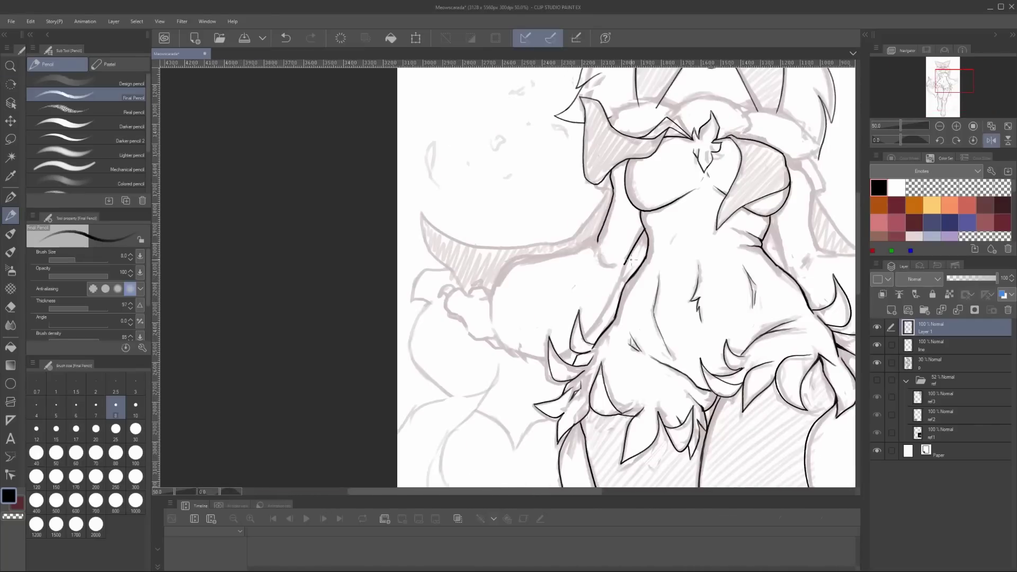
Ink the outstretched arm's elbow crease and the upper edge of its fluffy forearm
mouse_move(848, 365)
left_mouse_down()
mouse_move(770, 266)
mouse_move(783, 259)
left_mouse_up()
left_click_drag(533, 252, 506, 291)
left_click_drag(522, 194, 601, 212)
left_click_drag(817, 254, 757, 227)
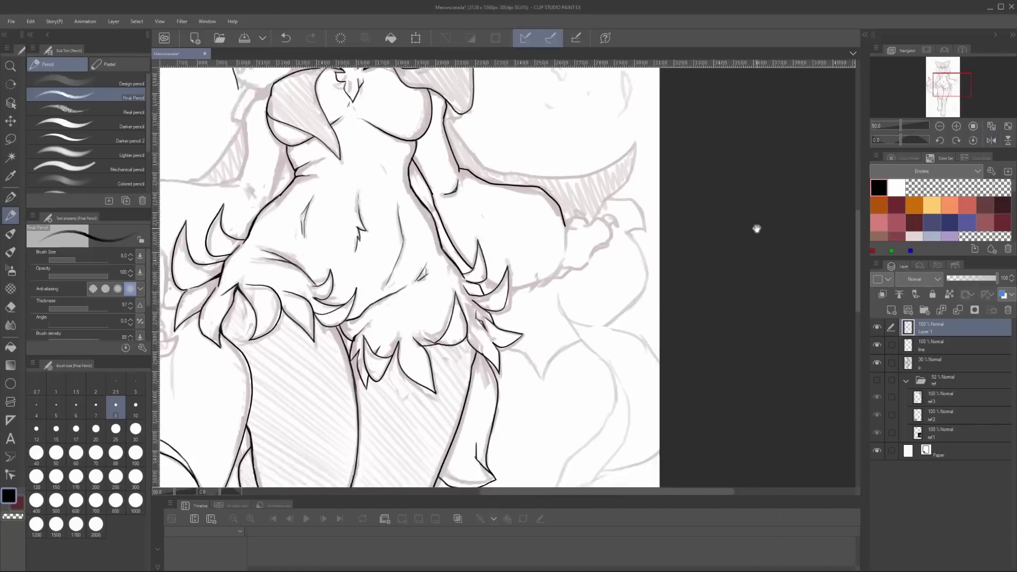
Ink the lower edge of the fluffy forearm and the small clawed hand at its end
key("h")
key("h")
left_click_drag(532, 277, 590, 333)
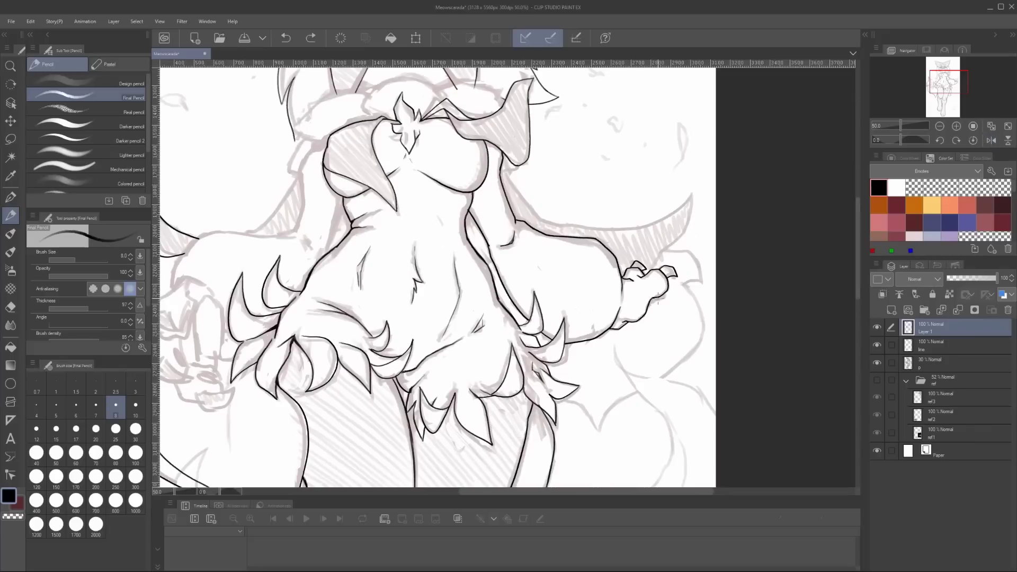
Ink the cape behind the outstretched arm, with its pointed upper corner and the curved lower lobe ending in a point
left_click_drag(670, 298, 665, 314)
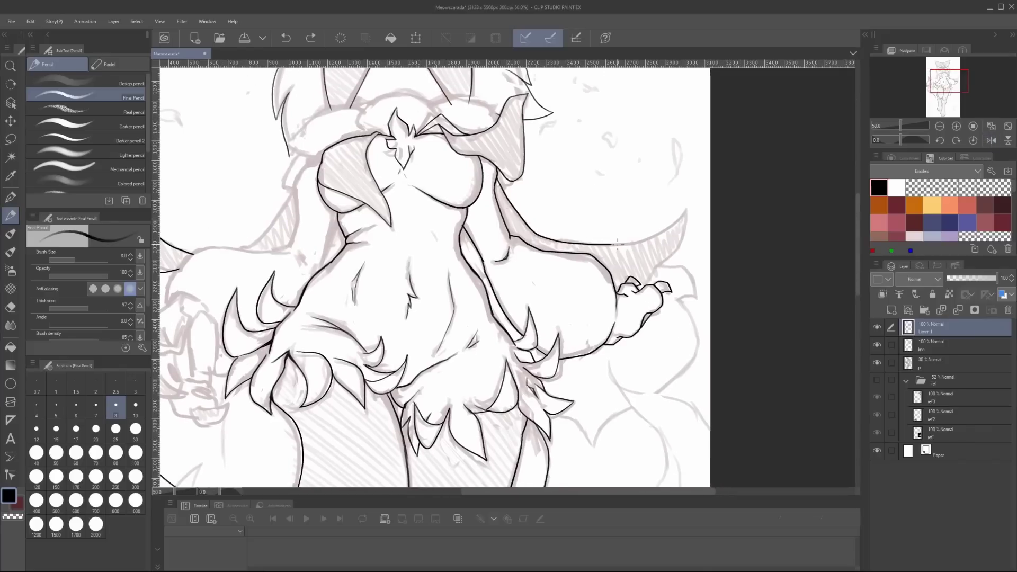
key("h")
left_click_drag(745, 313, 798, 240)
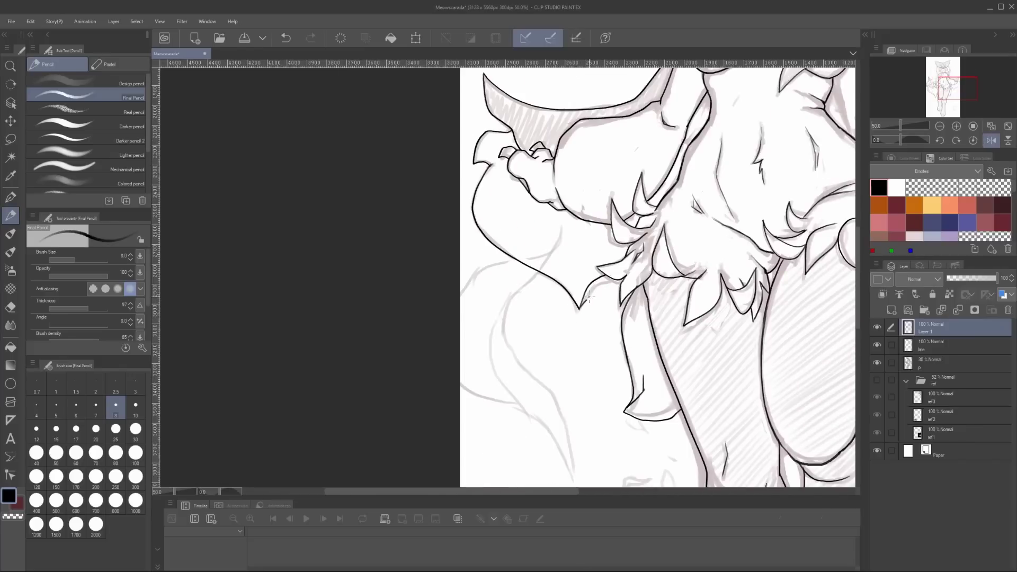
Ink the arm leading to the raised paw, including the fluffy forearm outline and the cape edge behind it
key("h")
left_click_drag(438, 174, 652, 253)
key("ctrl+z")
key("h")
left_click_drag(529, 79, 808, 260)
key("h")
left_click_drag(523, 215, 639, 148)
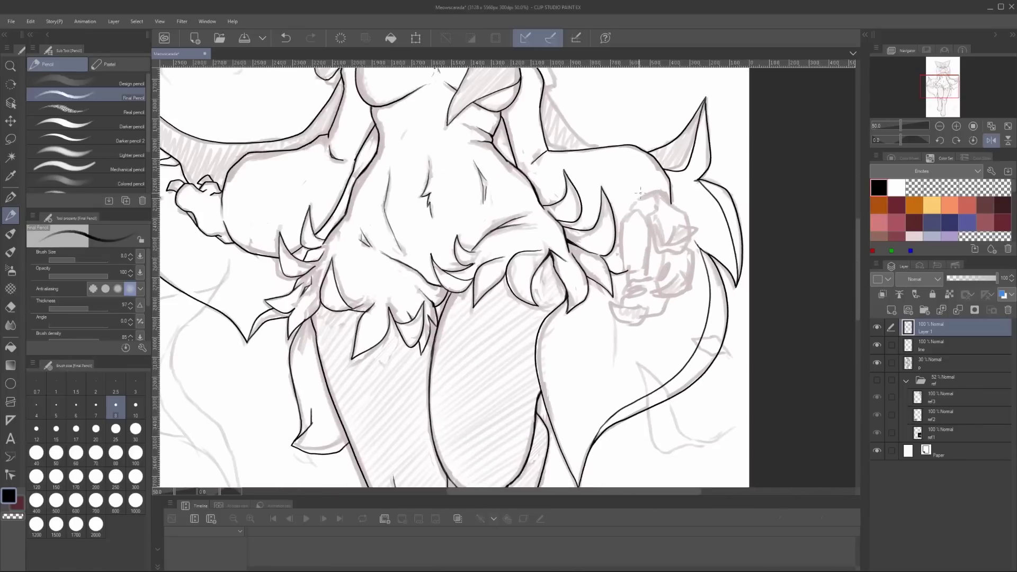
Ink the raised paw with its palm, curled fingers, claws and pads, plus the forearm line below it
left_click_drag(651, 291, 680, 277)
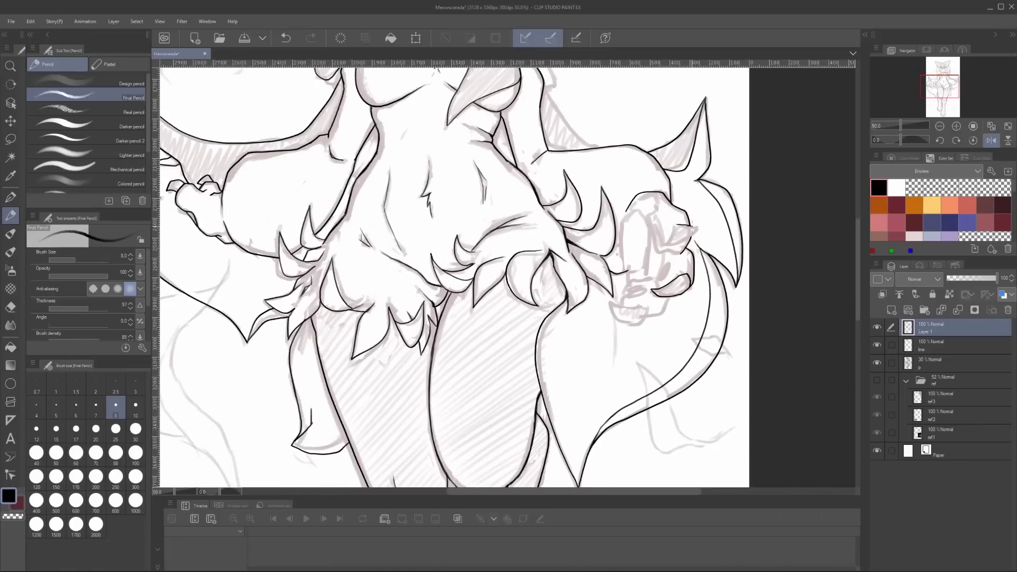
left_click_drag(625, 215, 637, 193)
left_click_drag(685, 237, 695, 231)
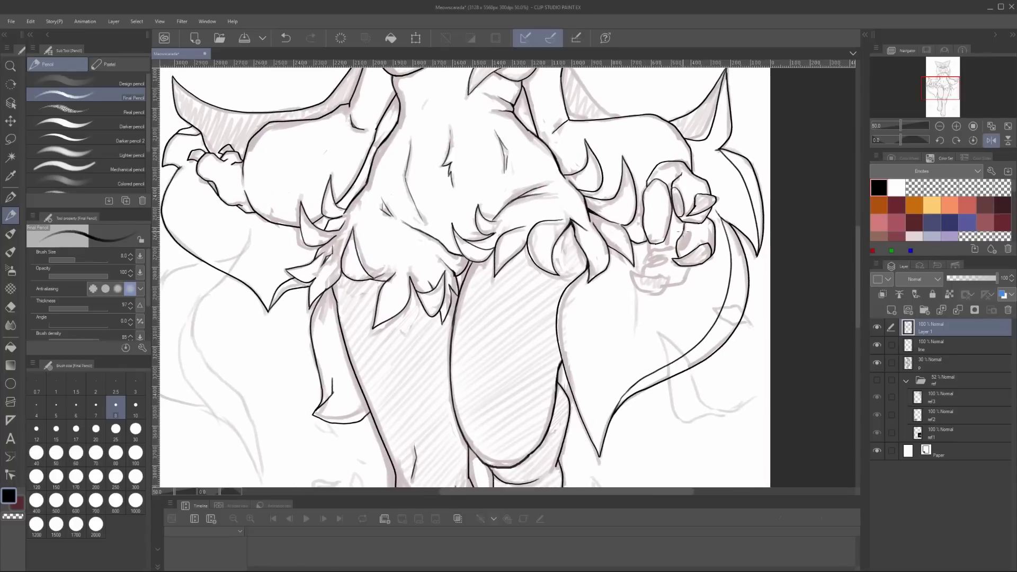
key("h")
key("h")
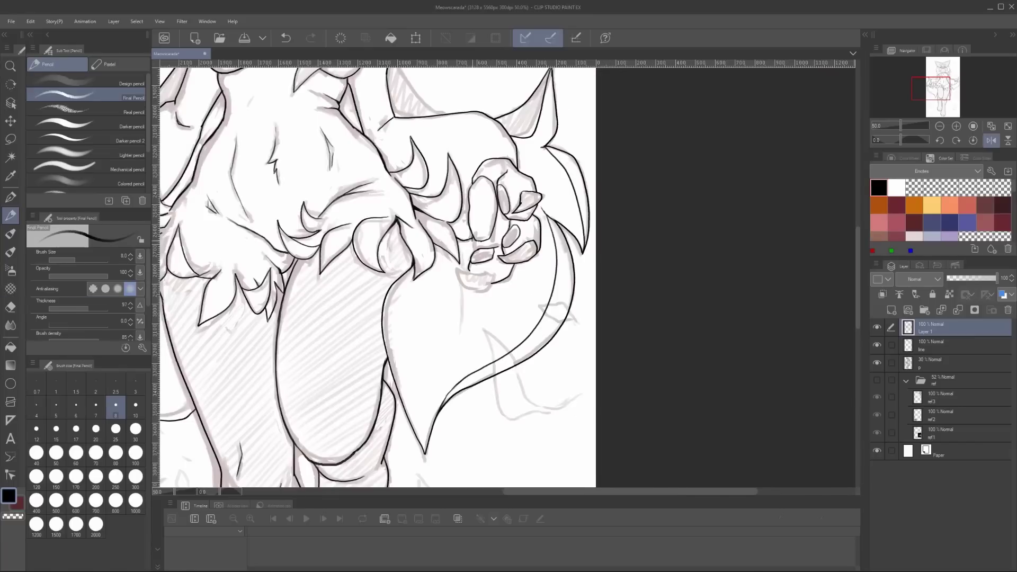
key("h")
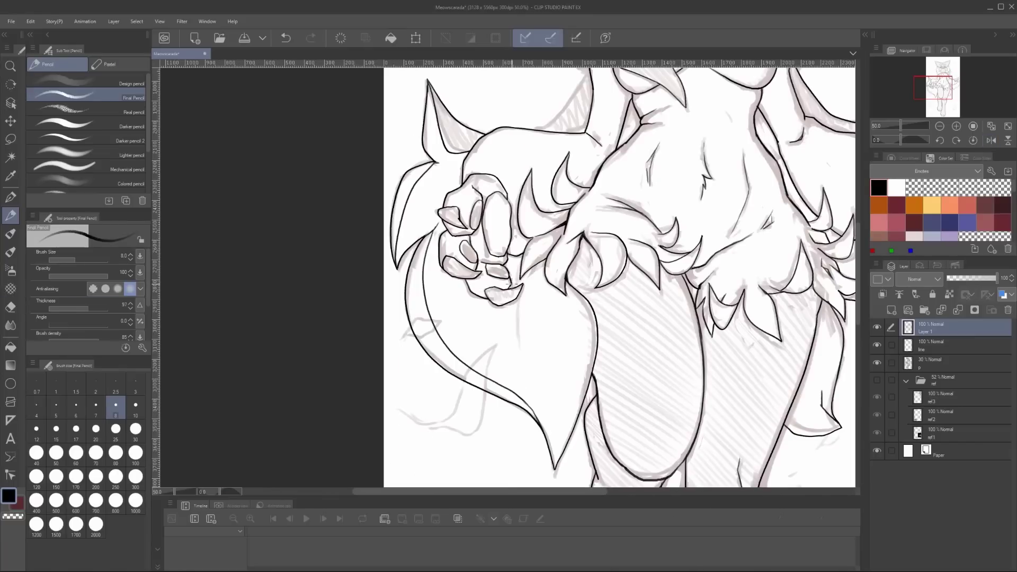
left_click_drag(510, 285, 514, 336)
key("h")
left_click_drag(761, 440, 760, 244)
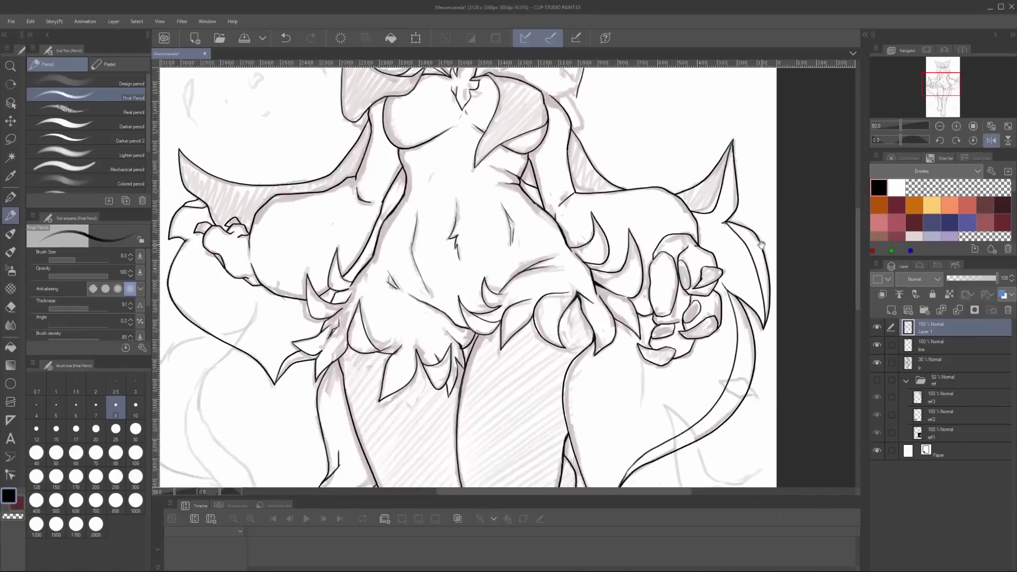
left_click_drag(651, 329, 704, 255)
Ink the collar's central and side lobes around the neck and the small rounded ends over the shoulders
key("h")
scroll(691, 312, "down", 3)
scroll(588, 264, "up", 4)
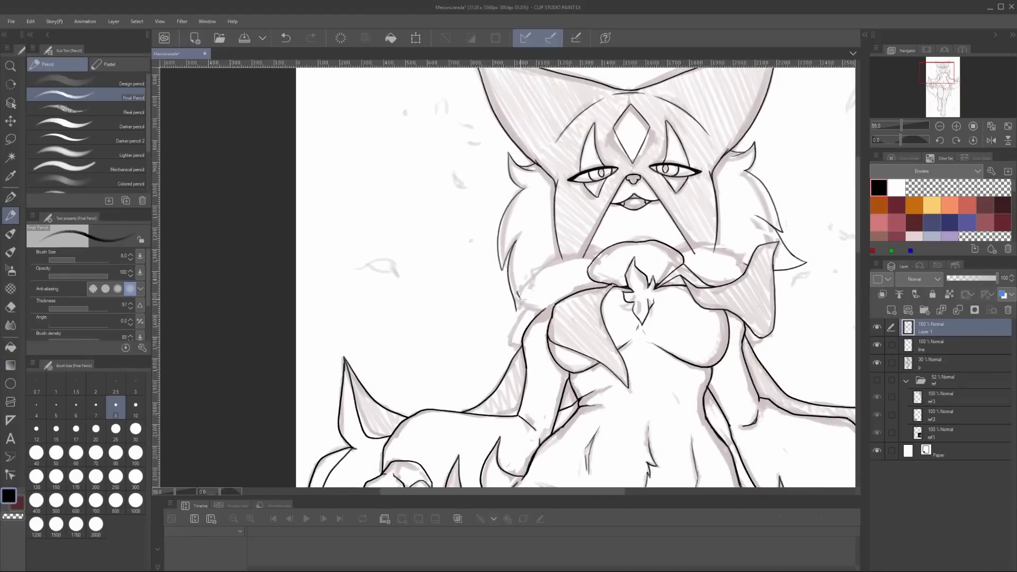
key("ctrl+y")
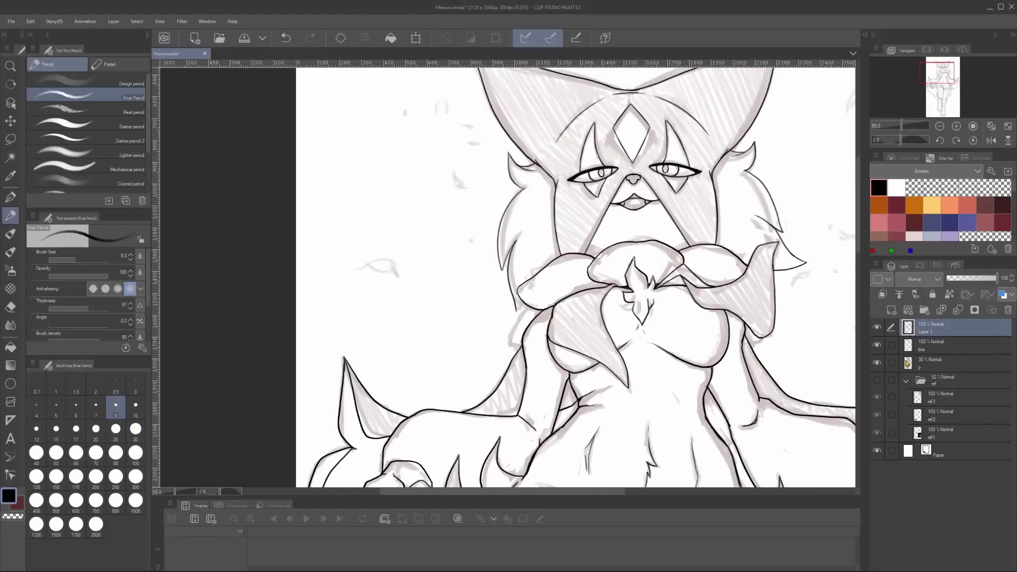
mouse_move(763, 317)
left_mouse_down()
mouse_move(628, 280)
mouse_move(642, 298)
mouse_move(748, 340)
left_mouse_up()
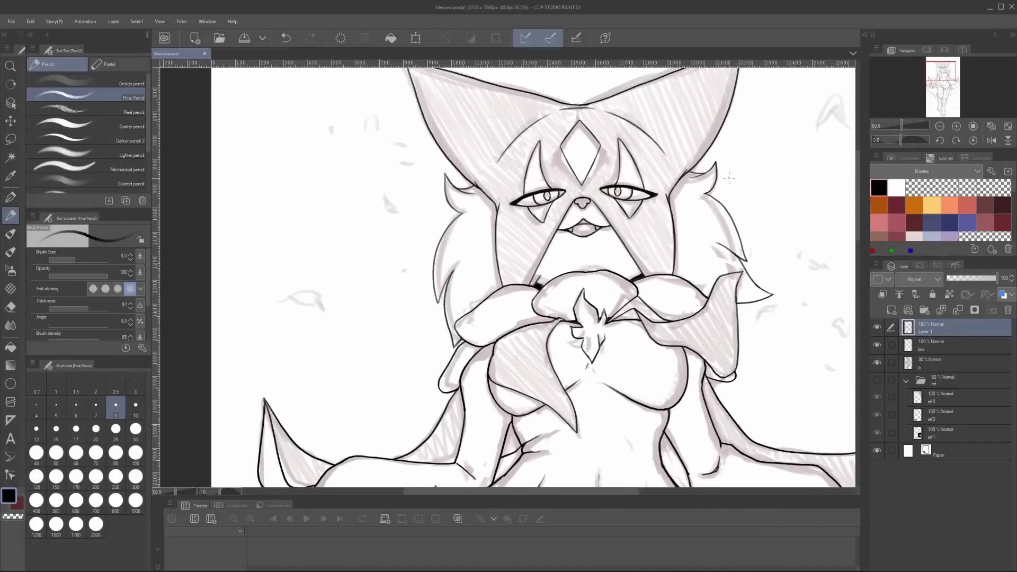
Undo the last stroke and merge the inked layer into the line layer
key("ctrl+z")
scroll(509, 276, "down", 5)
scroll(704, 299, "up", 5)
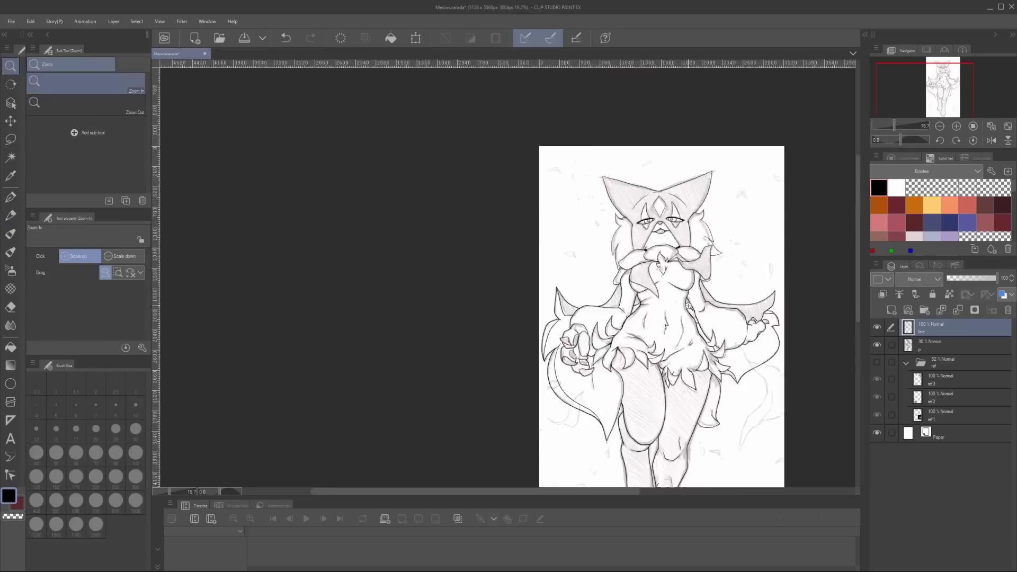
Ink the long curling leaf below the outstretched hand on a new layer and move that layer, named bgLine, beneath the sketch
scroll(705, 299, "down", 2)
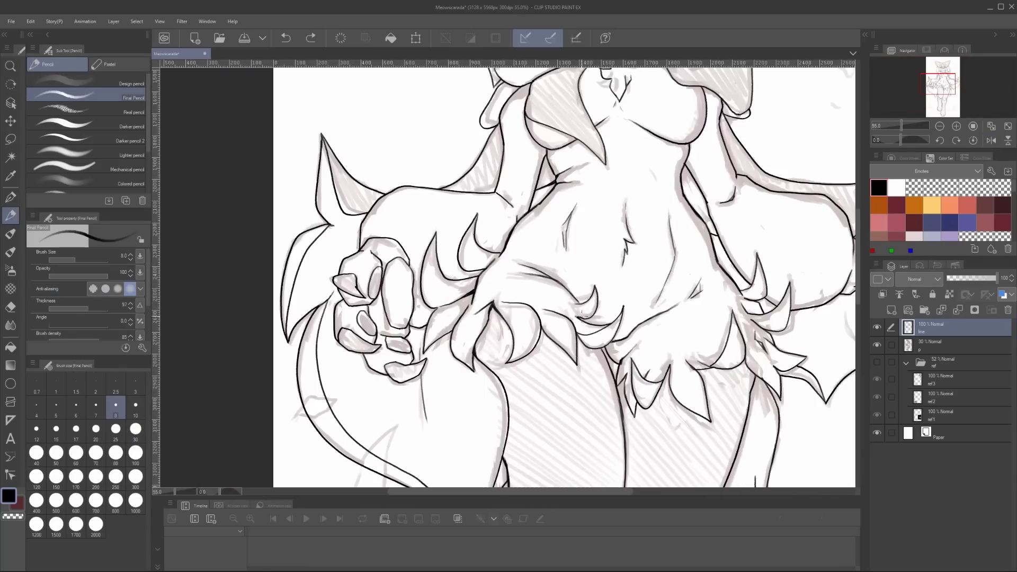
scroll(705, 299, "down", 2)
left_click(877, 345)
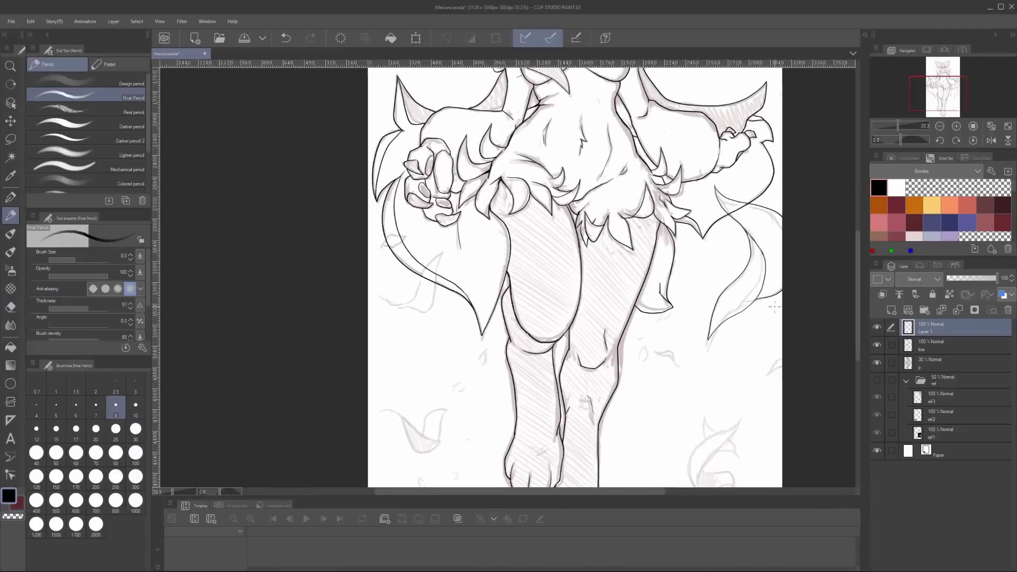
left_click_drag(930, 331, 930, 369)
Ink the large curled background leaves beside the legs and along the lower edge of the page on the line layer
left_click(931, 327)
mouse_move(724, 468)
left_mouse_down()
mouse_move(745, 372)
mouse_move(742, 382)
left_mouse_up()
left_click_drag(765, 406, 820, 441)
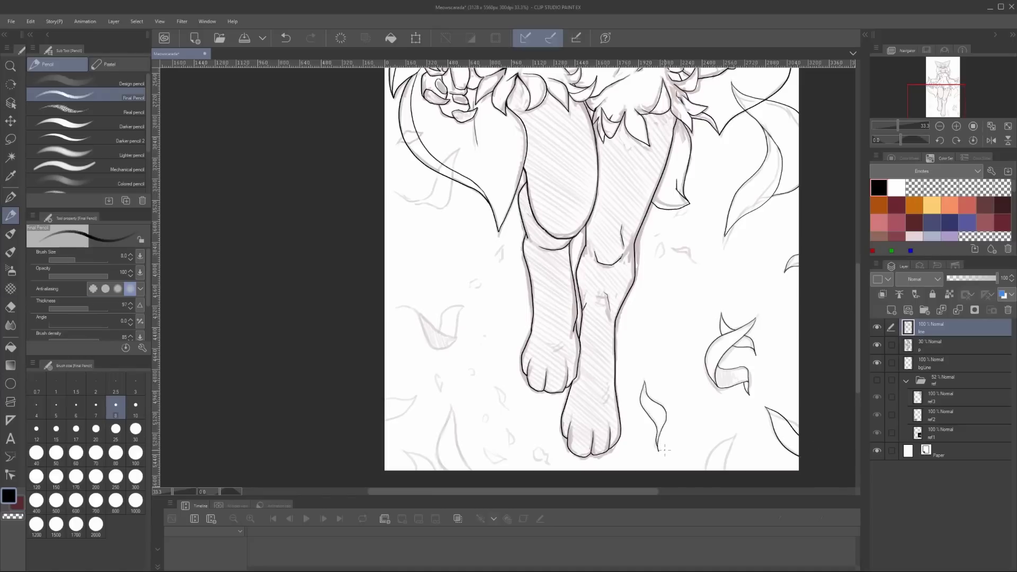
left_click_drag(414, 311, 483, 311)
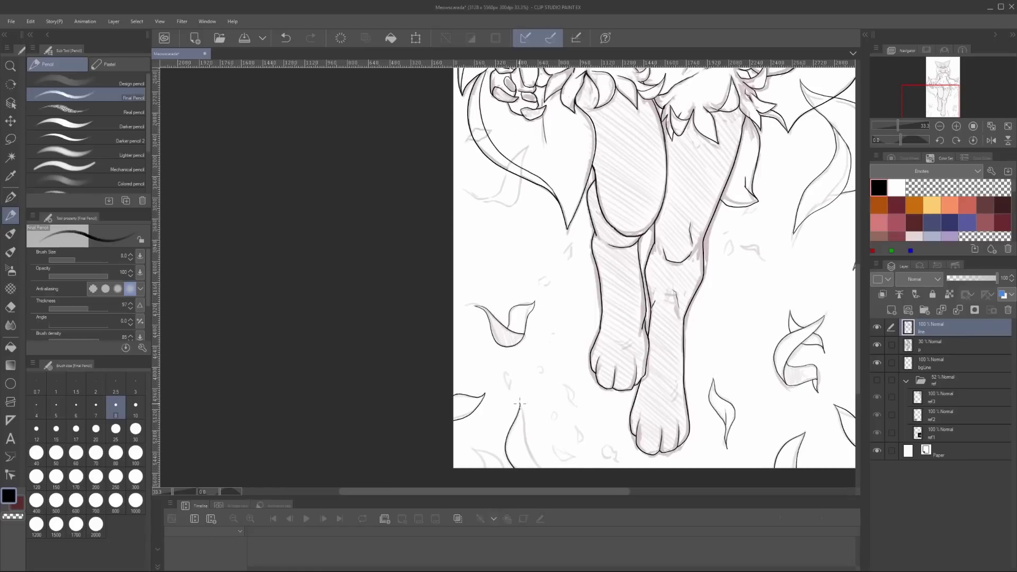
scroll(498, 281, "up", 3)
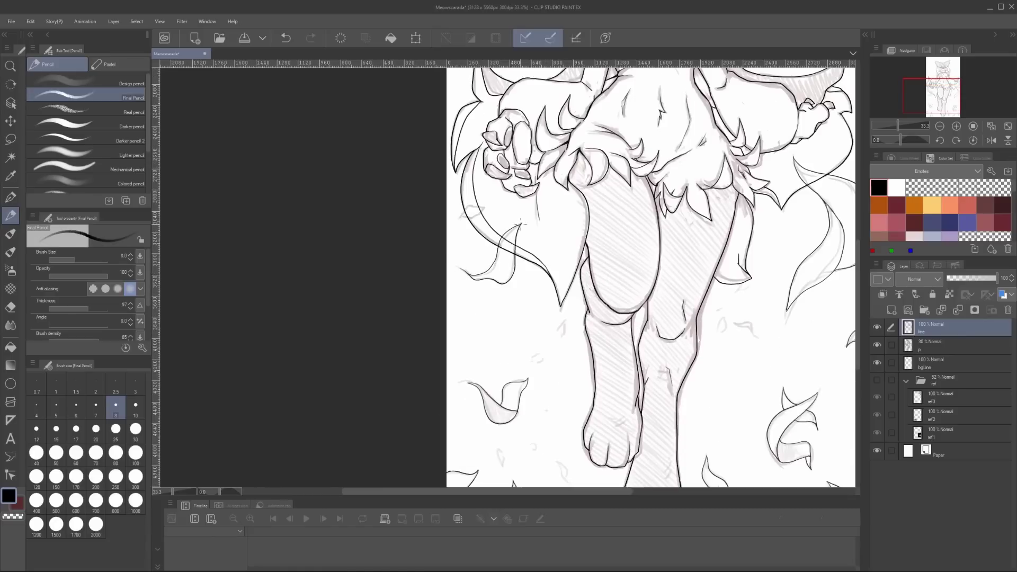
scroll(583, 317, "down", 2)
scroll(671, 324, "up", 2)
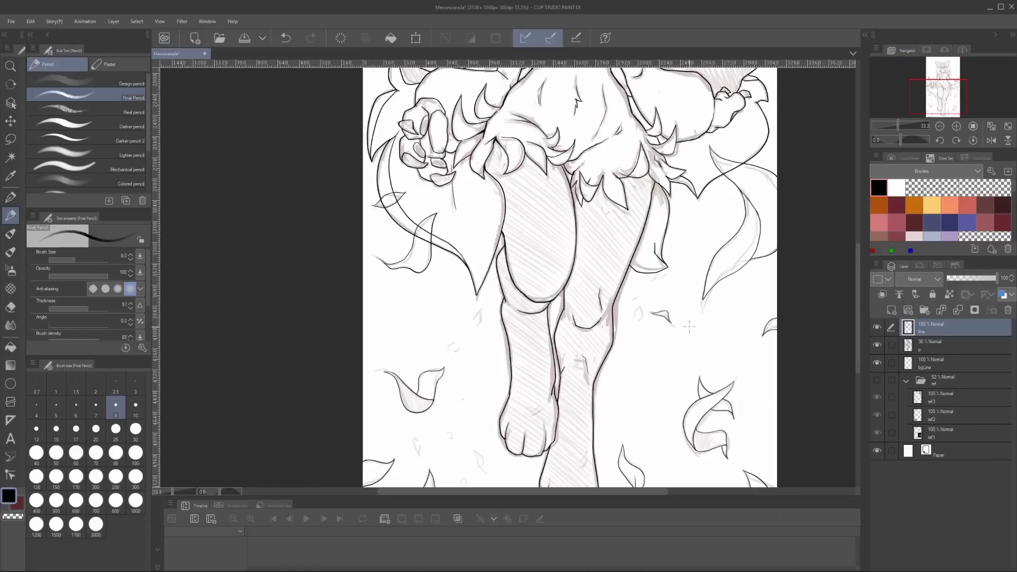
Ink the small drifting leaves around the feet and in the background around the head and shoulders
scroll(689, 326, "down", 3)
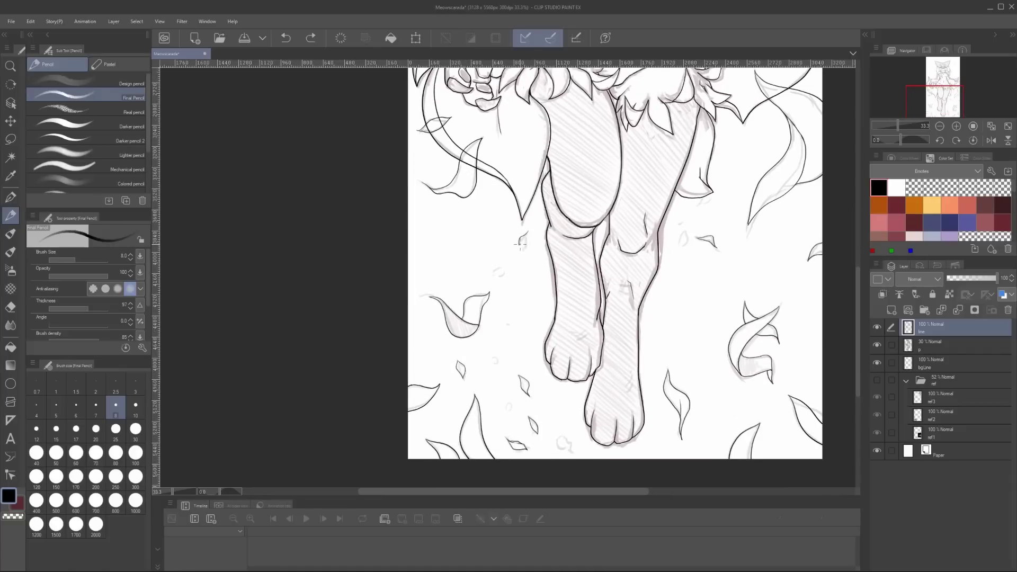
scroll(535, 238, "down", 2)
scroll(664, 200, "up", 2)
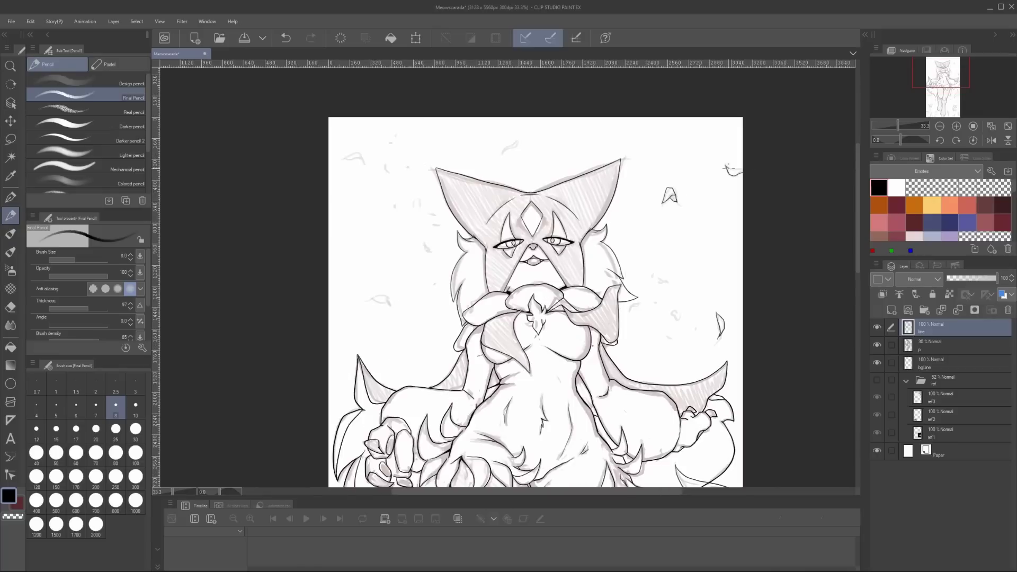
left_click_drag(365, 161, 491, 173)
scroll(564, 270, "down", 2)
scroll(572, 273, "up", 1)
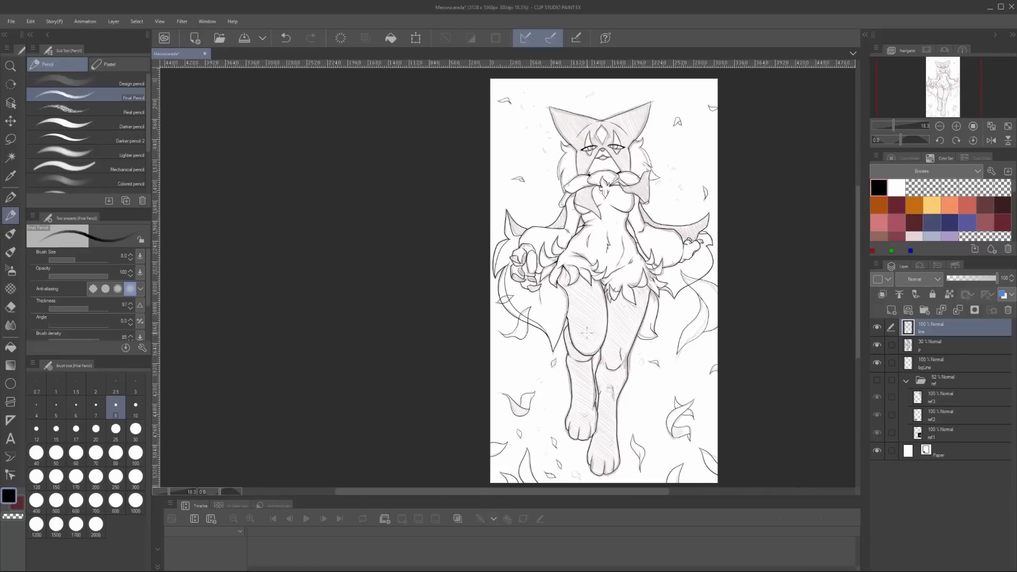
Select the drifting background leaves on the line layer with the lasso and copy them onto a separate layer
scroll(600, 279, "up", 2)
scroll(600, 276, "down", 2)
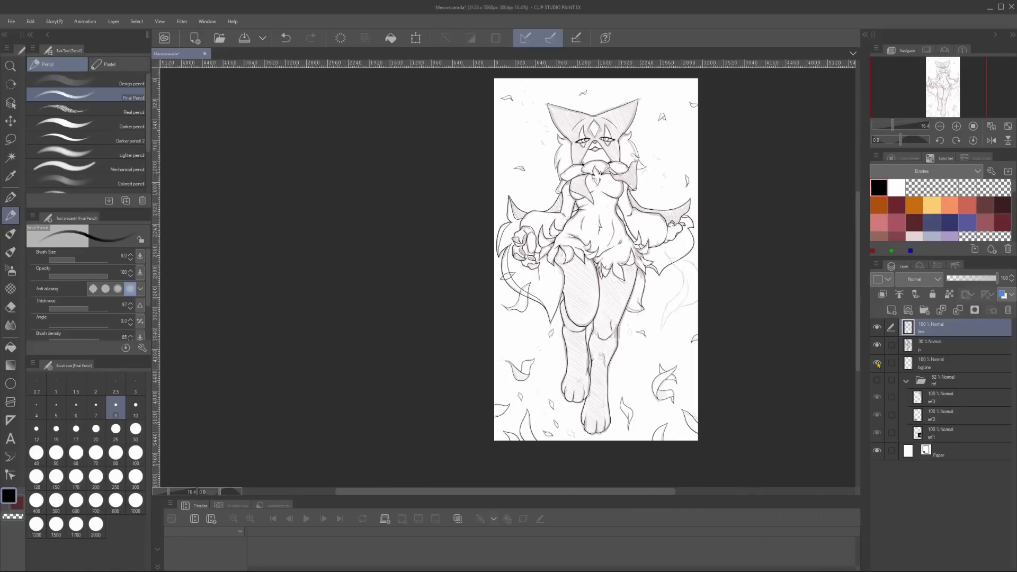
key("m")
left_click_drag(703, 151, 722, 252)
key("ctrl+c")
key("ctrl+v")
scroll(510, 372, "up", 2)
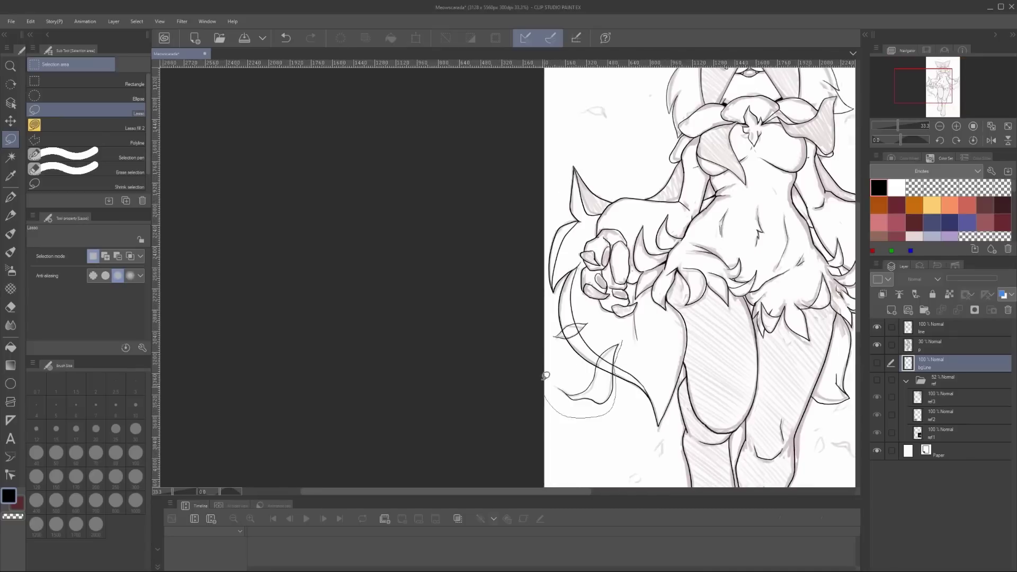
Erase the original leaf outlines below the outstretched hand from the line layer, keeping the cape's curved edge intact
key("ctrl+d")
left_click(877, 363)
left_click(932, 327)
key("e")
scroll(578, 333, "up", 2)
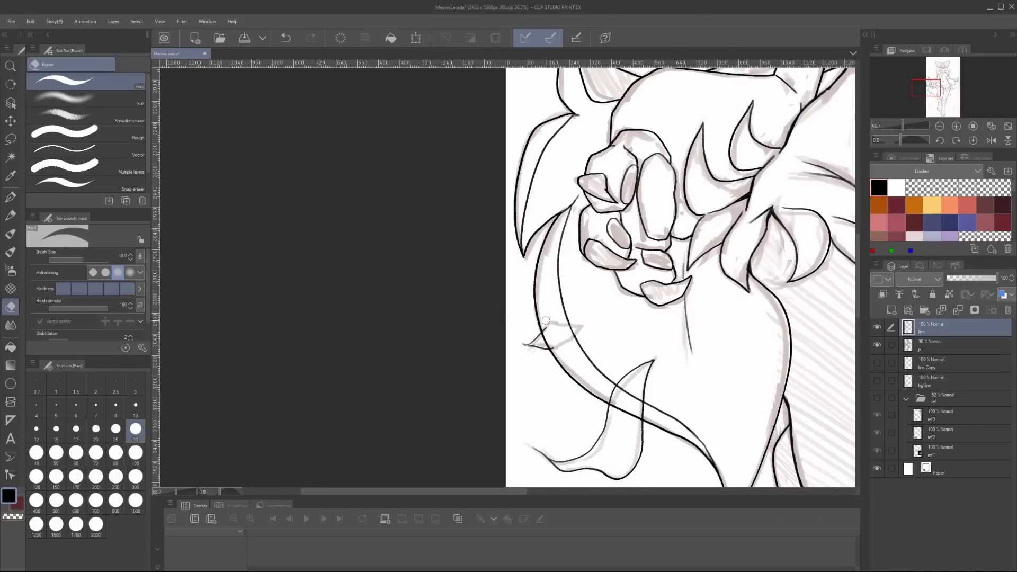
left_click_drag(613, 400, 558, 357)
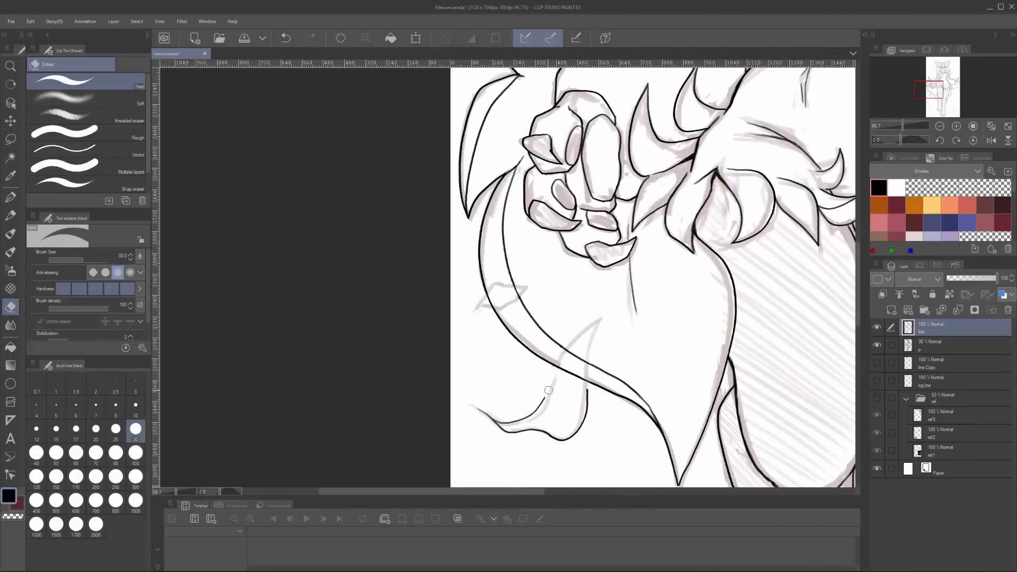
Check the copied leaf outlines without the character lines, merge the copy into bgLine and show only the character line art over the sketch
scroll(549, 390, "down", 5)
left_click(877, 327)
left_click(877, 363)
scroll(609, 371, "up", 5)
left_click(932, 363)
key("p")
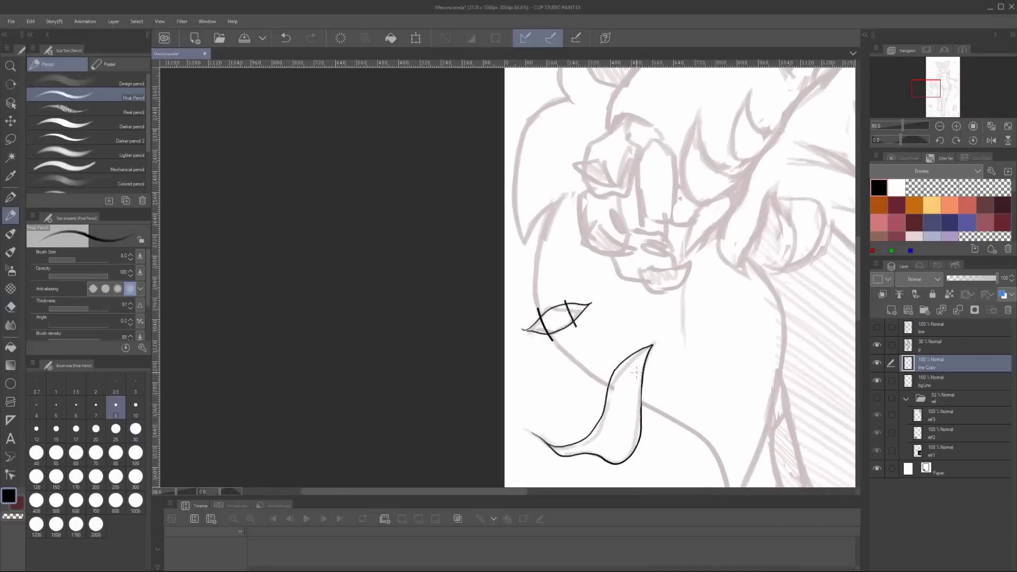
key("ctrl+z")
scroll(636, 373, "down", 5)
left_click(1008, 310)
left_click(877, 327)
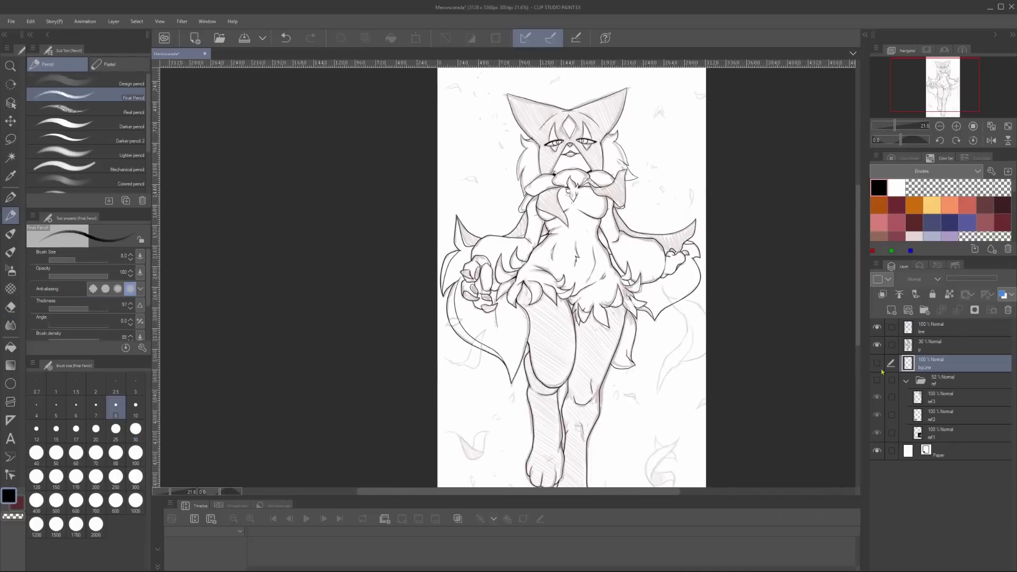
Add a new layer above the line art, set the pencil's brush size to 15 and save the file
key("ctrl+shift+n")
key("bracketright")
key("bracketright")
key("bracketright")
left_click_drag(670, 289, 631, 391)
key("ctrl+z")
key("ctrl+s")
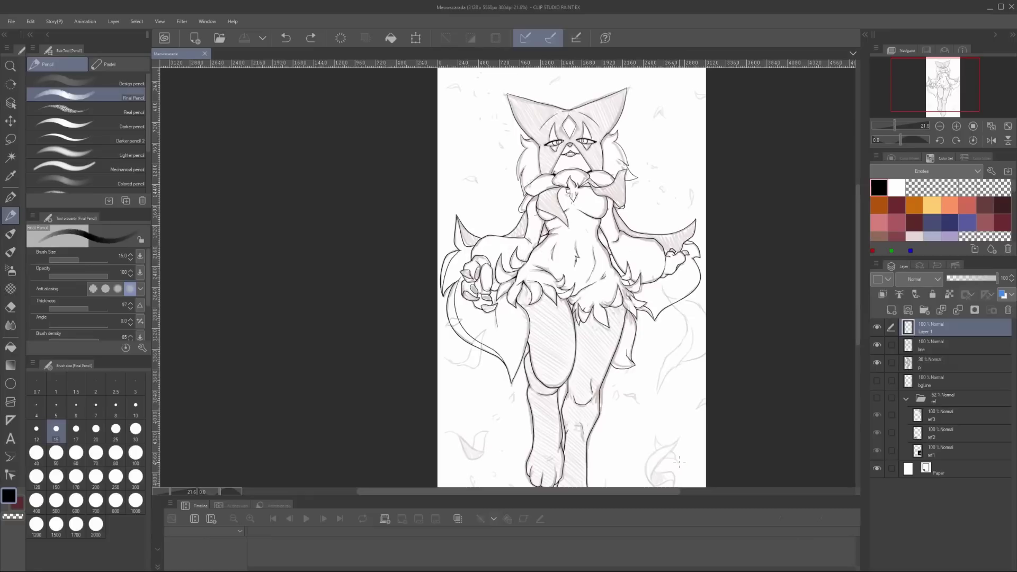
Thicken the outer contour of one ear and the cheek fur below it with heavier black strokes
scroll(543, 75, "up", 5)
mouse_move(433, 139)
left_mouse_down()
mouse_move(451, 197)
mouse_move(510, 280)
mouse_move(529, 192)
mouse_move(542, 239)
left_mouse_up()
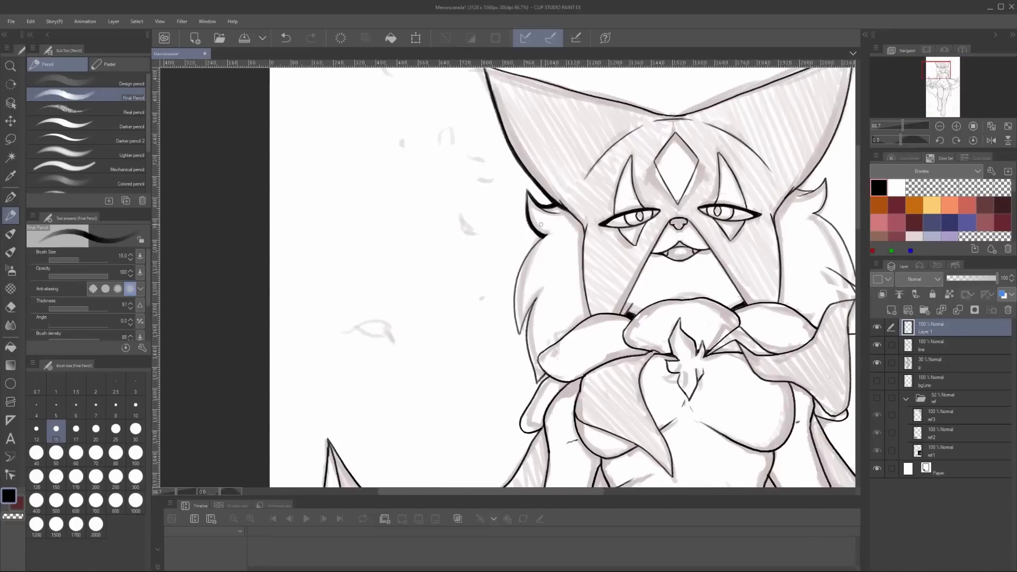
left_click_drag(515, 321, 540, 238)
left_click_drag(540, 238, 551, 192)
mouse_move(550, 271)
left_mouse_down()
mouse_move(535, 333)
mouse_move(563, 334)
left_mouse_up()
mouse_move(561, 333)
left_mouse_down()
mouse_move(599, 278)
mouse_move(569, 327)
left_mouse_up()
left_click_drag(573, 224, 575, 264)
left_click_drag(575, 264, 598, 327)
mouse_move(610, 186)
left_mouse_down()
mouse_move(585, 273)
mouse_move(513, 346)
left_mouse_up()
mouse_move(572, 252)
left_mouse_down()
mouse_move(588, 269)
mouse_move(585, 305)
left_mouse_up()
left_click_drag(586, 304, 546, 287)
scroll(646, 289, "down", 2)
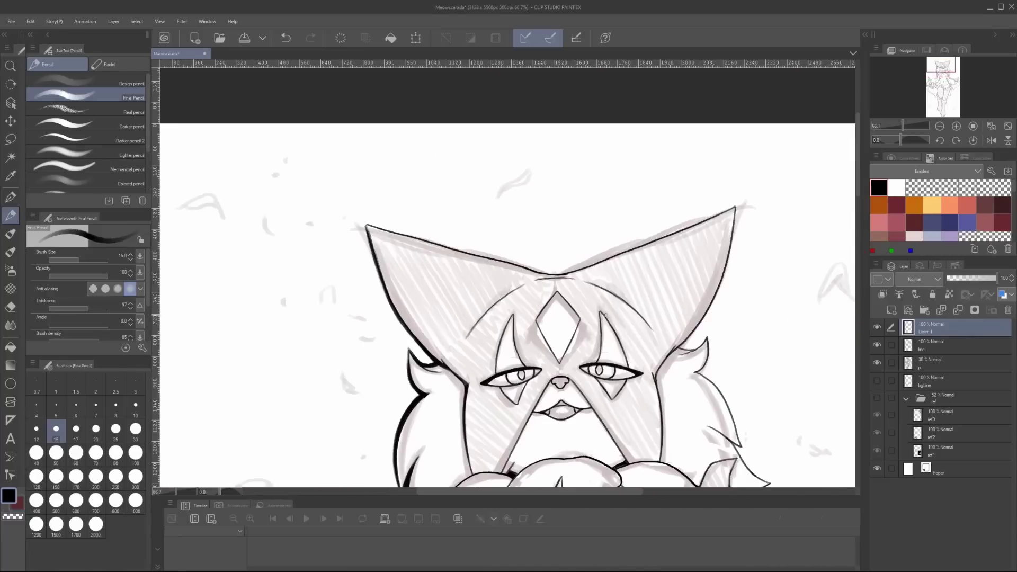
Thicken the top edges of both ears and the outer edge of the other ear, checking in a mirrored view
scroll(485, 225, "up", 2)
key("ctrl+z")
key("h")
mouse_move(483, 225)
left_mouse_down()
mouse_move(610, 257)
mouse_move(745, 228)
left_mouse_up()
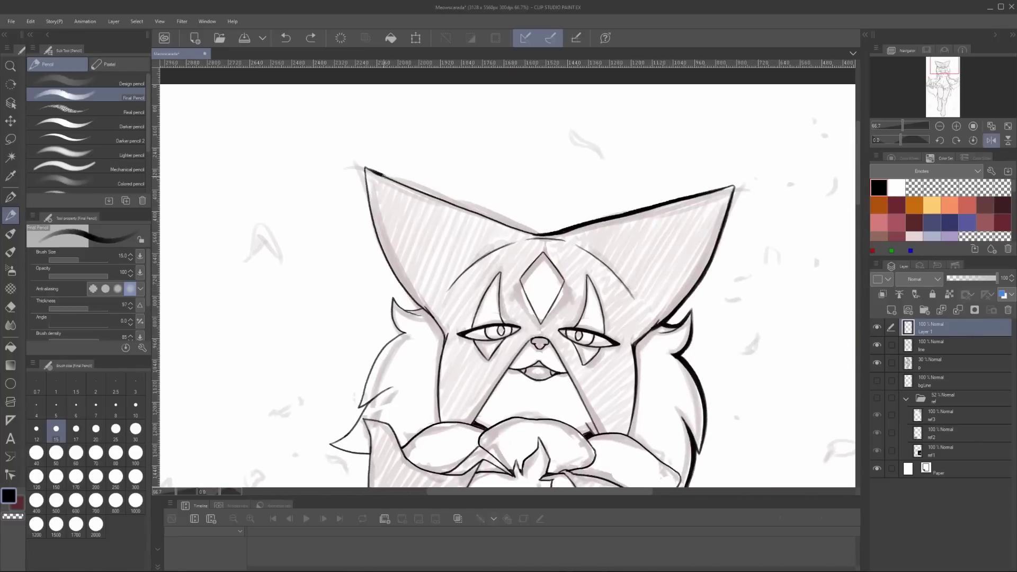
left_click_drag(382, 173, 542, 237)
mouse_move(709, 327)
left_mouse_down()
mouse_move(626, 256)
mouse_move(748, 251)
left_mouse_up()
left_click_drag(472, 286, 572, 282)
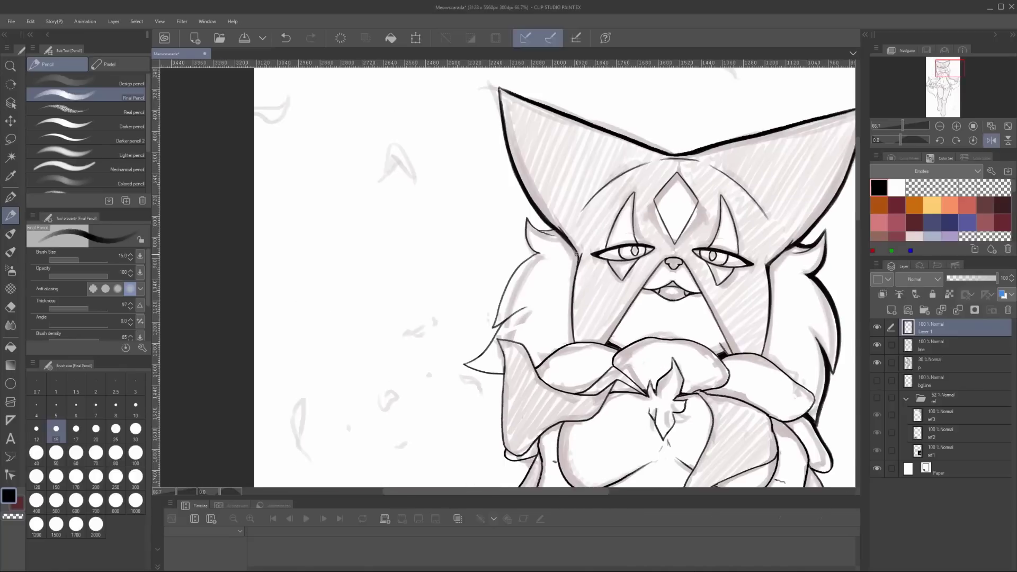
key("ctrl+z")
key("h")
scroll(639, 265, "down", 1)
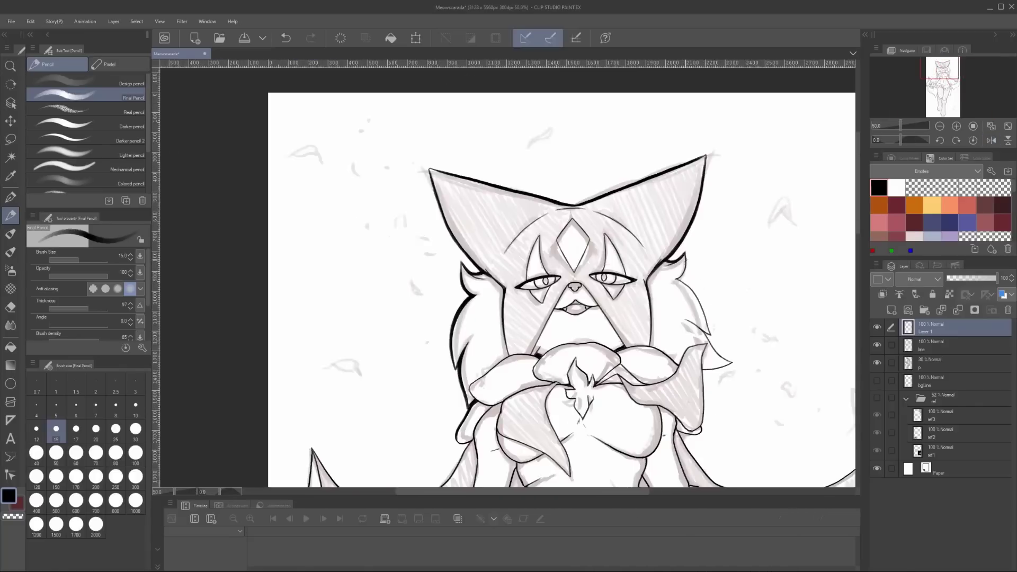
Thicken the remaining cheek fur and the outer edge of the bow flap in a rotated view
key("minus")
key("minus")
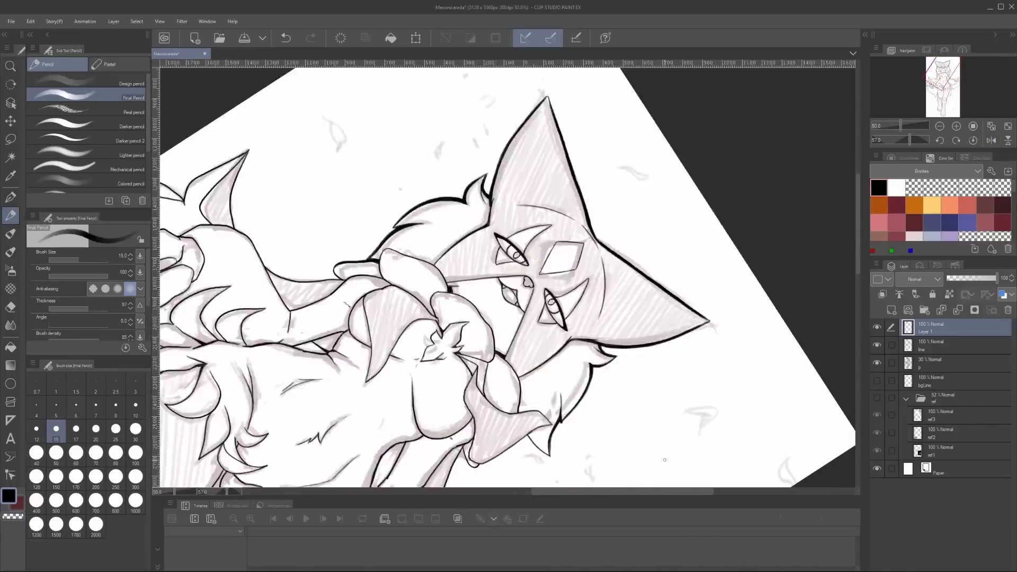
key("ctrl+0")
scroll(509, 265, "up", 3)
left_click_drag(763, 251, 749, 233)
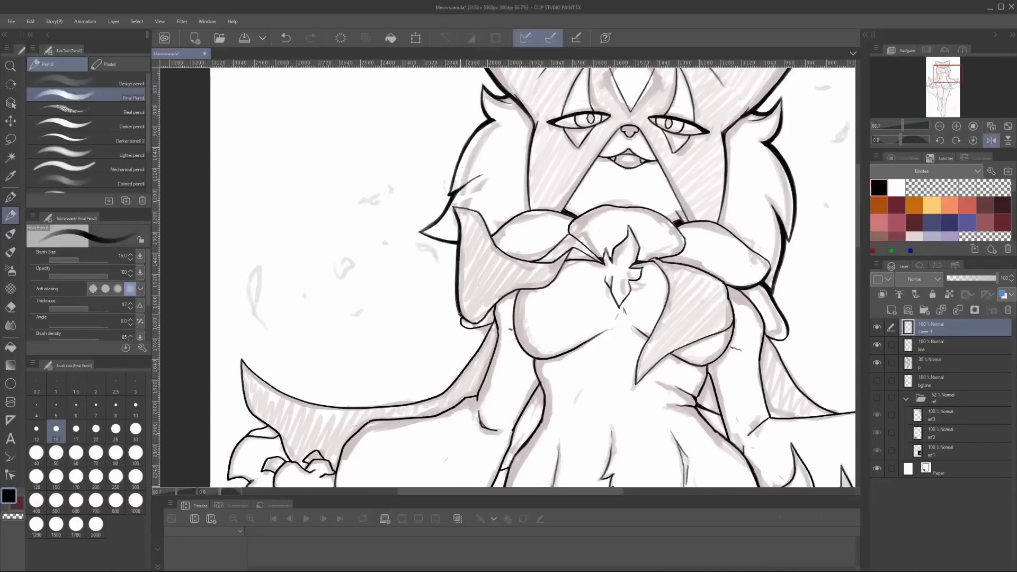
Thicken the side contour of the waist and the cape edge running down from beneath the bow flap
key("h")
left_click_drag(537, 371, 609, 365)
key("h")
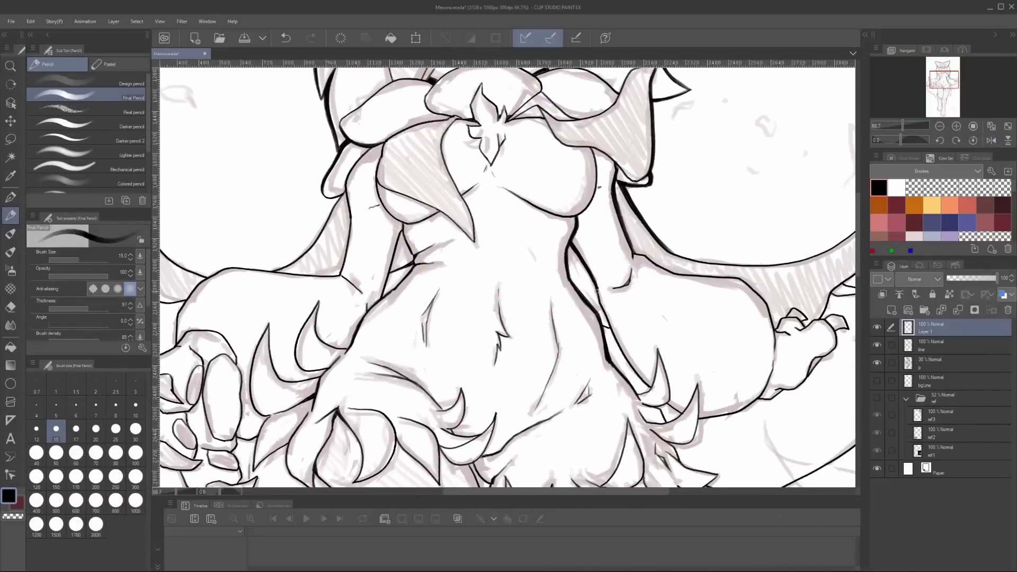
left_click_drag(597, 290, 586, 413)
key("h")
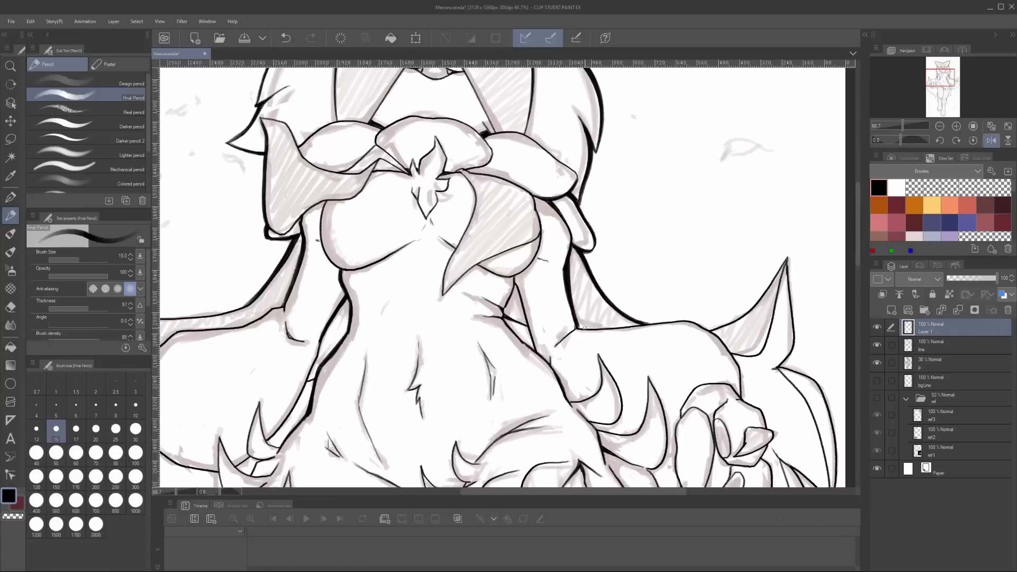
Thicken the cape edge, forearm outline and fur tufts around the arm with the palm facing forward
mouse_move(584, 327)
left_mouse_down()
mouse_move(618, 331)
mouse_move(605, 342)
mouse_move(574, 318)
left_mouse_up()
key("h")
mouse_move(645, 284)
left_mouse_down()
mouse_move(610, 305)
mouse_move(683, 283)
mouse_move(742, 290)
mouse_move(734, 284)
left_mouse_up()
mouse_move(475, 297)
left_mouse_down()
mouse_move(501, 344)
mouse_move(529, 355)
left_mouse_up()
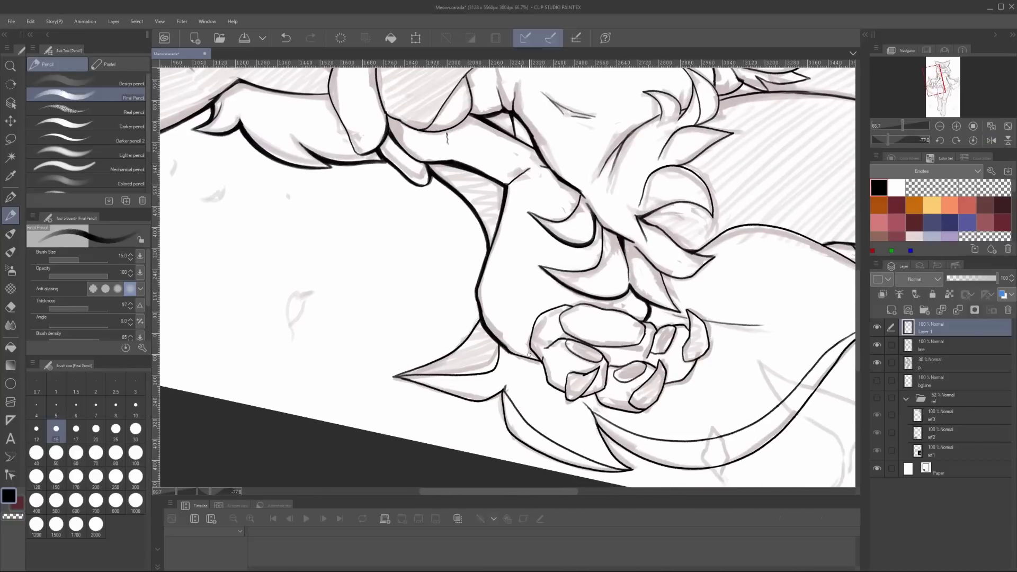
Thicken the opposite forearm, its hand and the pointed cape tip beside it in a rotated view
key("ctrl+0")
scroll(529, 265, "up", 3)
left_click_drag(847, 318, 776, 333)
mouse_move(495, 262)
left_mouse_down()
mouse_move(501, 341)
mouse_move(548, 409)
mouse_move(497, 393)
mouse_move(549, 284)
left_mouse_up()
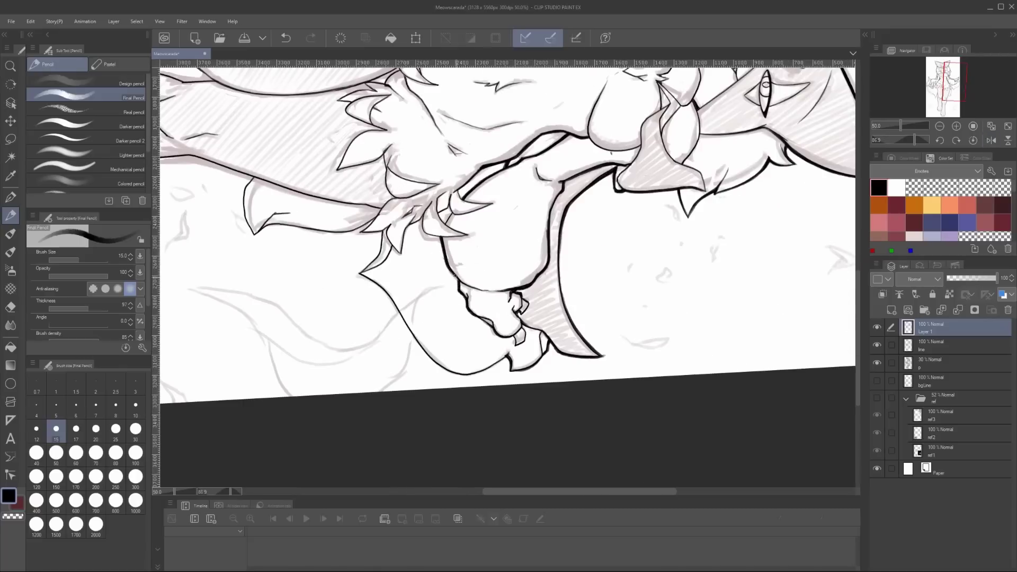
Thicken the outline of the forward-facing palm and the long curved cape edge beside it
key("ctrl+0")
scroll(625, 286, "up", 3)
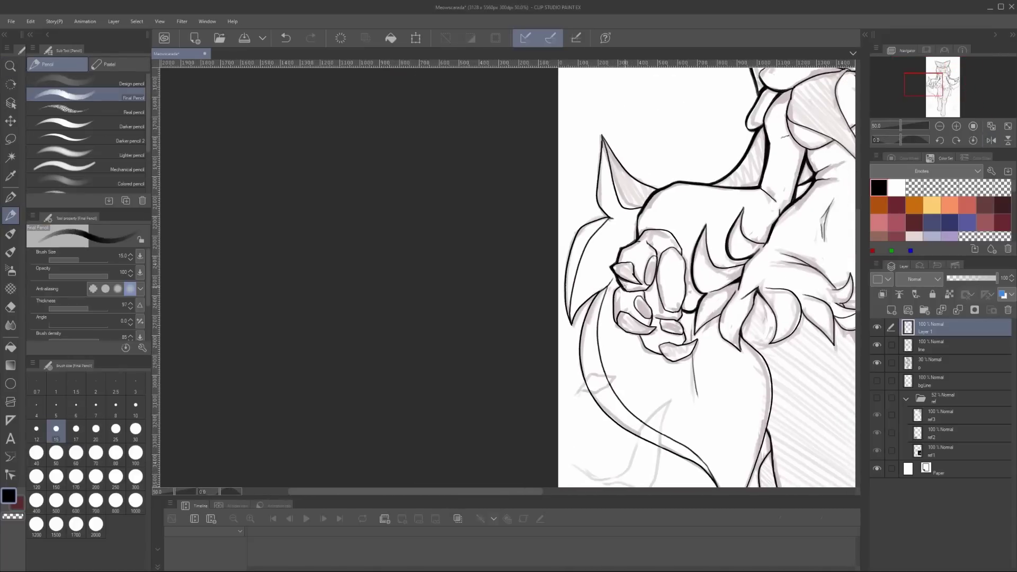
mouse_move(623, 285)
left_mouse_down()
mouse_move(557, 293)
mouse_move(633, 319)
mouse_move(570, 335)
left_mouse_up()
key("h")
key("h")
scroll(600, 206, "down", 4)
scroll(503, 252, "up", 4)
key("h")
key("h")
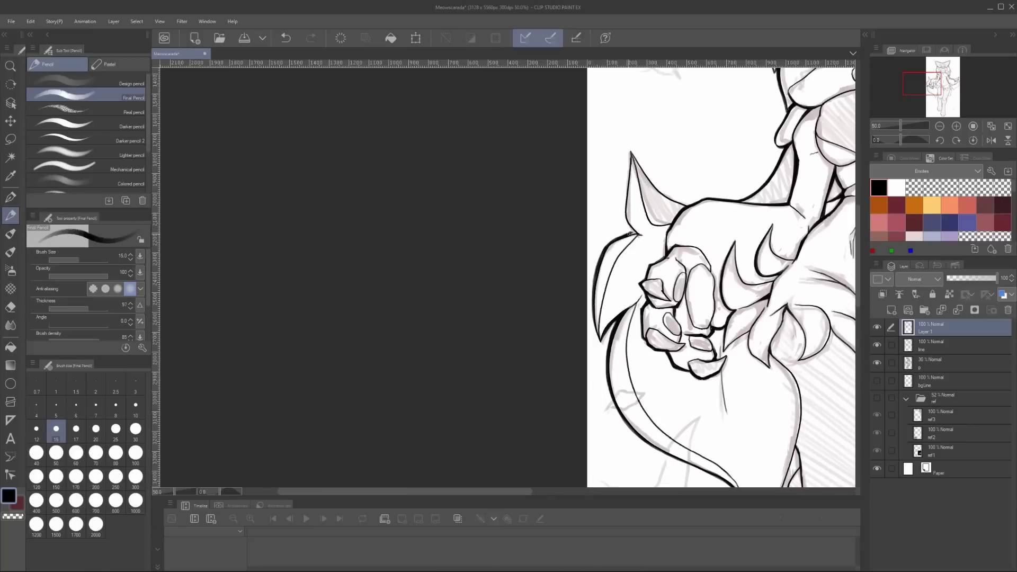
Thicken the cape's upper spike, its inner curve and the edges running down to its lower pointed tip
left_click_drag(793, 448, 597, 301)
key("h")
key("h")
left_click_drag(571, 336, 624, 352)
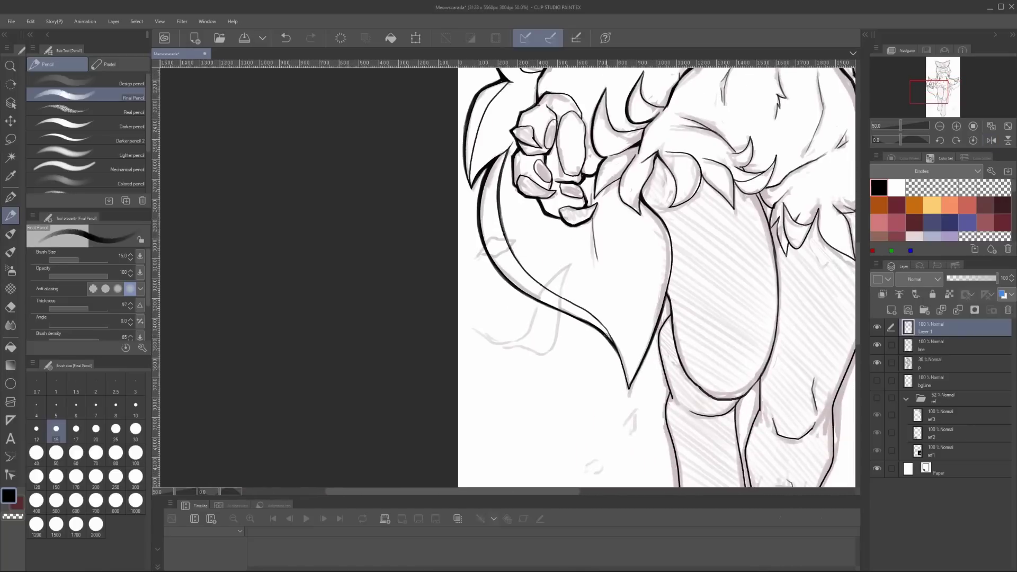
left_click(623, 352, "ctrl+shift")
scroll(623, 352, "down", 2)
scroll(470, 329, "up", 3)
left_click(471, 328, "ctrl+shift")
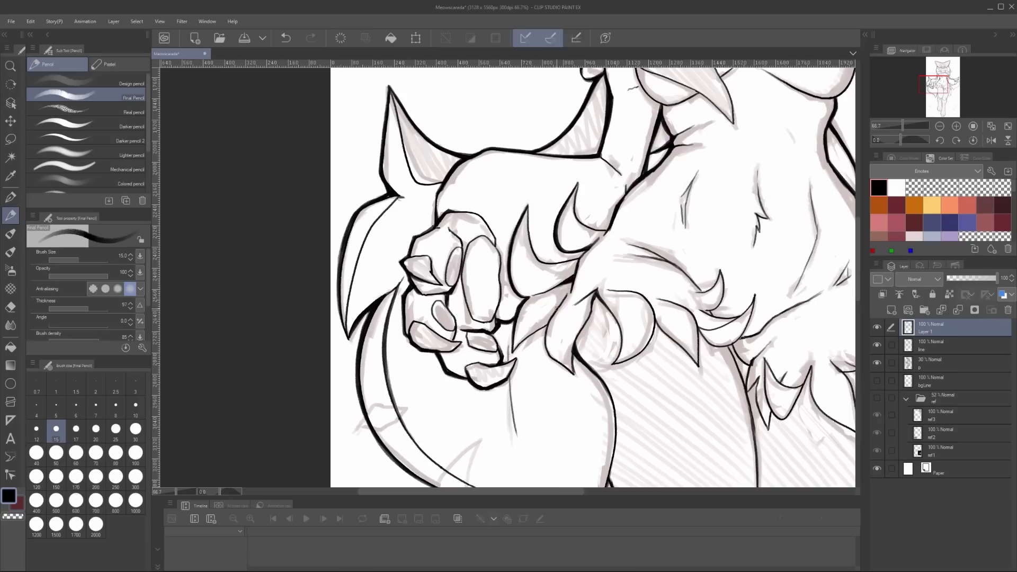
key("h")
key("h")
Thicken the raised thigh's outline, the knee crease and the upper shin beneath it
left_click_drag(583, 294, 510, 135)
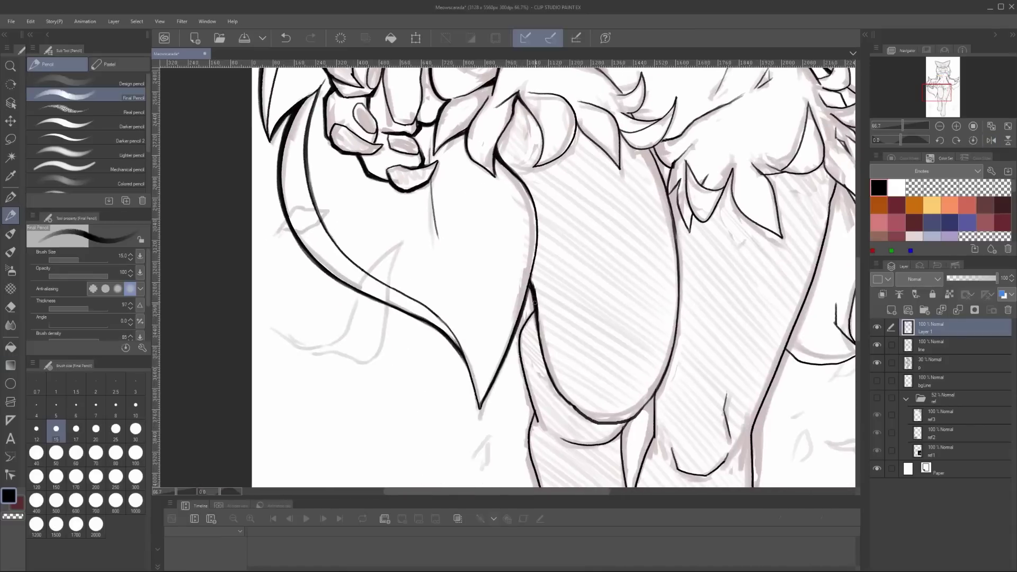
left_click_drag(530, 238, 576, 159)
left_click_drag(551, 297, 501, 164)
left_click_drag(529, 257, 562, 177)
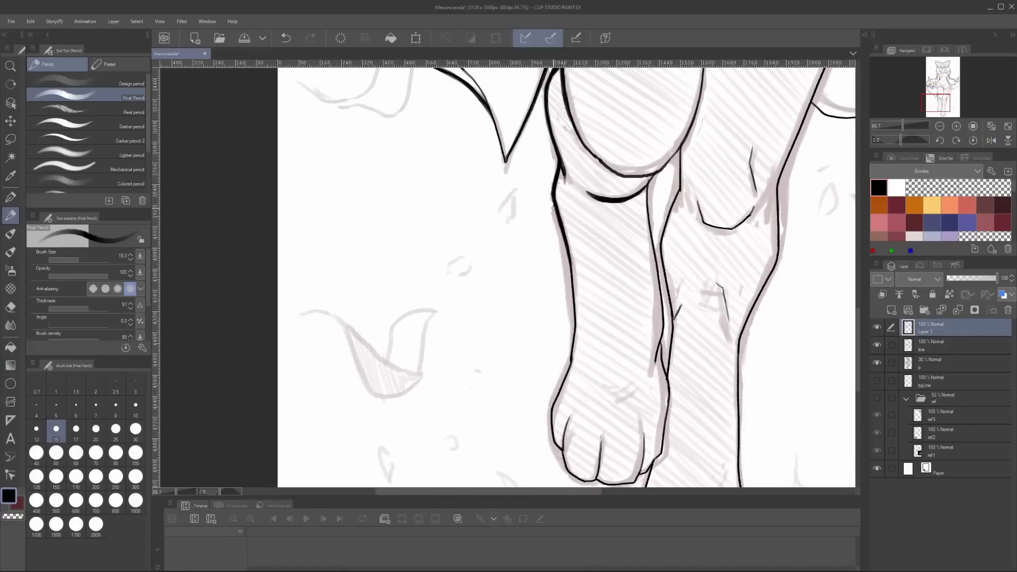
Thicken the outer contours of both lower legs and the toes of both paws
left_click_drag(569, 246, 600, 212)
left_click_drag(604, 426, 583, 400)
left_click_drag(689, 371, 556, 238)
left_click_drag(551, 91, 632, 79)
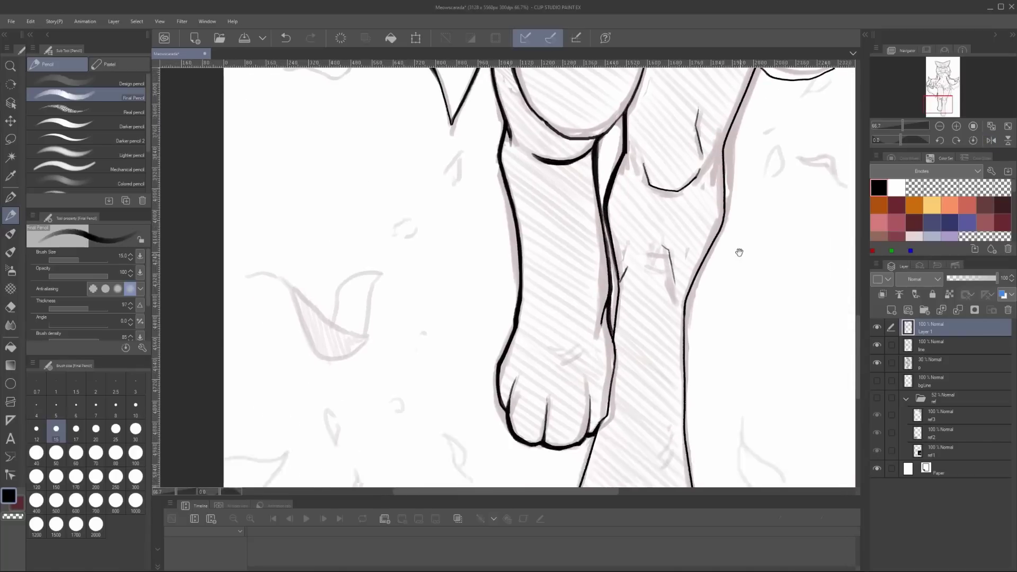
left_click_drag(636, 265, 668, 106)
left_click_drag(582, 132, 583, 450)
left_click_drag(657, 476, 669, 374)
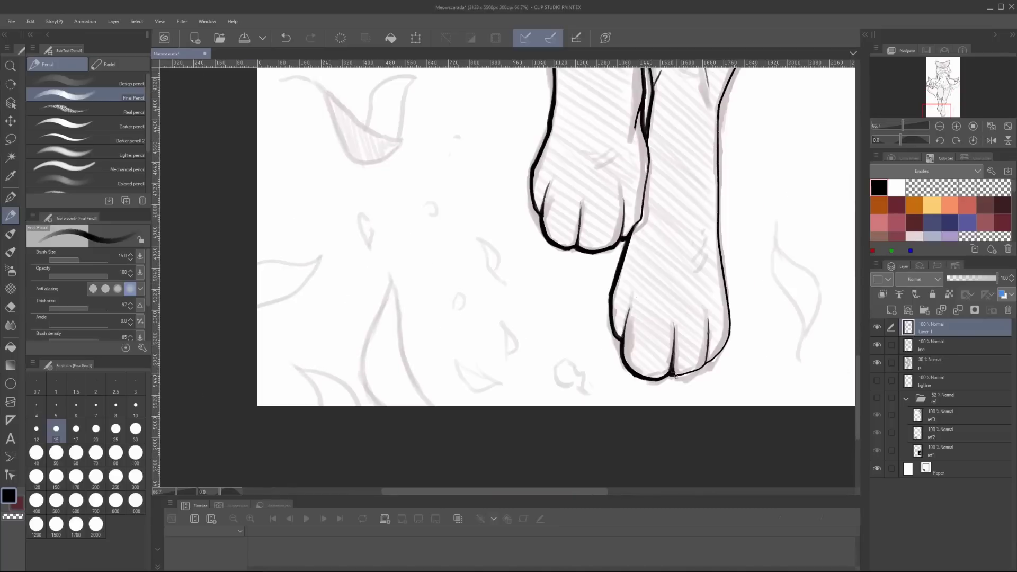
left_click_drag(763, 320, 615, 217)
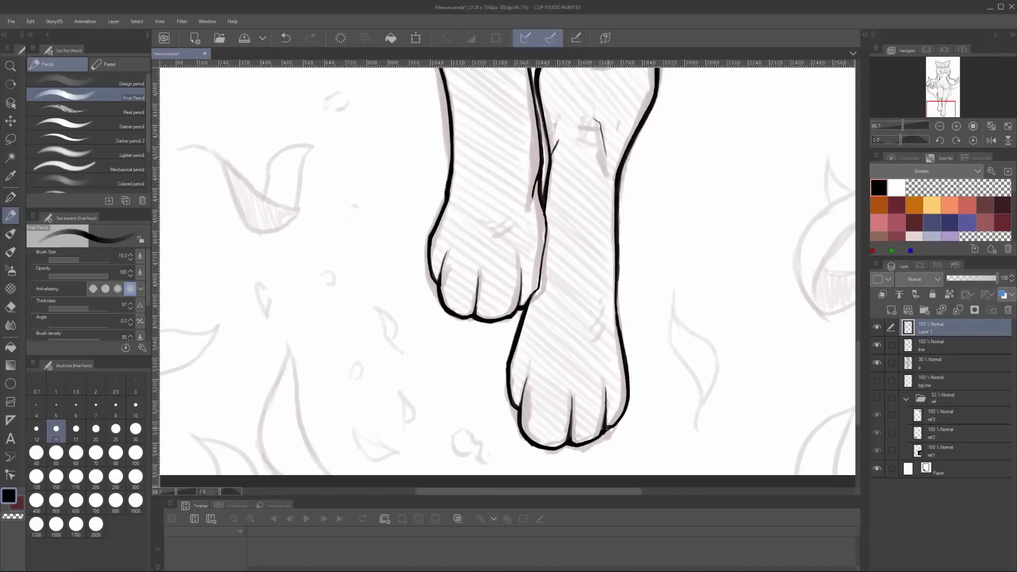
Thicken the standing leg's outer thigh, the raised thigh's inner edge and the cape piece hanging behind the leg
key("ctrl+minus")
key("h")
key("h")
key("ctrl+plus")
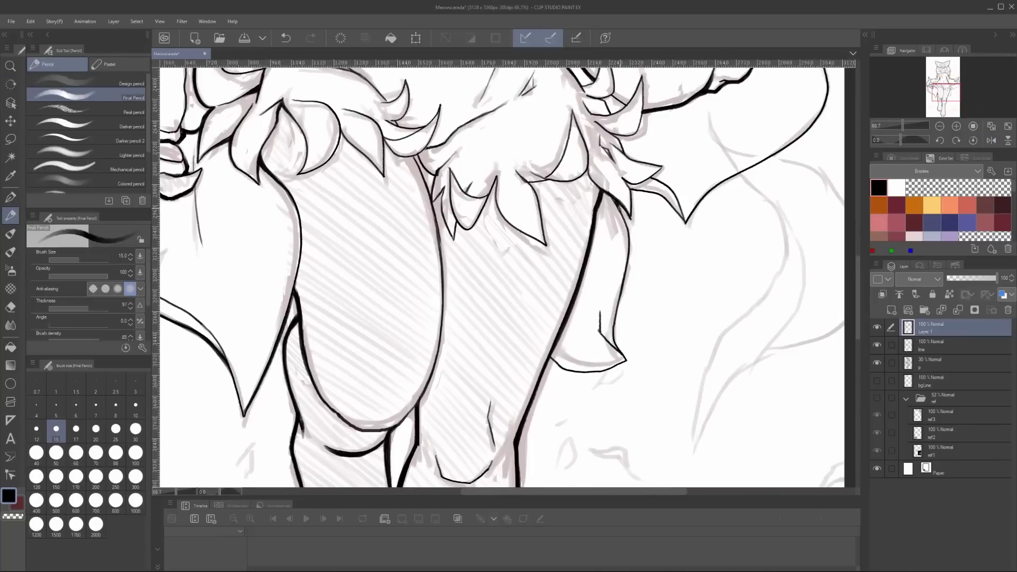
scroll(628, 338, "down", 4)
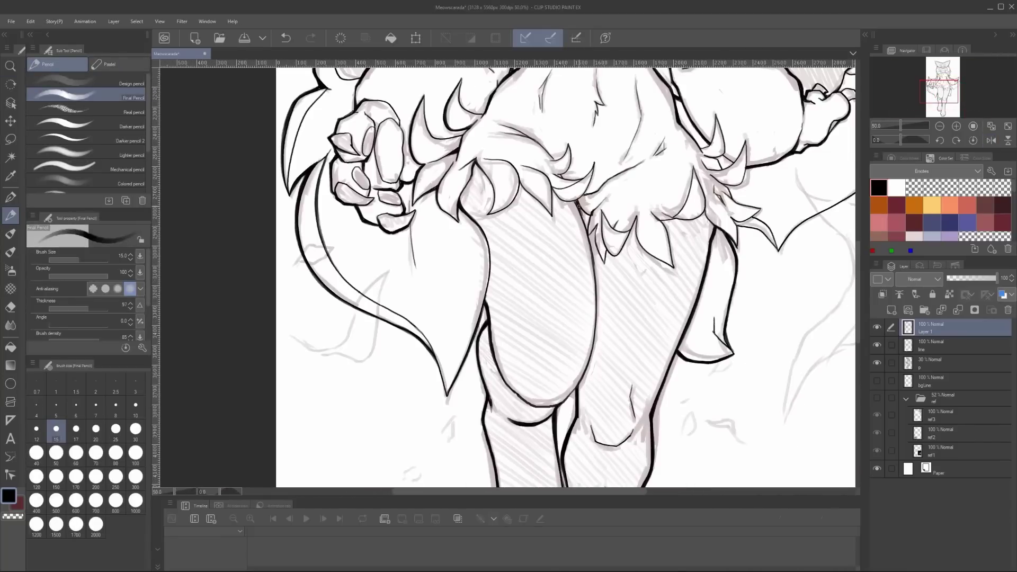
scroll(628, 338, "up", 3)
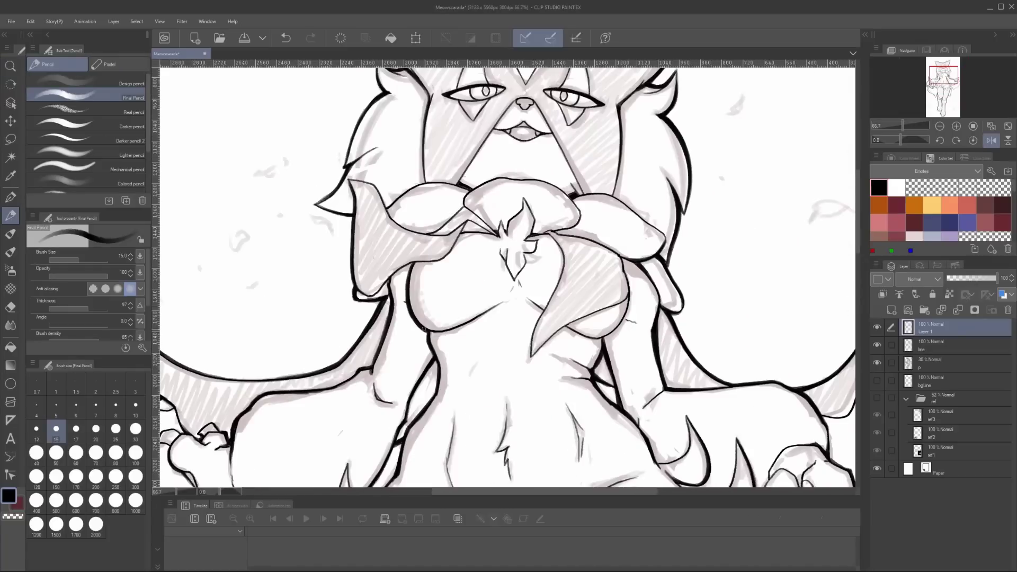
Thicken the outlines of the chest and the bow's upper lobes, checking in a mirrored view
scroll(539, 297, "right", 5)
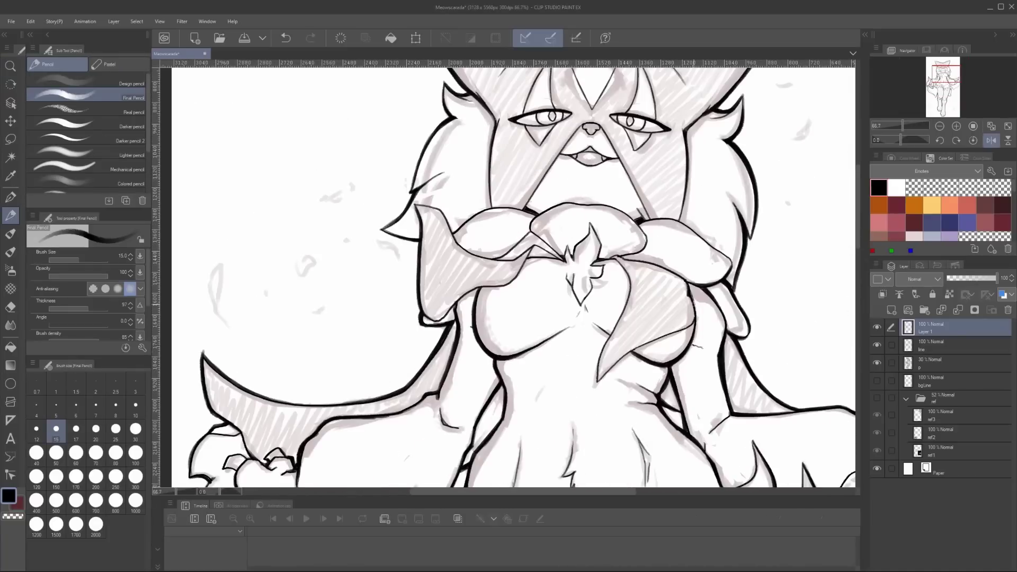
key("h")
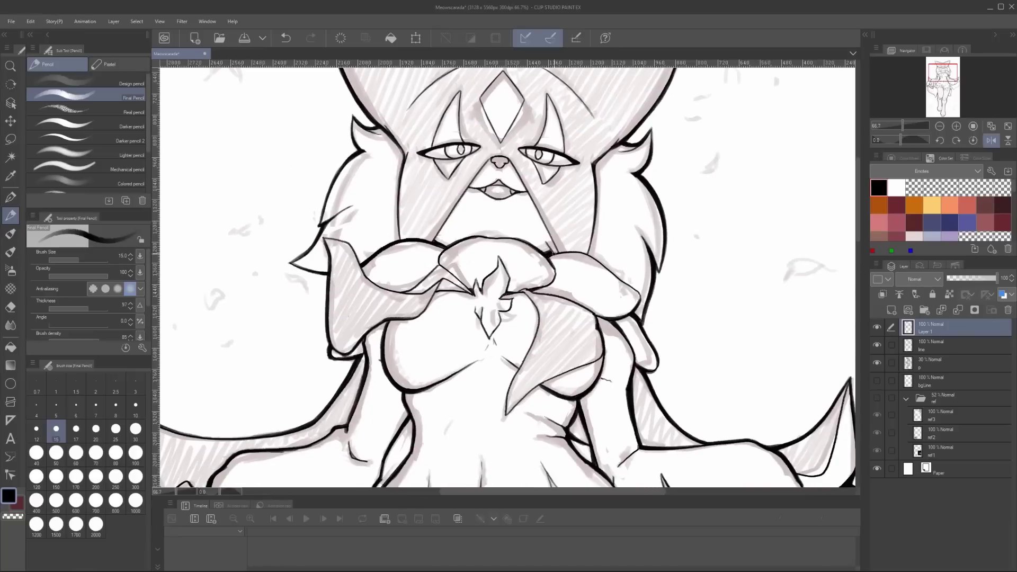
key("h")
scroll(625, 342, "down", 5)
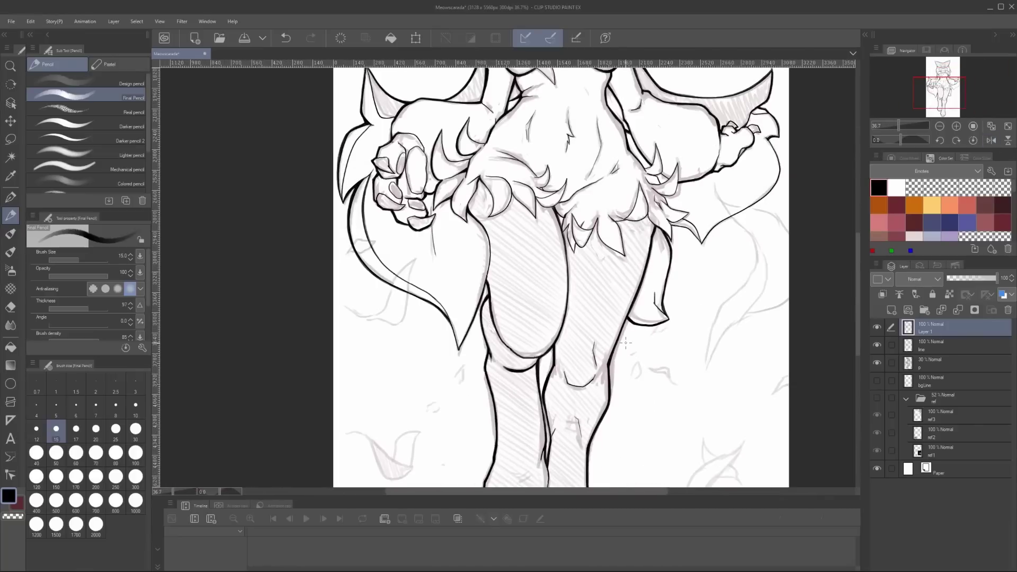
Thicken the hanging piece behind the thigh and the cape's curved edge from the far hand to its lower point
key("h")
scroll(626, 342, "up", 3)
scroll(626, 343, "down", 4)
scroll(706, 335, "up", 3)
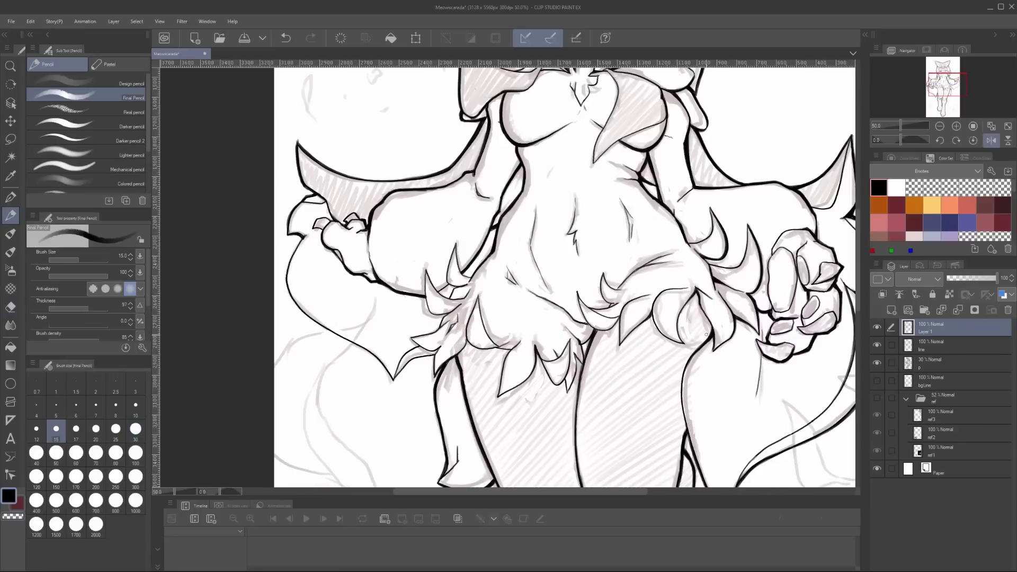
key("h")
key("h")
key("h")
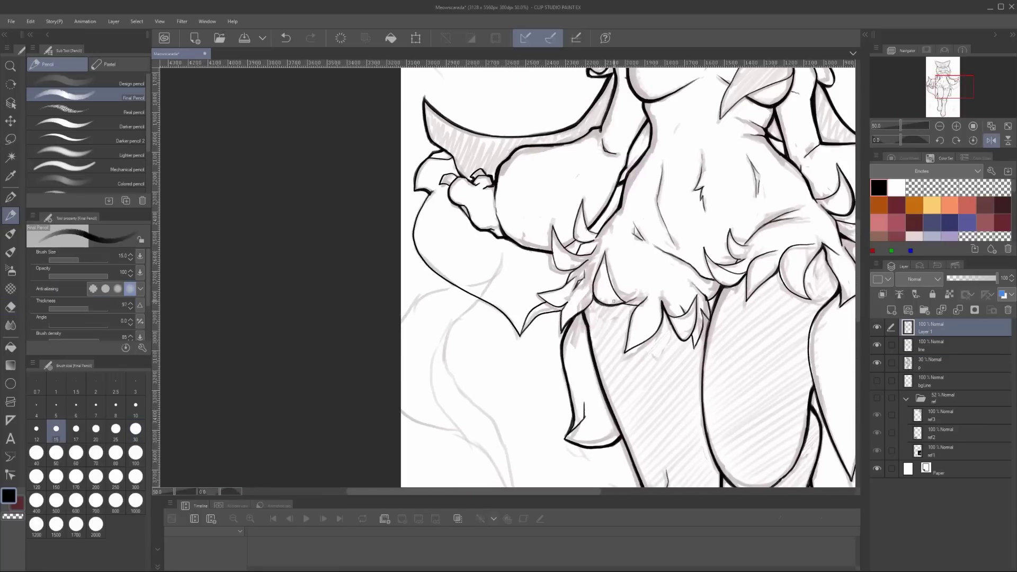
key("h")
key("h")
key("h")
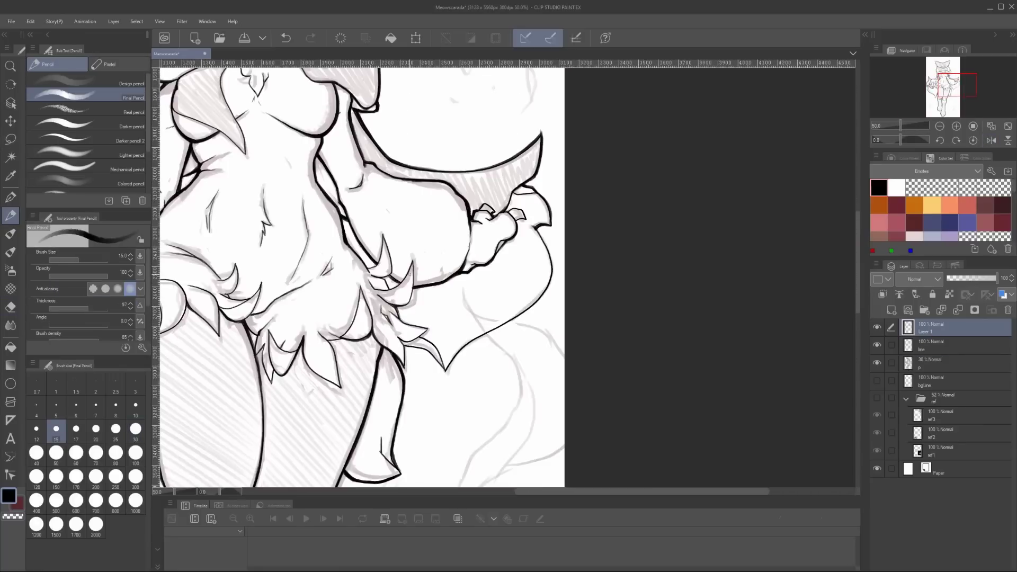
key("h")
key("h")
left_click_drag(561, 330, 479, 320)
key("h")
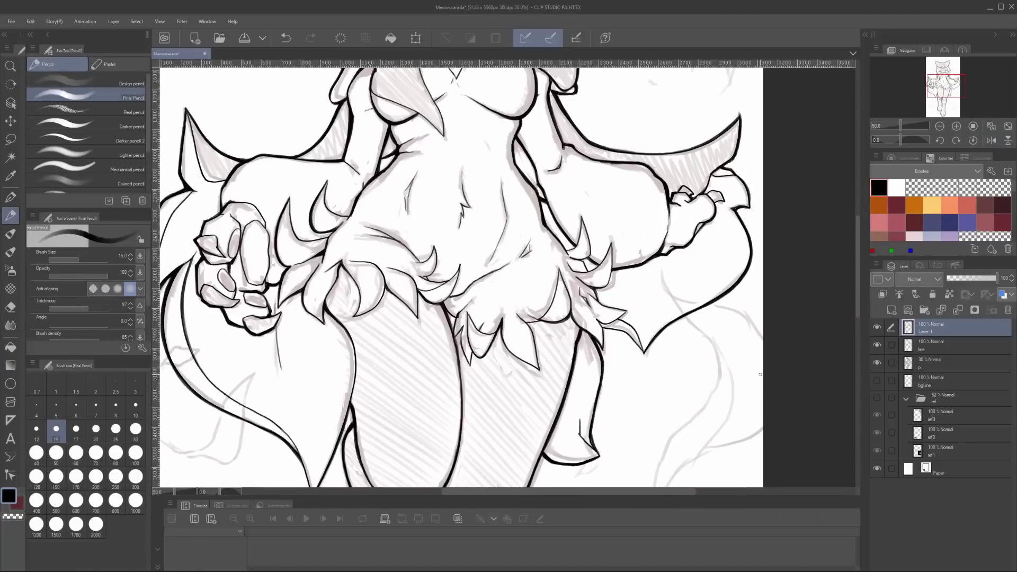
Check the figure's line art in mirrored view and compare it with Layer 1 hidden and shown
key("h")
key("h")
key("h")
key("h")
key("h")
key("h")
scroll(539, 303, "down", 5)
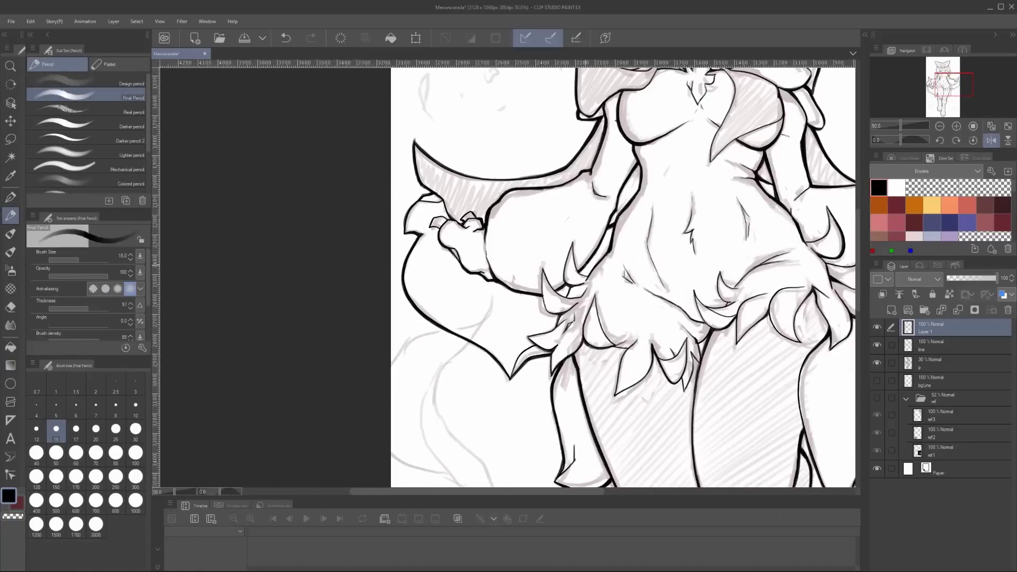
left_click(877, 327)
left_click(878, 326)
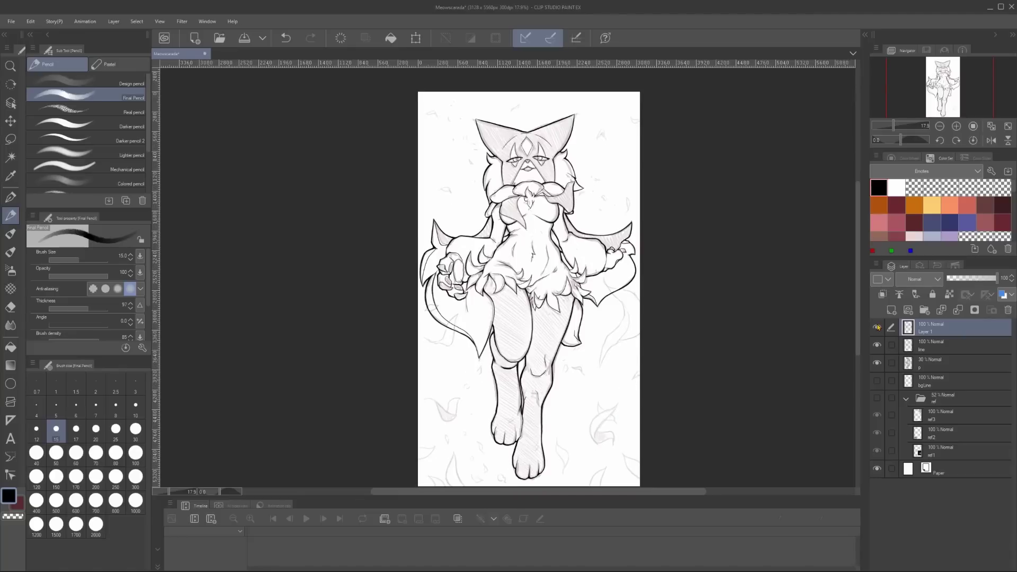
scroll(569, 320, "up", 5)
scroll(733, 283, "down", 5)
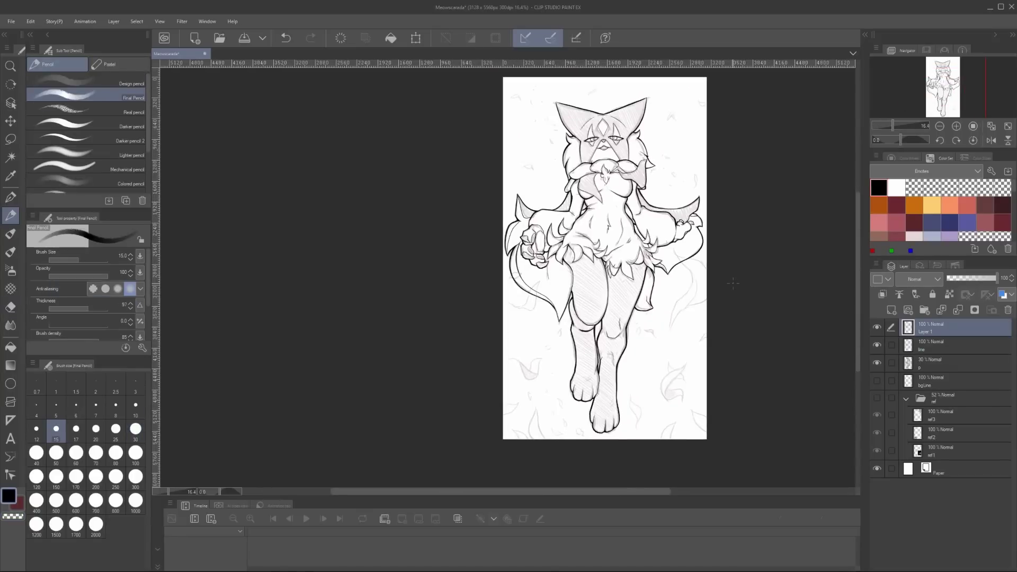
scroll(733, 283, "up", 3)
Show the bgLine layer with the background leaves and rename Layer 1 to thickLine
left_click(930, 342)
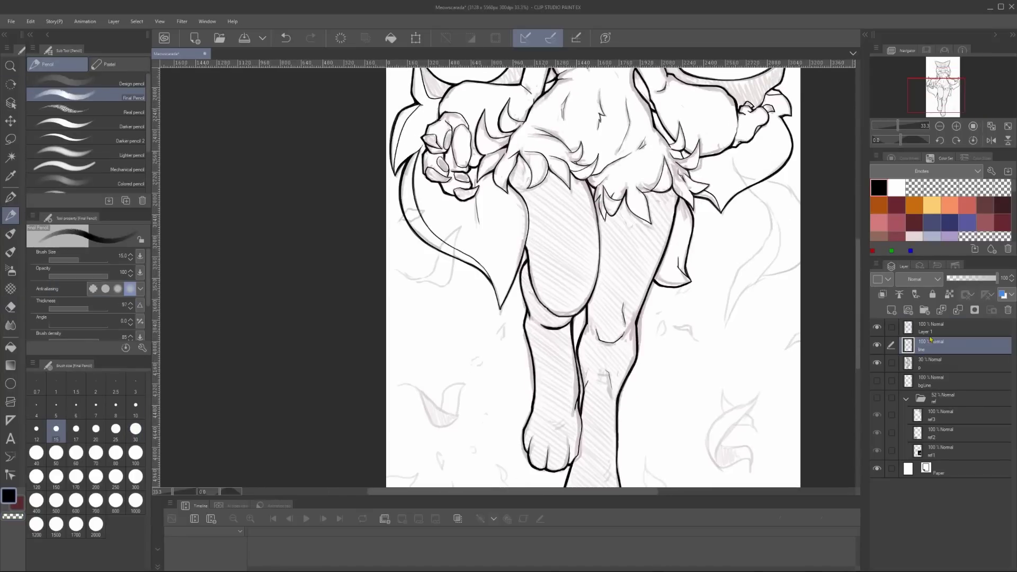
scroll(689, 270, "down", 4)
scroll(689, 270, "up", 4)
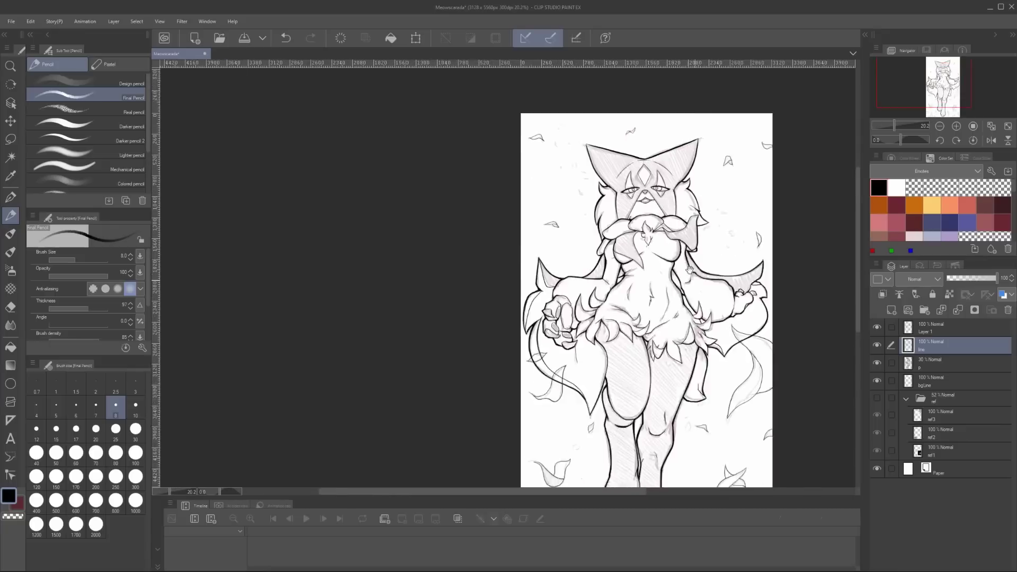
left_click_drag(689, 270, 646, 204)
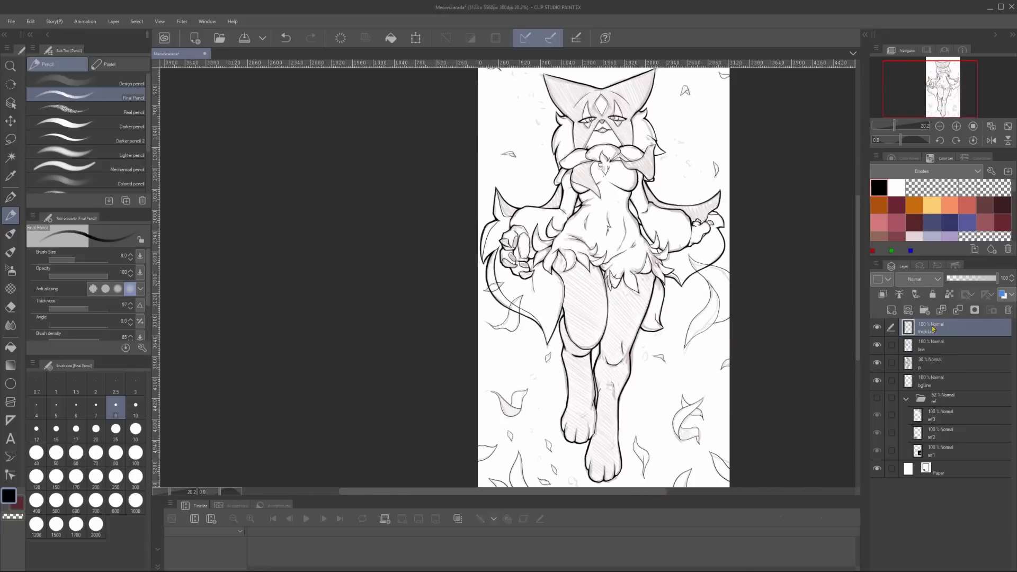
Create a blurred copy of the line layer named lineBlur and group the line layers in a linework folder
left_click(10, 66)
scroll(604, 275, "up", 2)
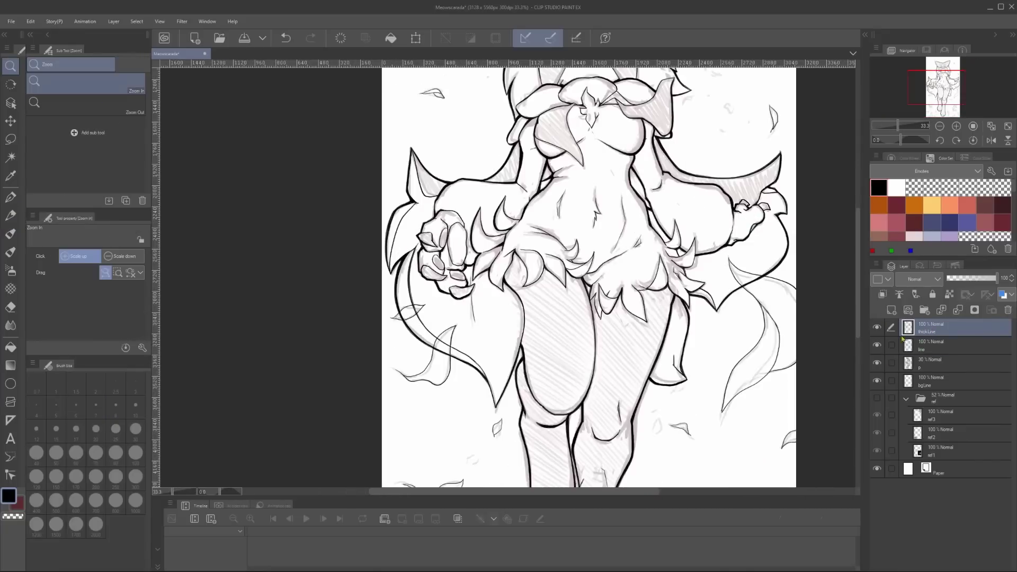
scroll(604, 275, "down", 3)
scroll(657, 276, "up", 2)
left_click(182, 21)
double_click(926, 347)
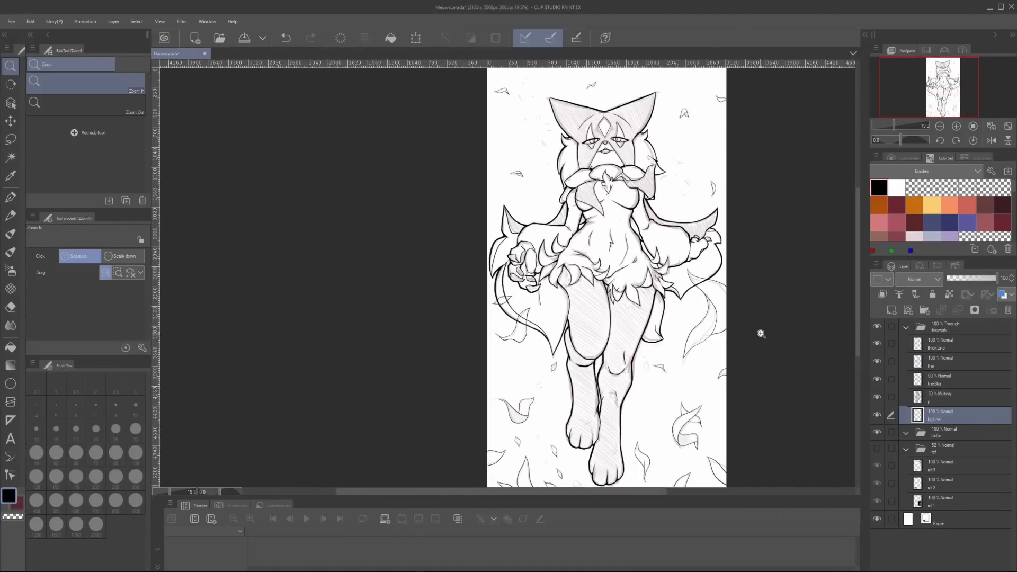
Name the Color folder's layers skin, black, green and red, and sample the fur colours from the references before hiding the ref folder
left_click(932, 507)
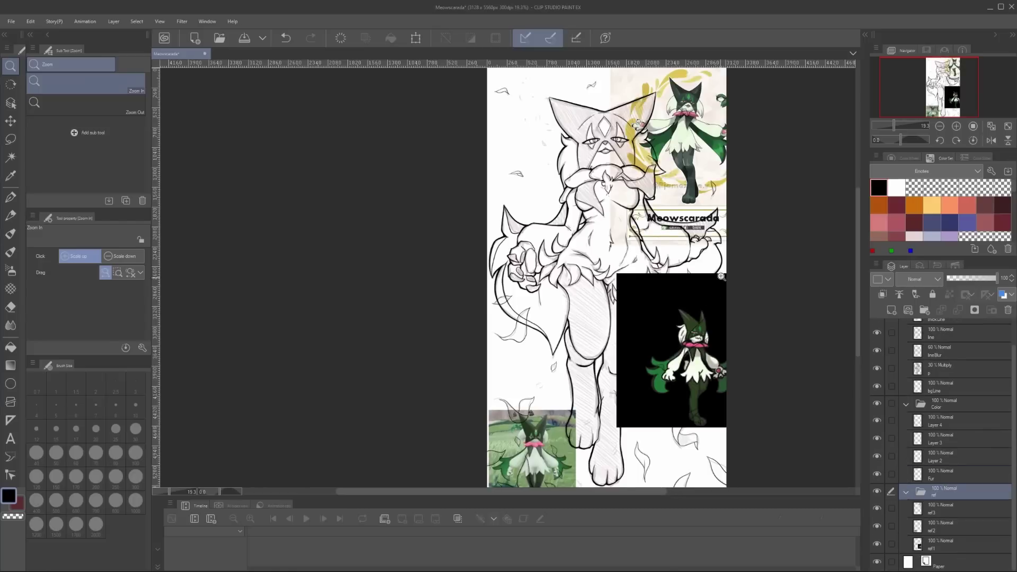
type("skin")
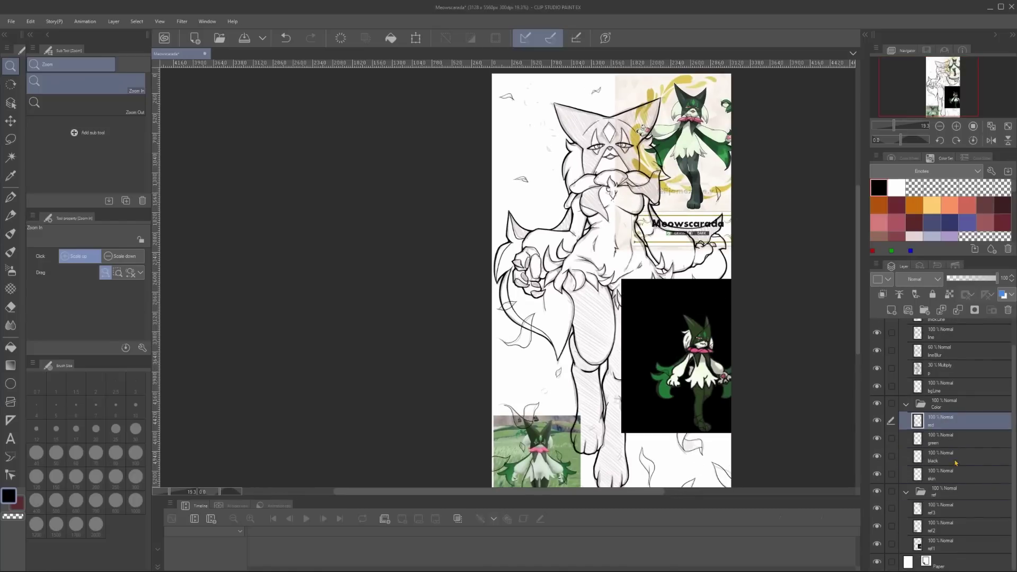
left_click(876, 491)
Auto-select the body, arm and hair fur areas from the line layer and fill them with pale green on the green layer
left_click(948, 333)
key("w")
left_click(656, 356)
scroll(656, 356, "up", 3)
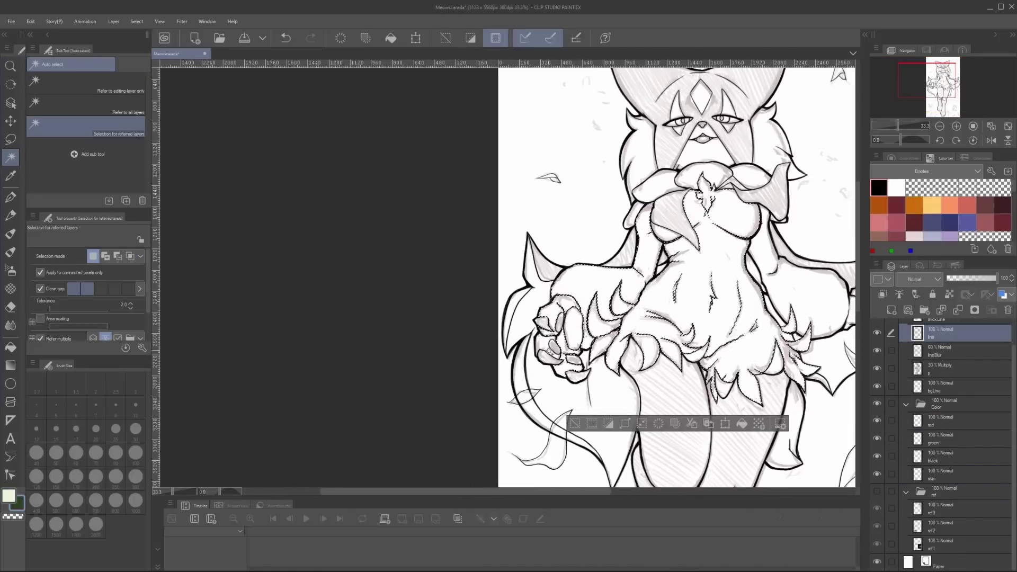
scroll(656, 356, "down", 2)
scroll(656, 356, "up", 5)
key("g")
left_click(602, 295)
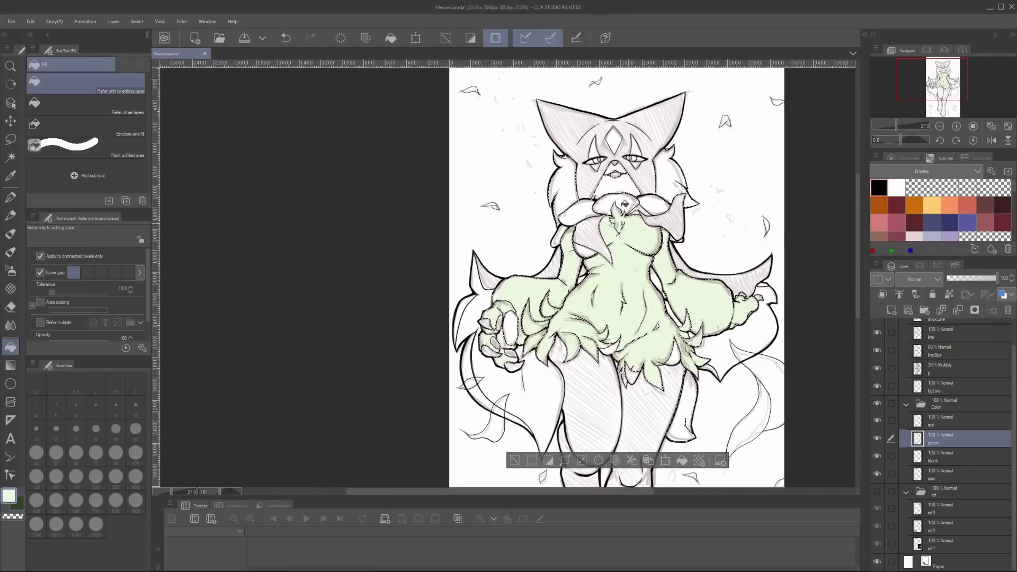
scroll(601, 295, "down", 5)
key("ctrl+d")
Recolour the fur on the green layer dark green, with a hidden pale green layer clipped above it
scroll(625, 297, "down", 2)
left_click(877, 438)
left_click(948, 456)
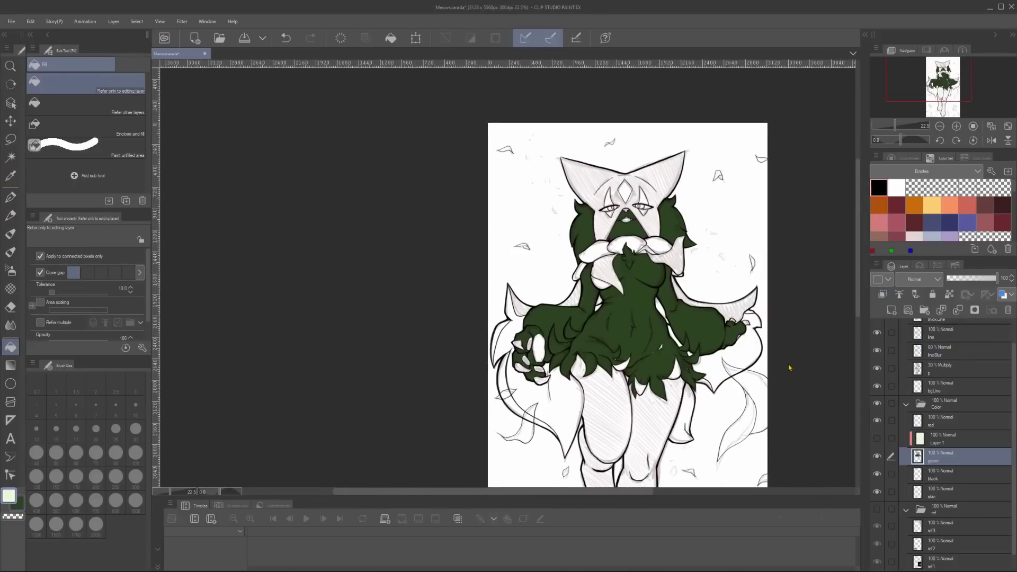
Paint over the unfilled gaps along the dark green fur's edges with the G-pen at size 17
key("p")
scroll(579, 310, "up", 3)
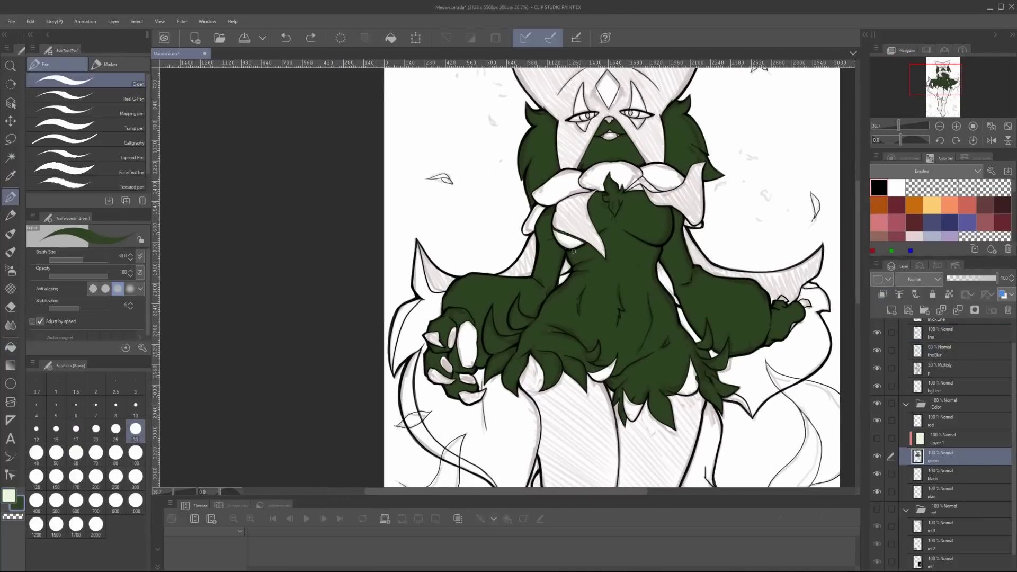
scroll(609, 75, "up", 4)
left_click(75, 429)
mouse_move(577, 469)
left_mouse_down()
mouse_move(615, 371)
mouse_move(620, 238)
mouse_move(636, 222)
mouse_move(660, 336)
mouse_move(662, 477)
left_mouse_up()
key("g")
key("p")
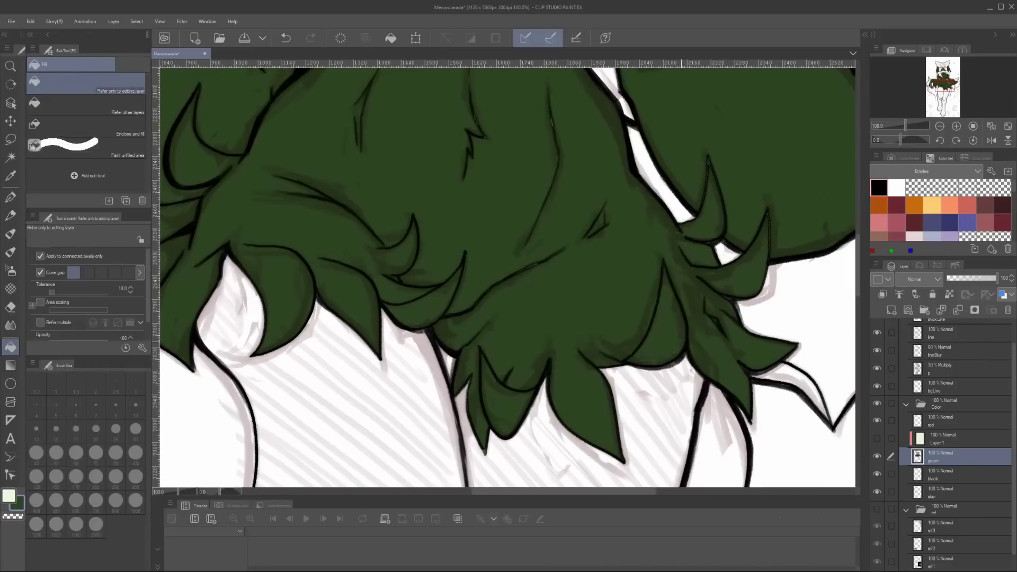
left_click_drag(636, 159, 668, 466)
scroll(683, 381, "down", 2)
left_click_drag(674, 374, 703, 394)
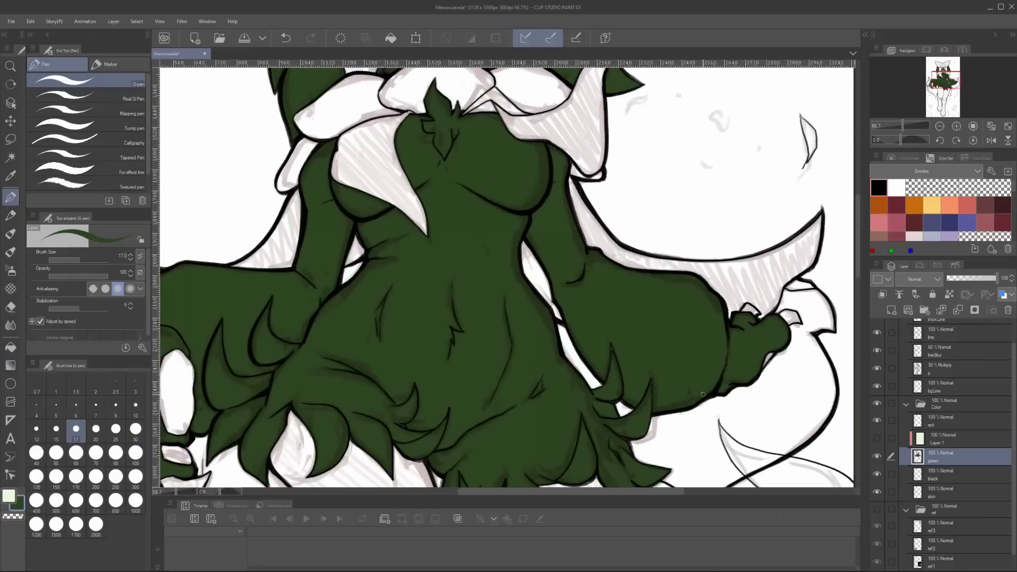
Merge the clipped pale green layer down into the green layer
scroll(703, 395, "down", 3)
scroll(530, 265, "up", 2)
left_click(910, 438)
key("ctrl+e")
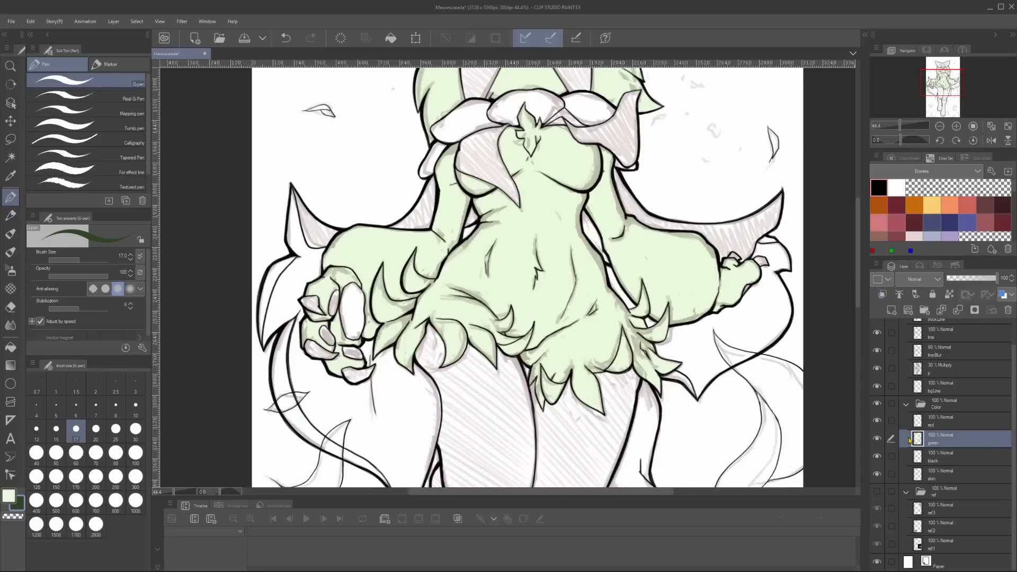
Select the lower legs and rear thigh from the line art and fill them with dark green on the black layer
left_click(940, 456)
key("g")
scroll(636, 265, "down", 2)
left_click_drag(609, 397, 609, 159)
left_click(582, 345)
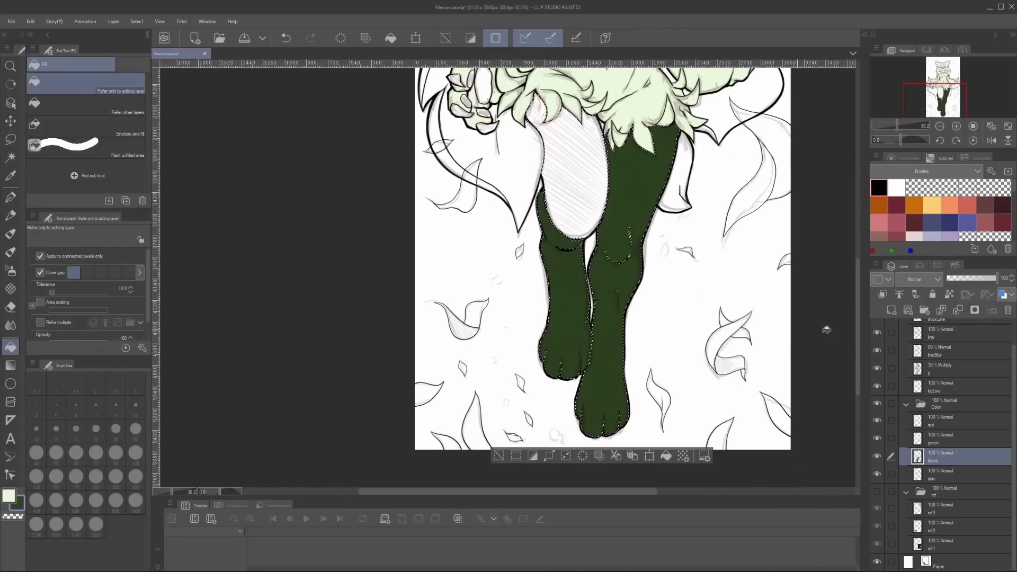
Fill the front thigh with dark green on the black layer and cover the leftover gaps with the G-pen
left_click(637, 242)
key("p")
scroll(637, 242, "up", 3)
key("g")
key("p")
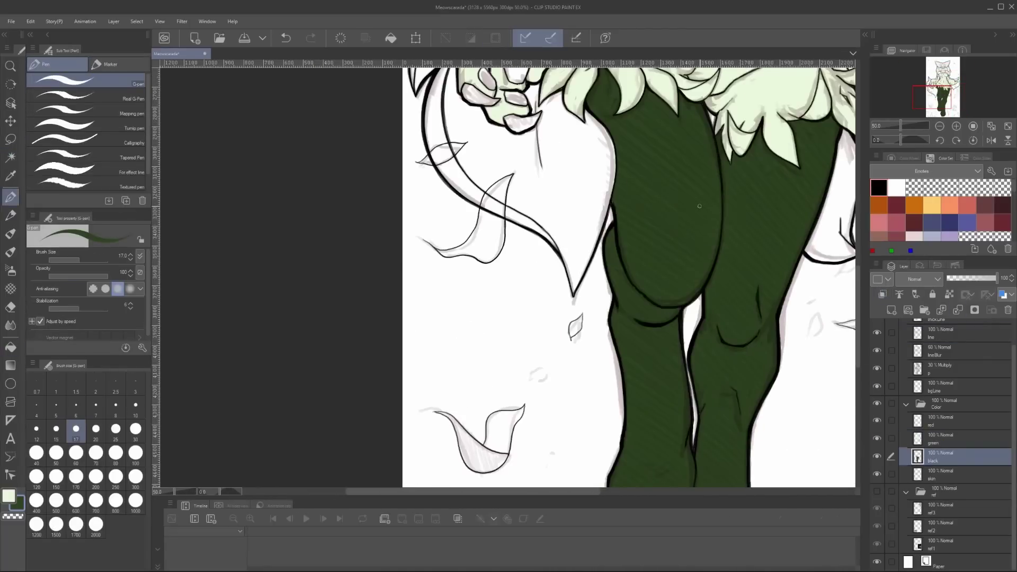
left_click_drag(784, 211, 927, 317)
Fill the tail piece behind the thigh with pale green on the green layer
left_click(687, 300, "ctrl+shift")
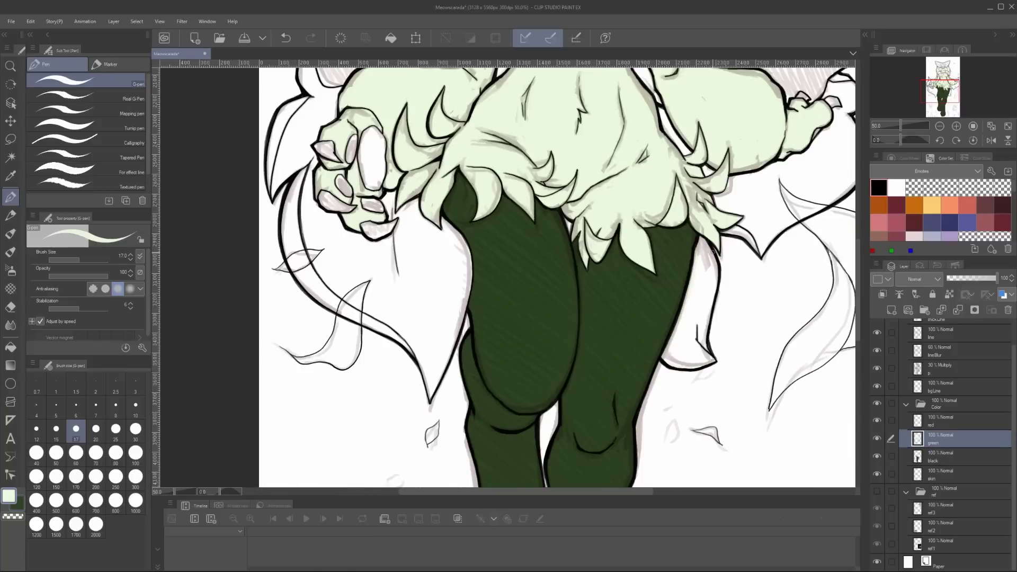
key("g")
scroll(726, 327, "down", 3)
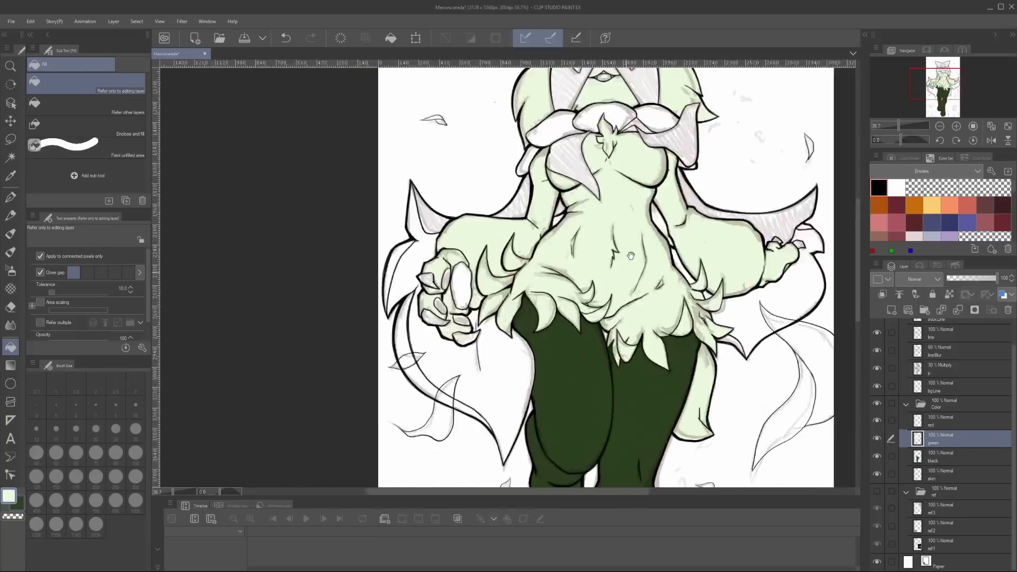
Fill the ears and face mask with dark green on the black layer, leaving the eyes and forehead diamond unfilled
scroll(609, 211, "up", 3)
left_click(625, 316)
key("p")
scroll(828, 262, "up", 3)
scroll(475, 258, "down", 5)
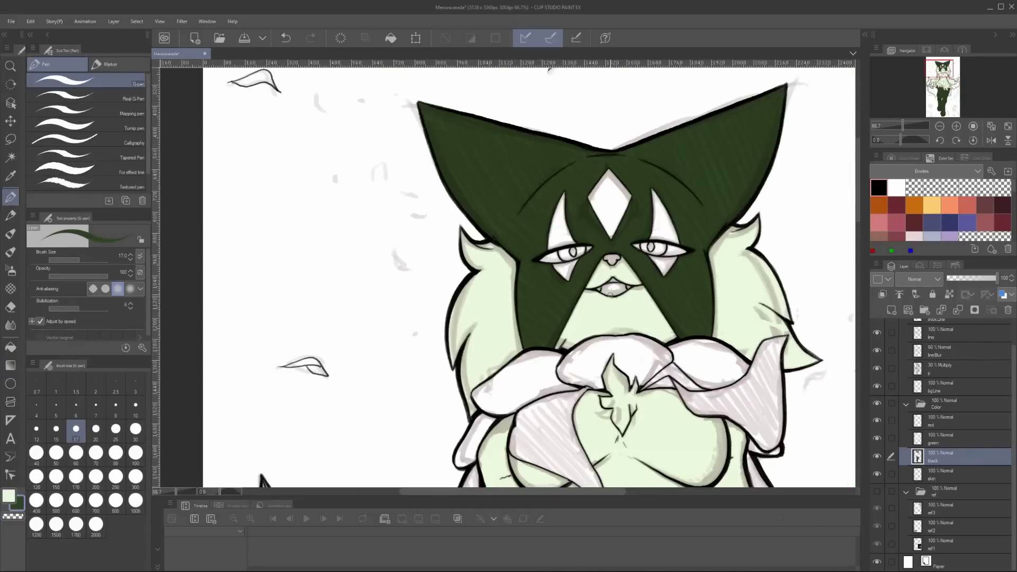
Erase the stray sketch shading on the p layer around the collar, torso, paw and waist fur with the hard eraser
key("e")
left_click(474, 258, "ctrl+shift")
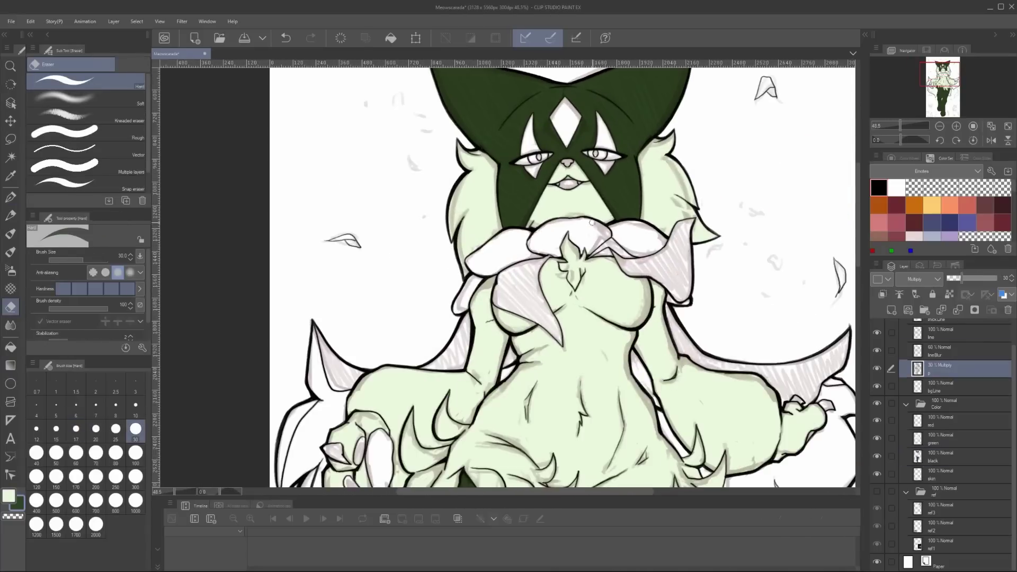
scroll(625, 233, "down", 1)
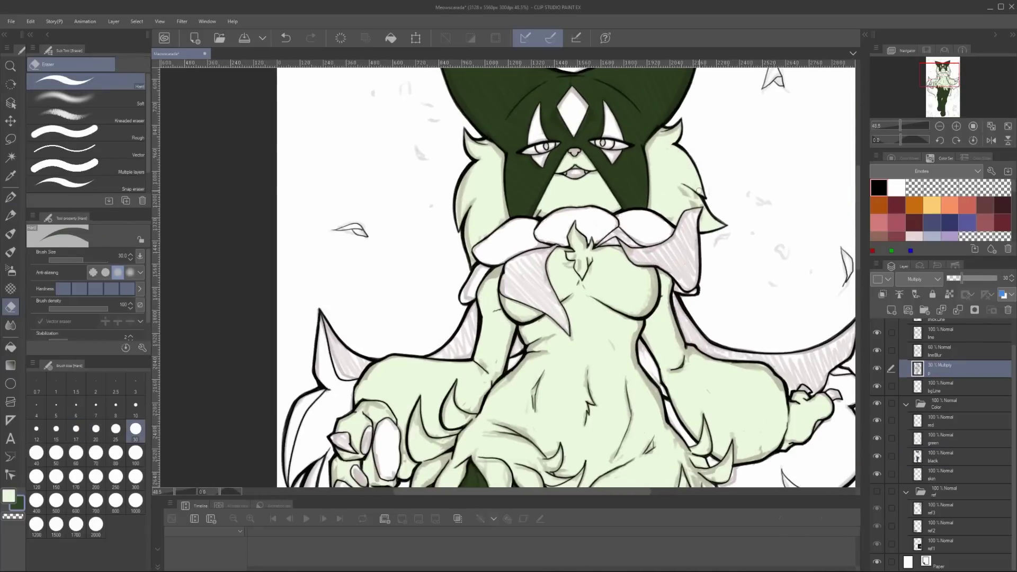
scroll(500, 237, "down", 5)
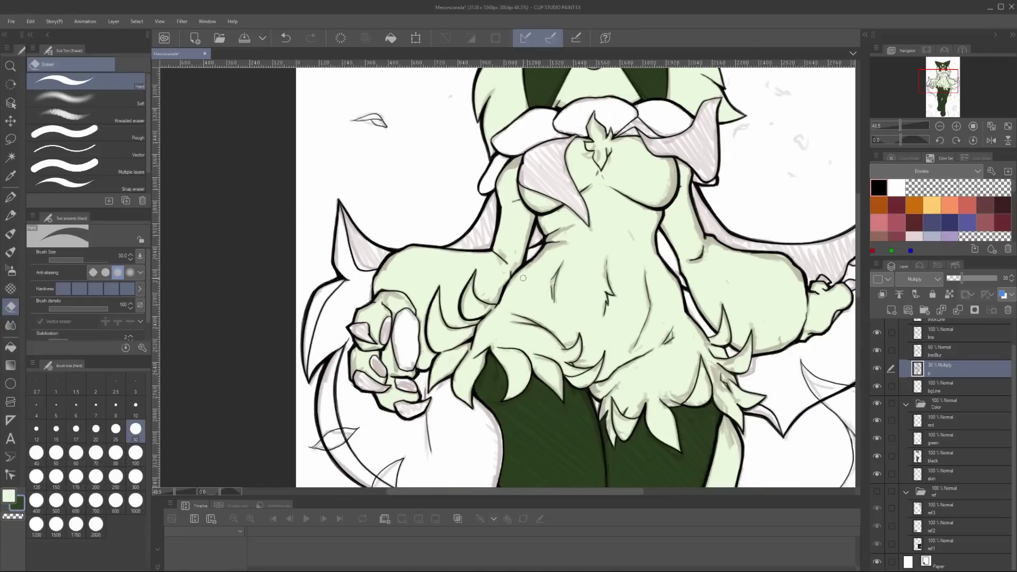
left_click_drag(526, 257, 754, 250)
mouse_move(580, 291)
left_mouse_down()
mouse_move(275, 318)
mouse_move(249, 296)
left_mouse_up()
key("p")
key("e")
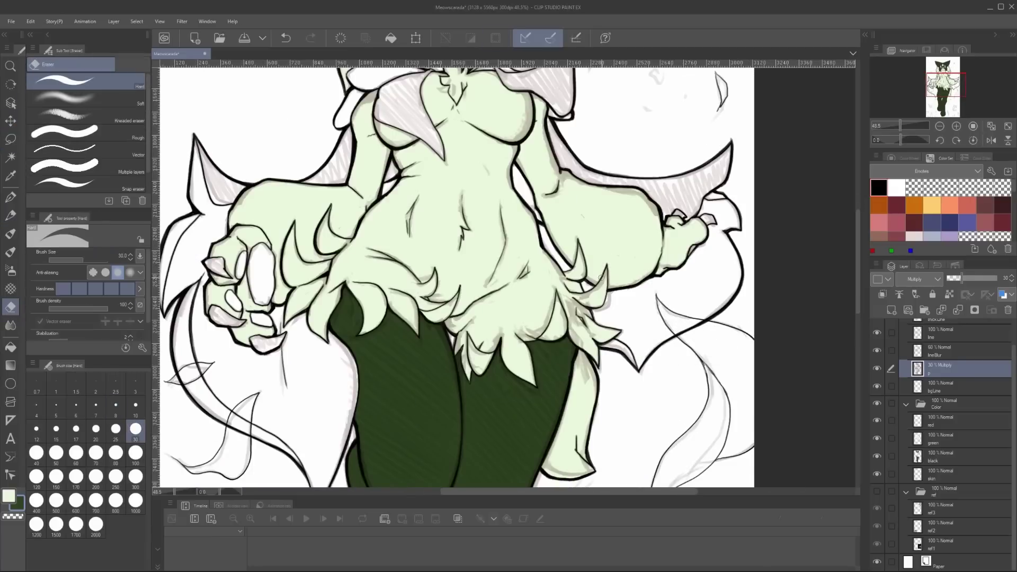
left_click_drag(576, 325, 608, 288)
left_click_drag(535, 289, 609, 301)
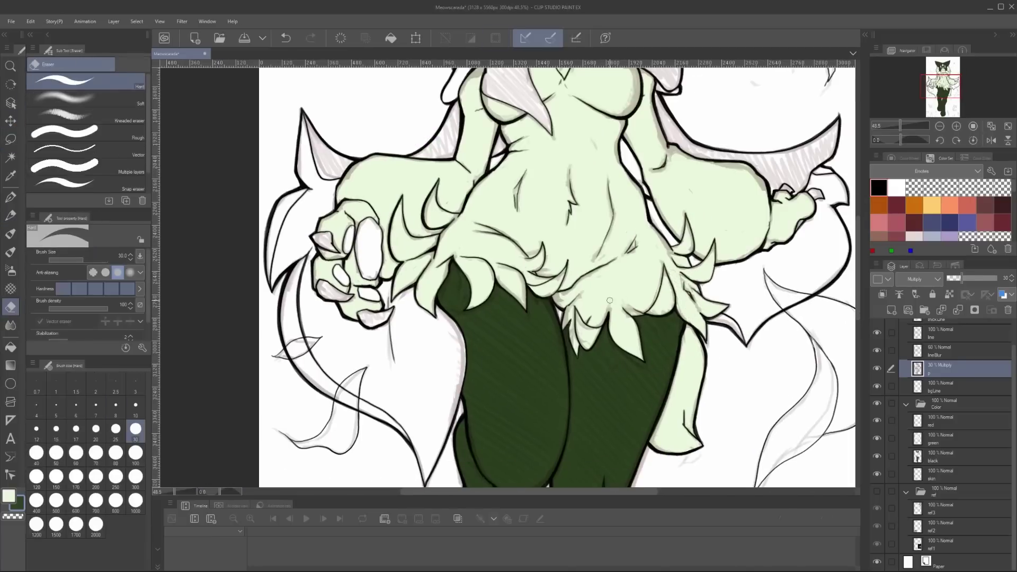
left_click_drag(551, 255, 569, 435)
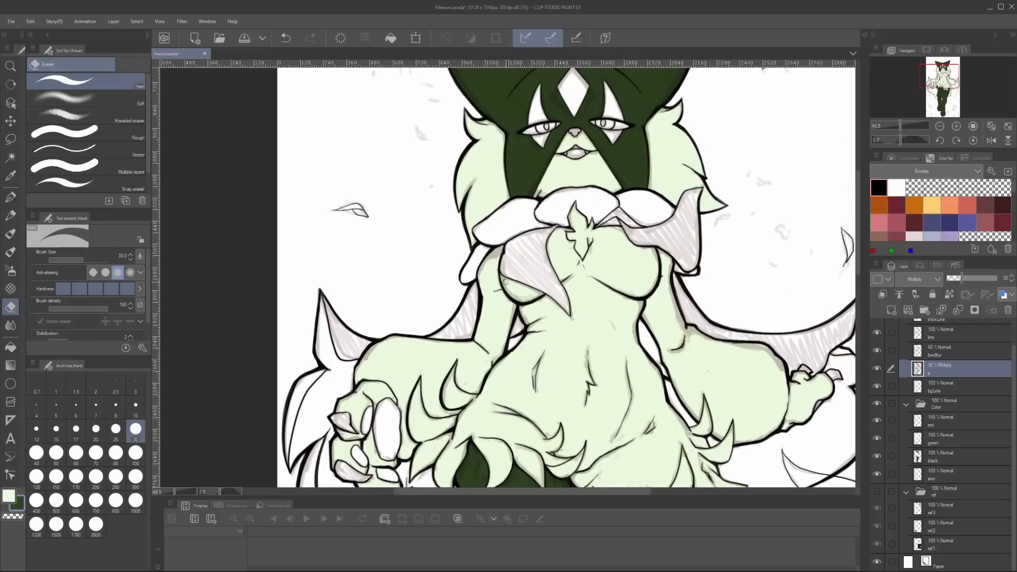
left_click_drag(505, 282, 562, 228)
Auto-select the cape's outer border, fill it with dark green on the black layer, and touch up its edges with the G-pen
scroll(562, 227, "down", 3)
key("w")
left_click(632, 246)
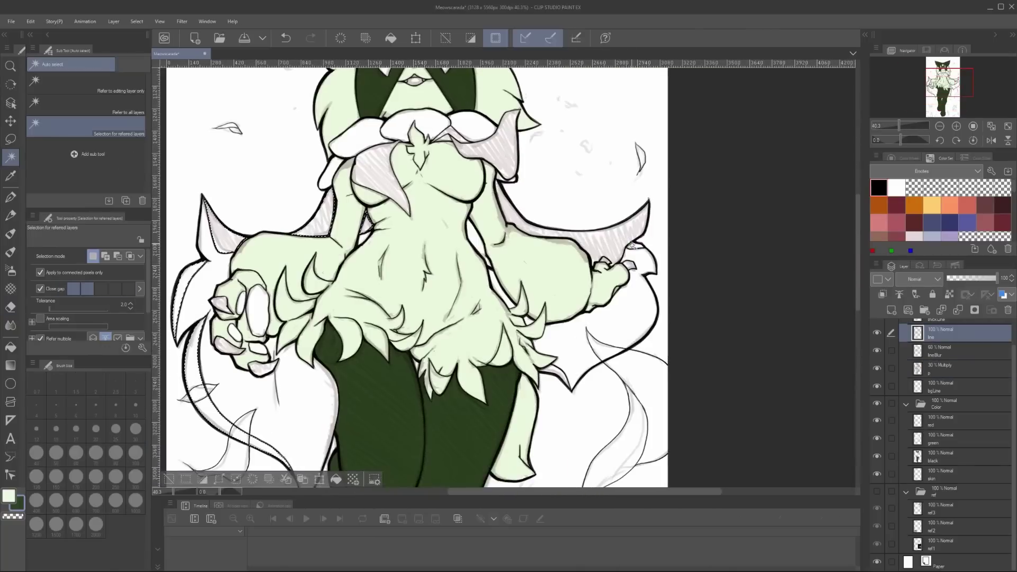
left_click_drag(633, 245, 632, 106)
key("p")
key("ctrl+d")
scroll(705, 312, "up", 3)
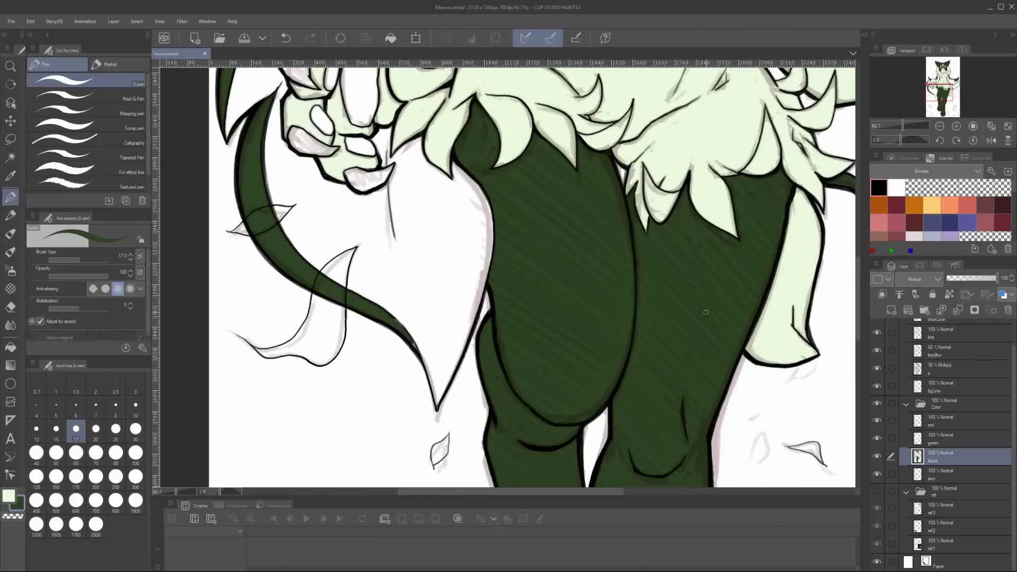
left_click_drag(411, 344, 577, 196)
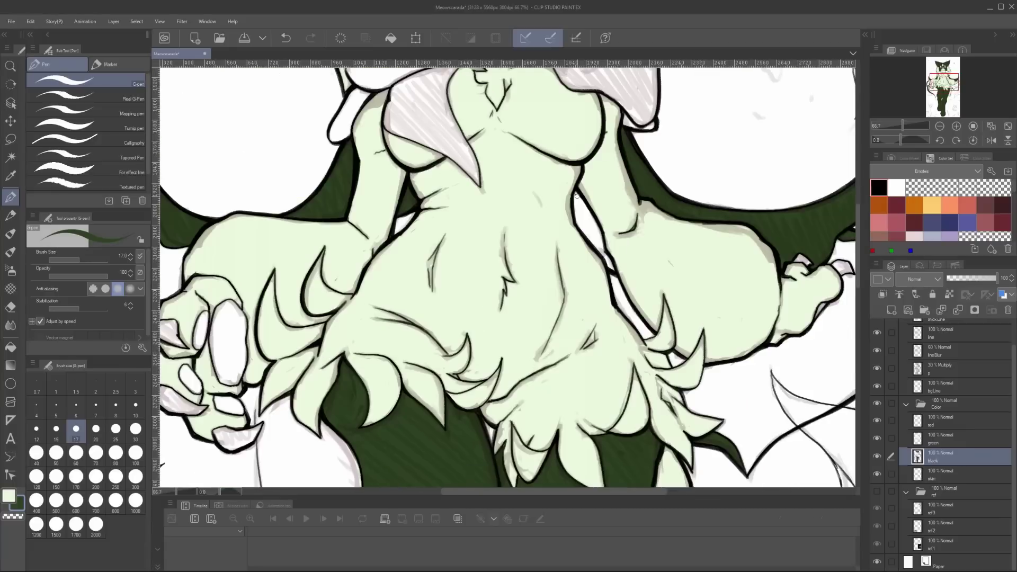
scroll(608, 255, "down", 2)
Select the two hatched pieces hanging from the collar and fill them with dark green on the black layer
left_click_drag(608, 256, 577, 204)
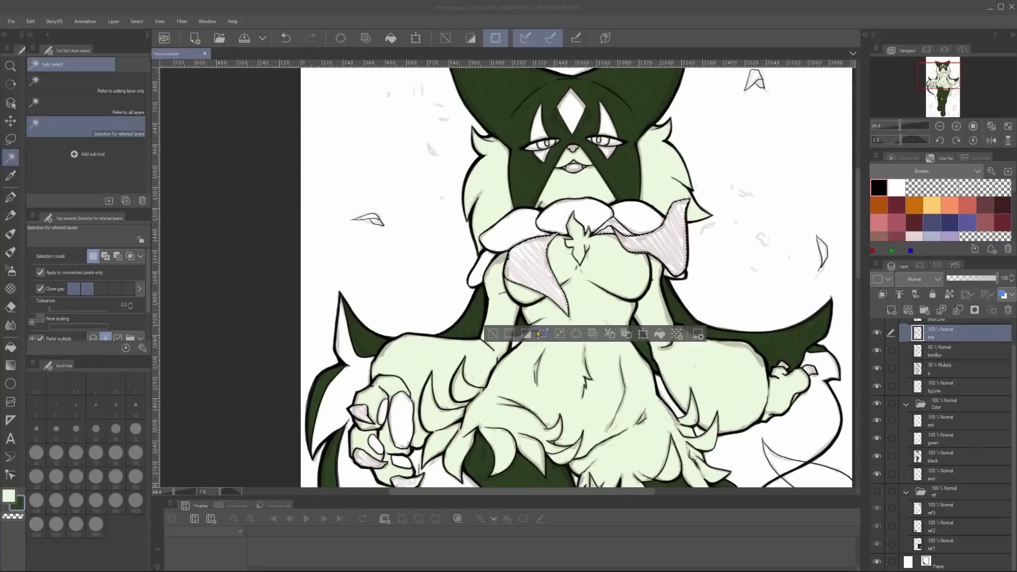
scroll(576, 203, "up", 2)
scroll(577, 203, "down", 5)
key("w")
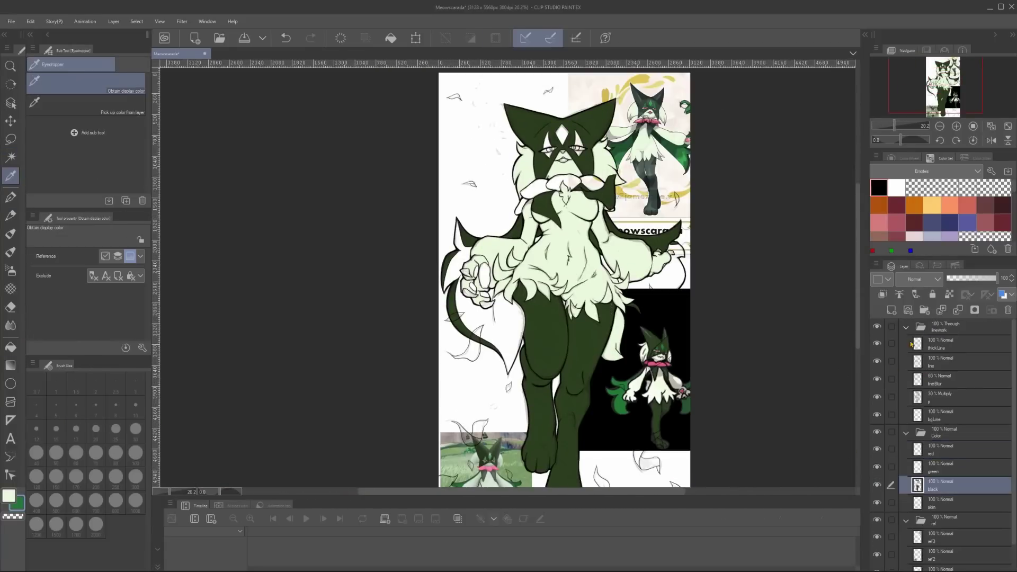
Colour the cape's inner areas on the green layer with the brighter green sampled from the references, covering gaps with the G-pen
scroll(506, 324, "up", 2)
left_click(942, 461)
key("p")
scroll(507, 324, "up", 3)
left_click_drag(466, 238, 477, 318)
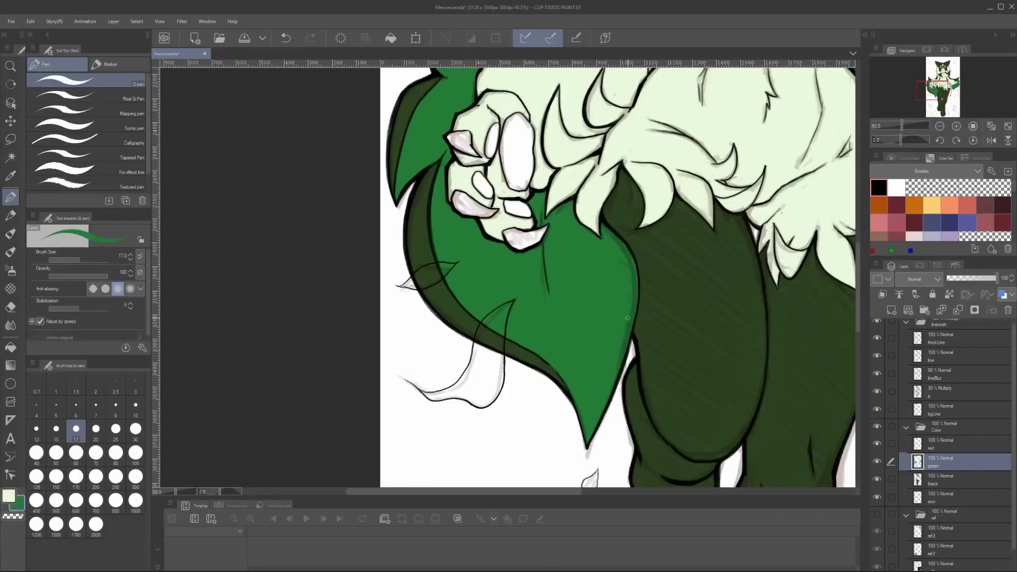
scroll(545, 171, "down", 3)
scroll(545, 171, "up", 2)
key("w")
scroll(545, 171, "down", 4)
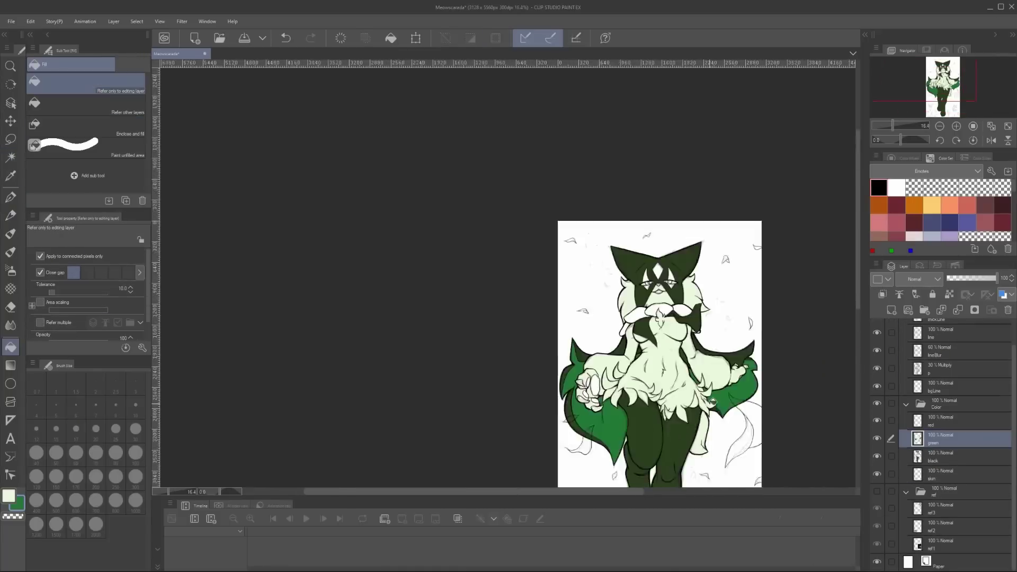
Colour the forehead diamond and the markings above and below both eyes green on the green layer
scroll(627, 272, "up", 2)
key("p")
scroll(609, 273, "up", 5)
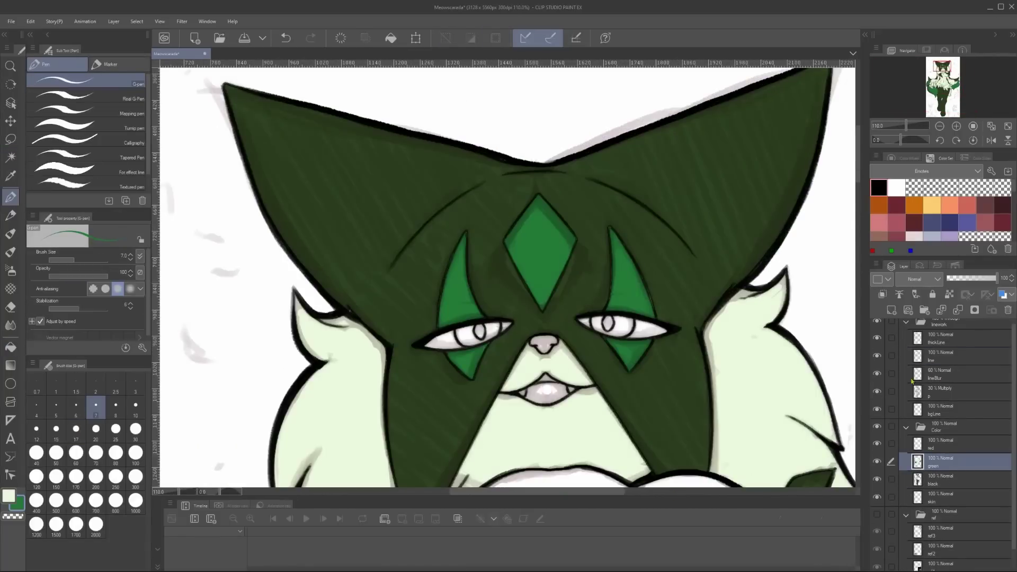
Auto-select the collar petals and fill them with pink on the red layer
scroll(549, 235, "down", 5)
key("w")
left_click(549, 236)
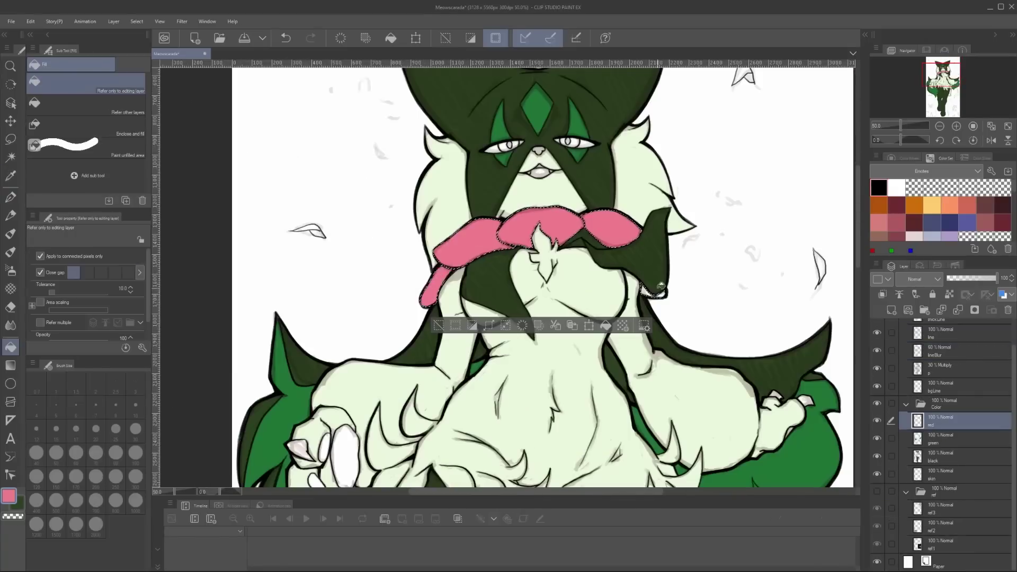
Paint both irises pink on the red layer and erase the sketch shading inside the mouth on the p layer
scroll(159, 326, "up", 3)
scroll(569, 415, "up", 4)
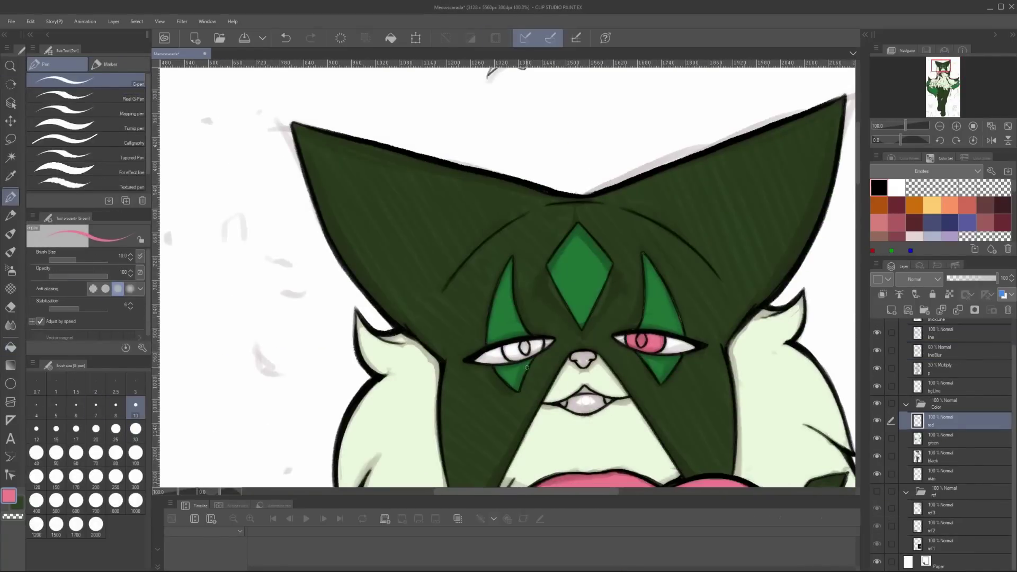
left_click_drag(527, 367, 524, 348)
key("e")
left_click(948, 368)
scroll(597, 363, "down", 1)
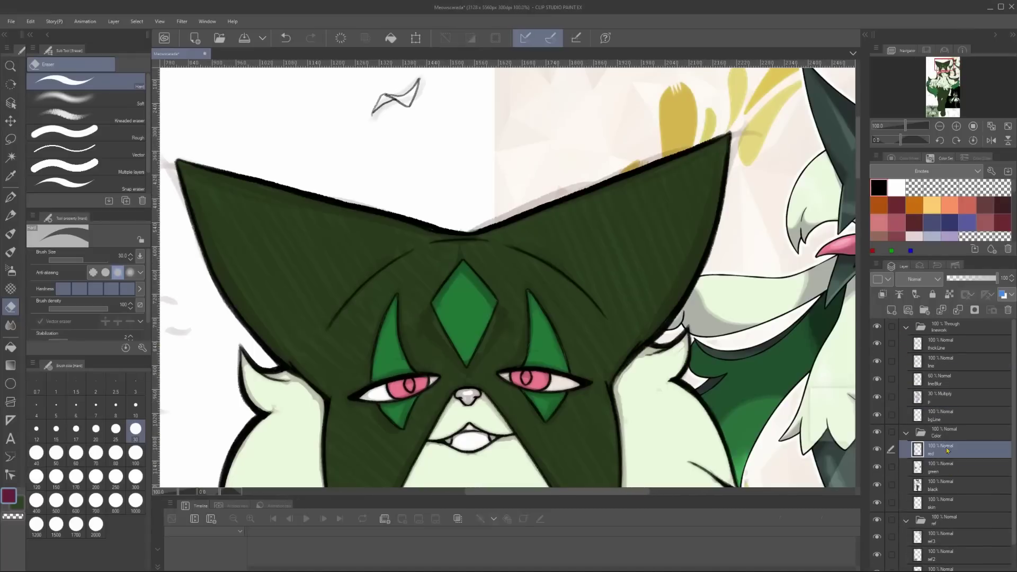
Paint the pupils dark maroon and the mouth muted pink on the misc layer, and colour the nose pink on the red layer
key("p")
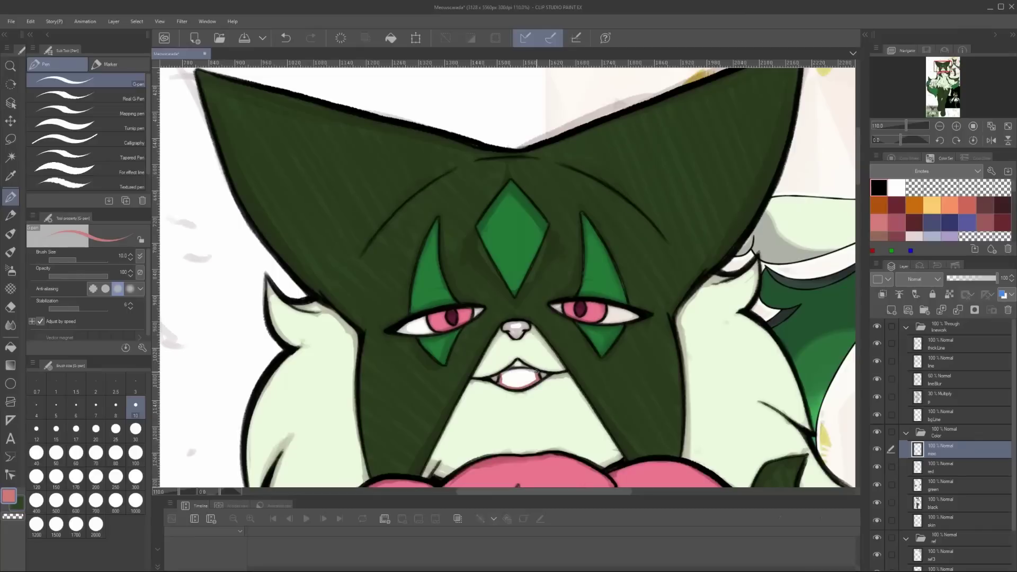
key("g")
key("p")
key("alt+[")
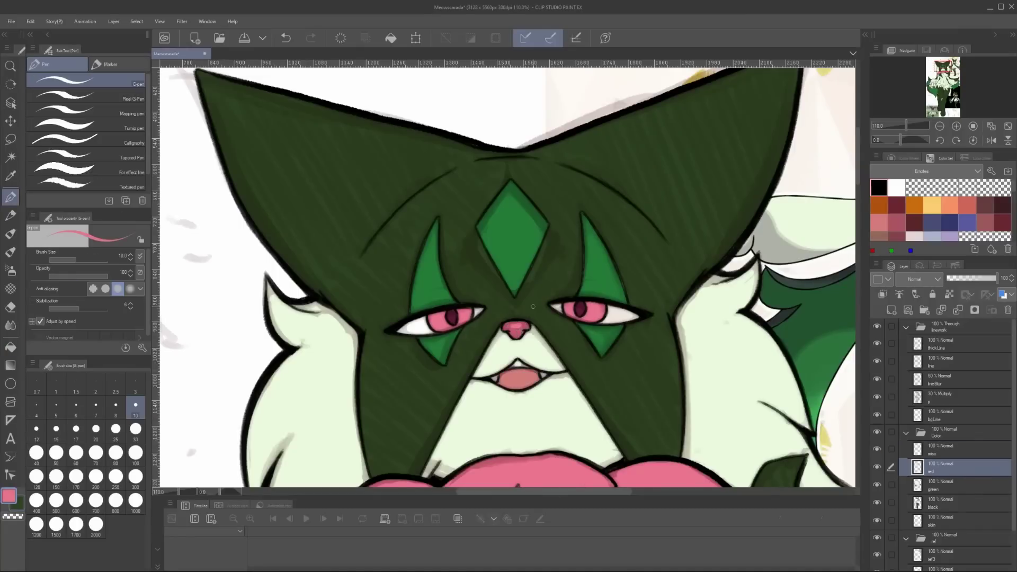
Paint the whites of the eyes on a new layer named white and colour the paw pads pink on the red layer
scroll(532, 306, "down", 2)
scroll(529, 306, "up", 4)
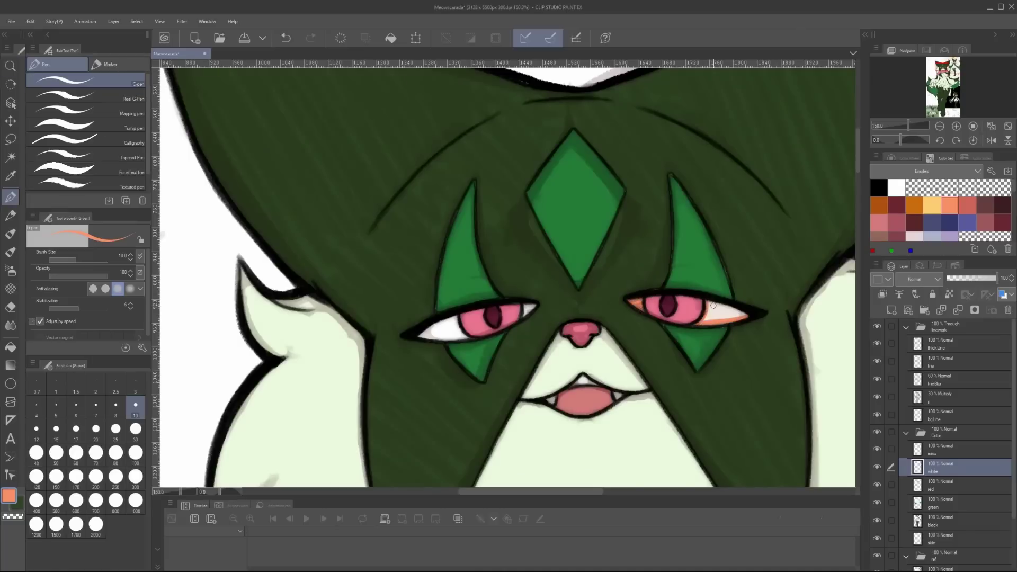
left_click(530, 306, "alt")
left_click_drag(584, 381, 569, 347)
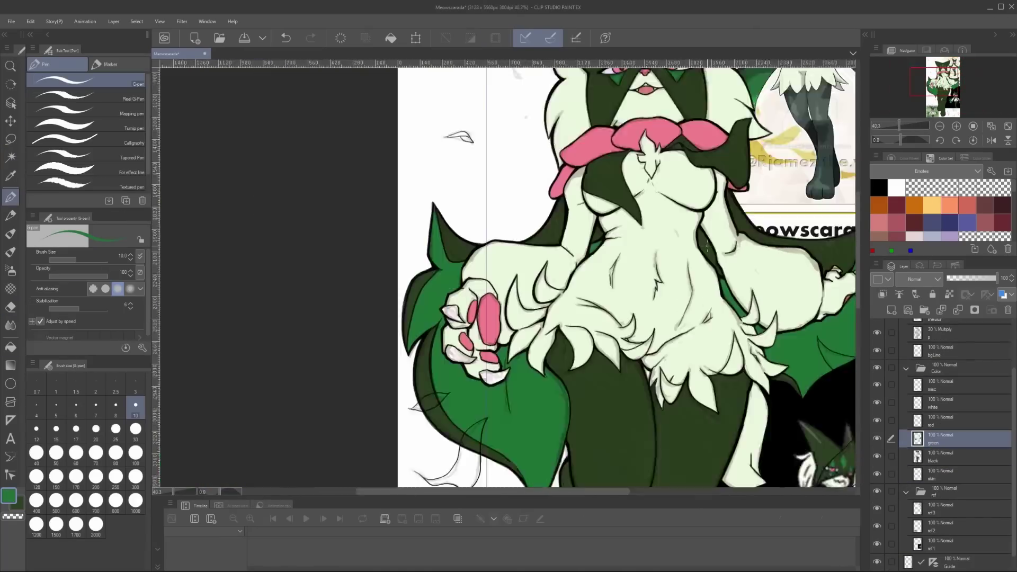
Cover the remaining cape gaps beside the waist with green on the green layer using the G-pen
scroll(707, 245, "down", 5)
scroll(689, 318, "up", 3)
scroll(690, 363, "down", 5)
scroll(763, 326, "up", 3)
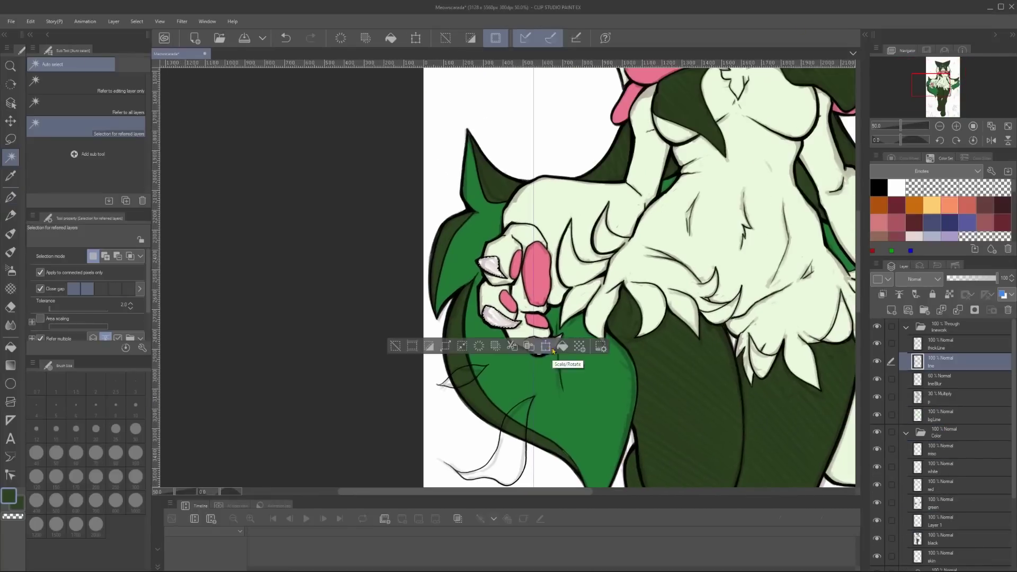
Fill the selected claws with pale lavender on the white layer and clear the selection
scroll(553, 351, "right", 5)
scroll(951, 429, "down", 1)
left_click(948, 477)
key("g")
key("ctrl+d")
key("ctrl+minus")
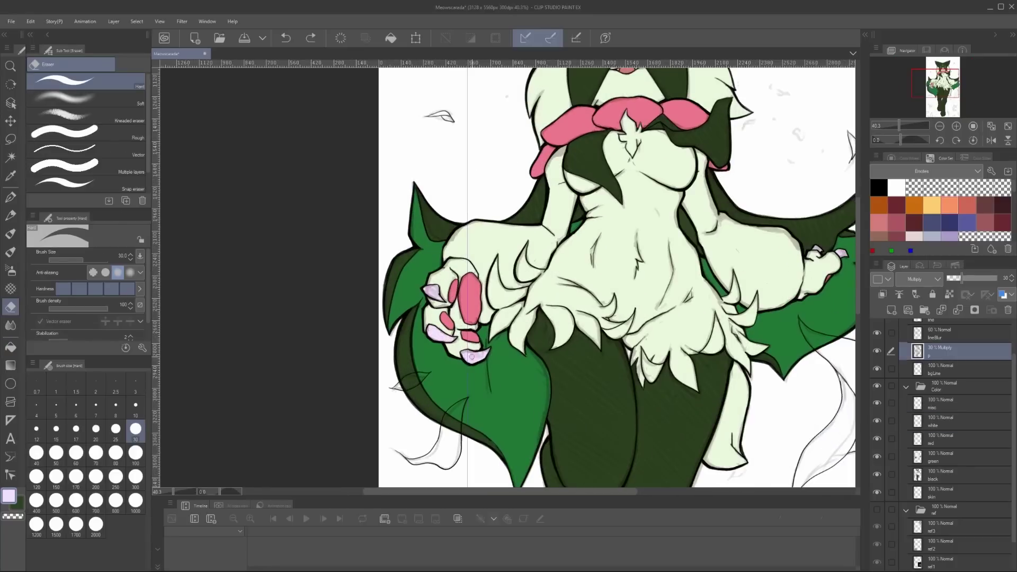
Erase the sketch shading on the claws on the p layer and refill the paw pads with pink
scroll(948, 398, "up", 2)
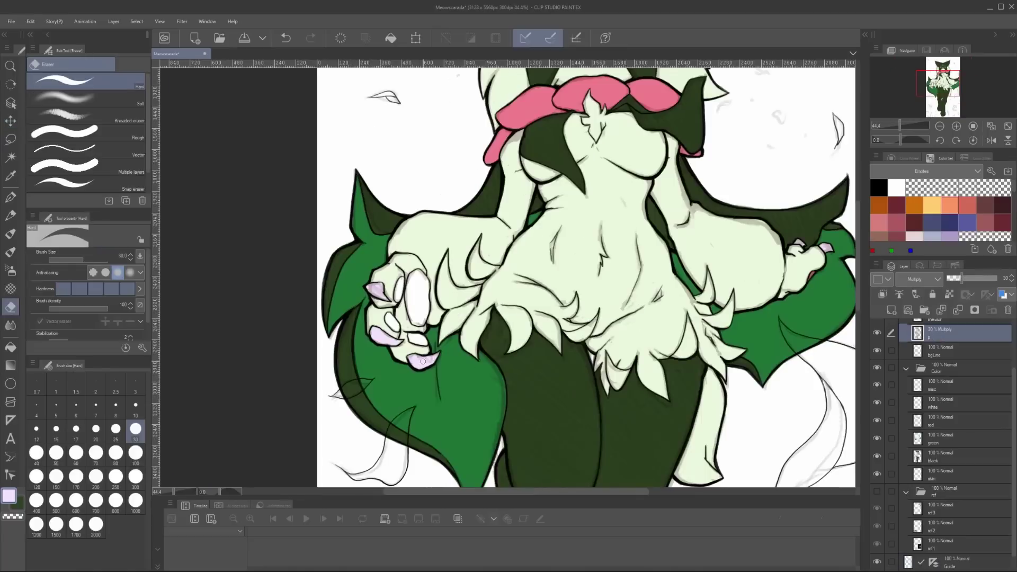
left_click_drag(532, 393, 492, 407)
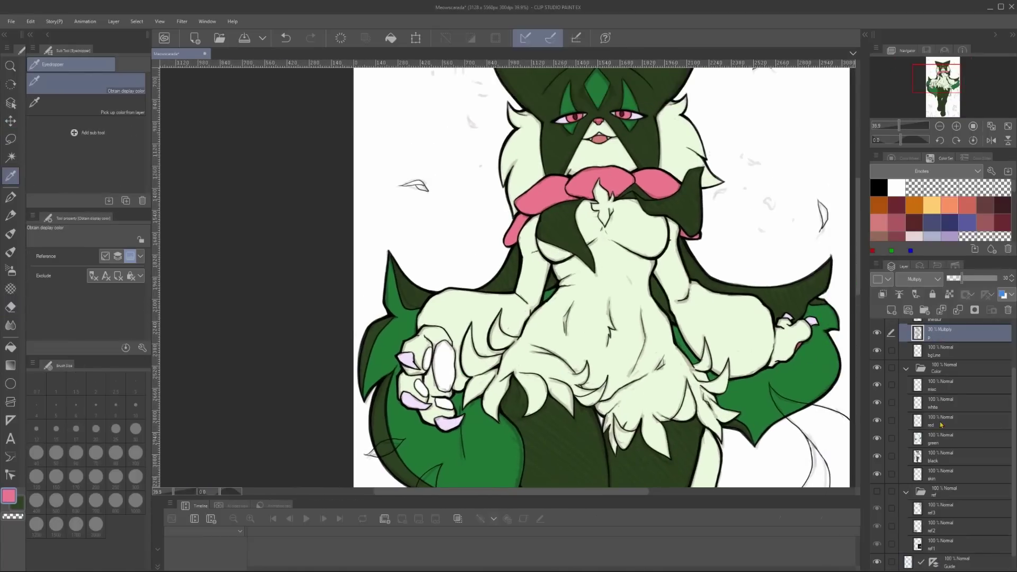
key("ctrl+d")
scroll(663, 379, "down", 5)
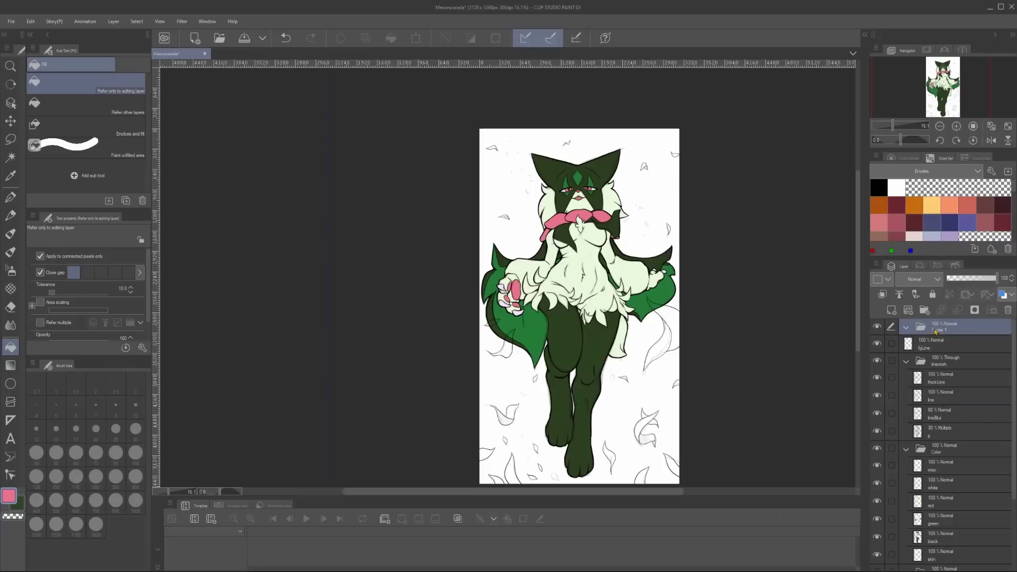
Organise the leaf line art in a folder named foreground and colour the leaves light green on a new layer named fgcolor
key("ctrl+shift+n")
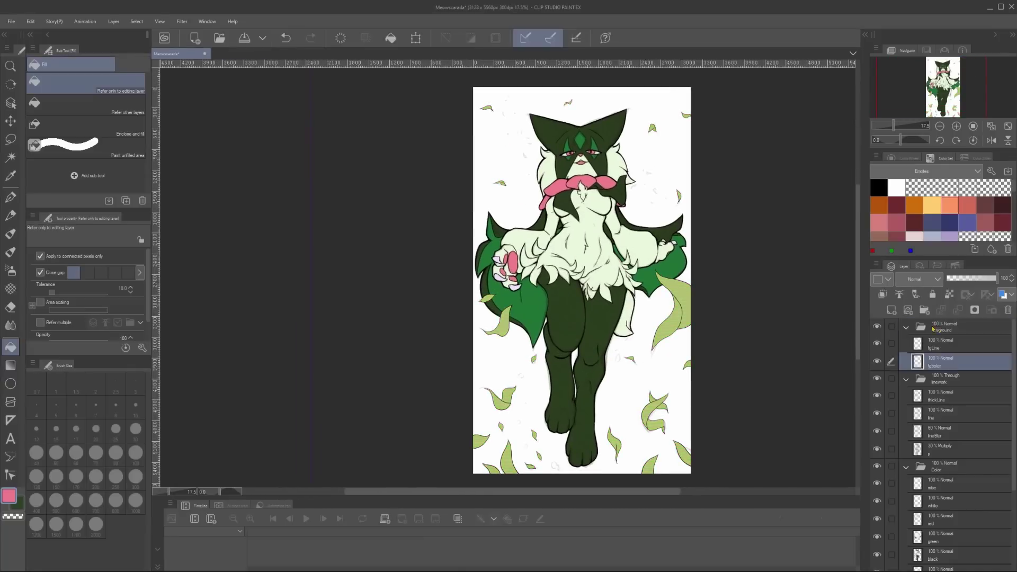
left_click(113, 21)
mouse_move(149, 63)
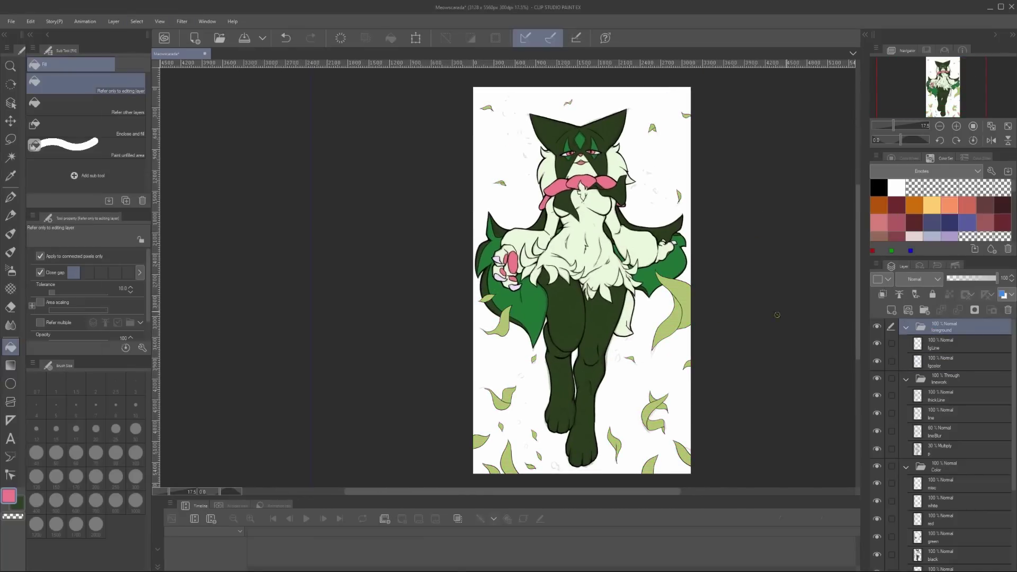
Add a bg folder above the ref folder with a filled bg layer, and shift the fill's hue to orange
scroll(943, 424, "down", 3)
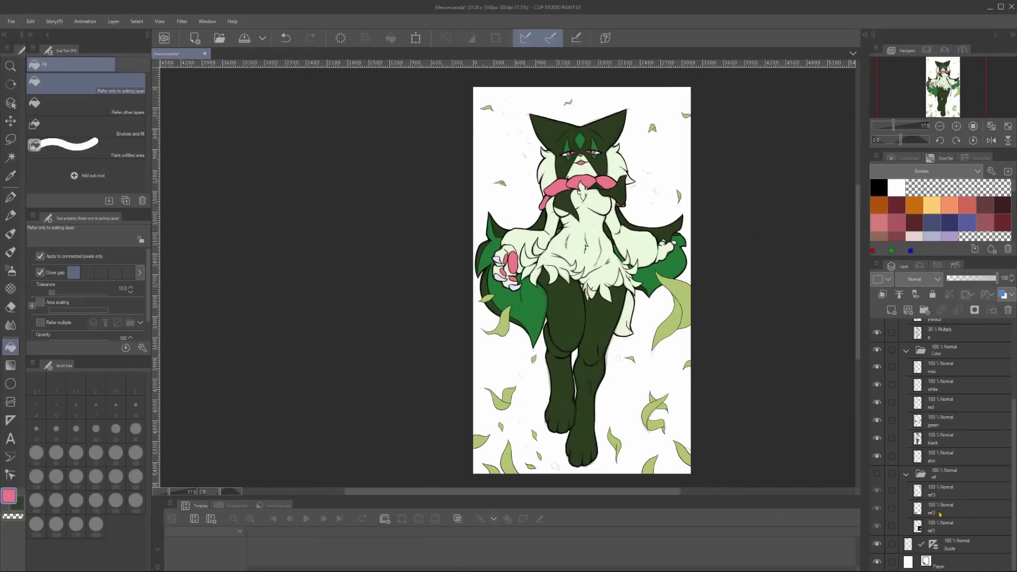
double_click(946, 474)
type("bg")
key("Return")
key("ctrl+shift+n")
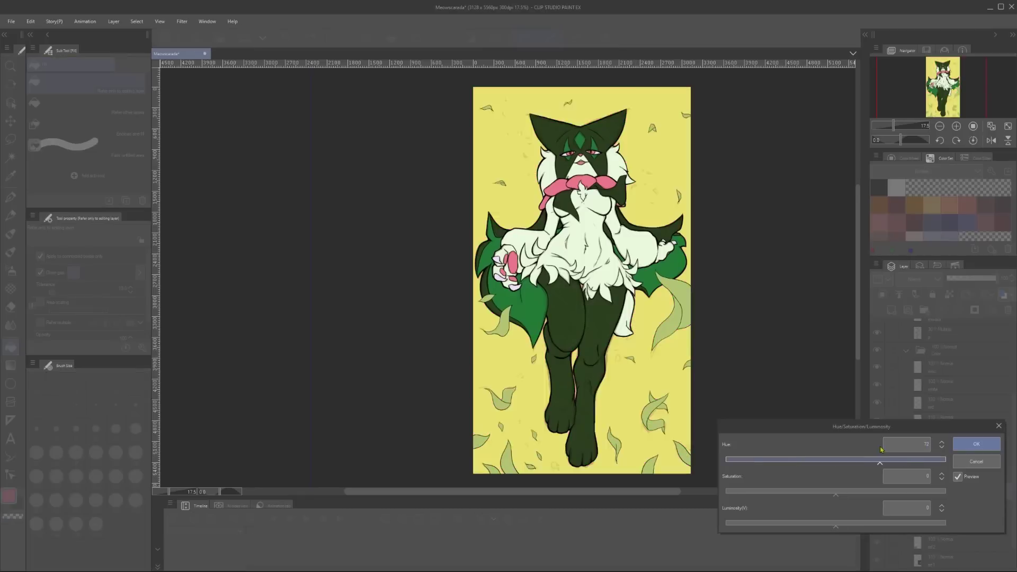
left_click_drag(938, 459, 842, 459)
key("Return")
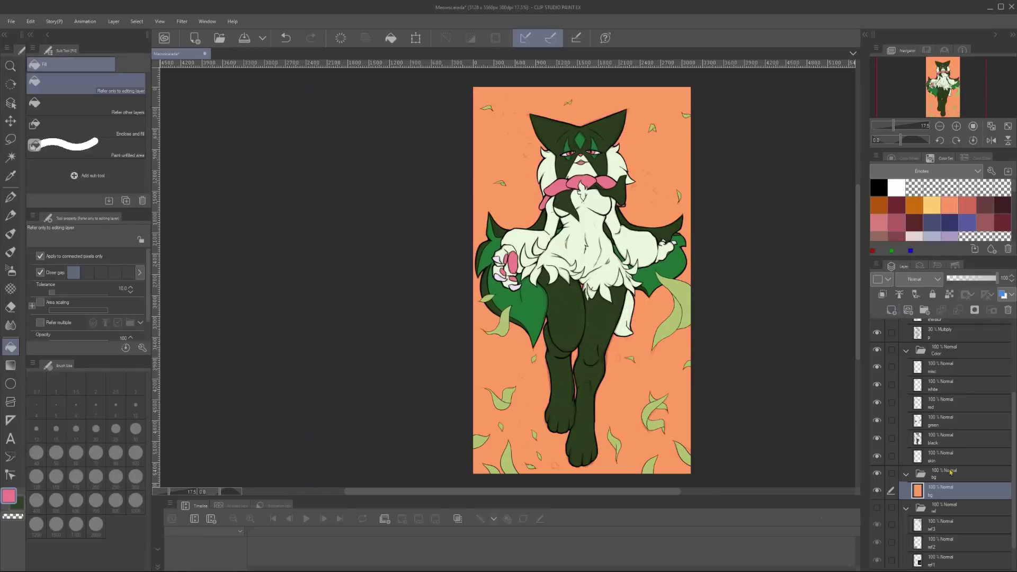
Add a pale yellow foreground-to-transparent gradient rising from the bottom of the background on its own layer
key("g")
left_click_drag(578, 458, 579, 89)
Try a hue of -3, saturation of 17 and luminosity of 28 on the background colour
key("ctrl+u")
left_click_drag(835, 491, 874, 491)
left_click_drag(835, 523, 887, 522)
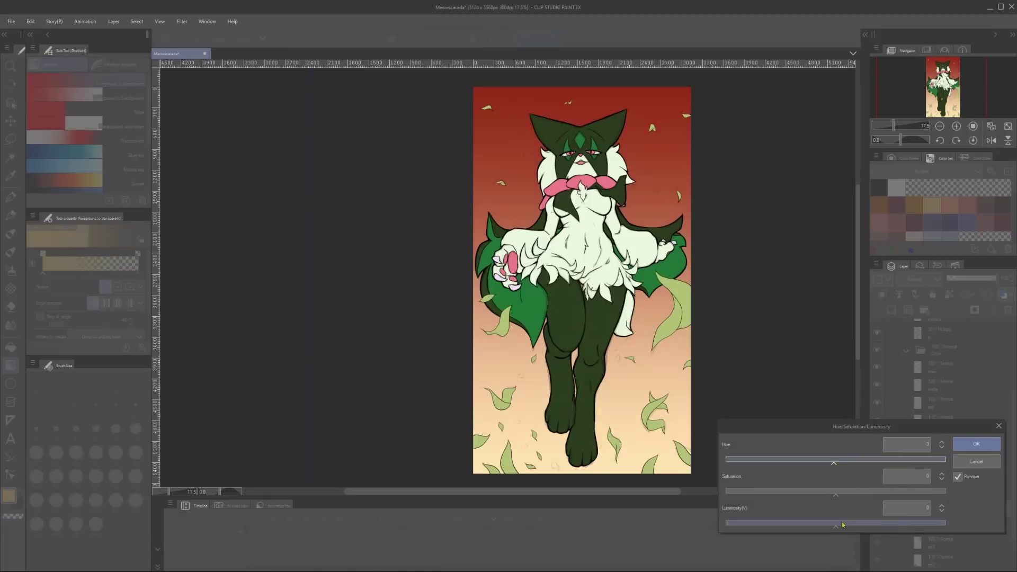
left_click_drag(869, 490, 852, 491)
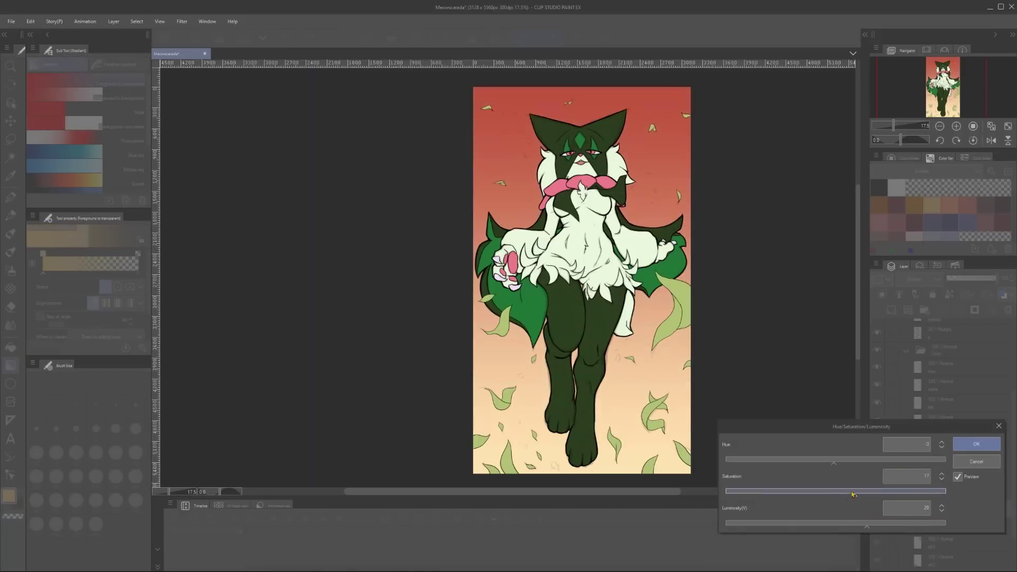
key("Escape")
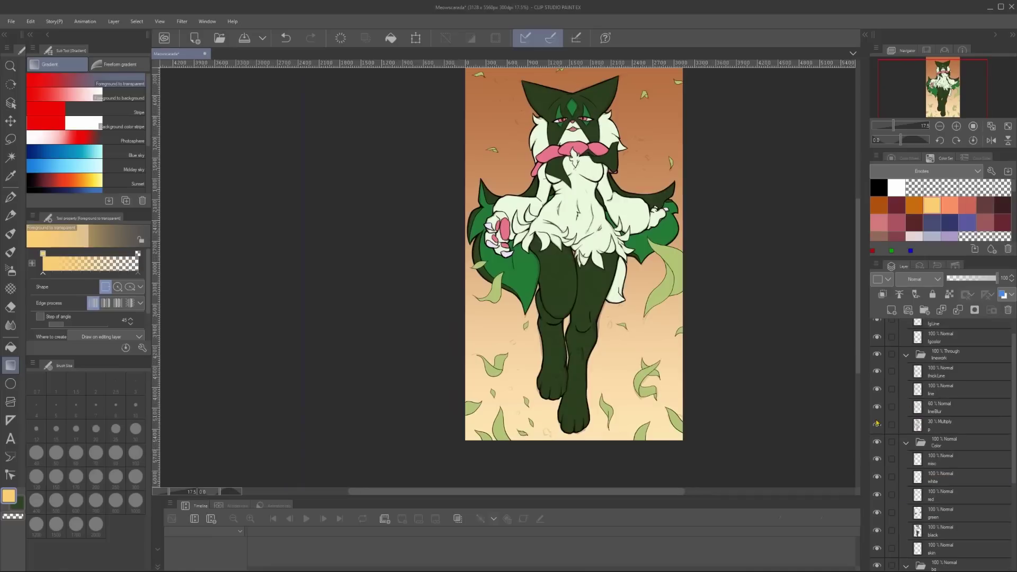
Erase the stray sketch shading around the figure on the p layer with the hard eraser at size 60
left_click(938, 425)
key("e")
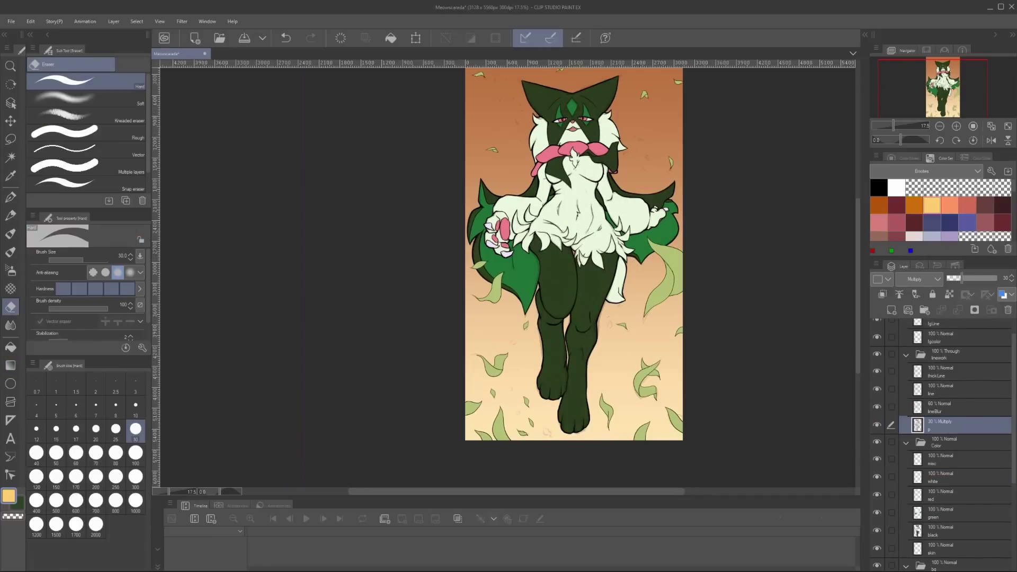
key("bracketright")
key("bracketright")
key("bracketright")
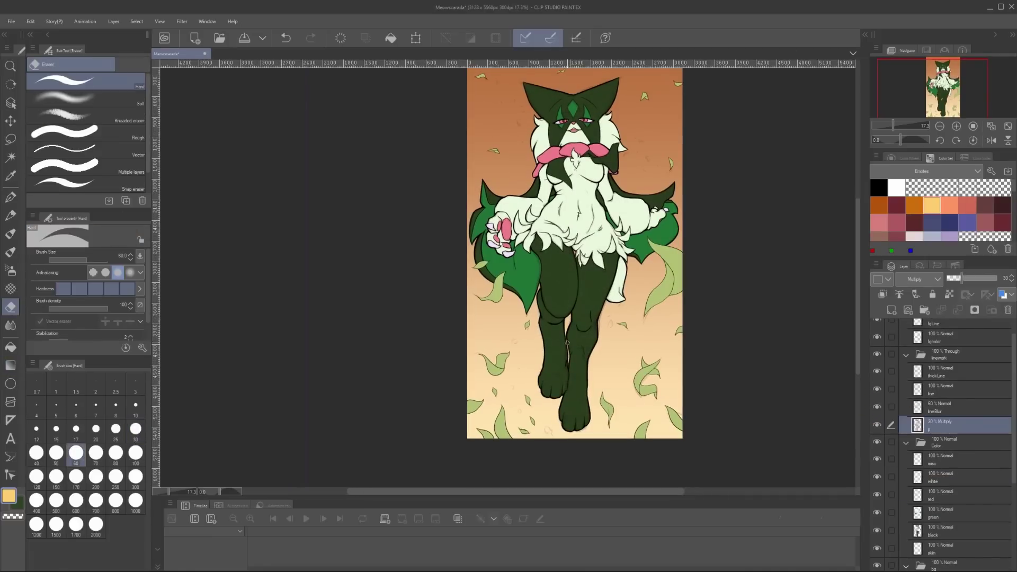
scroll(612, 485, "down", 1)
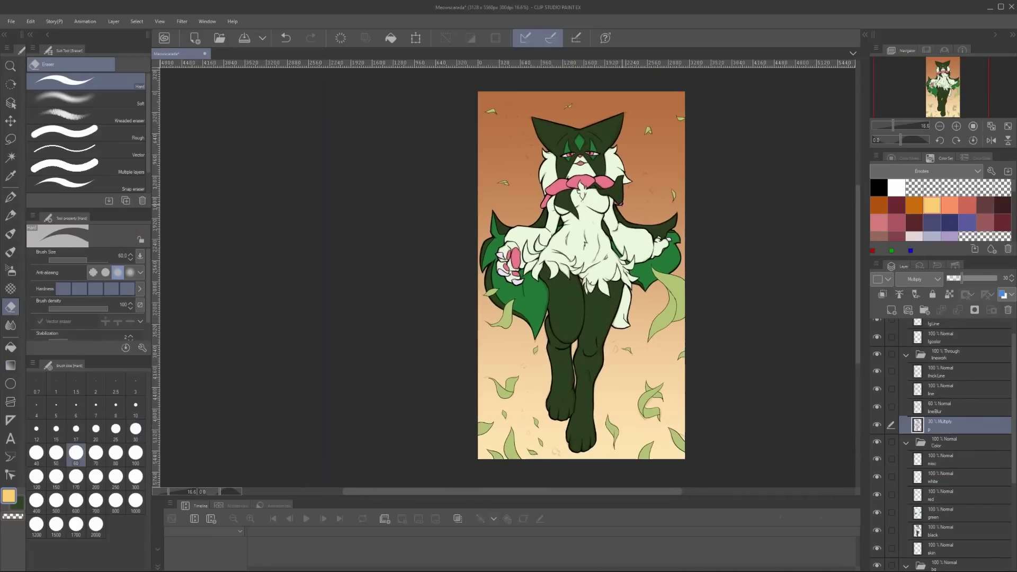
scroll(901, 344, "up", 1)
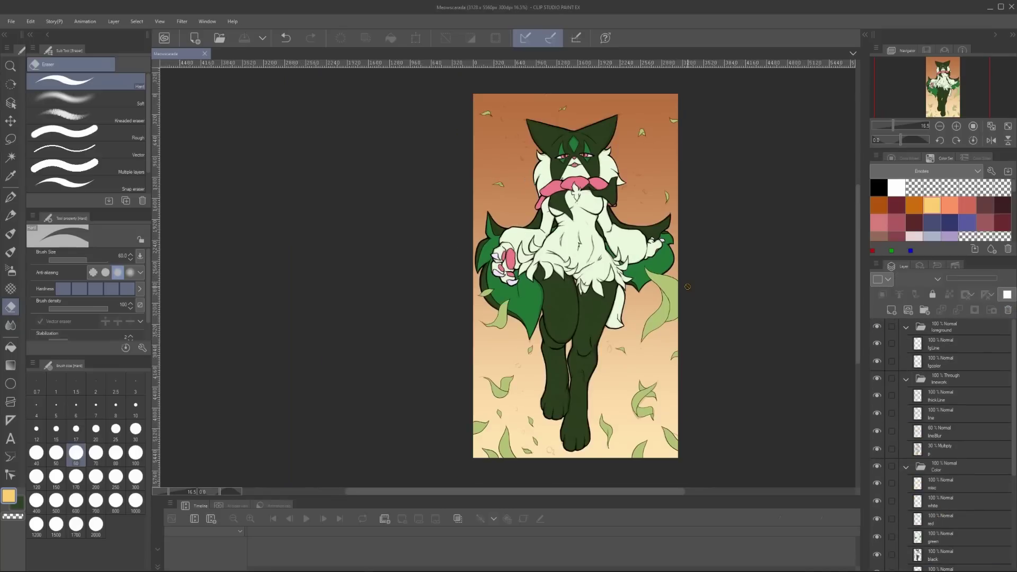
Add a layer named dark at the top of the Color folder and recolour the bg layer a vivid orange
key("ctrl+z")
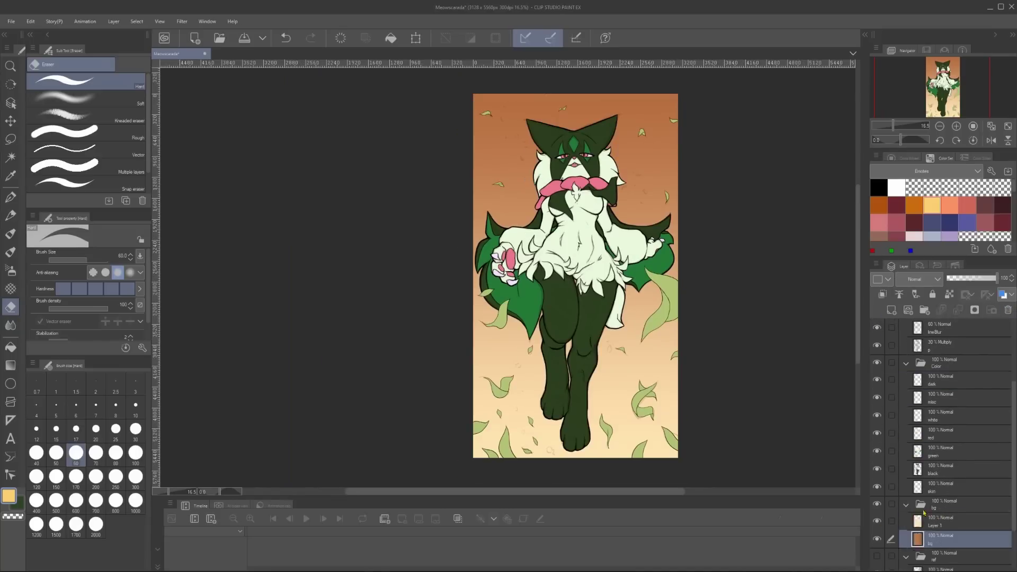
key("ctrl+z")
left_click(946, 380)
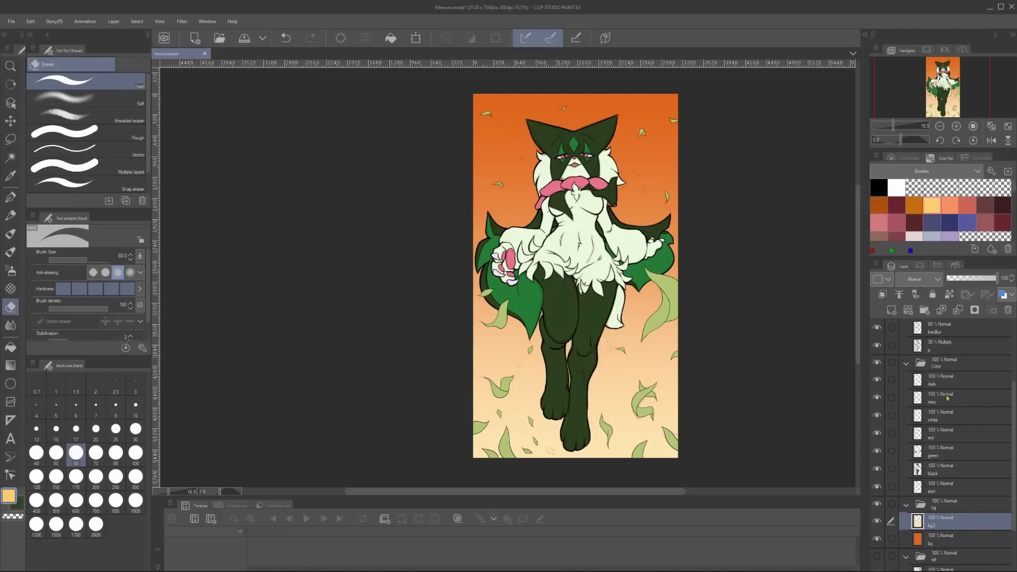
left_click(917, 451, "ctrl")
key("w")
scroll(628, 394, "up", 3)
scroll(628, 395, "down", 1)
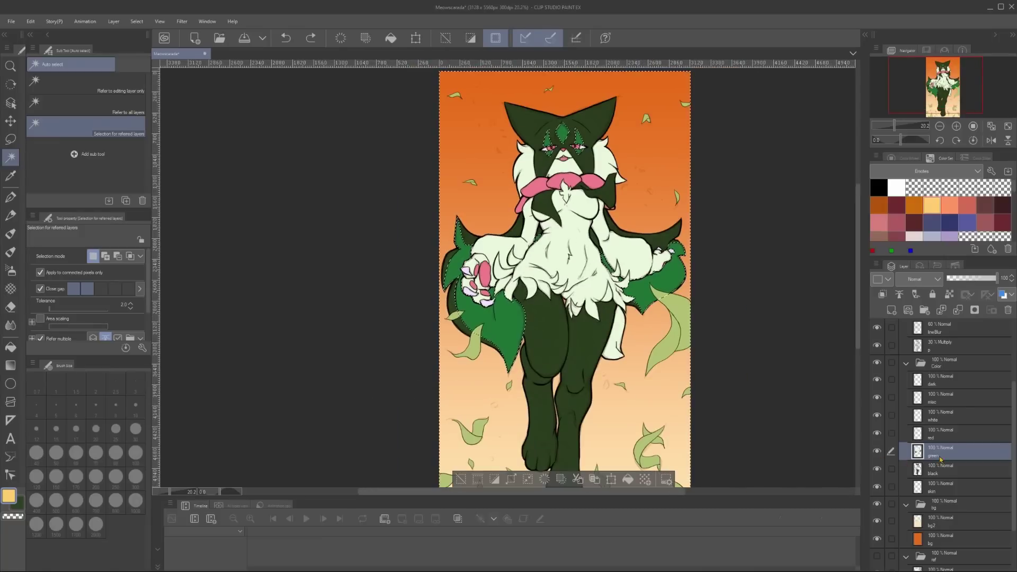
key("ctrl+z")
key("ctrl+z")
Select the pale fur areas from the skin layer and make the dark layer active for the Final Pencil
key("p")
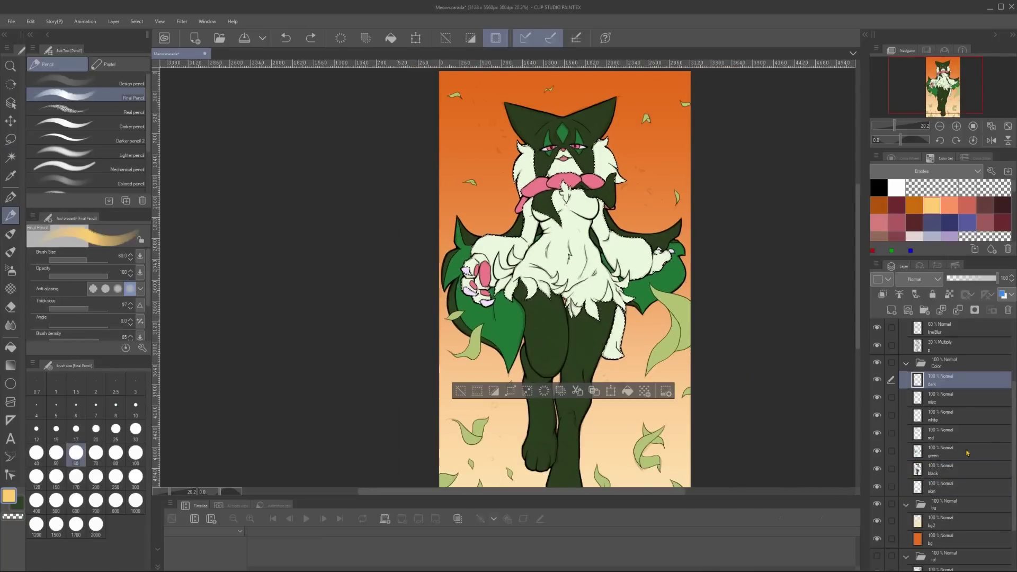
key("w")
left_click(948, 488)
scroll(551, 318, "up", 1)
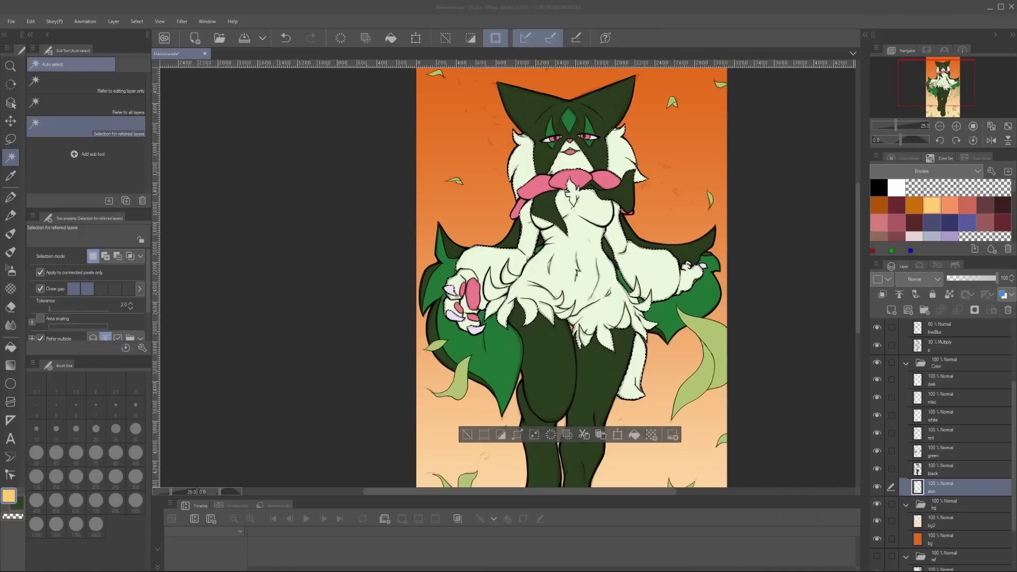
key("p")
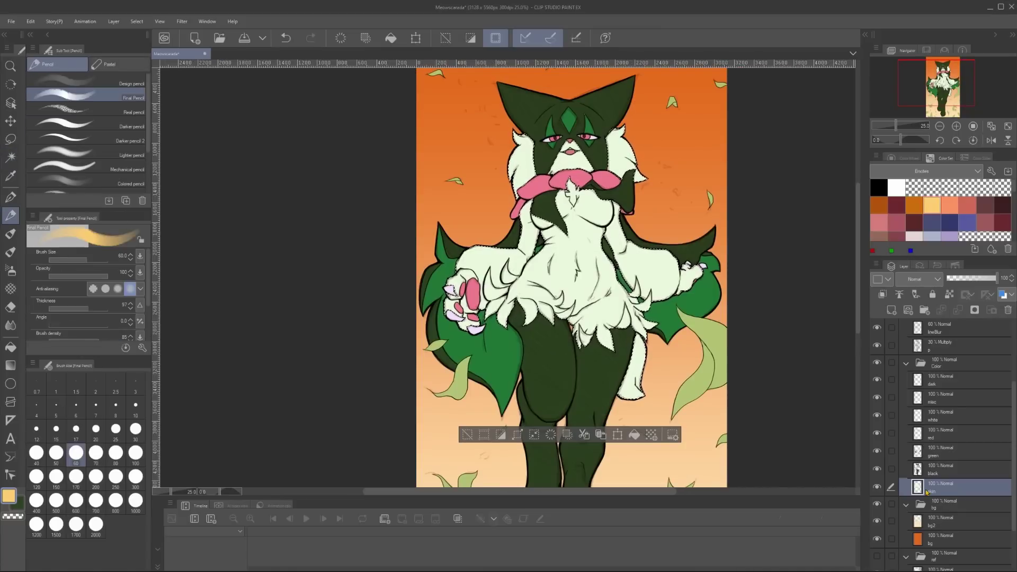
left_click(948, 380)
Paint dark green markings across the chest fur on the dark layer with the Final Pencil, trimming their edges with transparent colour at size 30
scroll(434, 138, "up", 1)
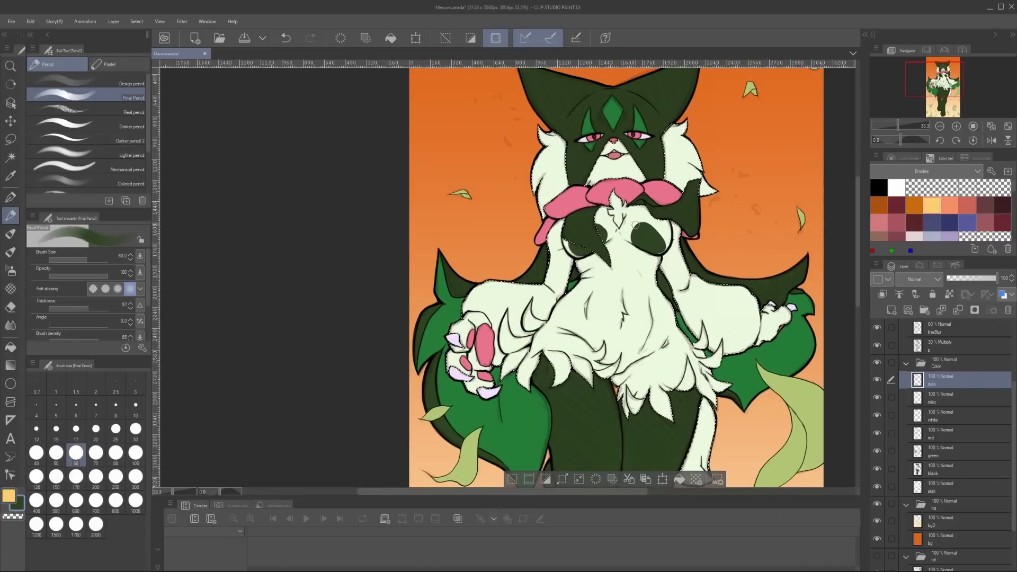
scroll(597, 231, "right", 1)
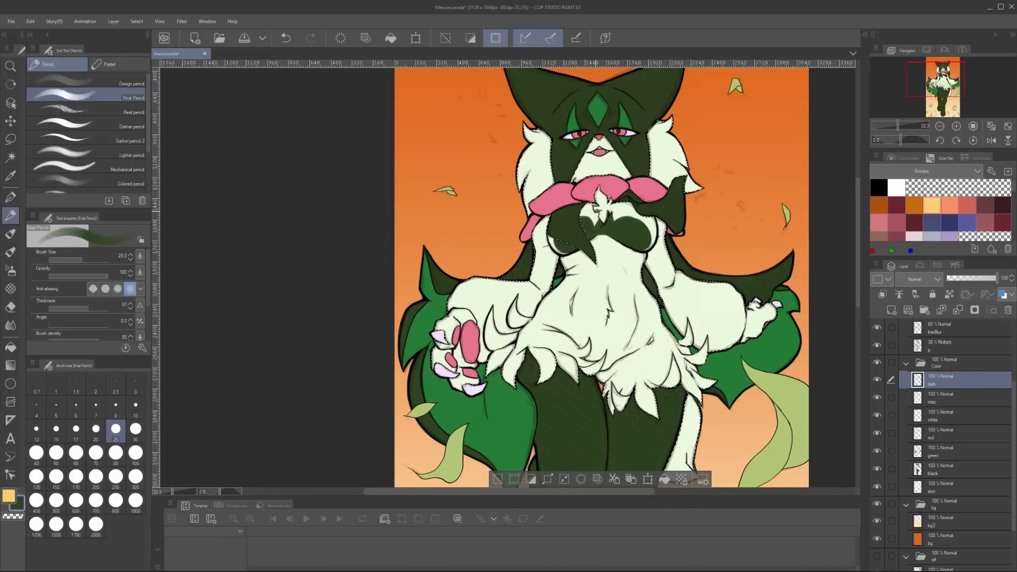
left_click(136, 429)
left_click(13, 515)
mouse_move(772, 292)
left_mouse_down()
mouse_move(683, 311)
mouse_move(709, 316)
left_mouse_up()
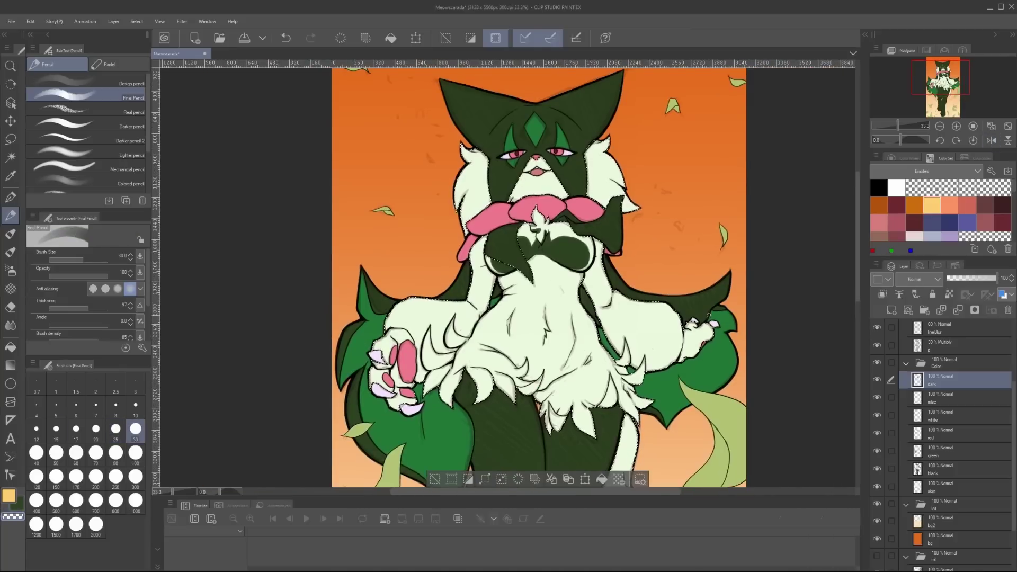
left_click_drag(459, 201, 580, 219)
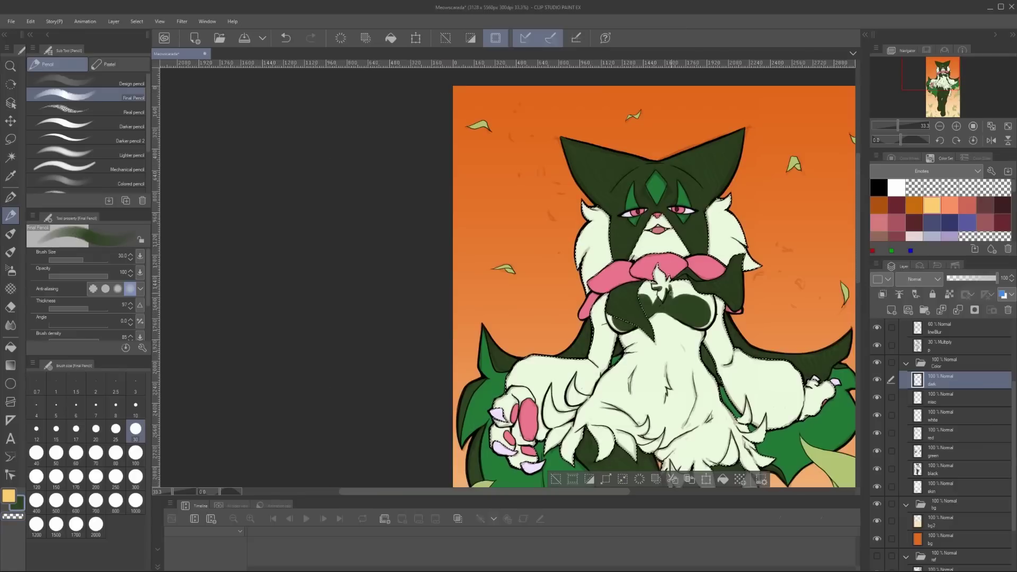
Extend the dark green markings across the chest on the dark layer with the Final Pencil, ending at size 40
key("h")
key("h")
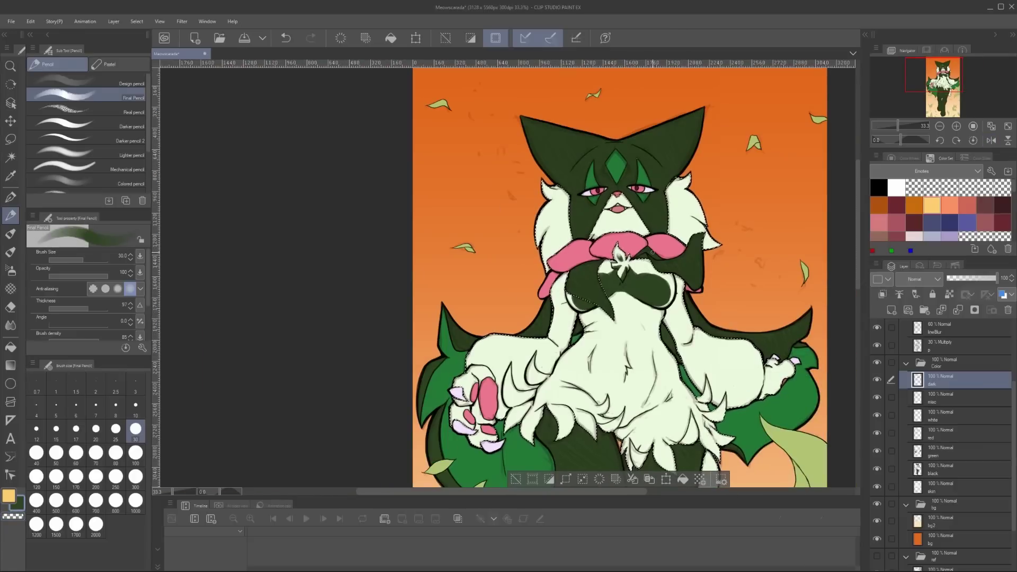
scroll(619, 275, "down", 3)
key("h")
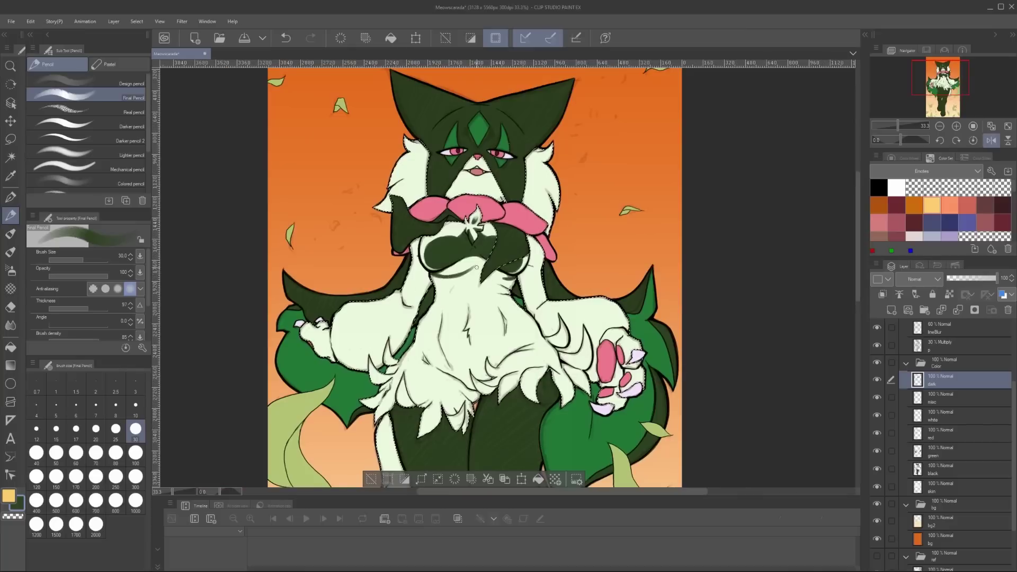
key("h")
left_click(36, 453)
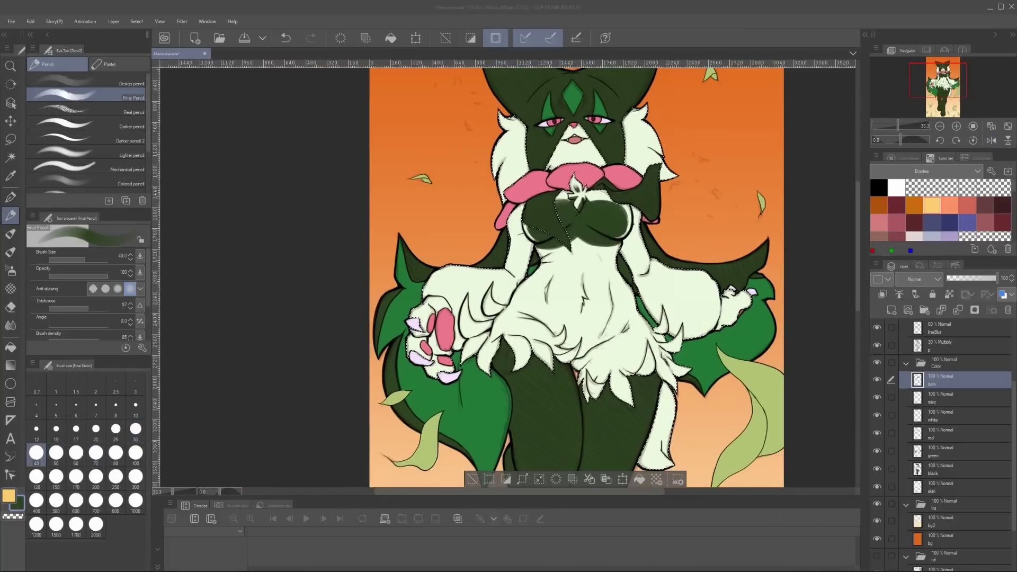
left_click_drag(625, 210, 694, 231)
Fade the edges of the dark chest markings with the Soft airbrush in transparent colour, starting at size 150
key("b")
key("b")
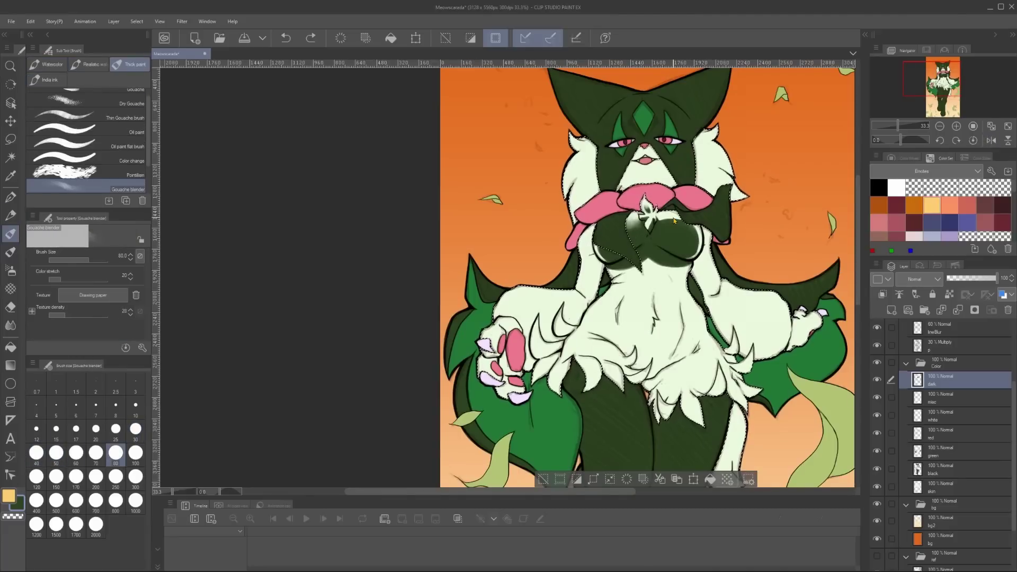
key("b")
key("bracketright")
key("bracketright")
key("bracketright")
key("bracketright")
key("bracketright")
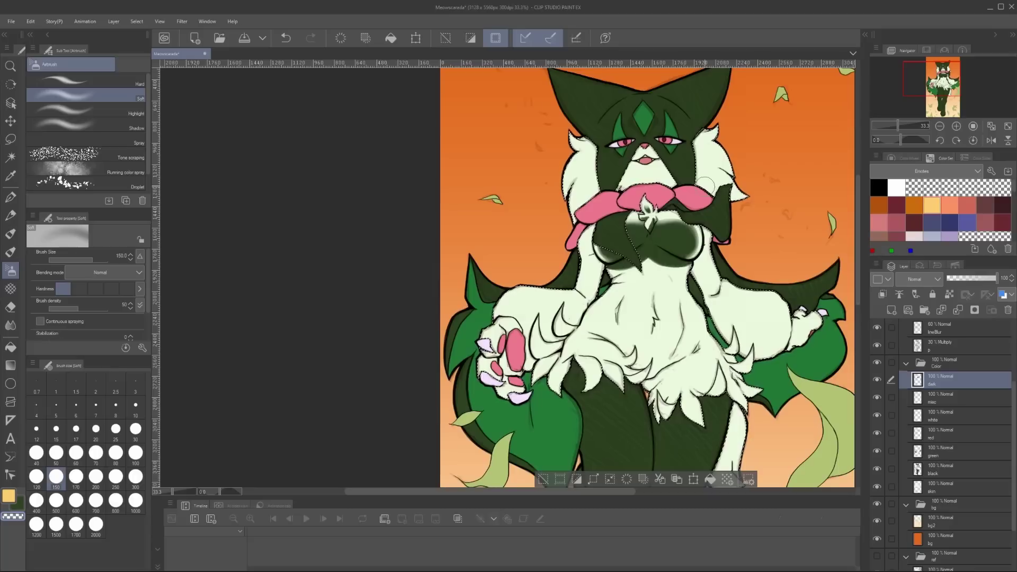
key("ctrl+z")
key("bracketright")
key("bracketright")
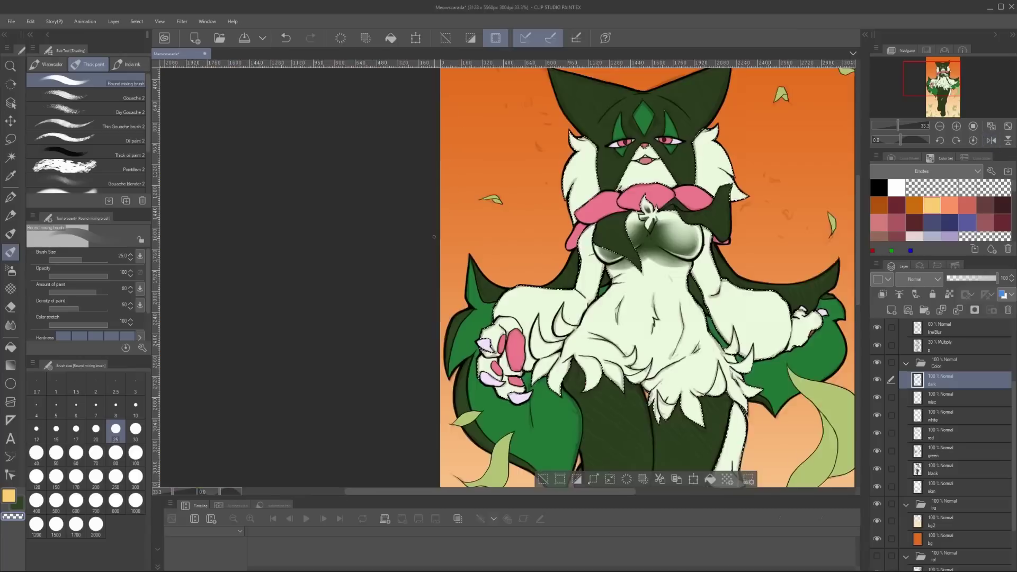
Airbrush dark green shading along the waist and lower belly with the Soft airbrush at sizes 60 and 80
scroll(604, 254, "down", 1)
mouse_move(607, 266)
left_mouse_down()
mouse_move(599, 253)
mouse_move(627, 252)
left_mouse_up()
key("b")
key("b")
key("b")
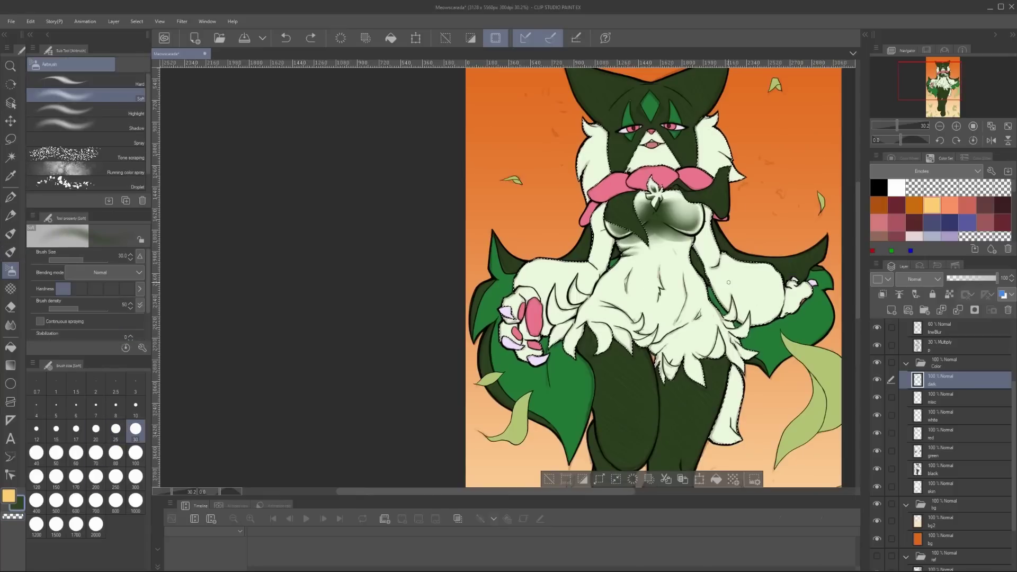
key("bracketright")
key("bracketright")
key("bracketright")
left_click_drag(676, 322, 664, 319)
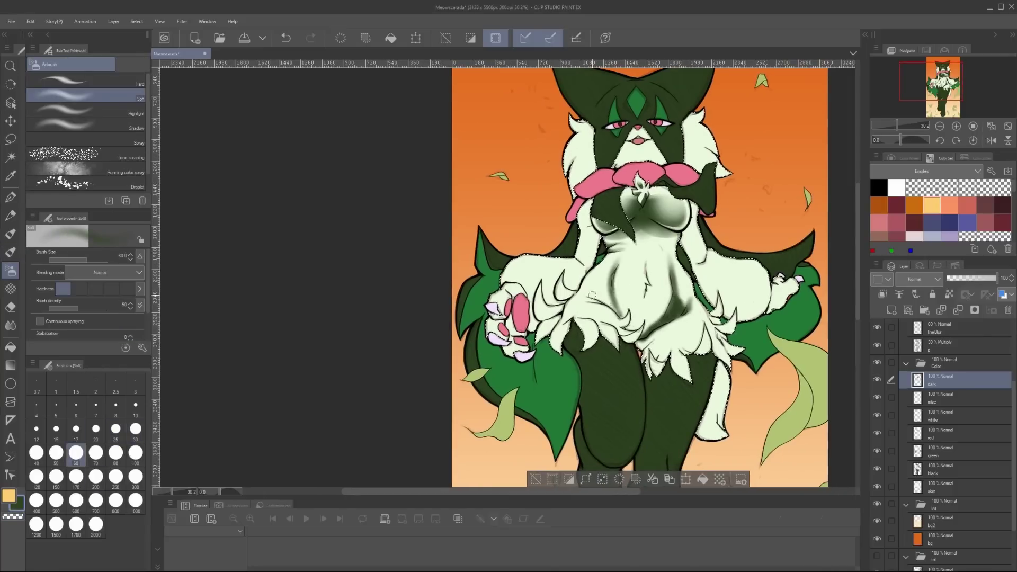
key("bracketright")
key("bracketright")
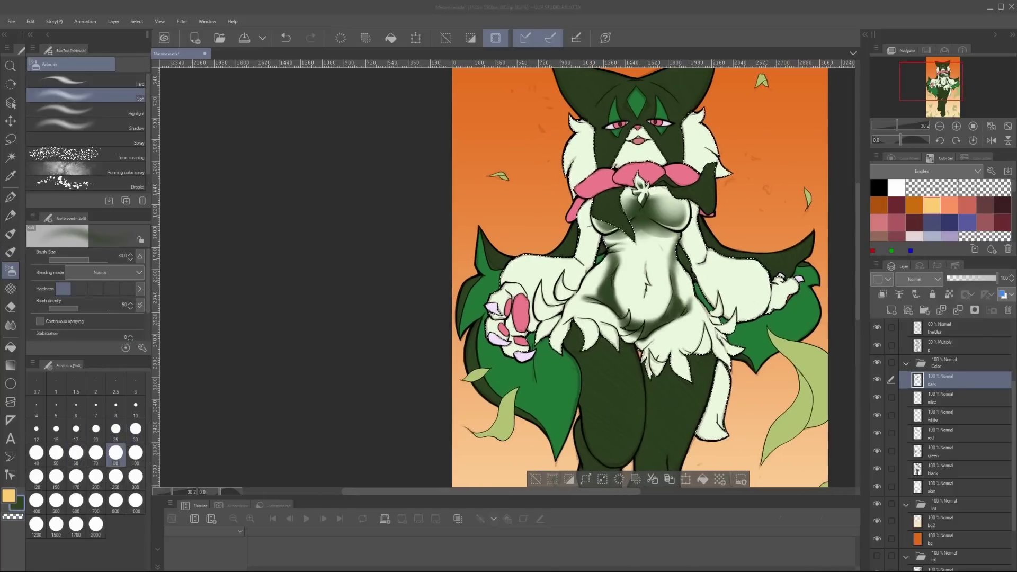
key("bracketright")
Lighten the belly and waist shading with the Soft airbrush at size 200, refining it in transparent colour at size 70
key("ctrl+z")
left_click(96, 486)
left_click_drag(596, 264, 652, 318)
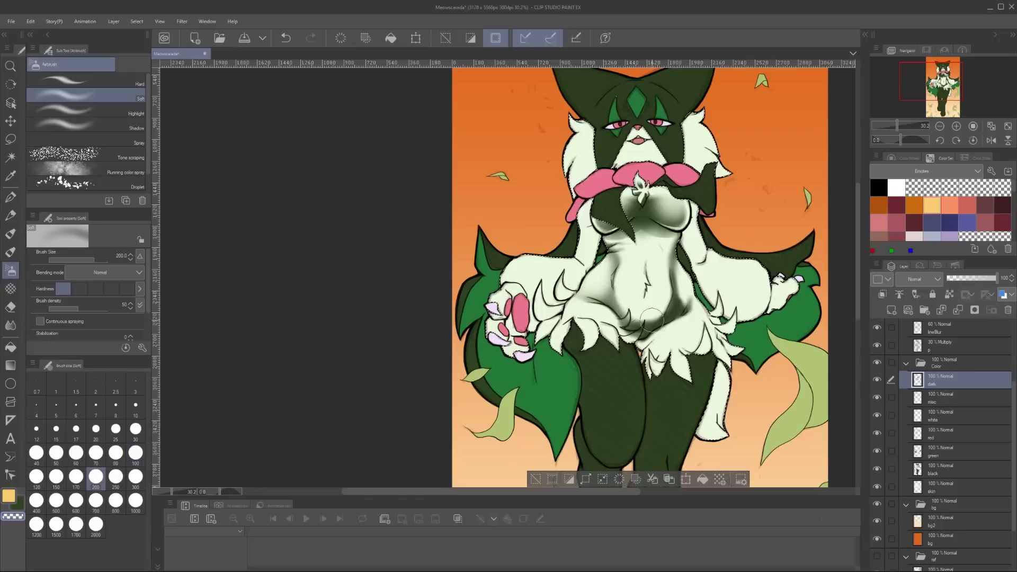
key("bracketleft")
key("bracketleft")
key("bracketleft")
key("bracketleft")
key("bracketleft")
key("bracketleft")
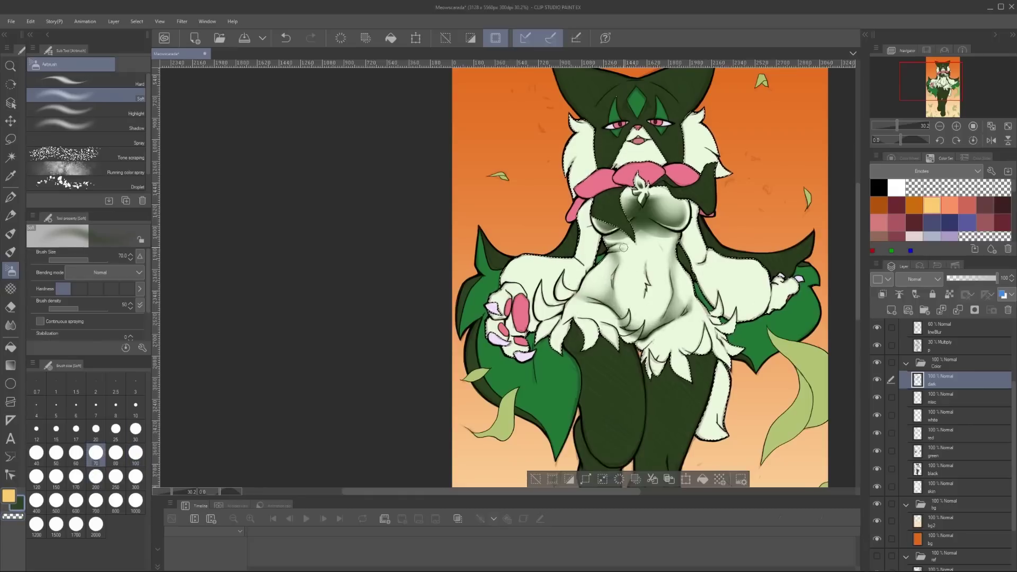
Fade the remaining chest shading with the Soft airbrush in transparent colour at size 200
key("bracketright")
key("bracketright")
key("bracketright")
key("bracketright")
key("bracketright")
key("bracketright")
key("bracketright")
key("bracketright")
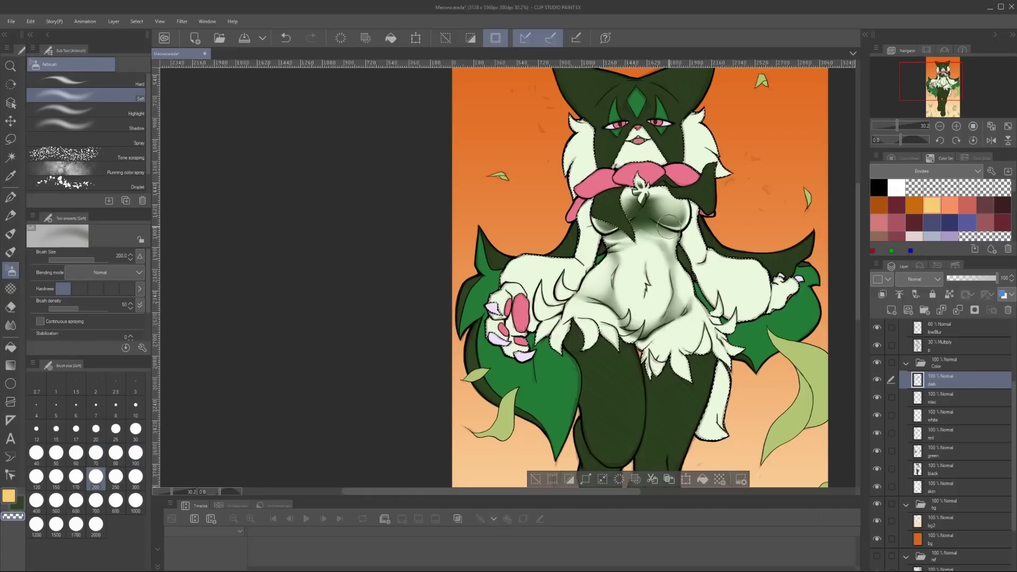
Clear the dark layer's shading and the selection, and block in dark green shadows along both arms with the G-pen at size 60
key("ctrl+shift+n")
left_click_drag(996, 277, 960, 277)
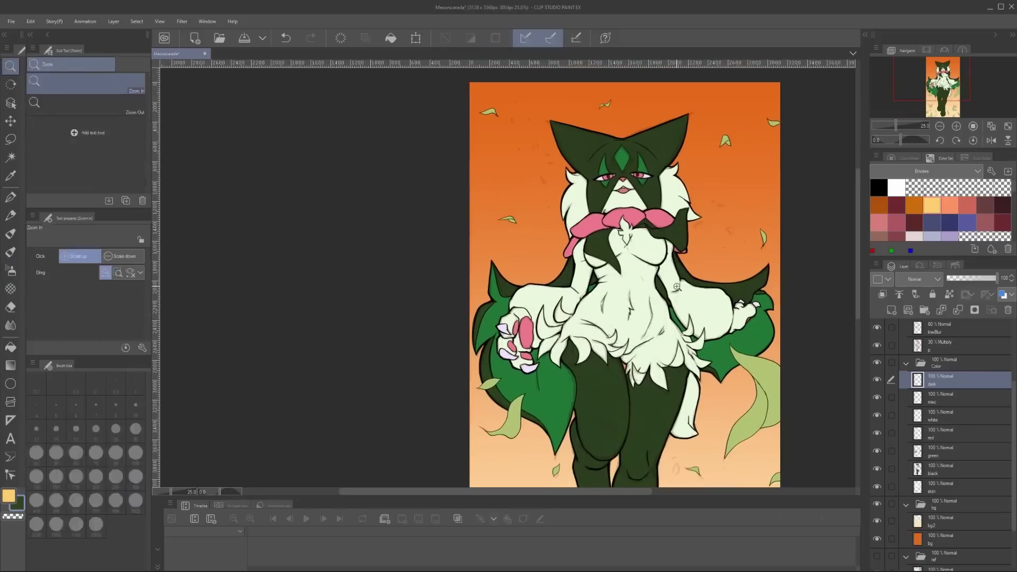
key("p")
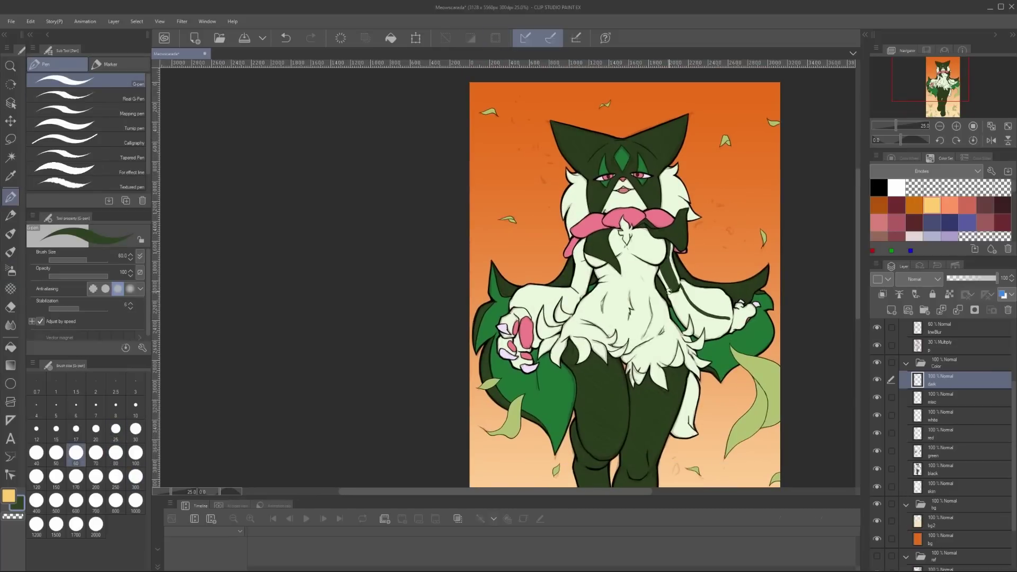
left_click_drag(669, 290, 736, 316)
left_click_drag(585, 291, 626, 280)
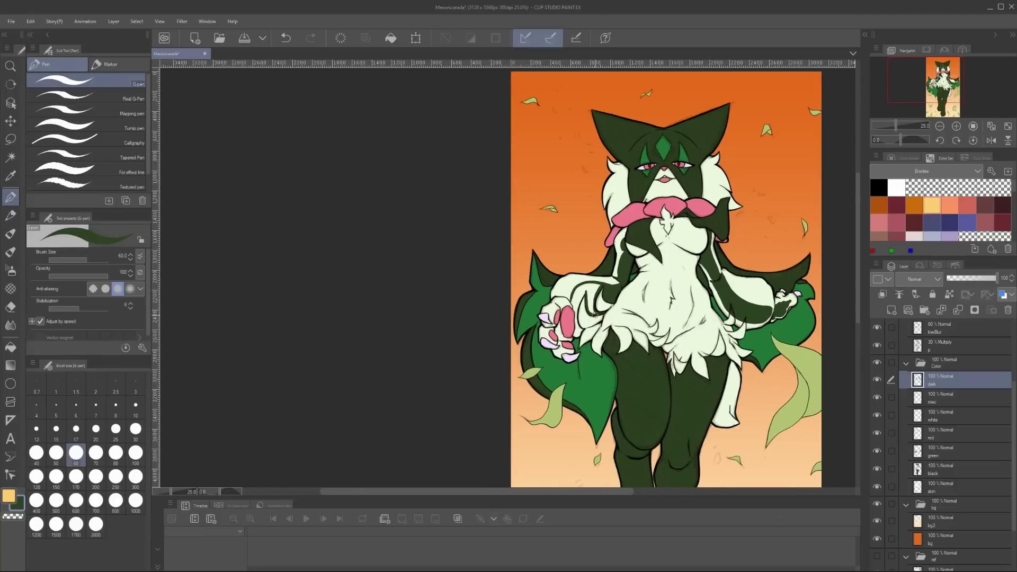
Select the pale fur areas and add hard dark green shadows to the chest, belly and hanging tail with the G-pen at size 60
key("w")
left_click(583, 318)
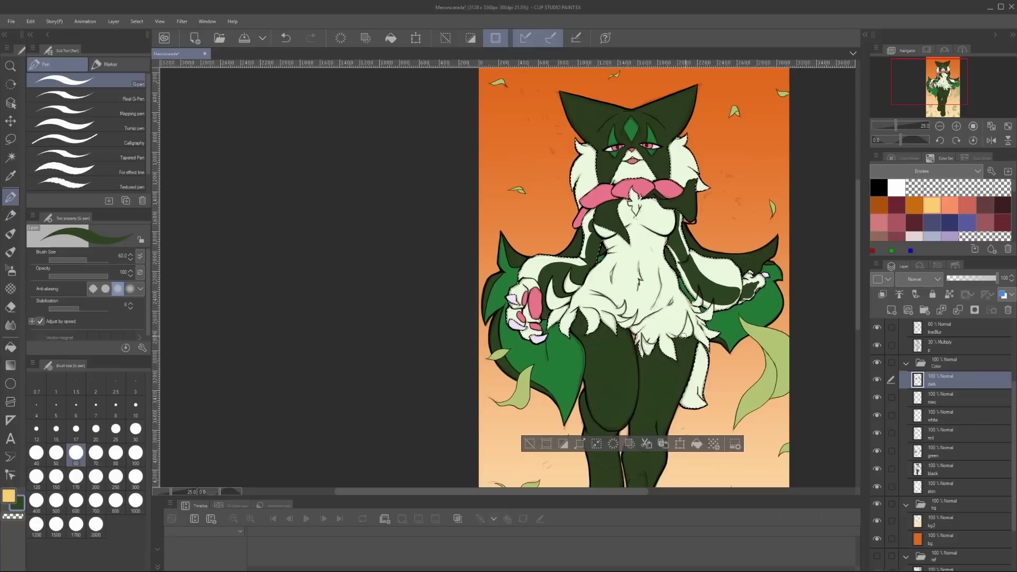
key("p")
left_click(953, 379)
left_click_drag(760, 249, 740, 248)
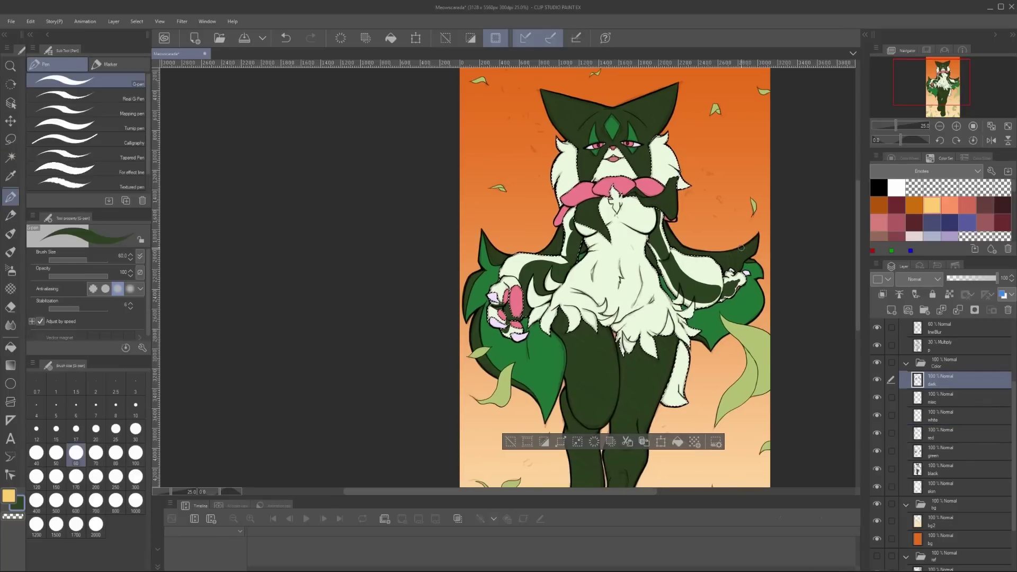
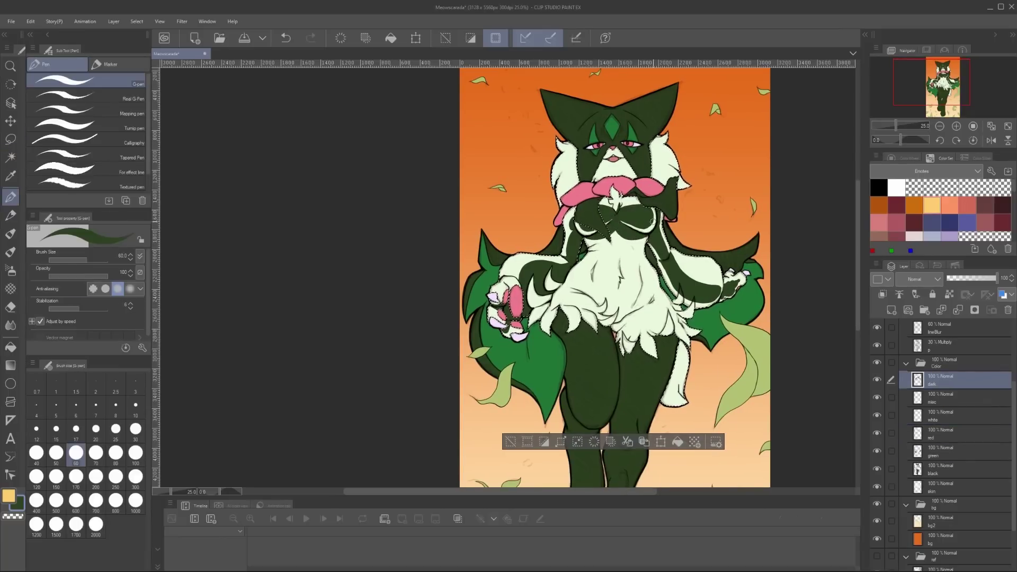
left_click_drag(651, 218, 661, 216)
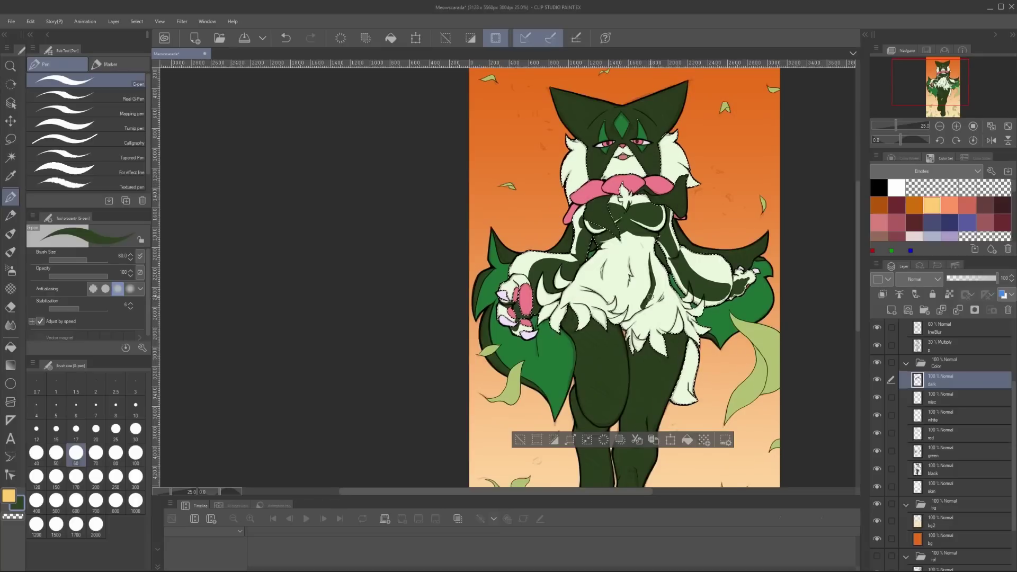
left_click_drag(650, 297, 642, 285)
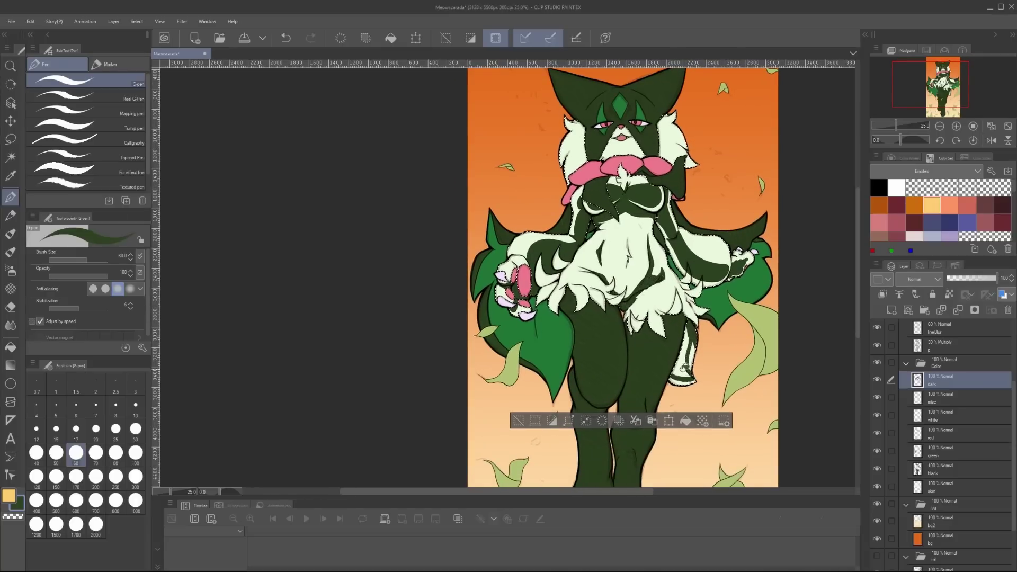
Soften the hard shadow edges on the forearm with the Soft airbrush, using dark green at sizes 70 and 80
key("b")
left_click(118, 432)
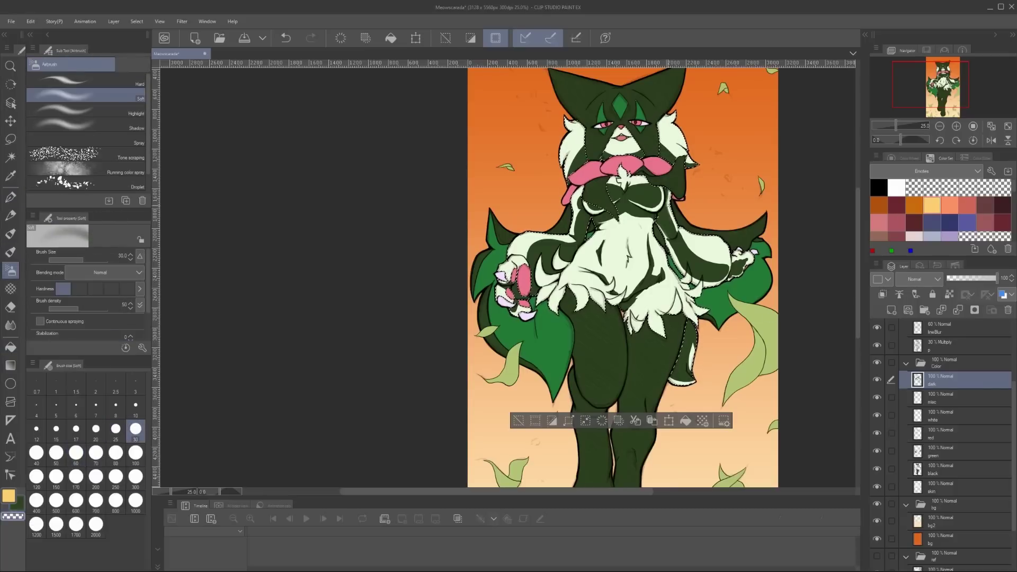
left_click(36, 453)
left_click(96, 452)
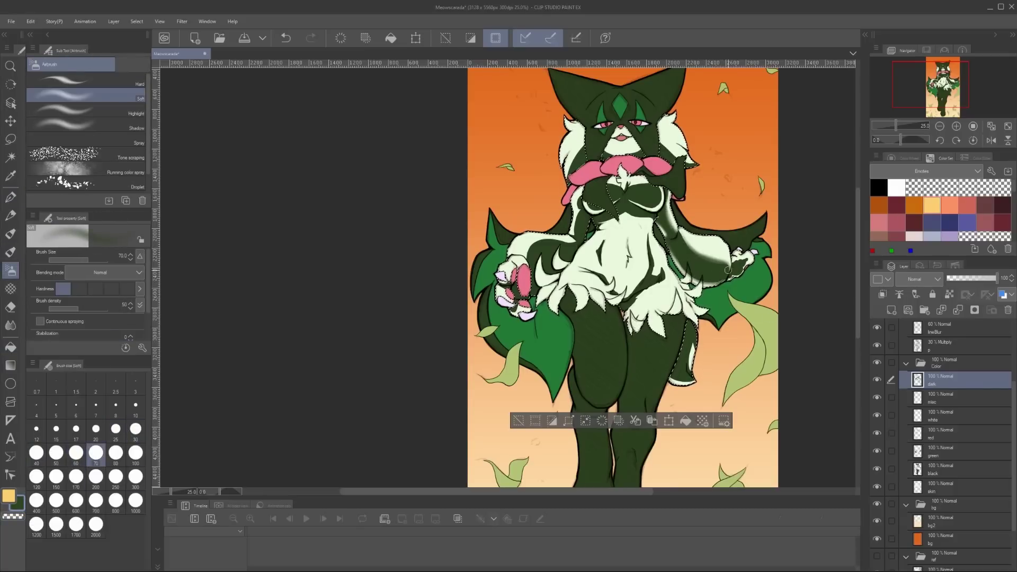
key("bracketright")
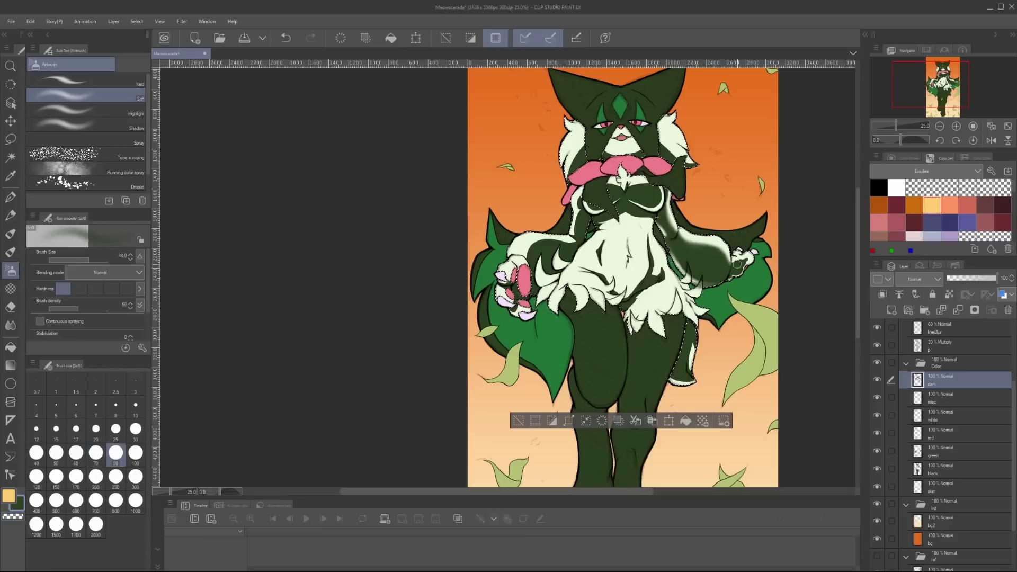
Airbrush dark green shading over the chest, belly sides and arms with the Soft airbrush at sizes 40 to 70
key("bracketleft")
key("bracketleft")
key("bracketleft")
key("bracketleft")
key("bracketleft")
key("bracketright")
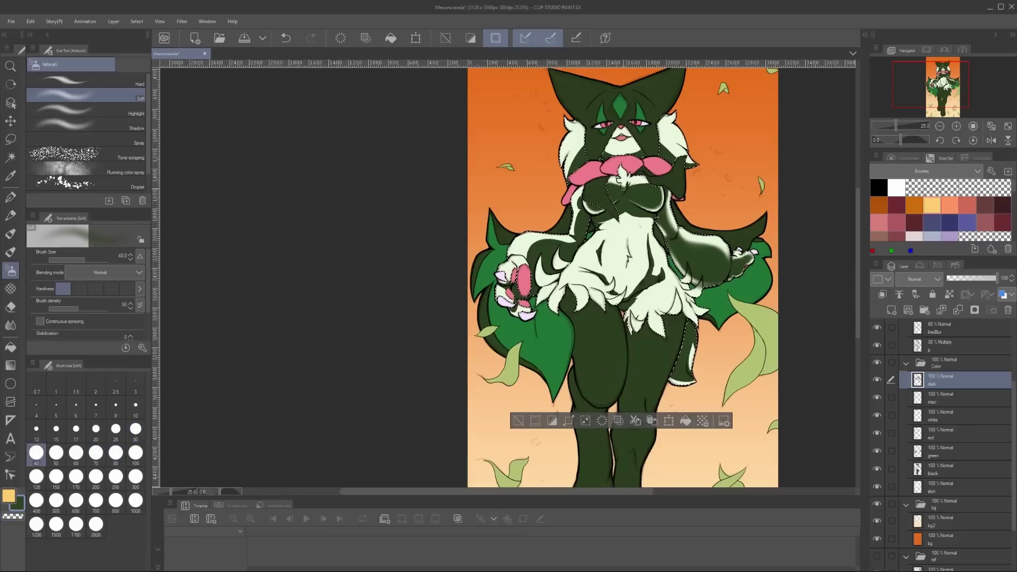
key("bracketright")
key("bracketright")
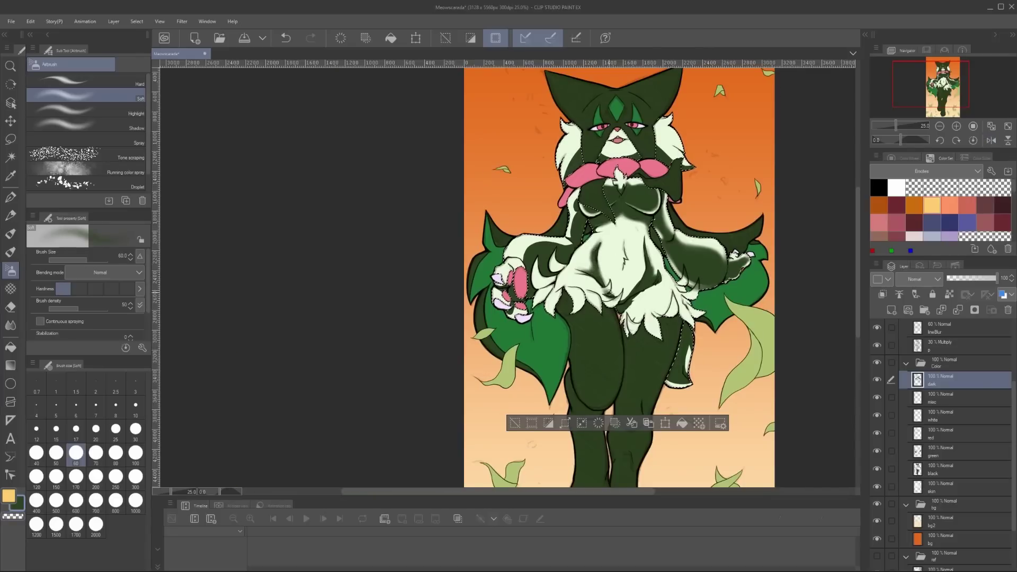
key("bracketright")
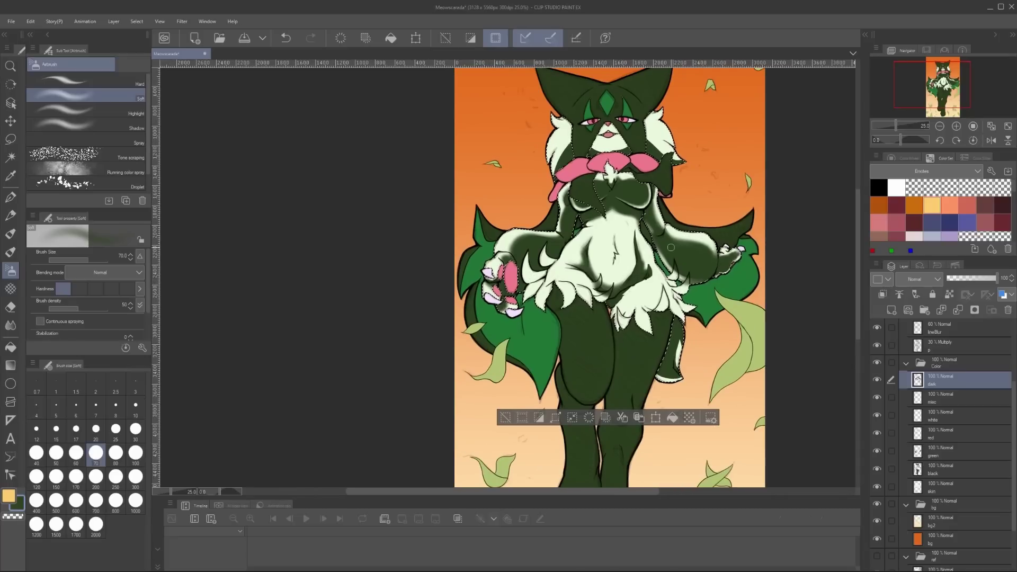
Fade the shading over the belly and arms with the Soft airbrush in transparent colour at size 200
key("bracketright")
key("bracketright")
key("bracketright")
key("bracketright")
key("bracketright")
key("bracketright")
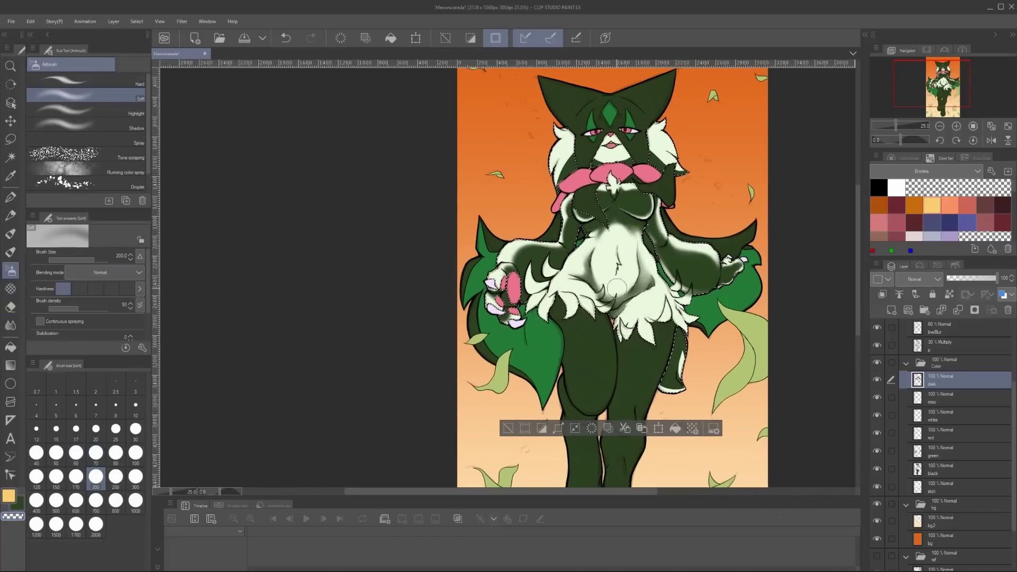
Airbrush dark green shading onto the pale head fur beside the neck with the Soft airbrush at size 50
key("bracketleft")
key("bracketleft")
key("bracketleft")
key("bracketleft")
key("bracketleft")
key("bracketleft")
key("bracketleft")
key("bracketleft")
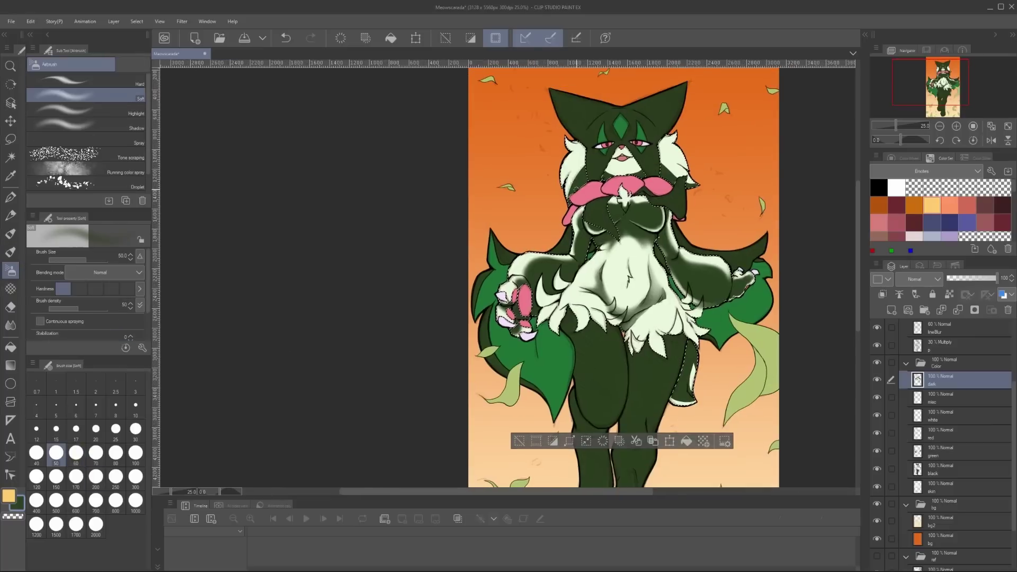
scroll(565, 280, "up", 1)
Paint dark green shadows between the arm and hip fur tufts with the Round mixing brush at size 30, trimming them with transparent colour
key("p")
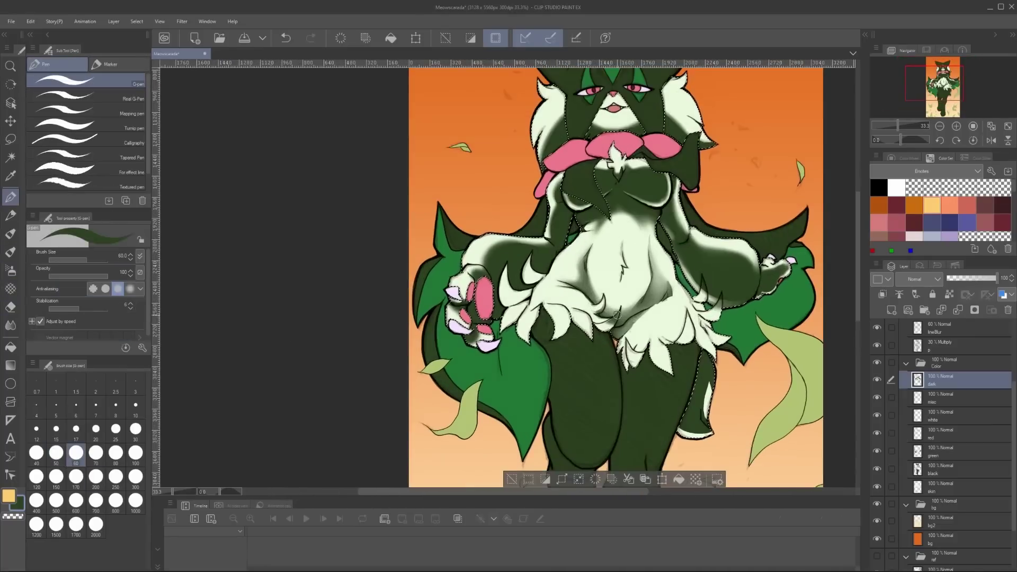
key("b")
key("bracketright")
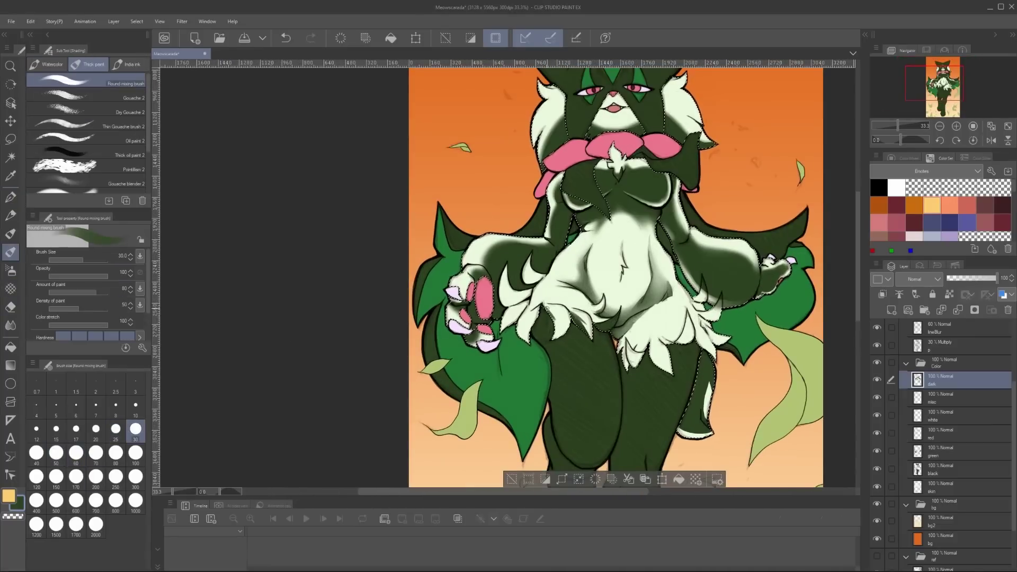
left_click(560, 312, "alt")
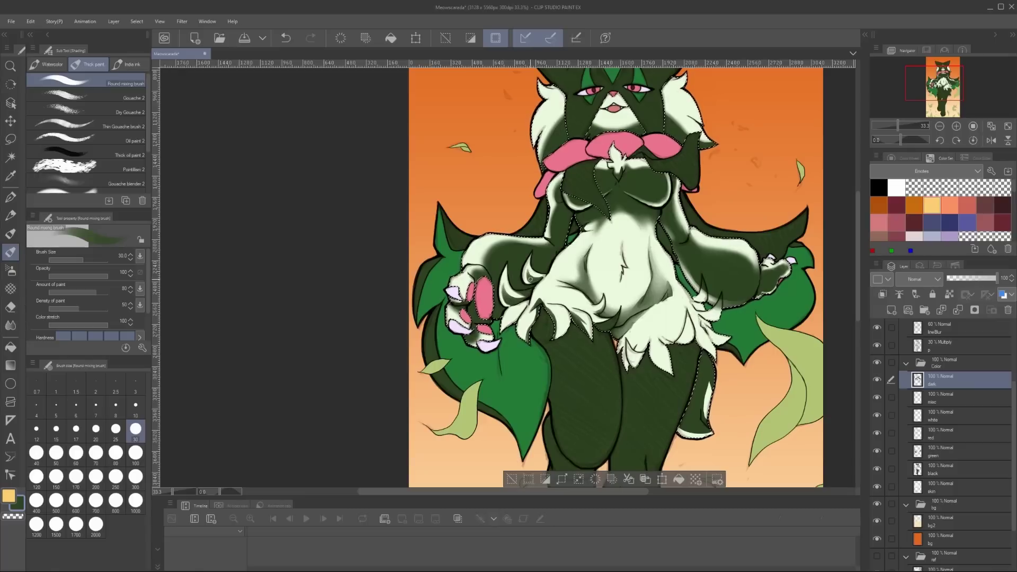
mouse_move(564, 299)
left_mouse_down()
mouse_move(535, 295)
mouse_move(567, 307)
left_mouse_up()
key("bracketleft")
key("bracketright")
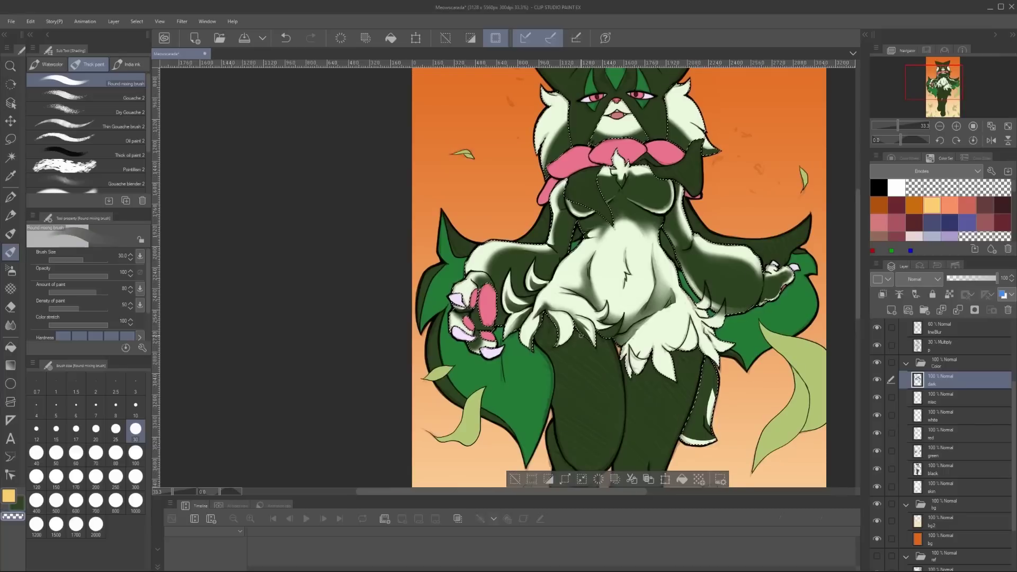
Blend the shadow on the pale hanging tail with the Round mixing brush and Soft airbrush, both at size 50
key("bracketright")
key("bracketright")
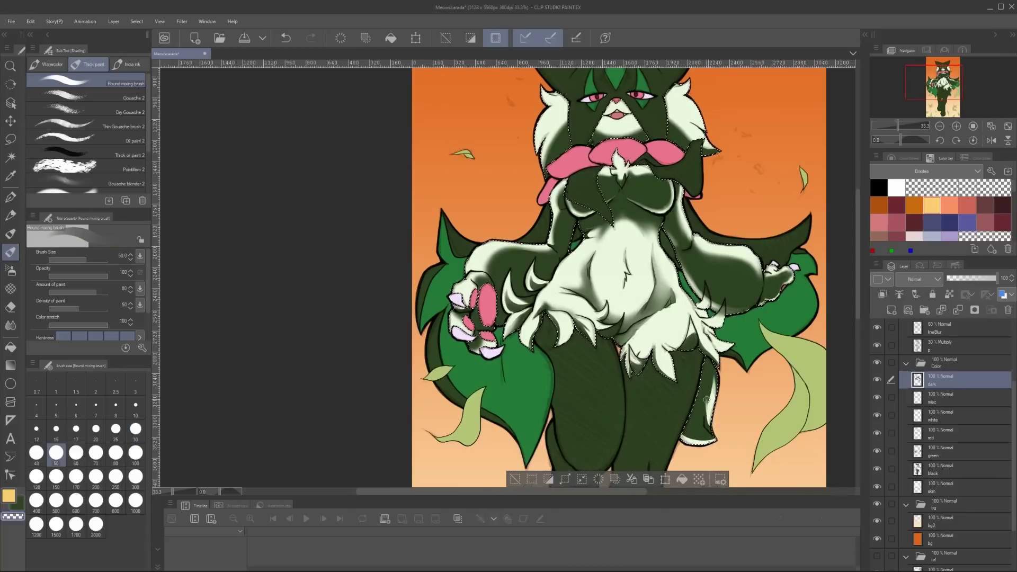
key("b")
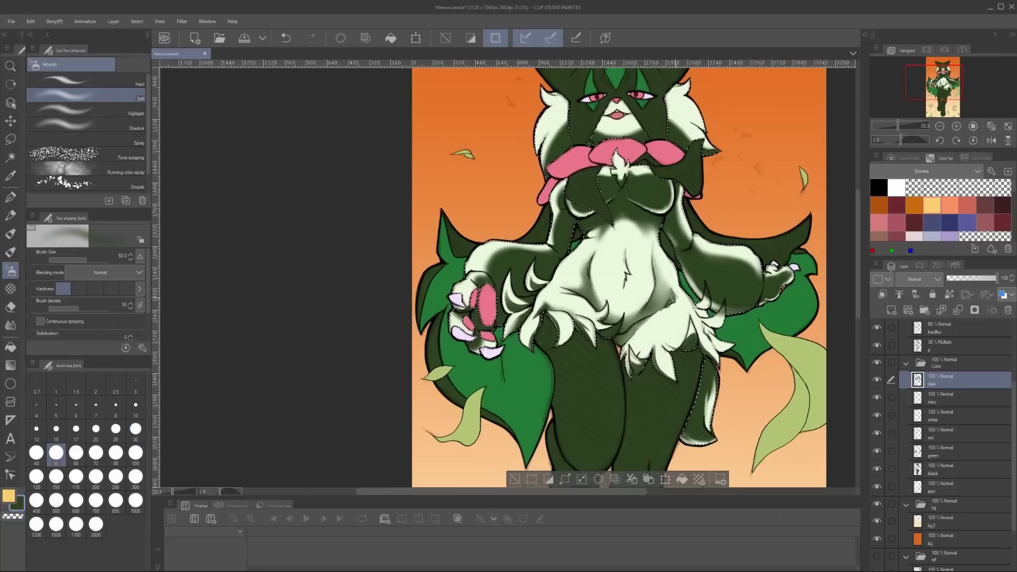
left_click_drag(726, 403, 686, 385)
Refine the dark green shading on the torso fur with the Round mixing brush at sizes 20–30 and the Soft airbrush at size 150
key("b")
key("b")
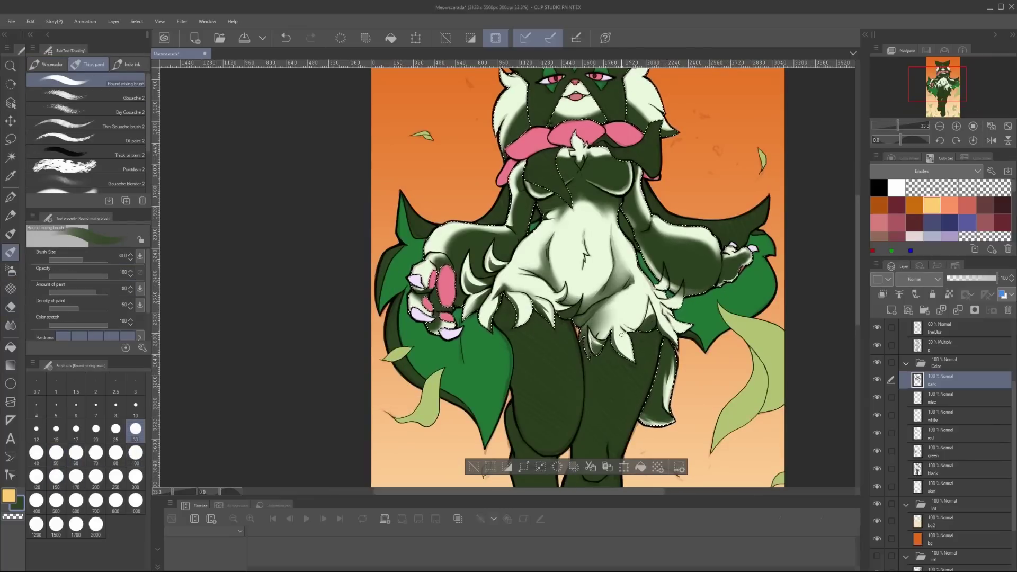
key("b")
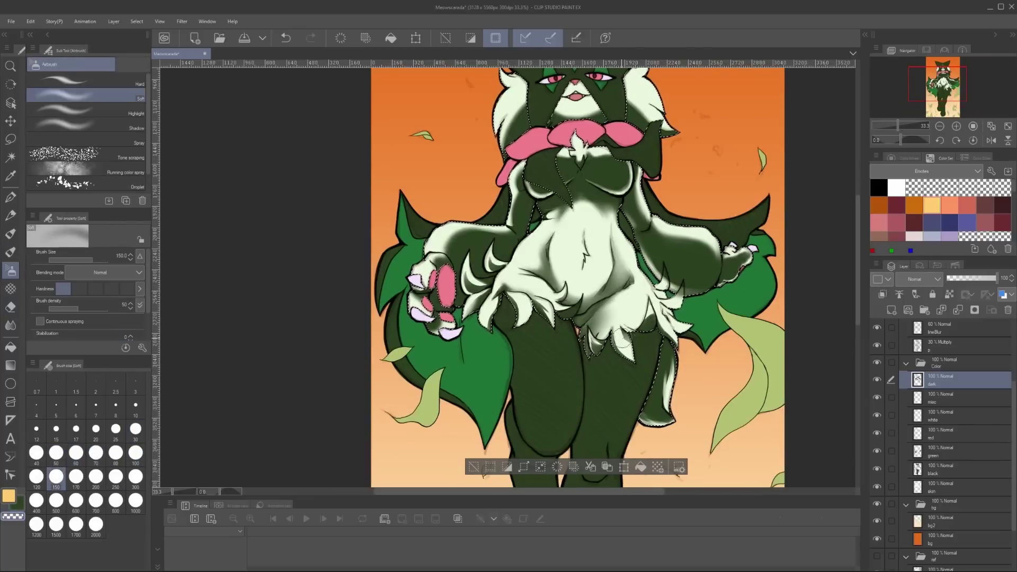
key("b")
left_click_drag(535, 278, 556, 341)
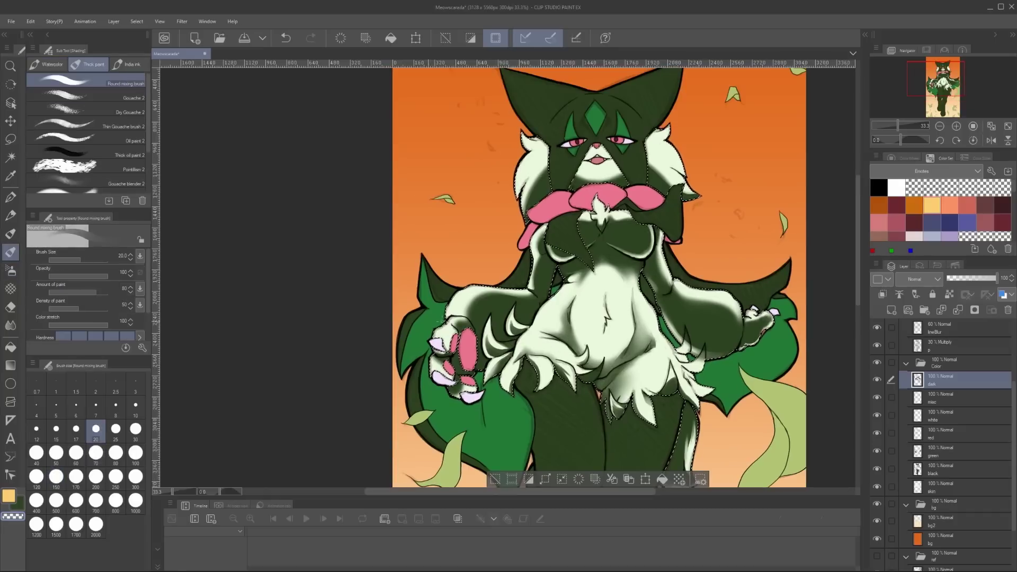
key("b")
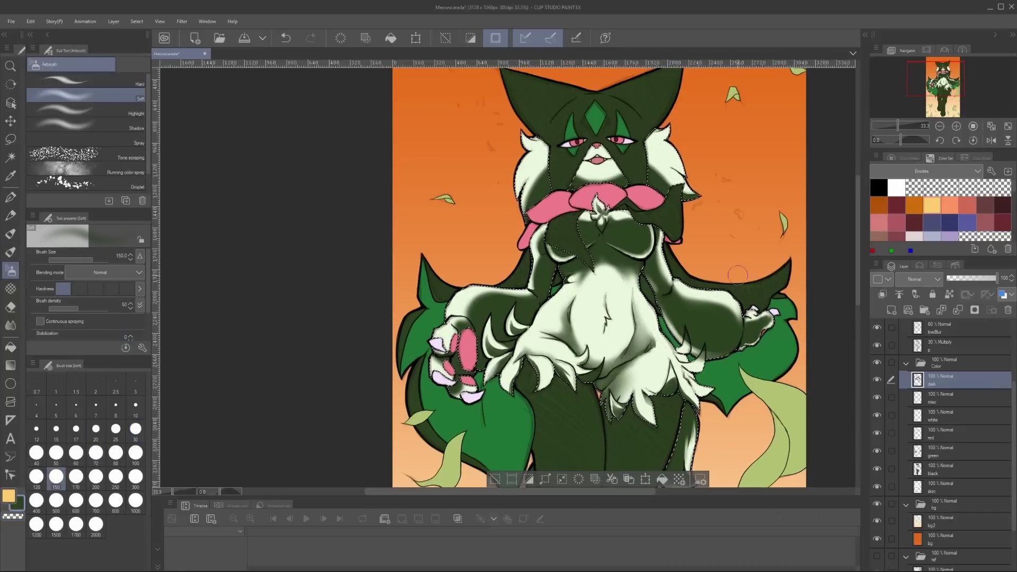
Deselect the fur and recolour the dark layer's shading to teal with a Hue/Saturation/Luminosity adjustment, setting luminosity to 32
key("p")
scroll(628, 200, "down", 3)
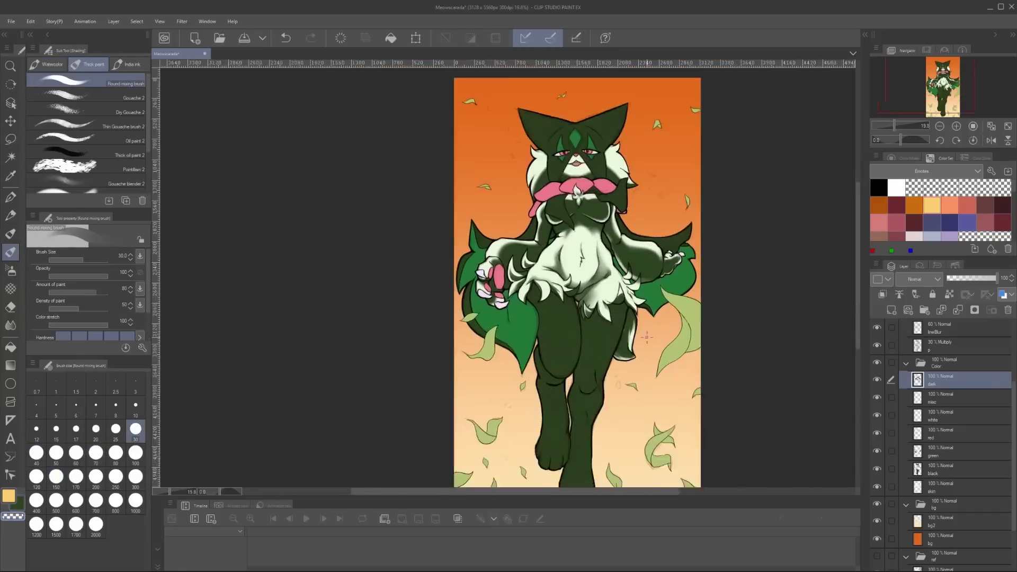
key("ctrl+u")
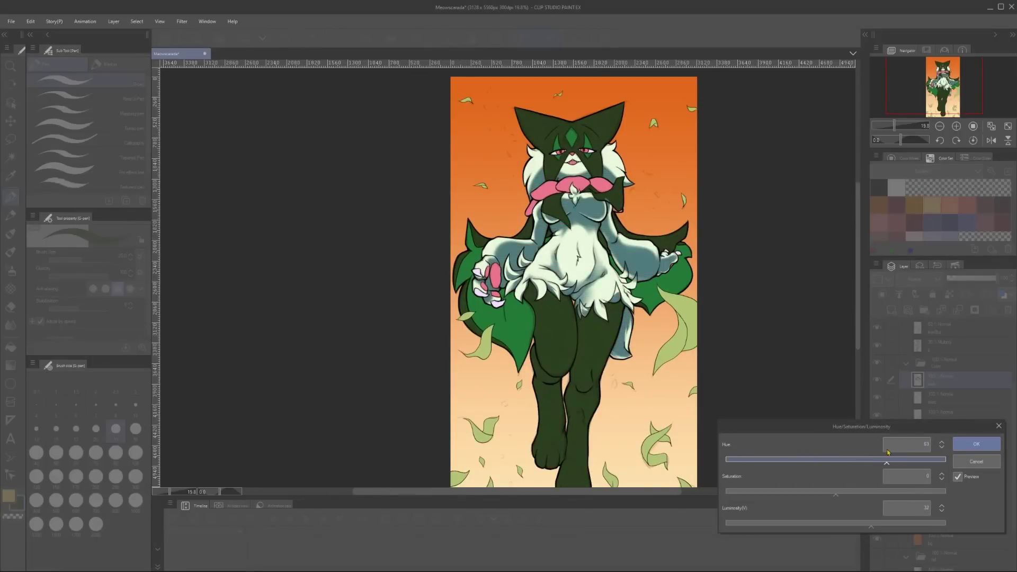
left_click(976, 444)
Auto-select the pale fur using the skin layer and add a new raster layer above the dark layer
scroll(712, 352, "down", 1)
key("w")
left_click(599, 337)
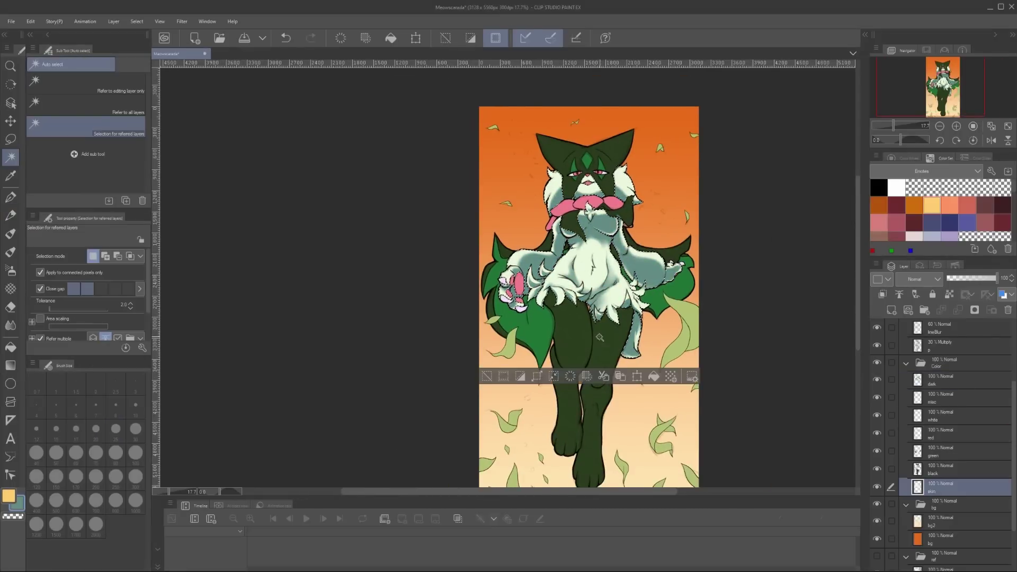
scroll(583, 302, "up", 1)
key("ctrl+shift+n")
Airbrush broad teal shading over the torso and arms with the Soft airbrush at sizes 200 and 250
key("b")
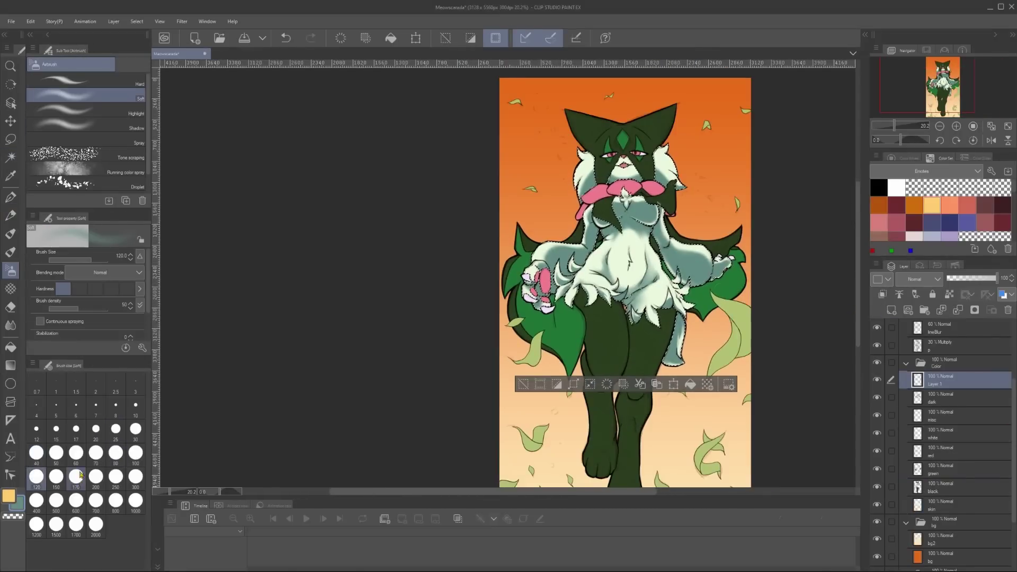
key("bracketright")
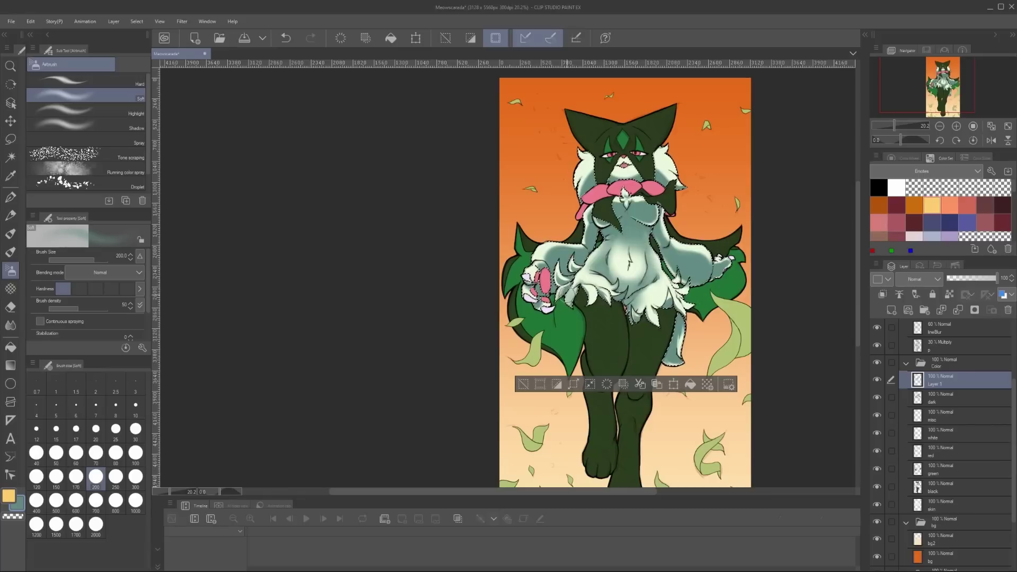
scroll(720, 313, "up", 1)
scroll(720, 313, "left", 1)
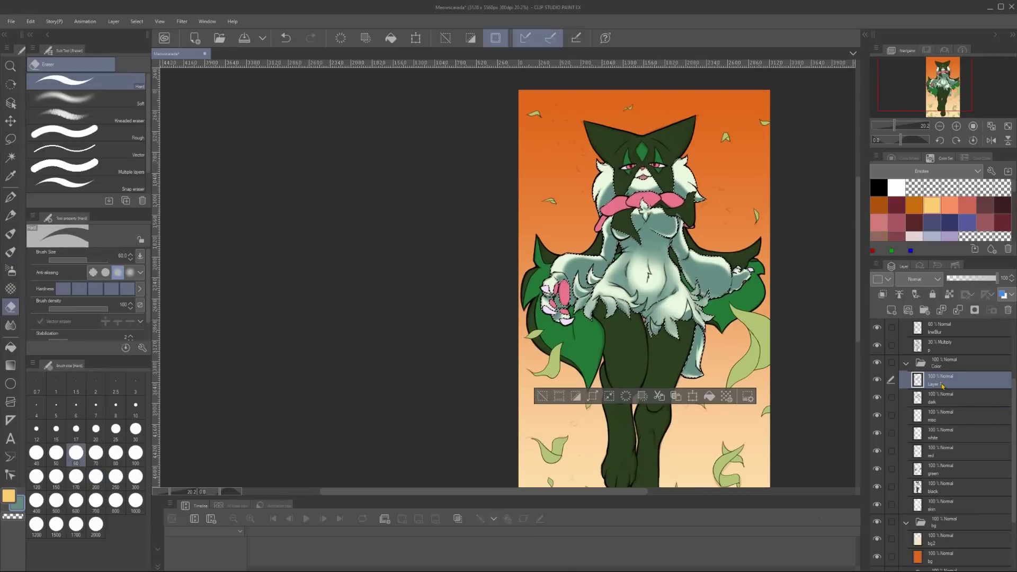
key("bracketright")
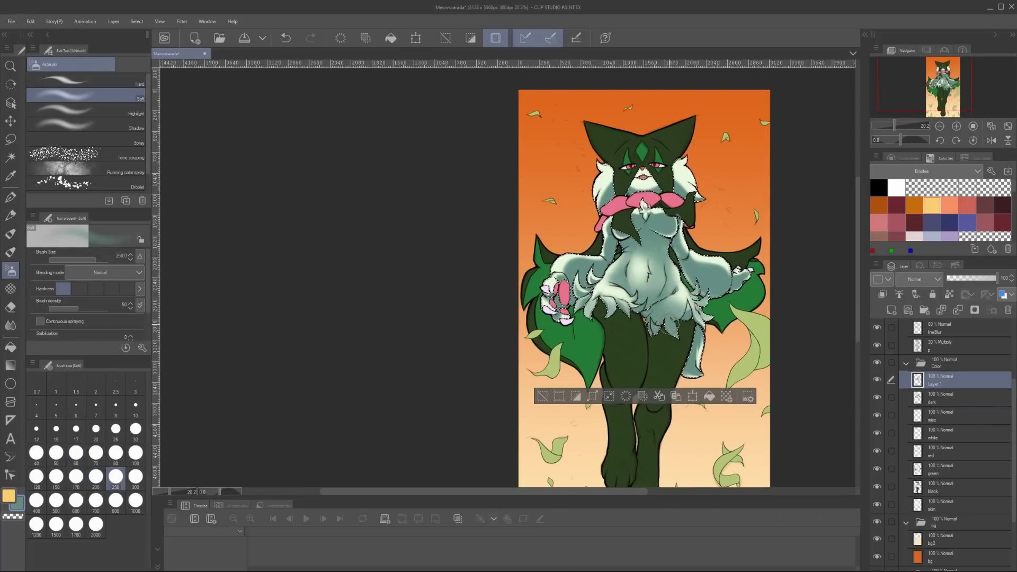
Reduce the Soft airbrush to size 70 and shade the pale head fur in teal
key("bracketleft")
key("bracketleft")
key("bracketleft")
key("bracketleft")
key("bracketleft")
key("bracketleft")
key("bracketleft")
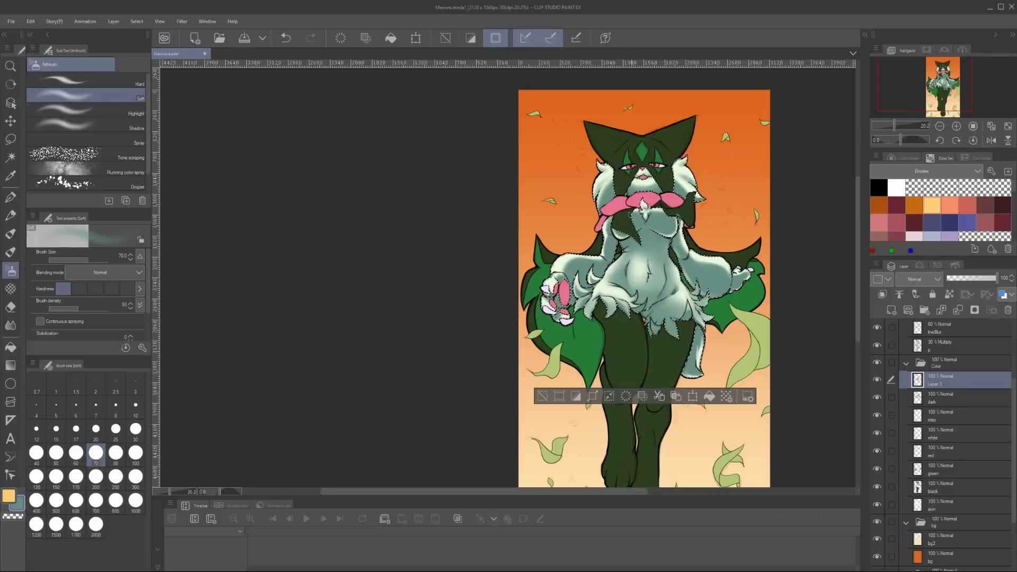
Build up the teal shading on the arms and torso with the Soft airbrush at size 150, fading it with transparent colour
scroll(643, 289, "up", 5)
scroll(644, 288, "down", 4)
key("bracketright")
key("bracketright")
key("bracketright")
key("bracketright")
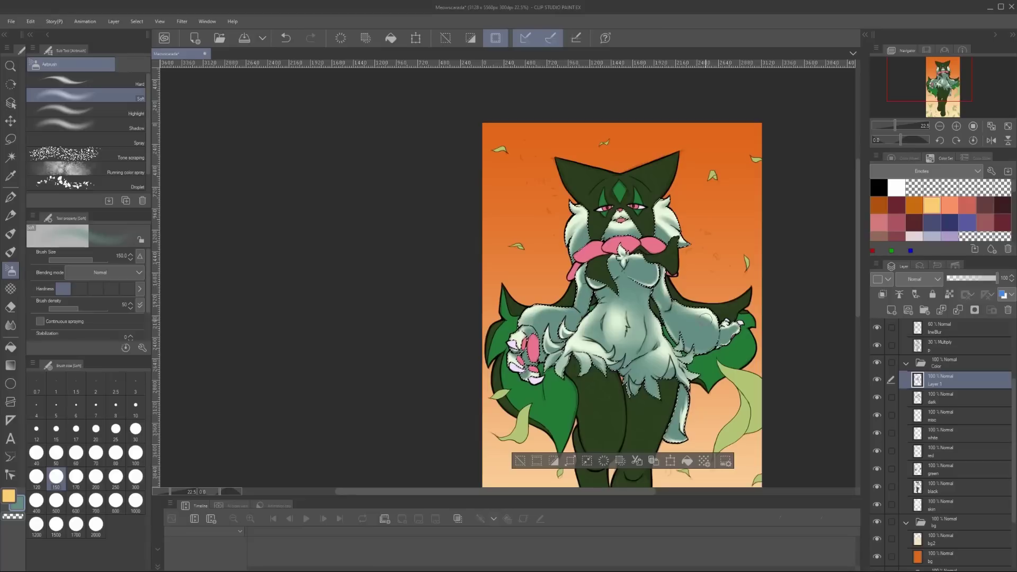
left_click_drag(694, 317, 718, 322)
left_click(707, 321, "alt")
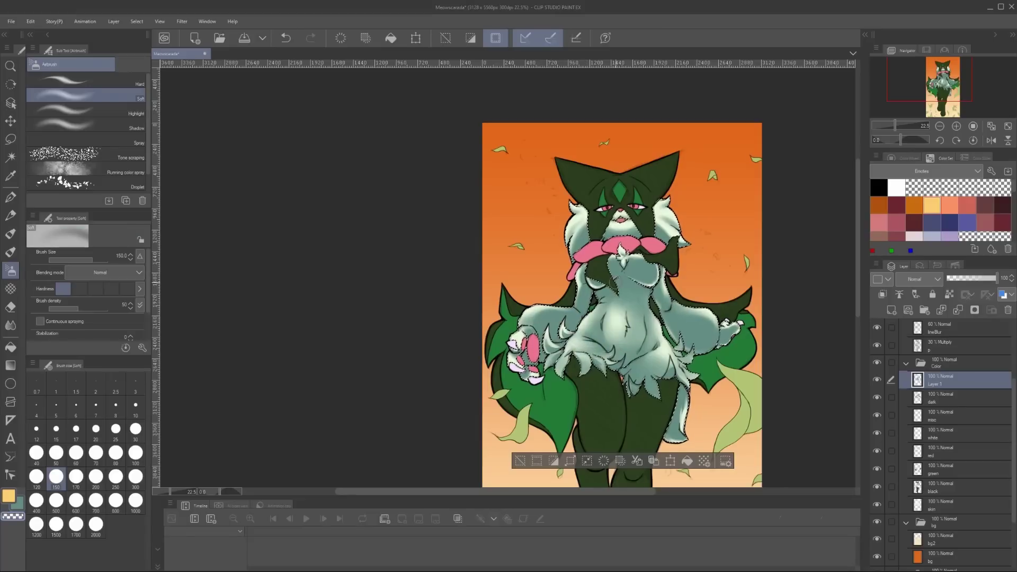
Trim the teal shading around the muzzle and chin with the Round mixing brush at size 25 in transparent colour
key("b")
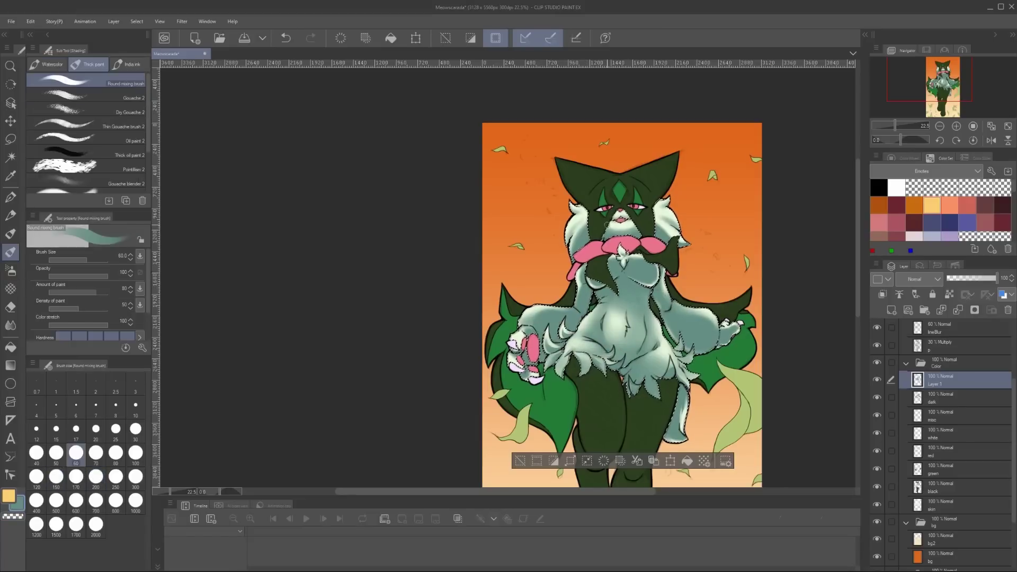
key("bracketleft")
key("bracketleft")
key("bracketleft")
key("bracketleft")
scroll(606, 225, "up", 6)
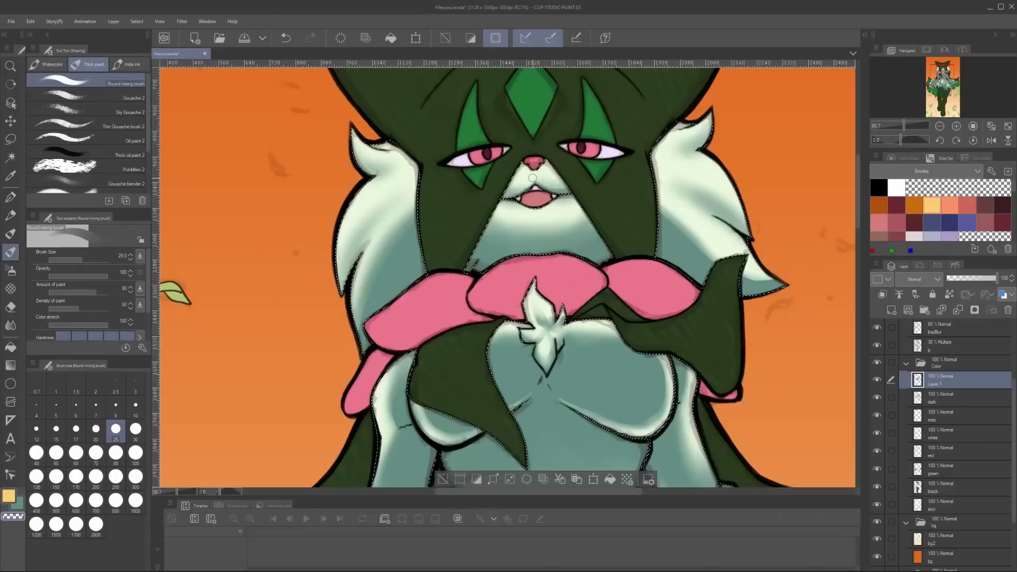
Clear the fur selection and lower the new teal shading layer's opacity to about 75%
key("b")
key("ctrl+d")
scroll(761, 307, "down", 7)
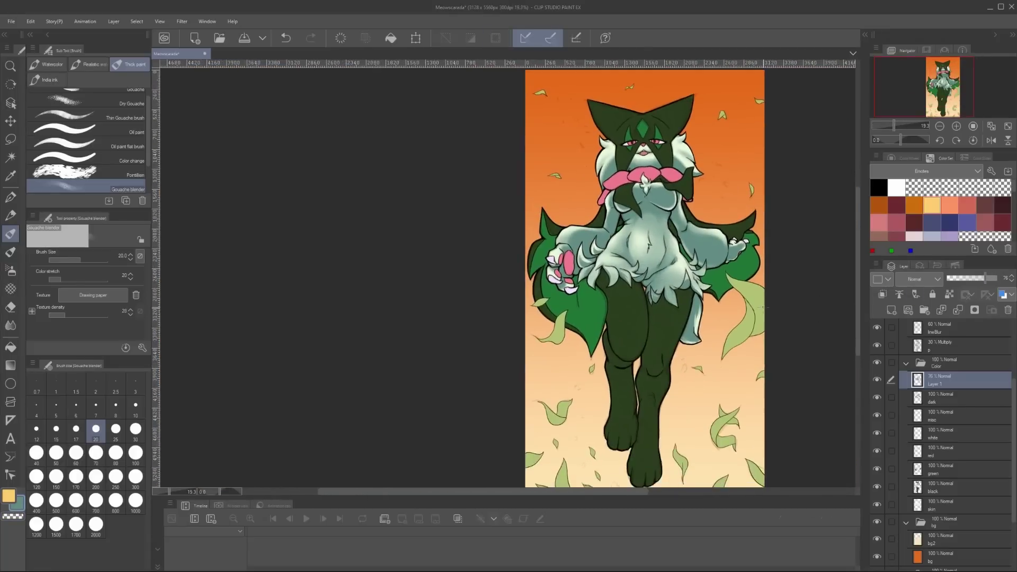
Paint teal shadows on the belly and hip fur tufts with the Round mixing brush at sizes 17 and 30
key("b")
scroll(681, 244, "up", 5)
key("bracketleft")
key("bracketleft")
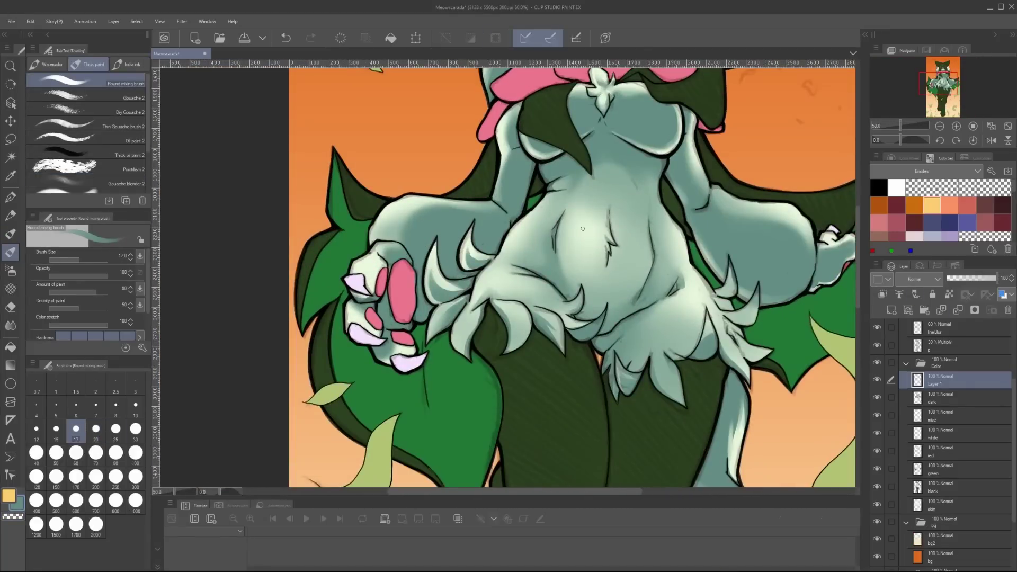
key("bracketright")
key("bracketright")
key("bracketright")
scroll(657, 246, "down", 3)
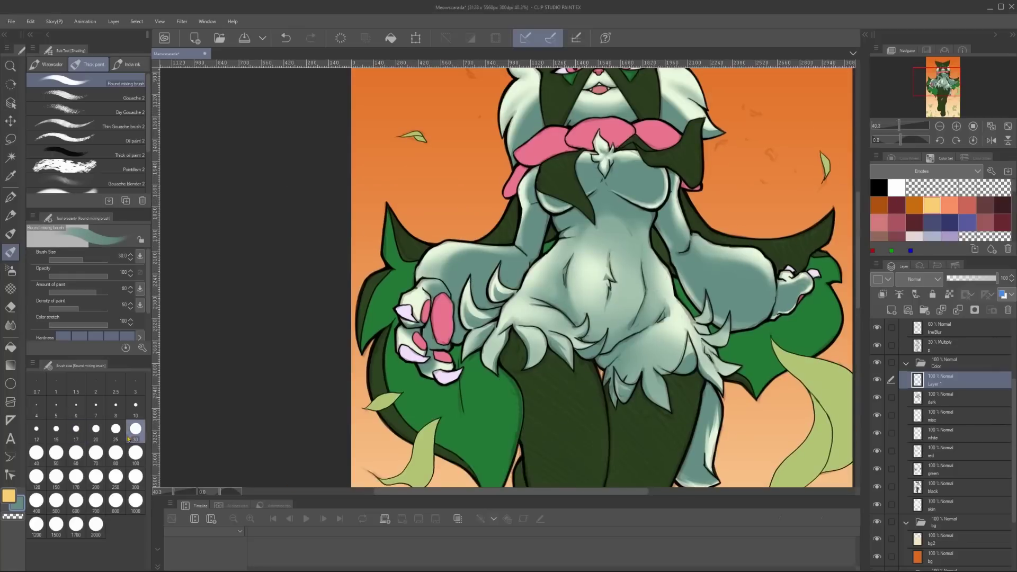
Refine the teal shadows on the hip fur and hanging tail with the Round mixing brush at size 30, undoing the last stroke
scroll(656, 246, "up", 2)
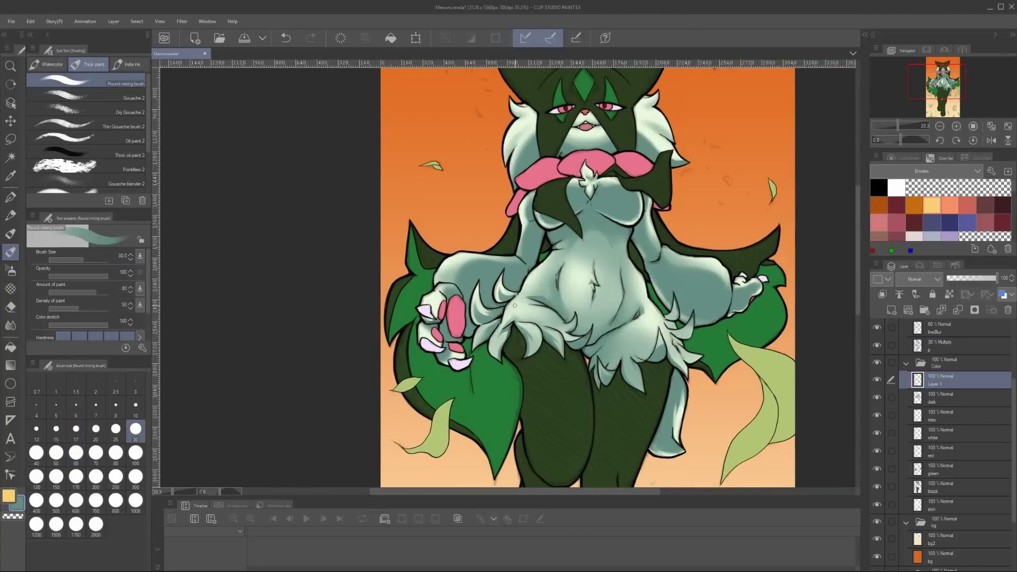
scroll(515, 306, "down", 1)
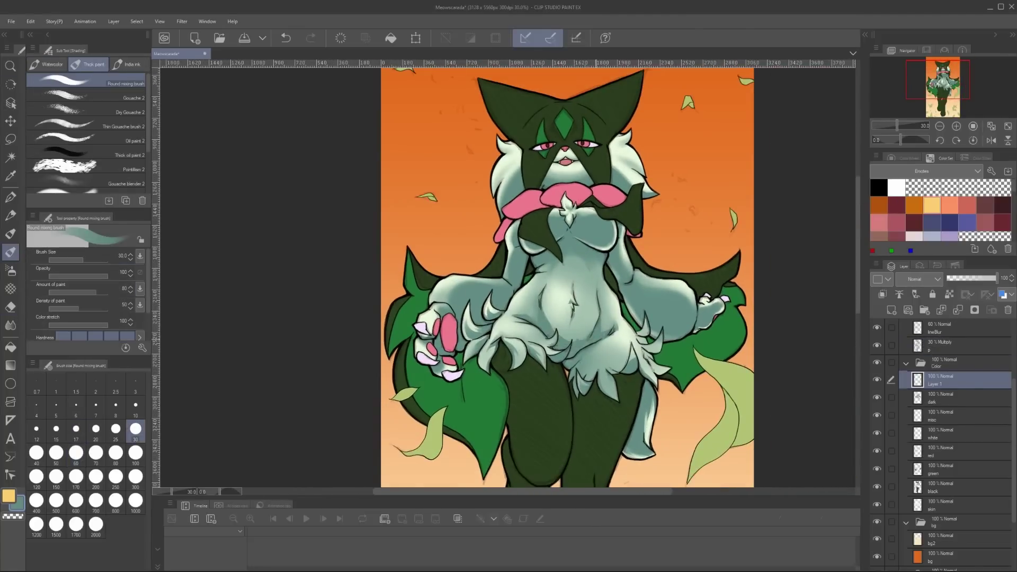
left_click_drag(608, 327, 582, 298)
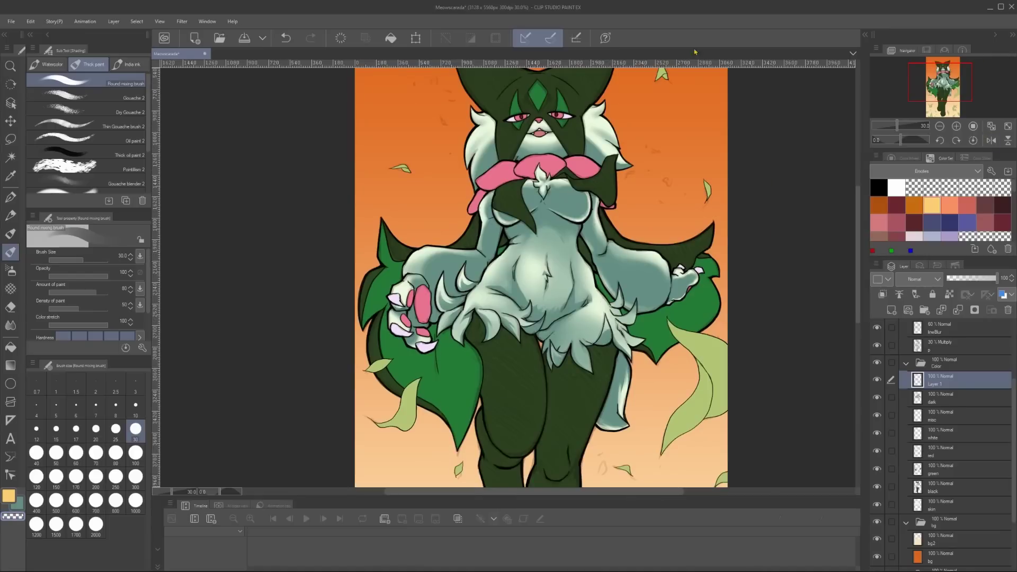
scroll(528, 291, "down", 2)
scroll(611, 323, "up", 2)
key("ctrl+z")
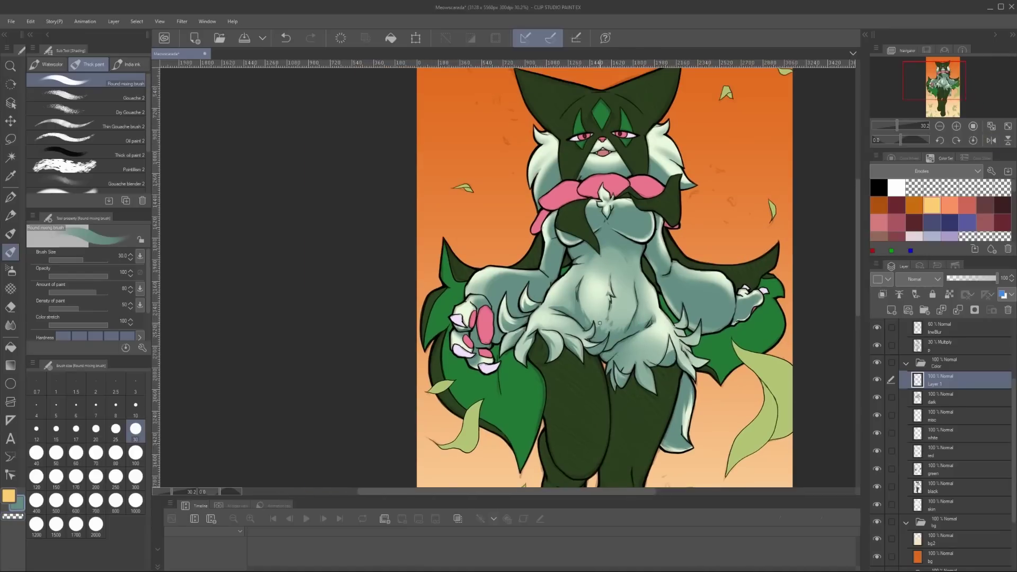
Soften the teal shading with the Soft airbrush at size 60 in transparent colour and merge Layer 1 into the dark layer
key("e")
key("b")
key("b")
scroll(609, 323, "up", 1)
scroll(603, 318, "down", 2)
key("ctrl+e")
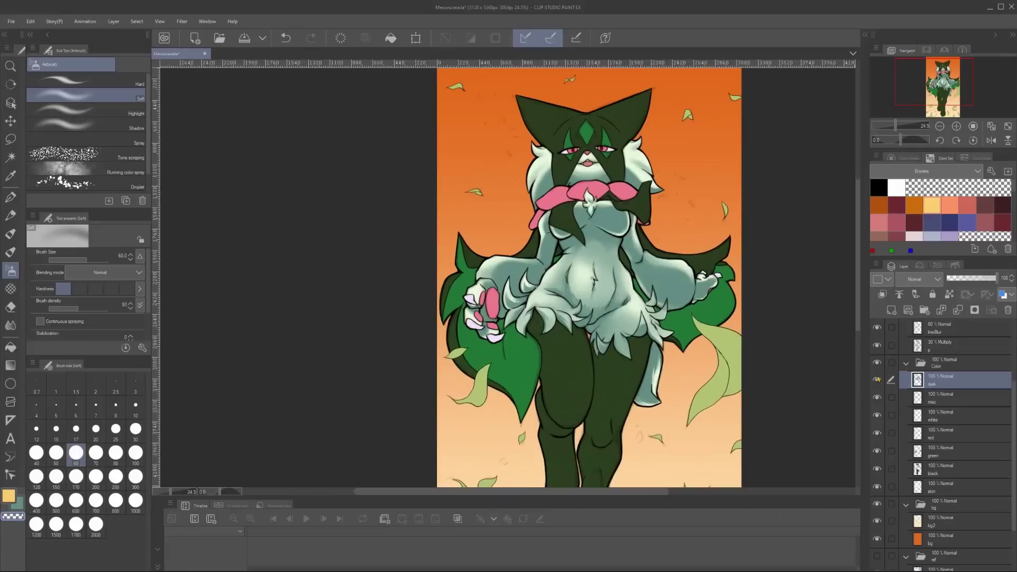
Hide the dark layer and paint crisp teal shadows on the head fur on a new layer with the Round mixing brush at size 20
scroll(590, 301, "up", 2)
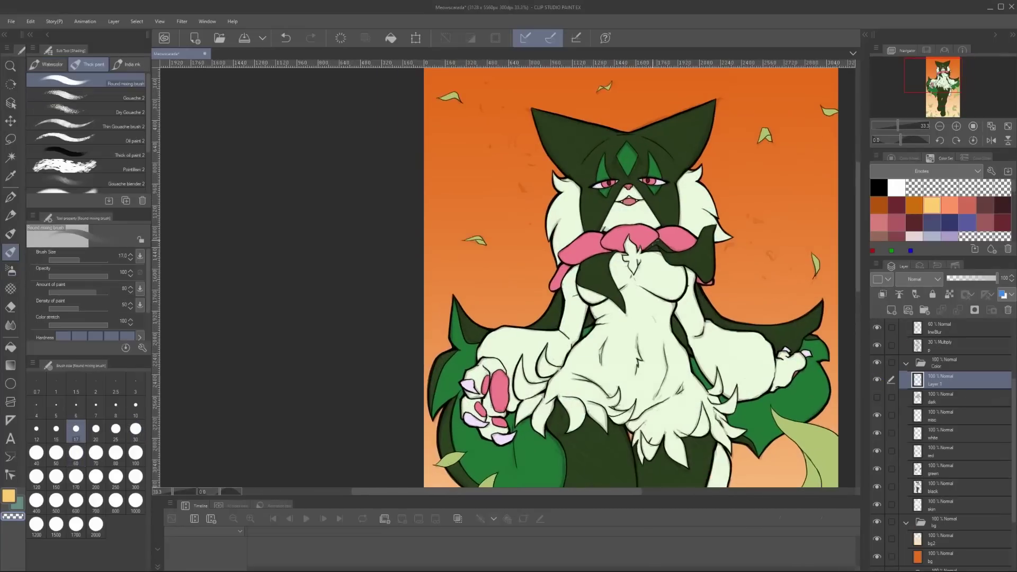
mouse_move(555, 218)
left_mouse_down()
mouse_move(557, 265)
mouse_move(559, 252)
left_mouse_up()
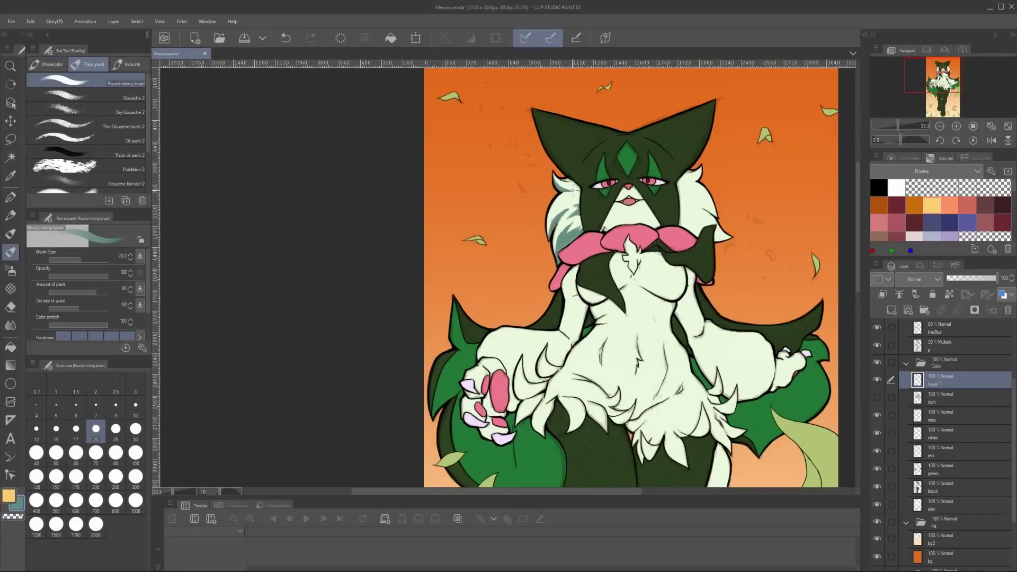
left_click_drag(573, 189, 571, 193)
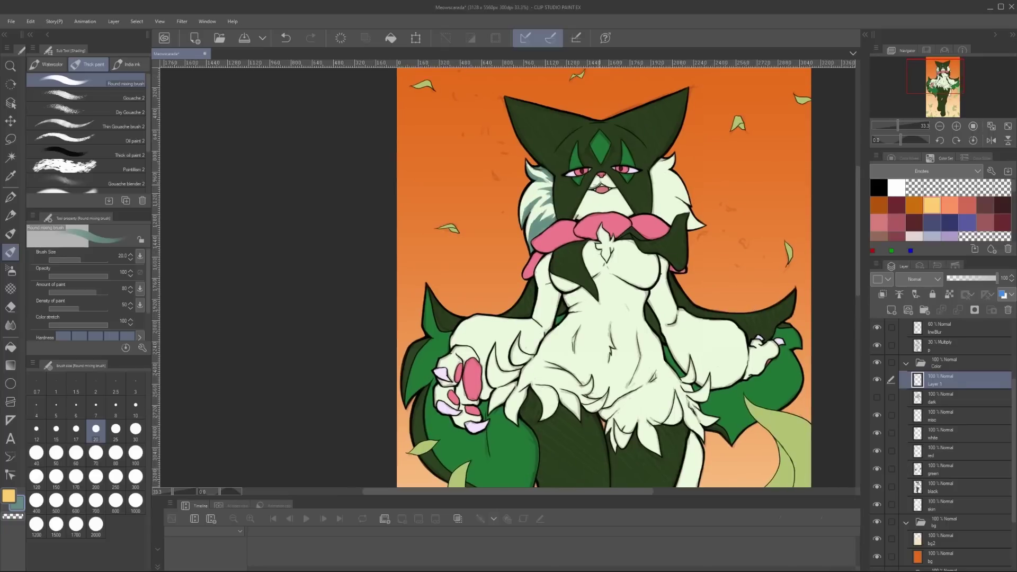
Paint crisp teal shadows on the chin fur and chest tuft with the Round mixing brush at size 20
mouse_move(587, 197)
left_mouse_down()
mouse_move(593, 214)
mouse_move(631, 210)
mouse_move(645, 199)
mouse_move(633, 169)
left_mouse_up()
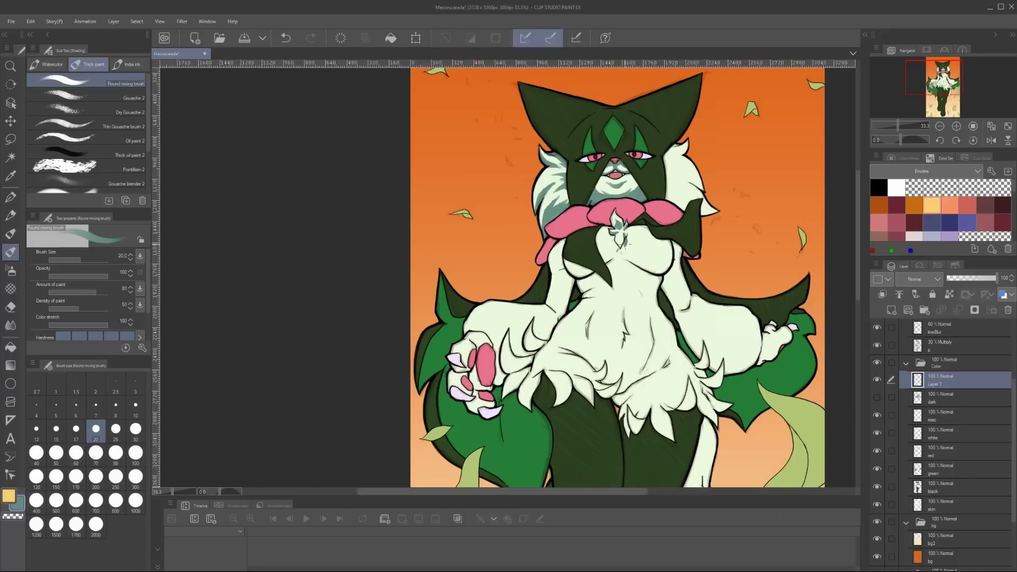
left_click_drag(630, 240, 651, 212)
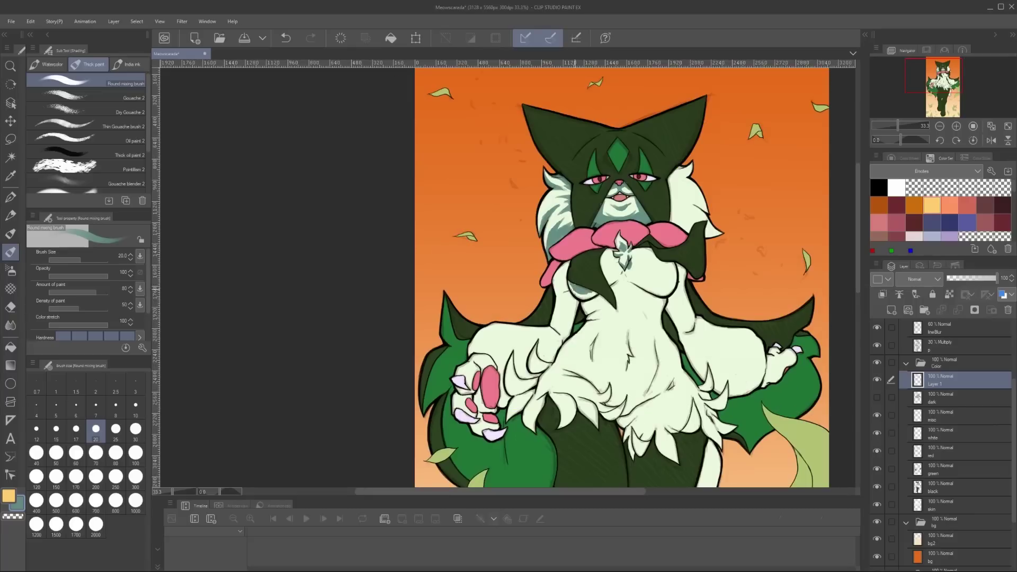
mouse_move(567, 271)
left_mouse_down()
mouse_move(390, 283)
mouse_move(522, 278)
mouse_move(540, 268)
left_mouse_up()
Add teal shading on the chest beside the tuft, softening it with the transparent Soft airbrush at size 80 and the Round mixing brush at size 30
left_click(76, 452)
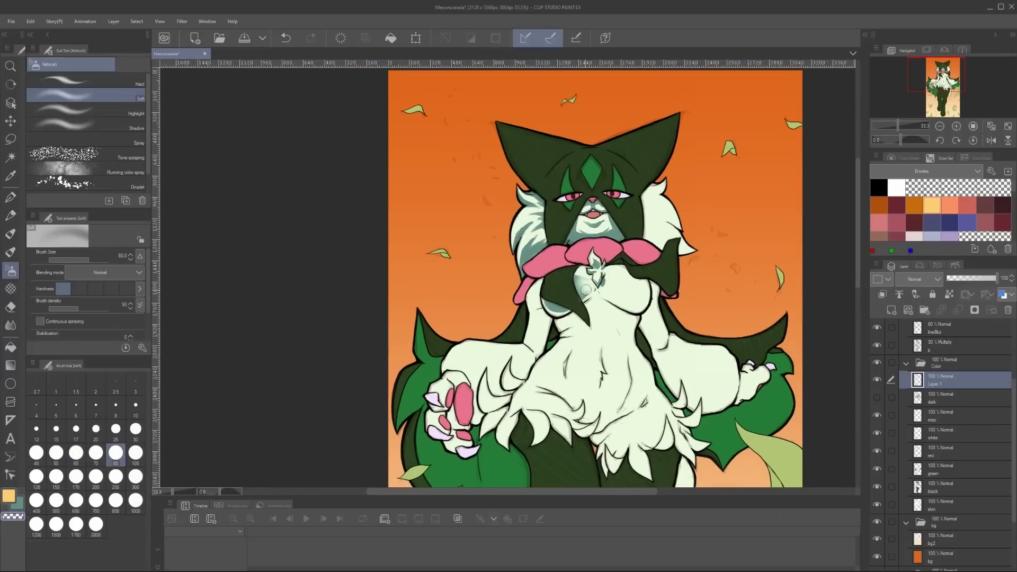
key("h")
key("h")
key("bracketleft")
key("bracketleft")
key("bracketleft")
key("bracketleft")
key("bracketleft")
key("bracketright")
key("bracketright")
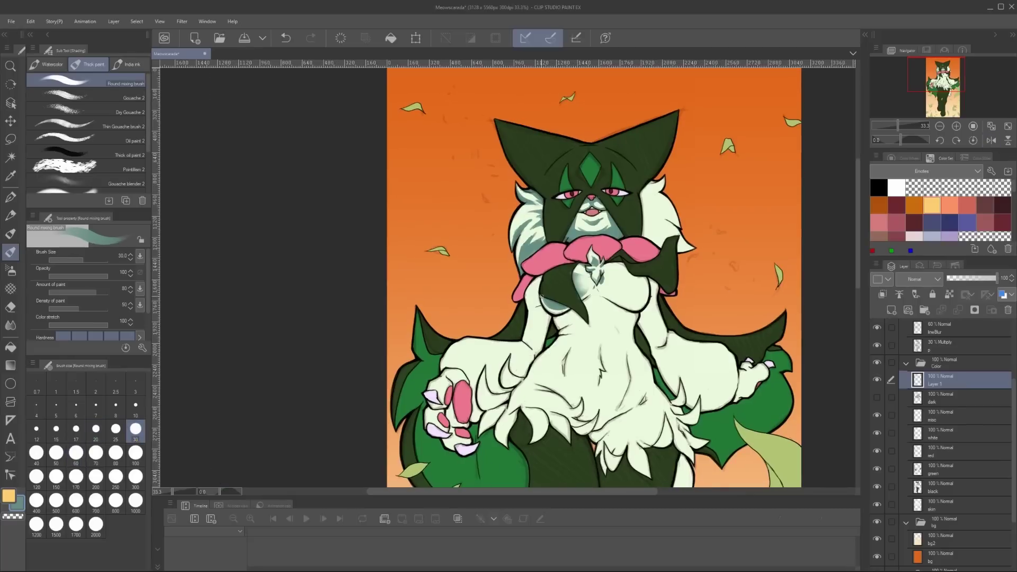
Refine the chest shading while checking it mirrored, using the Soft airbrush at size 80 and the transparent Round mixing brush at size 30
key("bracketright")
key("bracketright")
key("bracketright")
key("h")
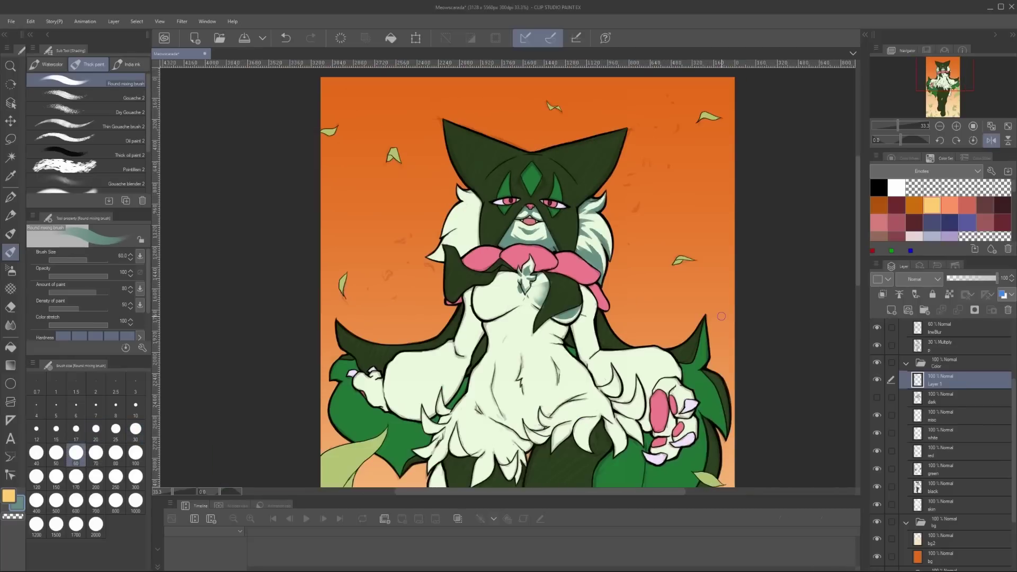
key("b")
key("h")
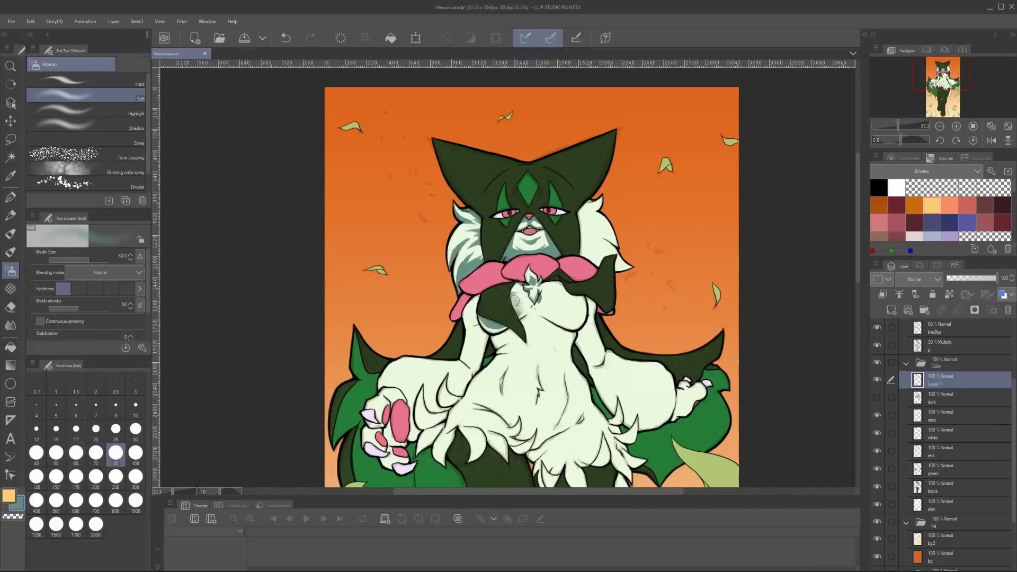
key("b")
key("h")
key("h")
key("bracketleft")
key("bracketleft")
key("bracketleft")
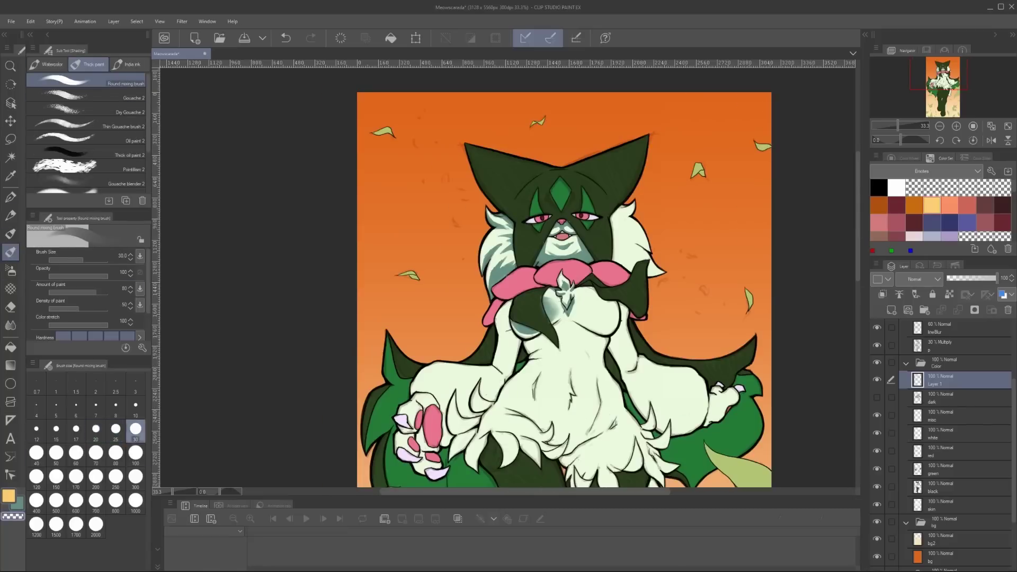
Soften the crisp teal fur shading on Layer 1 with the transparent Soft airbrush at size 600
key("ctrl+minus")
key("b")
key("bracketright")
key("bracketright")
key("bracketright")
key("bracketright")
key("bracketright")
key("bracketright")
key("bracketright")
key("bracketright")
key("bracketright")
key("bracketright")
key("bracketright")
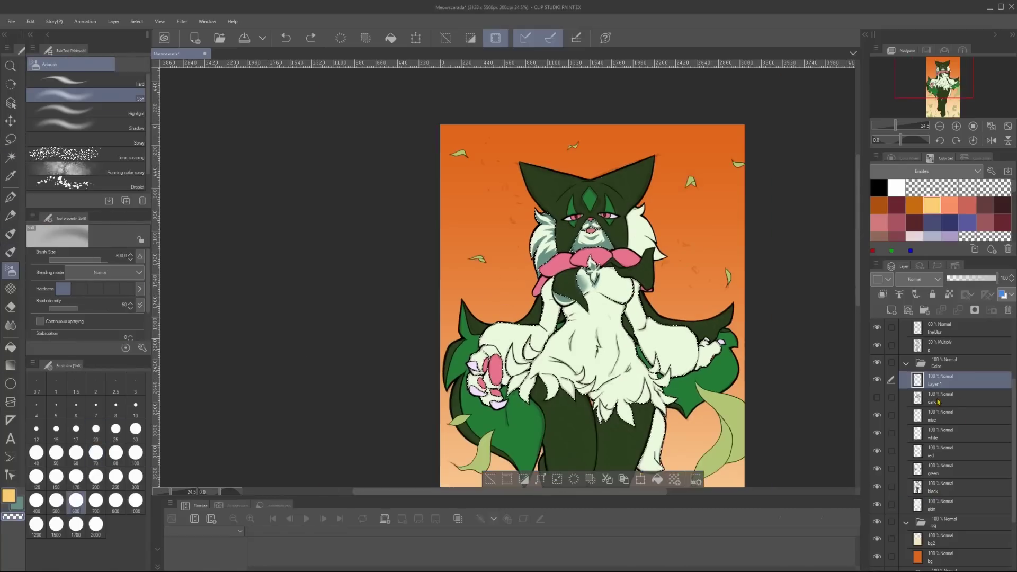
Lower Layer 1's opacity and merge it into the dark layer, toggling the dark layer's visibility to compare the shading
left_click_drag(985, 278, 1004, 280)
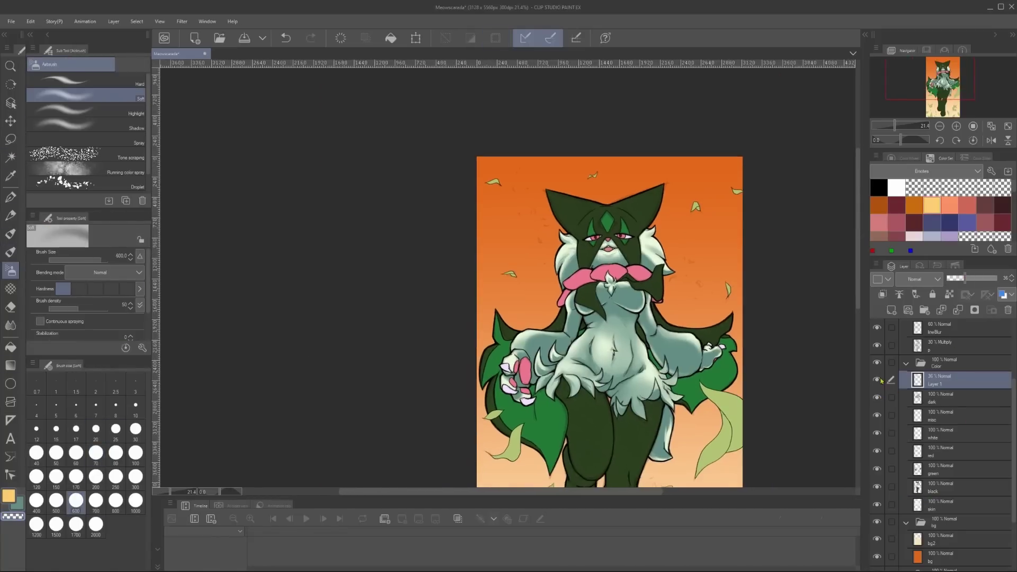
key("ctrl+z")
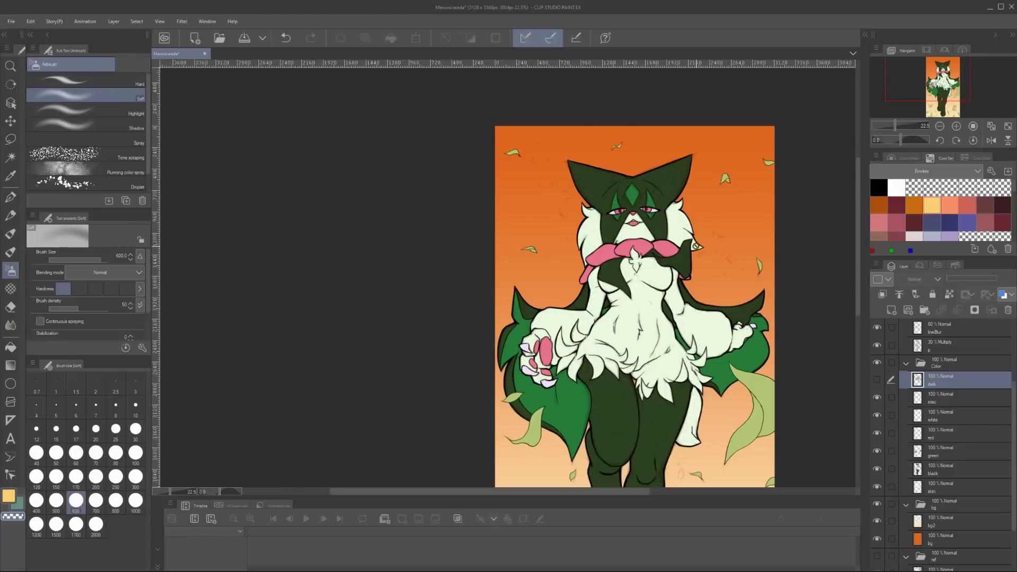
key("ctrl+y")
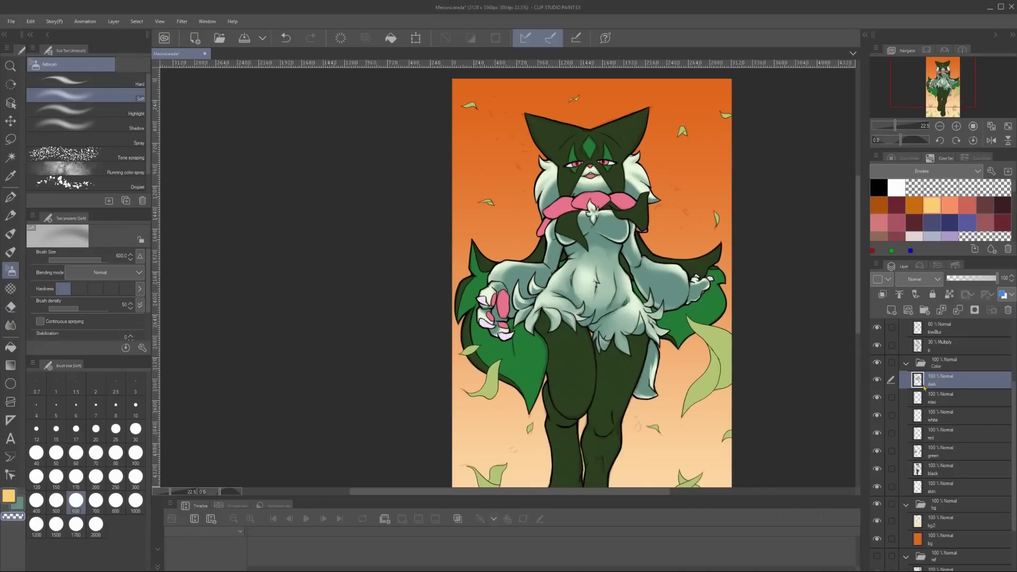
Recolour the flat layers with Hue/Saturation/Luminosity to cool mint fur, lighter green, pink petals and navy dark fur
left_click(917, 486, "ctrl")
scroll(593, 244, "down", 1)
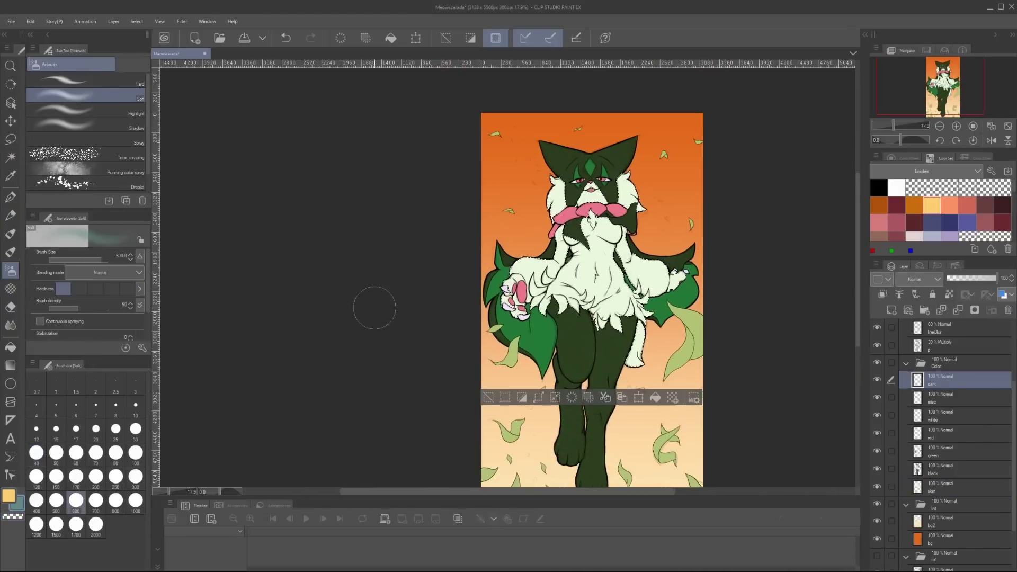
key("ctrl+u")
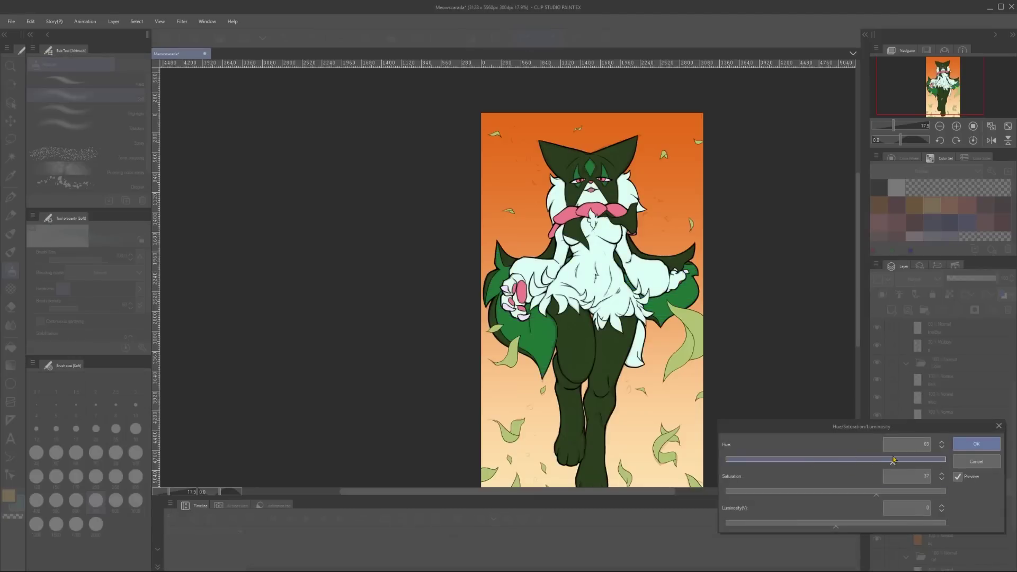
key("Return")
key("Return")
key("ctrl+u")
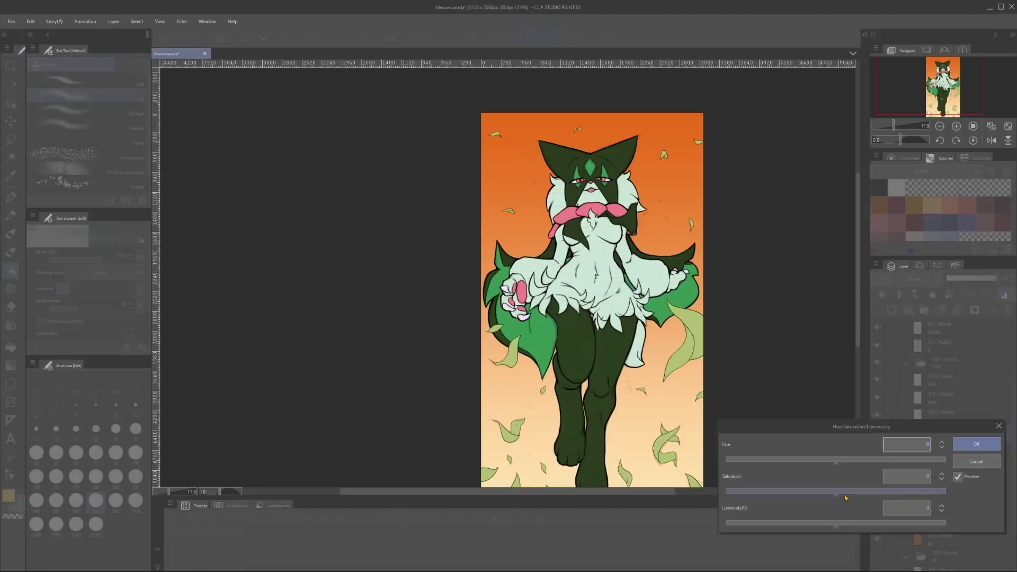
left_click_drag(836, 462, 875, 462)
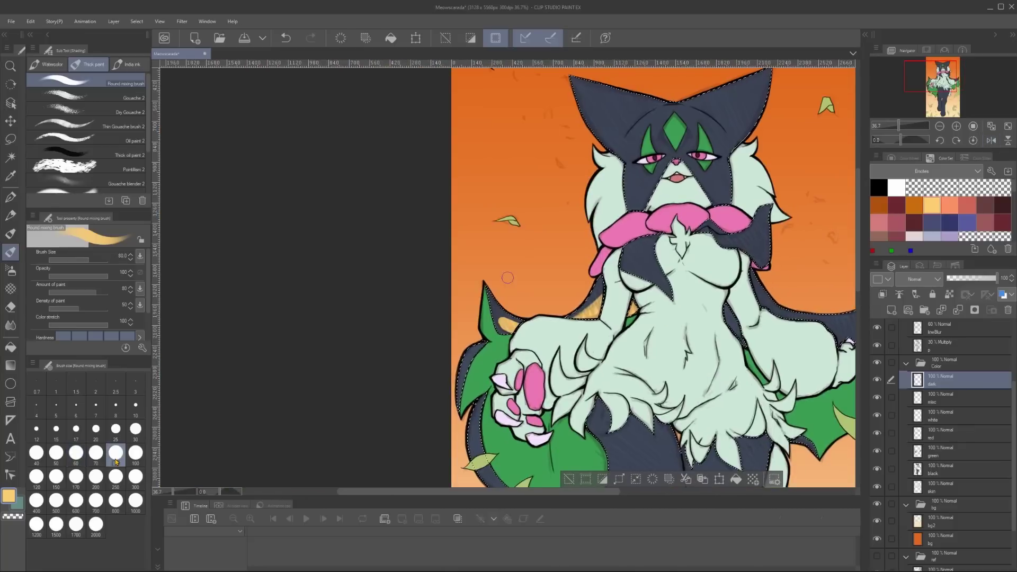
Paint warm yellow along the cape beside the raised paw and the chest patch's edge, using Soft airbrush size 70 and Round mixing brush size 30
left_click(10, 271)
left_click(59, 477)
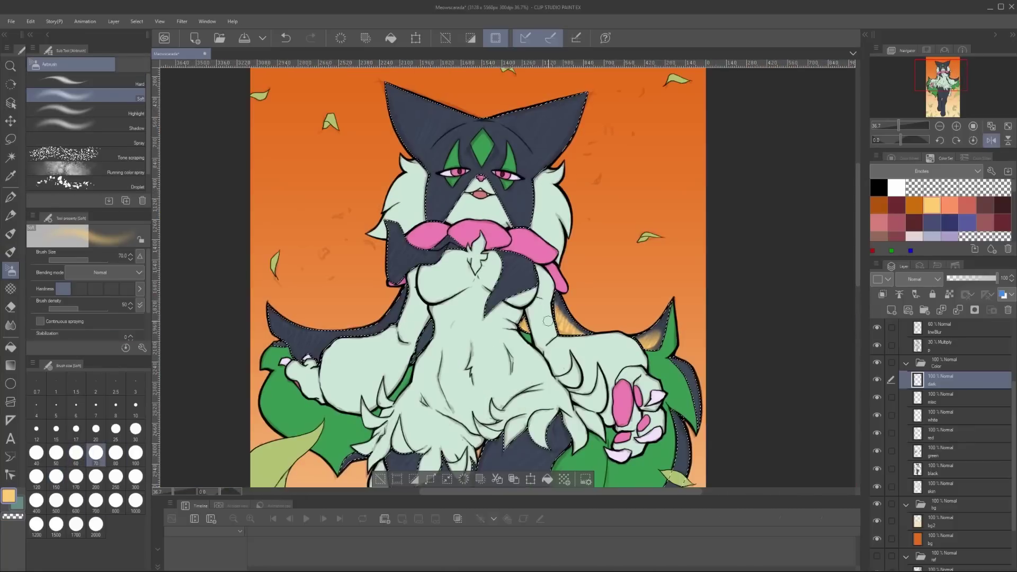
left_click(135, 428)
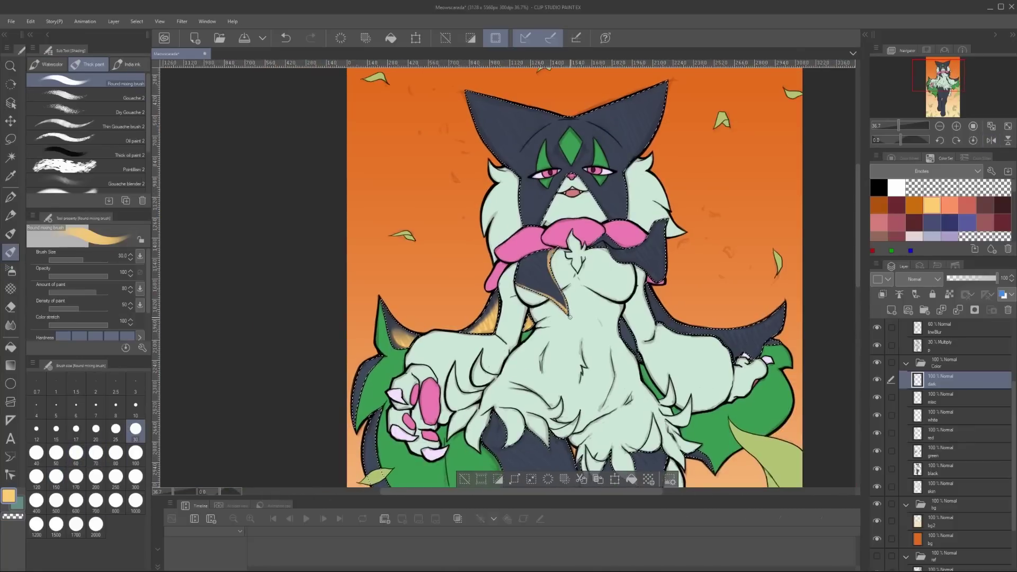
left_click_drag(572, 265, 615, 283)
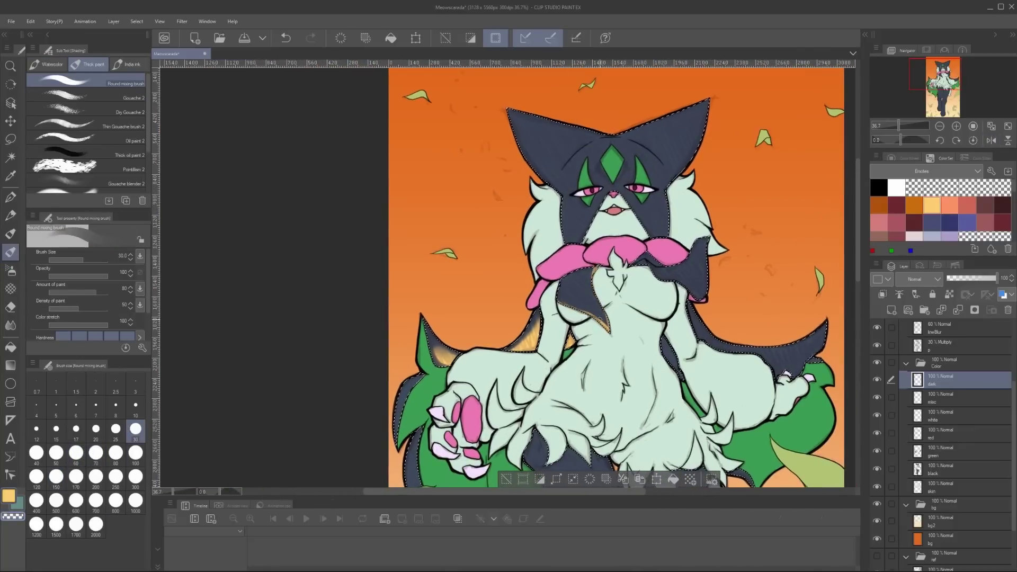
key("ctrl+z")
Blend warm yellow into the navy chest patch with the Soft airbrush at sizes 80 and 200
key("b")
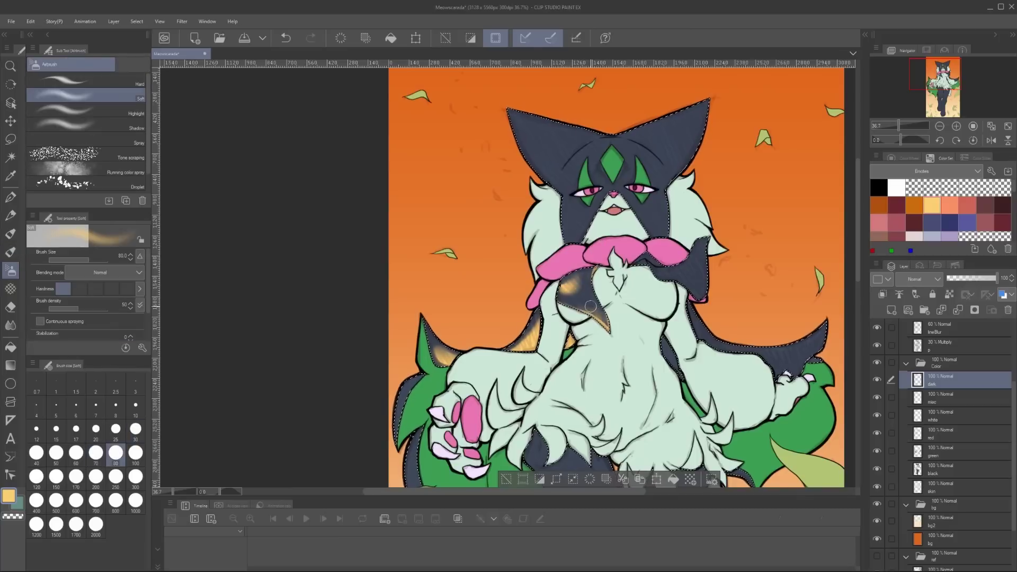
key("bracketright")
key("bracketright")
key("bracketright")
key("bracketright")
key("bracketright")
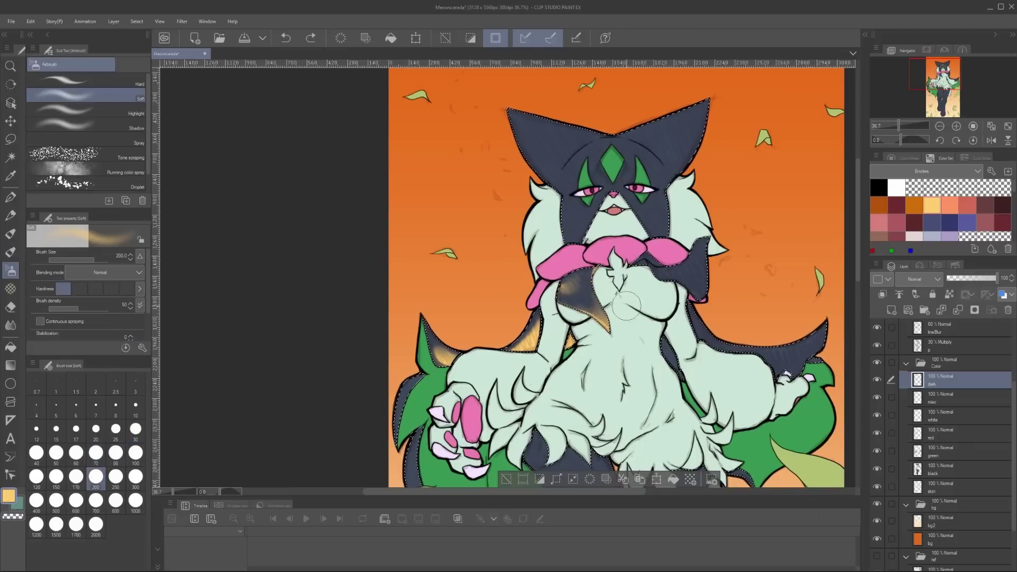
Paint warm yellow strokes along the cape edges around the raised paw with the Round mixing brush at sizes 70 and 100
key("b")
left_click_drag(609, 317, 725, 233)
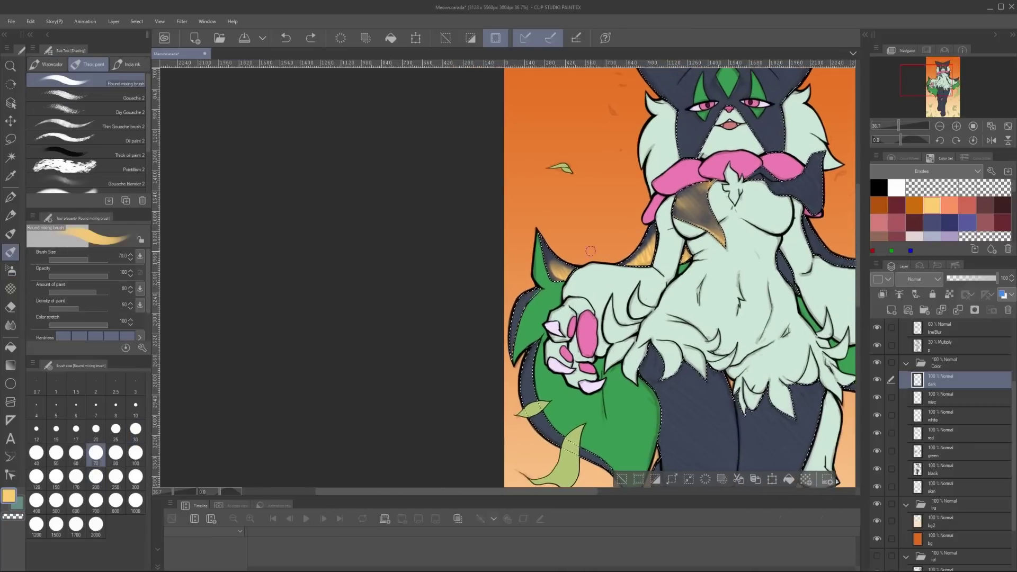
left_click_drag(590, 251, 572, 192)
key("bracketright")
key("bracketright")
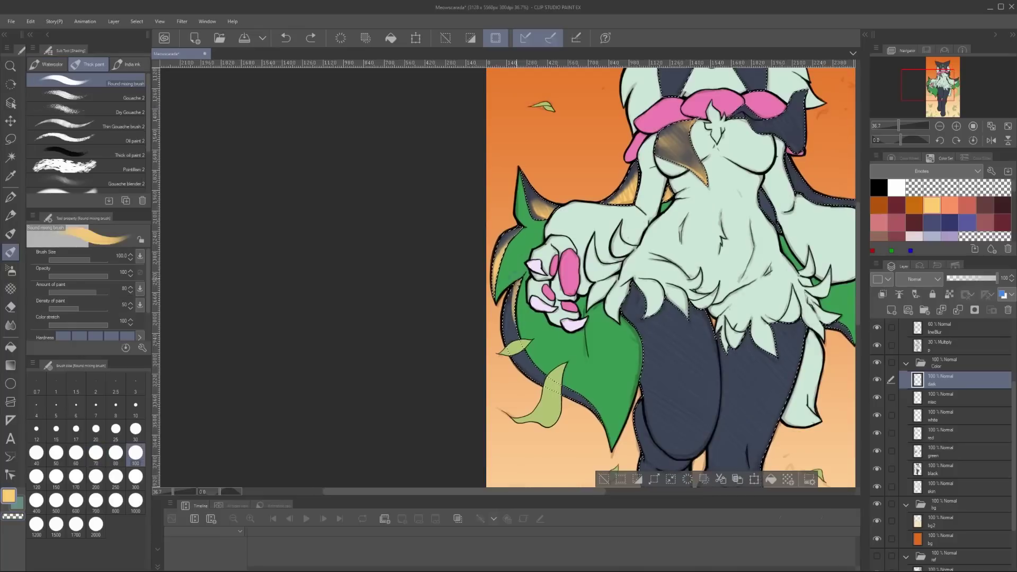
mouse_move(704, 222)
left_mouse_down()
mouse_move(647, 333)
mouse_move(500, 379)
left_mouse_up()
scroll(647, 329, "down", 1)
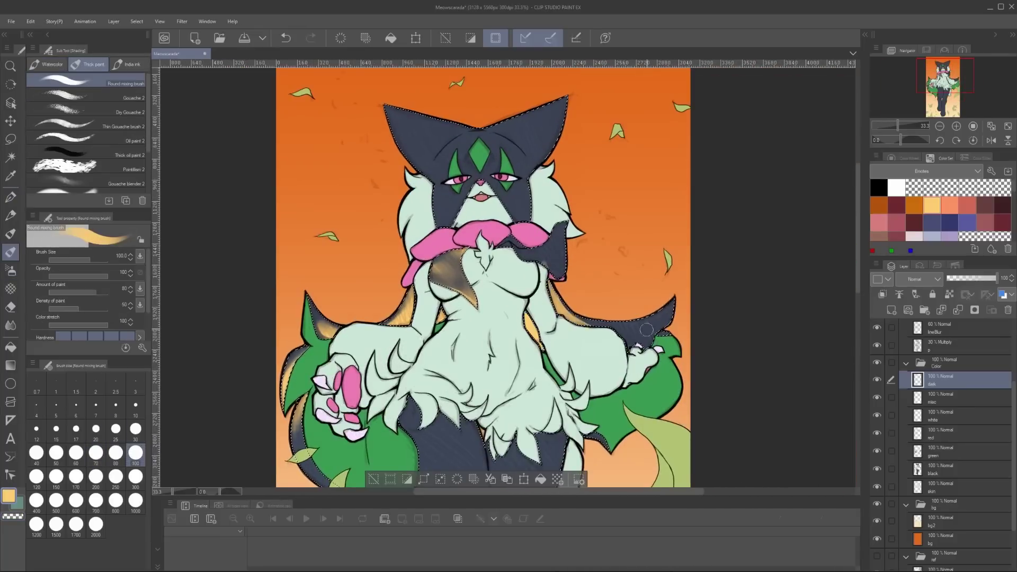
Add warm yellow to the cape above the lowered hand and soften it with the transparent Soft airbrush at size 170
key("h")
left_click(115, 429)
key("h")
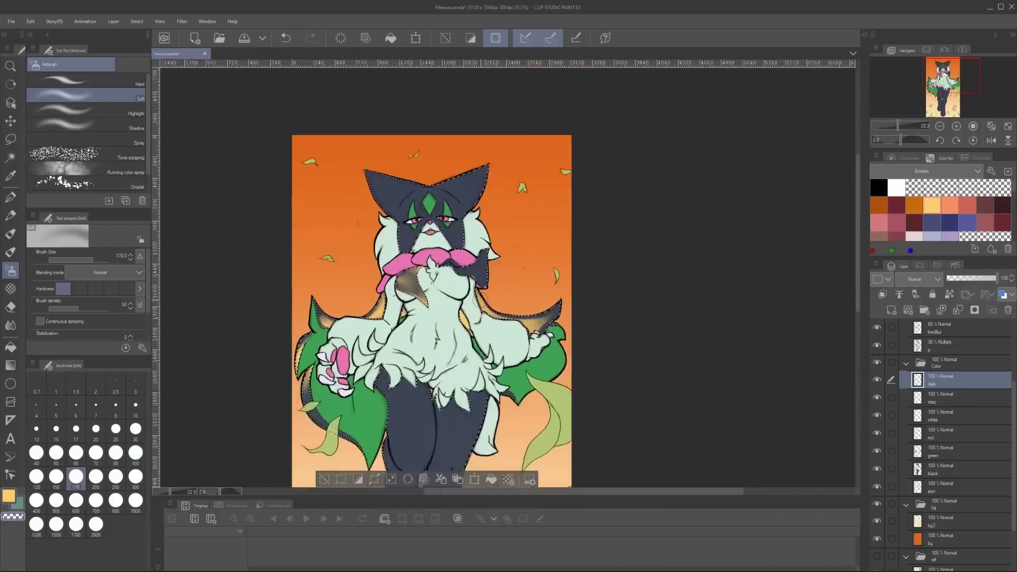
Paint warm yellow on the navy collar flap, checking it mirrored, with the Round mixing brush at size 70 and the Soft airbrush at size 150
key("b")
key("h")
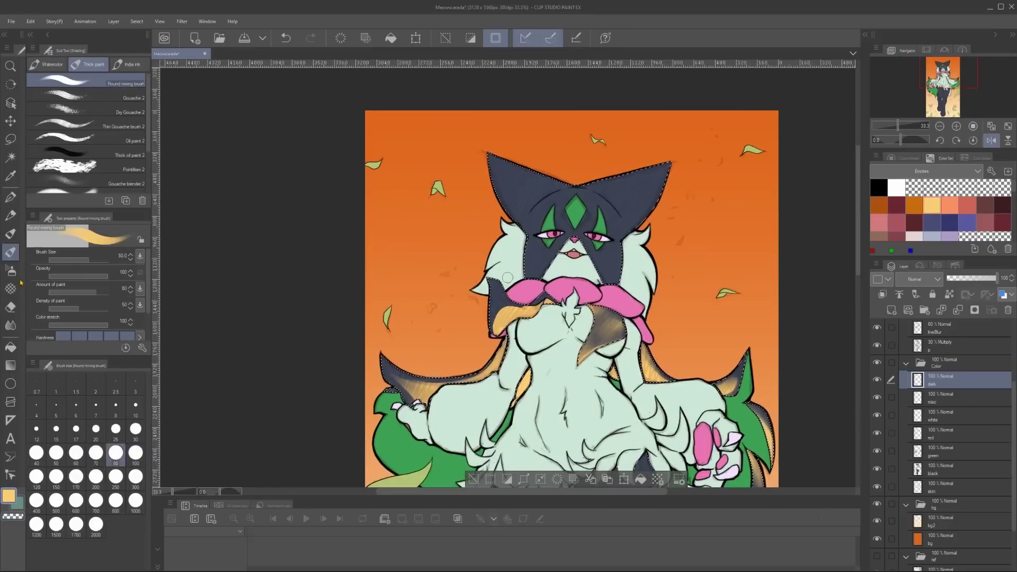
key("h")
key("b")
key("h")
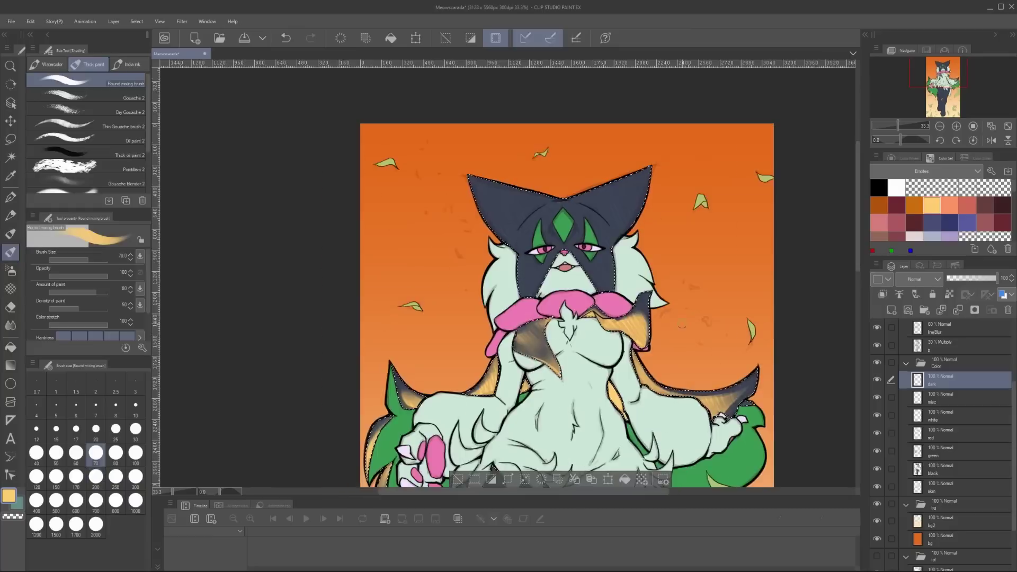
key("b")
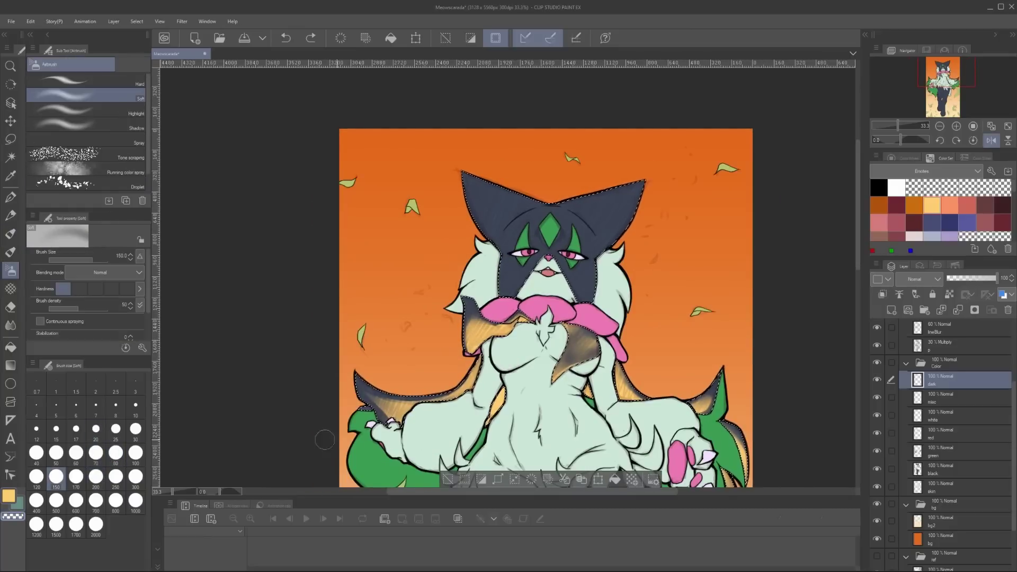
Fill the inner ears with warm yellow using the Round mixing brush at size 70 and the Soft airbrush at size 250
key("h")
key("b")
key("ctrl+minus")
scroll(528, 252, "up", 2)
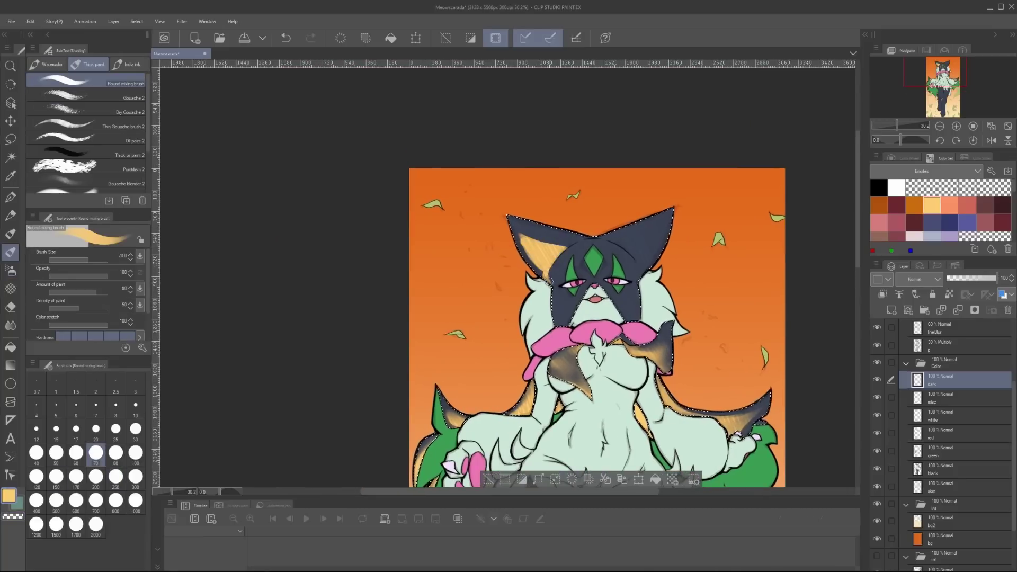
key("ctrl+z")
key("b")
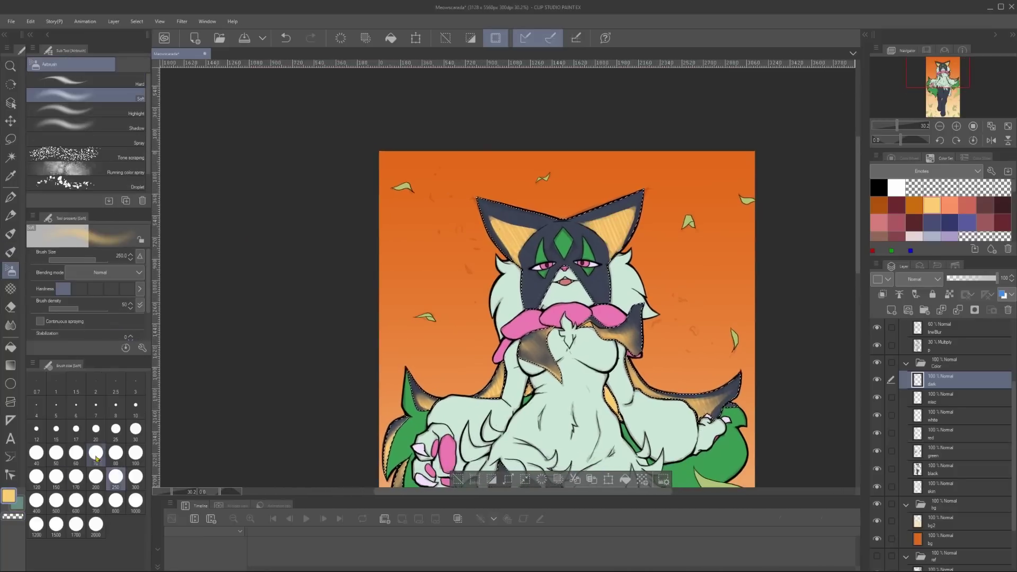
Paint warm yellow around the eyes and mask edges with the Round mixing brush at size 70, softening it with the Soft airbrush
key("b")
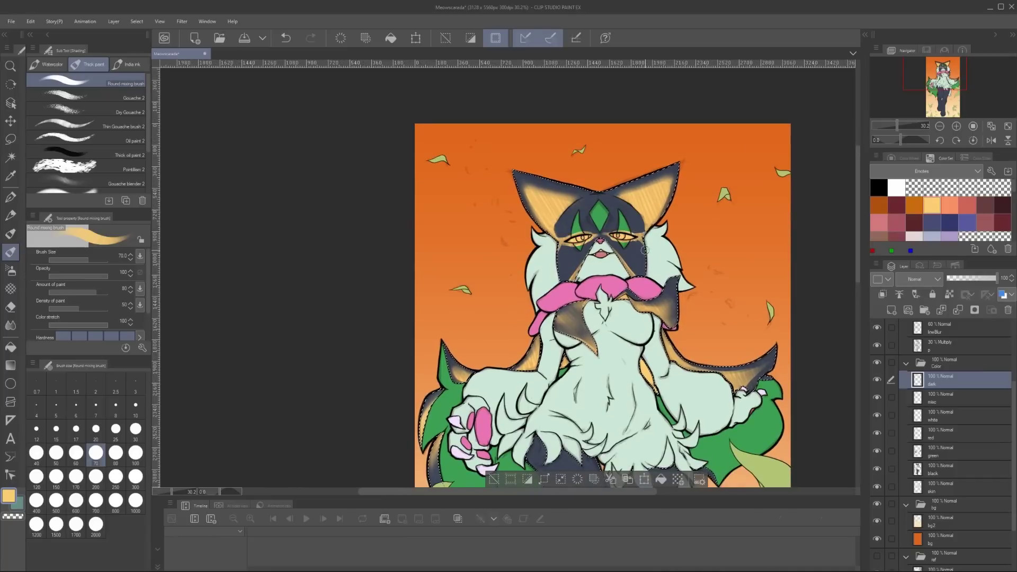
key("b")
scroll(604, 292, "down", 2)
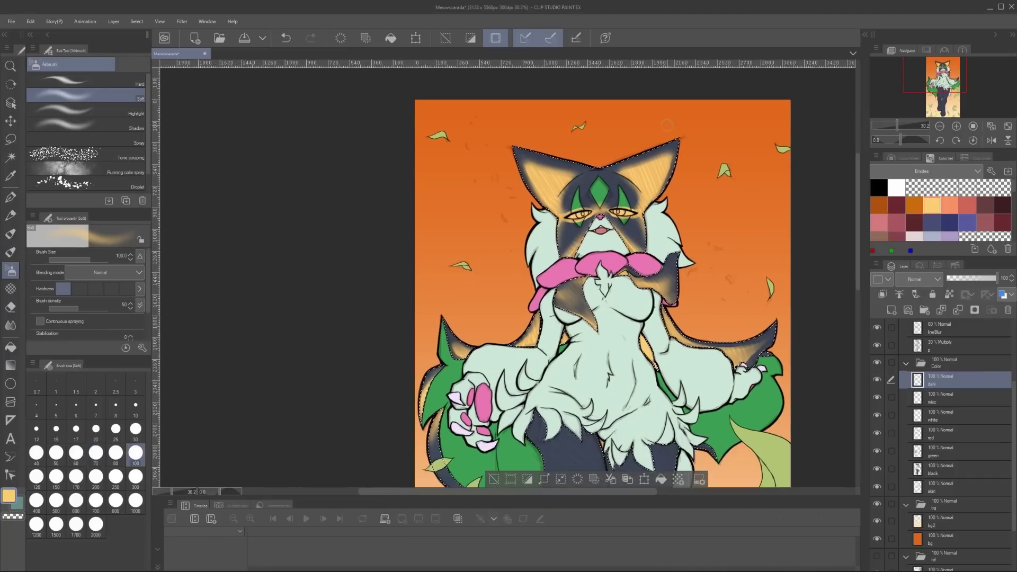
key("b")
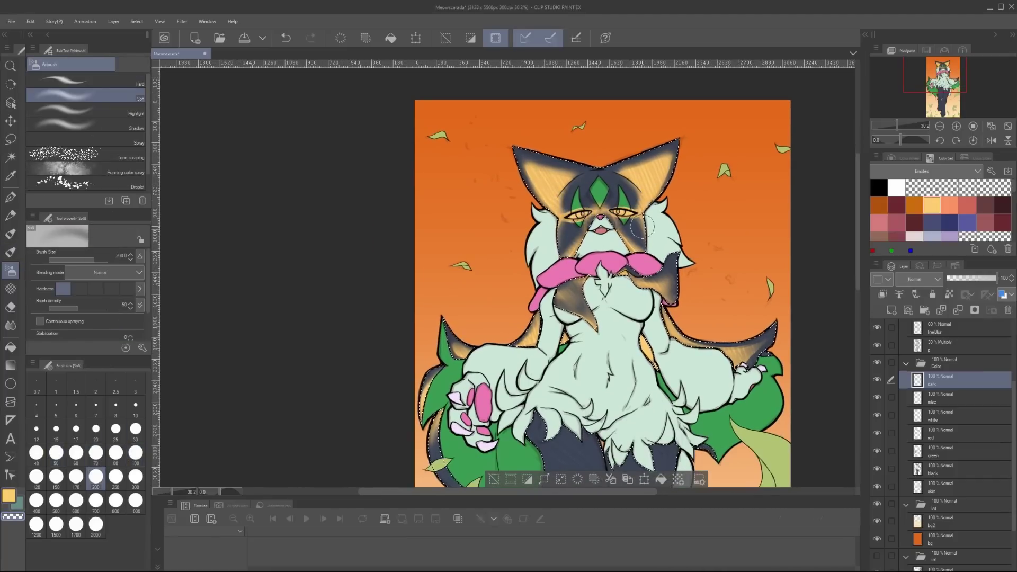
Paint warm yellow on the upper thighs and behind the bent knee, blending it with the Soft airbrush at size 250
scroll(555, 244, "down", 5)
key("b")
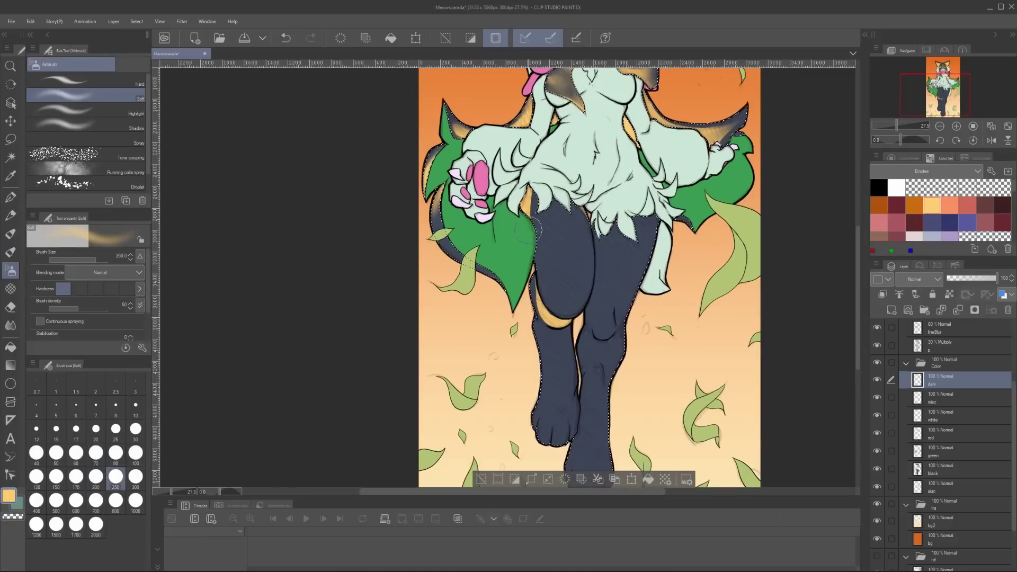
left_click_drag(649, 228, 643, 276)
Paint warm yellow around the front knee and along the inner shin with the Round mixing brush at size 70 and the Soft airbrush at size 250
key("b")
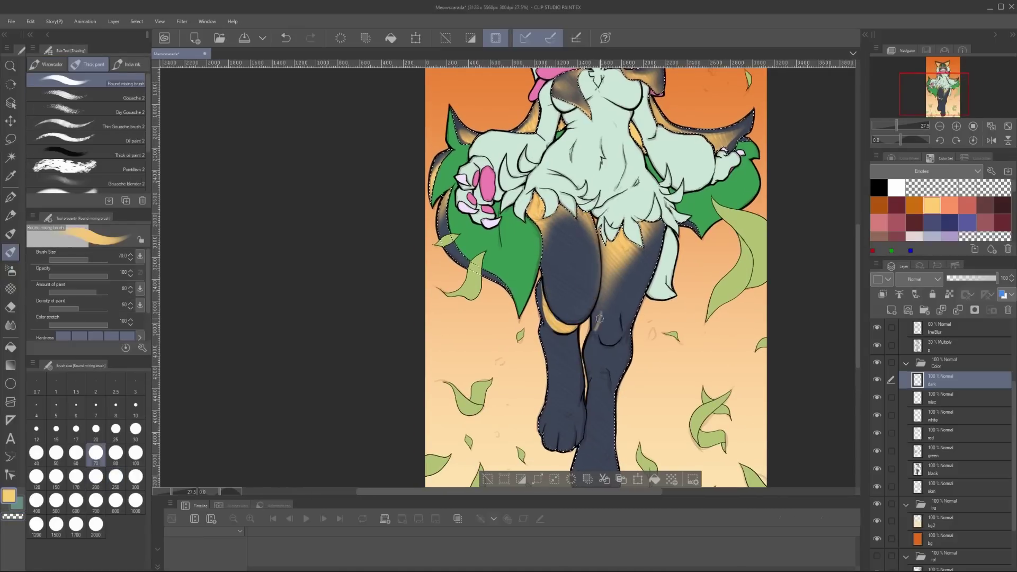
scroll(628, 327, "down", 2)
key("b")
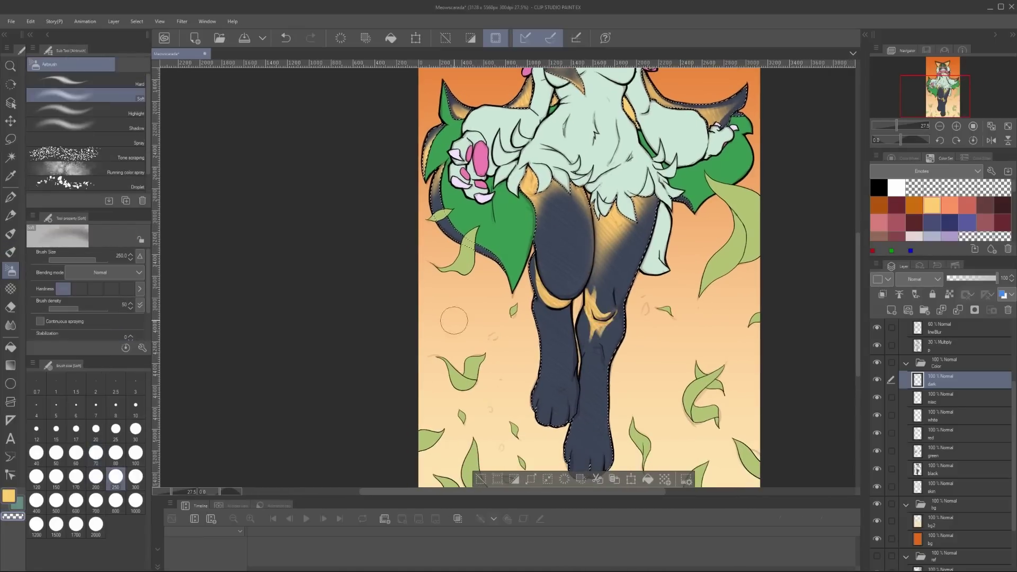
scroll(577, 328, "down", 2)
key("b")
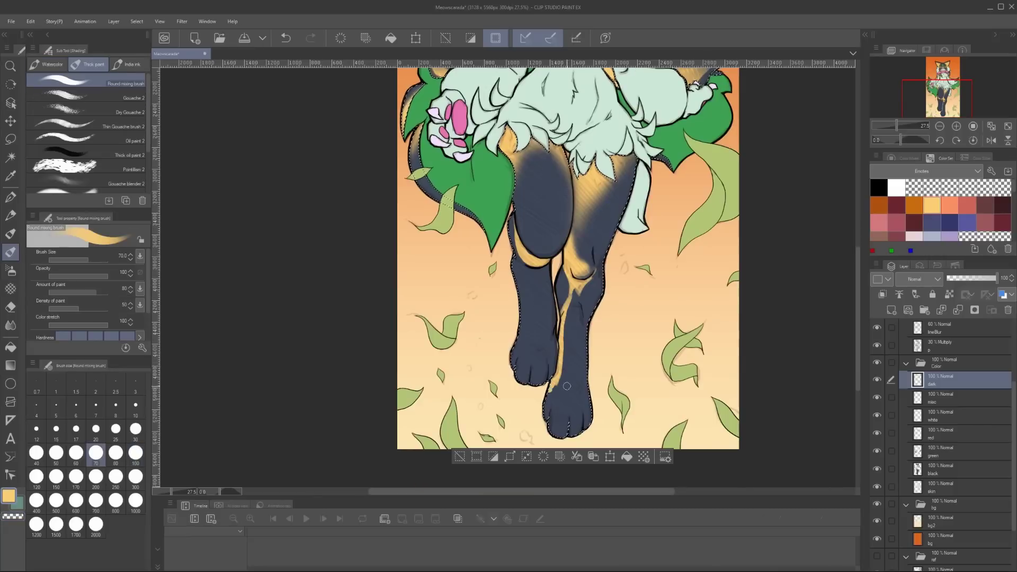
Outline the front foot's toes in warm yellow with the Round mixing brush at size 50 and widen the glow on the shin
key("bracketleft")
key("bracketleft")
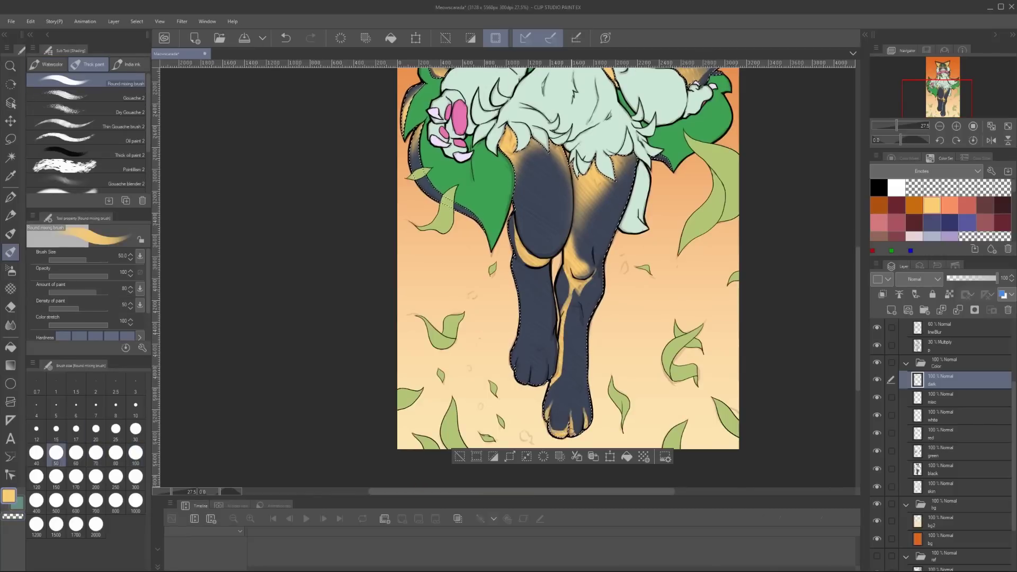
key("b")
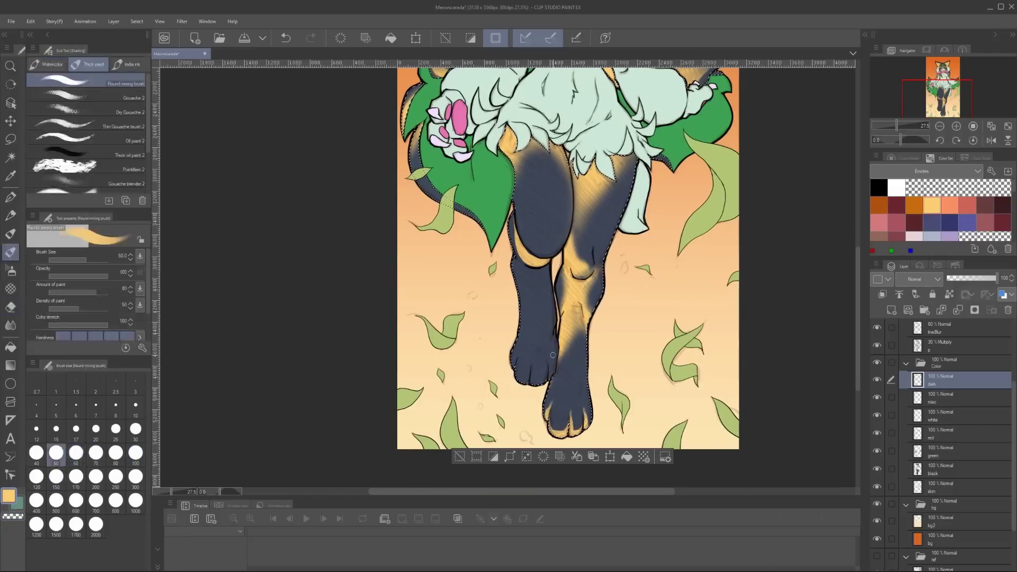
Paint warm yellow below the rear leg's knee and along its shin, softening it with the Soft airbrush and the Round mixing brush
key("bracketleft")
key("bracketleft")
key("bracketleft")
key("bracketleft")
key("b")
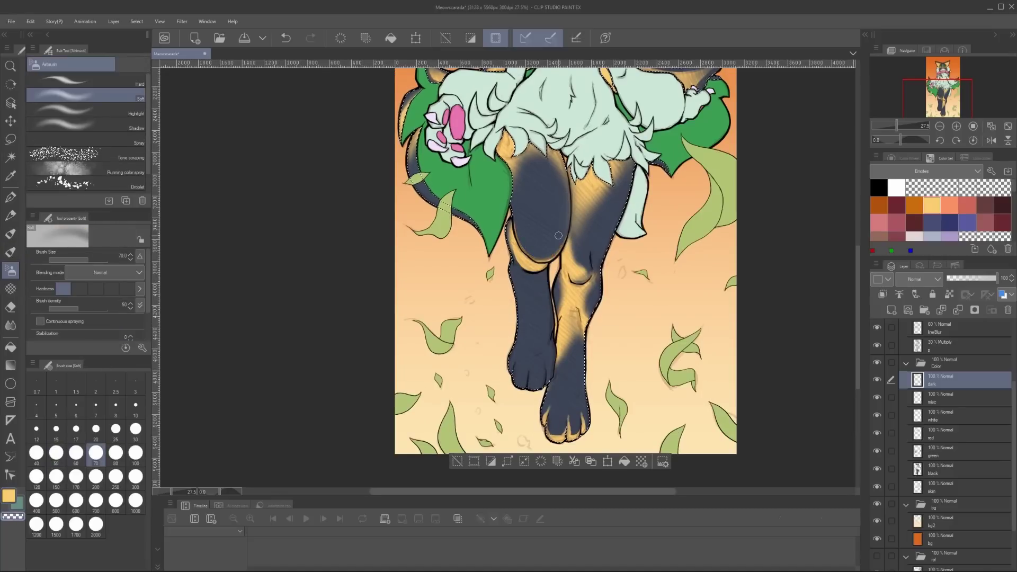
key("ctrl+z")
key("ctrl+y")
key("bracketright")
key("bracketright")
key("bracketright")
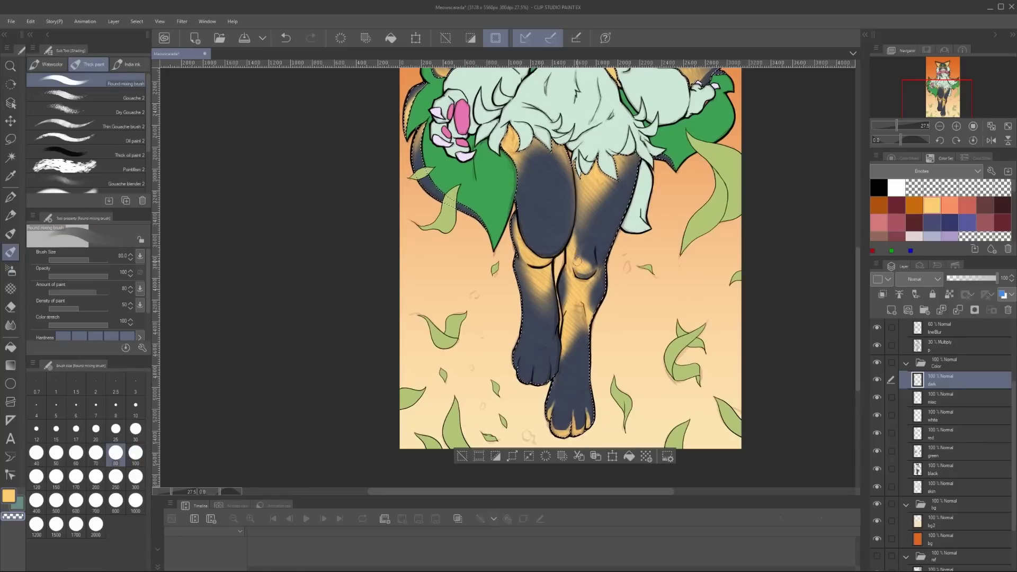
key("bracketright")
Outline the rear foot's toes in warm yellow with the Round mixing brush and make the black layer active
key("b")
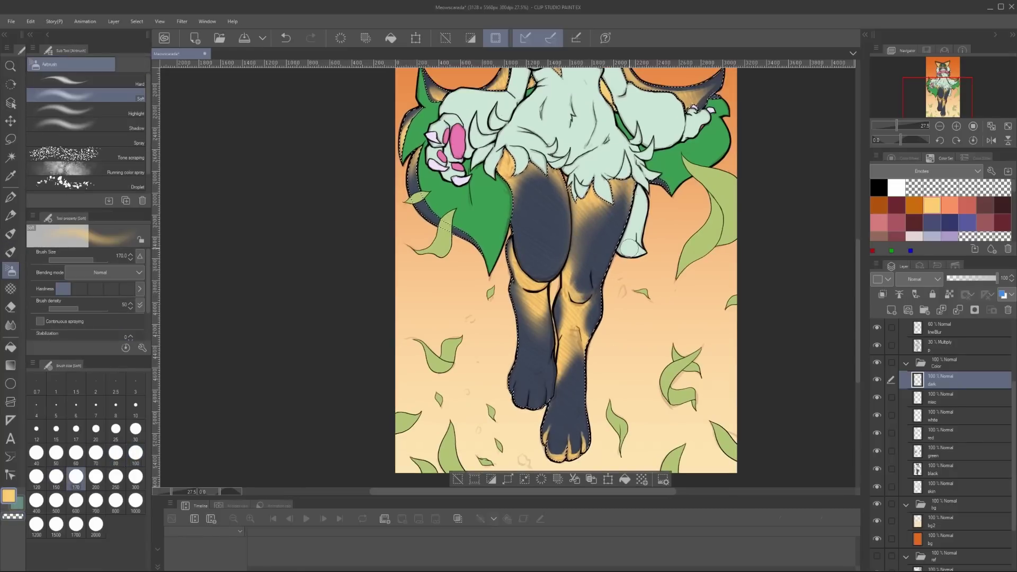
key("b")
left_click(929, 477)
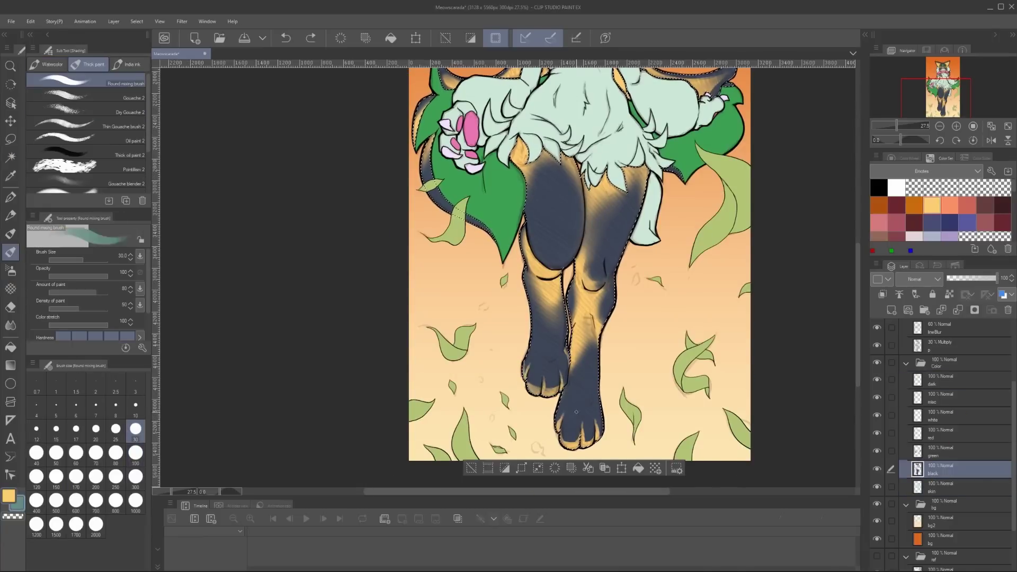
Undo the last stroke and paint a soft warm yellow glow on top of the feet with the Soft airbrush at size 80
key("ctrl+z")
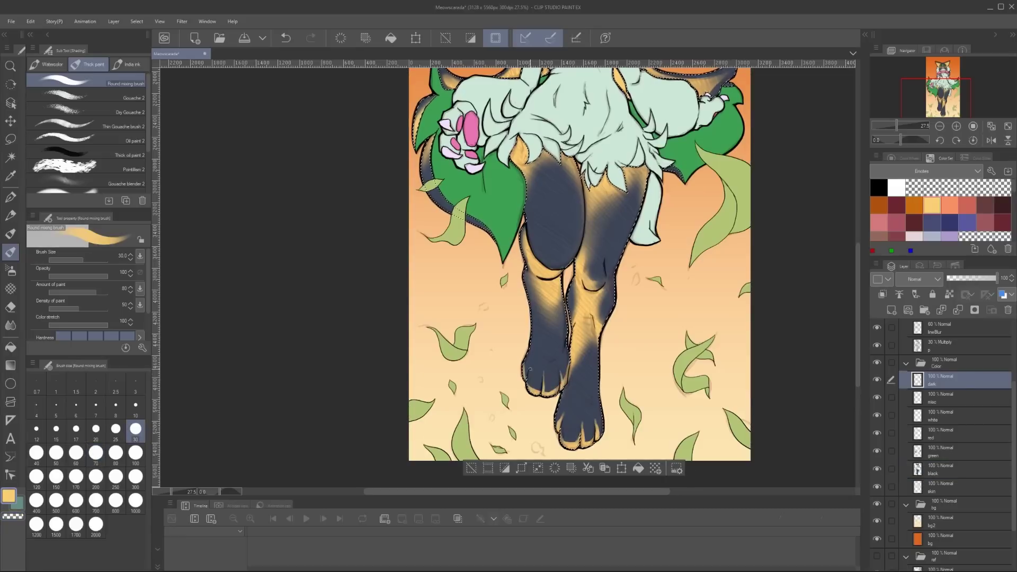
key("b")
scroll(551, 354, "down", 3)
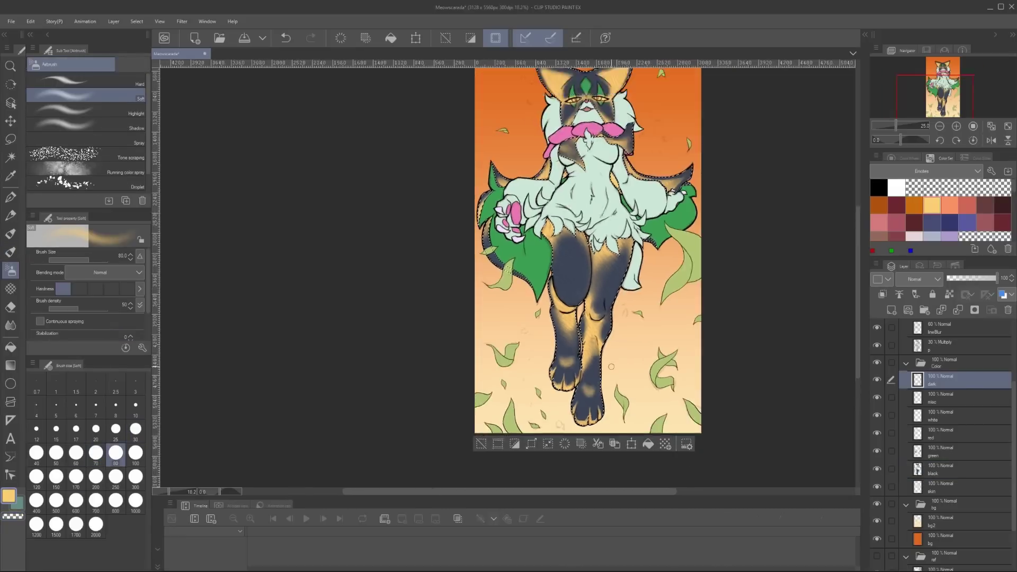
Recolour the warm yellow accents on the dark layer to a deep, desaturated blue-purple with Hue/Saturation/Luminosity
key("w")
key("ctrl+u")
left_click_drag(735, 455, 835, 458)
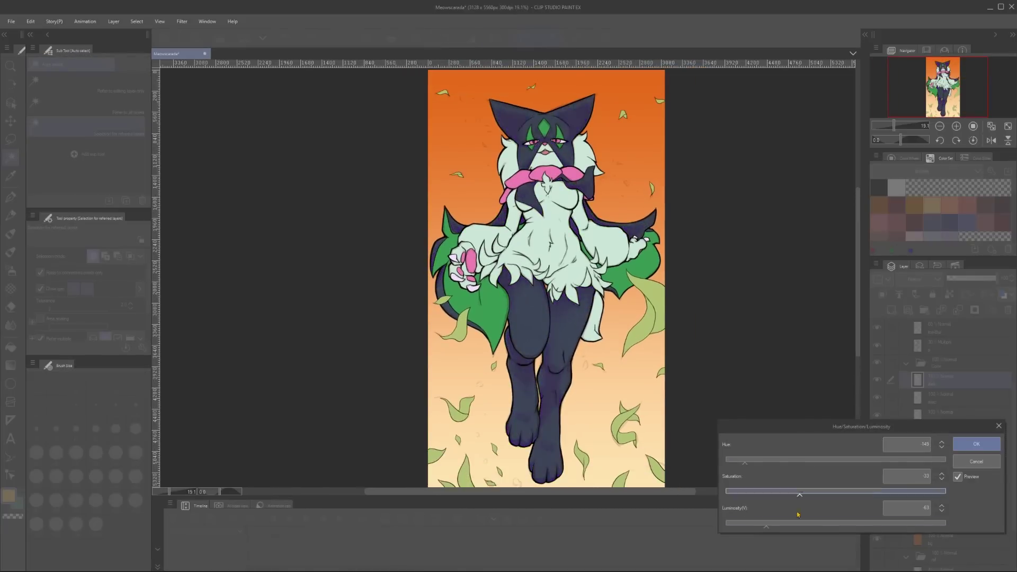
scroll(515, 408, "up", 2)
key("Escape")
scroll(677, 425, "down", 2)
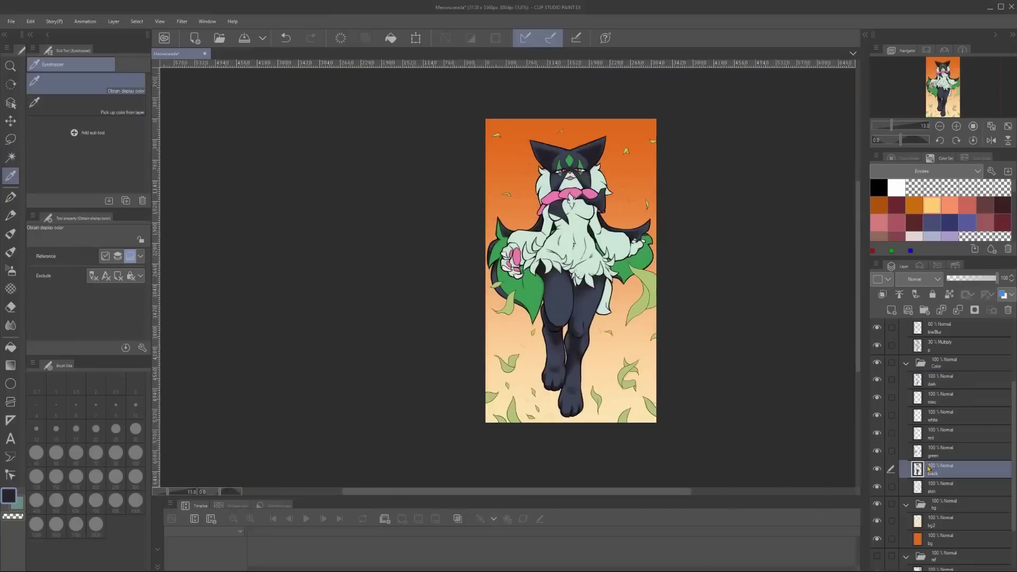
Sample the dark fur colour and shade the lower legs on a new layer with the Soft airbrush at size 170 and the Round mixing brush
left_click(529, 371)
scroll(530, 371, "up", 2)
key("b")
key("ctrl+shift+n")
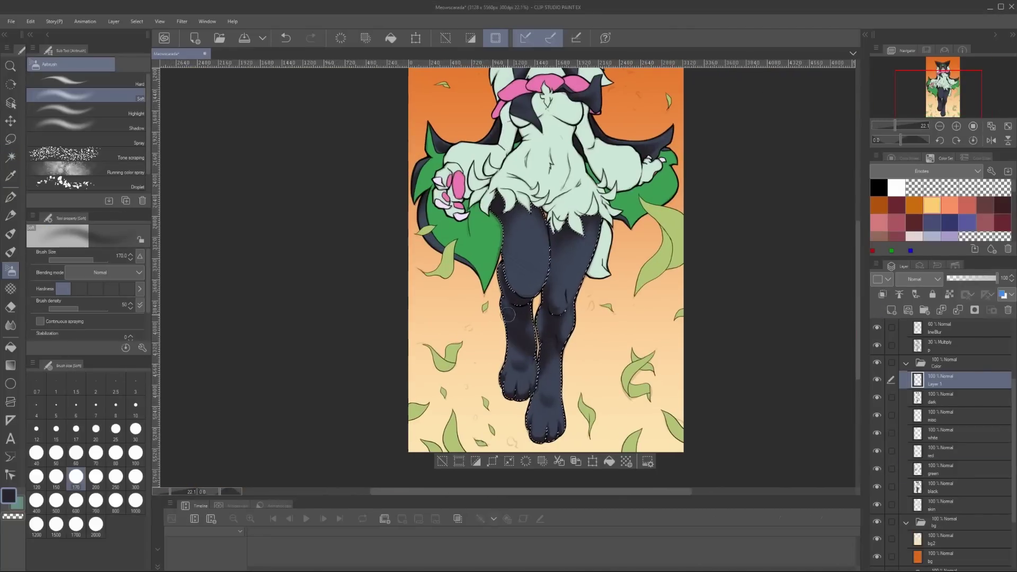
scroll(507, 315, "up", 1)
key("b")
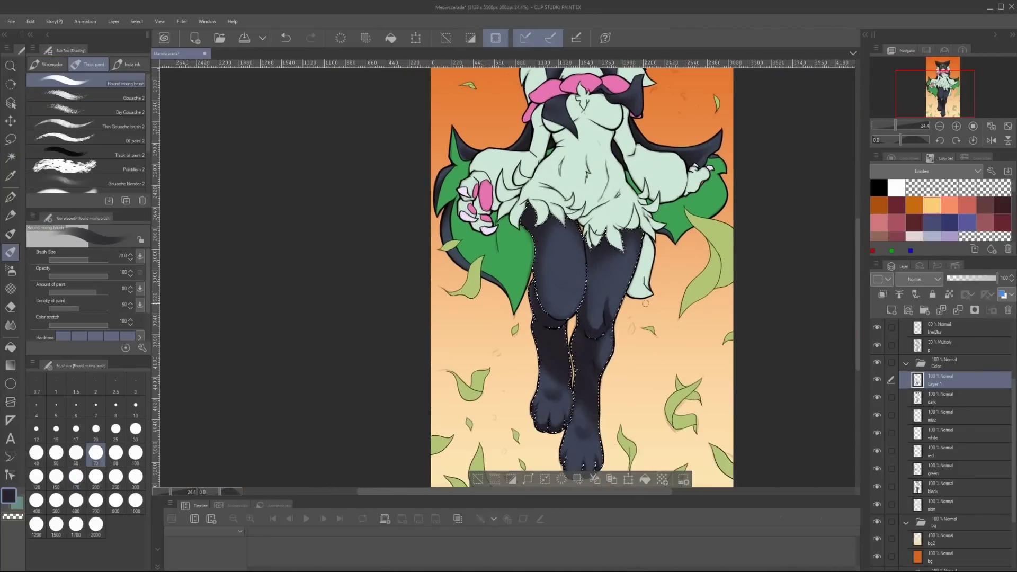
Refine the dark shading on the legs with the Soft airbrush at sizes 100 and 170, and clear the selection
key("b")
scroll(609, 344, "down", 2)
scroll(546, 397, "up", 3)
scroll(541, 399, "down", 2)
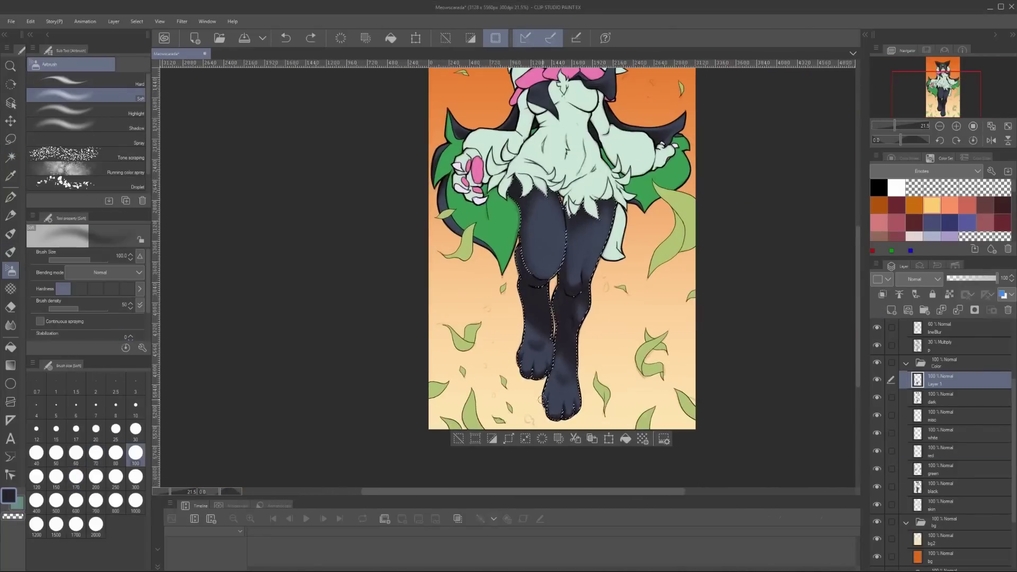
scroll(542, 399, "down", 1)
scroll(542, 400, "up", 2)
left_click(76, 477)
scroll(550, 318, "down", 2)
scroll(550, 318, "up", 1)
key("ctrl+d")
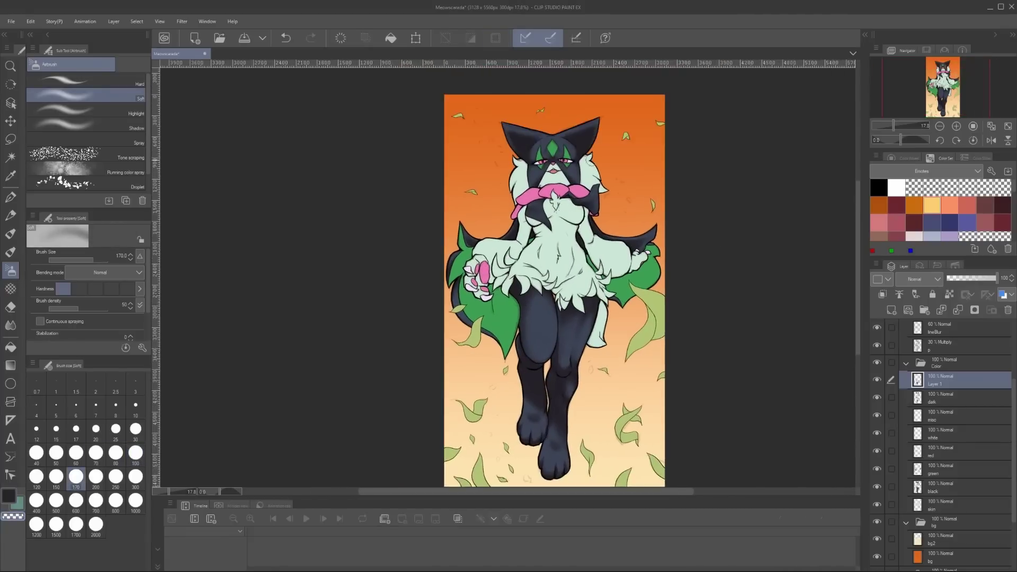
scroll(604, 281, "up", 1)
scroll(604, 281, "down", 1)
scroll(604, 280, "up", 1)
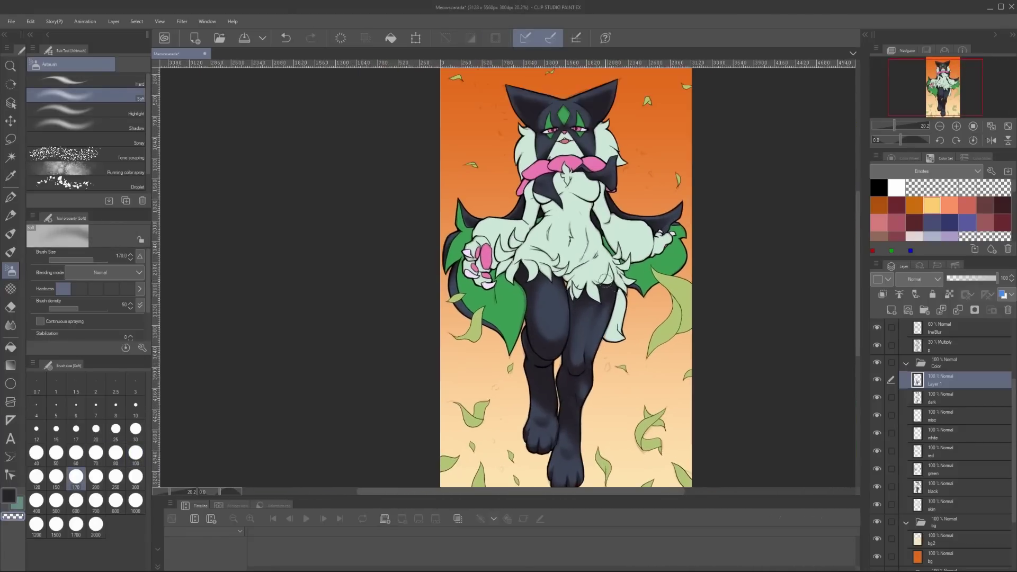
Select the red layer's contents and shade the collar and paw pads teal on a new layer with the Round mixing brush at size 60
scroll(605, 280, "up", 3)
key("w")
left_click(918, 434, "ctrl")
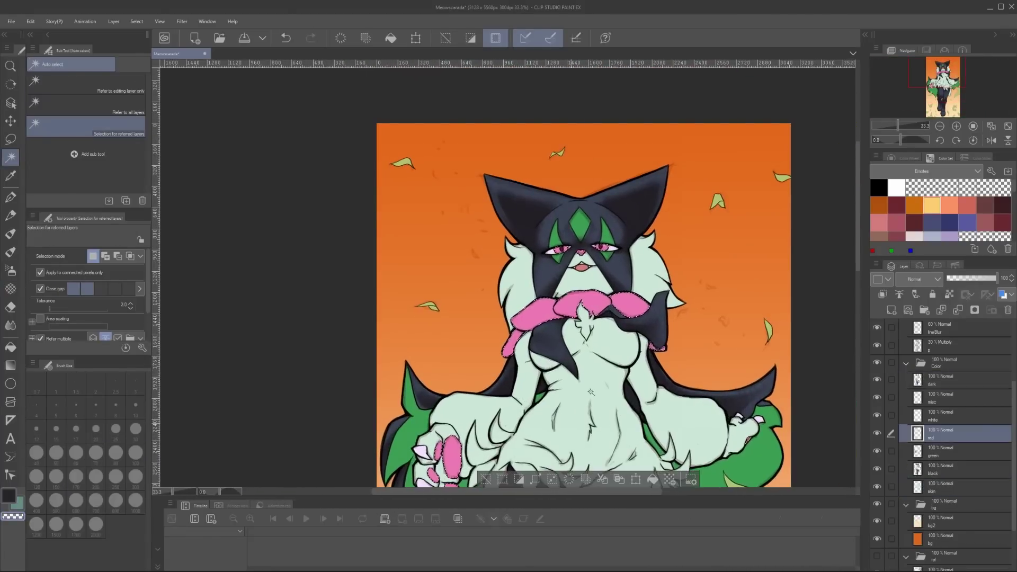
key("b")
key("ctrl+shift+n")
left_click_drag(617, 301, 642, 307)
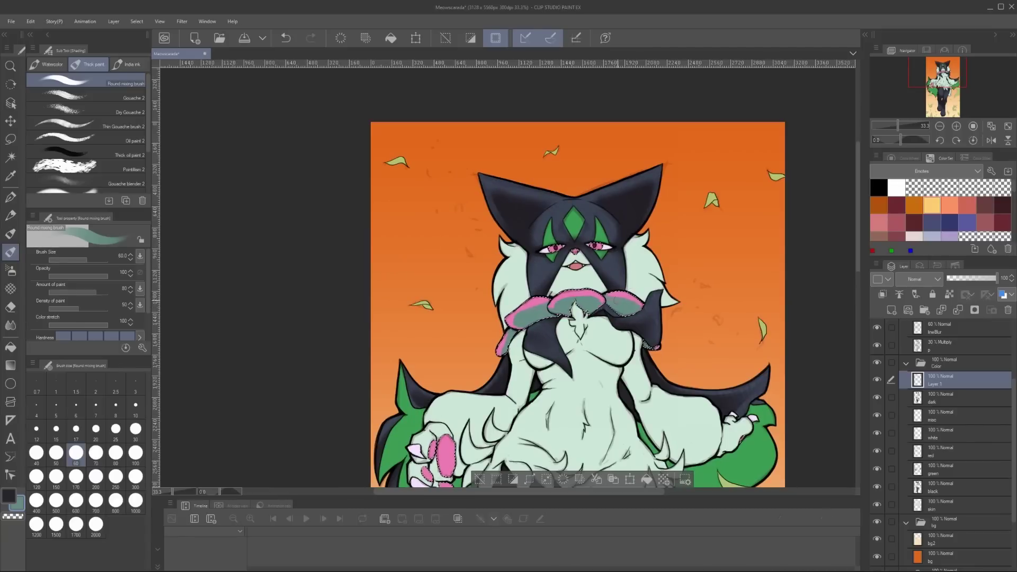
scroll(604, 280, "down", 1)
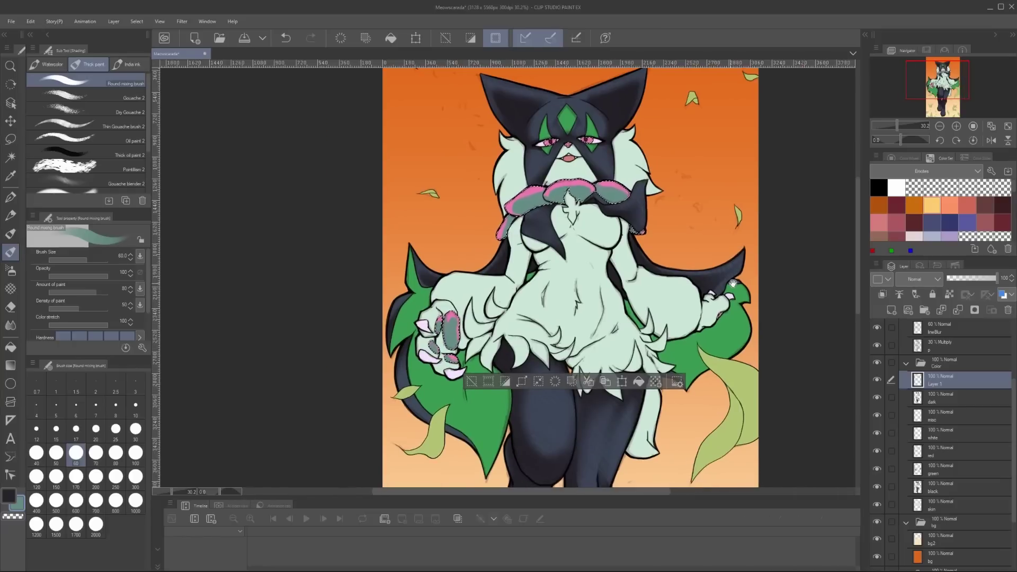
Blend the collar and paw pad shading and shift it to purple with Hue/Saturation/Luminosity
key("b")
left_click_drag(519, 318, 541, 261)
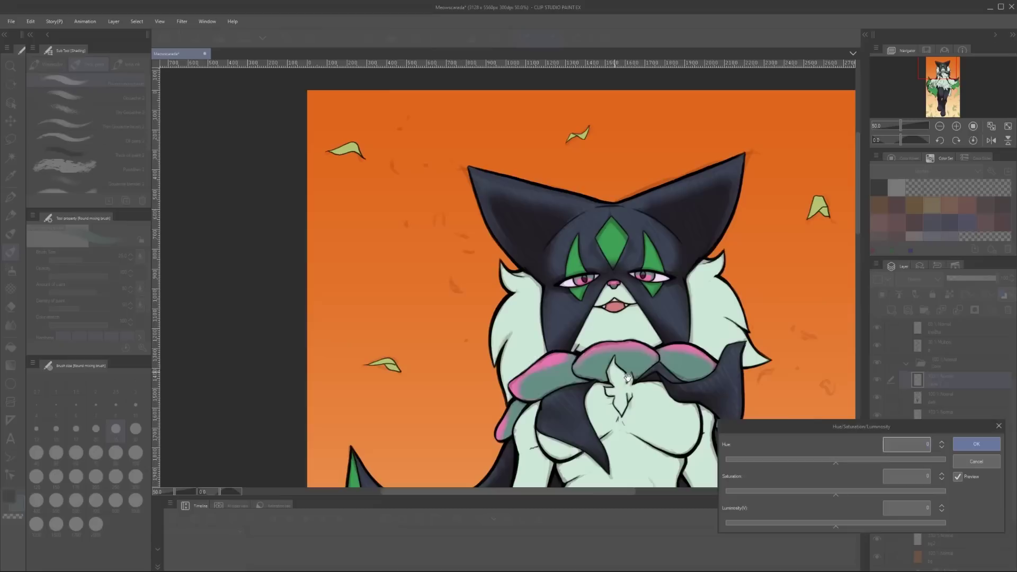
left_click_drag(907, 462, 915, 464)
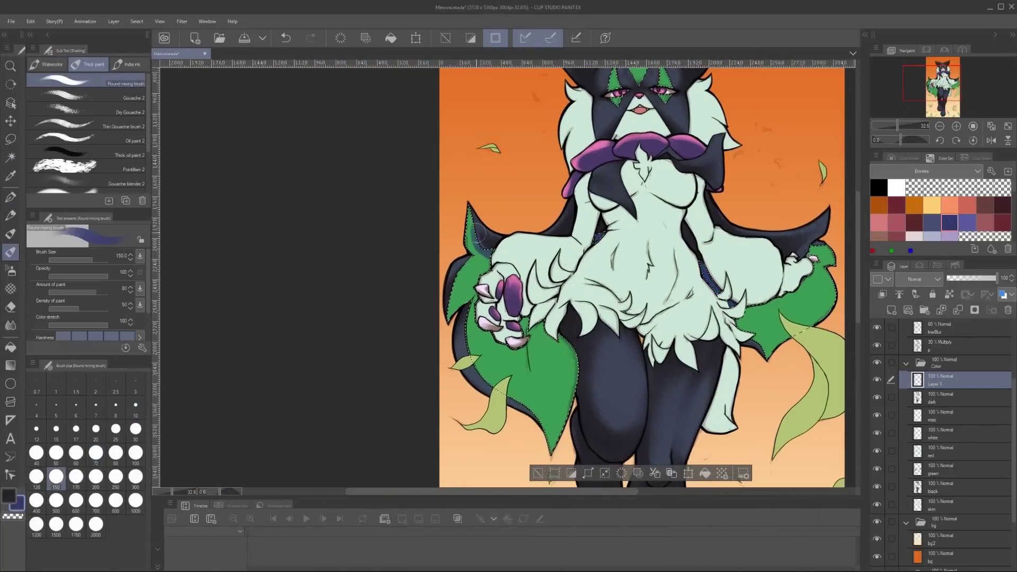
Paint indigo over the green leaf cape with the G-pen at size 200 and blend its edges with the Soft airbrush
key("p")
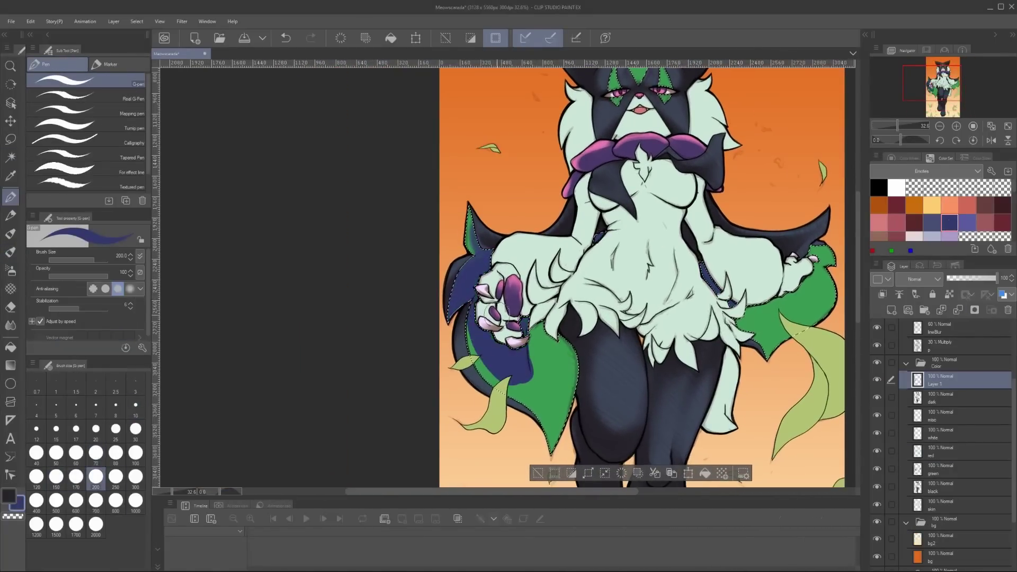
key("b")
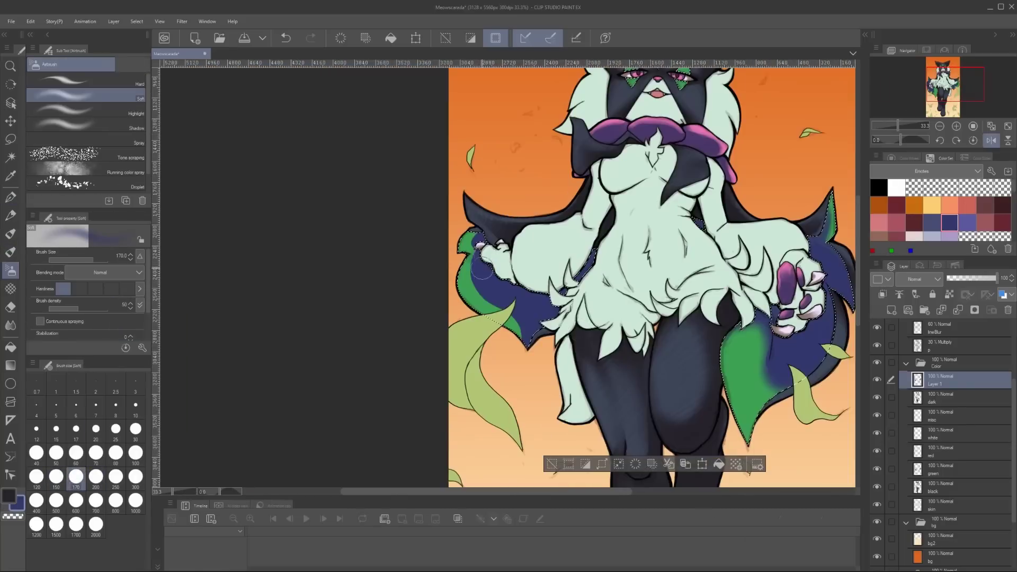
left_click(116, 452)
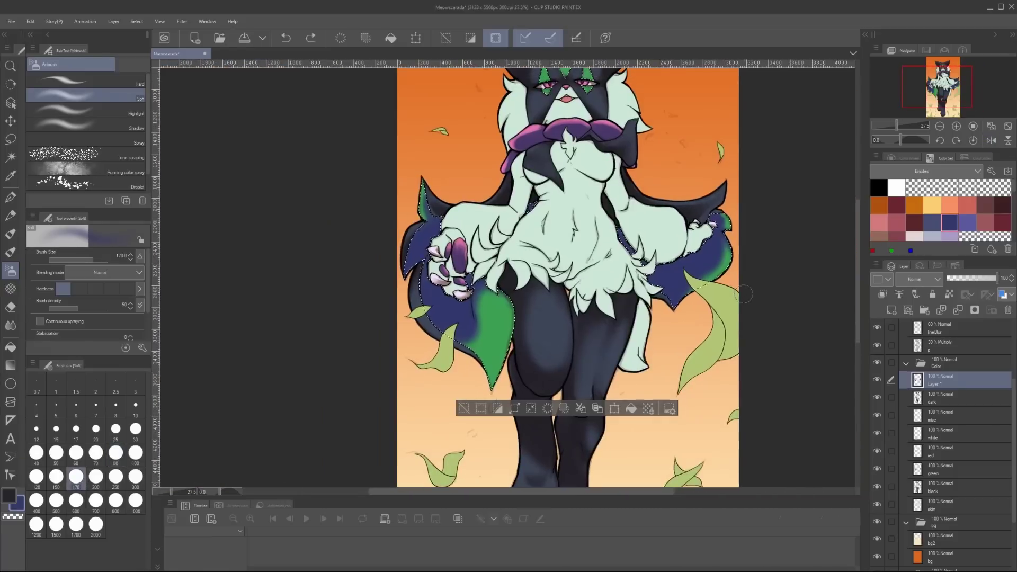
left_click(135, 477)
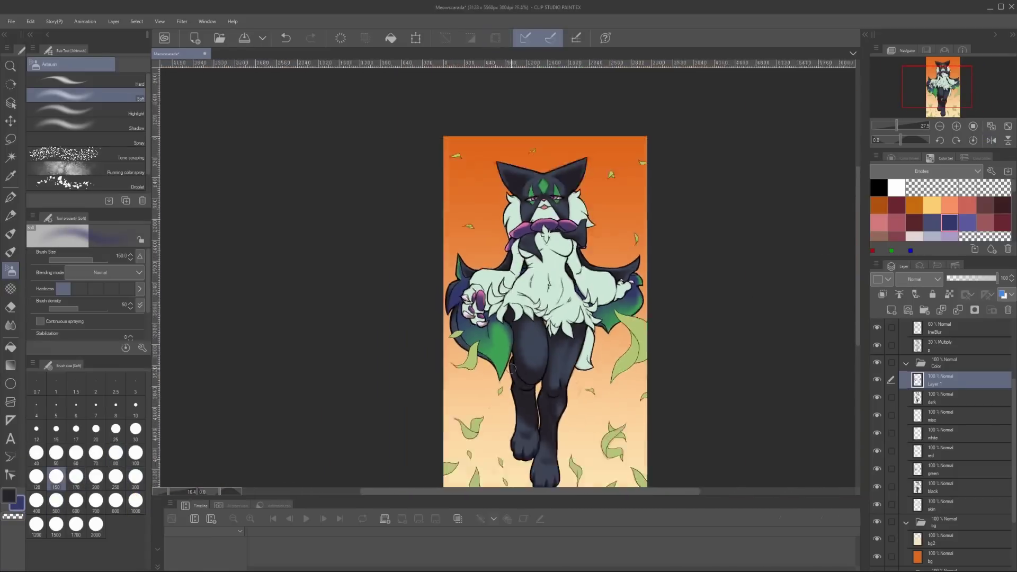
Shift the cape's indigo shading to a more saturated teal-blue with Hue/Saturation/Luminosity and paint a leaf fold with the Round mixing brush
key("ctrl+u")
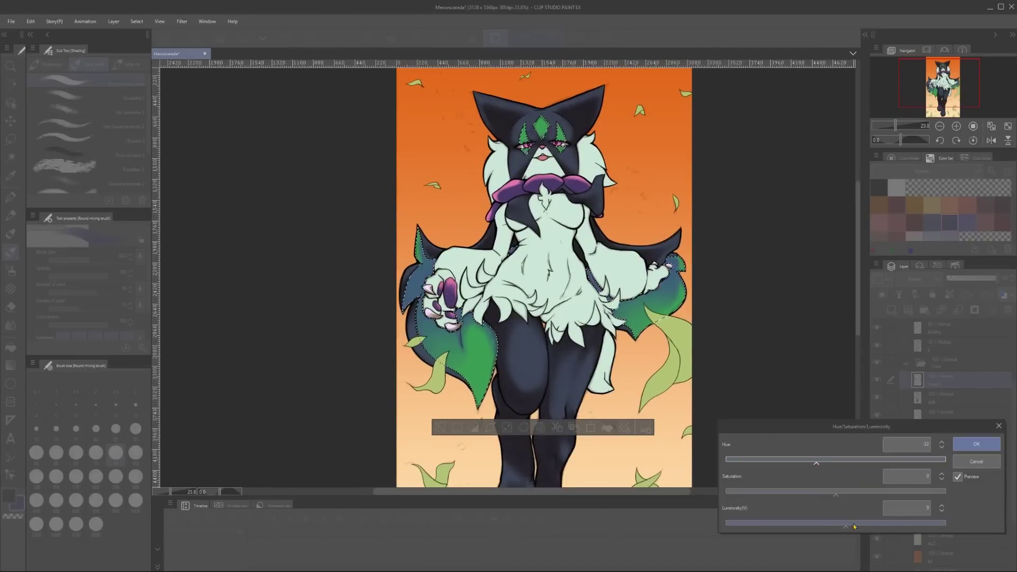
key("Return")
scroll(540, 254, "down", 1)
scroll(541, 254, "up", 2)
scroll(540, 254, "down", 1)
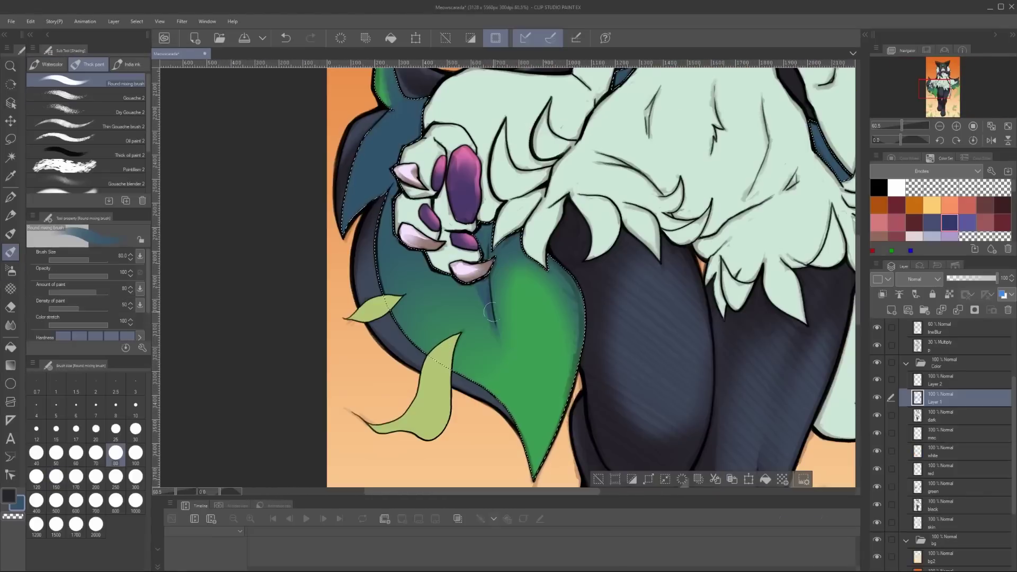
scroll(504, 358, "down", 4)
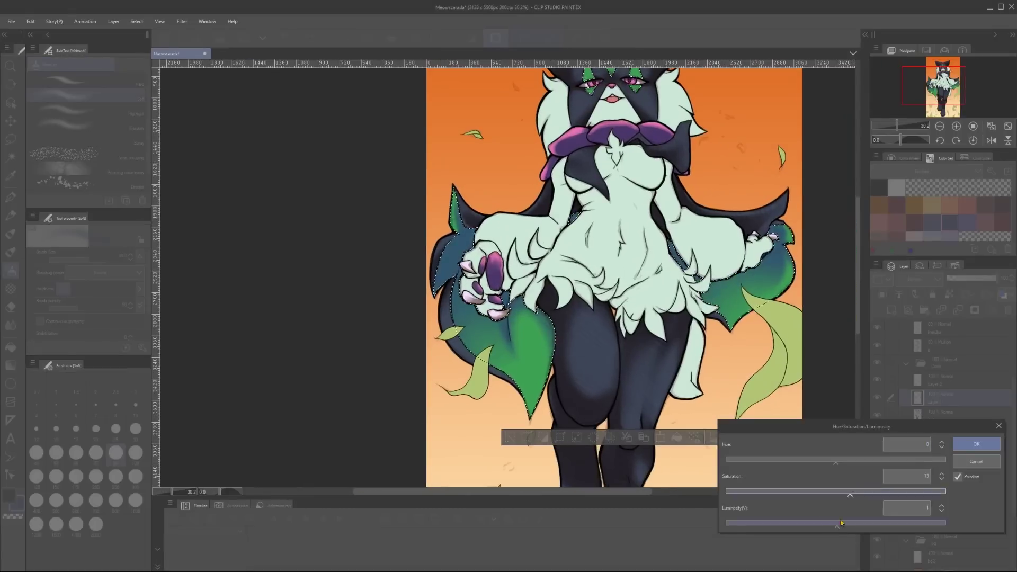
key("Return")
Paint salmon orange on Layer 2 over the cape around the raised paw with the G-pen and the Soft airbrush at size 150
key("p")
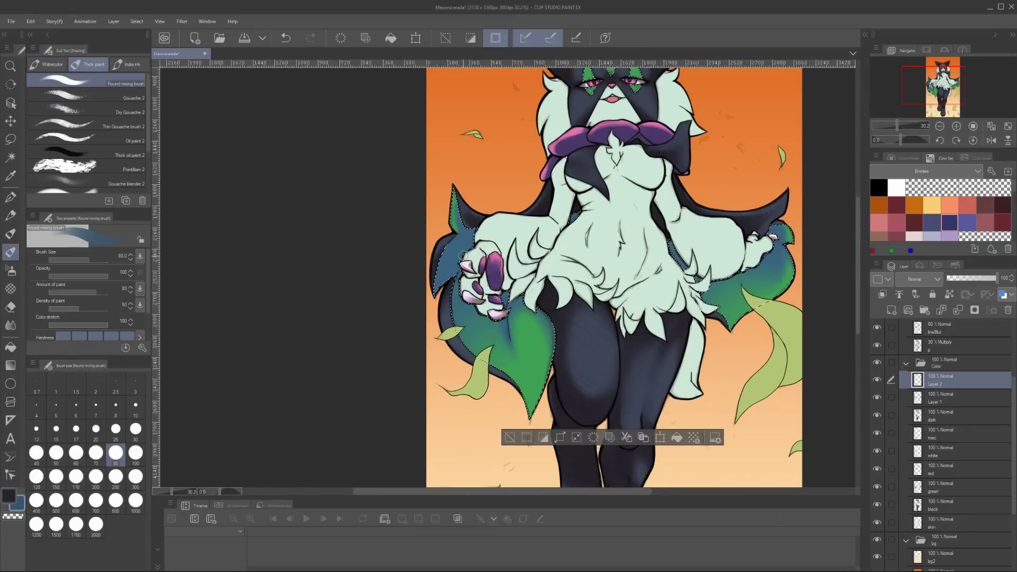
left_click_drag(594, 211, 626, 211)
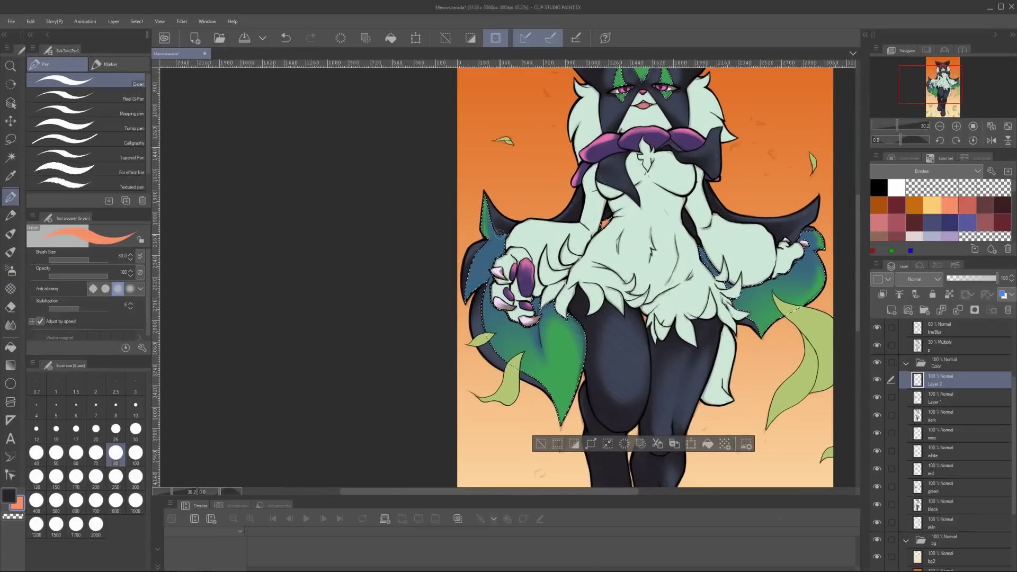
left_click_drag(582, 238, 630, 245)
key("b")
mouse_move(535, 249)
left_mouse_down()
mouse_move(513, 324)
mouse_move(480, 291)
mouse_move(490, 307)
left_mouse_up()
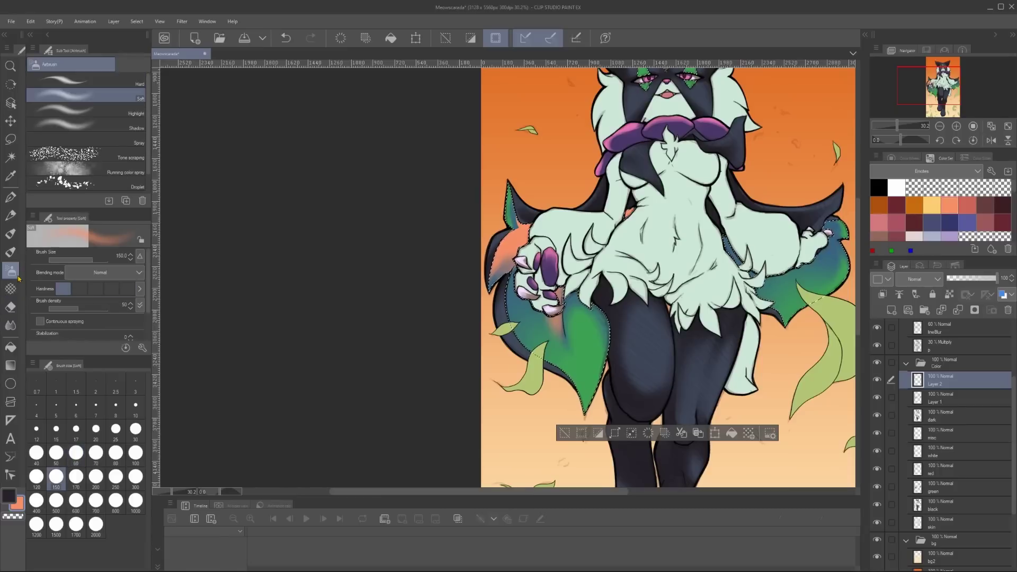
left_click(96, 476)
left_click(13, 516)
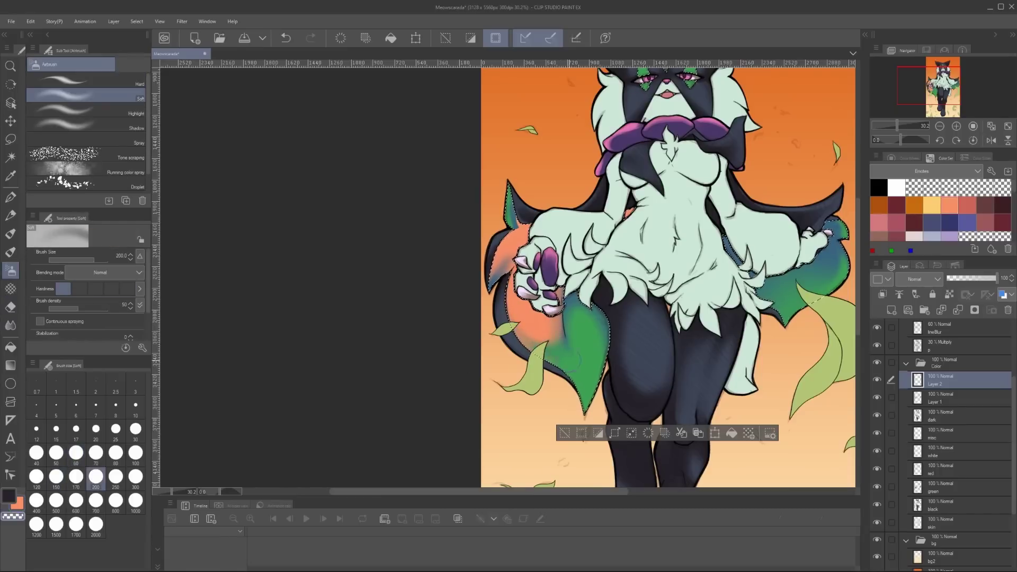
Fade the orange around the raised paw into the cape using the transparent colour with the Soft airbrush at size 200
key("c")
key("bracketleft")
key("bracketleft")
key("bracketleft")
key("bracketleft")
key("bracketleft")
scroll(508, 275, "down", 1)
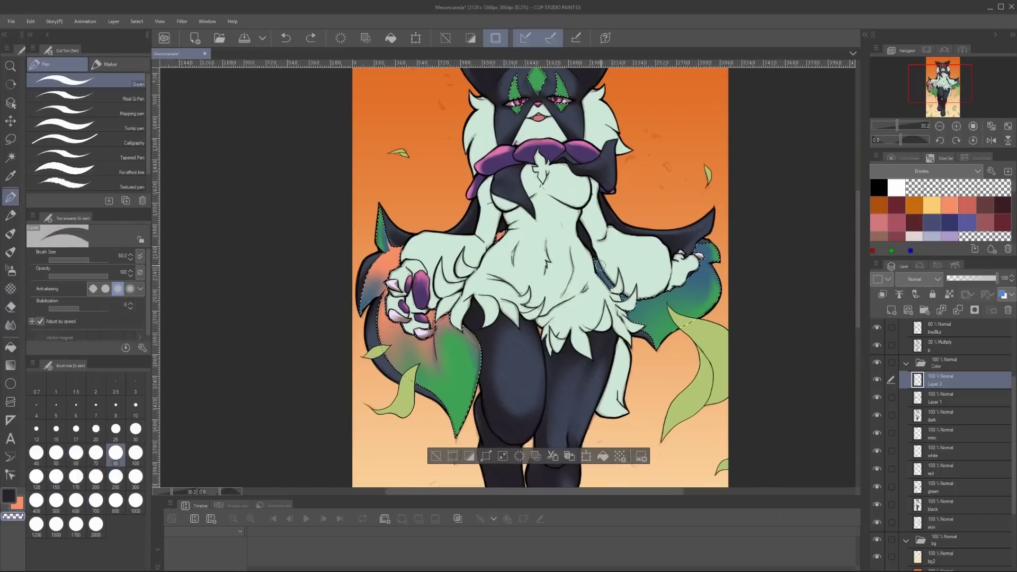
Paint salmon orange over the opposite side of the cape beneath the other arm with the Soft airbrush at size 150
scroll(567, 276, "up", 1)
key("bracketleft")
key("bracketleft")
key("bracketleft")
key("bracketleft")
key("bracketleft")
key("bracketleft")
key("bracketright")
key("bracketright")
key("bracketright")
key("bracketright")
key("bracketright")
key("bracketright")
key("bracketright")
key("bracketright")
key("bracketright")
key("bracketright")
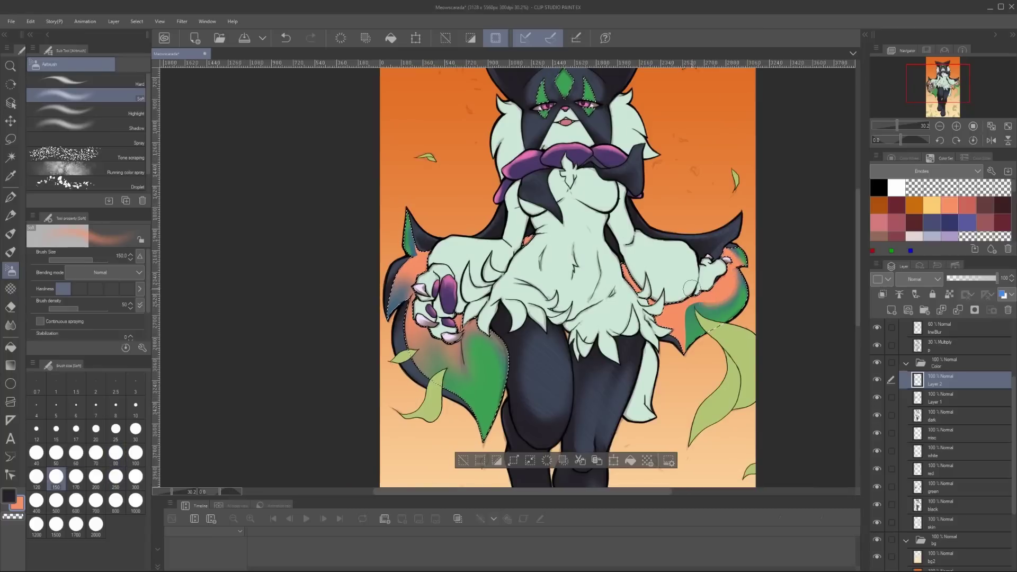
Fade the orange beneath the other arm using the transparent colour with the Soft airbrush at size 70, and clear the selection
scroll(768, 299, "down", 1)
scroll(795, 302, "up", 1)
key("ctrl+d")
scroll(800, 302, "down", 1)
key("ctrl+a")
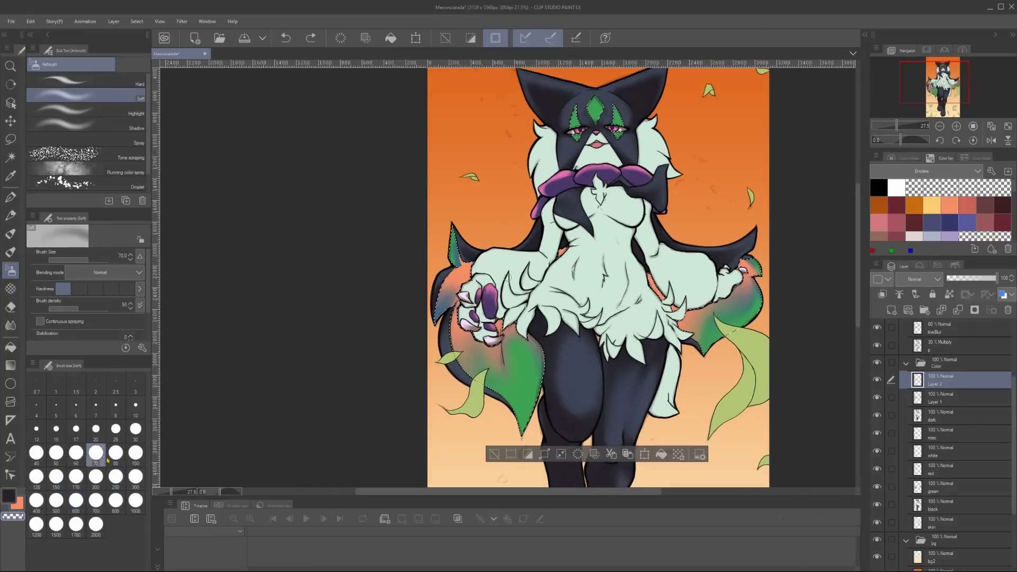
Turn the cape's orange shading into dark green with Hue/Saturation/Luminosity, raising the saturation and lowering the luminosity
key("ctrl+u")
left_click(893, 458)
left_click_drag(835, 494, 866, 494)
left_click_drag(836, 526, 751, 526)
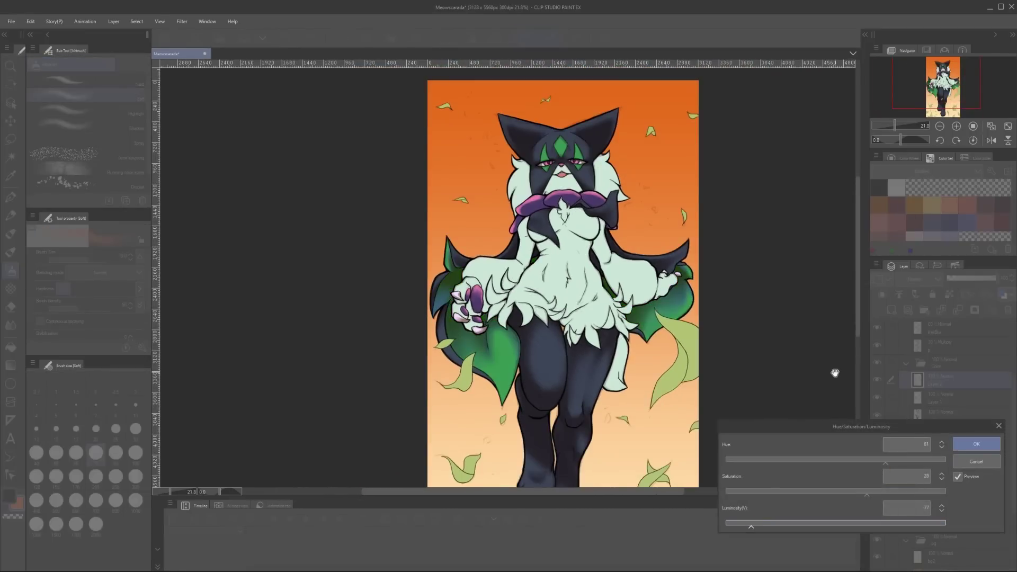
scroll(714, 316, "down", 2)
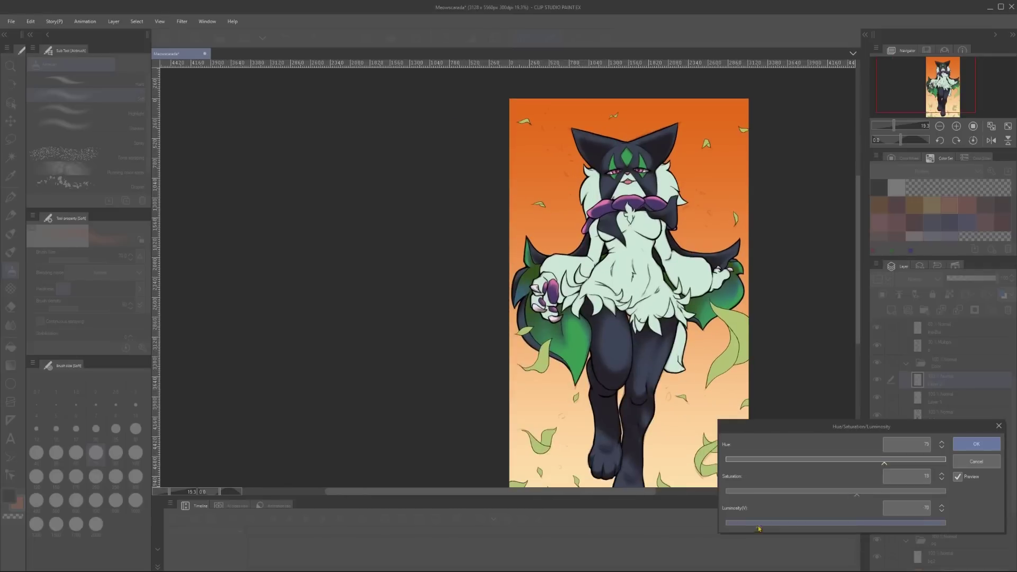
key("Return")
key("e")
scroll(713, 316, "up", 2)
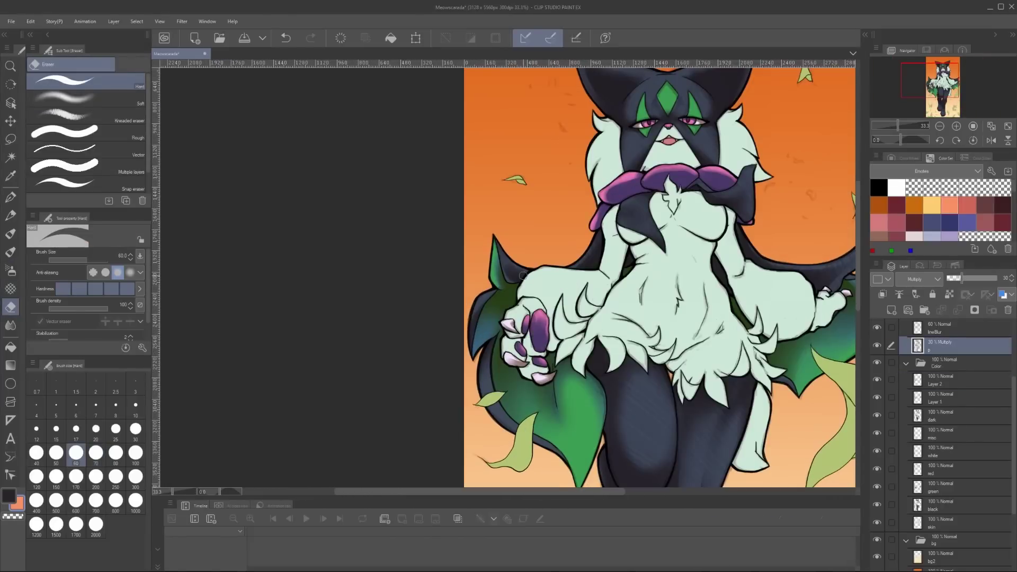
scroll(523, 276, "up", 5)
scroll(579, 286, "down", 7)
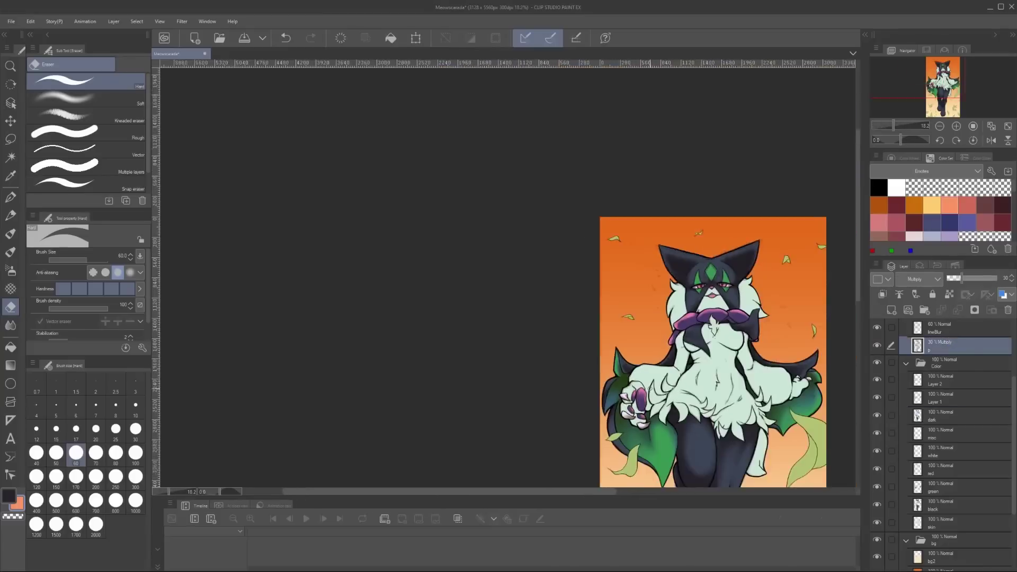
scroll(580, 287, "up", 2)
scroll(580, 286, "up", 1)
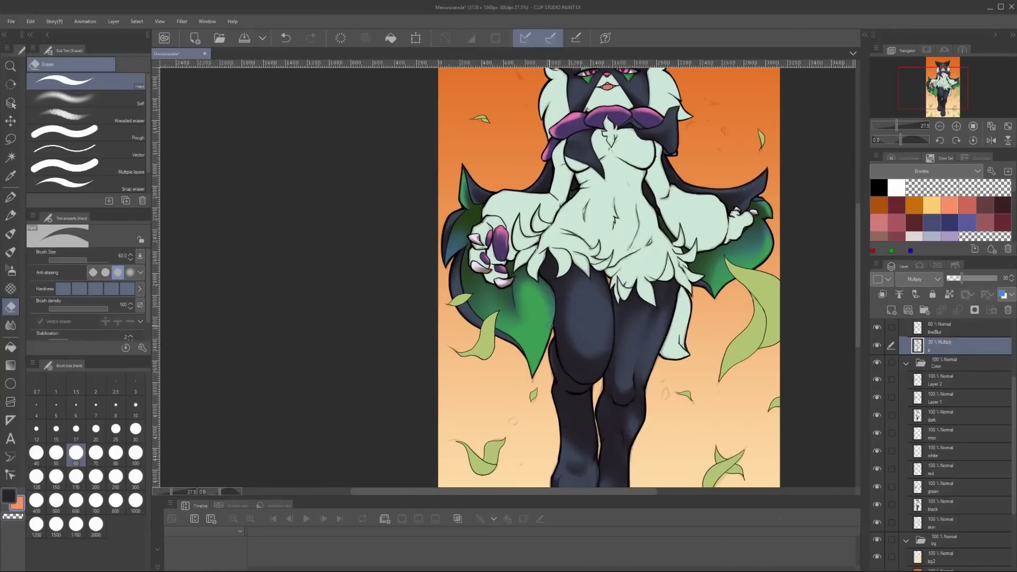
scroll(579, 286, "down", 2)
scroll(579, 286, "up", 2)
Merge Layer 1 and Layer 2 into the dark layer
left_click(942, 397)
key("ctrl+e")
key("ctrl+e")
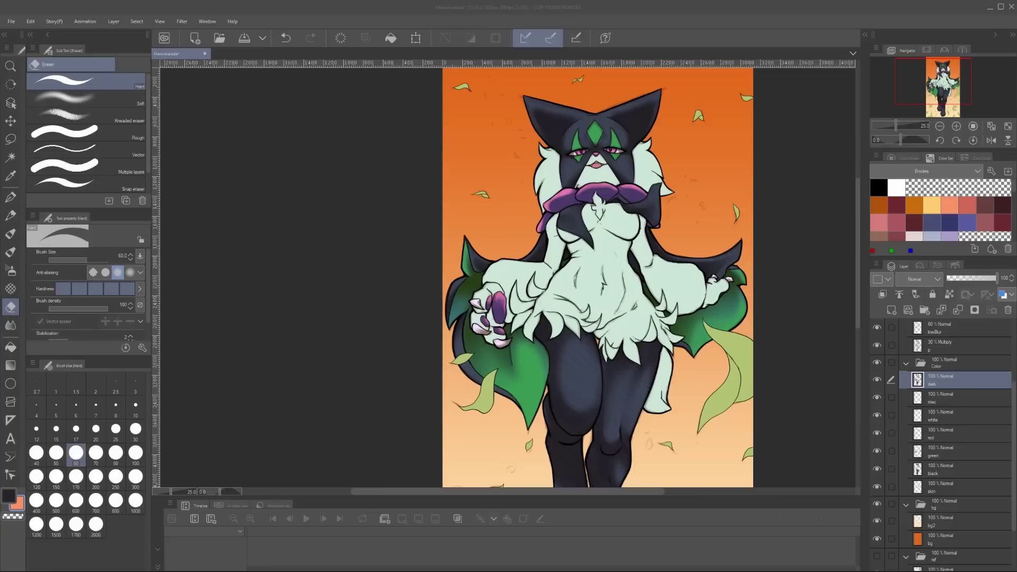
Load the skin layer's painted area as a selection and add a new layer above the dark layer in the Color folder
left_click(943, 486)
left_click(917, 486, "ctrl")
key("m")
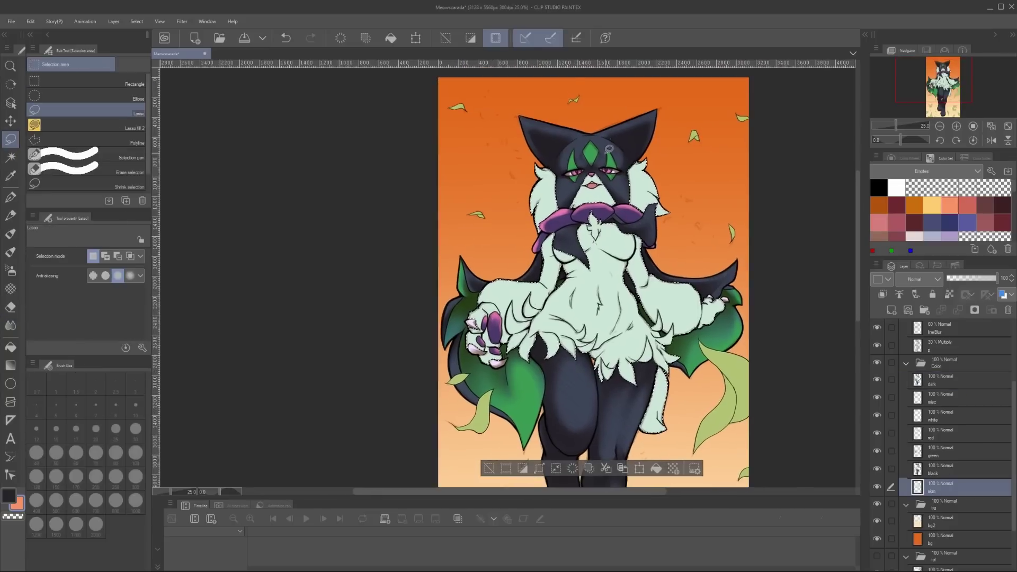
scroll(609, 149, "up", 2)
key("p")
key("ctrl+shift+n")
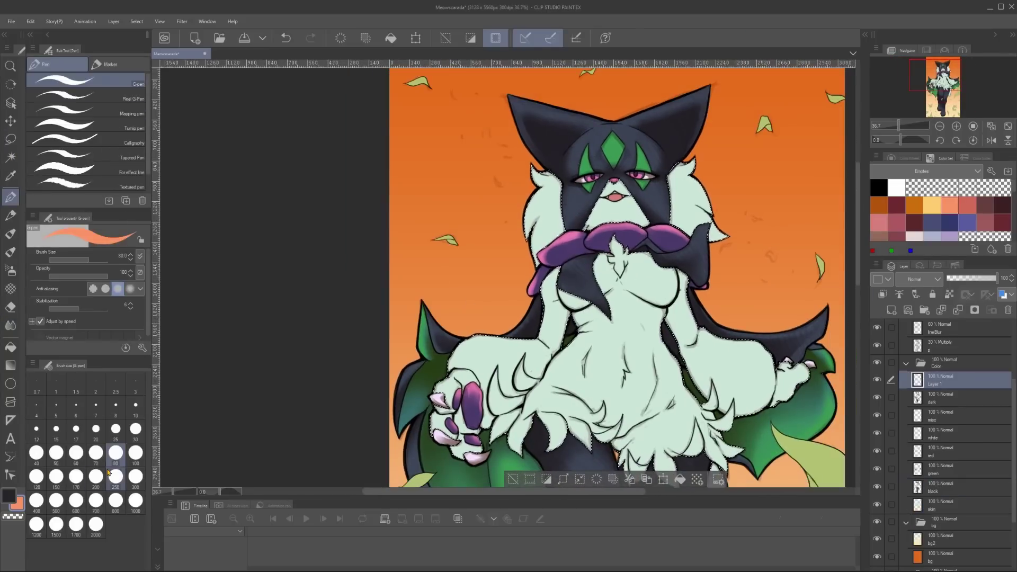
Paint salmon fur shading on one cheek tuft and start the chin with the Round mixing brush at sizes 50 and 70
scroll(545, 85, "up", 2)
key("b")
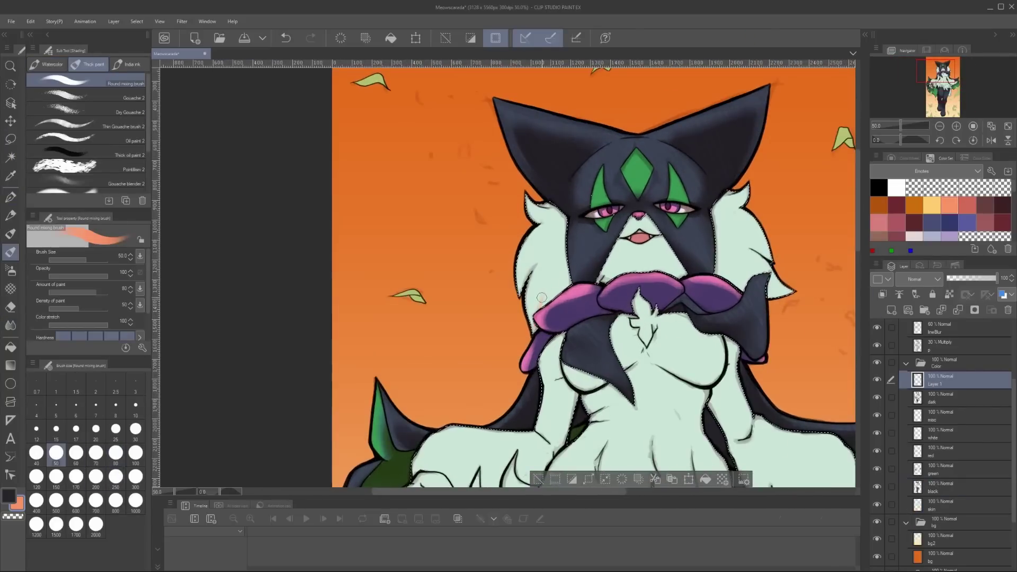
left_click_drag(544, 254, 524, 288)
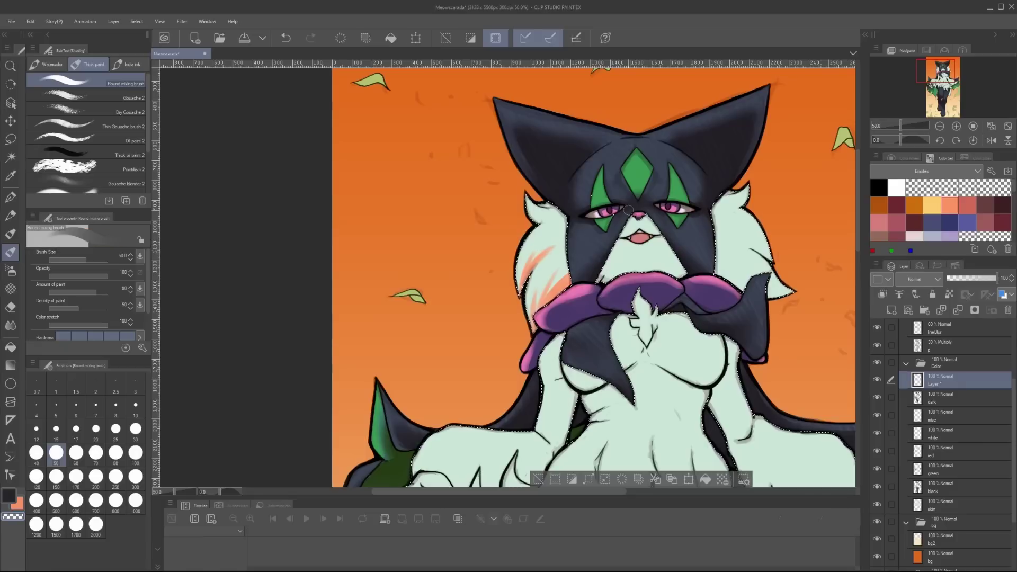
key("bracketright")
key("bracketright")
left_click_drag(611, 271, 545, 269)
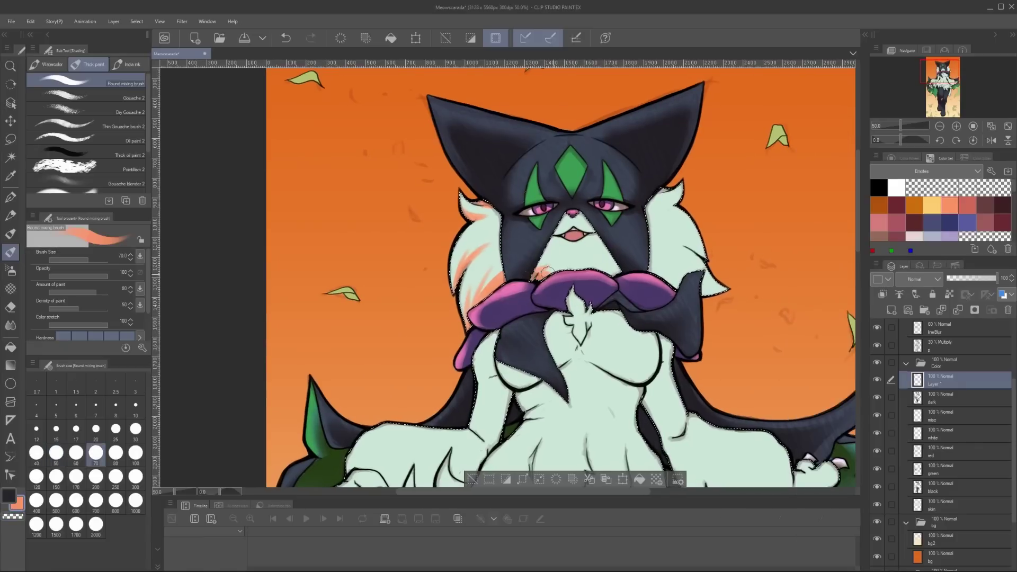
Add salmon shading around the muzzle and chin with the Round mixing brush, varying the size between 20 and 60
key("bracketleft")
key("bracketleft")
key("bracketleft")
key("bracketleft")
key("bracketleft")
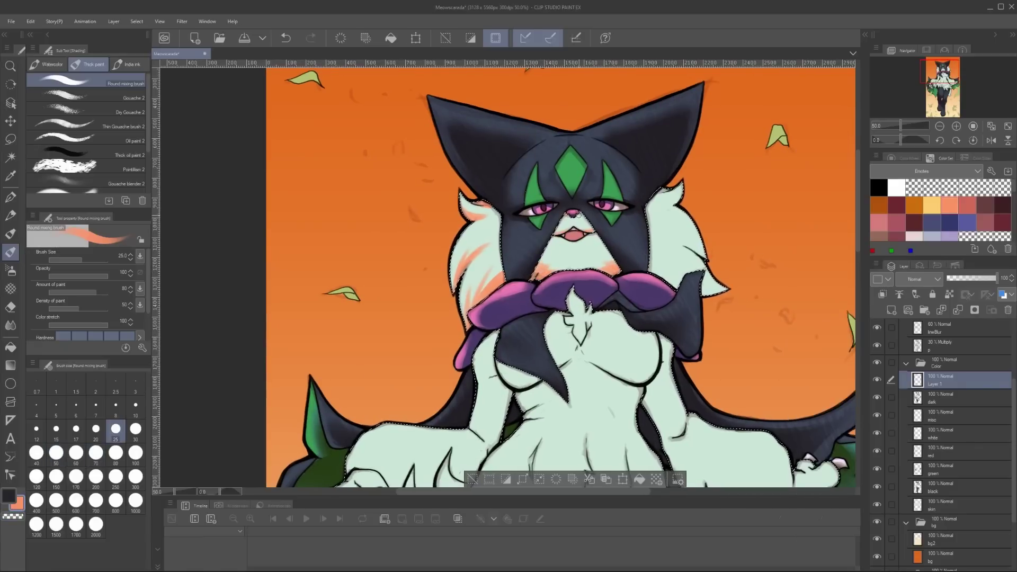
key("bracketright")
key("bracketright")
key("bracketright")
key("bracketright")
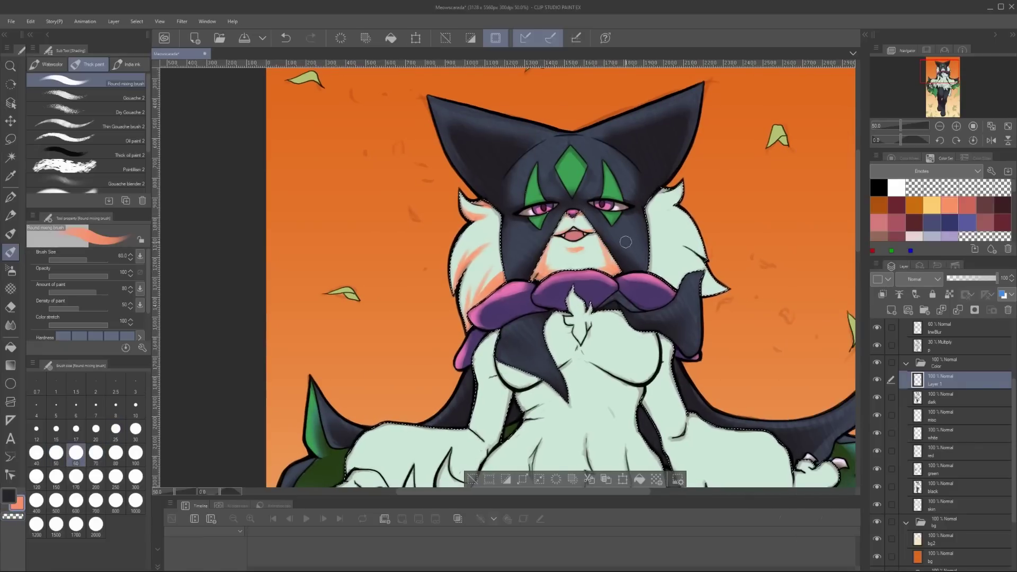
Paint salmon strand shading on the other cheek tuft with the Round mixing brush at size 30, checking it in a mirrored view
key("bracketleft")
key("bracketleft")
key("bracketleft")
key("h")
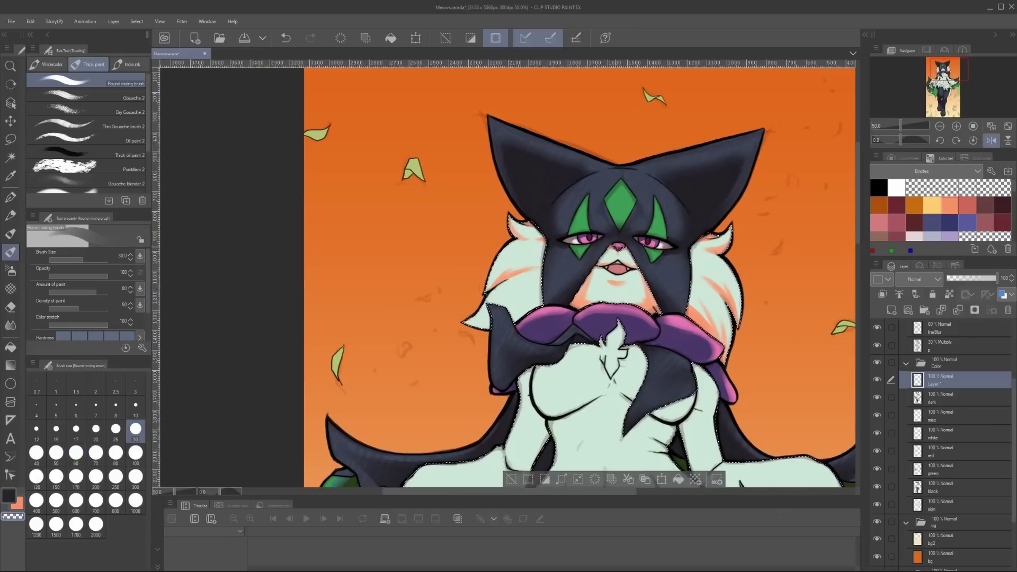
key("h")
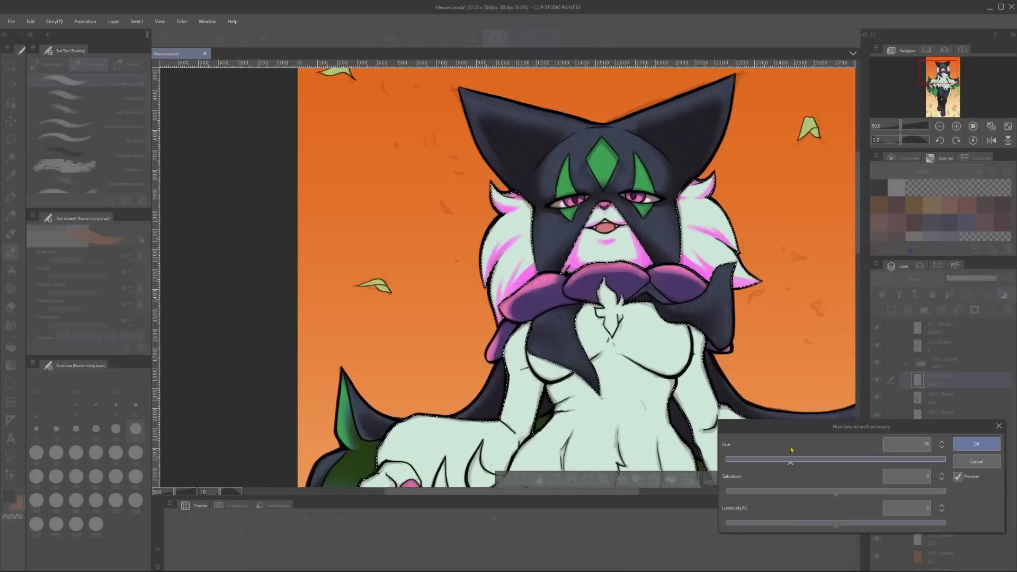
Turn the salmon fur shading into muted teal with Hue/Saturation/Luminosity, adjusting the hue, saturation and luminosity
left_click_drag(872, 522, 828, 523)
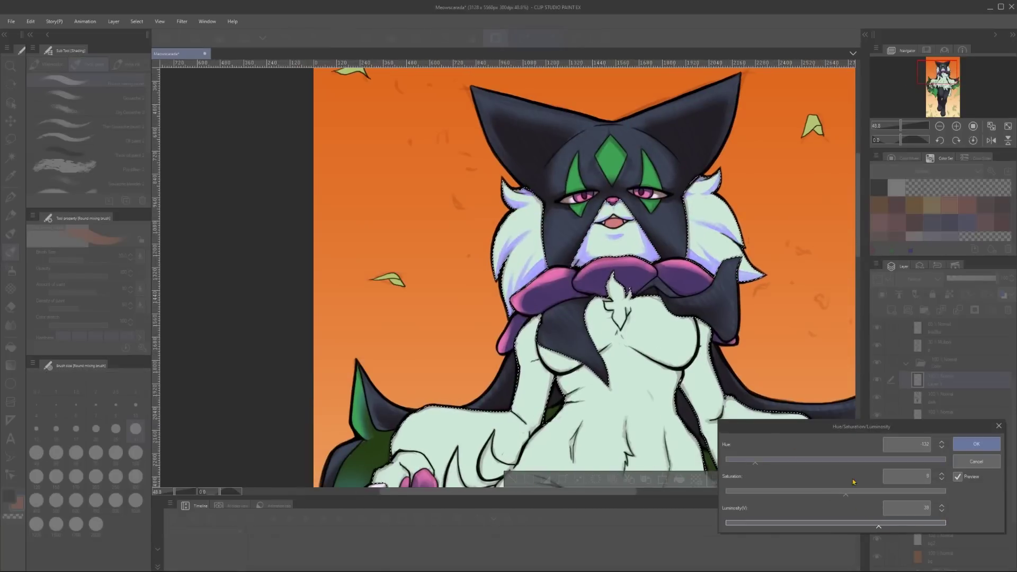
left_click_drag(756, 460, 769, 460)
left_click_drag(835, 492, 808, 491)
scroll(604, 388, "down", 1)
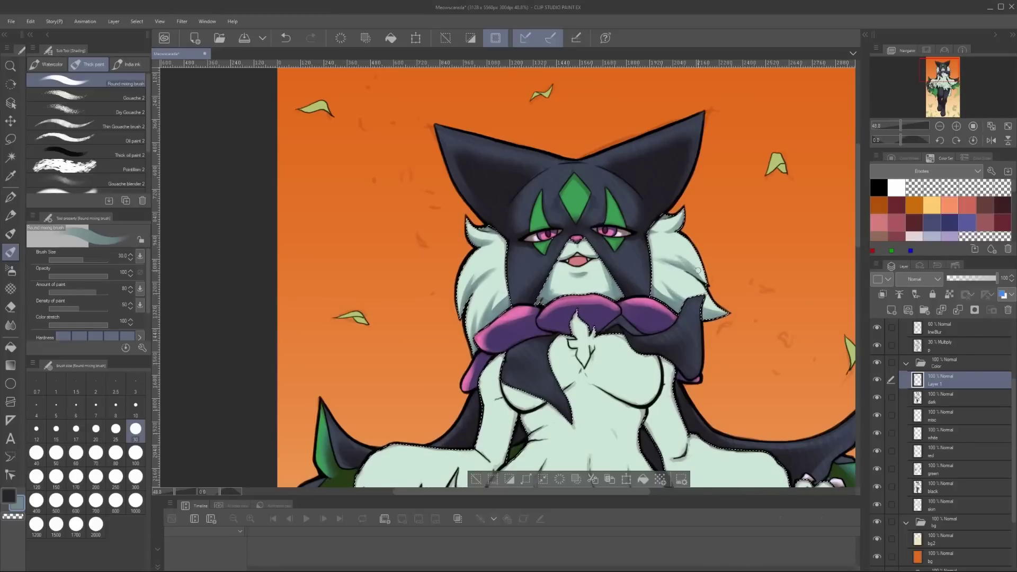
Shade the upper arm beside the raised paw in teal with the Round mixing brush at sizes 30 and 70
scroll(698, 271, "down", 2)
scroll(698, 270, "up", 4)
left_click_drag(716, 314, 747, 280)
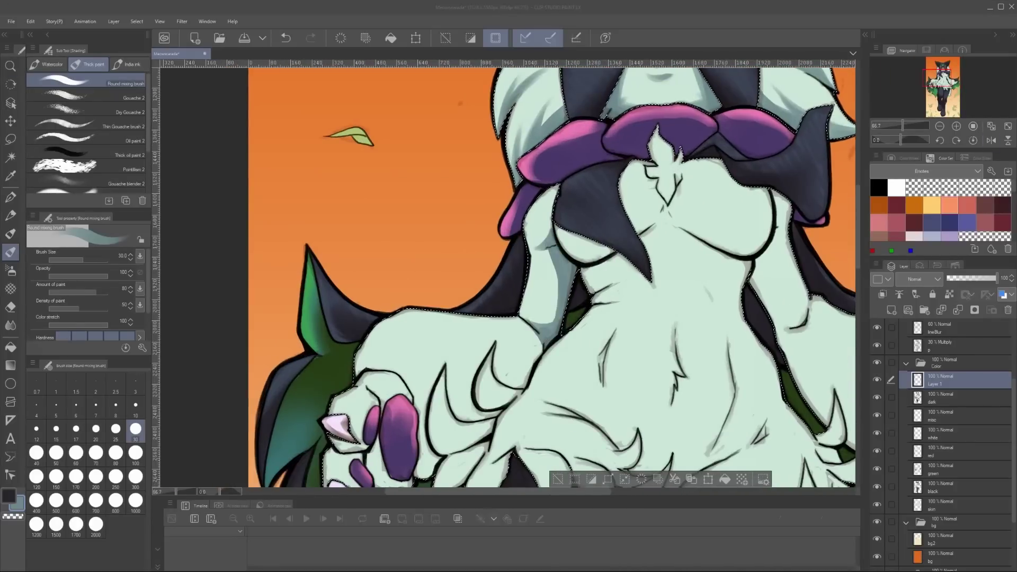
left_click_drag(549, 273, 584, 278)
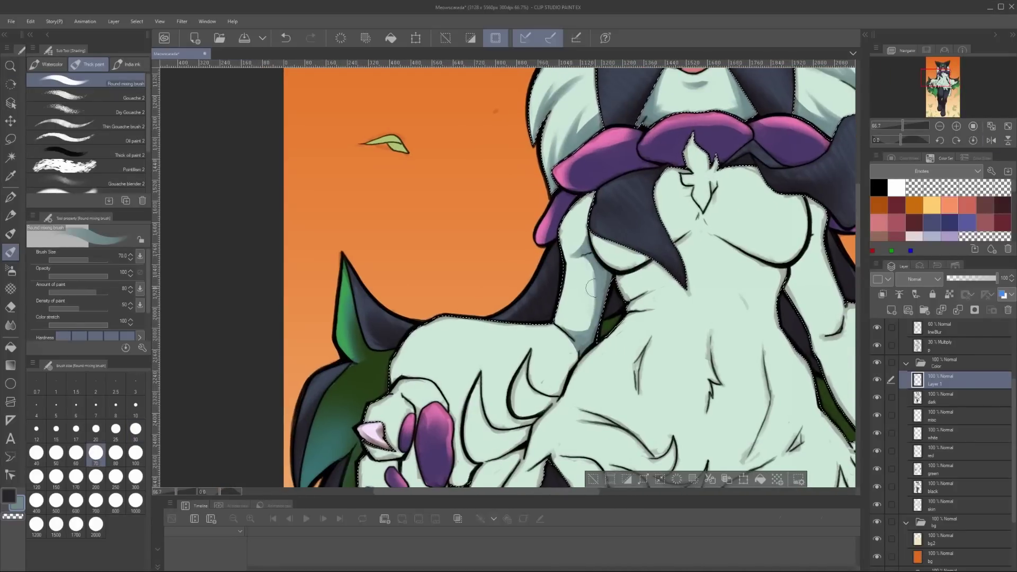
key("b")
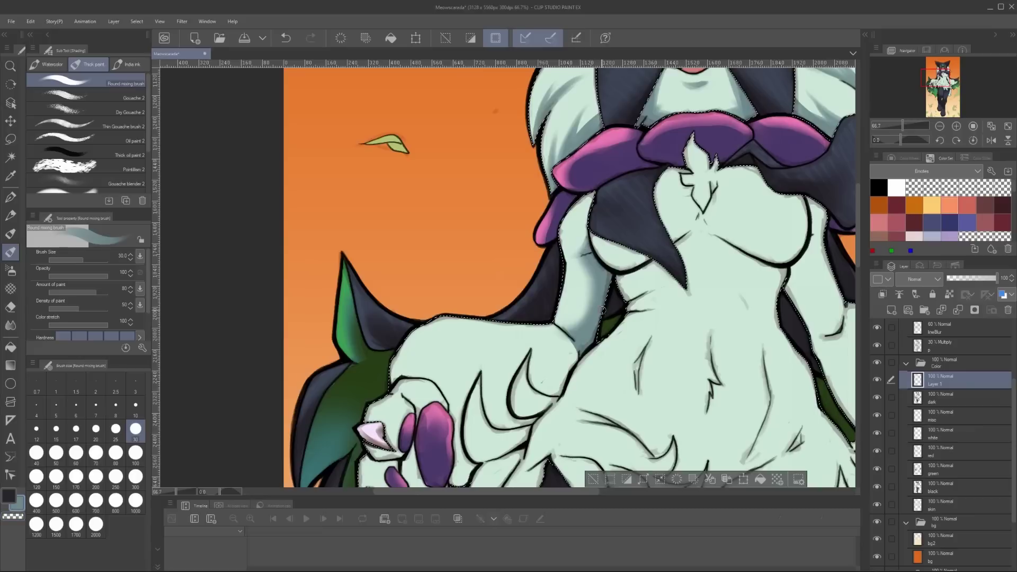
Outline a jagged fur shadow on the raised paw's forearm with the G-pen, fill it with teal and blend it with the Round mixing brush
scroll(610, 298, "down", 2)
left_click_drag(665, 369, 700, 307)
key("w")
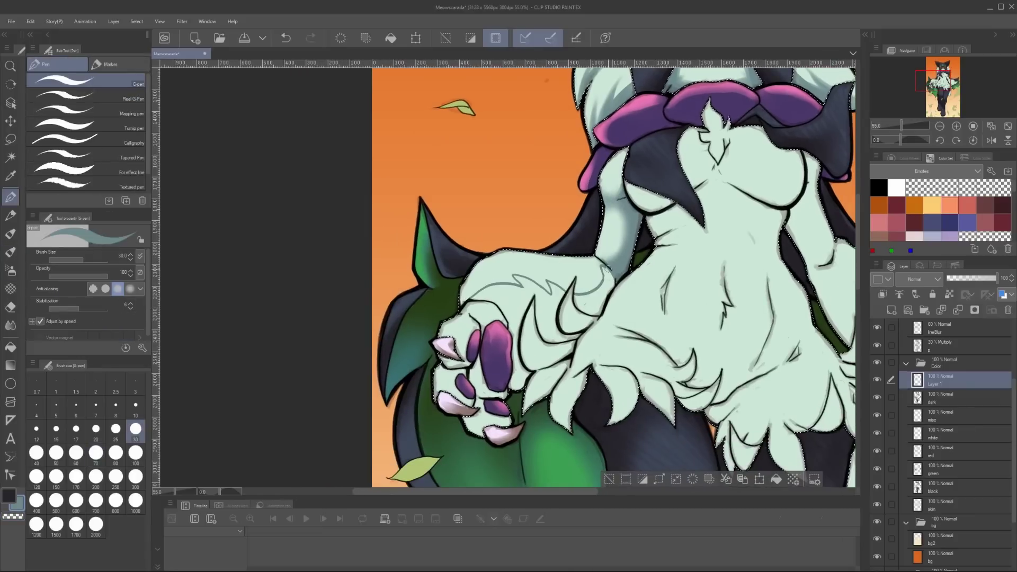
left_click(479, 347, "ctrl+shift")
key("p")
mouse_move(479, 347)
left_mouse_down()
mouse_move(482, 275)
mouse_move(576, 281)
left_mouse_up()
key("b")
key("b")
left_click_drag(534, 201, 558, 197)
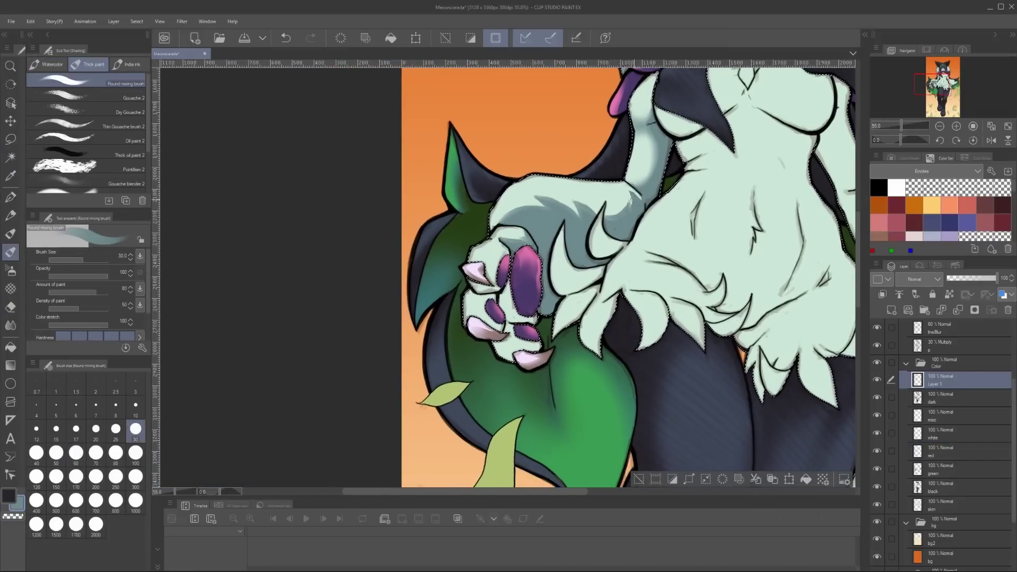
Shade the raised paw in teal and soften the arm shading with the Soft airbrush at size 70, using the transparent colour
scroll(532, 285, "down", 4)
scroll(532, 285, "up", 2)
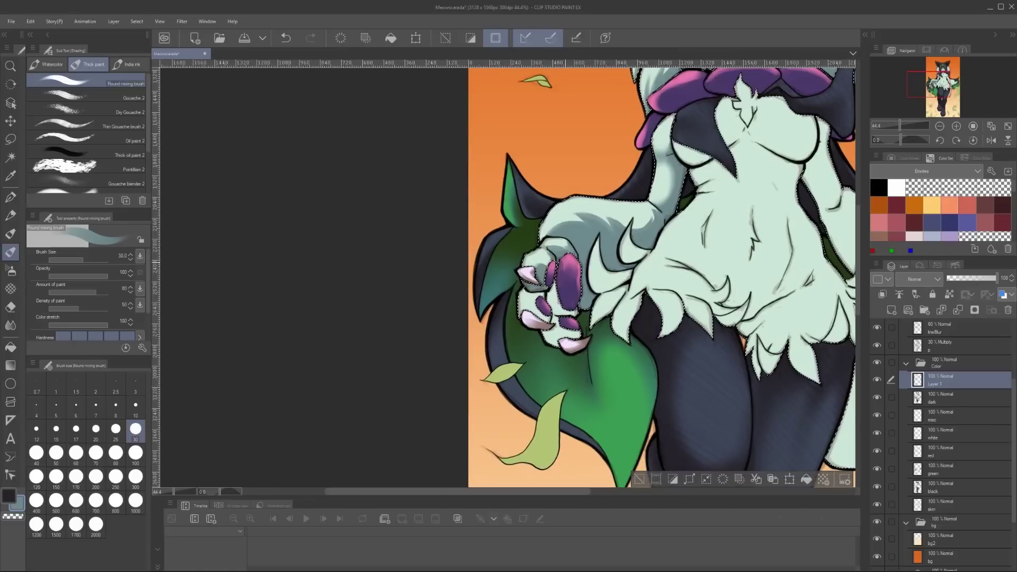
scroll(725, 326, "down", 3)
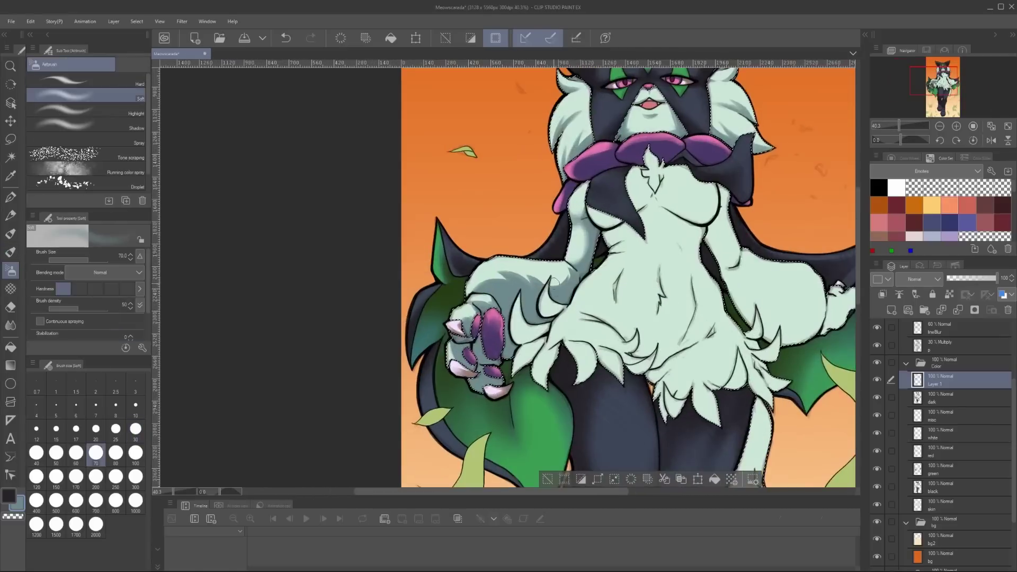
key("e")
left_click_drag(629, 324, 531, 266)
key("b")
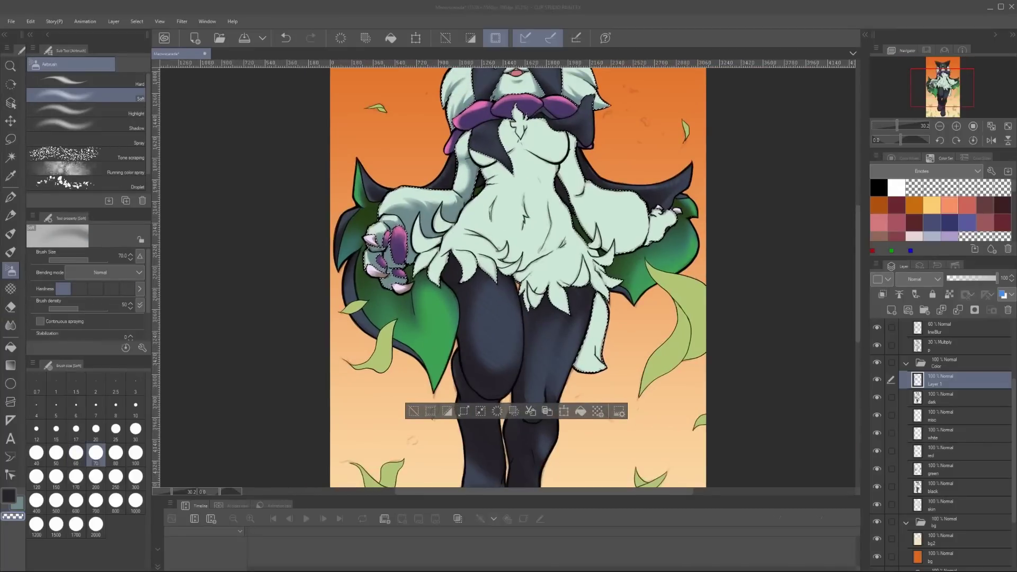
Cover the tail in teal and lighten fur strands in it with the transparent Round mixing brush at size 30
key("p")
scroll(509, 276, "up", 3)
scroll(508, 275, "down", 3)
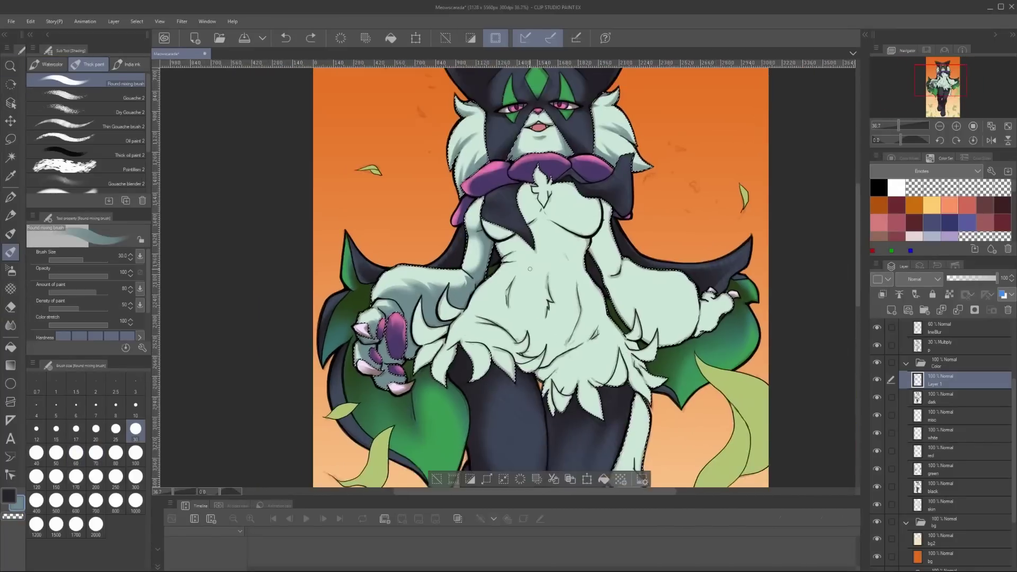
scroll(508, 275, "up", 1)
key("b")
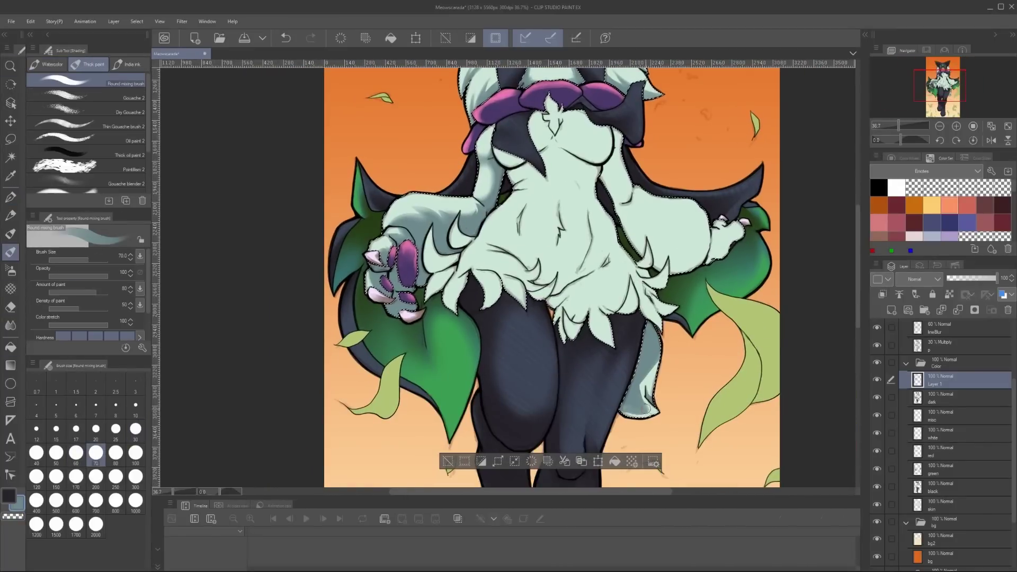
key("c")
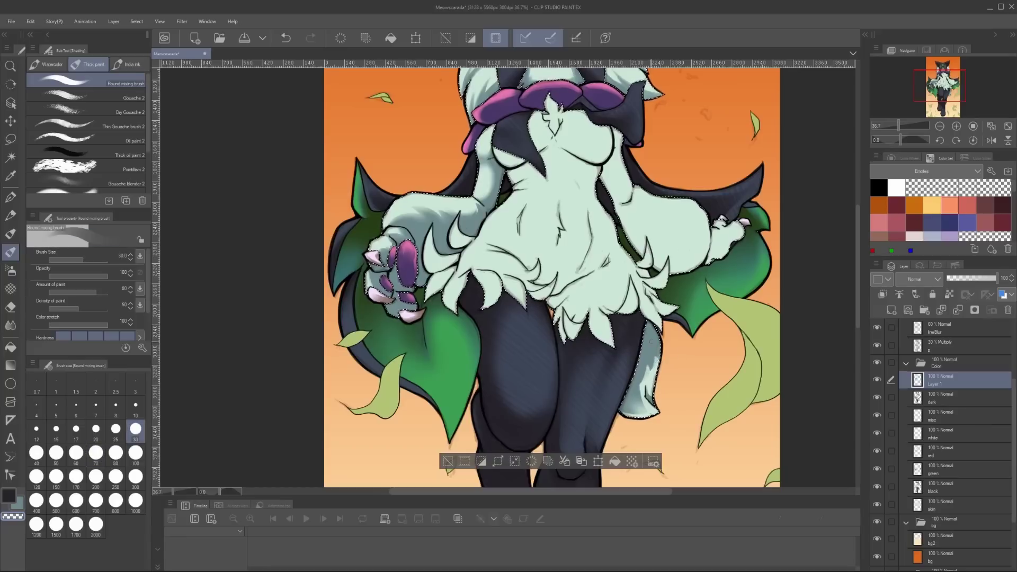
Shade the other arm's fur in teal with a G-pen outline at size 30, blending with the Round mixing brush at size 40
scroll(650, 342, "down", 1)
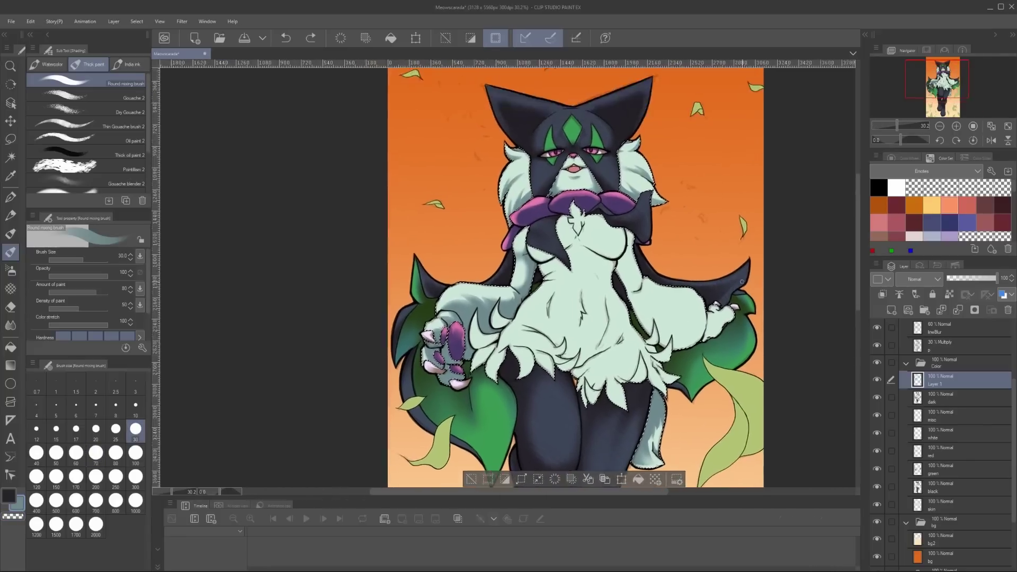
key("bracketright")
scroll(701, 308, "up", 1)
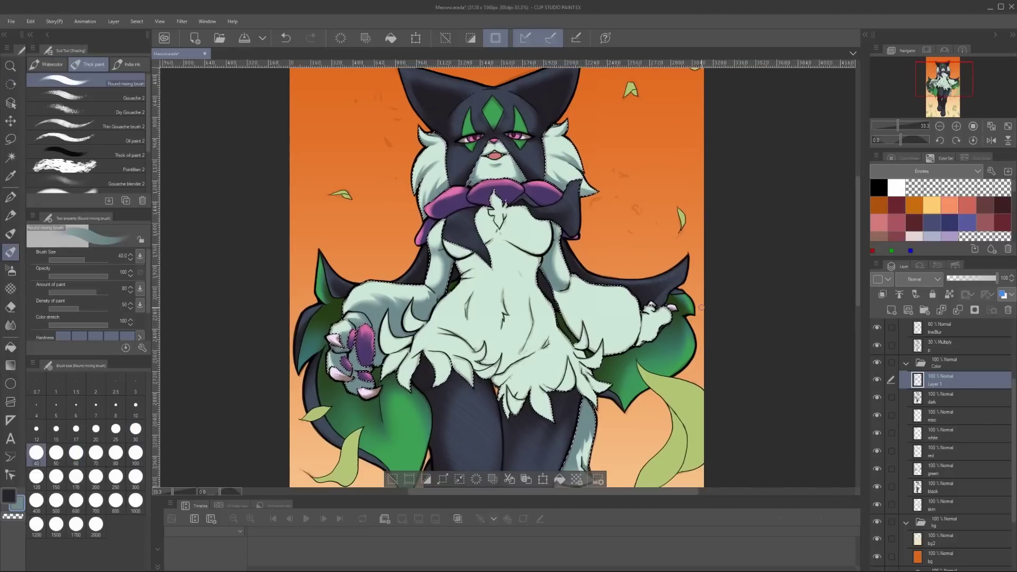
key("p")
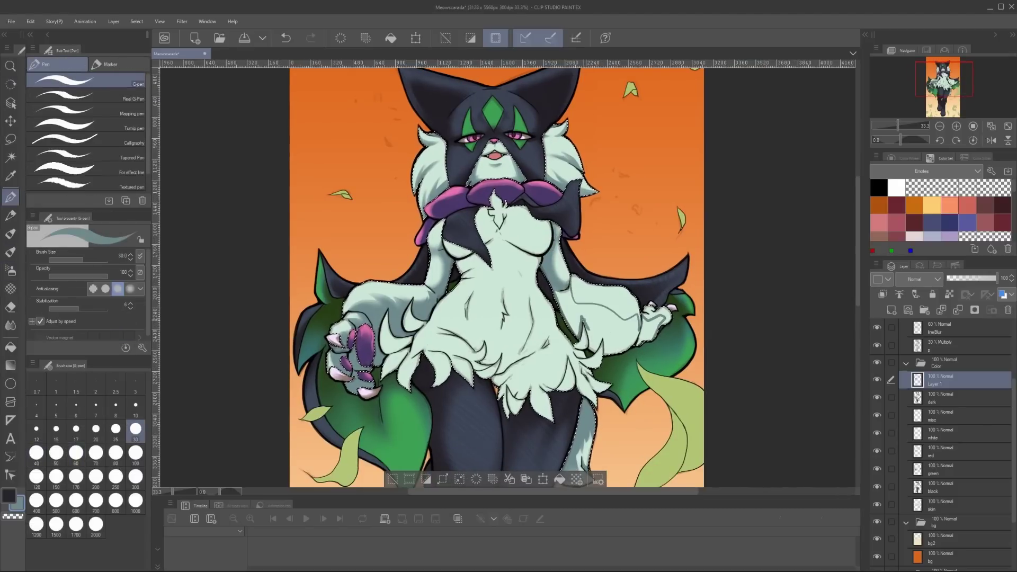
key("b")
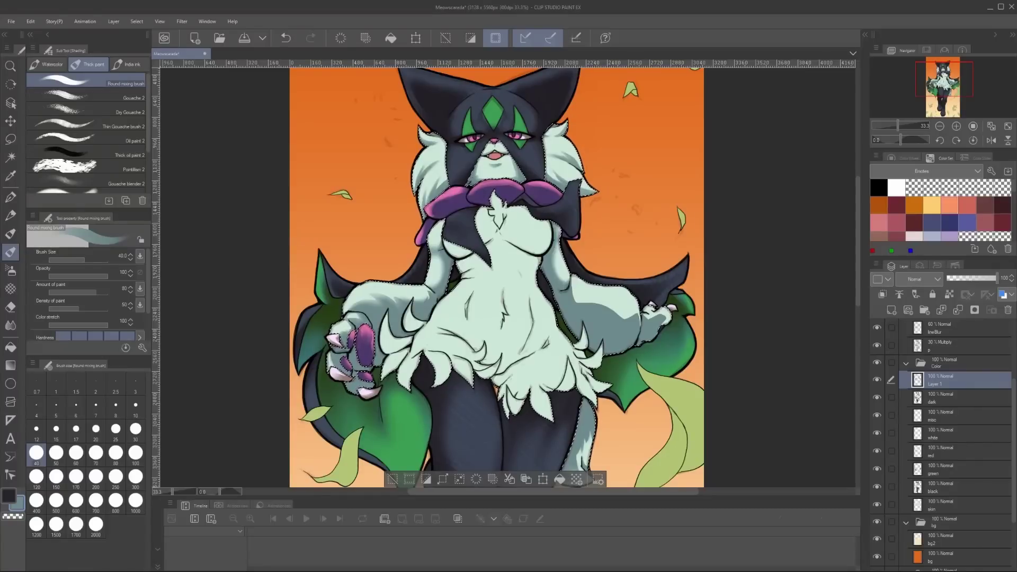
left_click(585, 292, "alt")
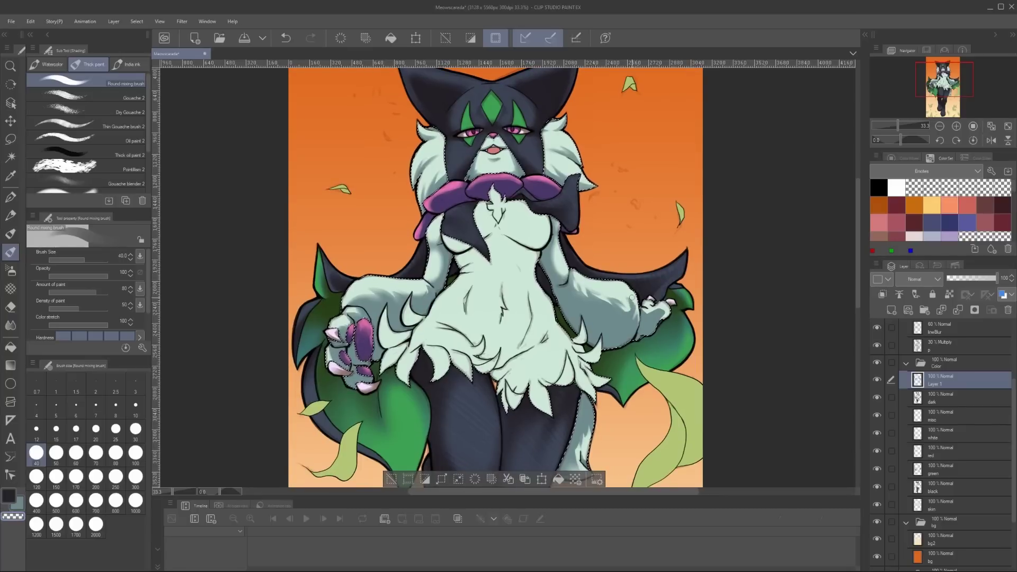
key("b")
key("b")
scroll(570, 300, "left", 3)
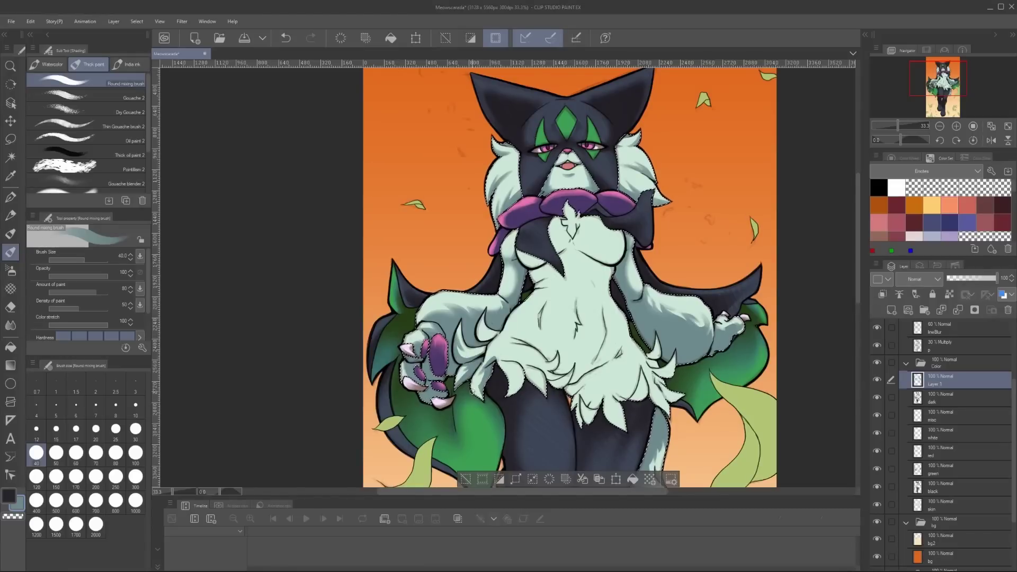
Shade the fur tufts around the hips and lower belly in teal with the Round mixing brush at size 40
left_click_drag(509, 350, 529, 339)
left_click(491, 288, "alt")
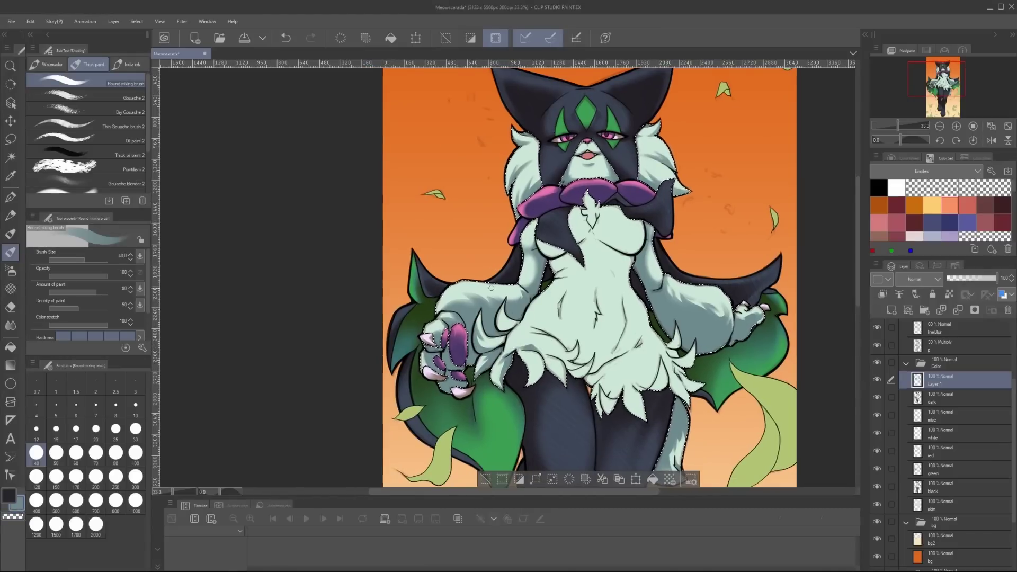
left_click_drag(491, 287, 496, 305)
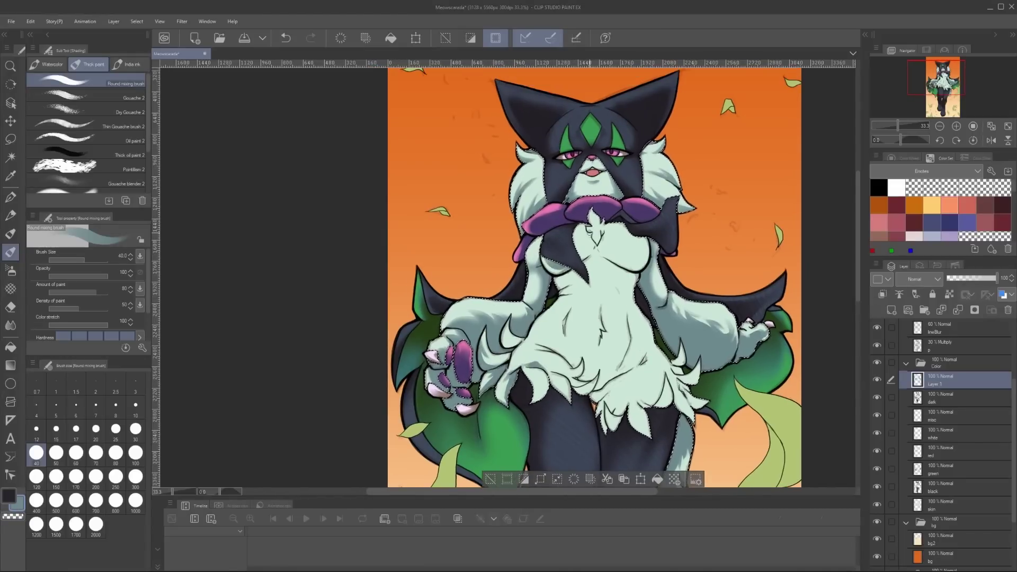
mouse_move(606, 387)
left_mouse_down()
mouse_move(608, 350)
mouse_move(570, 323)
mouse_move(562, 351)
left_mouse_up()
key("p")
key("b")
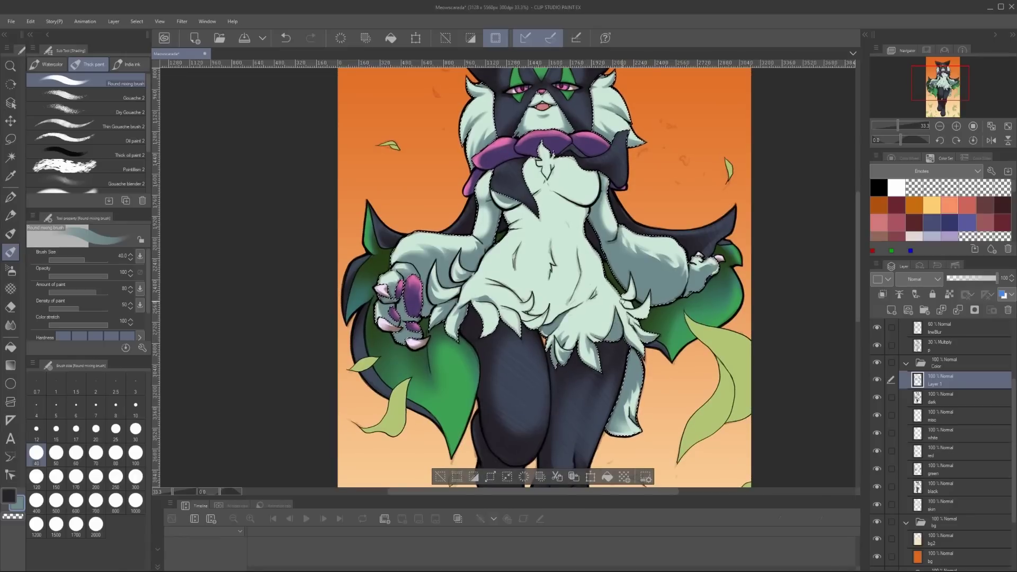
Shade the torso fur in teal with the Round mixing brush at size 40 and the Soft airbrush at size 70
left_click_drag(726, 276, 750, 273)
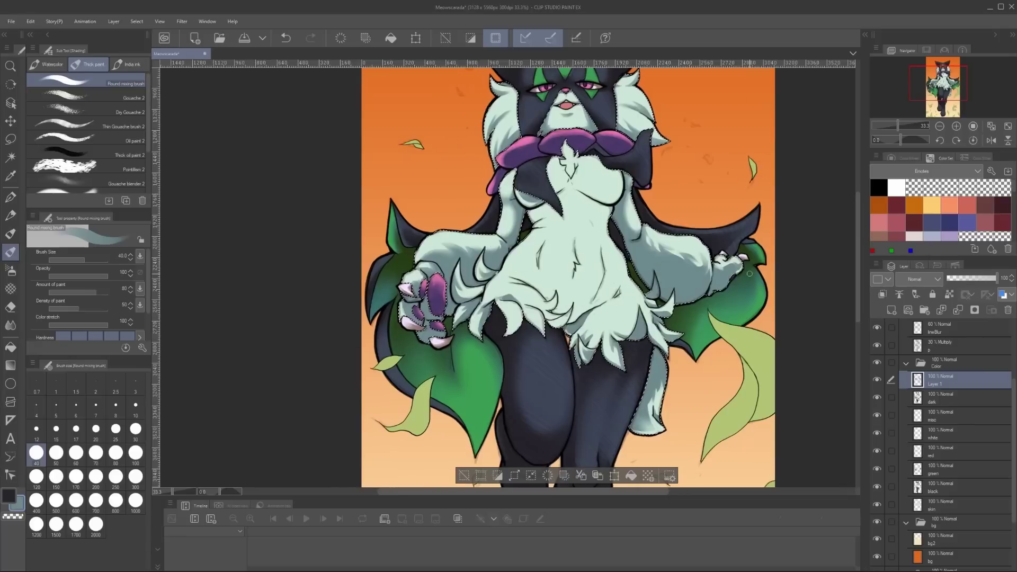
left_click_drag(576, 317, 560, 316)
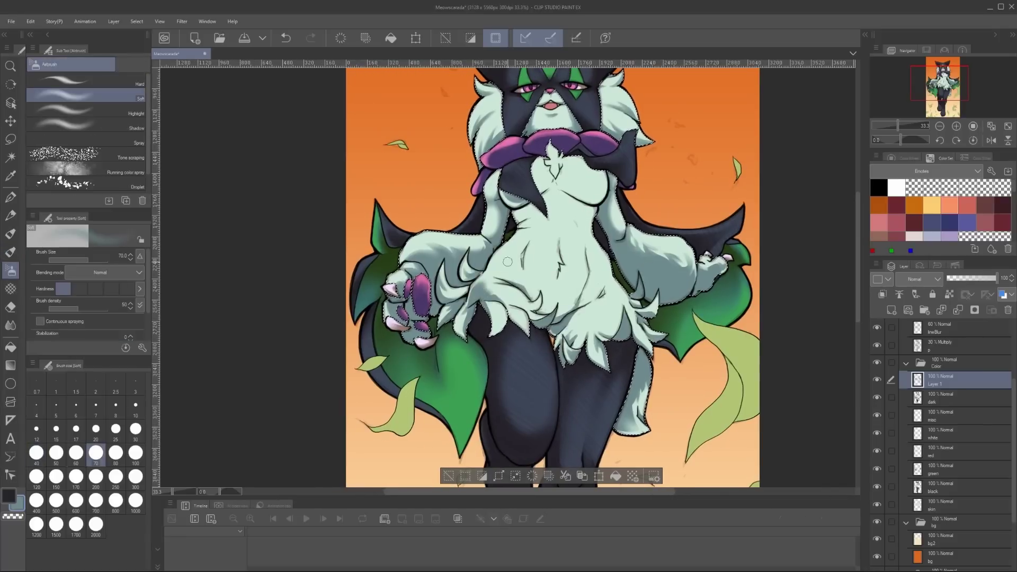
mouse_move(326, 346)
left_mouse_down()
mouse_move(311, 337)
mouse_move(329, 342)
left_mouse_up()
left_click(513, 306, "alt")
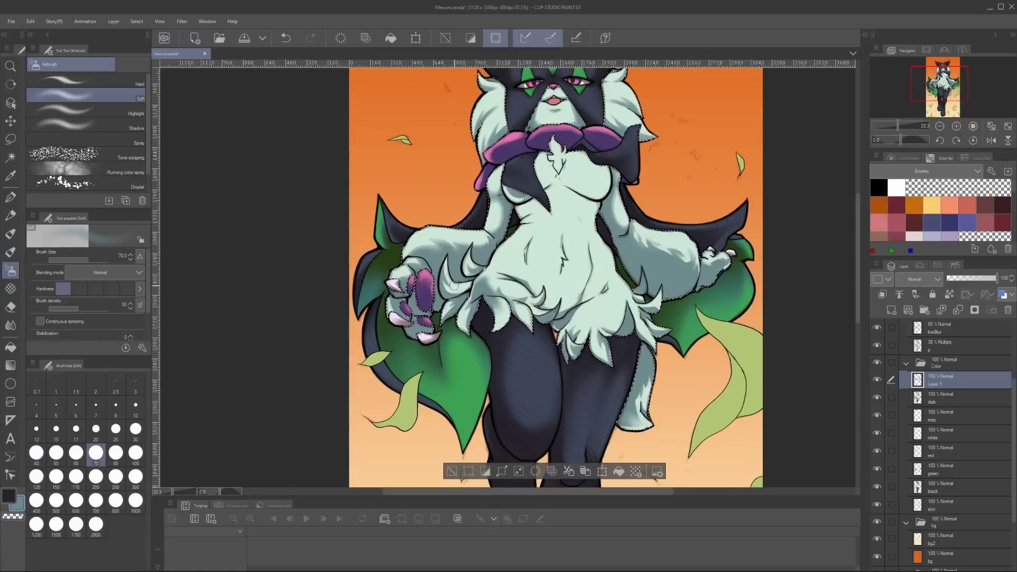
left_click_drag(530, 298, 514, 309)
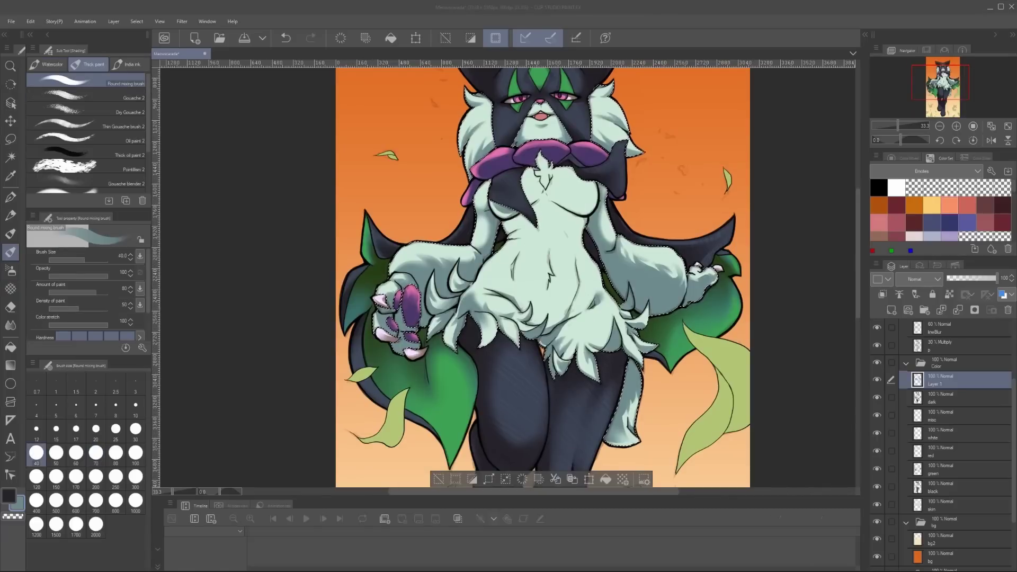
Shade the chest fur in teal with the Round mixing brush at sizes 40 and 60, and add a new layer above
scroll(542, 275, "up", 3)
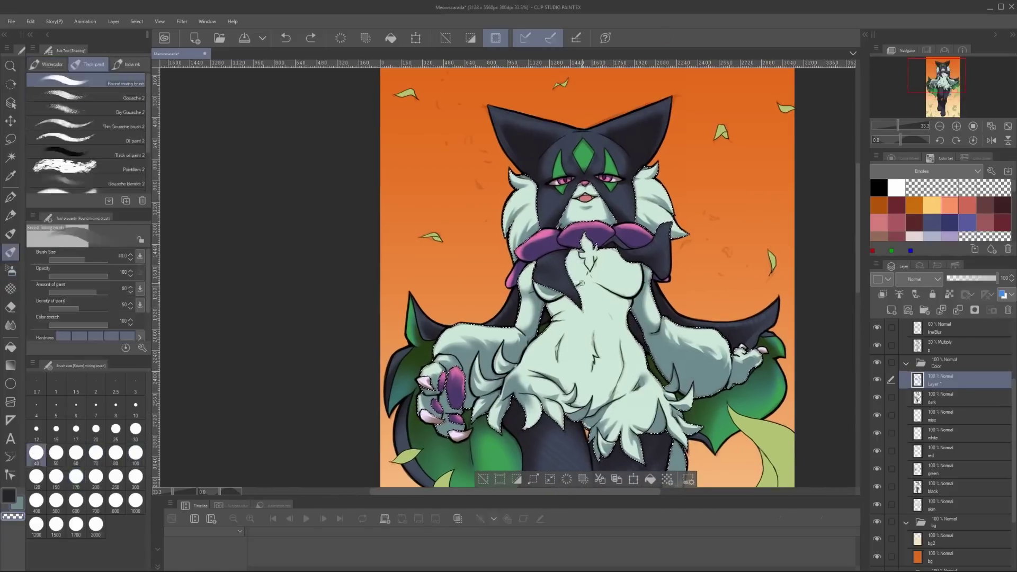
key("h")
key("h")
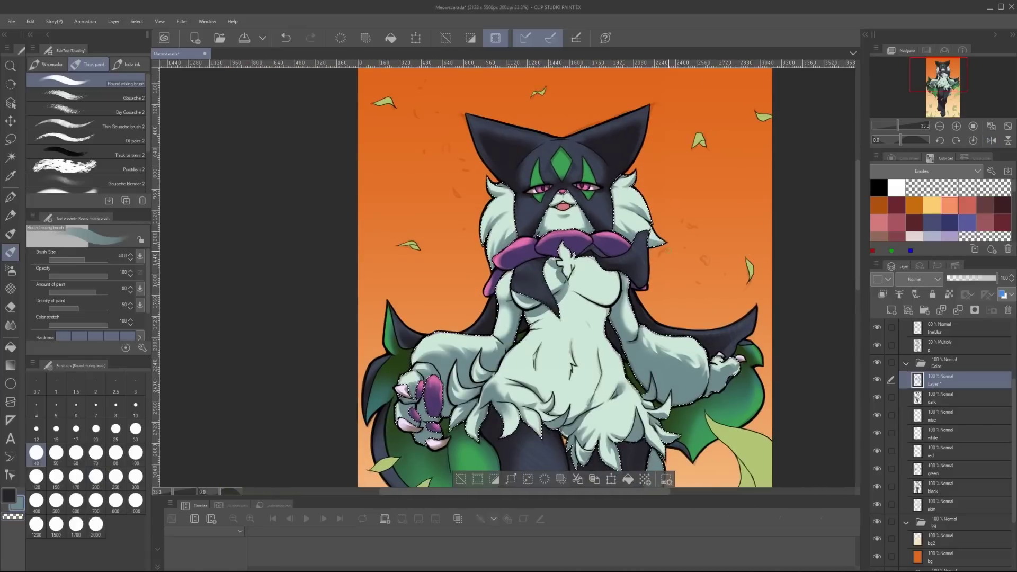
key("b")
key("ctrl+shift+n")
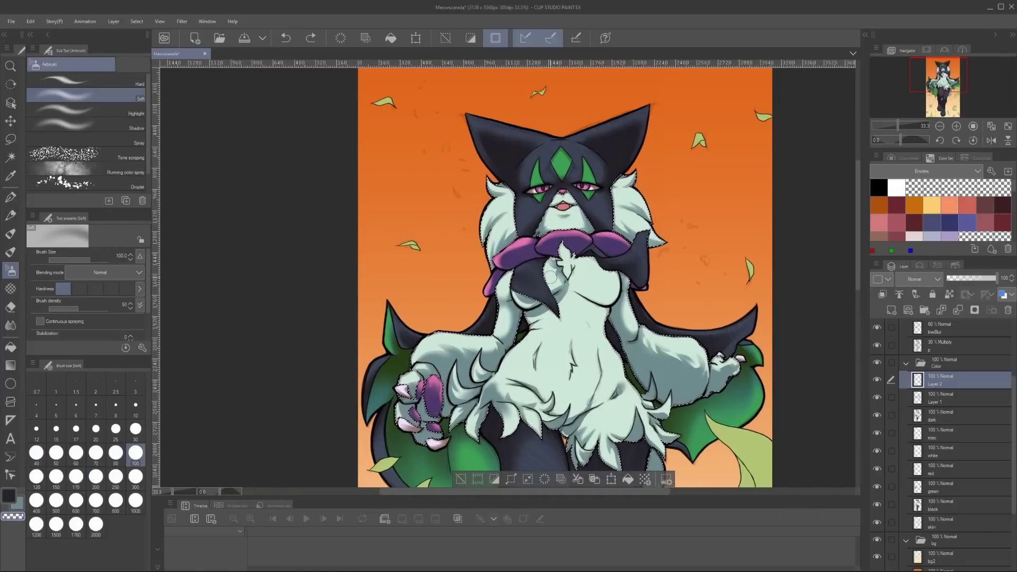
key("b")
key("alt+bracketleft")
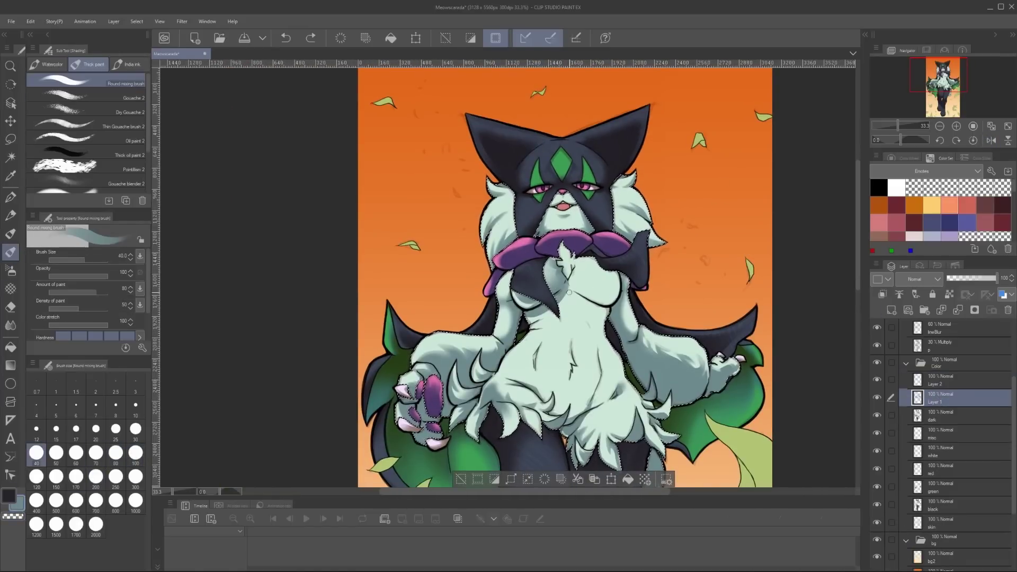
left_click(77, 455)
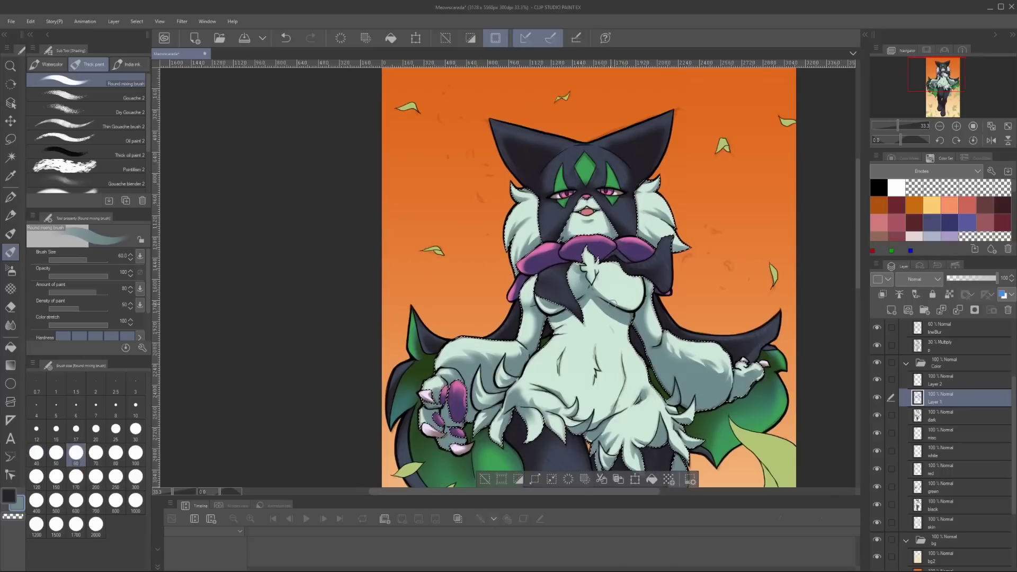
left_click_drag(603, 277, 553, 277)
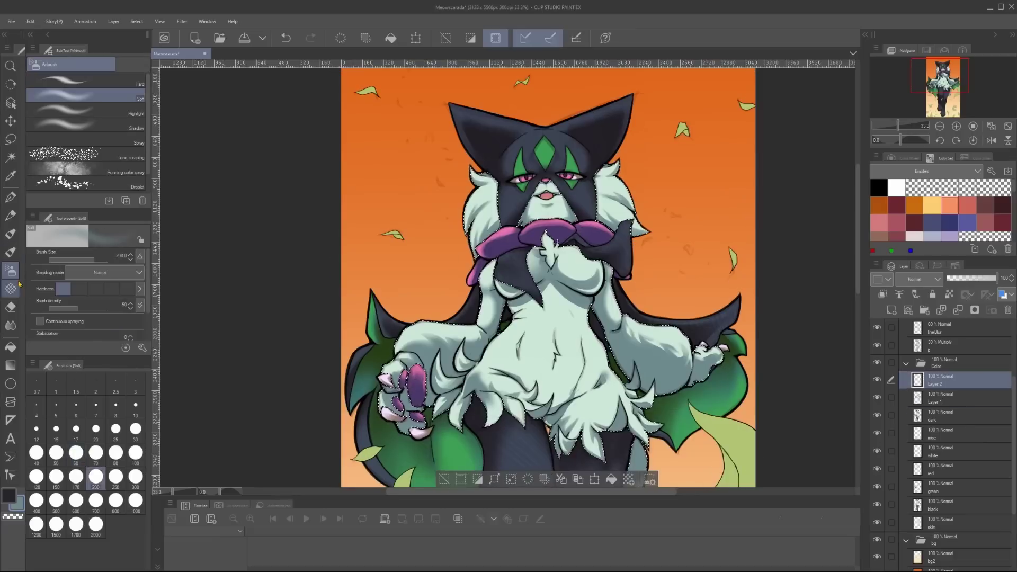
Soften the chest shading on the new layer with the Soft airbrush at size 200 and the Round mixing brush at size 30
key("b")
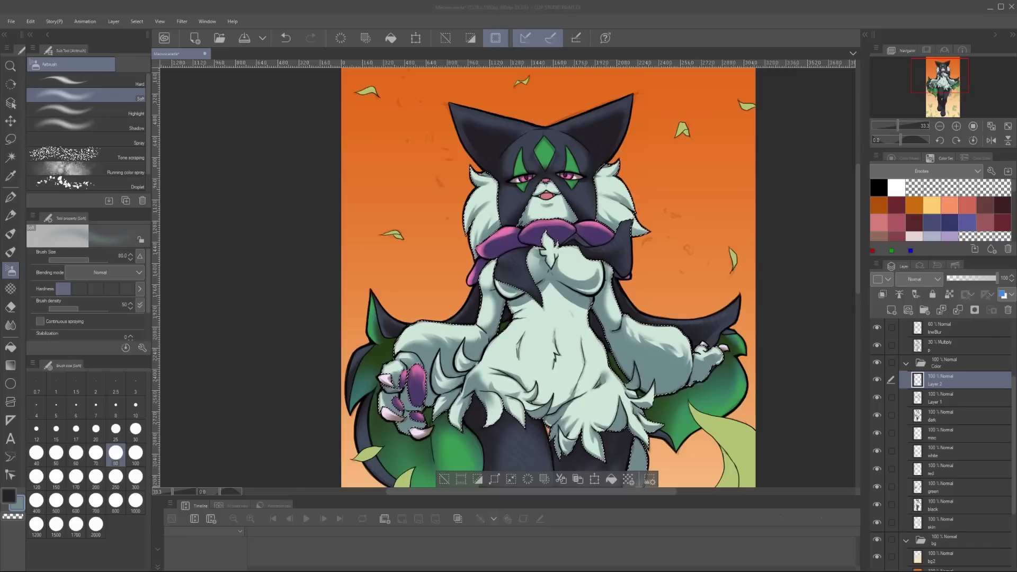
left_click(96, 476)
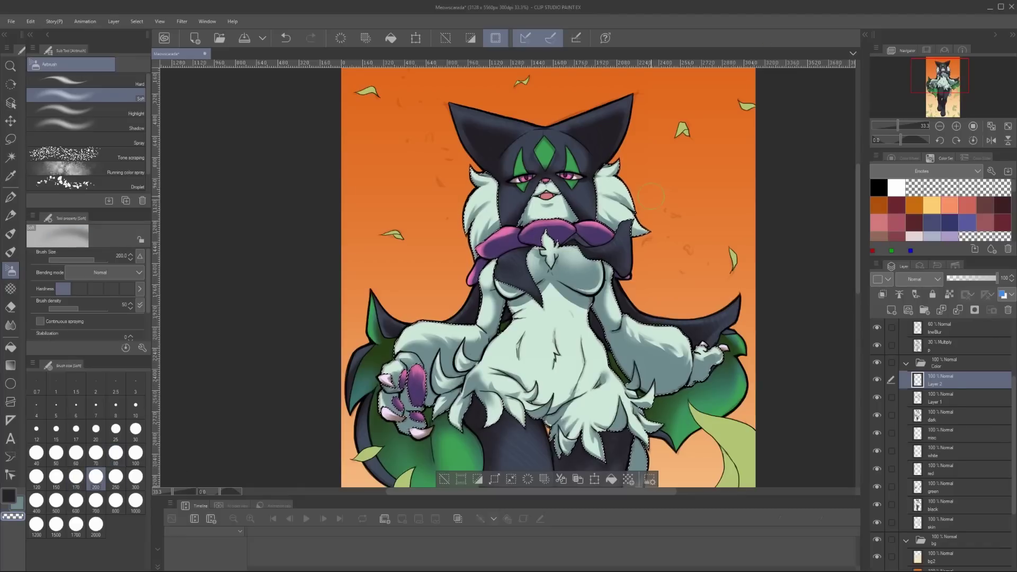
scroll(652, 196, "down", 1)
key("b")
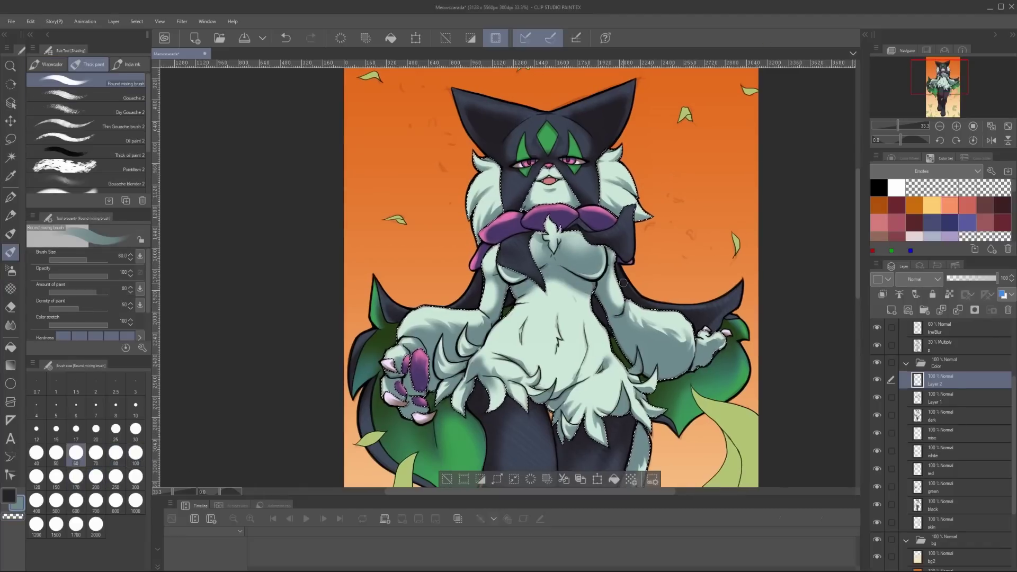
key("bracketleft")
key("bracketleft")
key("bracketleft")
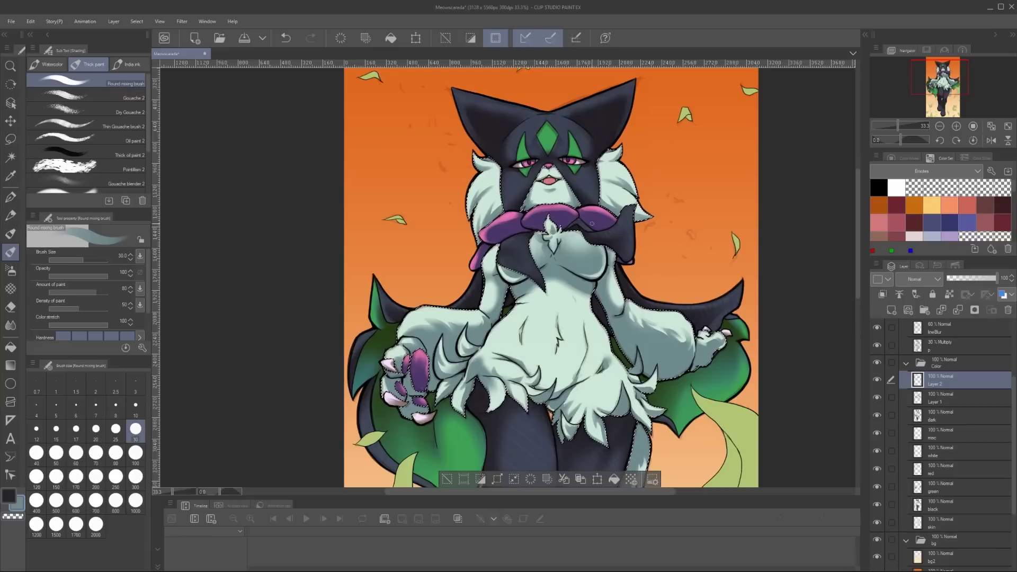
key("ctrl+e")
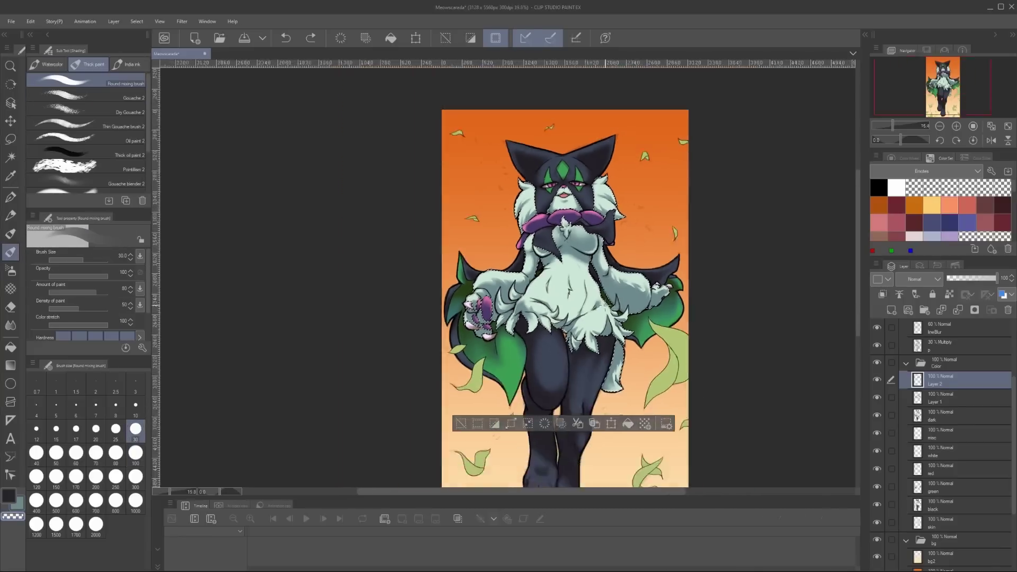
Merge the two torso shading layers into a single layer above the dark layer
key("ctrl+minus")
key("ctrl+plus")
key("b")
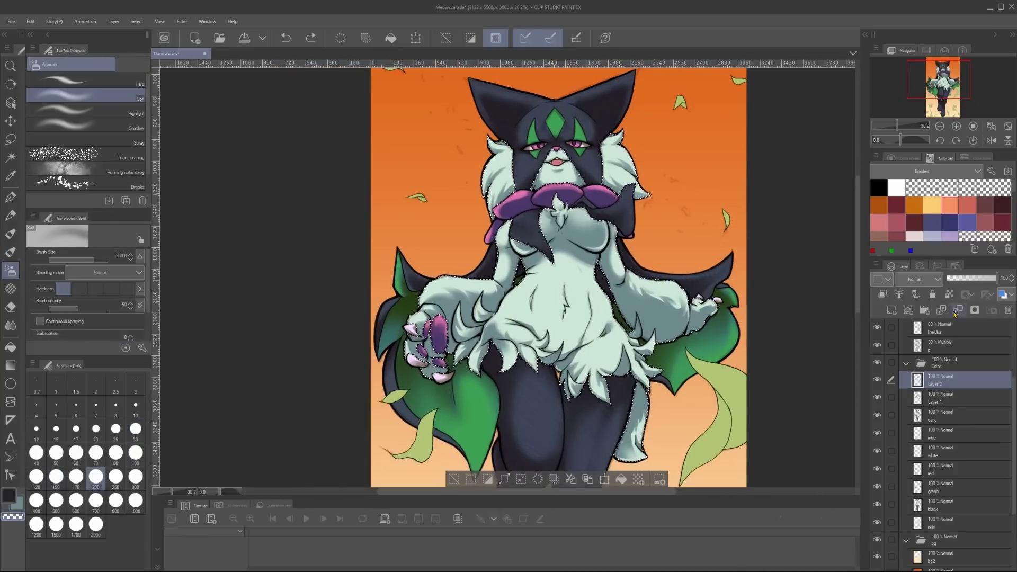
key("ctrl+minus")
key("ctrl+plus")
key("ctrl+z")
key("w")
key("ctrl+z")
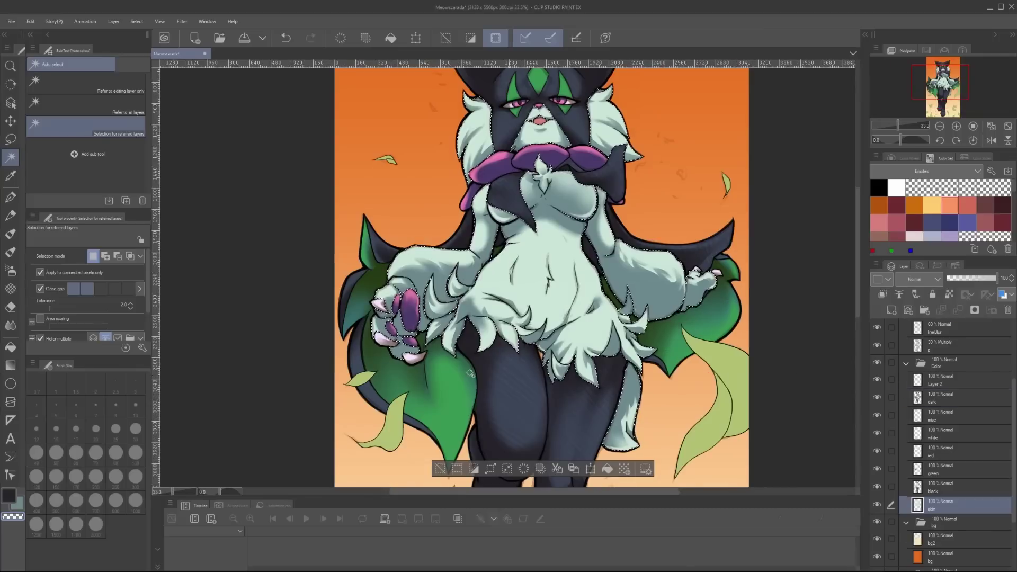
Shade around the navel and along the ribs in teal with the Round mixing brush at sizes 30 and 20
key("b")
left_click_drag(571, 266, 603, 314)
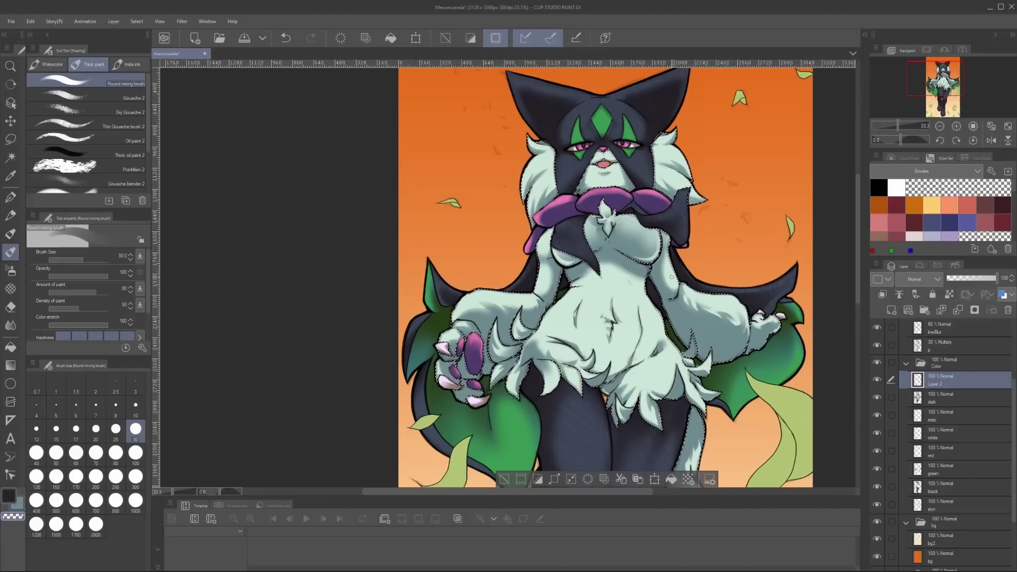
scroll(598, 276, "down", 1)
left_click_drag(592, 266, 583, 239)
key("bracketleft")
key("bracketleft")
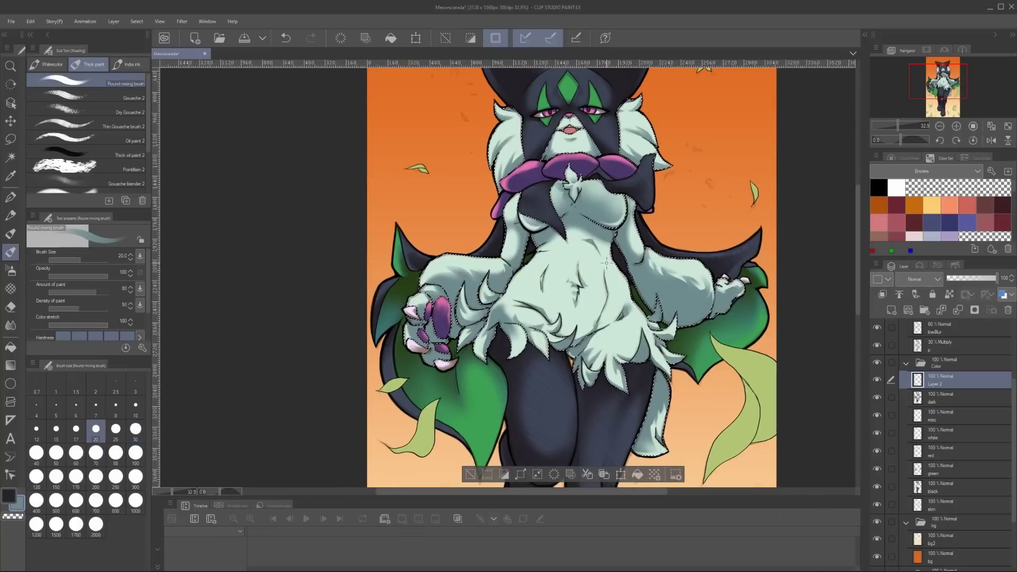
key("b")
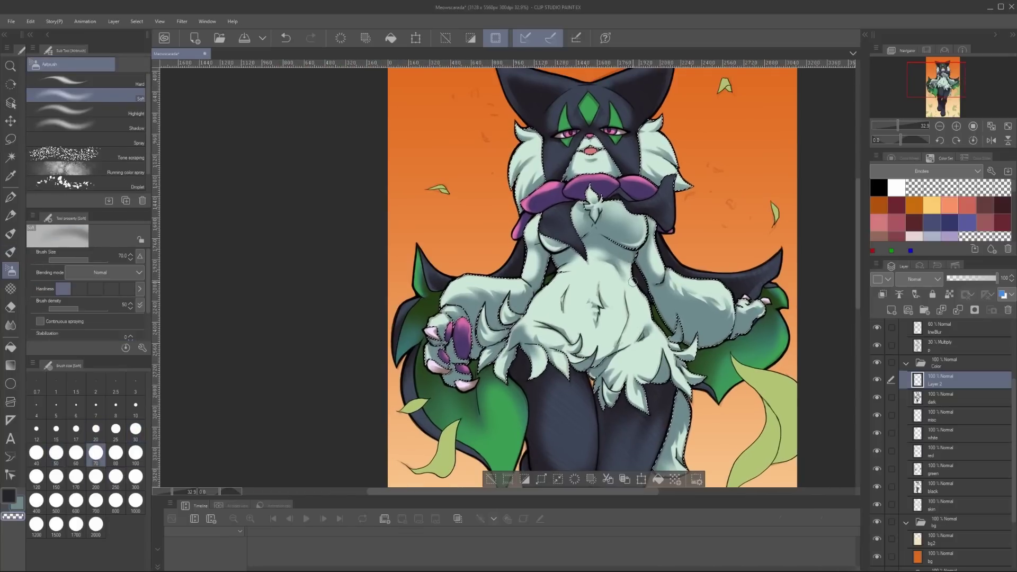
key("b")
Deepen the teal shading along the waist and abdomen with the Round mixing brush at sizes 50 and 40
scroll(591, 271, "up", 1)
key("h")
key("h")
key("bracketright")
key("bracketright")
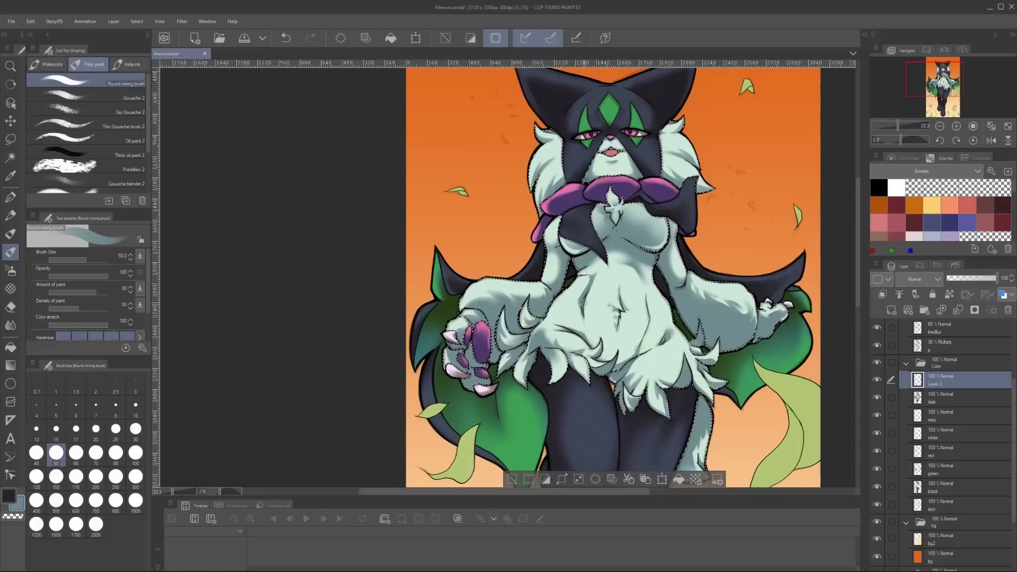
scroll(647, 318, "up", 2)
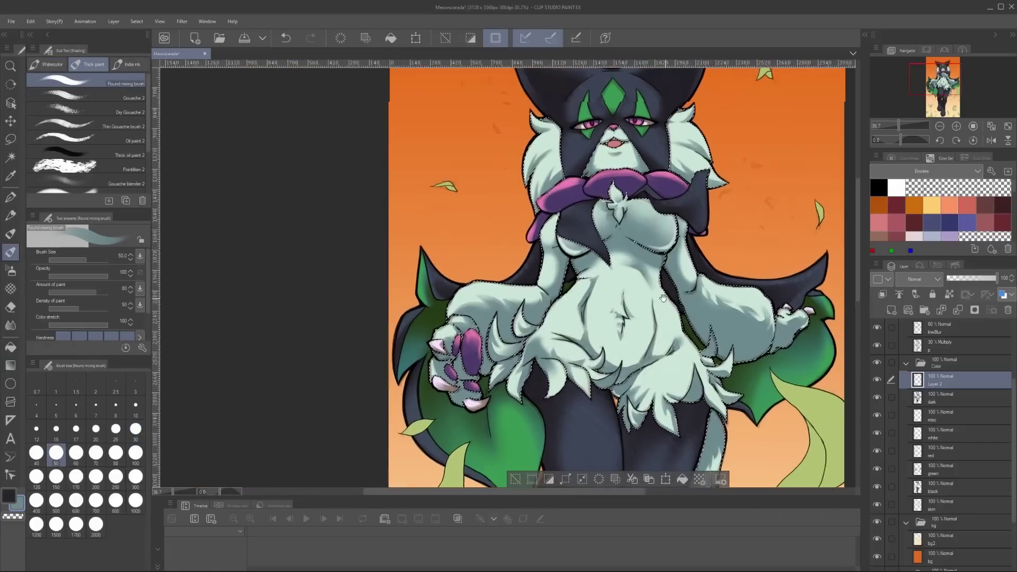
key("bracketleft")
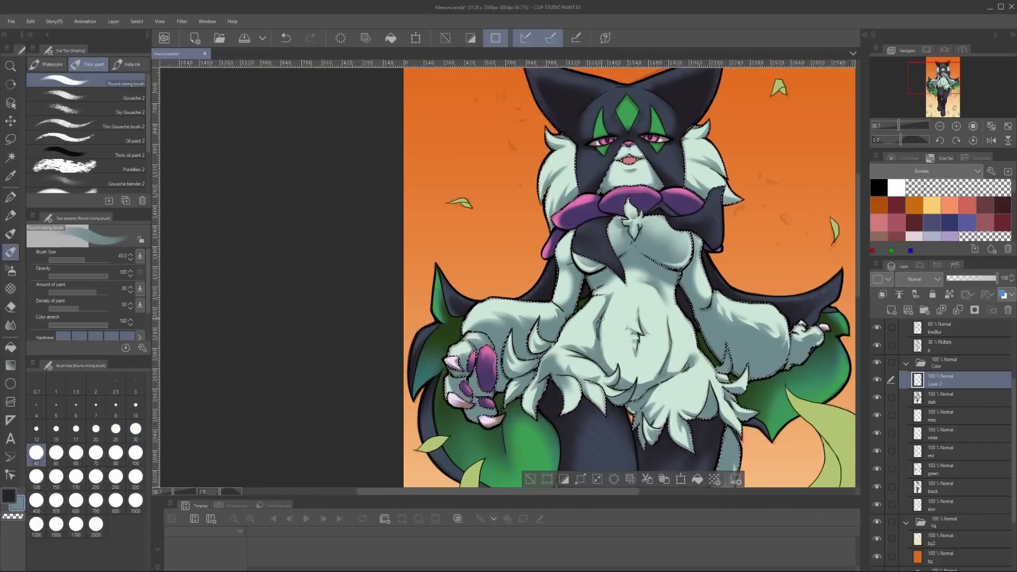
scroll(596, 340, "down", 3)
scroll(582, 323, "up", 2)
Darken the torso fur softly on a new layer with the Soft airbrush, working up from size 70 to 170
key("b")
key("ctrl+shift+n")
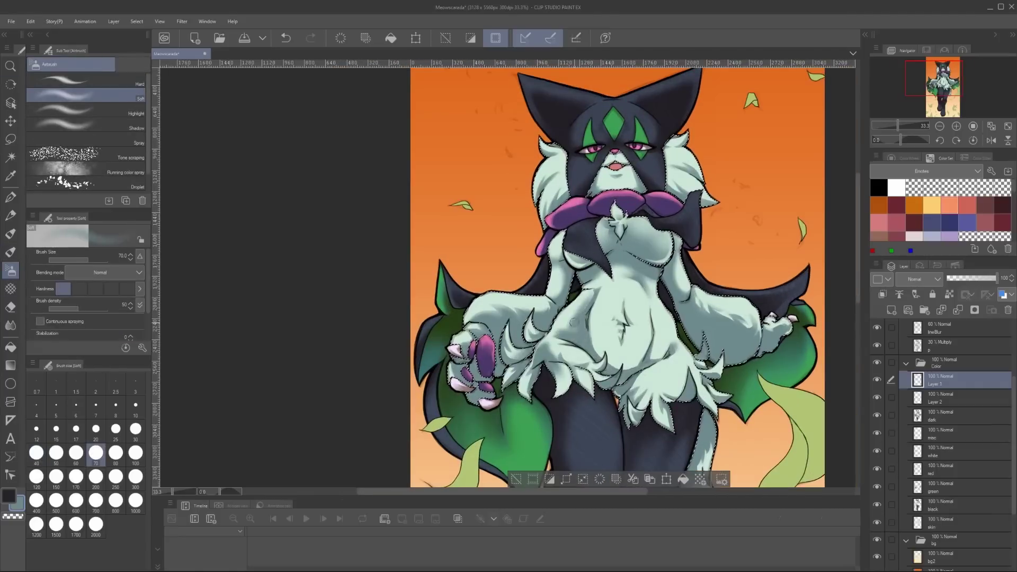
key("bracketright")
key("bracketright")
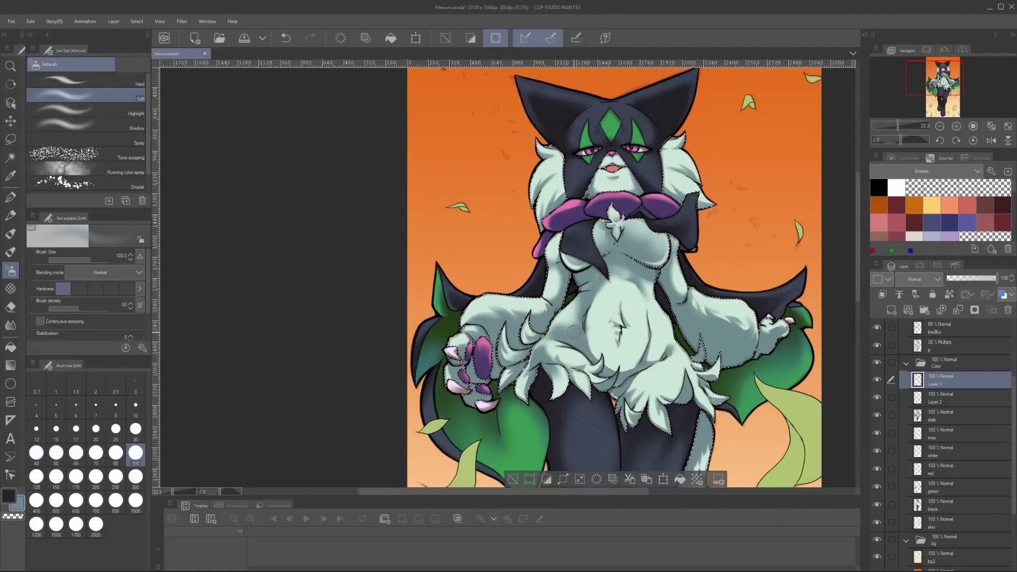
key("bracketright")
key("bracketright")
key("bracketright")
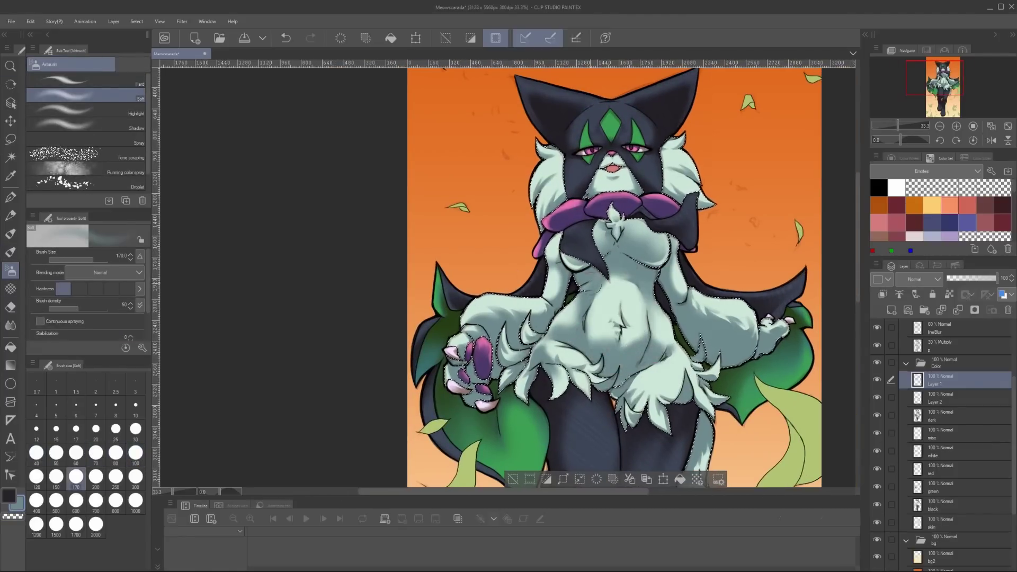
scroll(694, 324, "down", 2)
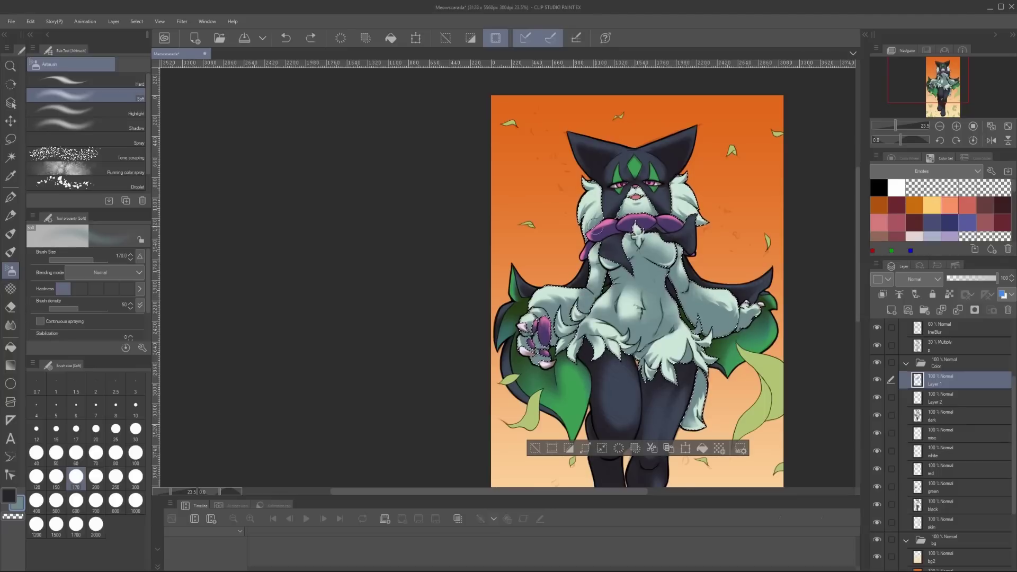
key("ctrl+z")
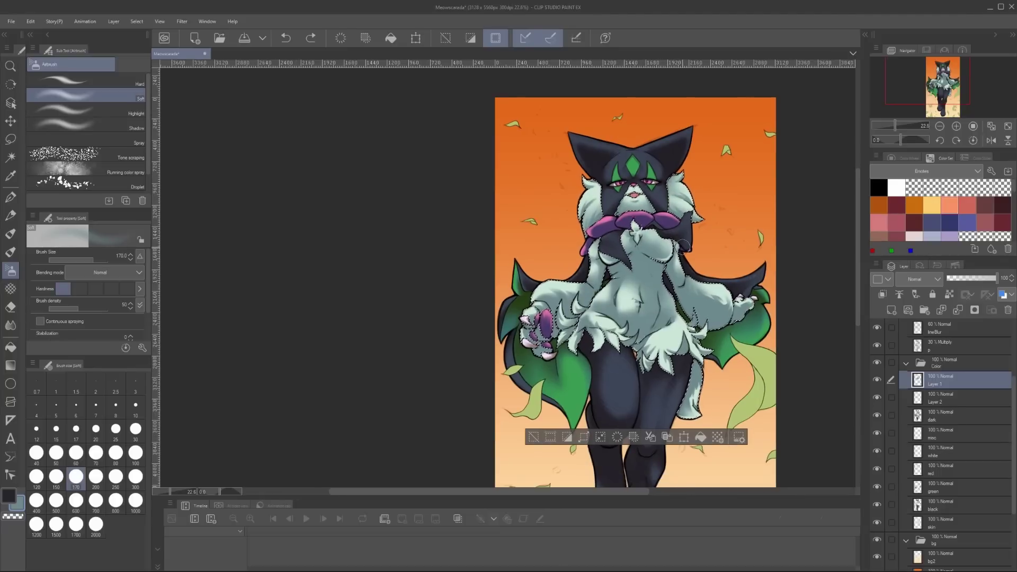
scroll(755, 318, "down", 1)
scroll(755, 318, "up", 2)
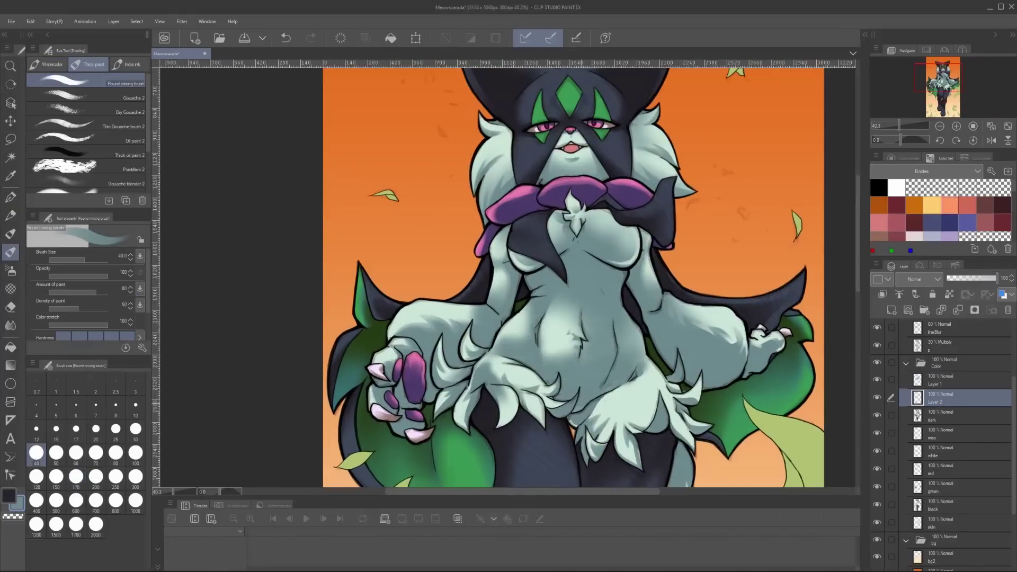
Merge the two torso shading layers down into the dark layer of the Color folder
scroll(615, 369, "down", 5)
key("ctrl+e")
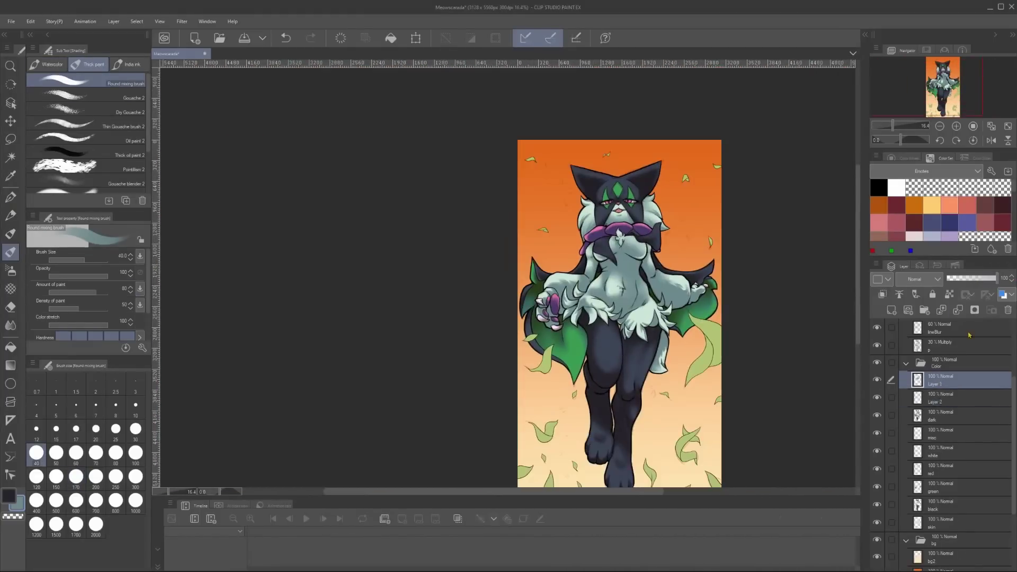
scroll(849, 315, "up", 1)
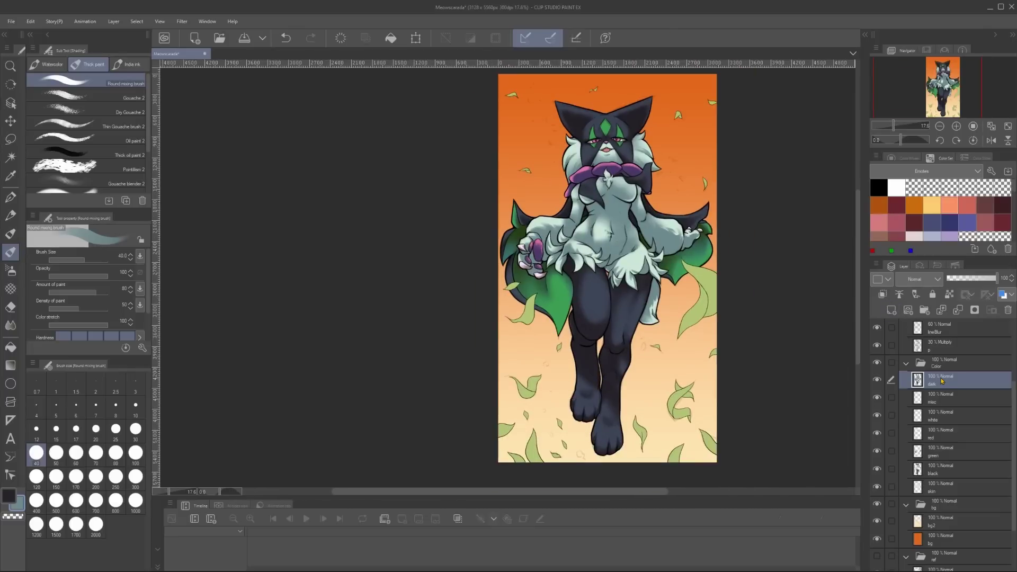
scroll(513, 282, "up", 3)
scroll(600, 380, "down", 4)
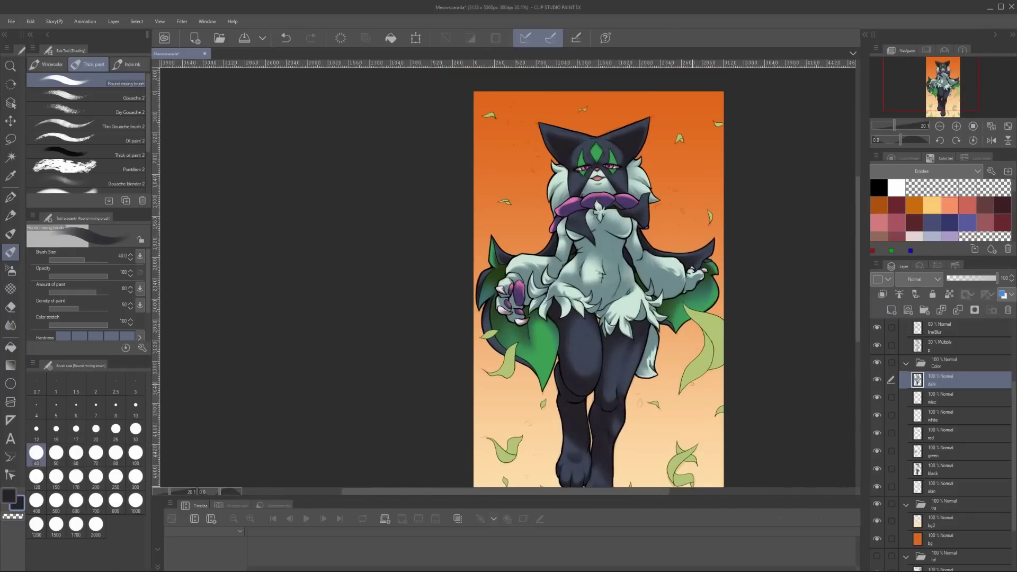
Add a layer named dark above fgcolor in the foreground folder and select the leaf shapes from fgcolor
scroll(943, 397, "up", 3)
double_click(935, 363)
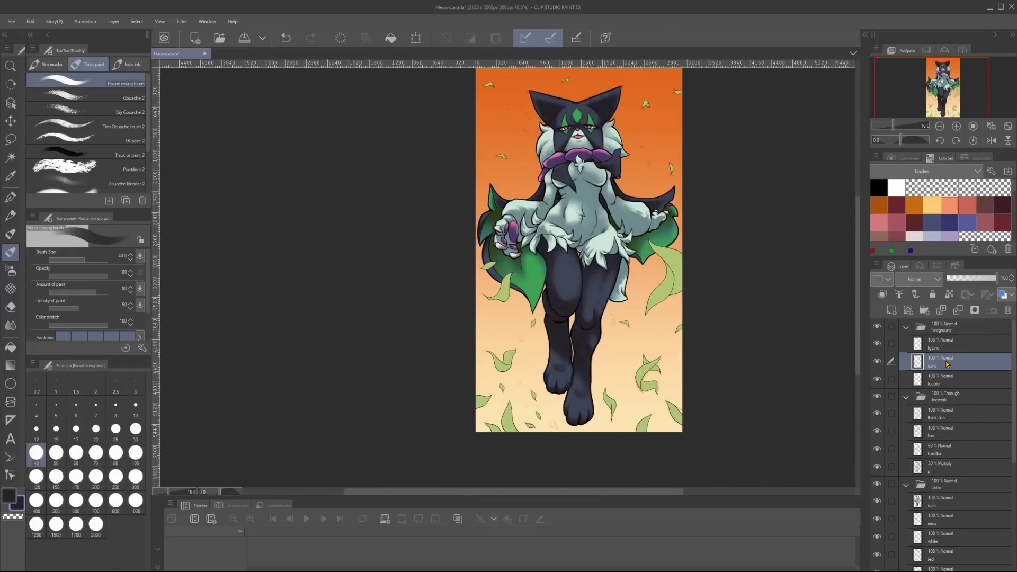
scroll(599, 282, "up", 2)
scroll(599, 282, "down", 1)
left_click(917, 379, "ctrl")
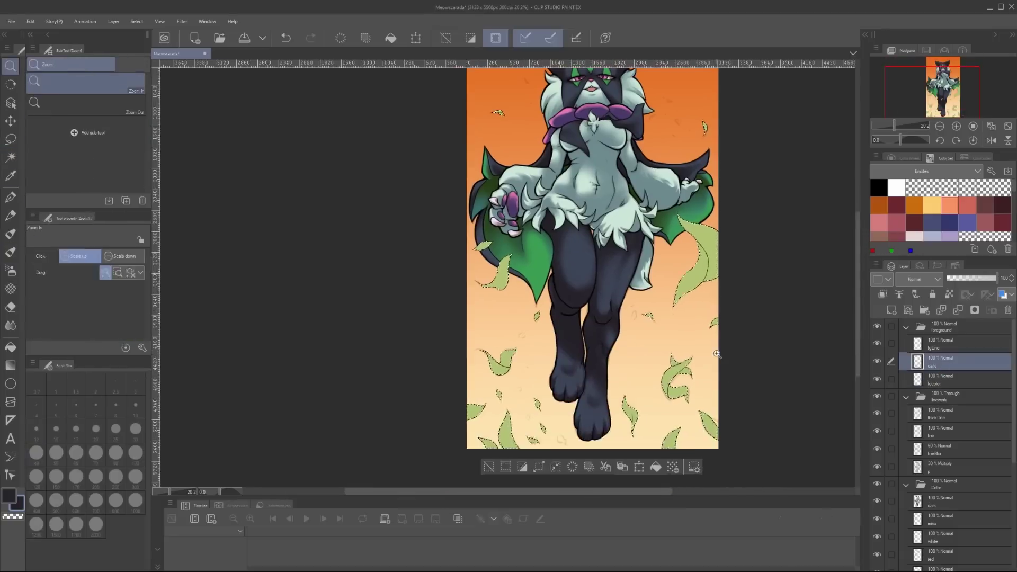
Darken the curled leaf and the small leaf beside the feet in dark navy with the Soft airbrush, up to size 170
scroll(666, 338, "up", 2)
key("bracketright")
key("bracketright")
key("bracketright")
left_click_drag(666, 340, 688, 354)
key("bracketright")
key("bracketright")
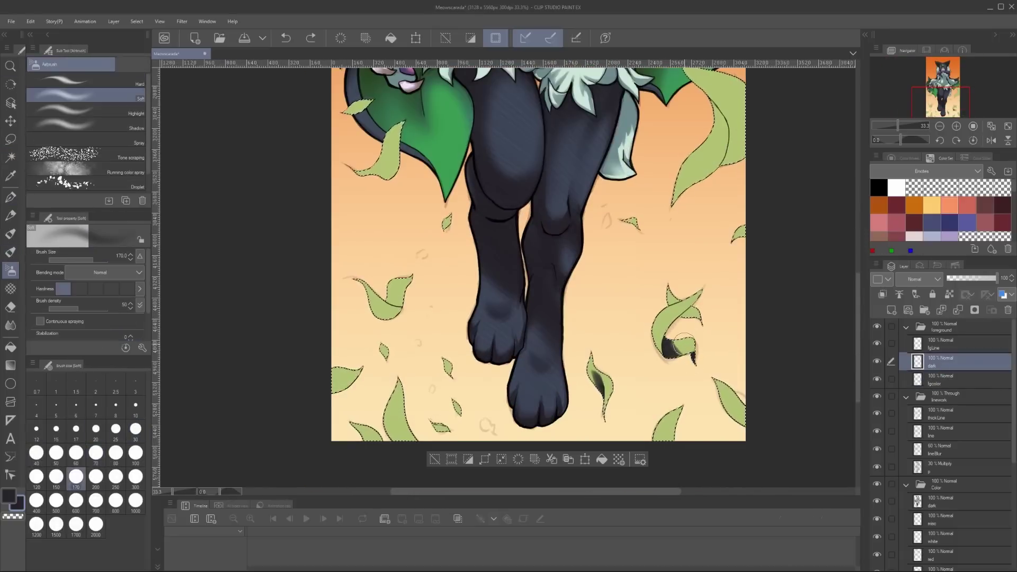
Darken the leaves in the artwork's lower-right corner in dark navy with the Soft airbrush, reducing it to size 70
mouse_move(665, 459)
left_mouse_down()
mouse_move(657, 424)
mouse_move(676, 454)
left_mouse_up()
key("bracketleft")
key("bracketleft")
key("bracketleft")
key("bracketleft")
key("bracketleft")
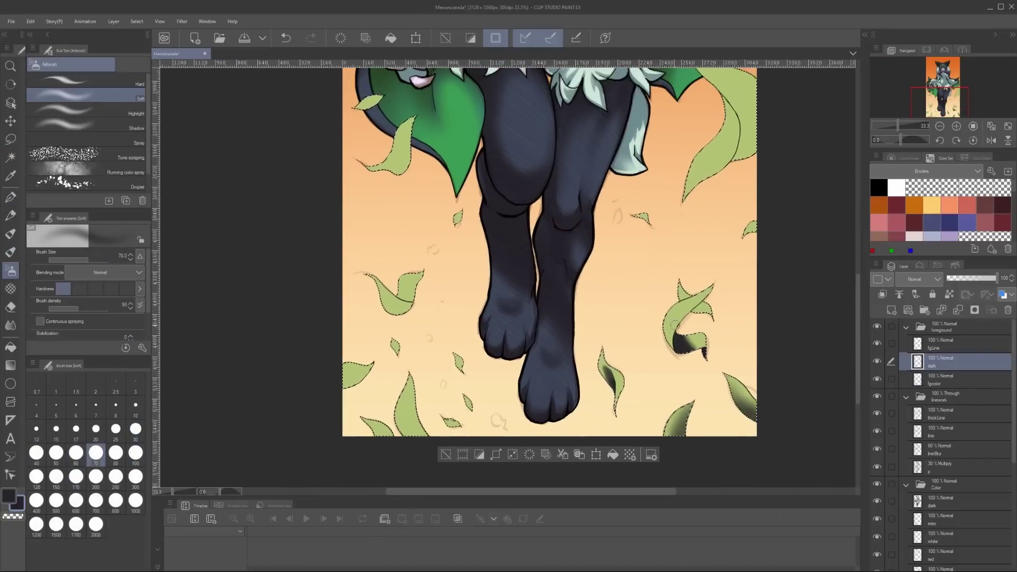
left_click_drag(388, 445, 607, 382)
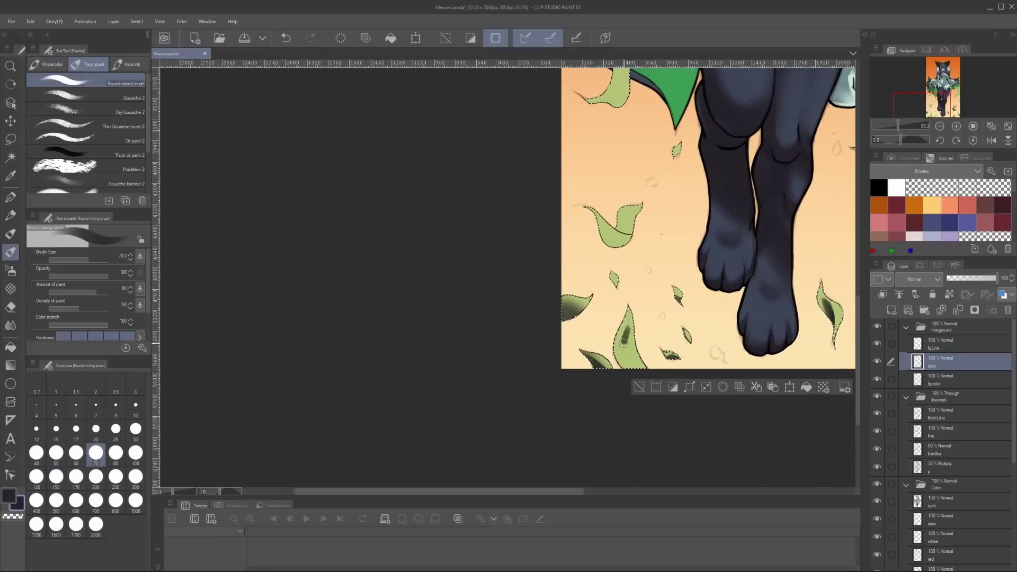
Shade the leaves in the artwork's lower-left corner in dark navy with the Round mixing brush at sizes 70 and 80
key("b")
key("bracketright")
key("bracketright")
left_click_drag(511, 262, 503, 277)
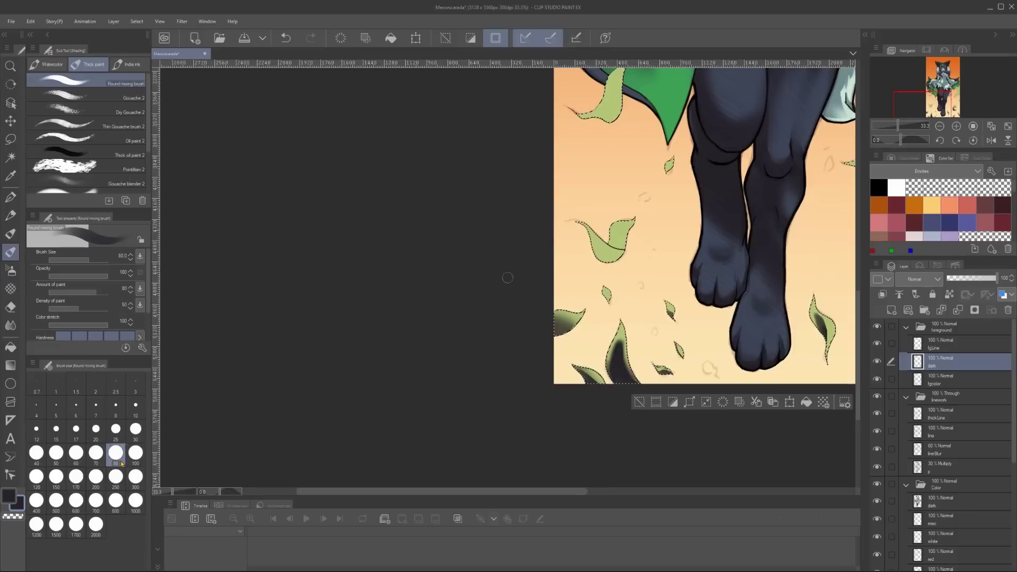
mouse_move(595, 253)
left_mouse_down()
mouse_move(621, 242)
mouse_move(693, 349)
mouse_move(588, 367)
mouse_move(566, 481)
left_mouse_up()
Shade the curled leaf beside the legs and the large leaf beside the tail in dark navy with brush and Soft airbrush
key("b")
key("b")
key("b")
scroll(635, 273, "down", 2)
key("p")
key("b")
left_click_drag(703, 346, 695, 359)
key("bracketright")
key("bracketright")
key("bracketright")
key("bracketright")
key("bracketright")
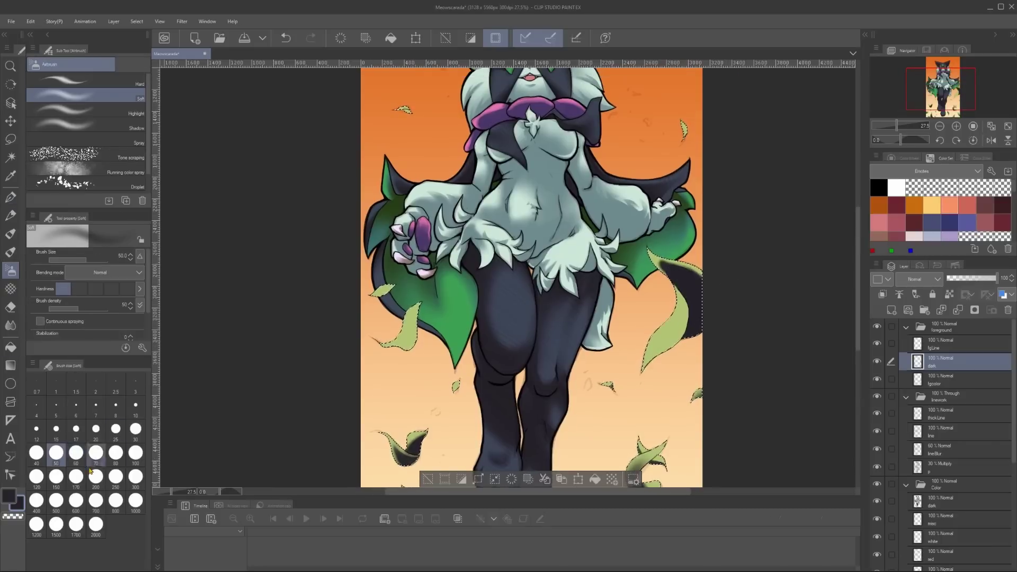
Darken the large curling leaf beside the tail in dark navy with the Soft airbrush at size 150, undoing the last stroke
left_click_drag(676, 326, 669, 358)
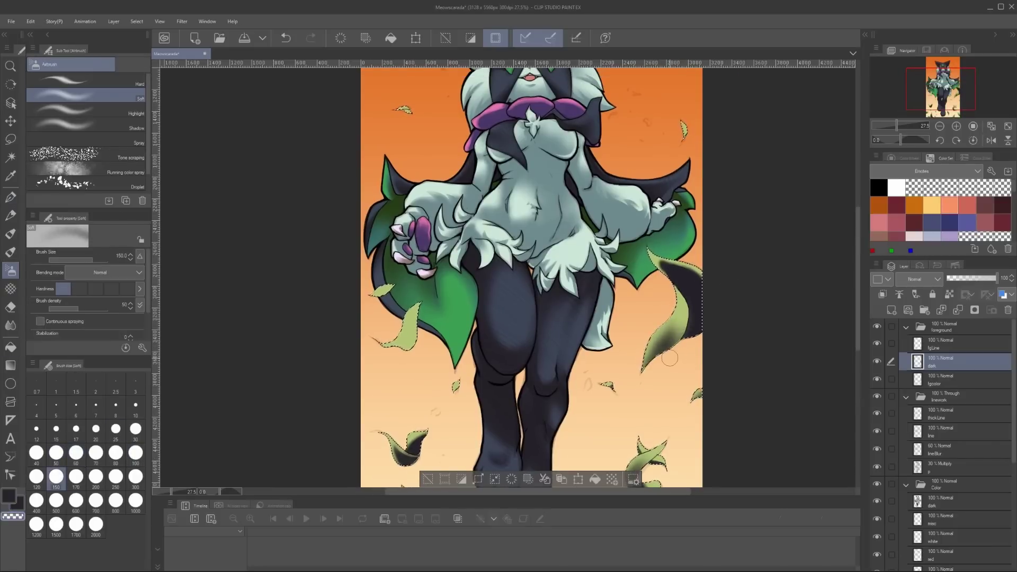
key("h")
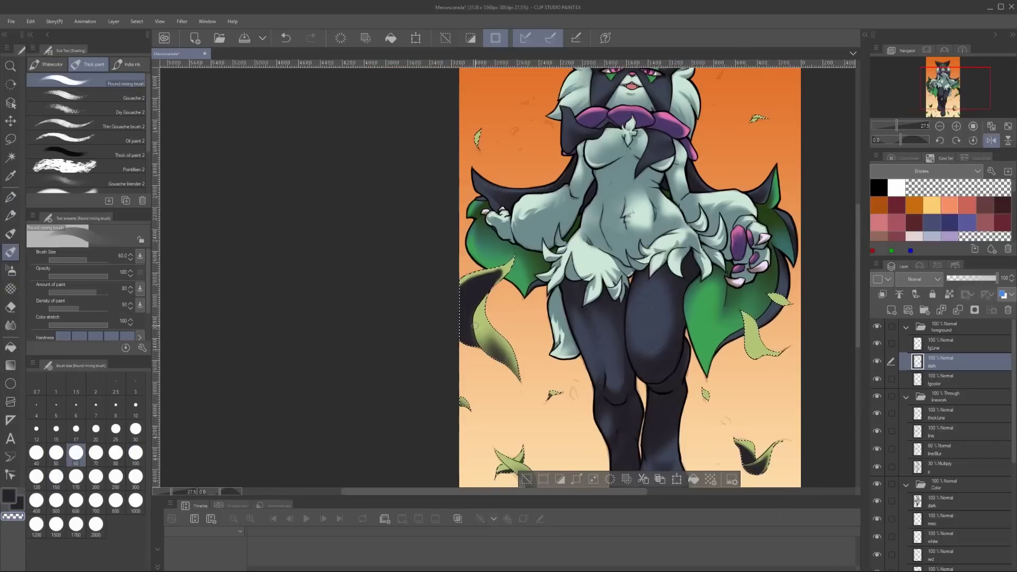
key("h")
scroll(523, 355, "down", 1)
key("ctrl+z")
Shade the curled leaf and the small leaf beside the cape's tip in dark navy with the Round mixing brush at size 60
mouse_move(522, 354)
left_mouse_down()
mouse_move(520, 328)
mouse_move(488, 442)
mouse_move(515, 230)
left_mouse_up()
key("bracketleft")
key("bracketleft")
key("bracketleft")
key("bracketleft")
key("h")
key("h")
key("b")
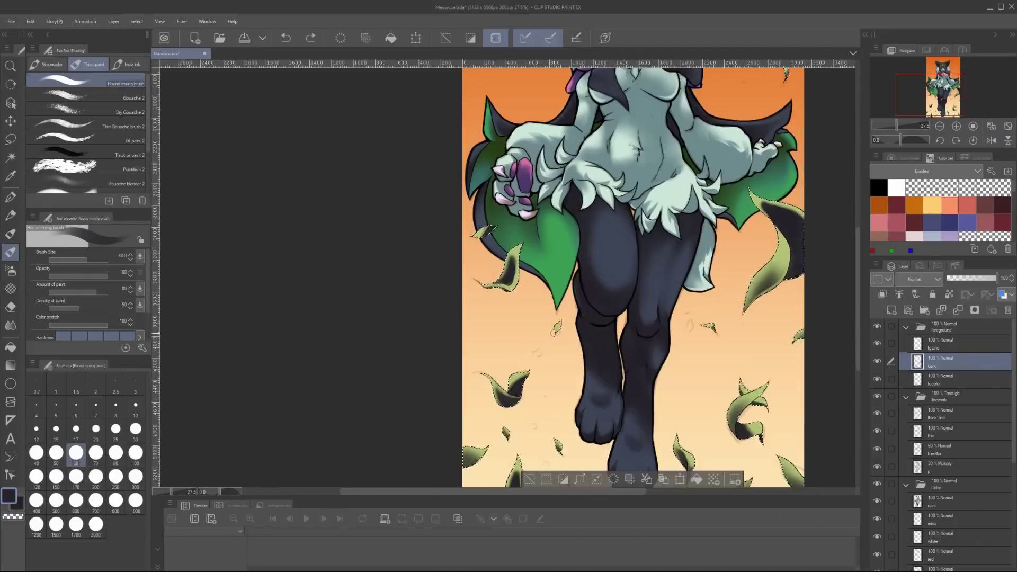
Recolour the dark leaf shading green and add a new layer with the leaf shapes from the fgcolor layer selected
scroll(514, 230, "down", 3)
key("g")
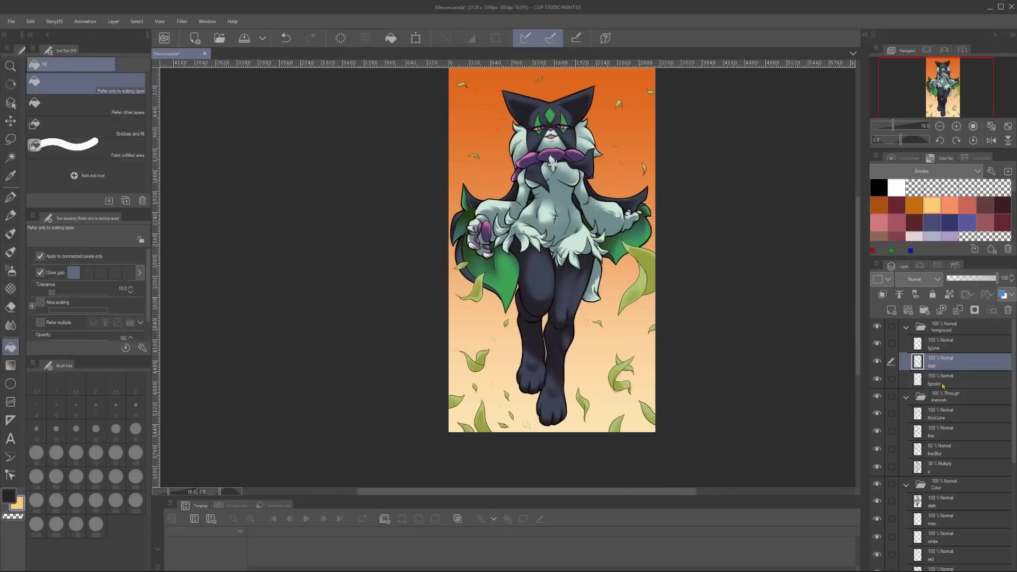
left_click(917, 379, "ctrl")
key("ctrl+shift+n")
Paint golden-yellow tints on the foreground leaves inside the selection with the Round mixing brush at sizes 70 and 80
key("b")
scroll(662, 267, "up", 3)
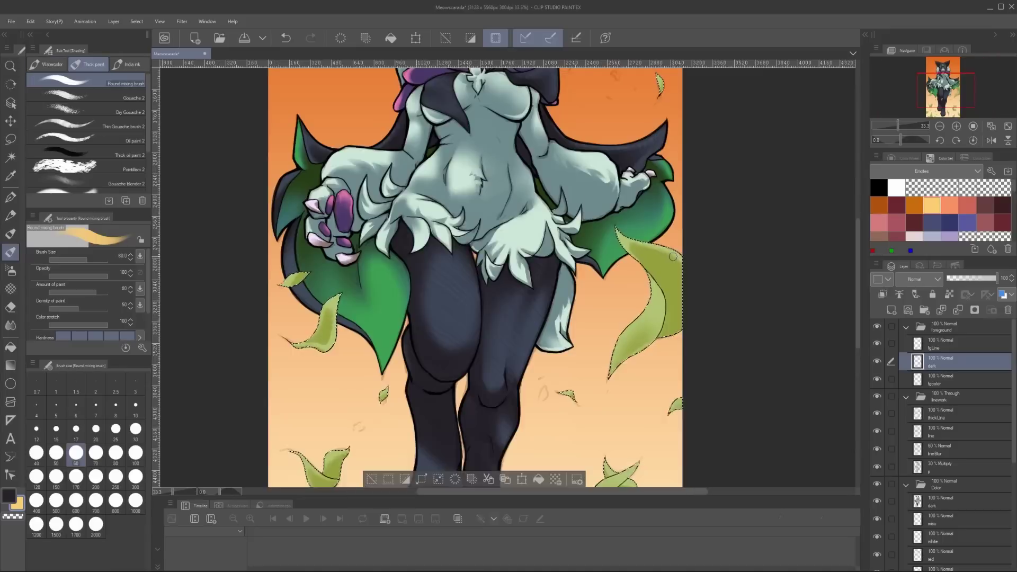
left_click_drag(662, 268, 713, 398)
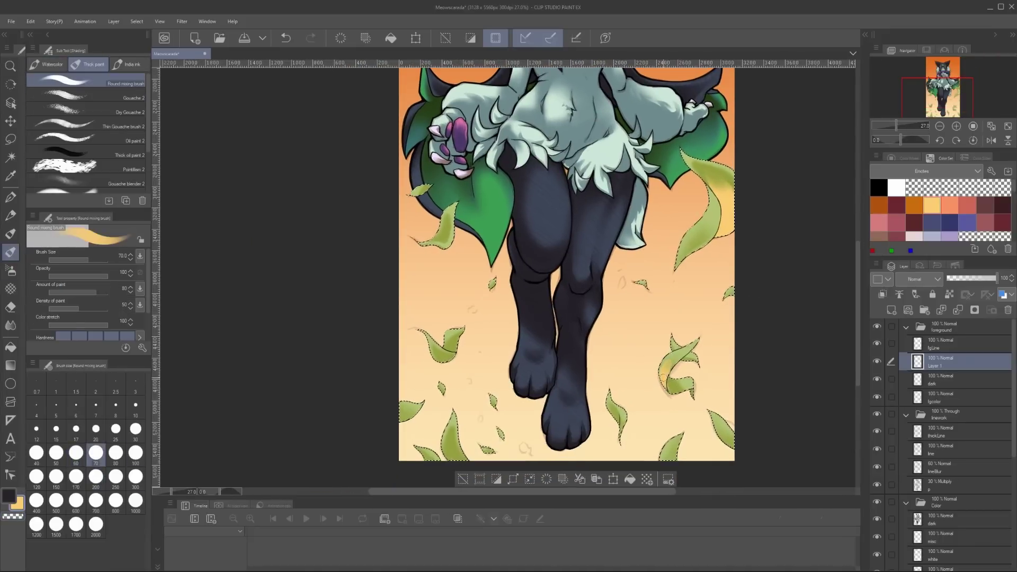
left_click_drag(728, 343, 798, 284)
mouse_move(519, 290)
left_mouse_down()
mouse_move(505, 227)
mouse_move(477, 397)
mouse_move(470, 379)
left_mouse_up()
key("bracketright")
left_click_drag(767, 353, 777, 286)
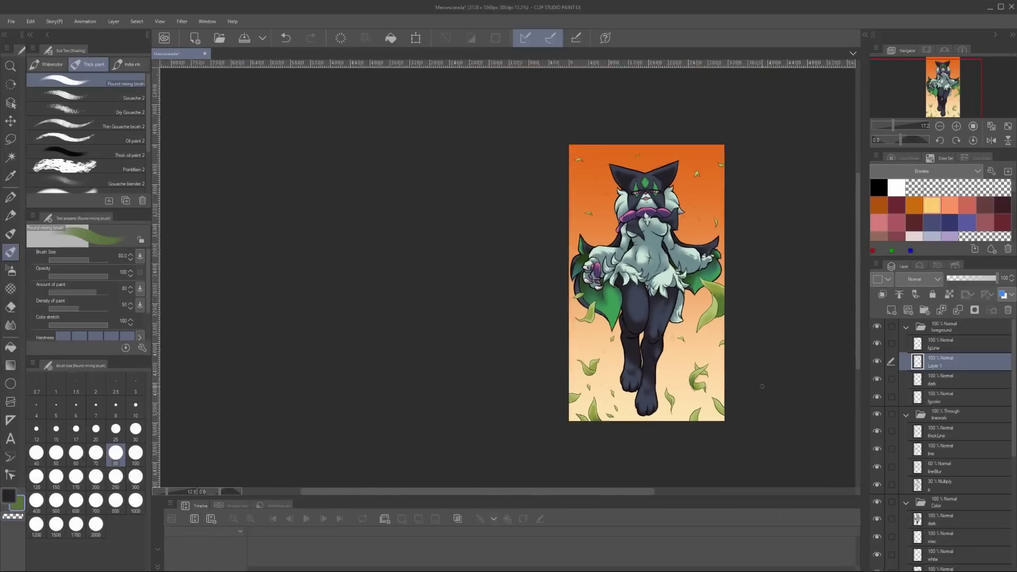
Place a layer directly above the linework folder and clip it to the folder
left_click_drag(935, 363, 940, 353)
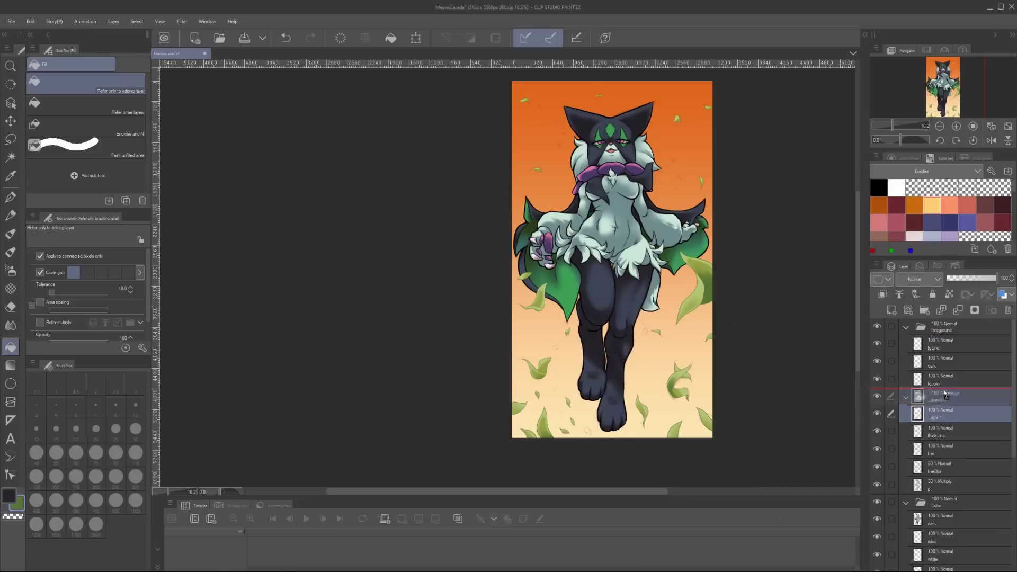
double_click(953, 399)
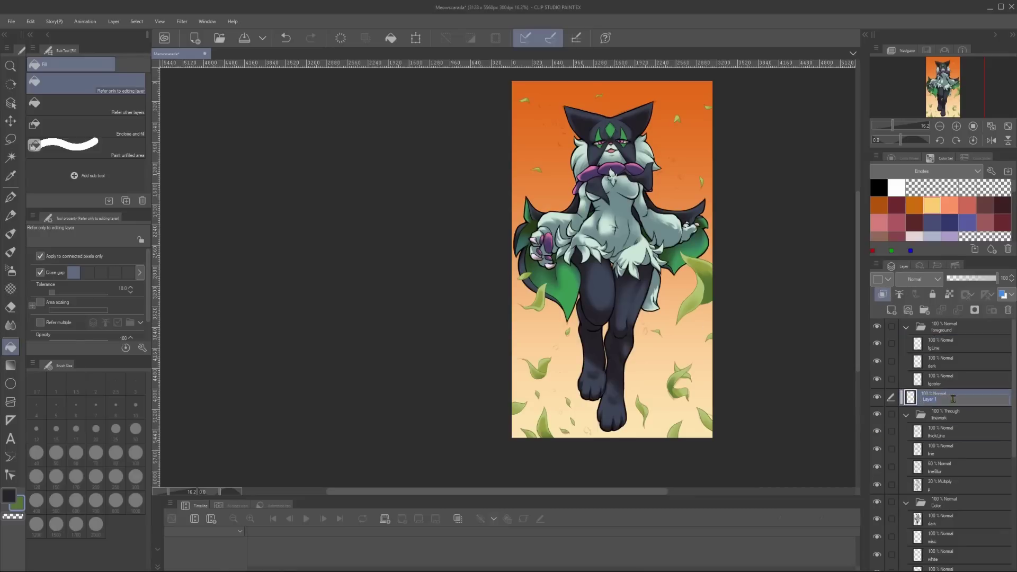
key("Return")
key("alt+BackSpace")
left_click_drag(939, 413, 935, 415)
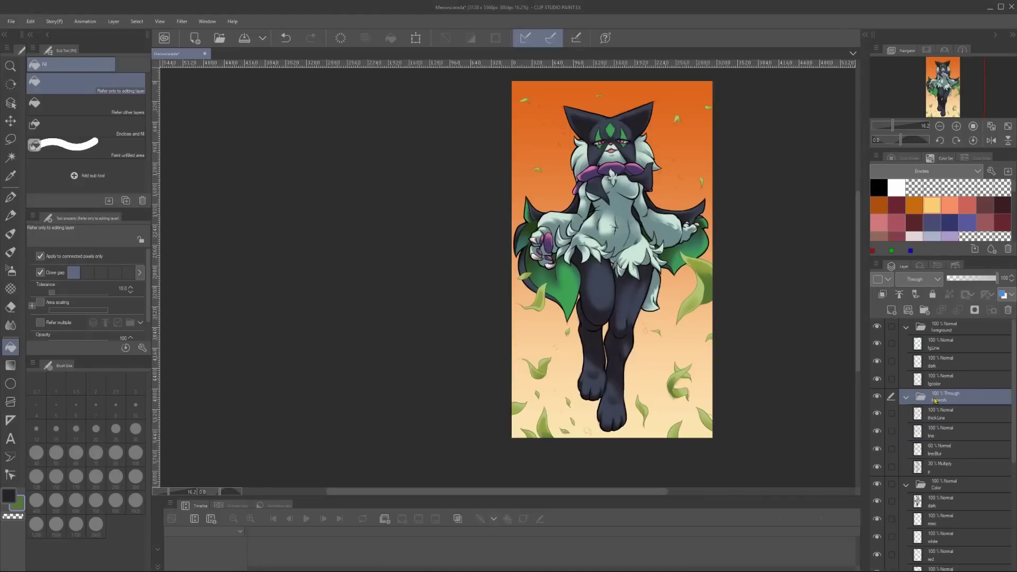
Fill the clipped layer to recolour the linework, keep layer p outside the linework folder, and shift the line colour to dark purple
scroll(638, 359, "up", 2)
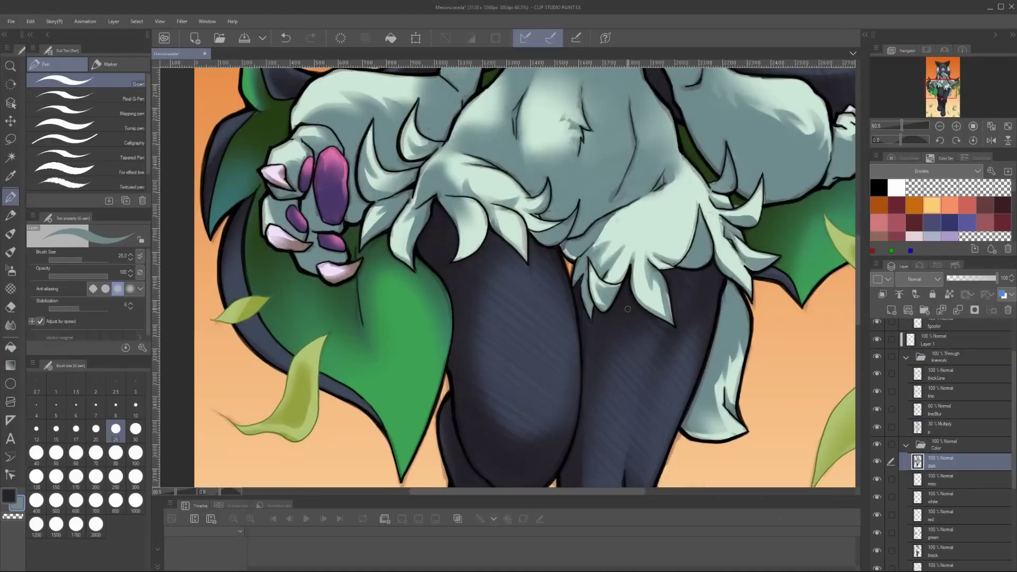
key("ctrl+0")
scroll(635, 265, "up", 3)
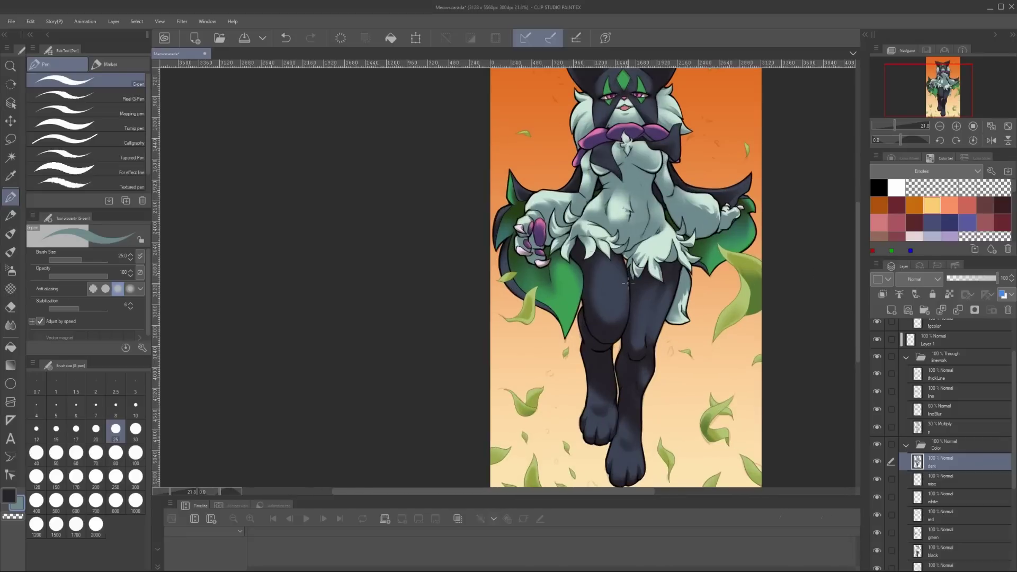
key("g")
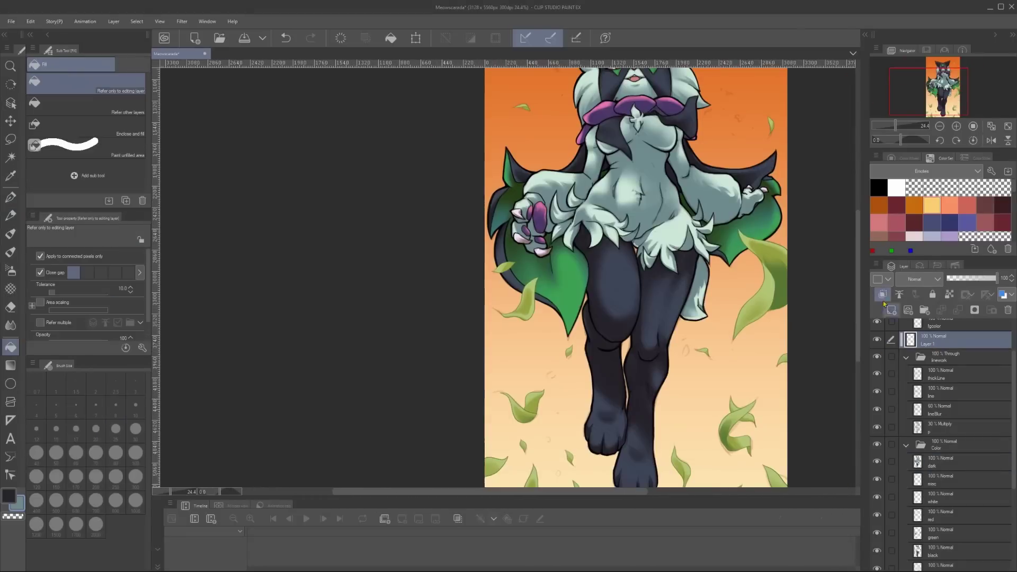
left_click(930, 390)
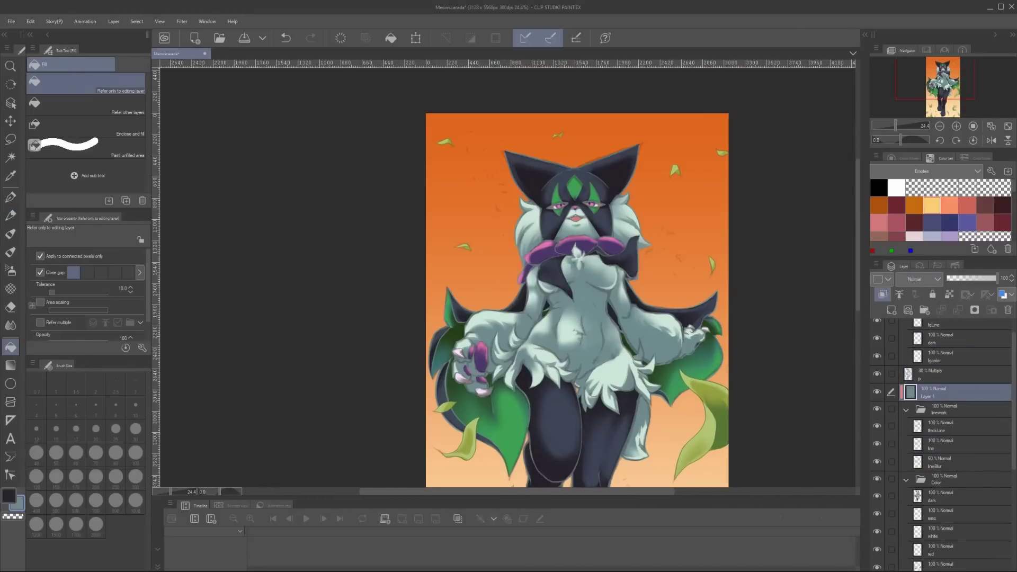
key("ctrl+u")
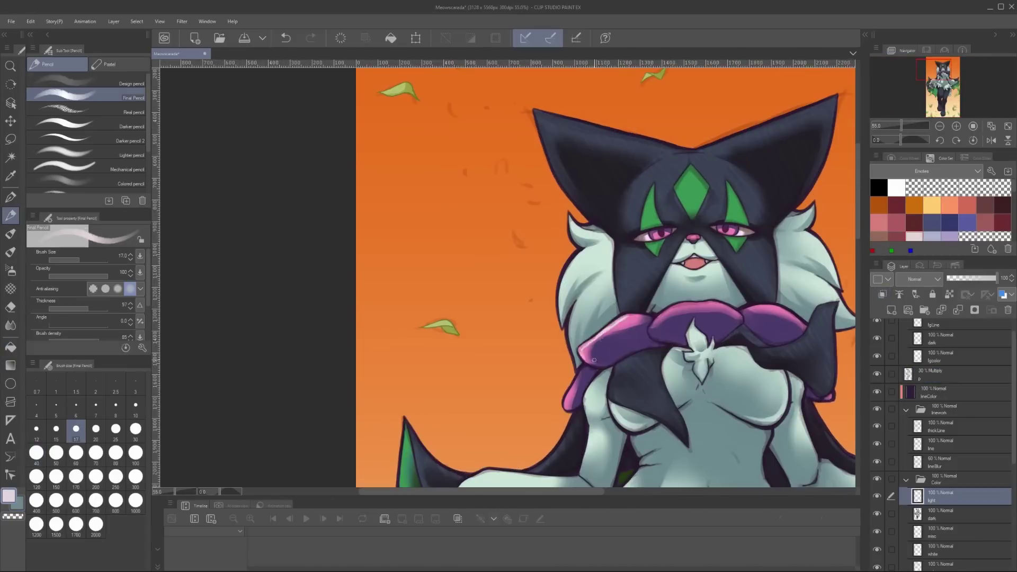
Paint golden rim light along the collar petals and the hair's edge on the light layer with the Final Pencil at sizes 17 and 20
scroll(594, 360, "left", 2)
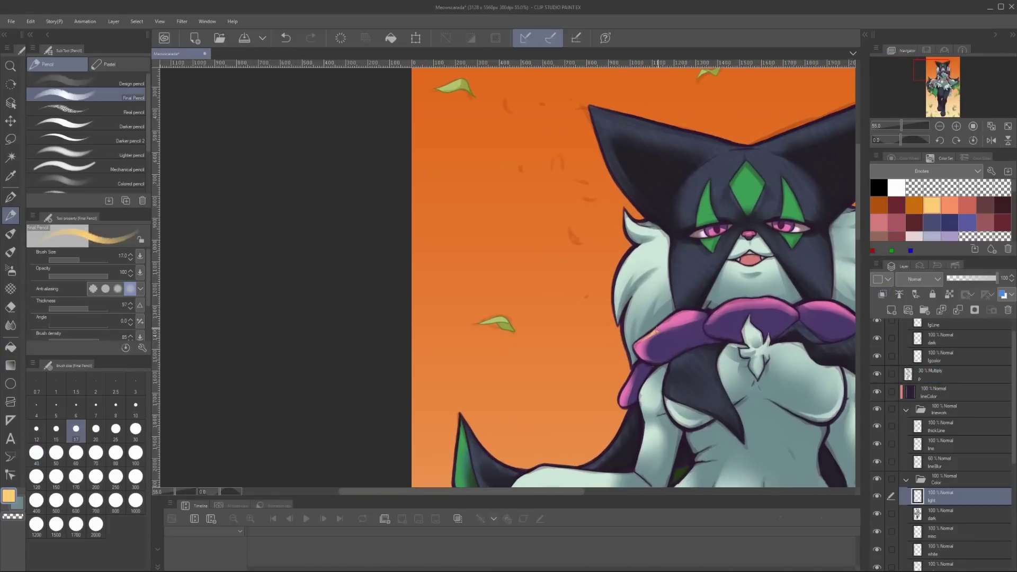
scroll(655, 332, "right", 5)
scroll(648, 314, "left", 3)
scroll(583, 286, "down", 1)
key("bracketright")
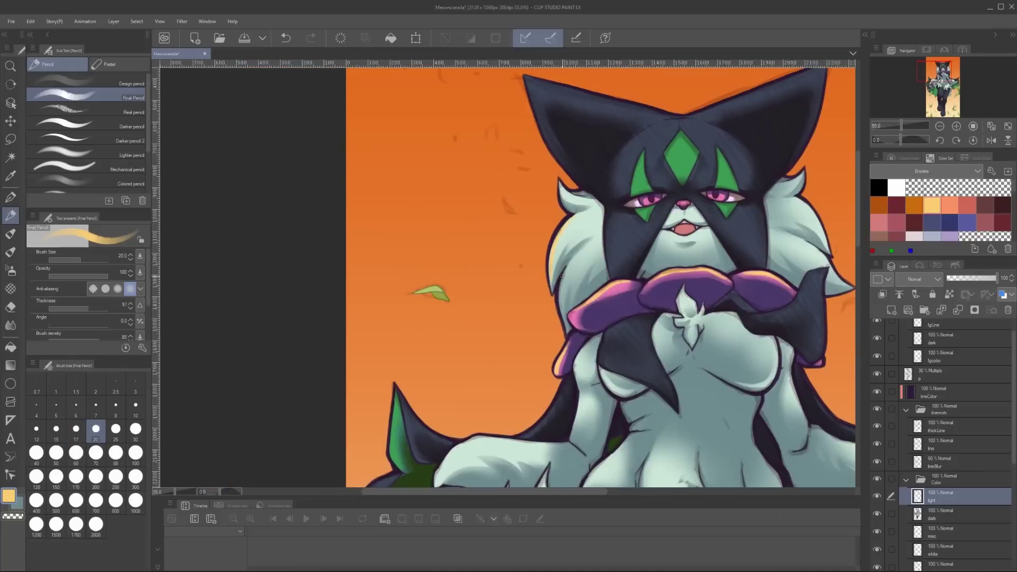
Add golden rim light to the fur on the other side of the face and clean it with the Hard eraser at size 60
scroll(625, 280, "right", 5)
scroll(677, 296, "up", 2)
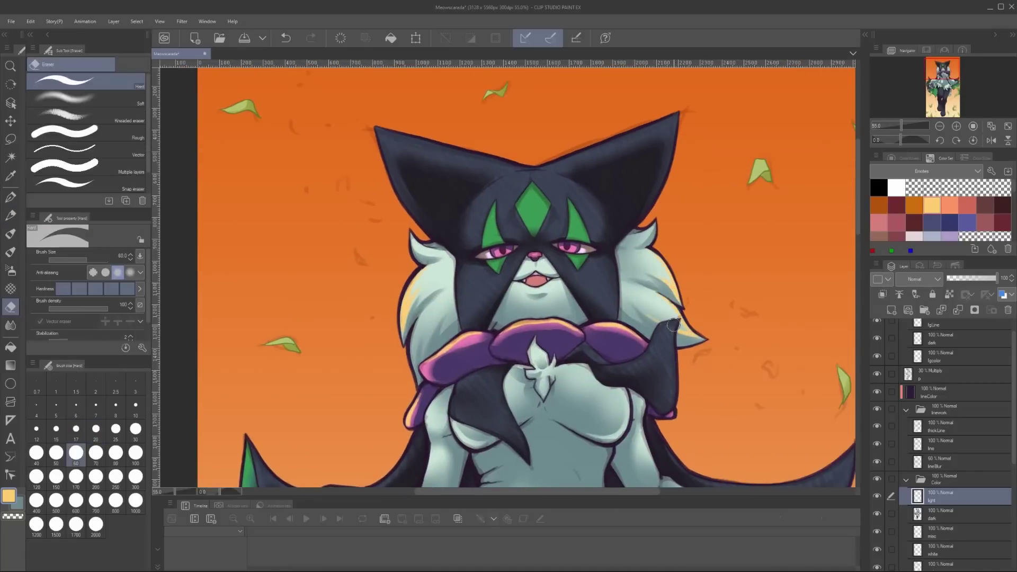
scroll(643, 311, "left", 2)
scroll(642, 311, "down", 1)
scroll(530, 201, "right", 1)
scroll(530, 201, "up", 2)
Trace golden rim light along the ears, forehead and mask edges with the Final Pencil at size 20
left_click_drag(530, 199, 414, 210)
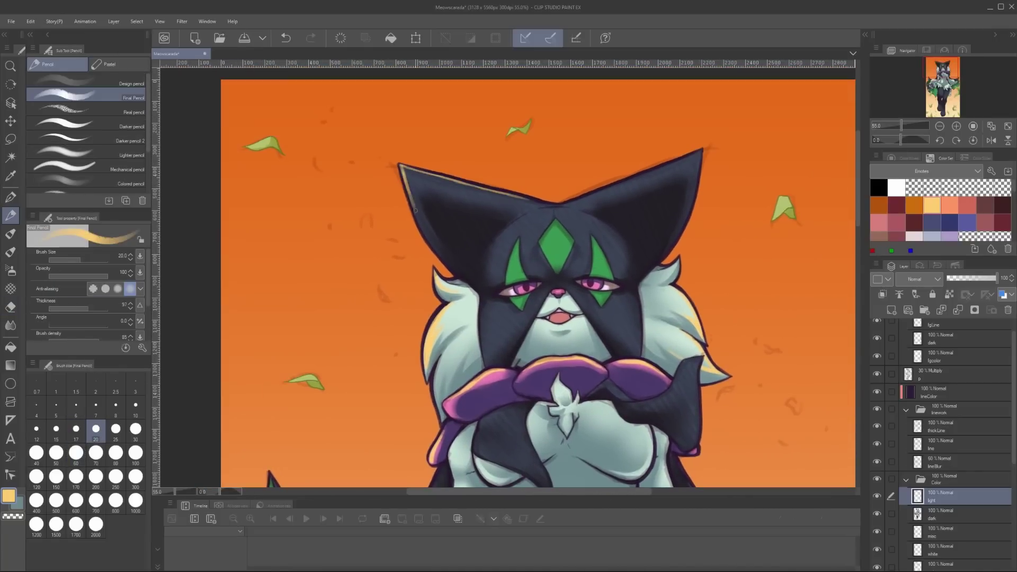
scroll(651, 172, "down", 3)
scroll(651, 173, "up", 3)
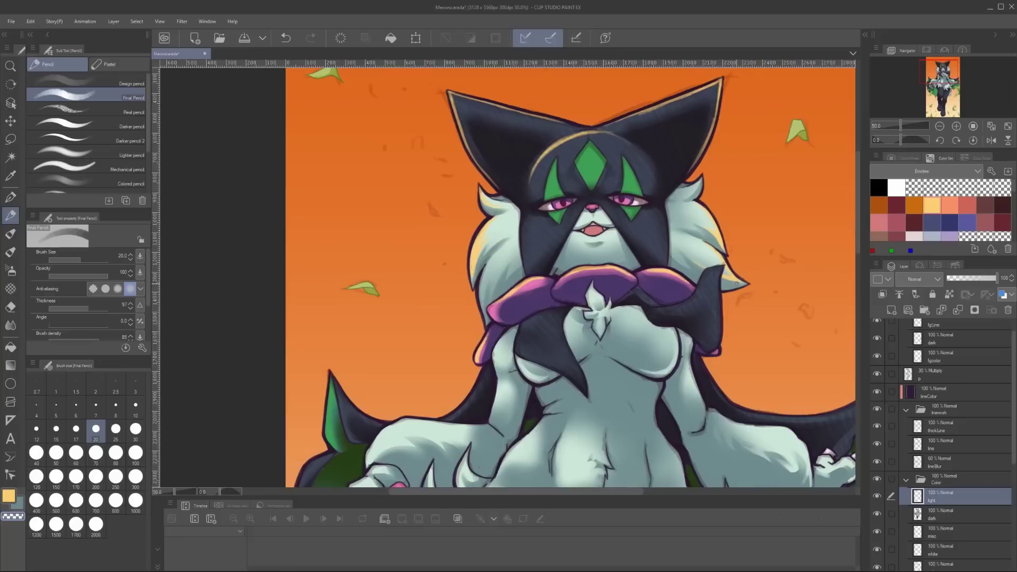
scroll(527, 276, "down", 2)
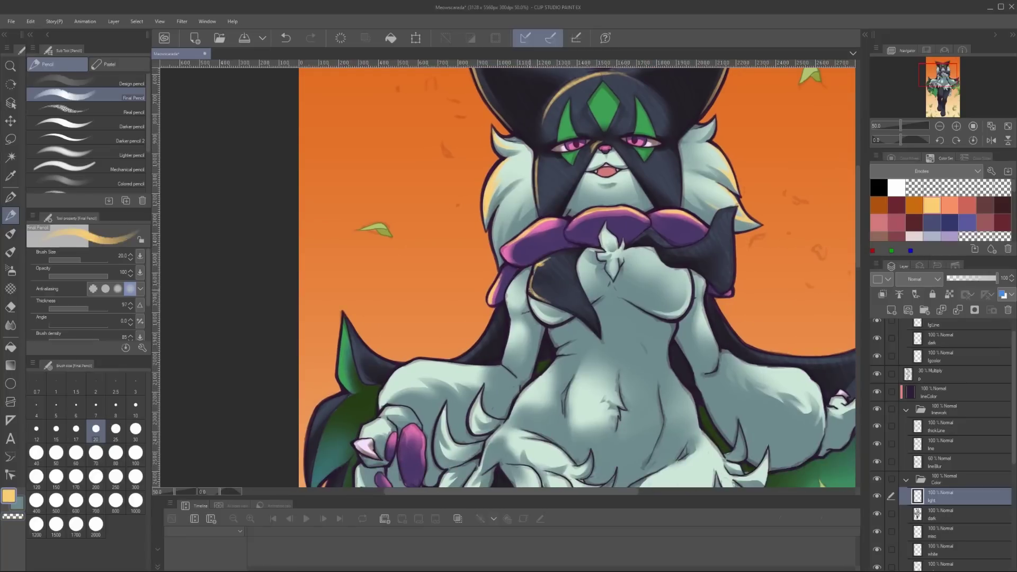
Paint golden rim light along the chest, the raised-paw arm and the nearby hip fur with the Final Pencil at size 20
scroll(529, 289, "down", 2)
scroll(530, 289, "left", 4)
scroll(522, 317, "right", 6)
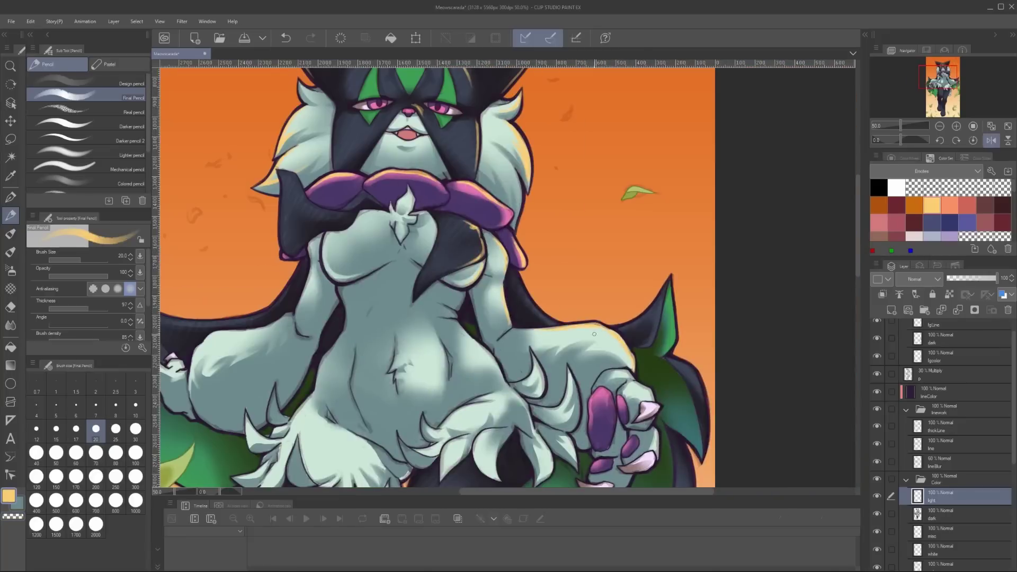
scroll(522, 316, "left", 7)
scroll(615, 349, "right", 3)
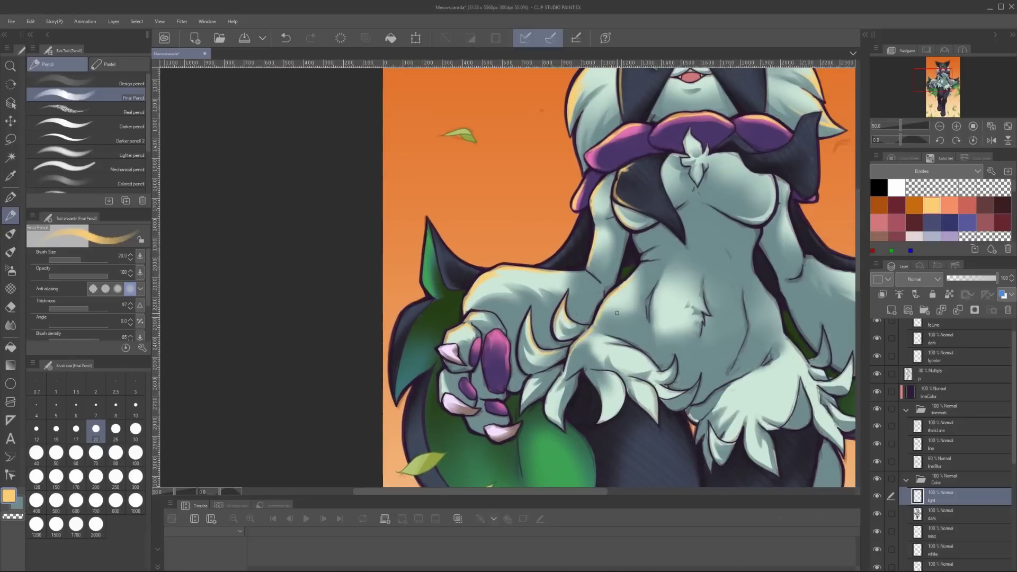
Add golden rim light to the cape's upper edge and pointed tip behind the raised paw with the Final Pencil at size 20
scroll(616, 312, "left", 3)
scroll(616, 313, "down", 1)
scroll(583, 239, "left", 2)
scroll(583, 238, "up", 2)
scroll(572, 212, "right", 2)
scroll(552, 176, "left", 2)
scroll(552, 176, "down", 3)
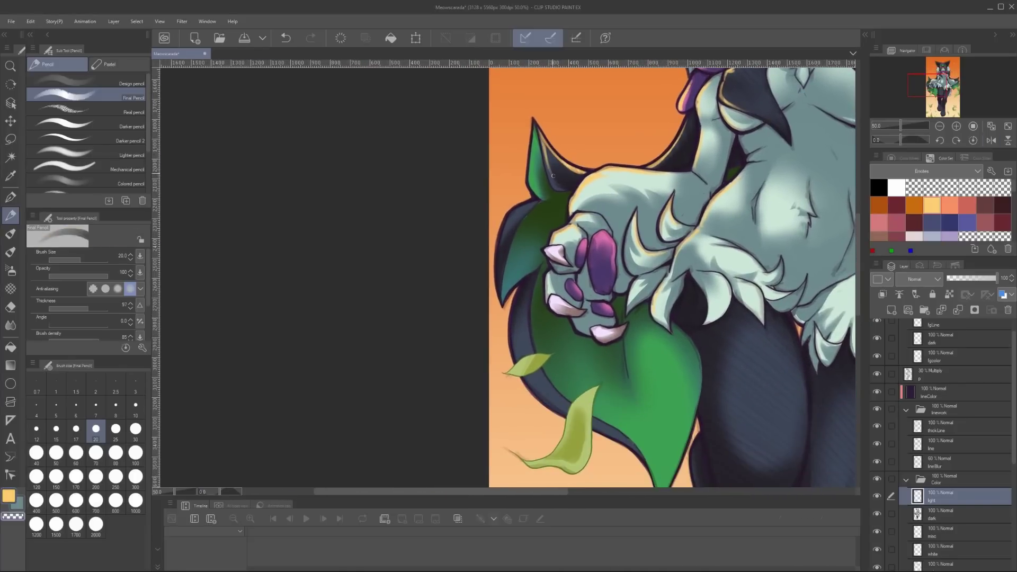
Paint golden rim light down the cape's outer dark border beside the raised paw, reducing the Final Pencil from size 30 to 17
scroll(502, 237, "right", 1)
scroll(502, 238, "down", 1)
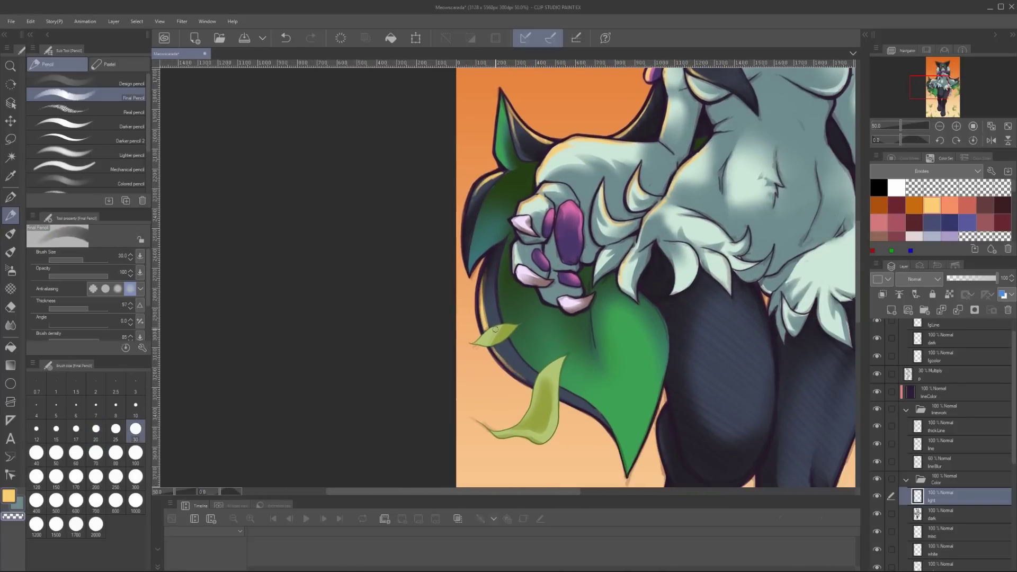
key("ctrl+z")
scroll(509, 276, "down", 1)
key("h")
key("h")
scroll(509, 275, "left", 1)
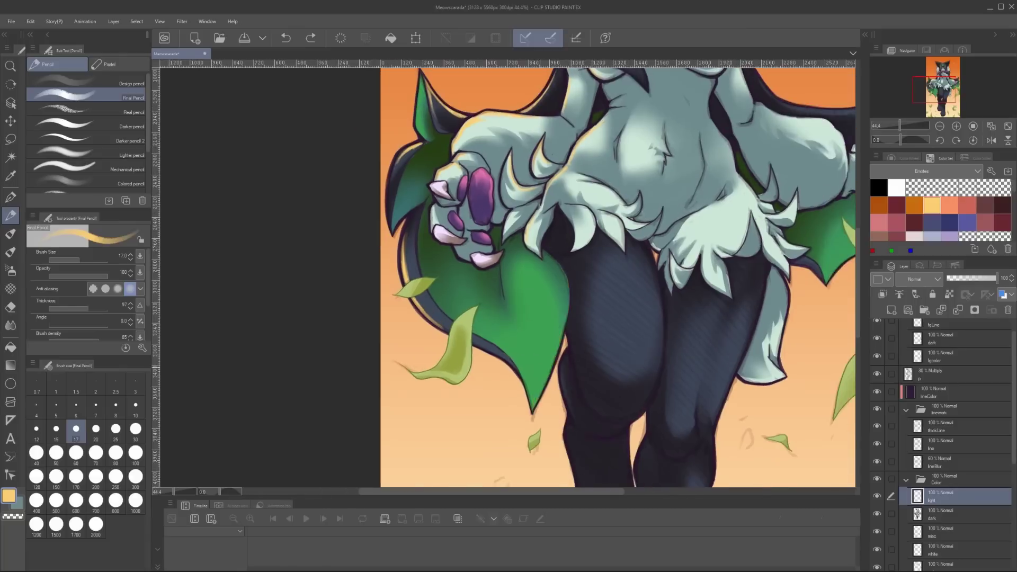
Paint golden rim light on the waist, the other hip's fur and the cape behind the far hand with the Final Pencil at size 17
scroll(603, 302, "right", 2)
scroll(603, 302, "up", 2)
left_click_drag(598, 225, 604, 270)
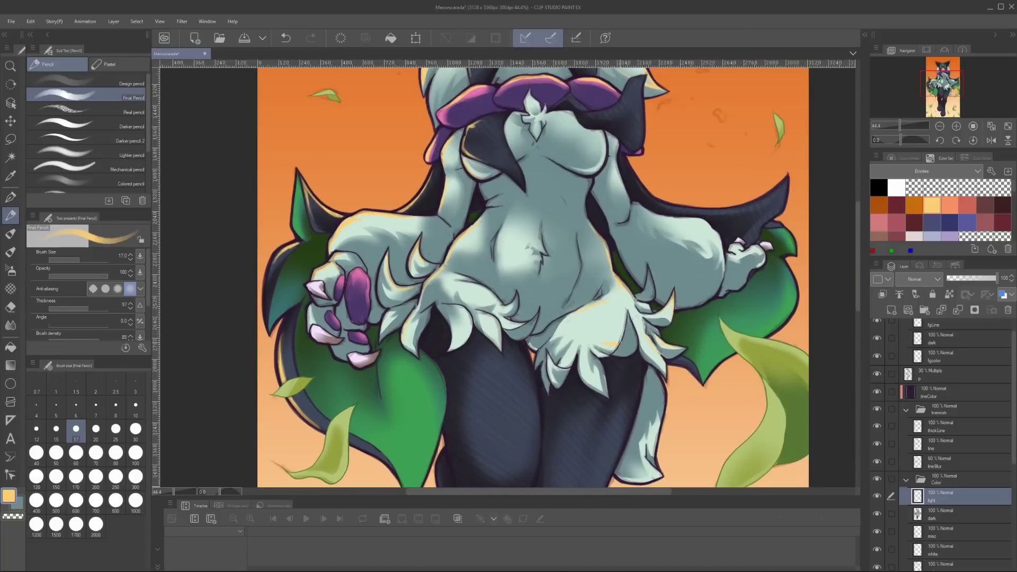
left_click_drag(534, 254, 463, 308)
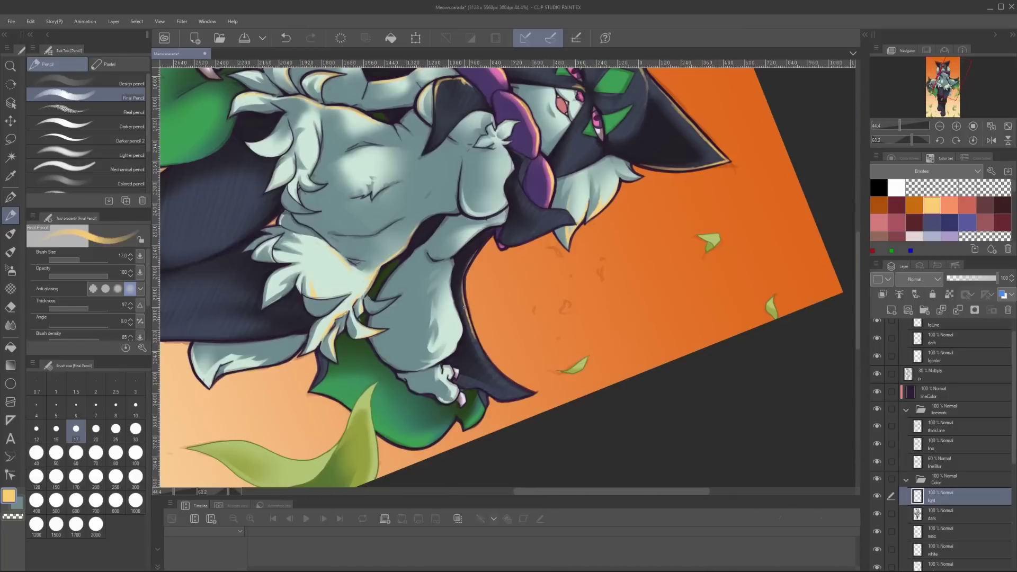
scroll(540, 393, "down", 1)
scroll(540, 394, "left", 3)
scroll(541, 393, "right", 3)
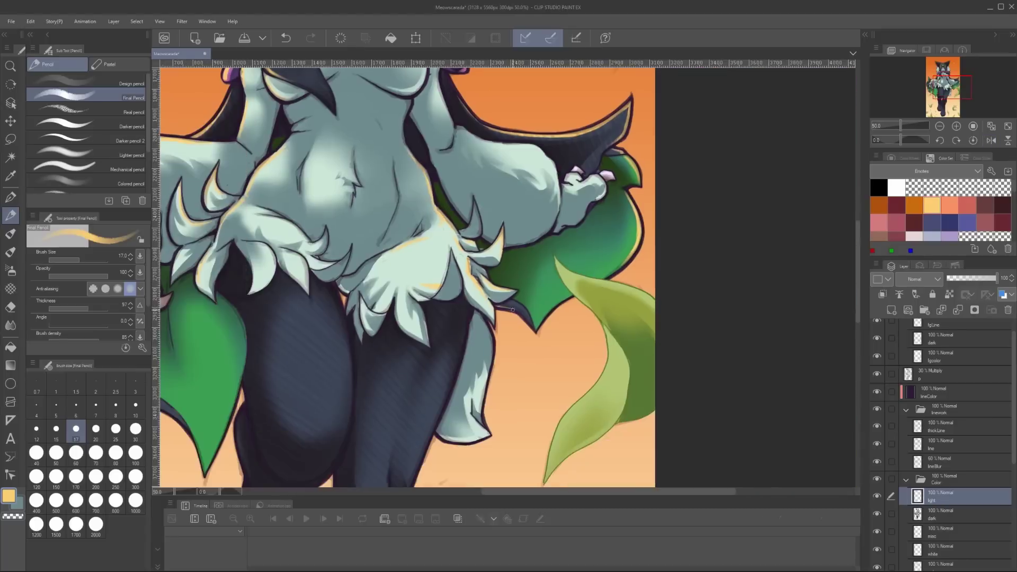
Add golden rim light along the legs and feet with the Final Pencil at size 20
scroll(595, 366, "left", 3)
scroll(595, 365, "down", 3)
scroll(595, 366, "left", 3)
key("bracketright")
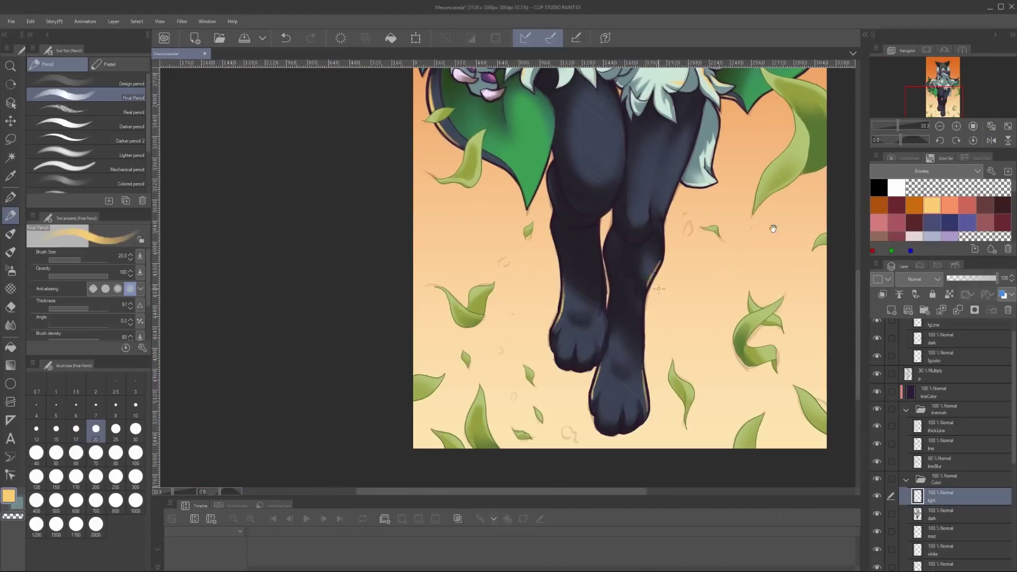
Add golden rim light to the upturned dark scarf end beside the collar with the Final Pencil at size 20
scroll(658, 289, "up", 3)
scroll(628, 327, "right", 1)
scroll(586, 226, "down", 3)
scroll(681, 218, "up", 4)
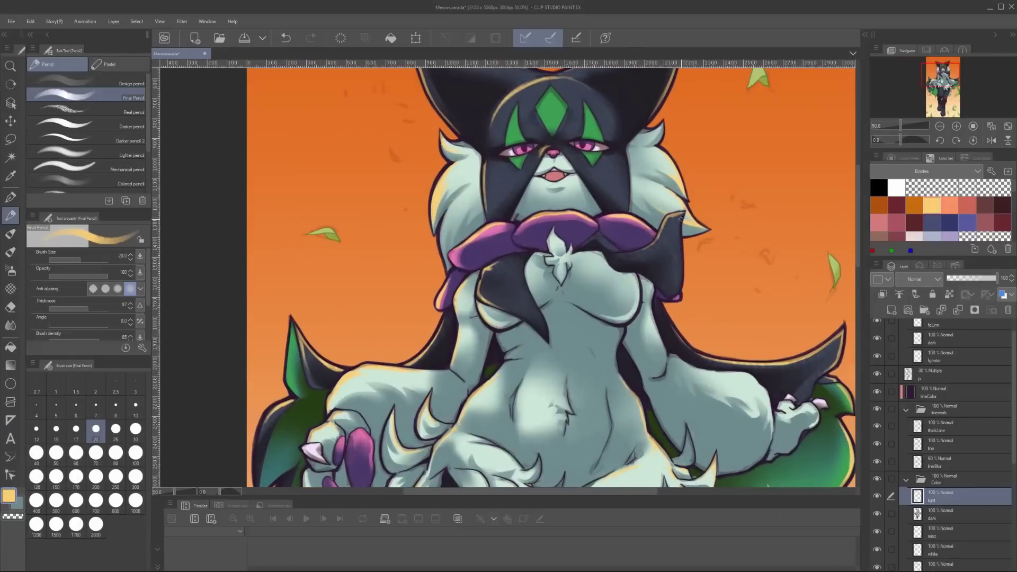
Set the light layer's blending mode to Overlay and start a Hue/Saturation/Luminosity adjustment
key("ctrl+0")
scroll(551, 297, "up", 1)
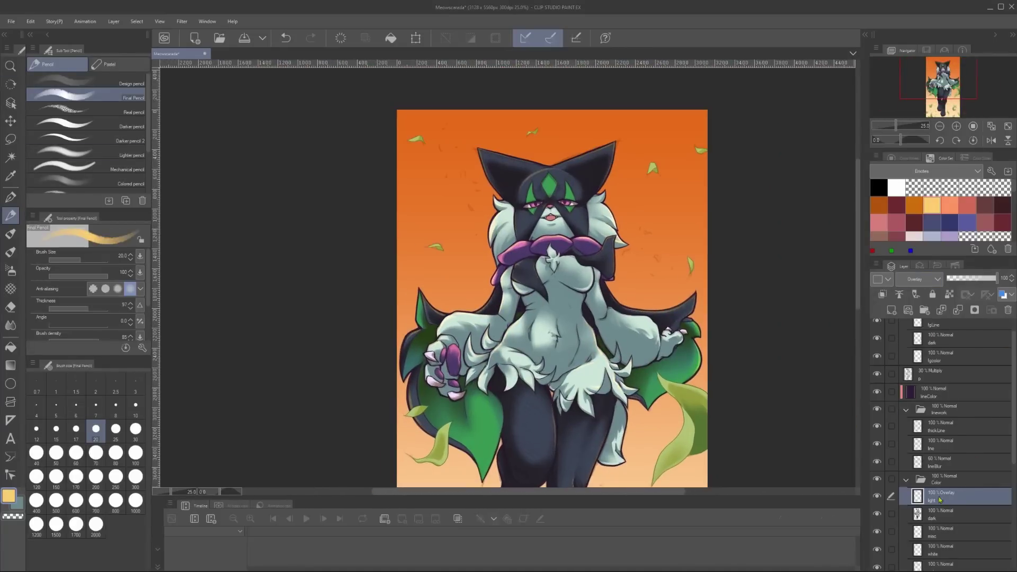
key("ctrl+u")
left_click(782, 170)
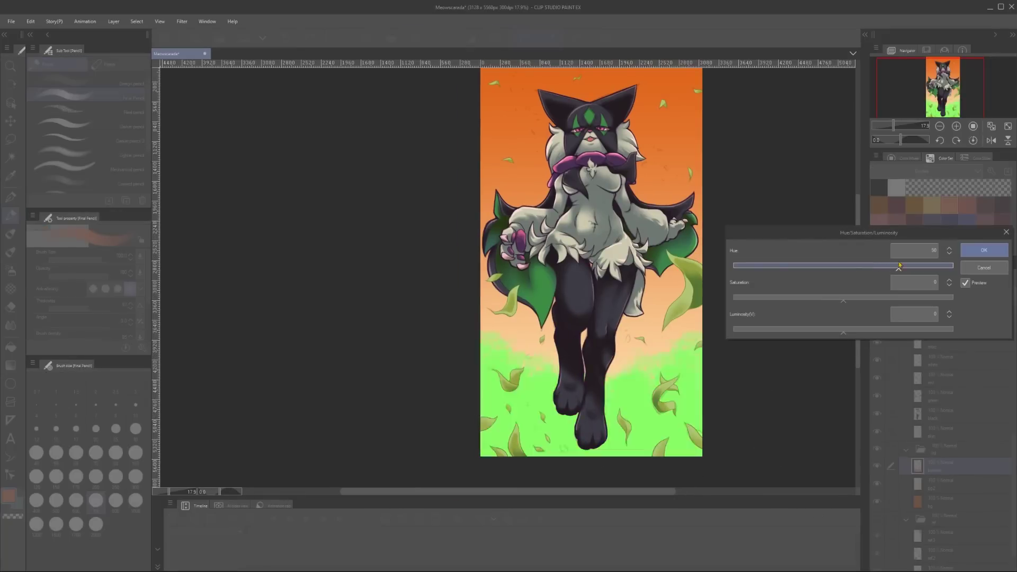
Shift the treeline layer's hue from green to pale yellow and add a new layer above it
left_click_drag(899, 266, 760, 270)
key("Return")
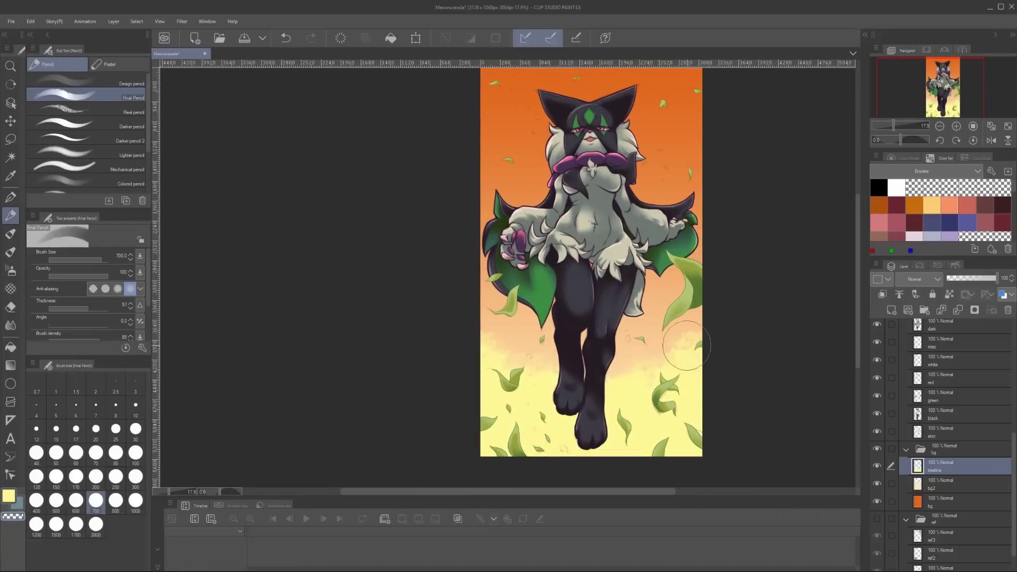
left_click(892, 310)
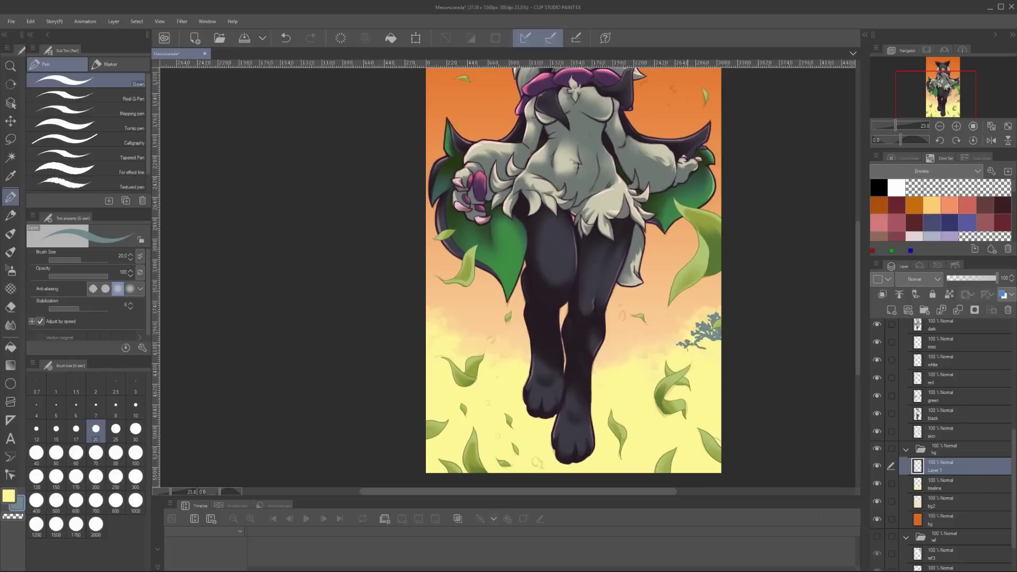
Duplicate and paint blue-grey trees into a treeline across the lower background with the G-pen, and fill the ground below them
key("ctrl+c")
key("ctrl+v")
left_click_drag(706, 365, 681, 334)
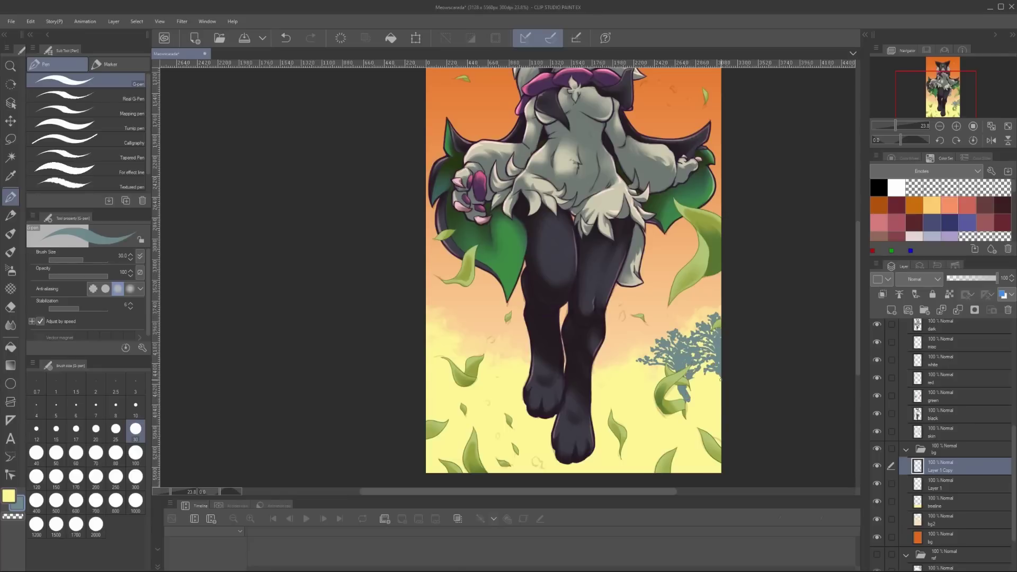
left_click_drag(721, 379, 657, 370)
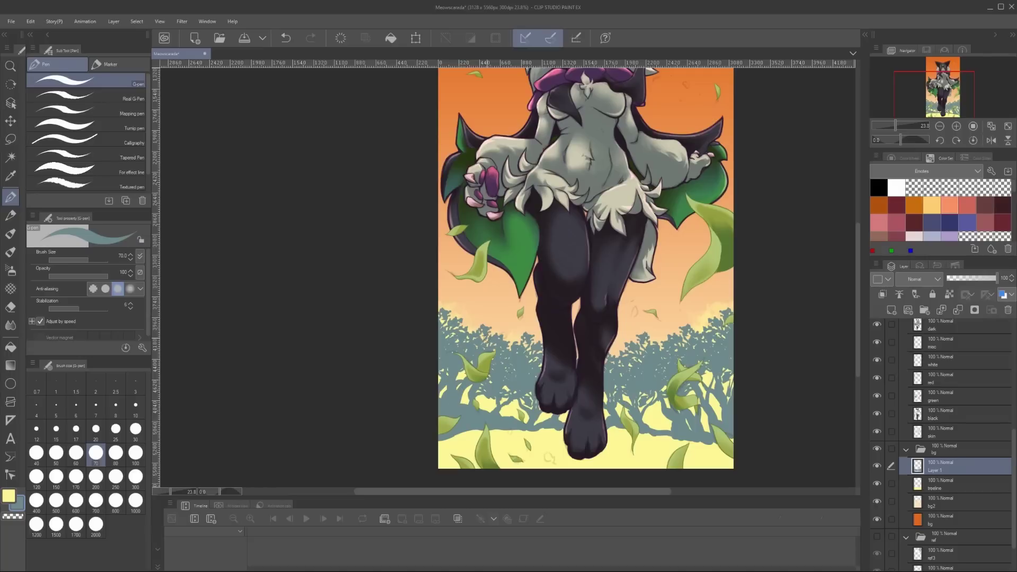
key("g")
left_click(586, 424)
key("p")
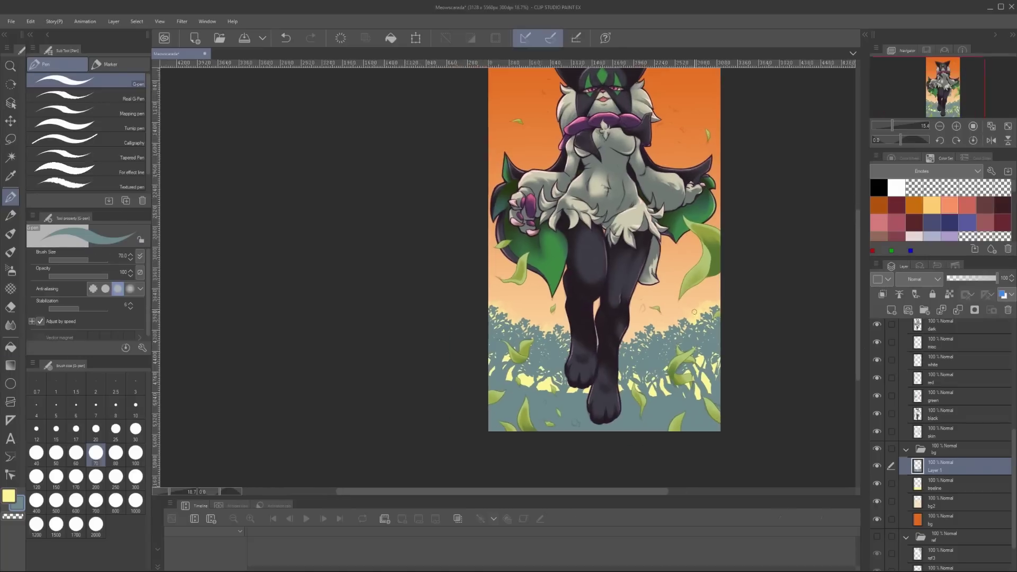
Recolour the bg2 gradient layer to vivid blue with saturation 100 and luminosity 46
key("k")
key("ctrl+u")
left_click_drag(805, 256, 907, 271)
key("Return")
left_click(953, 501)
key("ctrl+u")
key("ctrl+minus")
key("Return")
key("g")
key("ctrl+u")
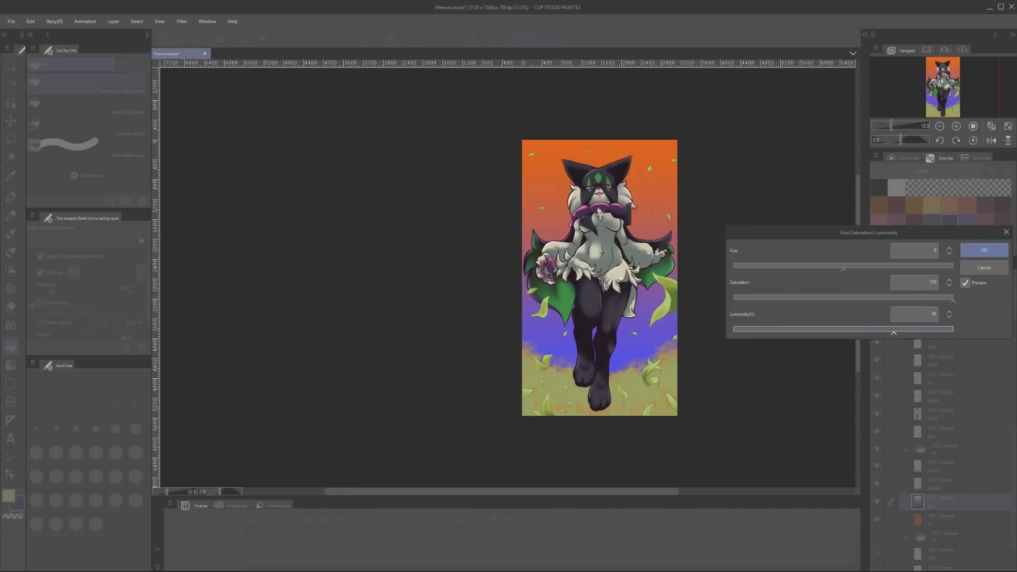
key("Escape")
Recolour the bg layer to pink with a Hue/Saturation/Luminosity adjustment
left_click(953, 520)
key("ctrl+u")
left_click_drag(843, 298, 872, 300)
key("Return")
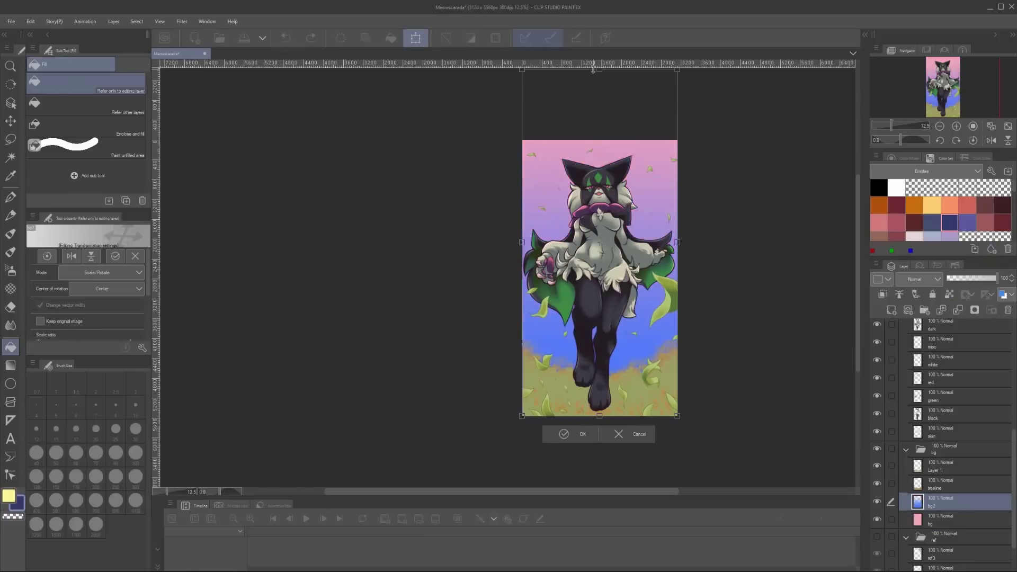
Shift the treeline layer's hue to blue so the trees match the background gradient
left_click(10, 65)
left_click_drag(620, 371, 652, 370)
left_click(953, 484)
key("ctrl+u")
left_click_drag(843, 269, 882, 268)
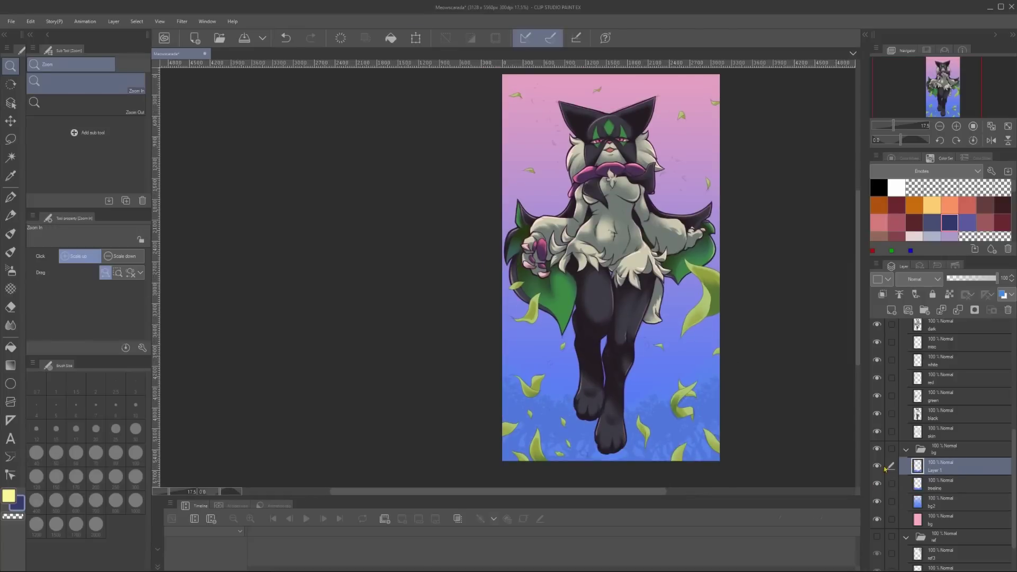
Paint broad blue clouds across the pink sky with the Final Pencil at size 600 and soften them with the Soft airbrush
key("p")
key("p")
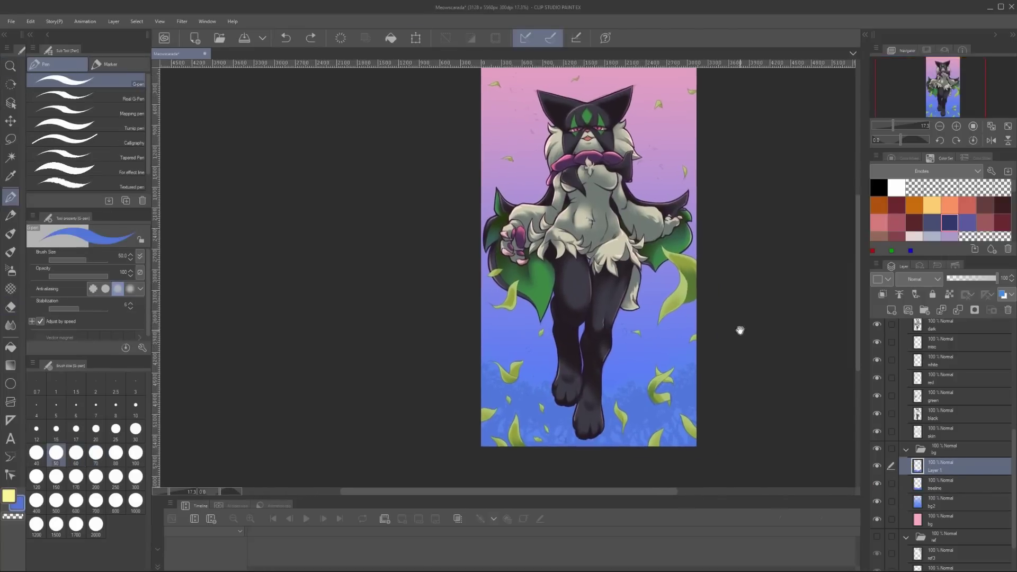
mouse_move(698, 161)
left_mouse_down()
mouse_move(674, 115)
mouse_move(689, 161)
mouse_move(683, 212)
left_mouse_up()
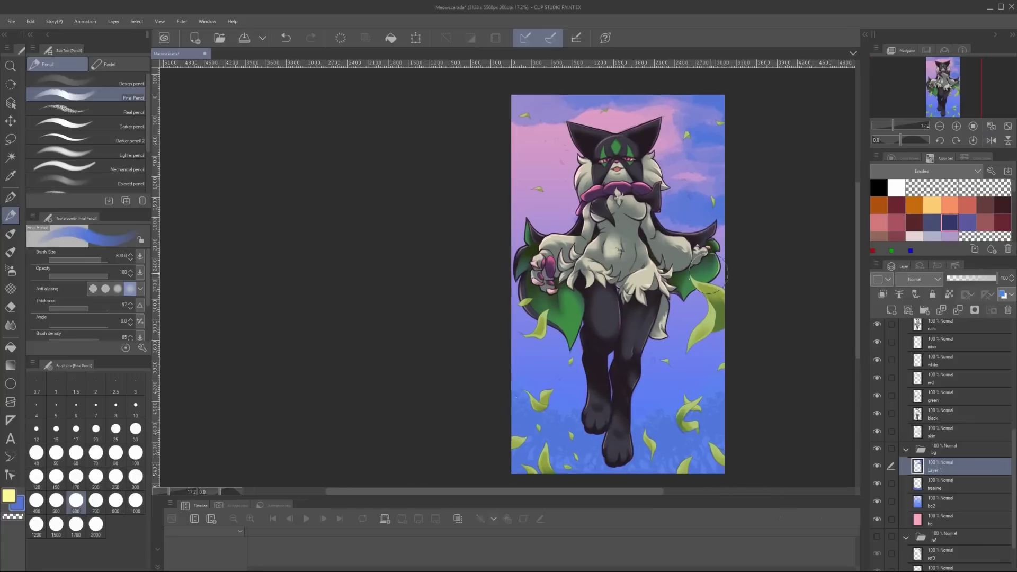
key("b")
left_click_drag(593, 105, 697, 135)
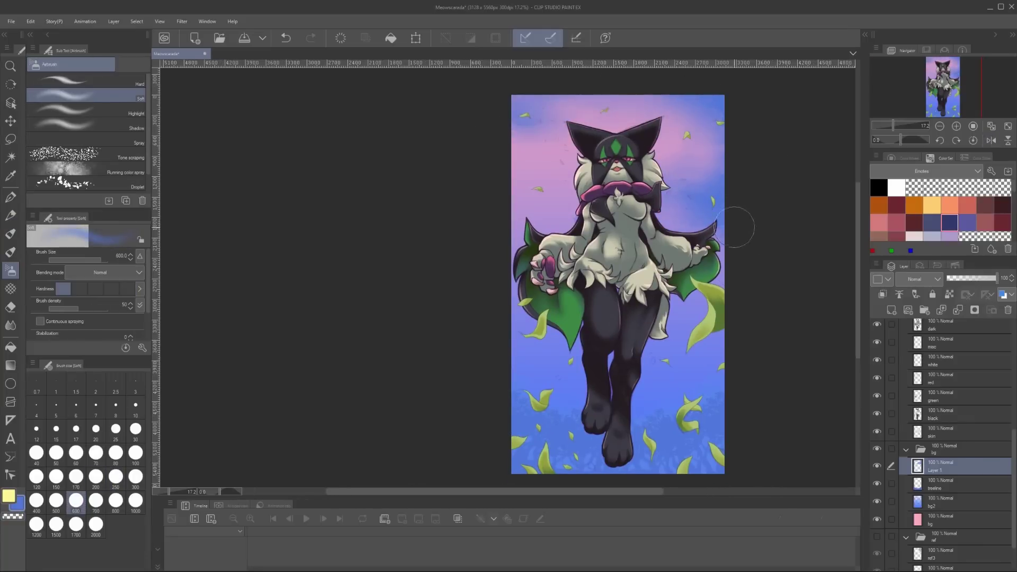
Add smaller blue clouds around the head on a new layer with the Final Pencil at size 200
key("p")
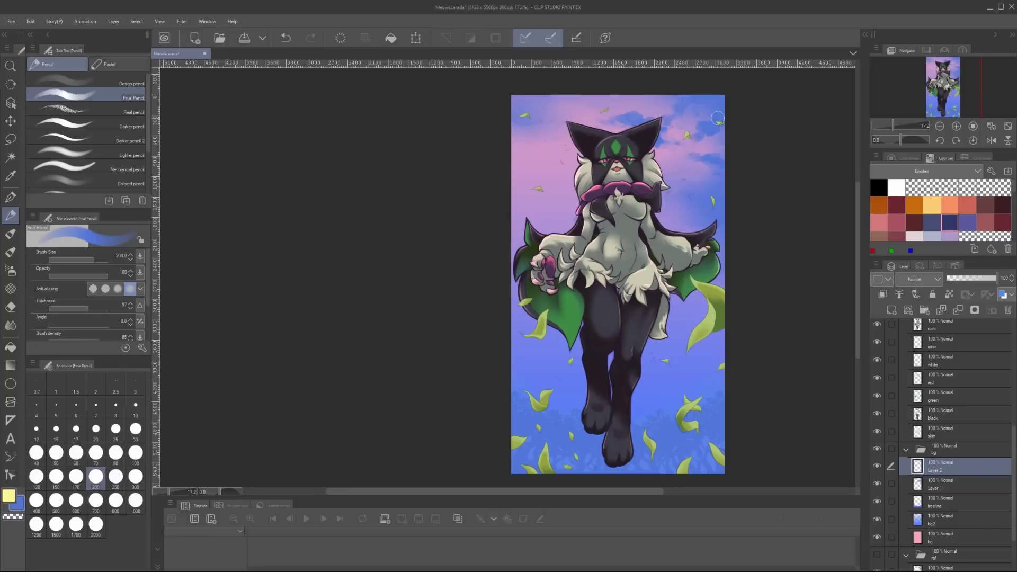
scroll(709, 114, "up", 1)
key("bracketright")
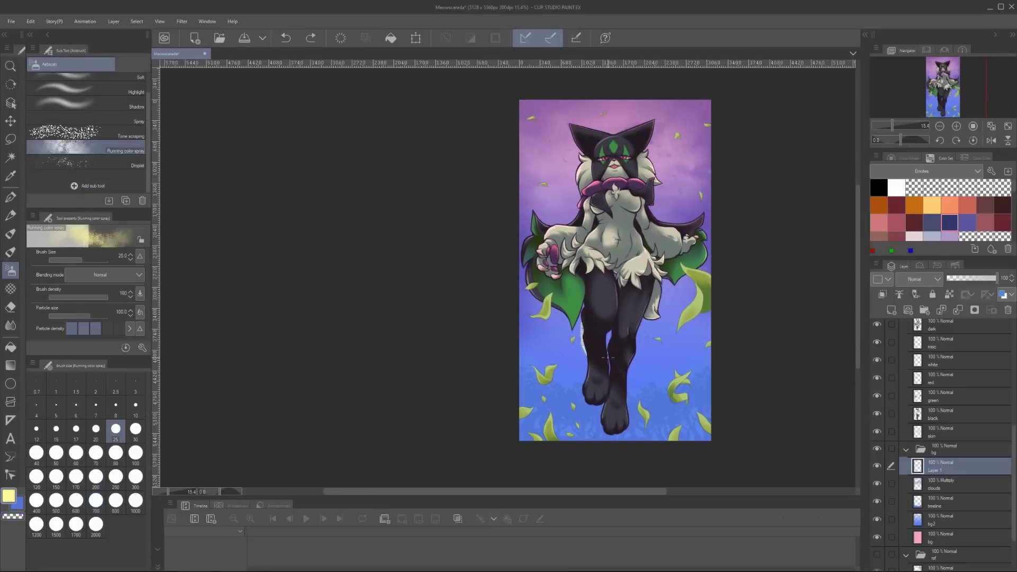
Scatter pale yellow specks and small drifting leaves across the background, painting the leaves with the Final Pencil at size 30
key("e")
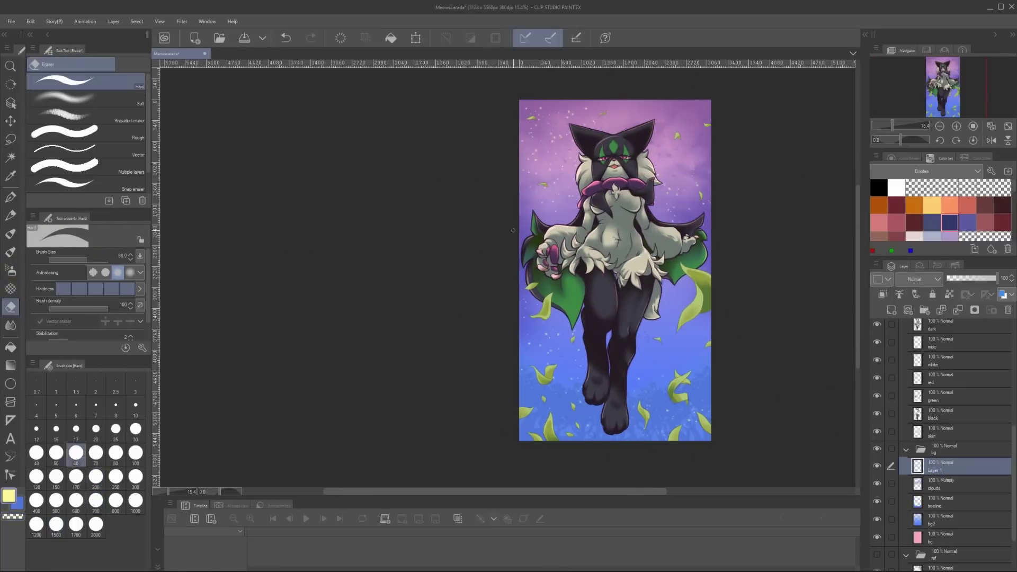
key("p")
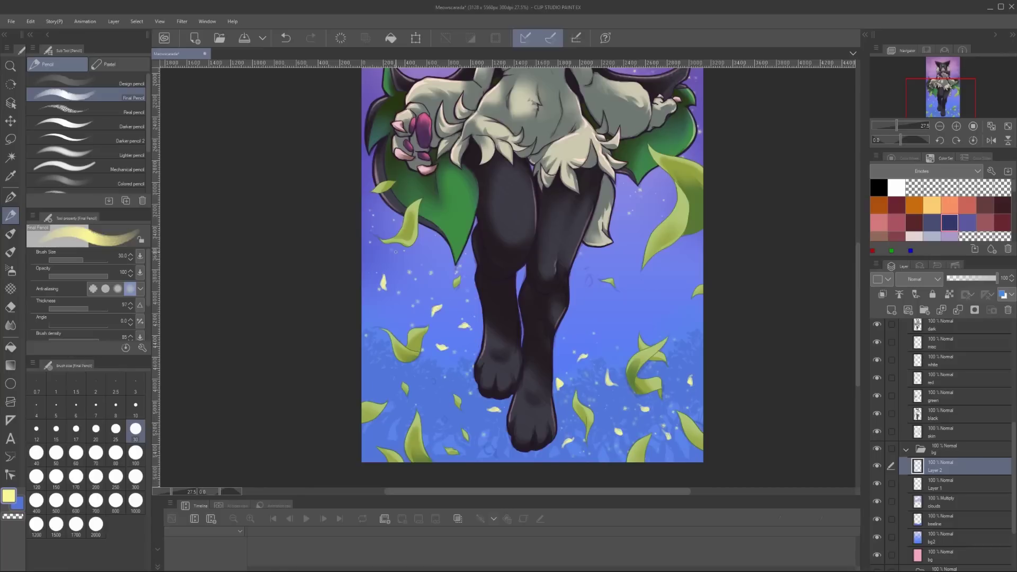
scroll(532, 265, "down", 2)
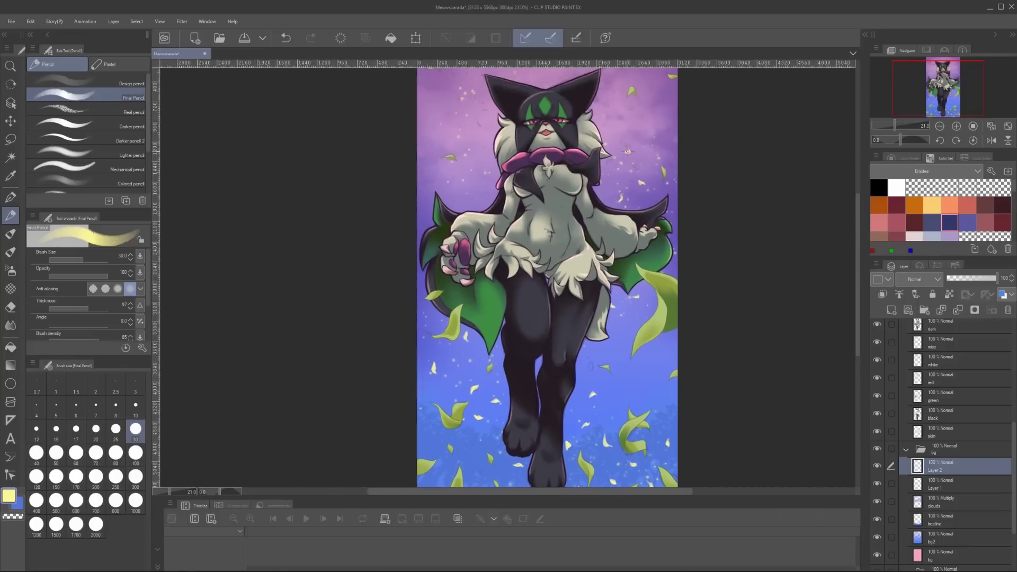
left_click_drag(627, 151, 676, 203)
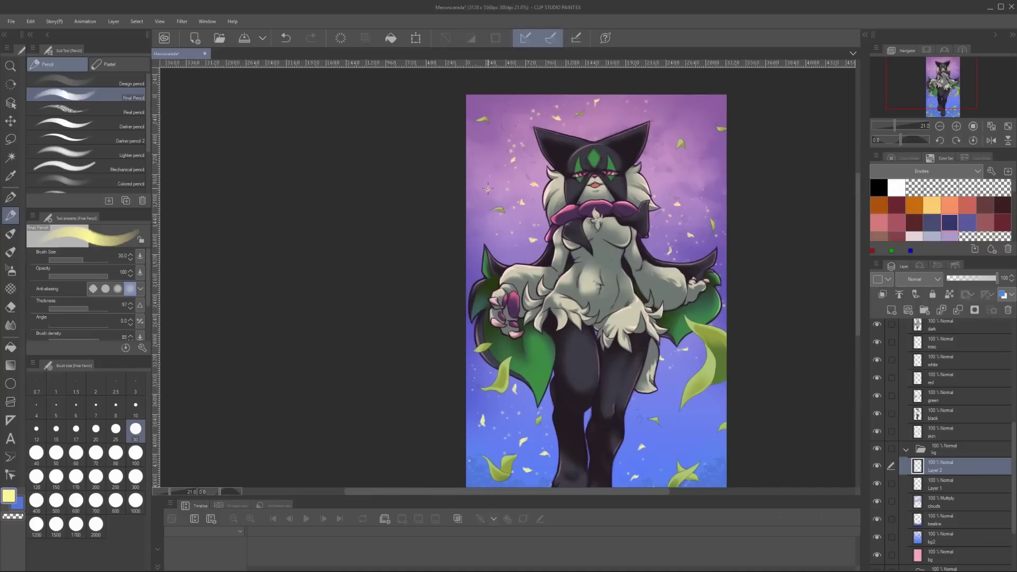
Recolour the small background leaves to darker green with hue 26, saturation 9 and luminosity -43
scroll(619, 378, "down", 1)
key("ctrl+u")
left_click(810, 329)
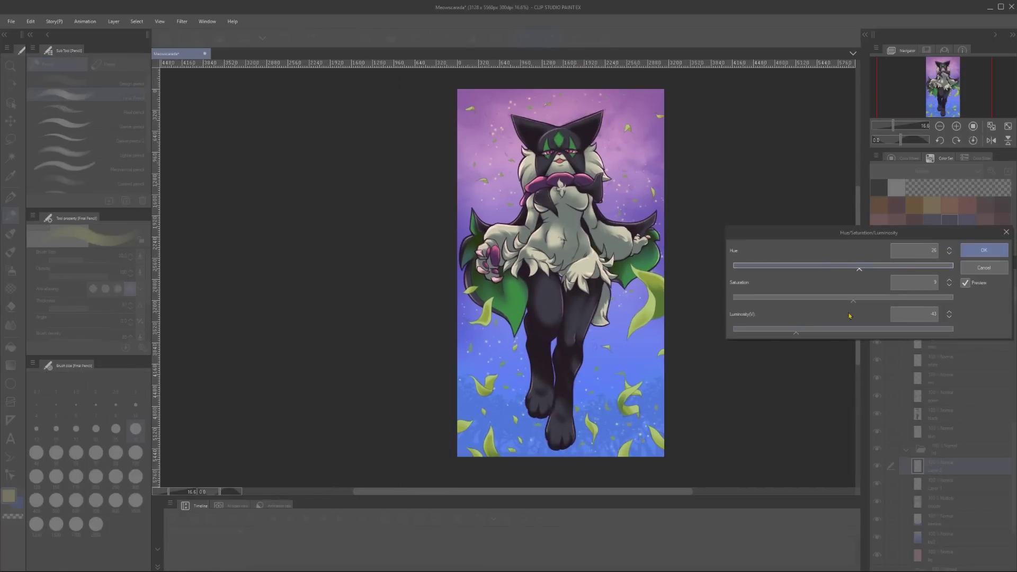
key("Return")
Shift the foreground leaves' fgcolor and dark layers to a deeper green, using hue 75 on the dark layer
left_click(940, 377)
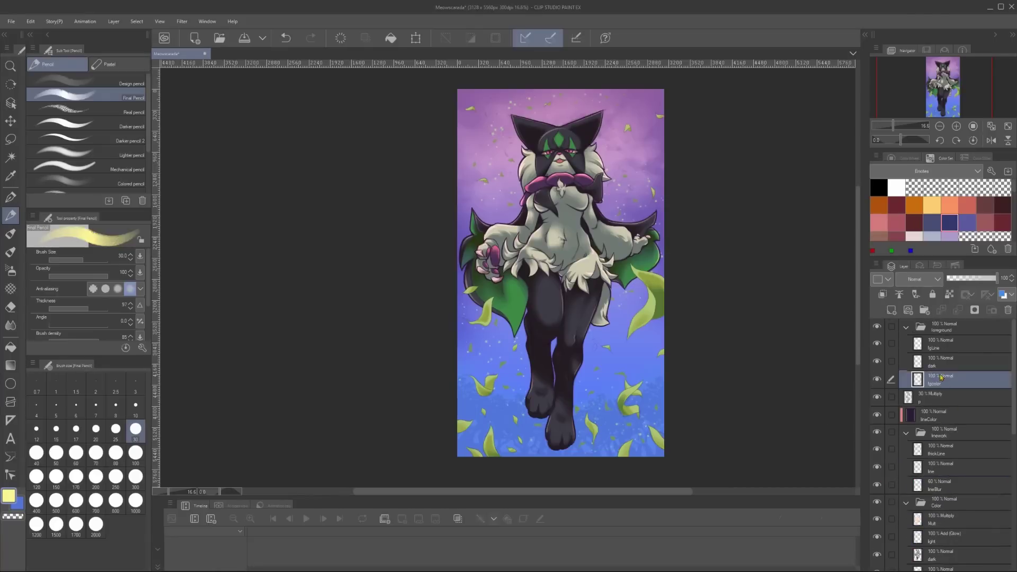
left_click(940, 362)
key("ctrl+u")
left_click_drag(843, 269, 889, 274)
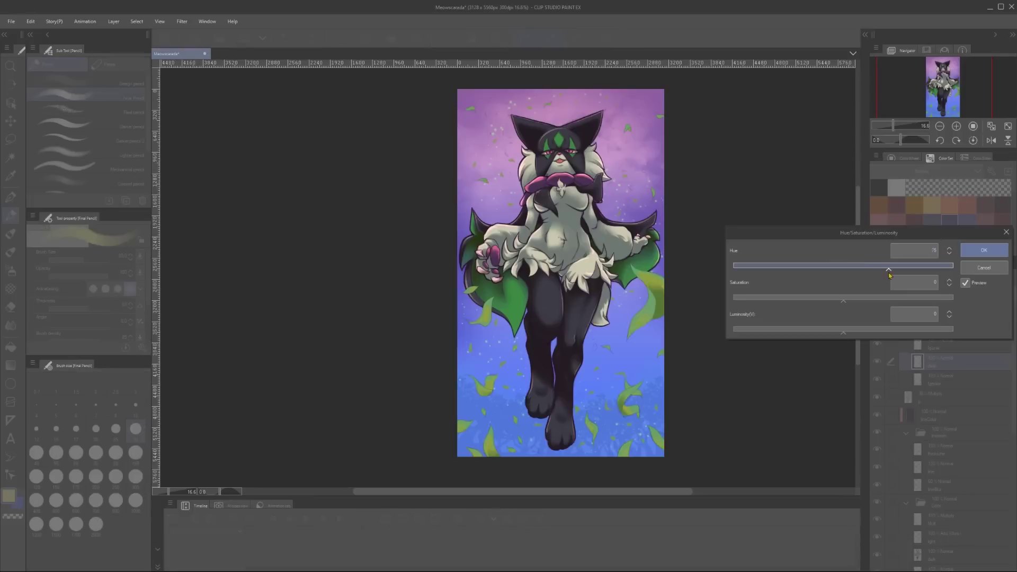
key("Return")
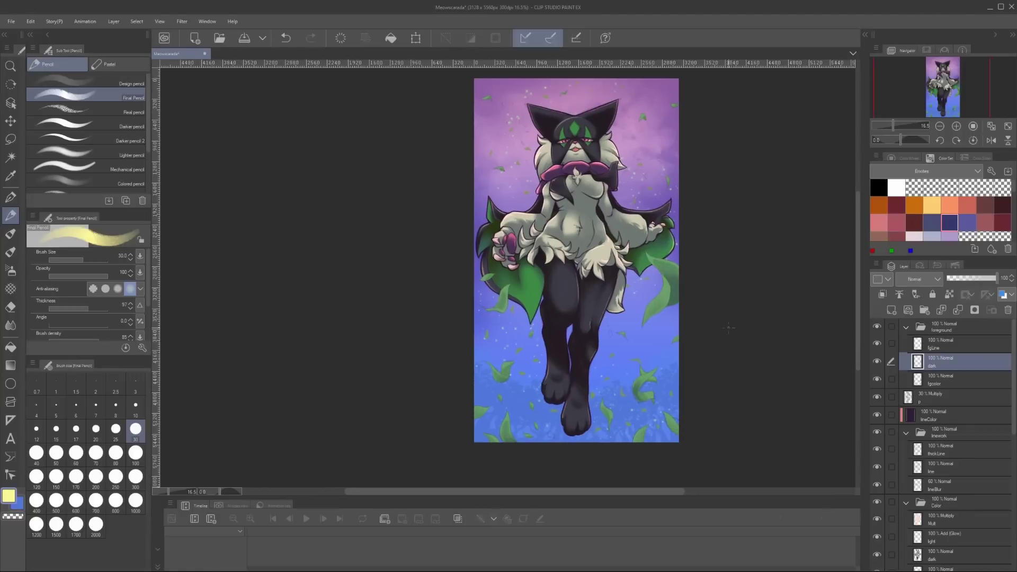
Create a merged FGblur layer from the foreground leaves and apply a Gaussian Blur of strength 22 to it
left_click(114, 21)
left_click(159, 278)
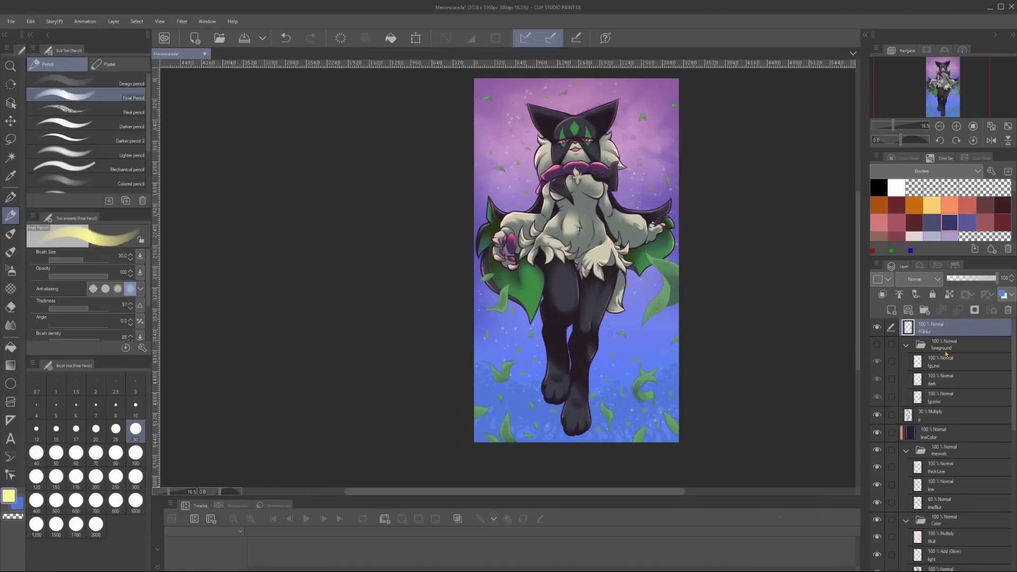
left_click(181, 22)
left_click(243, 58)
scroll(582, 265, "up", 1)
left_click_drag(237, 175, 200, 177)
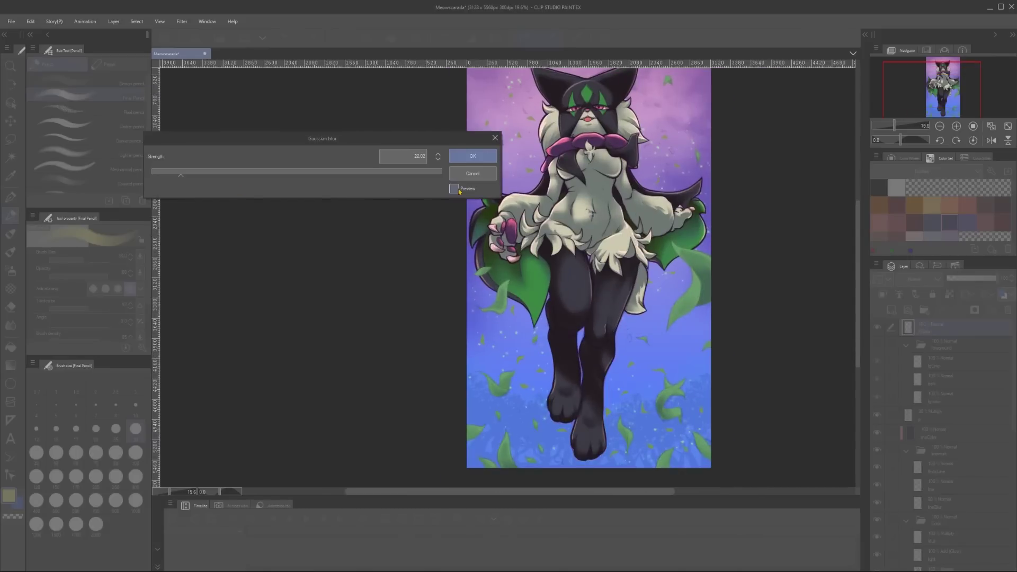
left_click(472, 156)
scroll(716, 335, "down", 1)
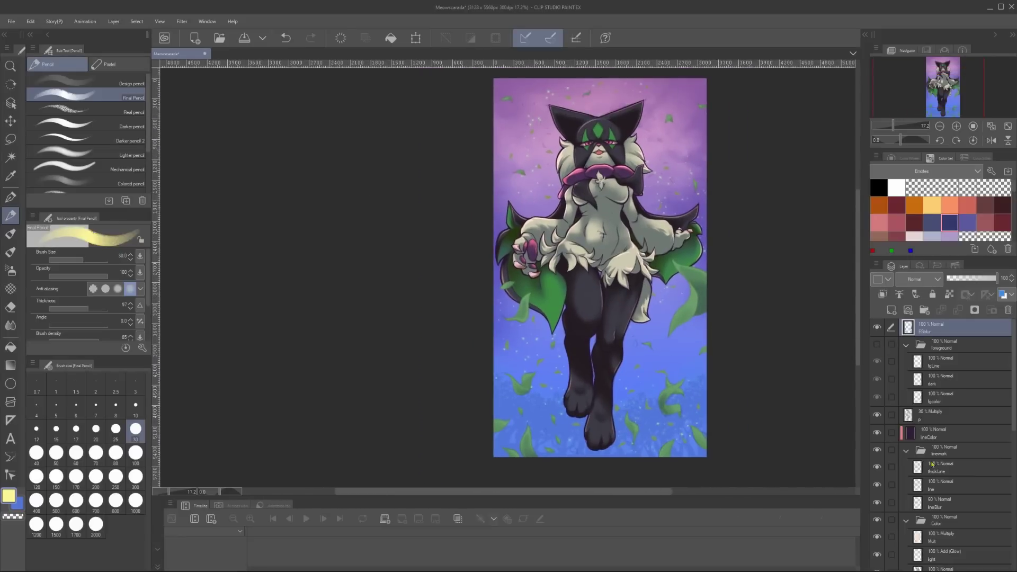
Rename the top layer of the bg folder multBG and tint the background with it as a pale Multiply fill
scroll(932, 424, "down", 5)
double_click(935, 474)
type("mu")
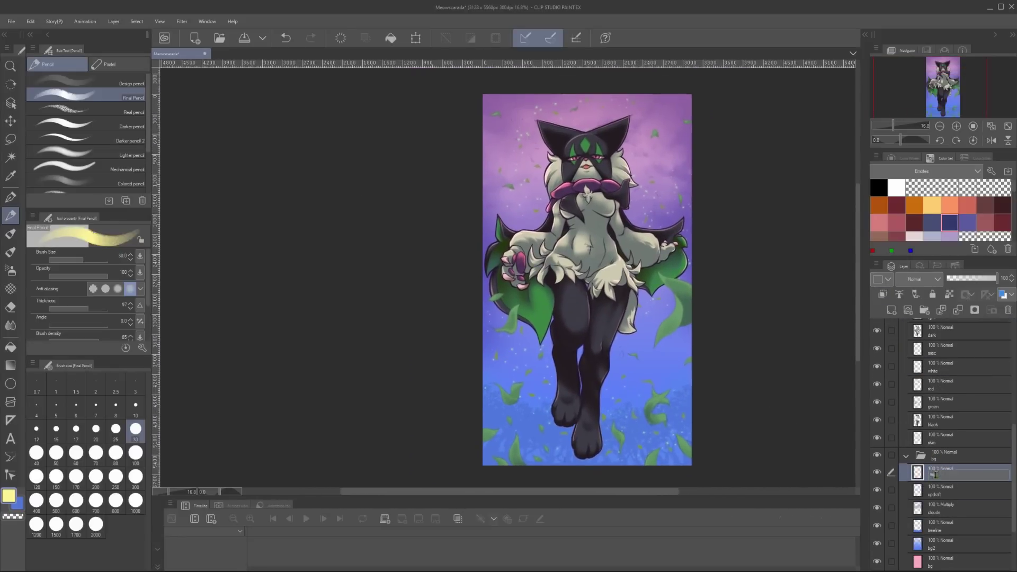
type("ltBG")
key("Return")
key("ctrl+u")
left_click(982, 249)
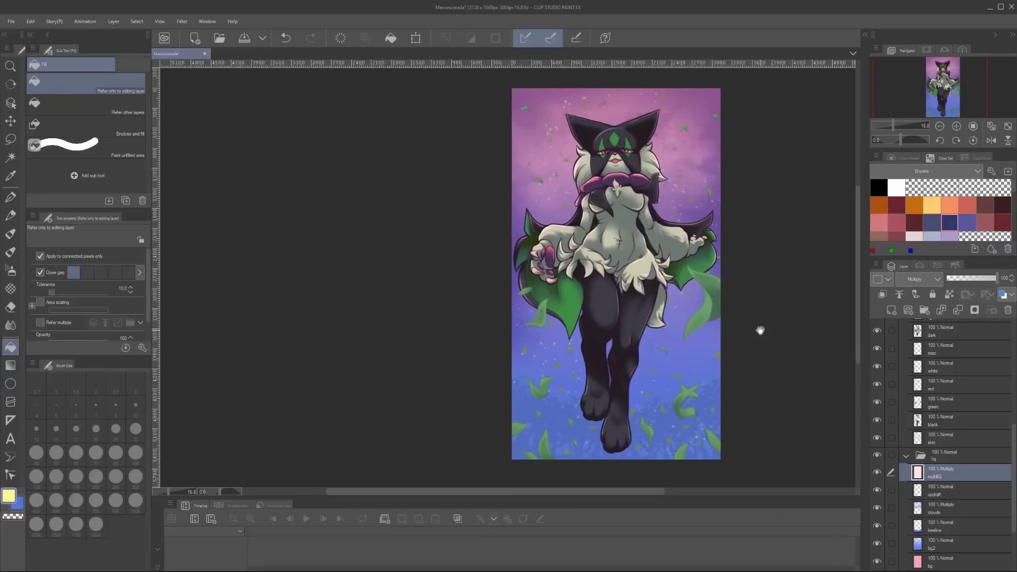
Adjust the hue, saturation and luminosity of the Multiply layer in the Color folder
key("ctrl+u")
mouse_move(843, 330)
left_mouse_down()
mouse_move(835, 331)
mouse_move(844, 334)
left_mouse_up()
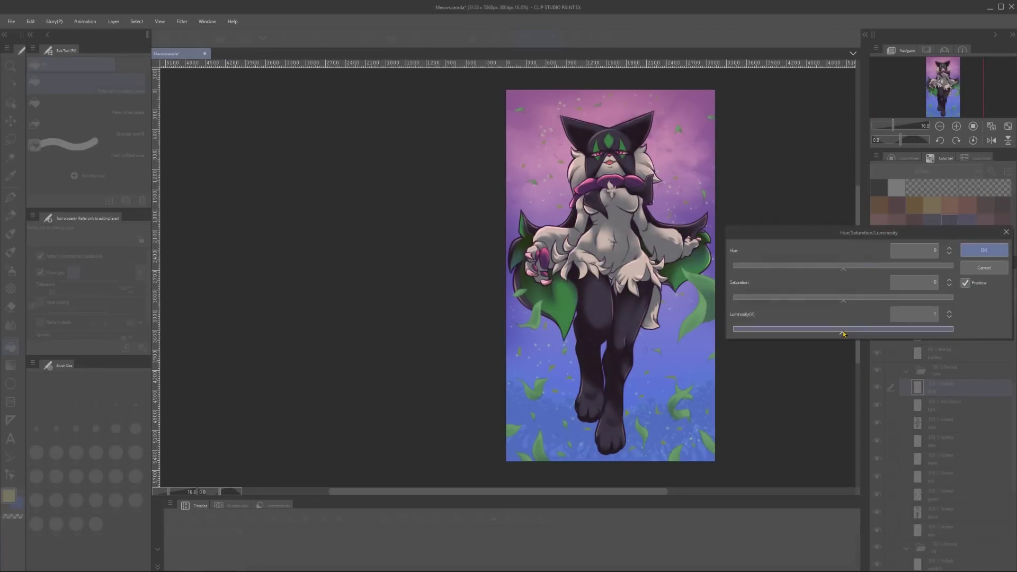
key("Return")
Lower the thickLine layer's opacity to 60% in the linework folder
scroll(756, 360, "up", 2)
scroll(931, 510, "up", 3)
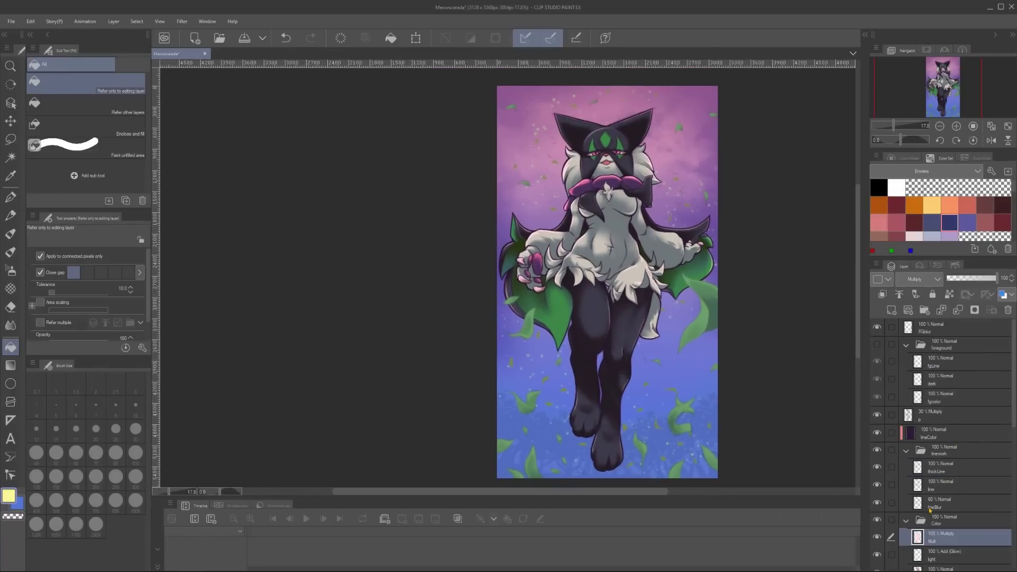
left_click(932, 467)
key("k")
key("ctrl+plus")
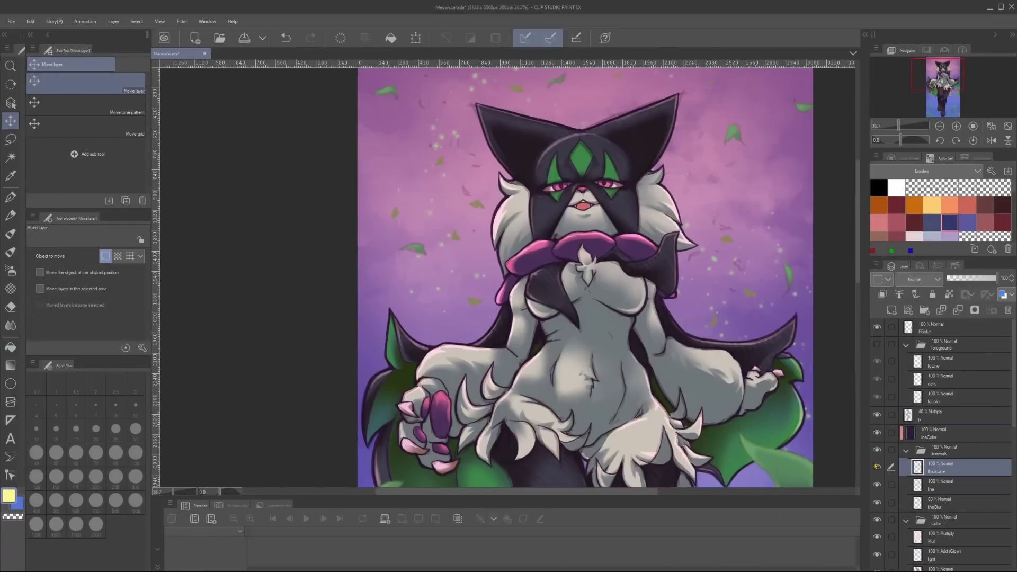
key("ctrl+minus")
left_click(969, 278)
left_click(977, 279)
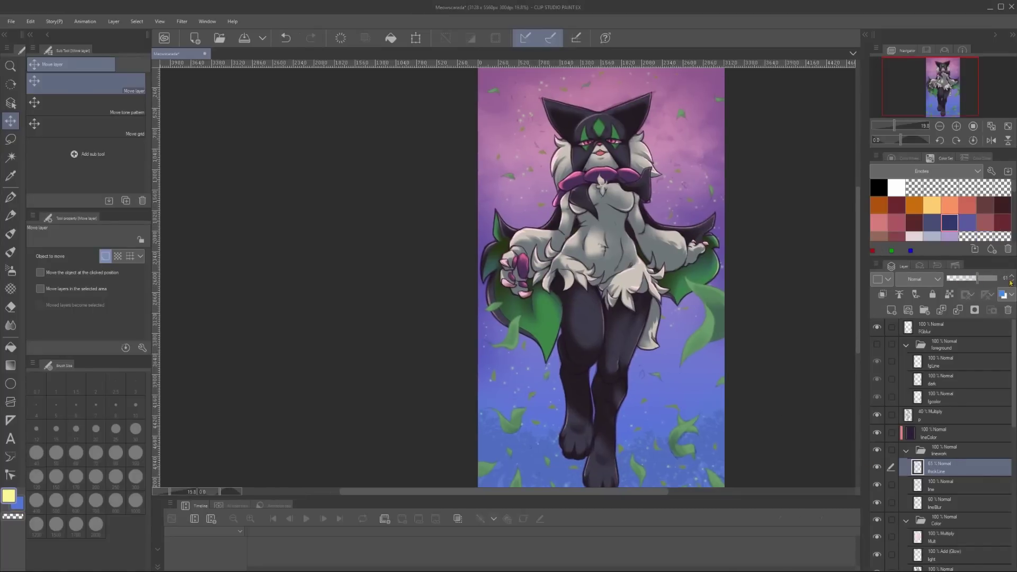
Add a Level Correction layer above FGblur and move the input levels inward to brighten and increase contrast
left_click(932, 327)
key("ctrl+minus")
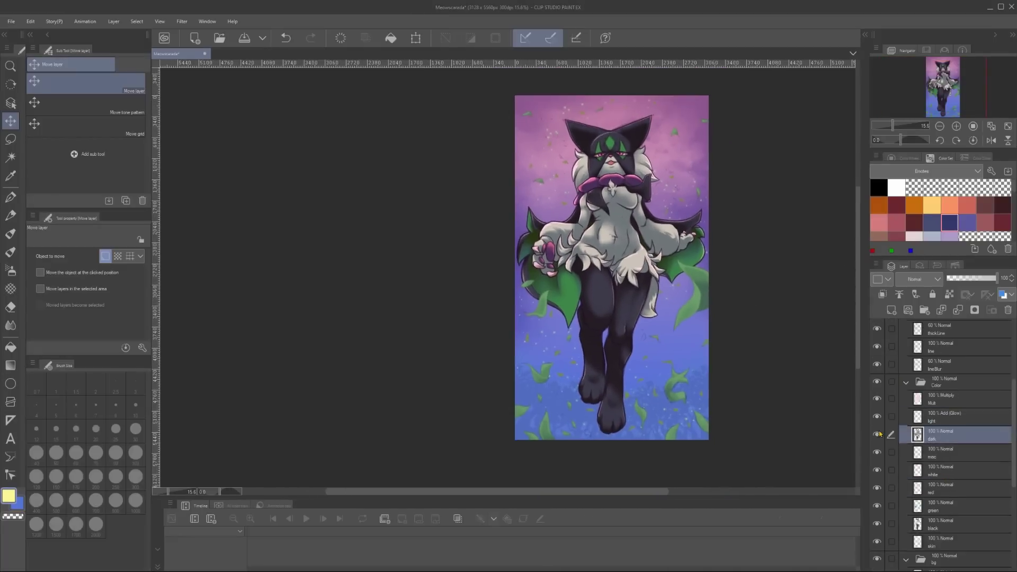
left_click(109, 30)
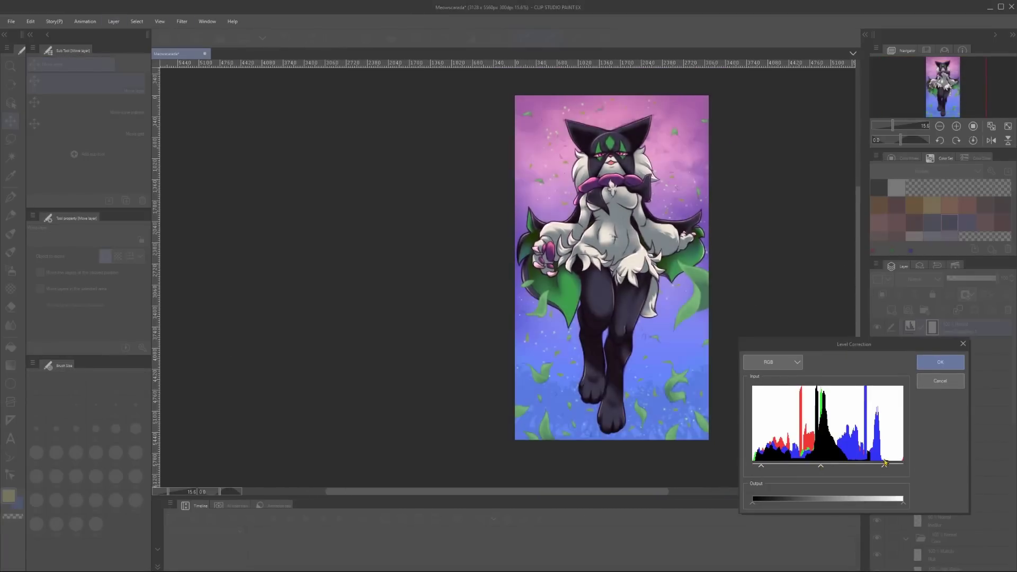
key("Return")
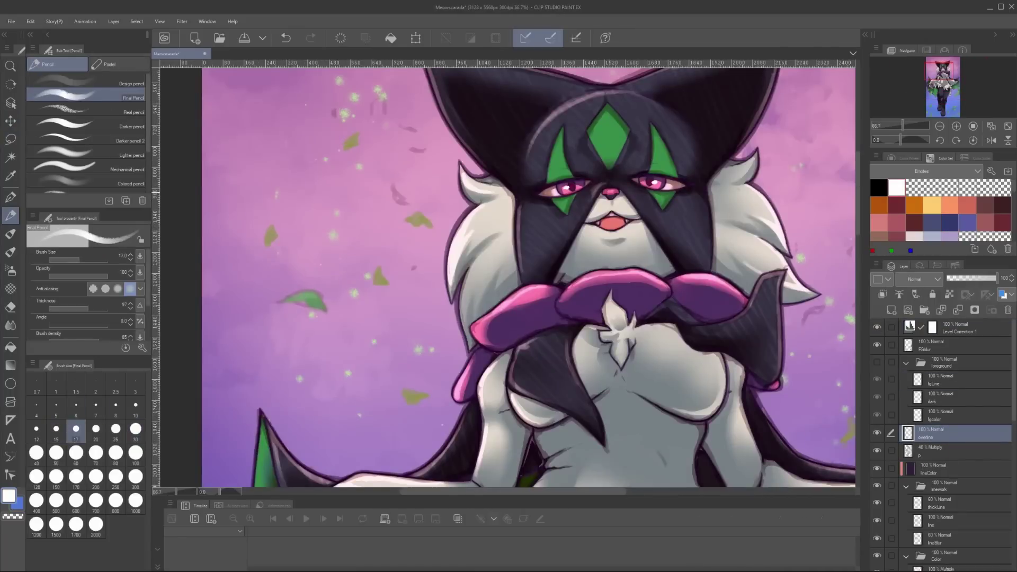
Refine the body, paw and leaf cape shading on the dark layer with the Final Pencil at size 17 and the hard eraser at size 20
left_click(914, 222)
scroll(942, 424, "down", 3)
left_click(943, 493)
left_click(95, 428)
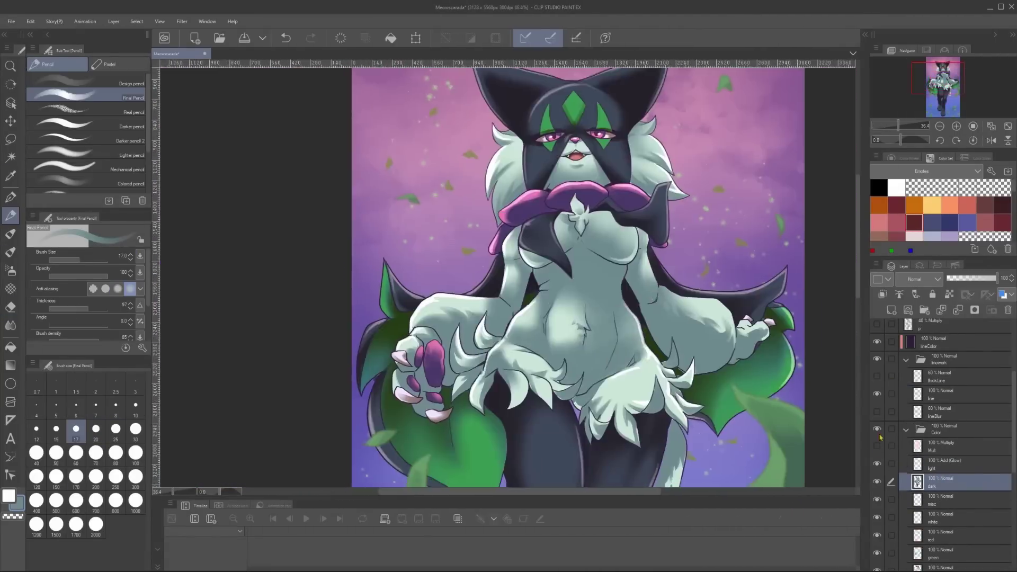
scroll(754, 257, "up", 3)
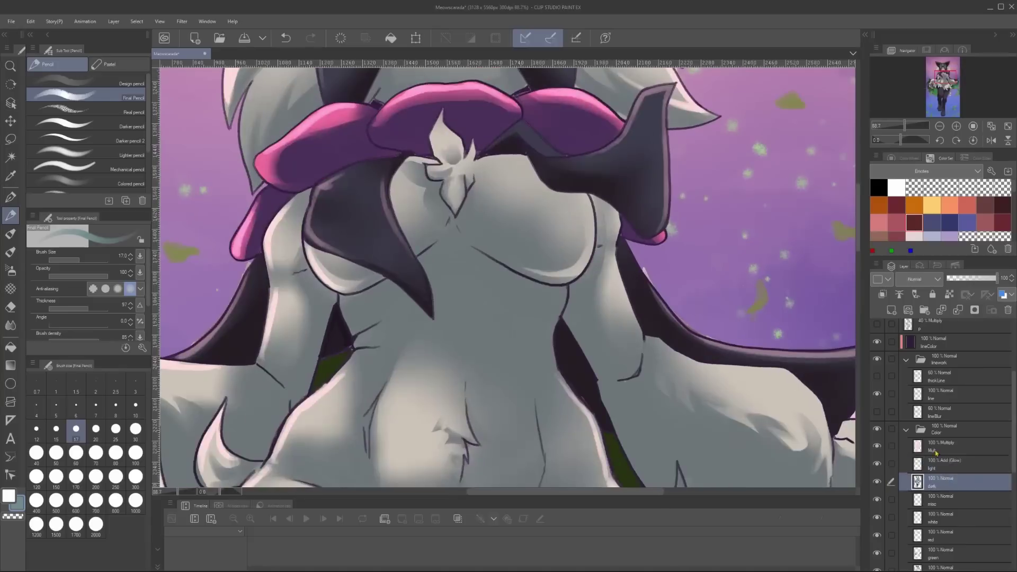
left_click(940, 446)
key("e")
scroll(416, 292, "up", 2)
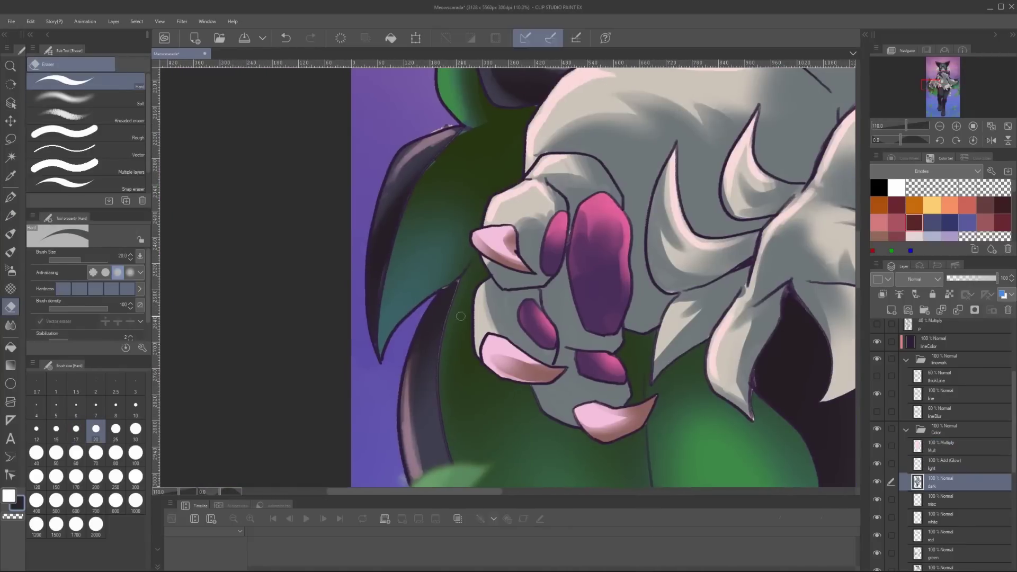
key("p")
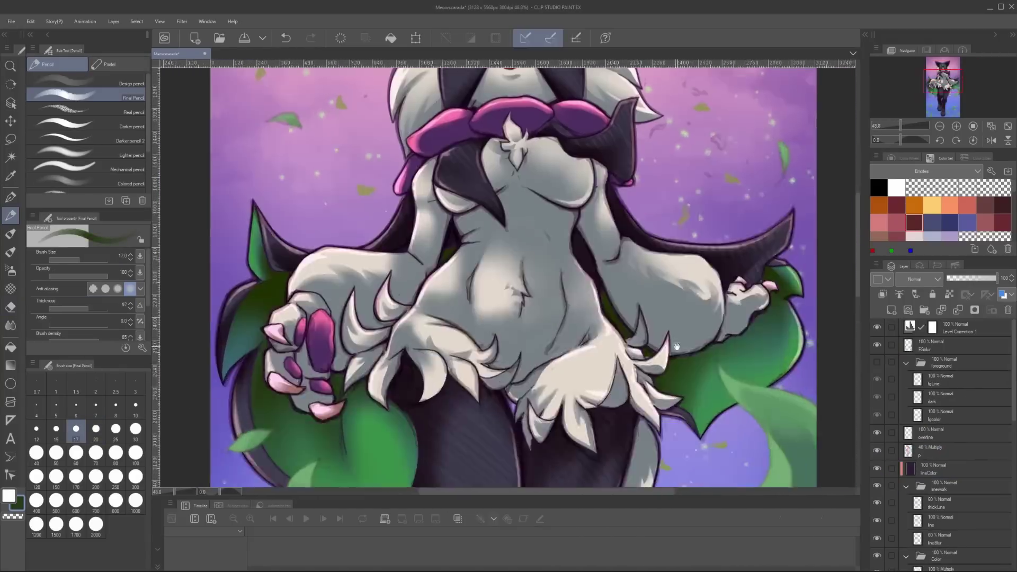